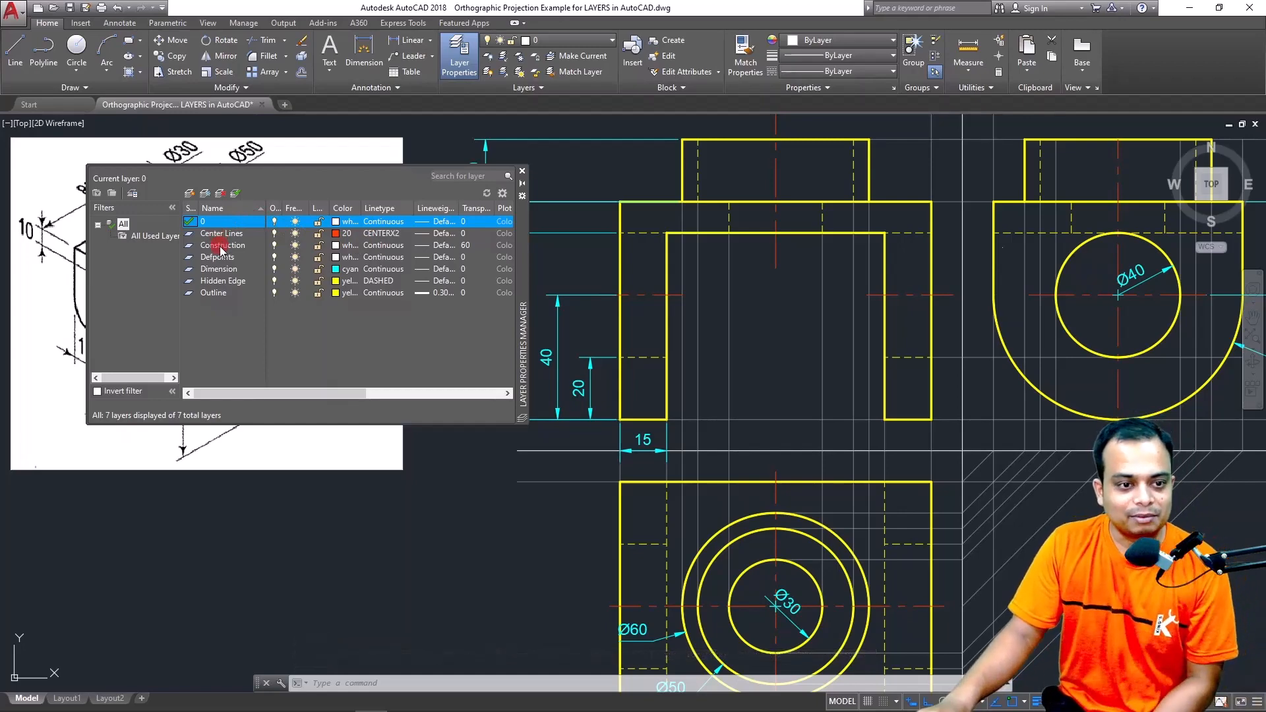
Move the layer manager aside and switch the Center Lines layer off and on again to show which lines it holds
drag(522, 255, 459, 309)
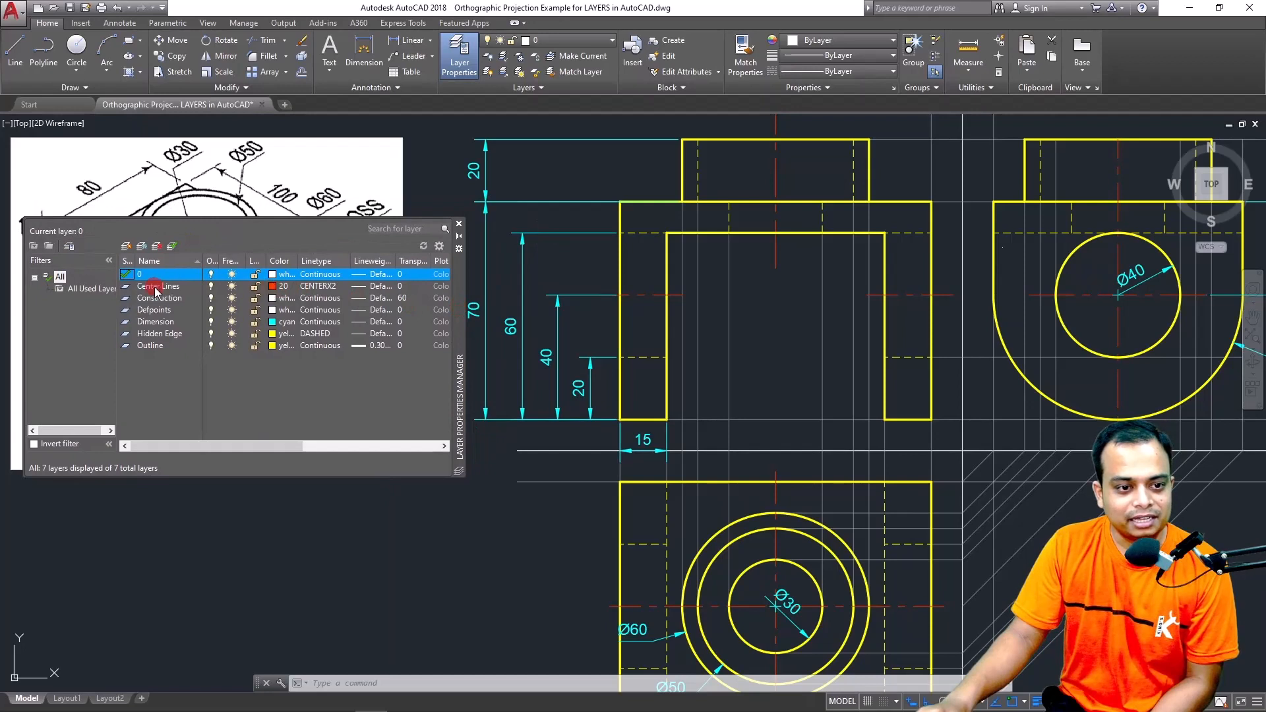
click(211, 285)
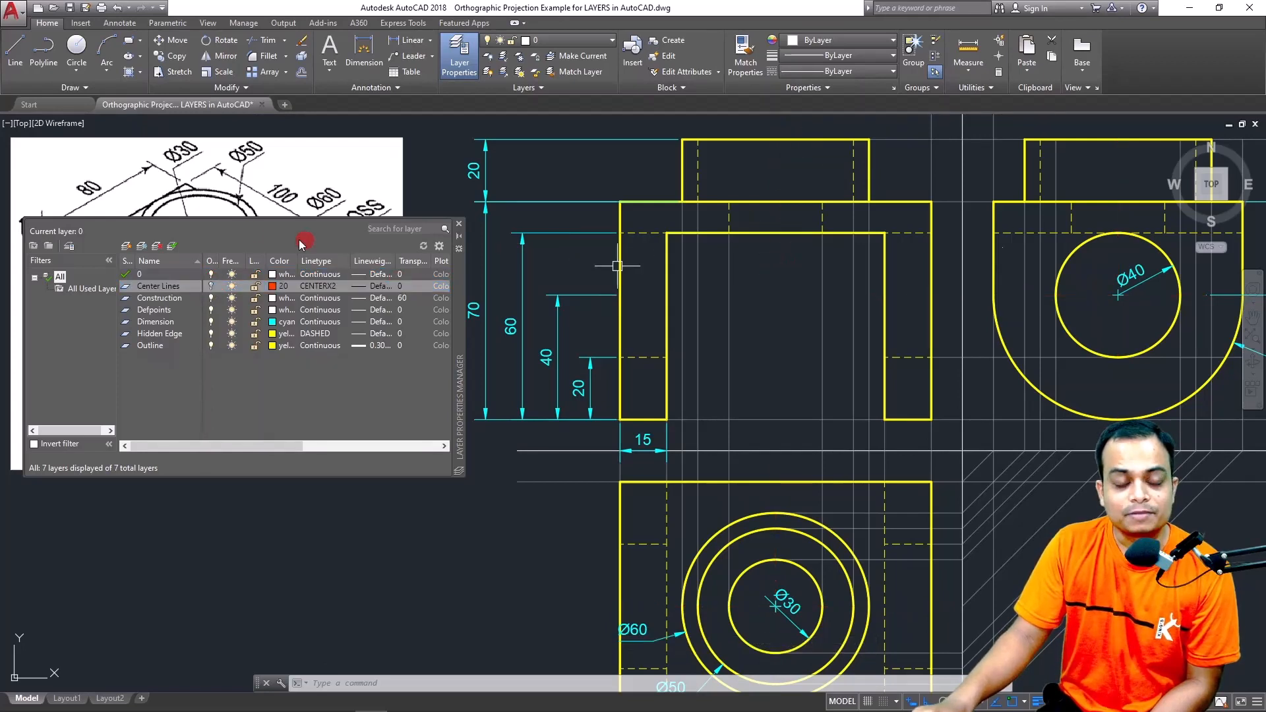
click(210, 287)
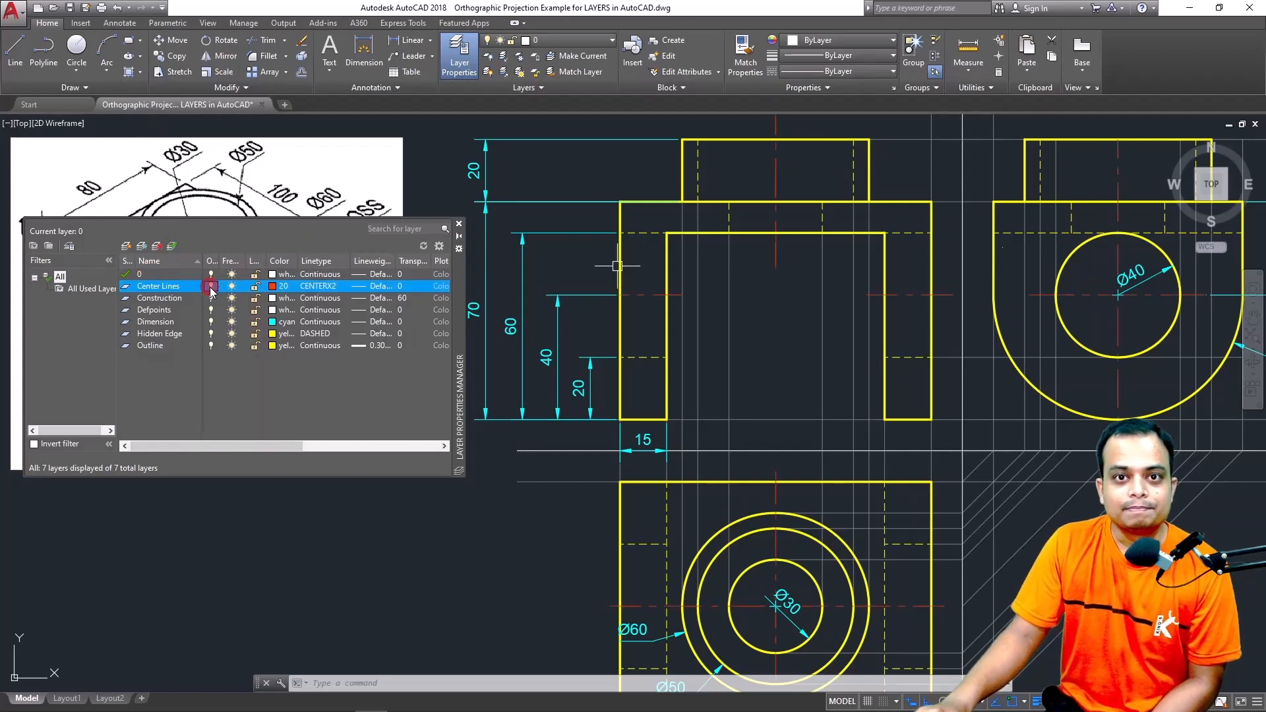
Switch the Hidden Edge layer off and on again while inspecting the dashed lines of the front view's upper boss
scroll(702, 157, up, 10)
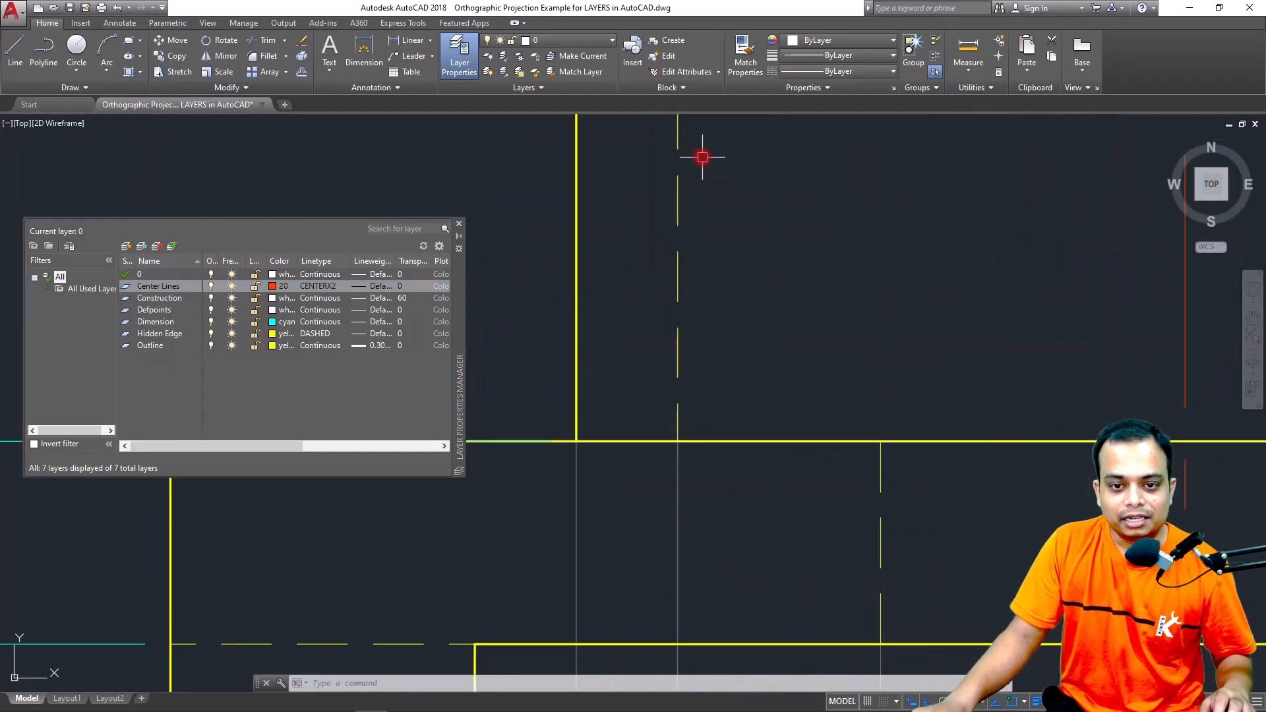
scroll(673, 184, down, 4)
middle_drag(673, 184, 681, 290)
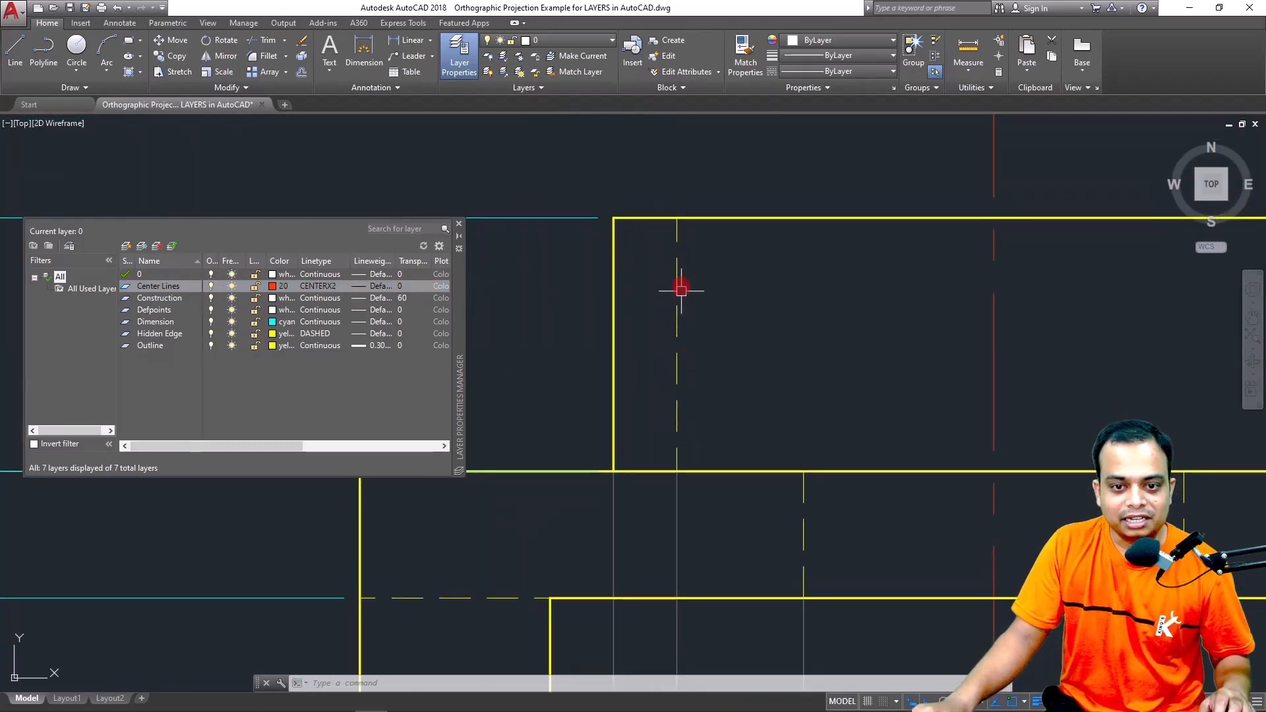
scroll(675, 318, down, 2)
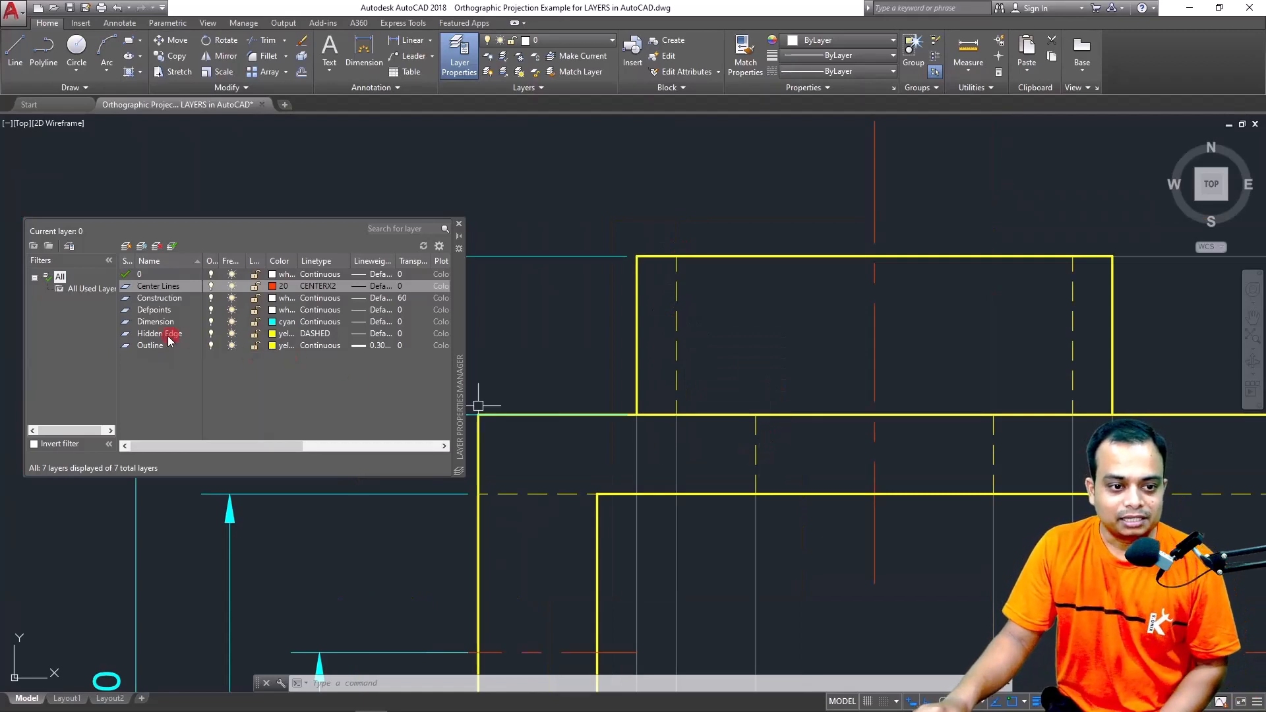
click(210, 333)
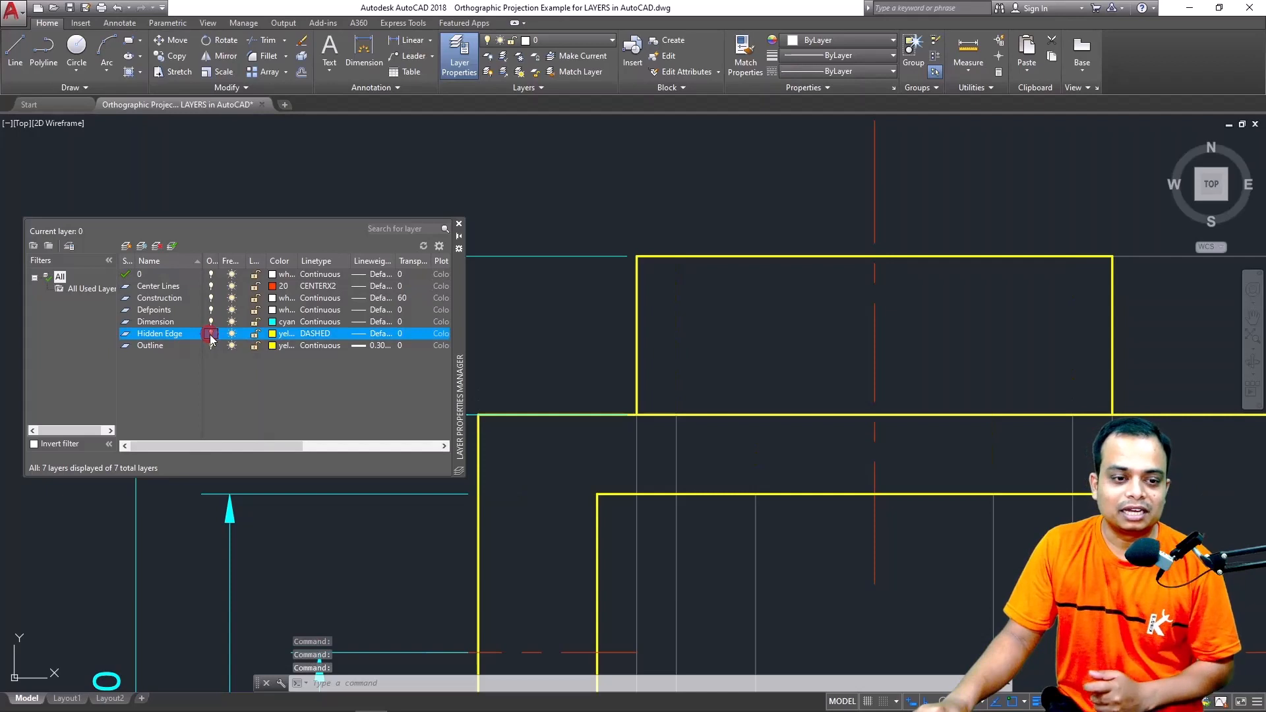
click(210, 333)
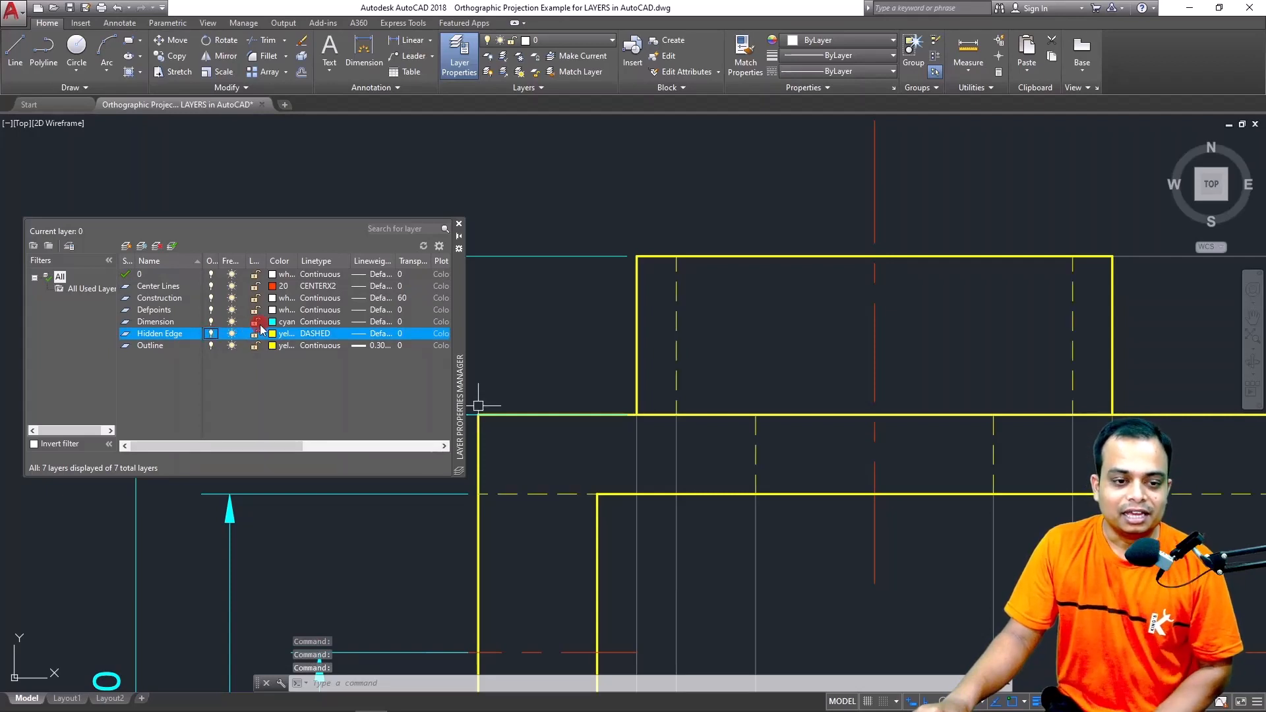
Switch the Outline layer off and on again, and do the same with the Dimension layer
scroll(794, 324, down, 2)
scroll(794, 324, down, 4)
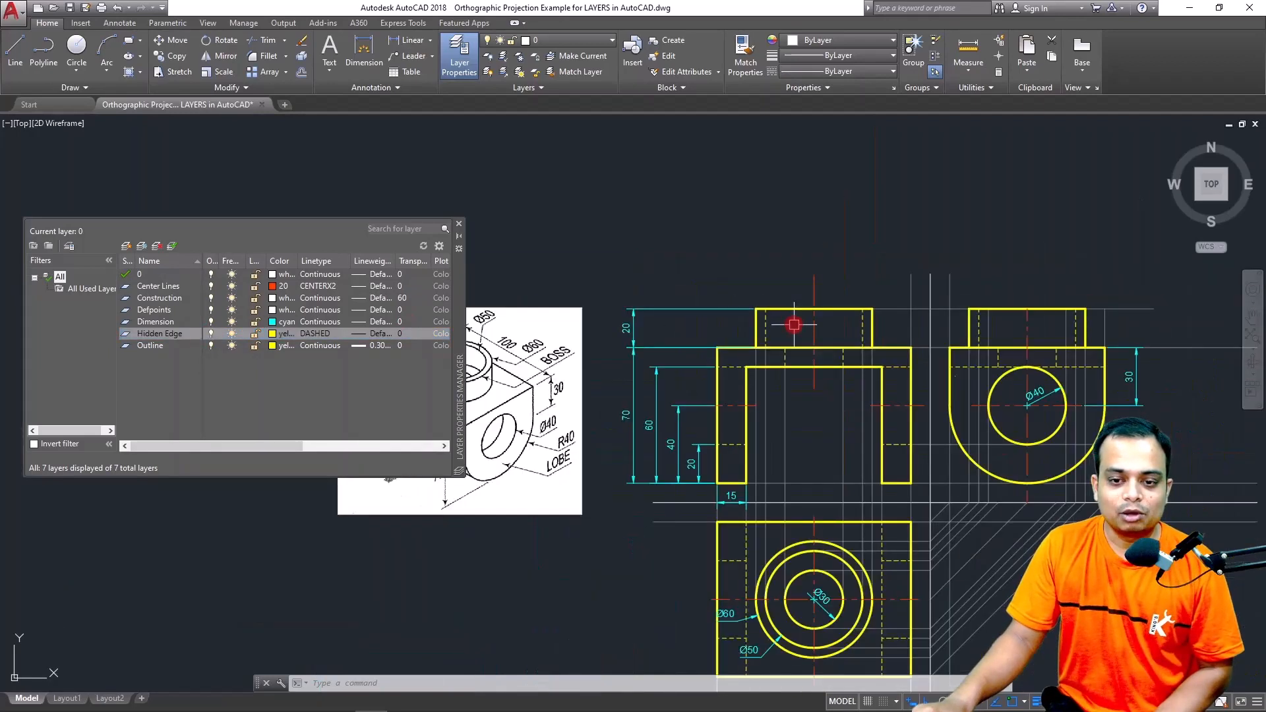
scroll(793, 324, up, 3)
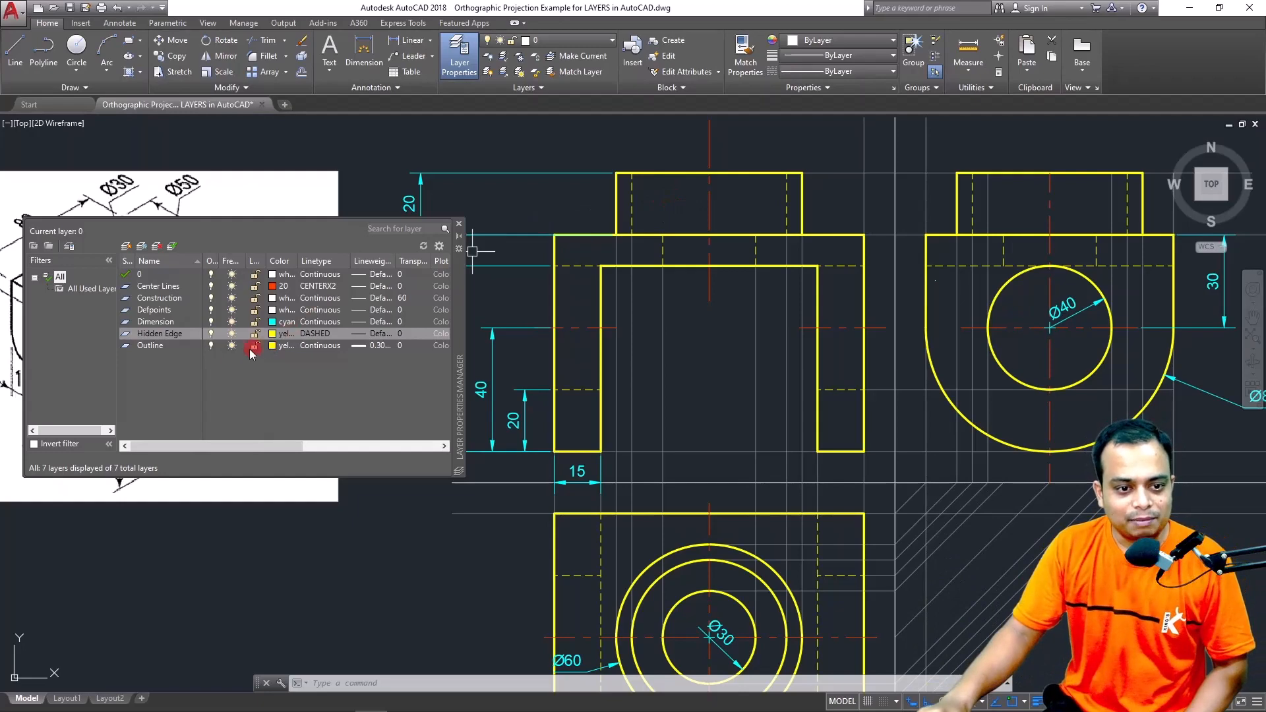
click(211, 345)
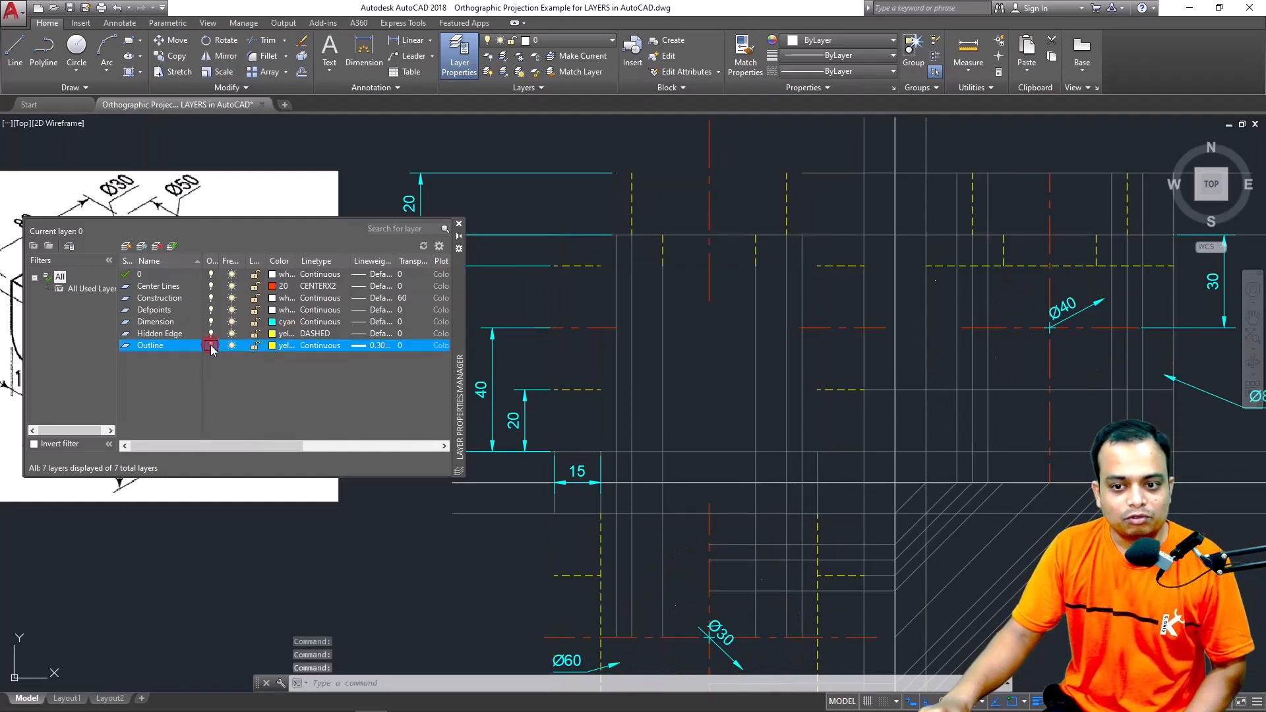
click(211, 345)
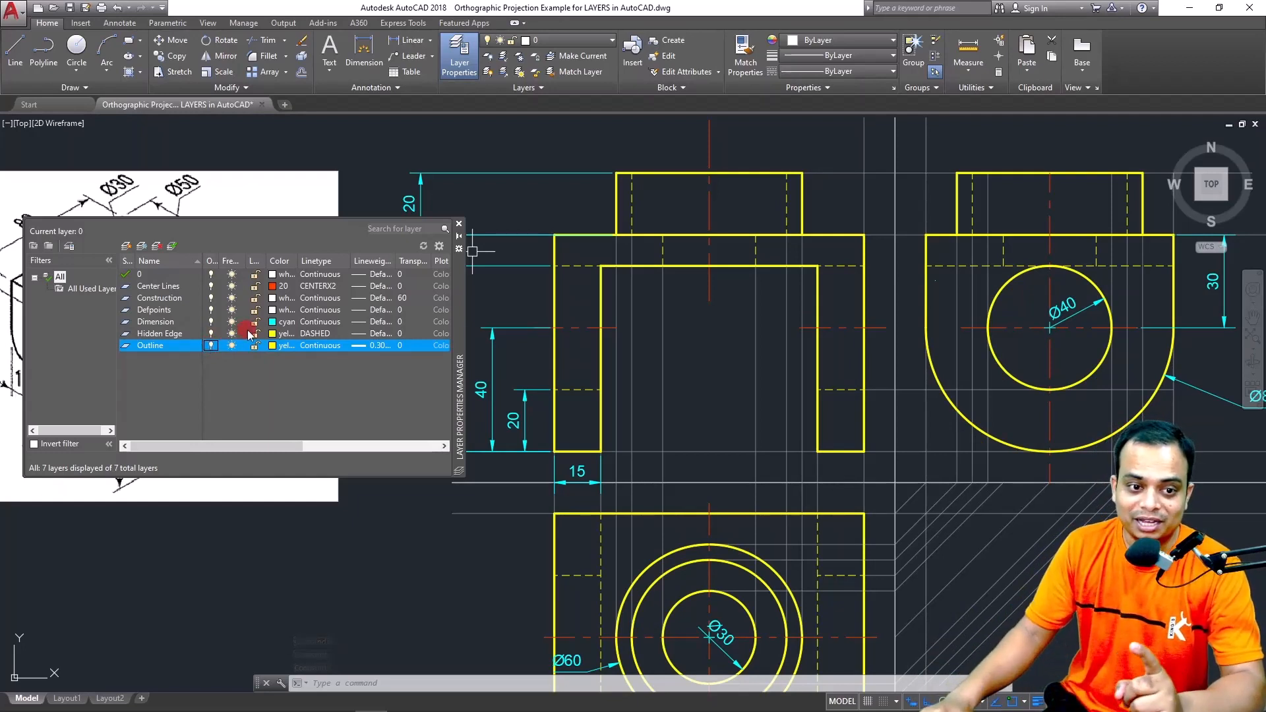
click(211, 322)
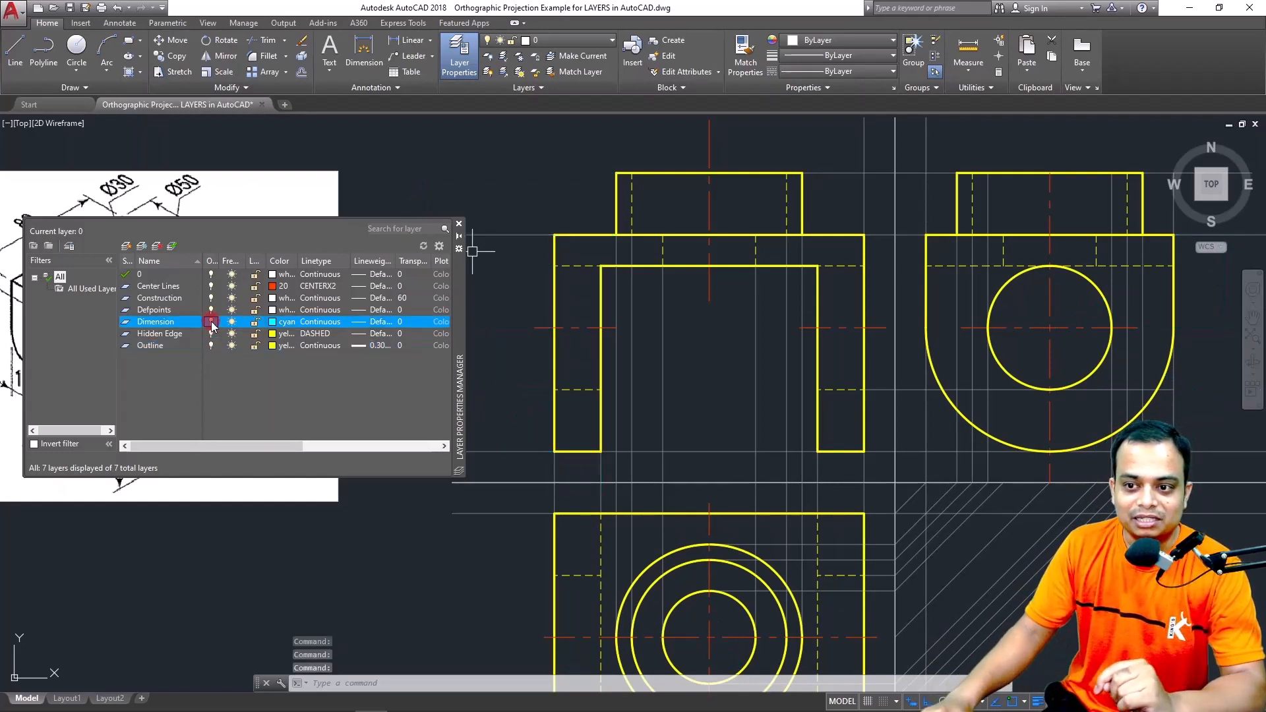
click(211, 322)
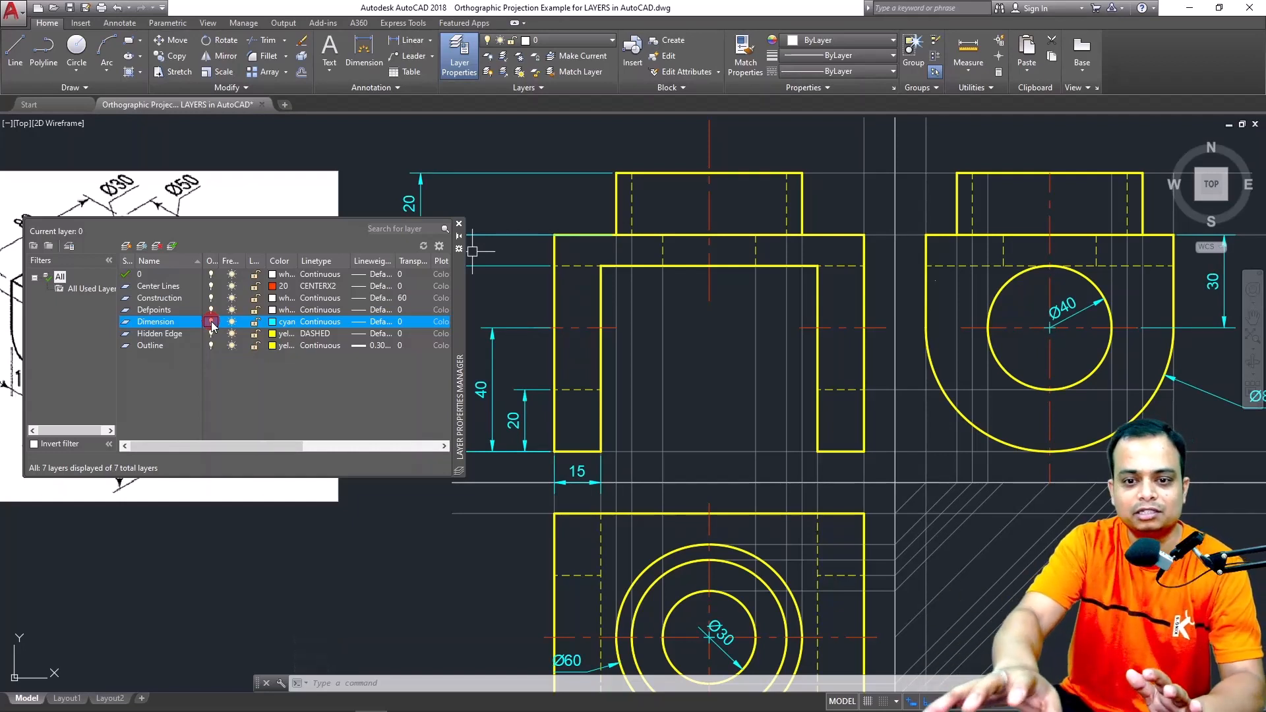
Turn off the Dimension and Hidden Edge layers, and close the layer manager to compare the views with the isometric reference picture
click(211, 321)
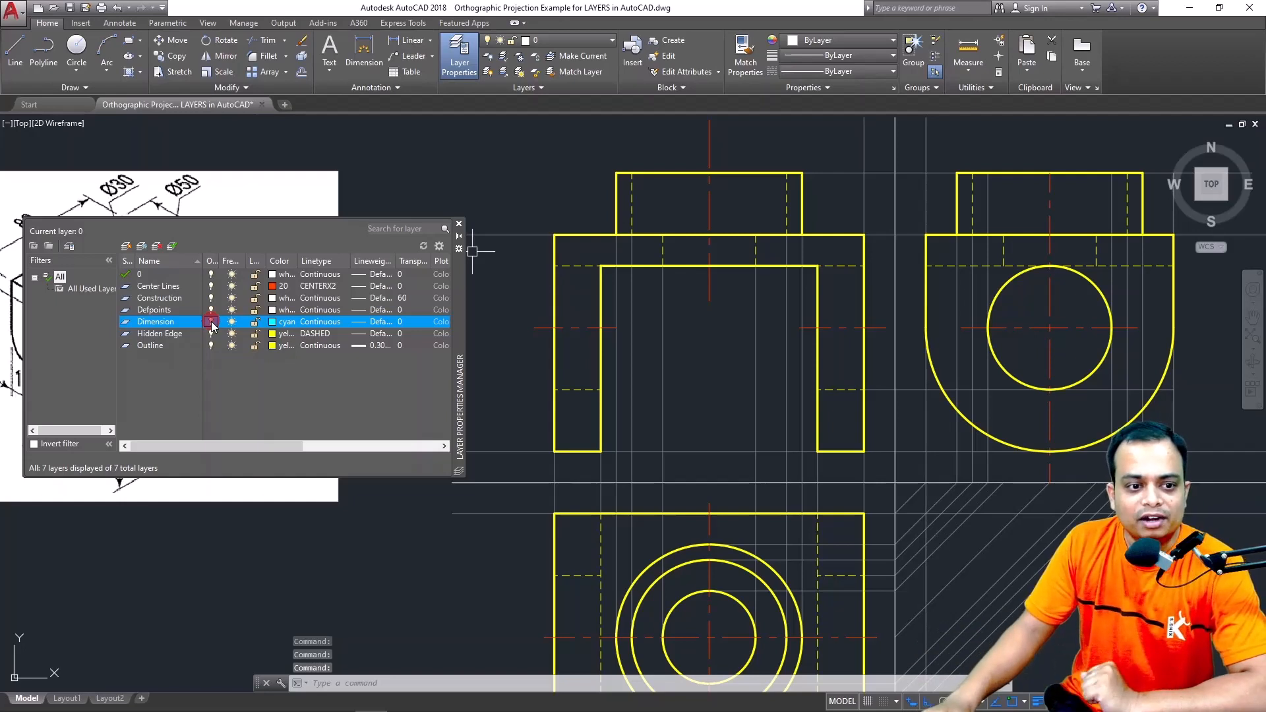
click(211, 334)
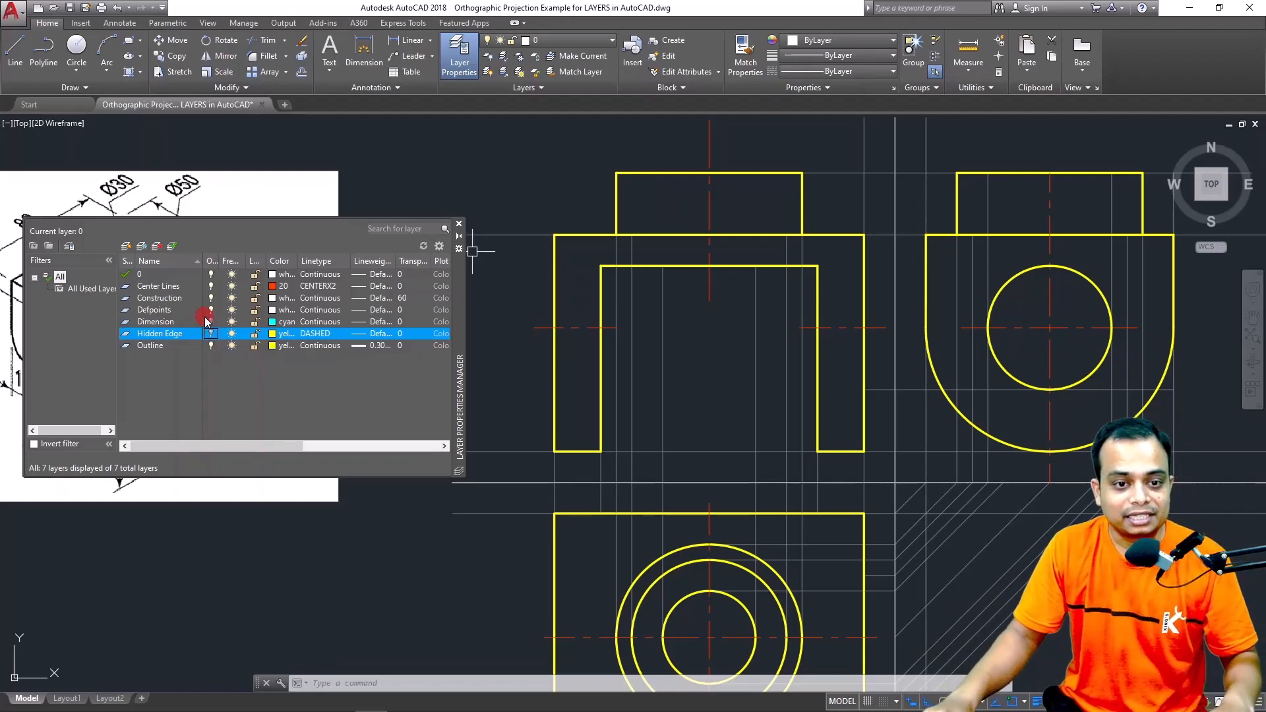
click(459, 223)
middle_drag(213, 301, 295, 304)
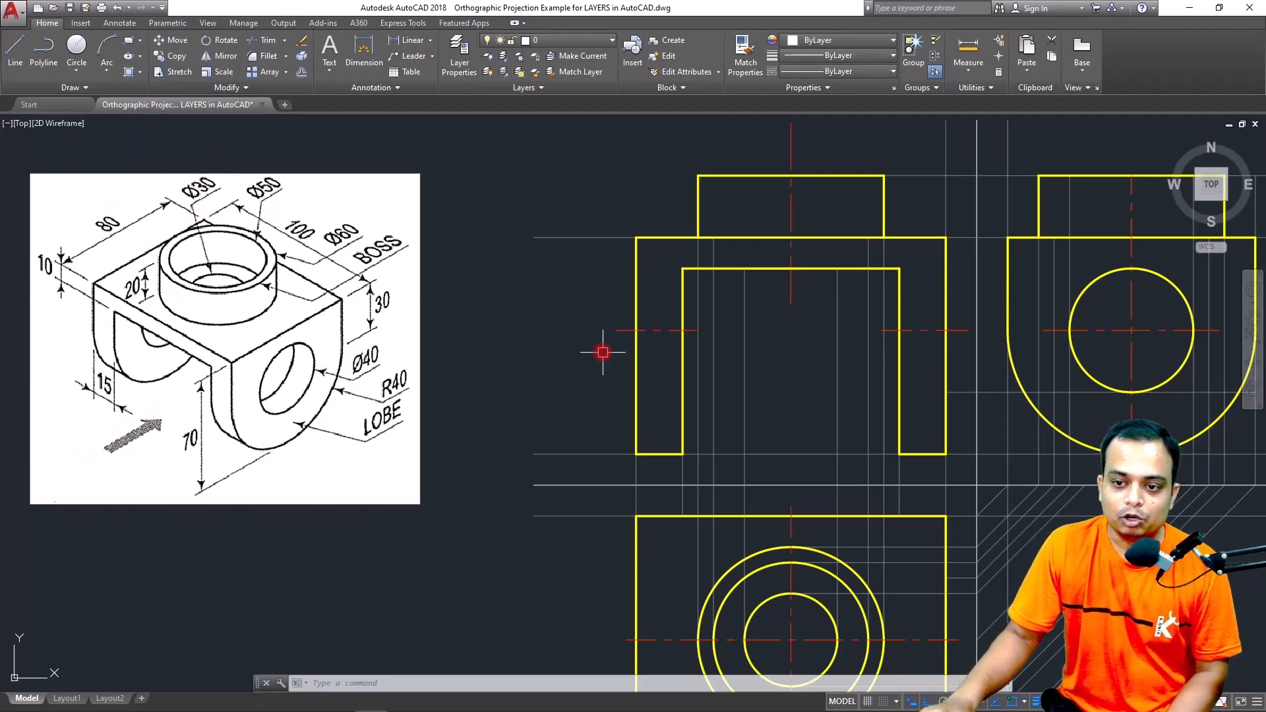
middle_drag(602, 350, 510, 341)
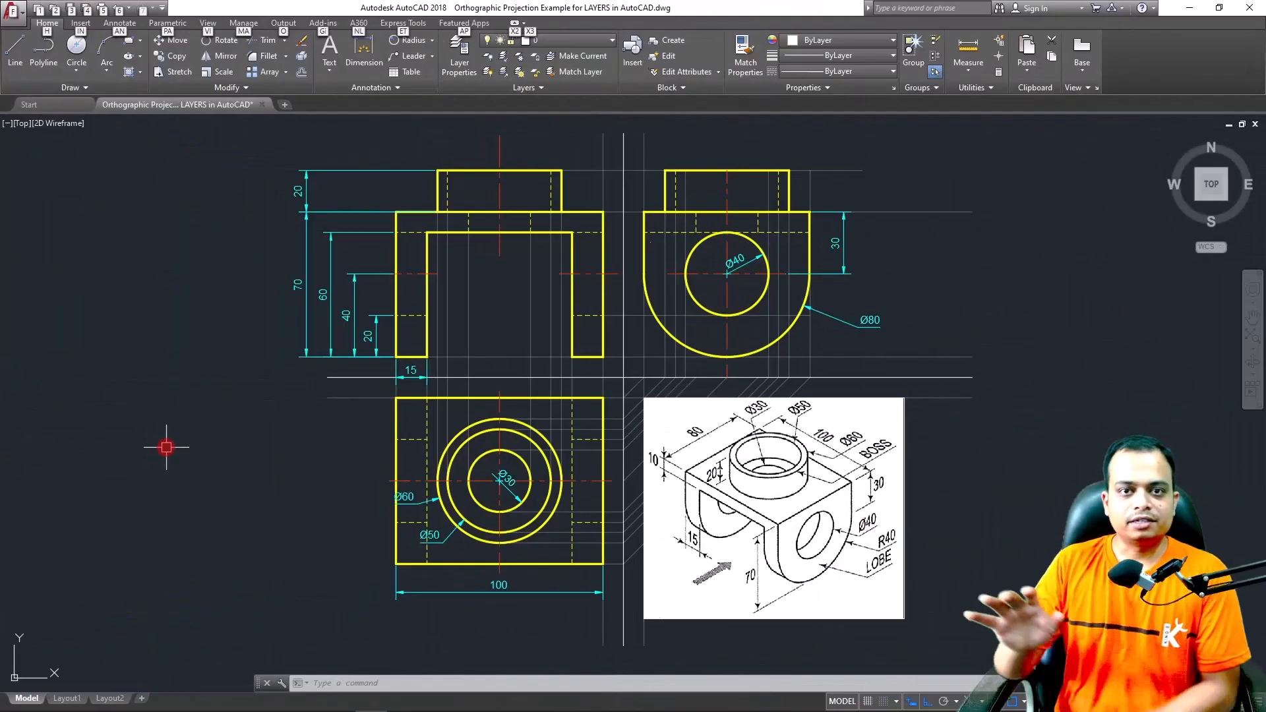
Close the orthographic projection example drawing and save its changes
key(Escape)
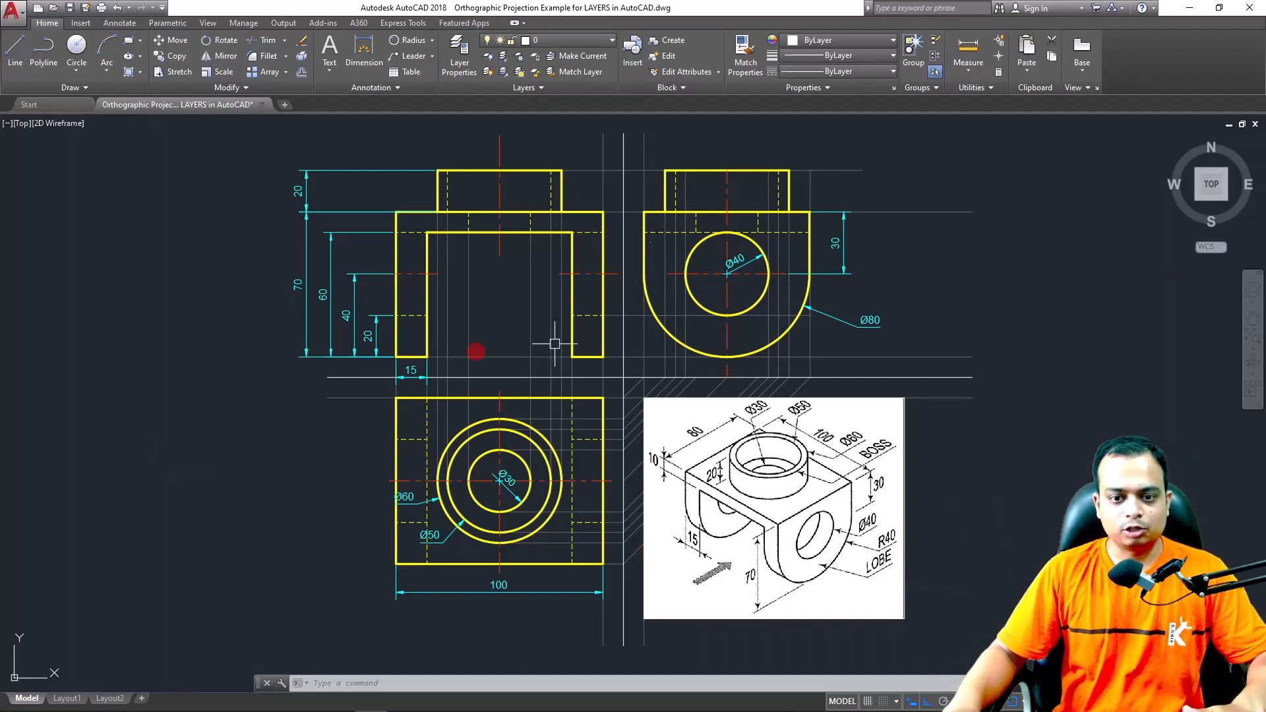
click(262, 106)
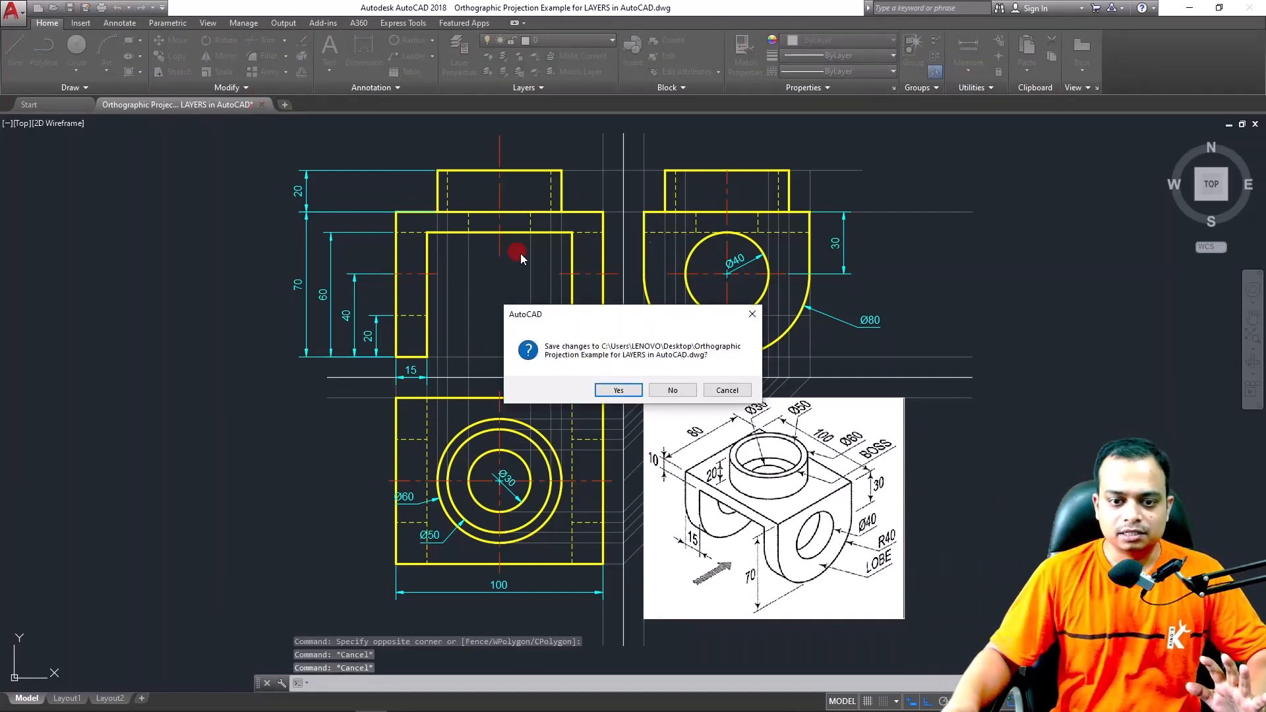
click(608, 389)
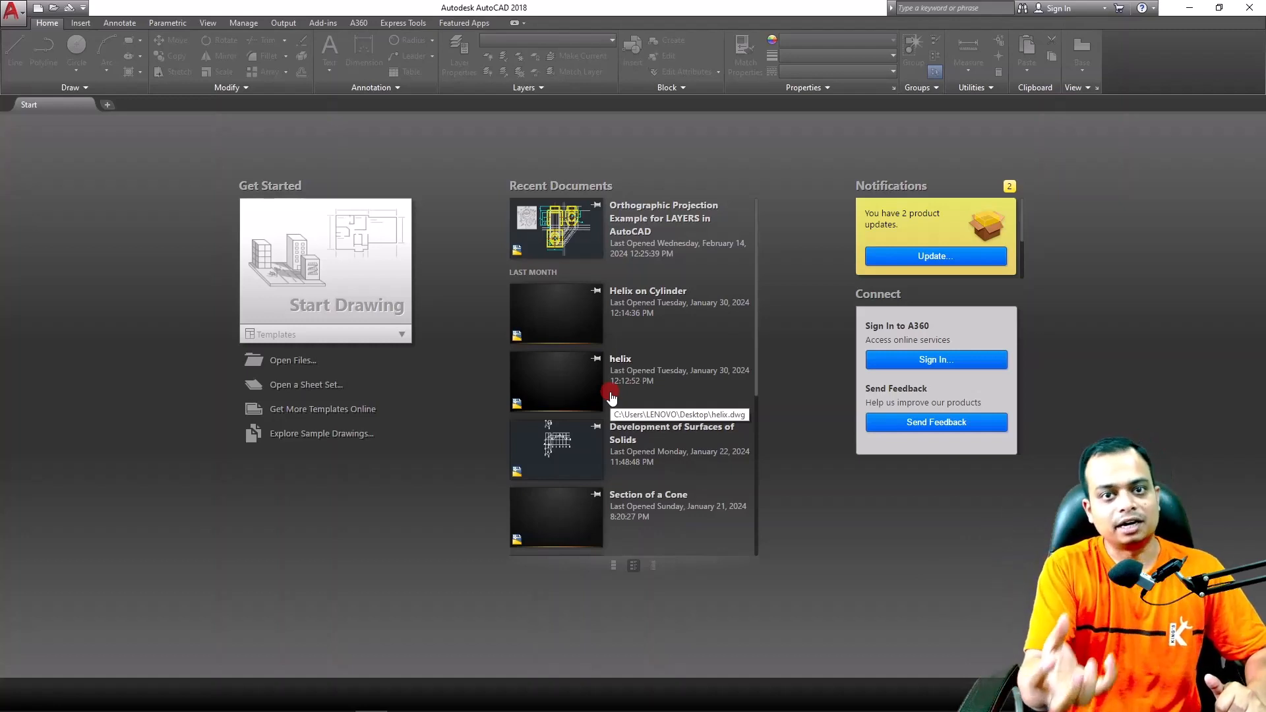
Start a new blank drawing and turn off the grid display
click(353, 276)
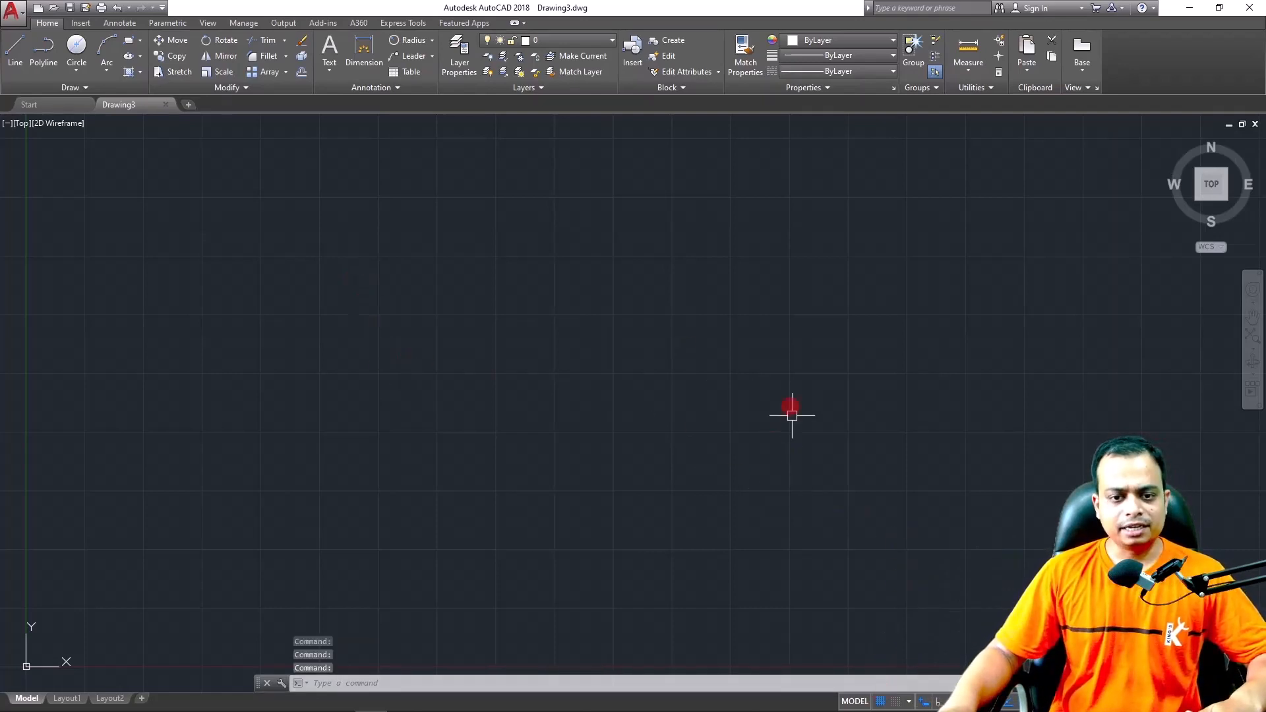
click(880, 701)
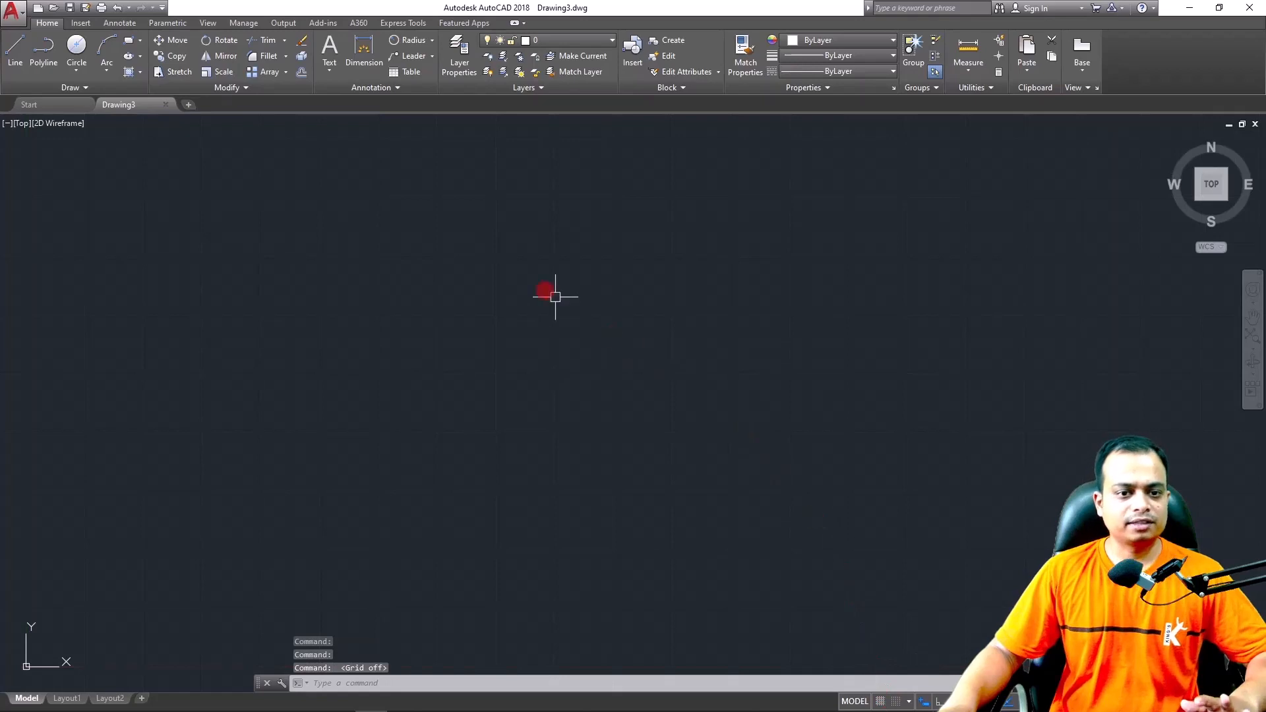
scroll(543, 288, down, 2)
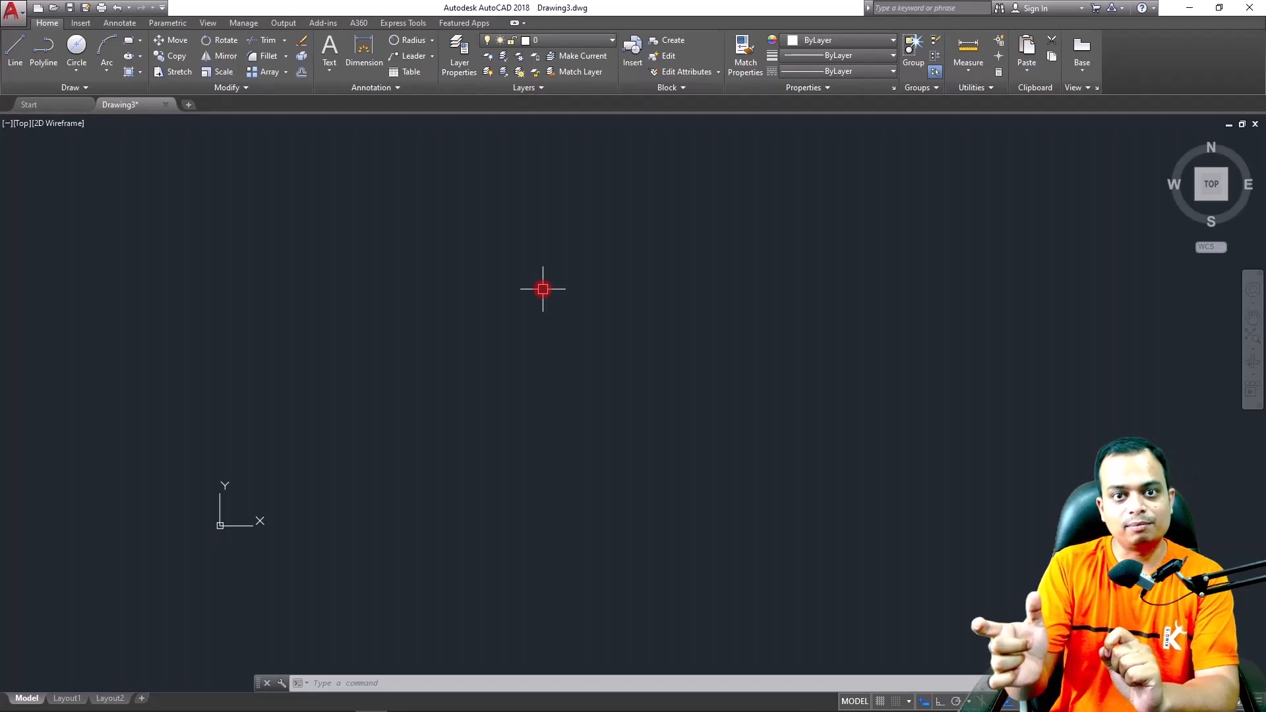
Draw a nearly horizontal line 300 units long, starting a little above and beyond the origin in the X direction
scroll(520, 367, down, 4)
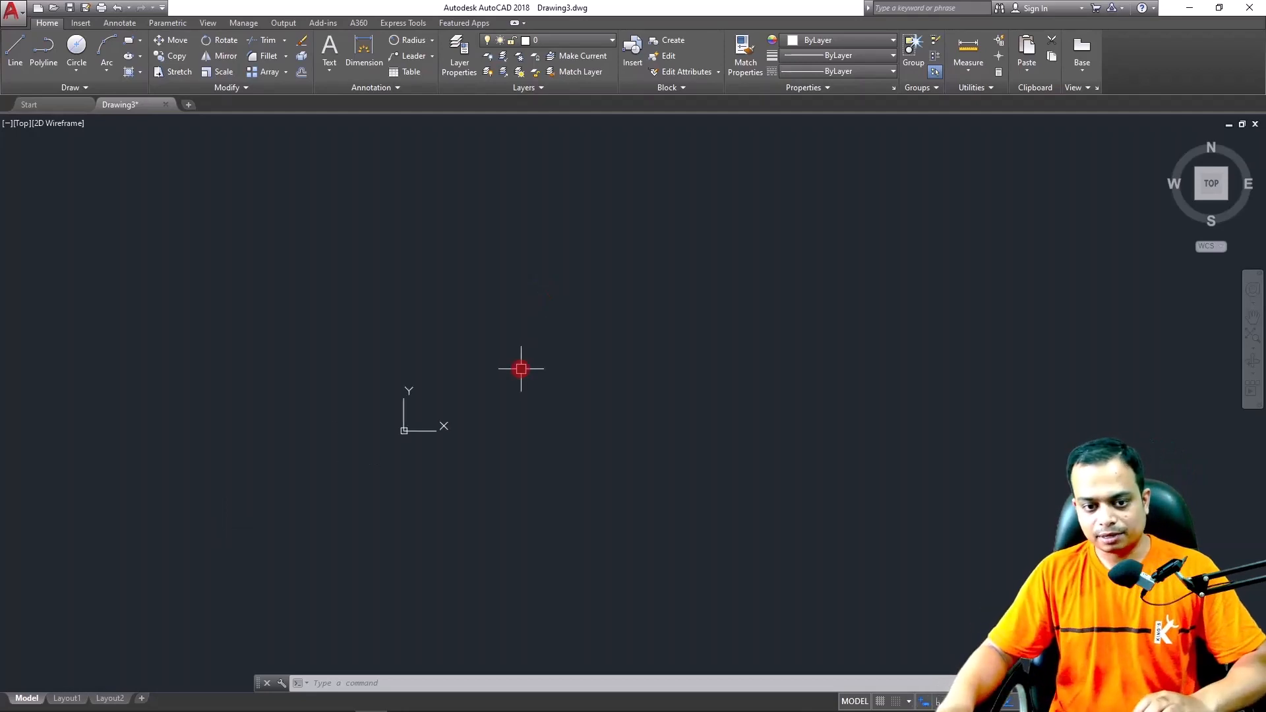
middle_drag(519, 369, 416, 373)
text(l)
key(Return)
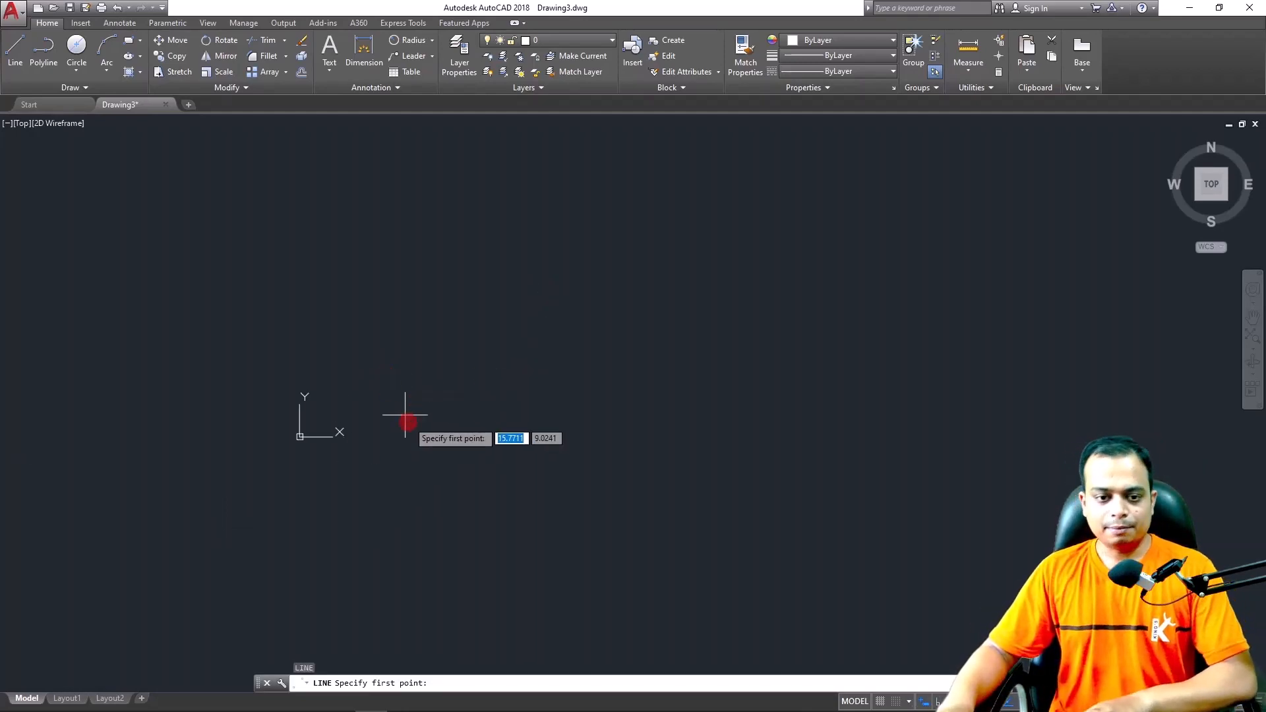
click(472, 393)
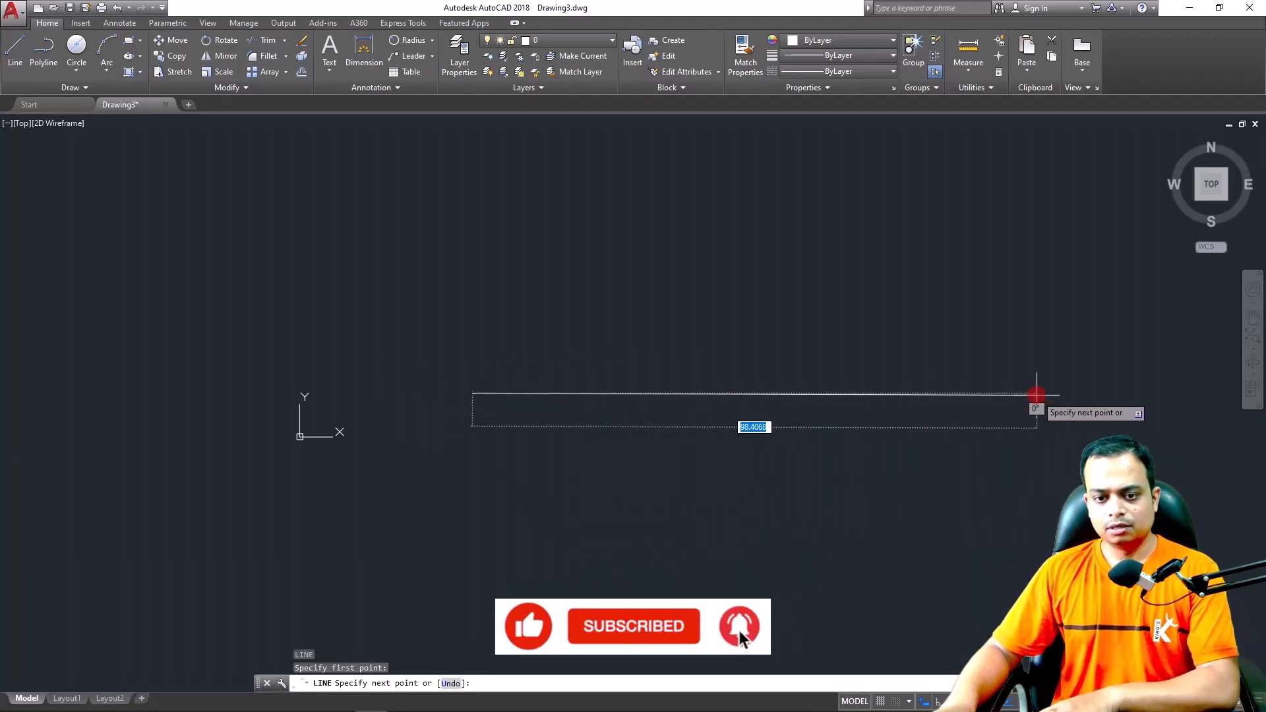
text(300)
key(Return)
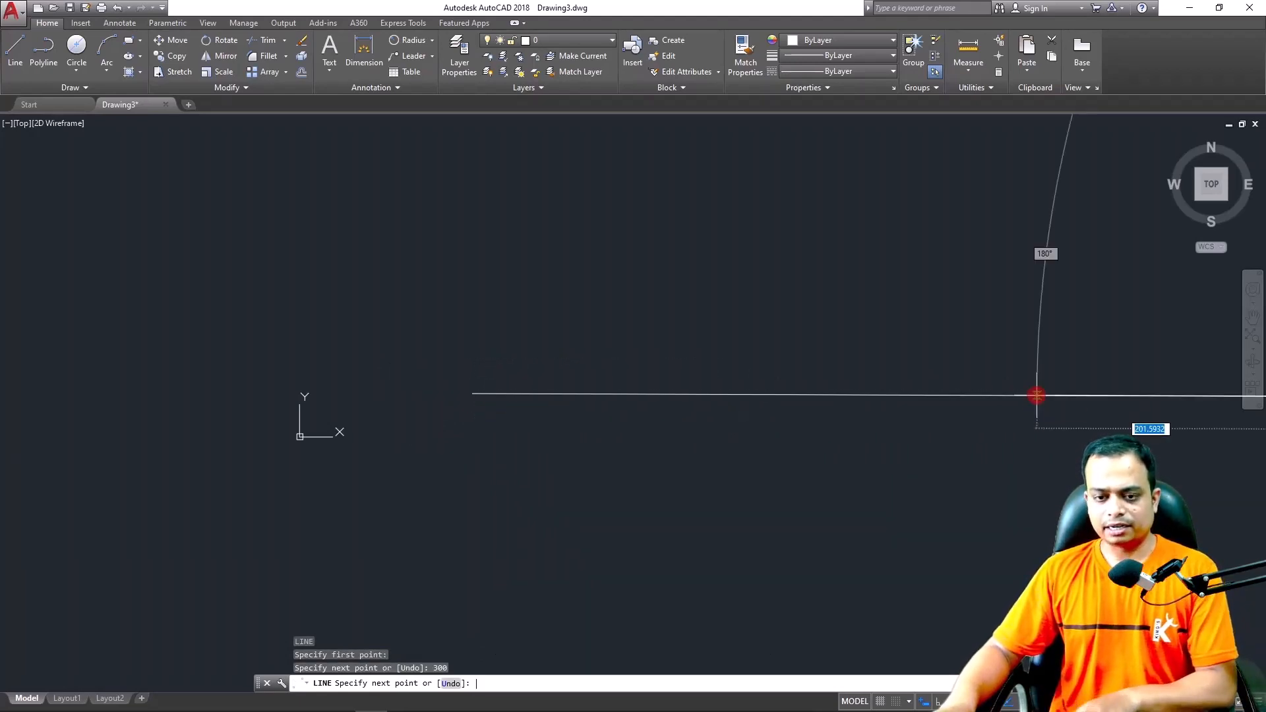
scroll(1036, 394, down, 4)
key(Return)
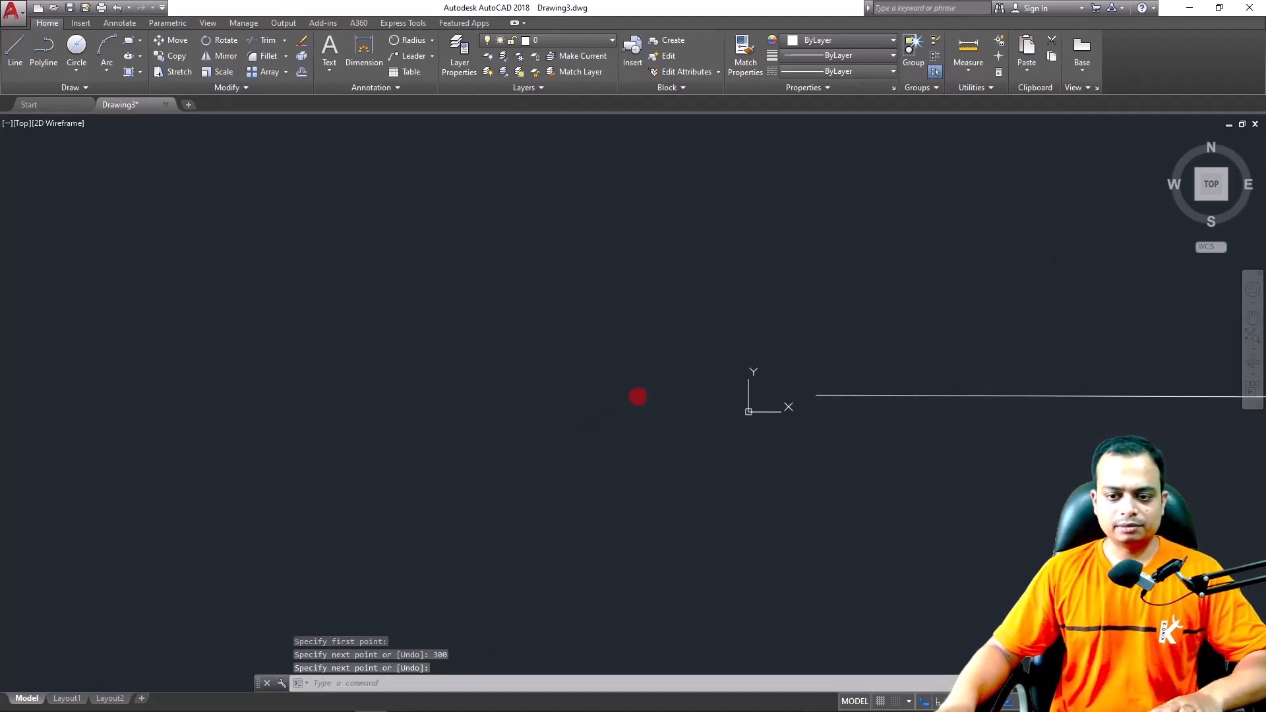
middle_drag(921, 395, 579, 393)
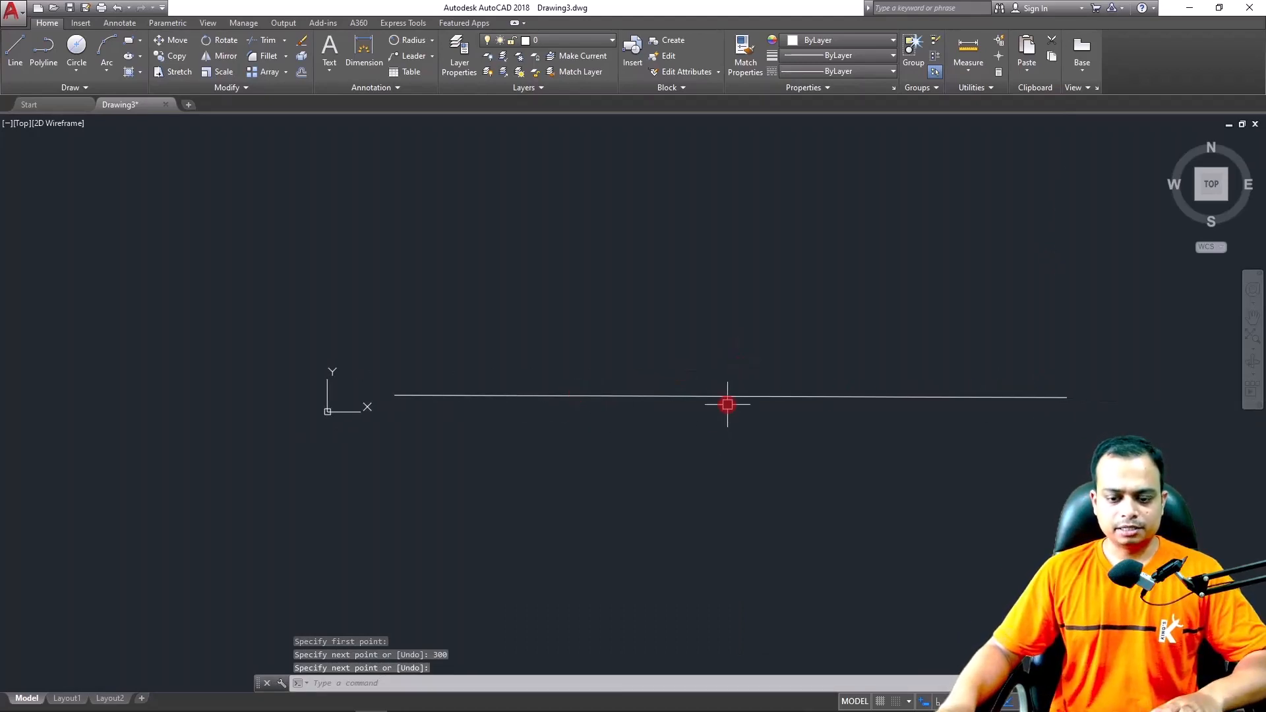
With Ortho mode on, draw a vertical line that crosses the nearly horizontal line around its middle
text(l)
key(Return)
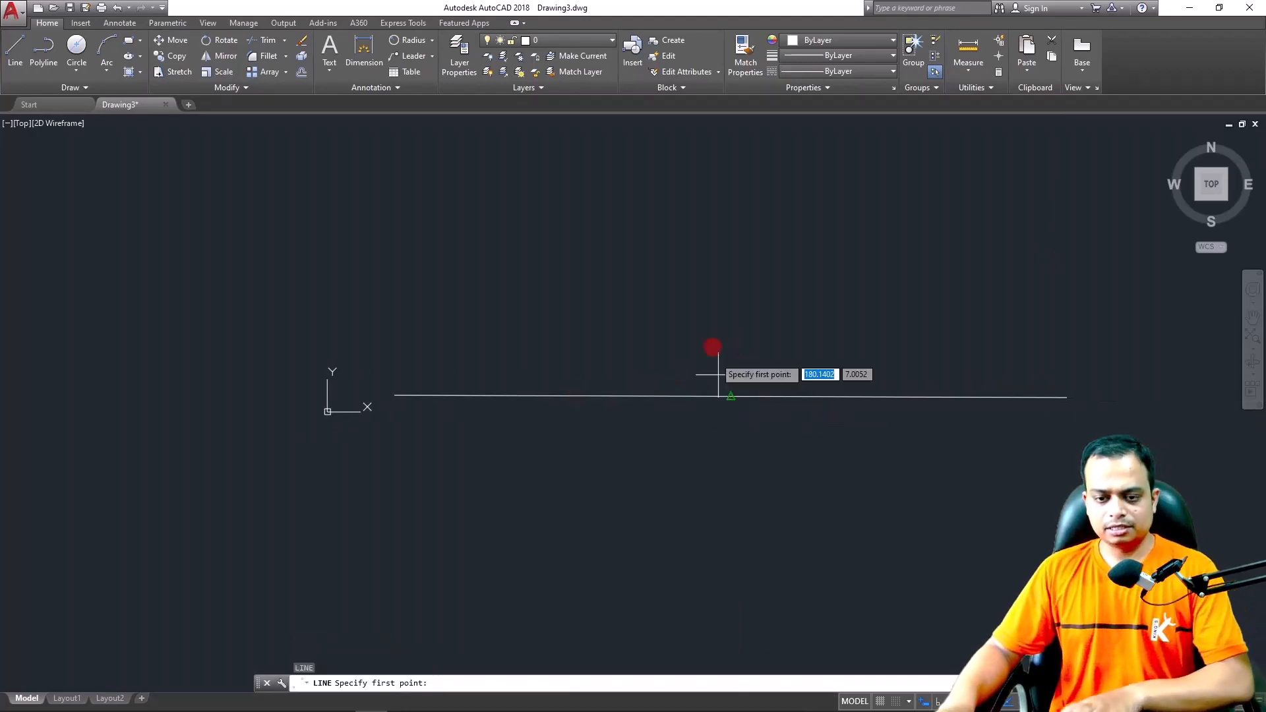
click(717, 160)
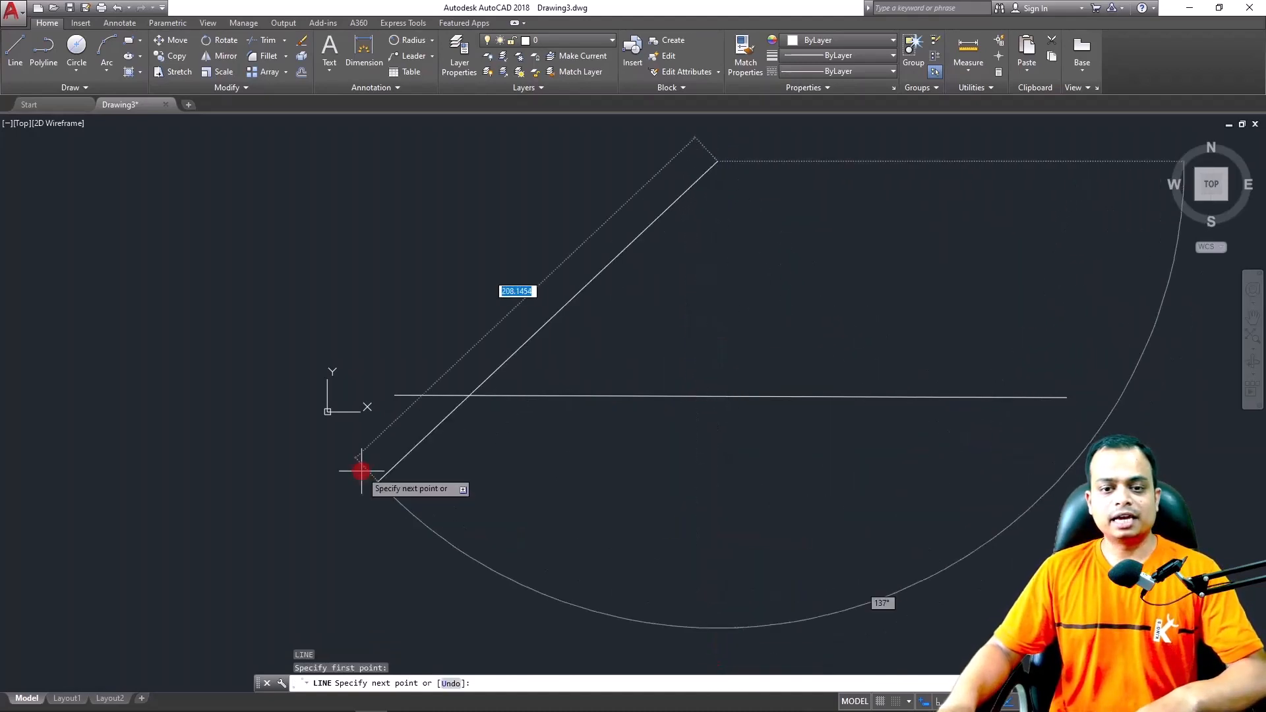
key(F8)
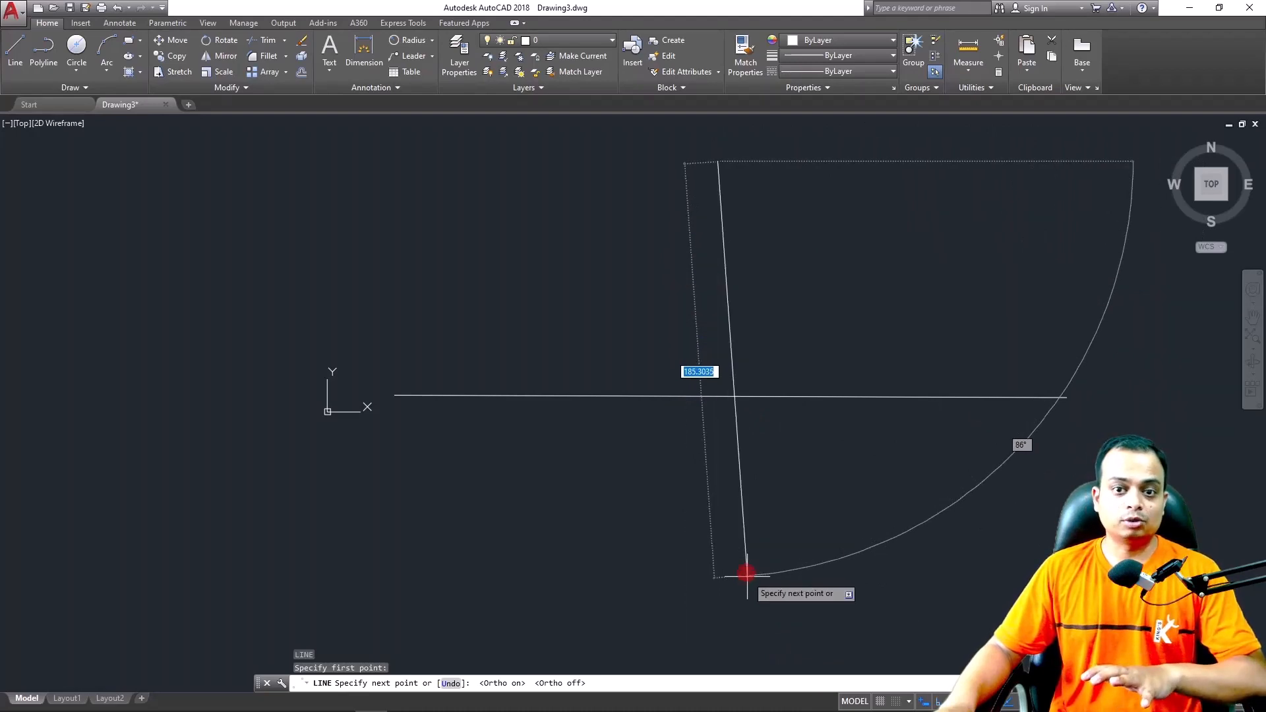
key(F8)
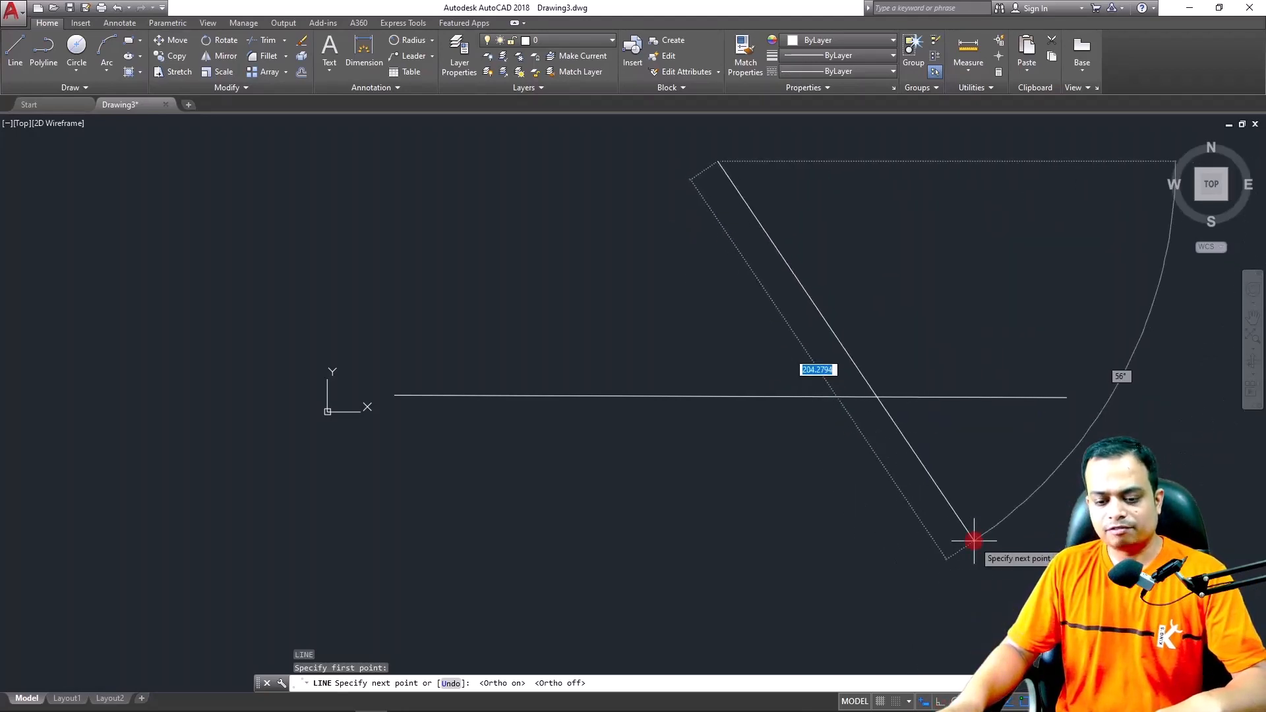
key(F8)
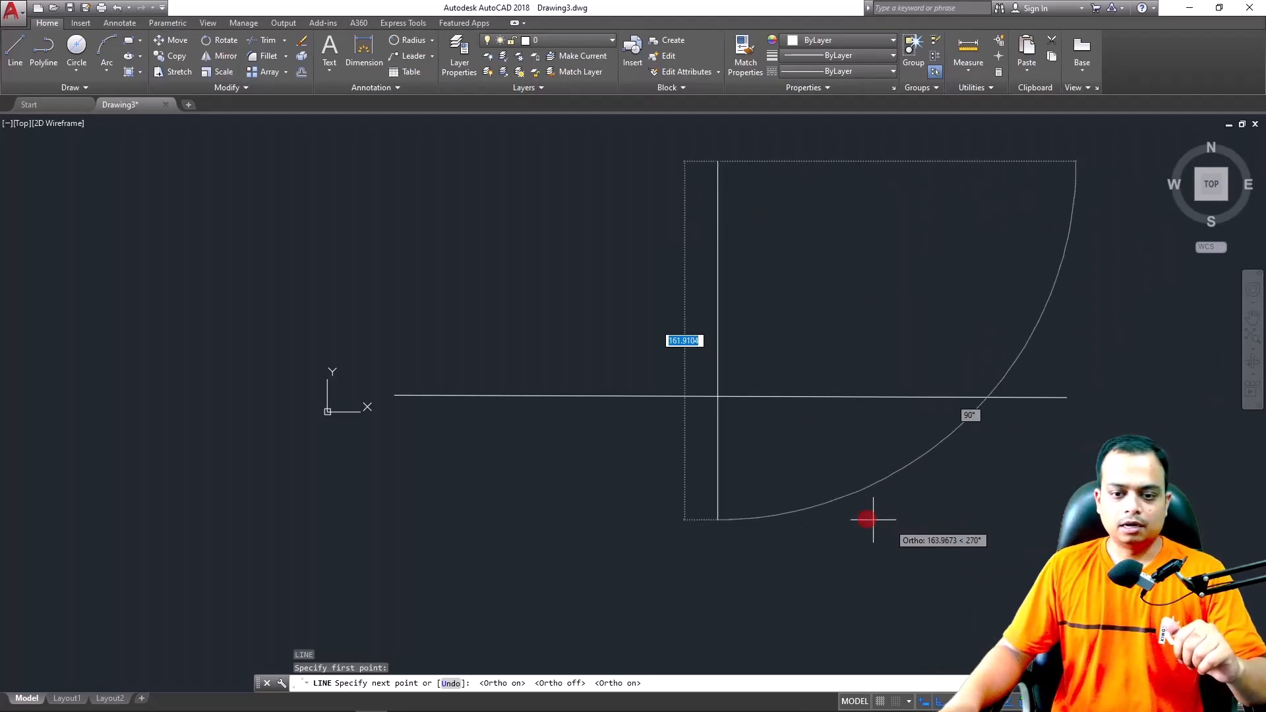
mouse_move(749, 622)
middle_down()
mouse_move(720, 571)
mouse_move(712, 595)
middle_up()
click(703, 605)
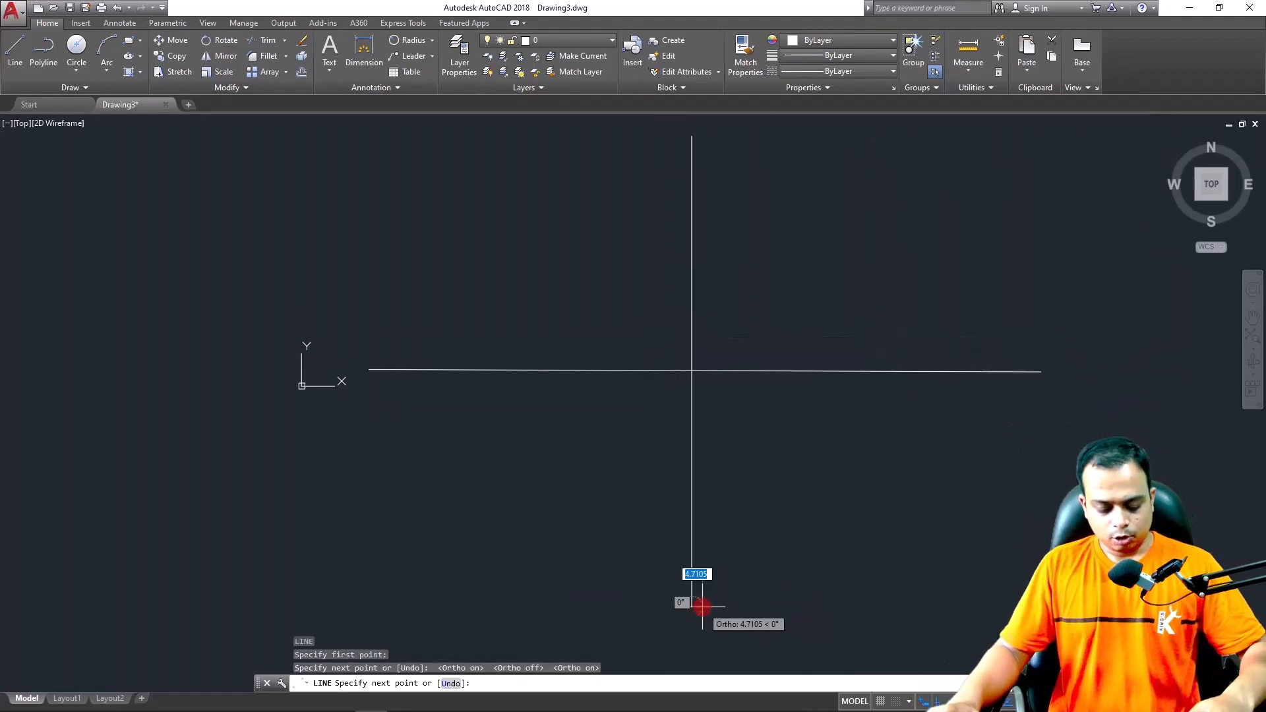
key(alt)
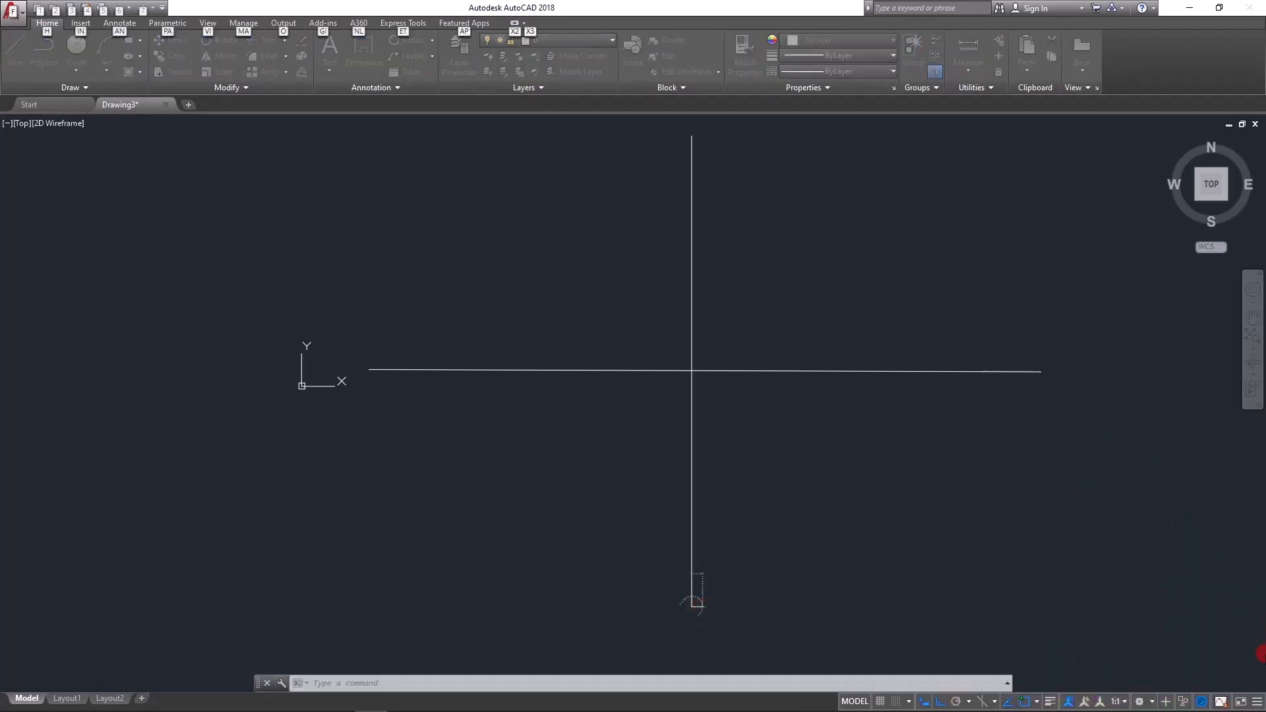
key(1)
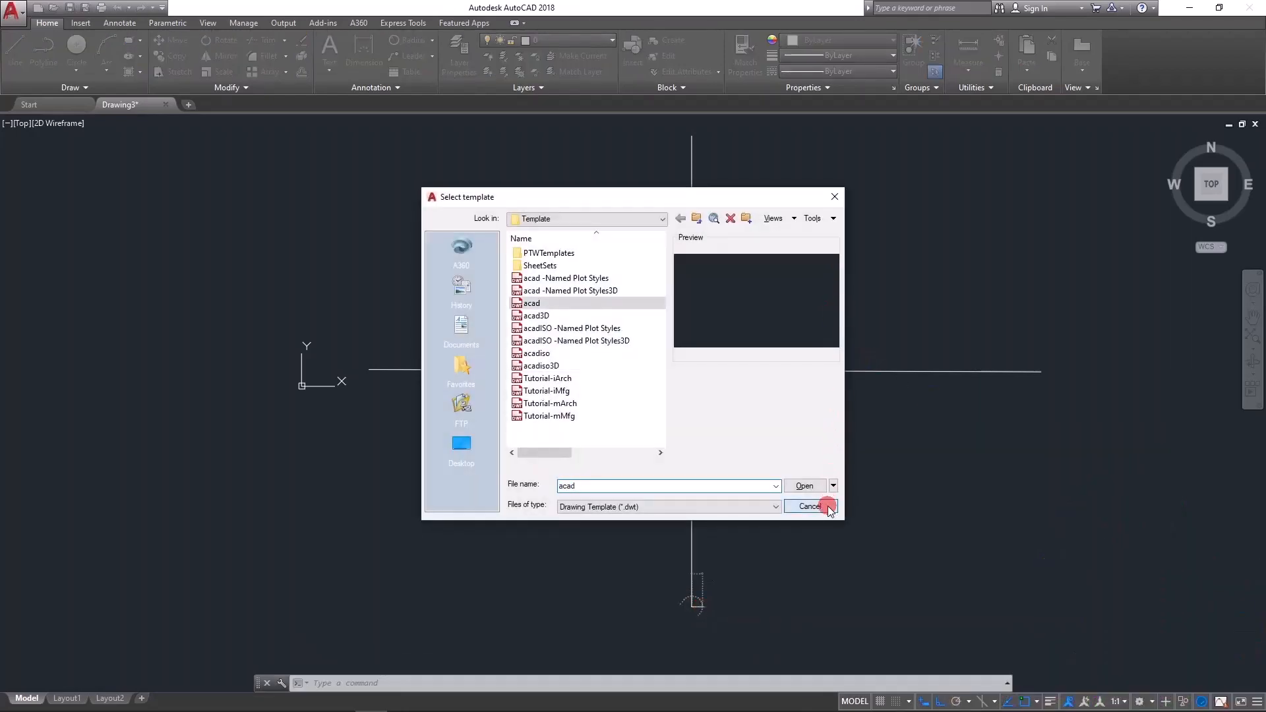
click(828, 509)
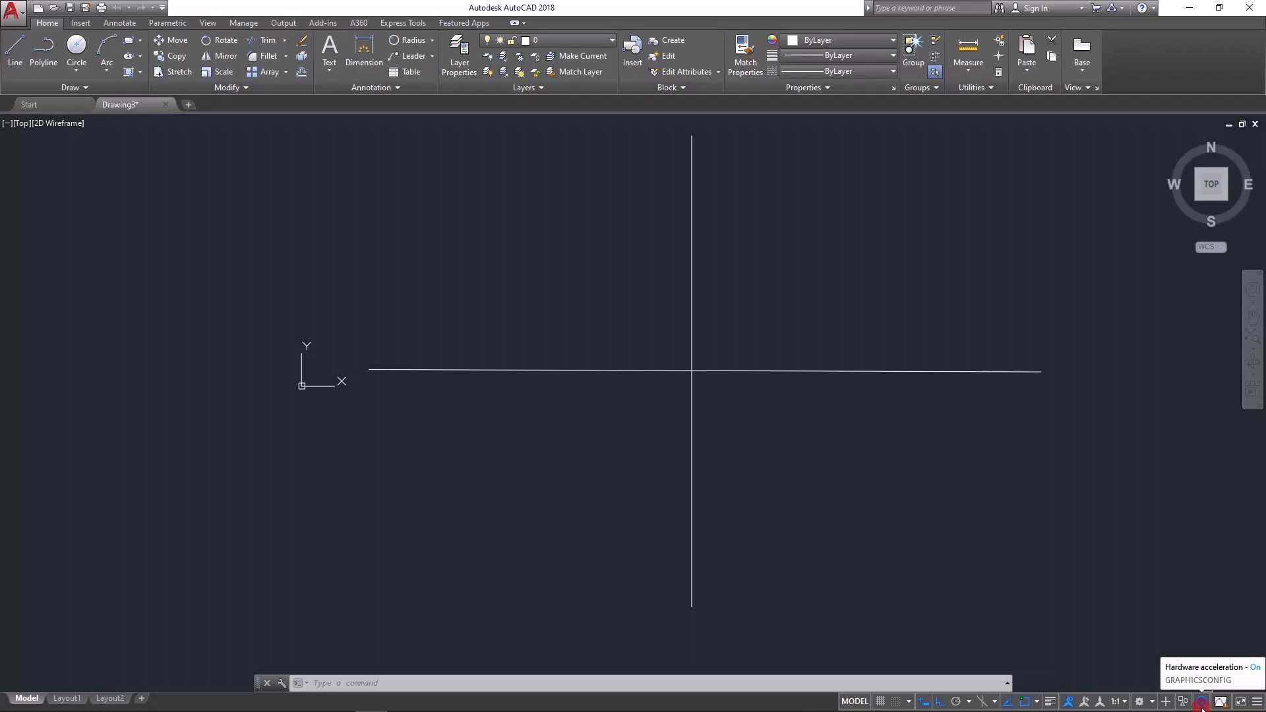
Review the hardware acceleration settings without changing them, and toggle the lineweight display
click(1201, 702)
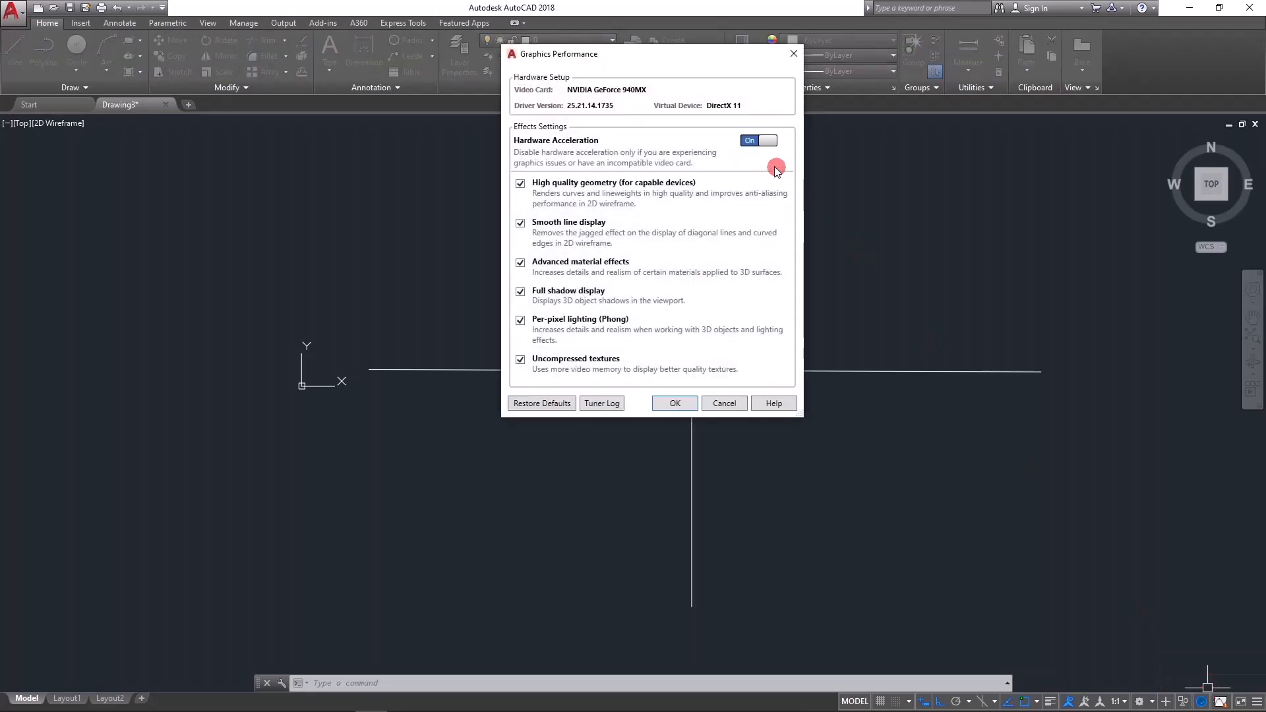
click(712, 403)
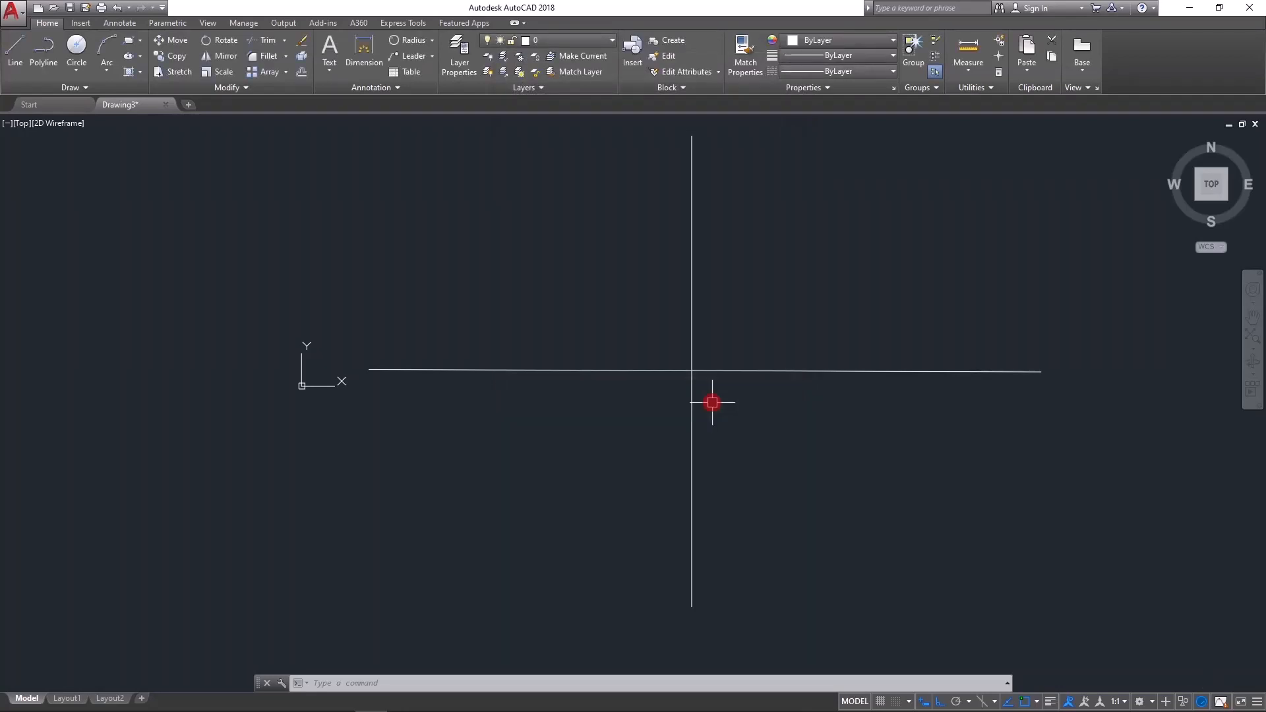
click(1049, 702)
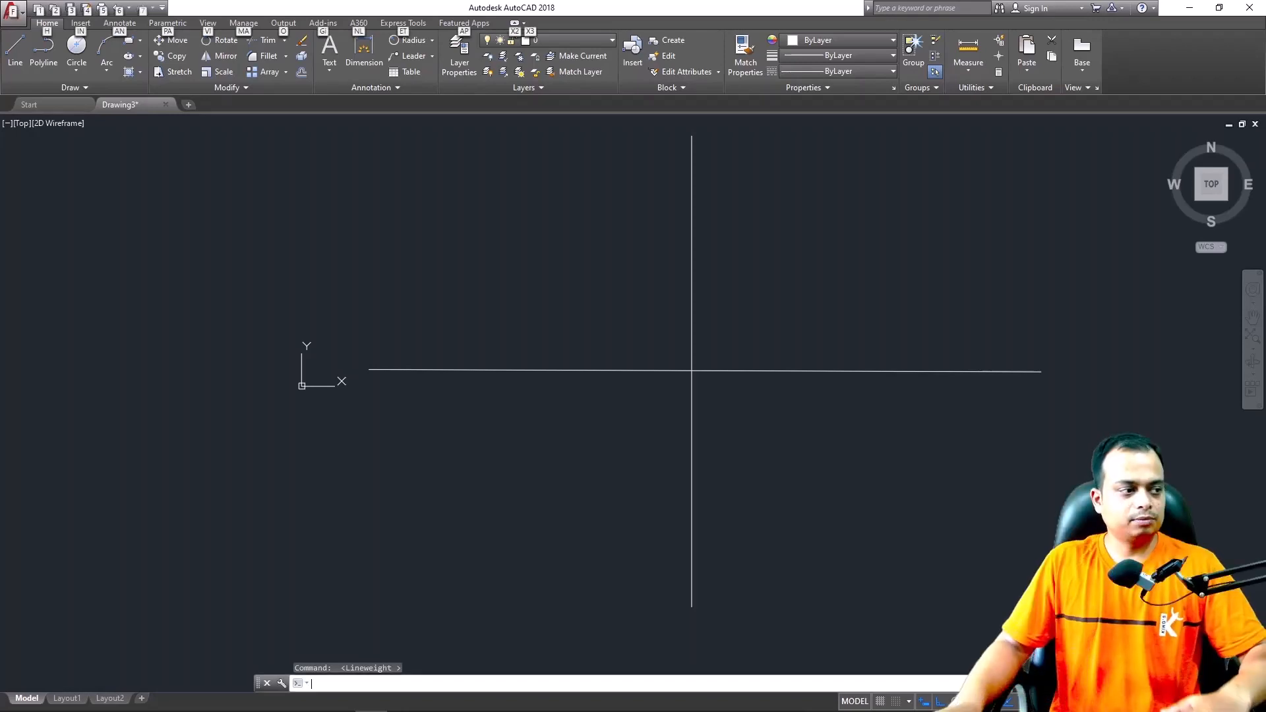
key(ctrl+s)
click(822, 493)
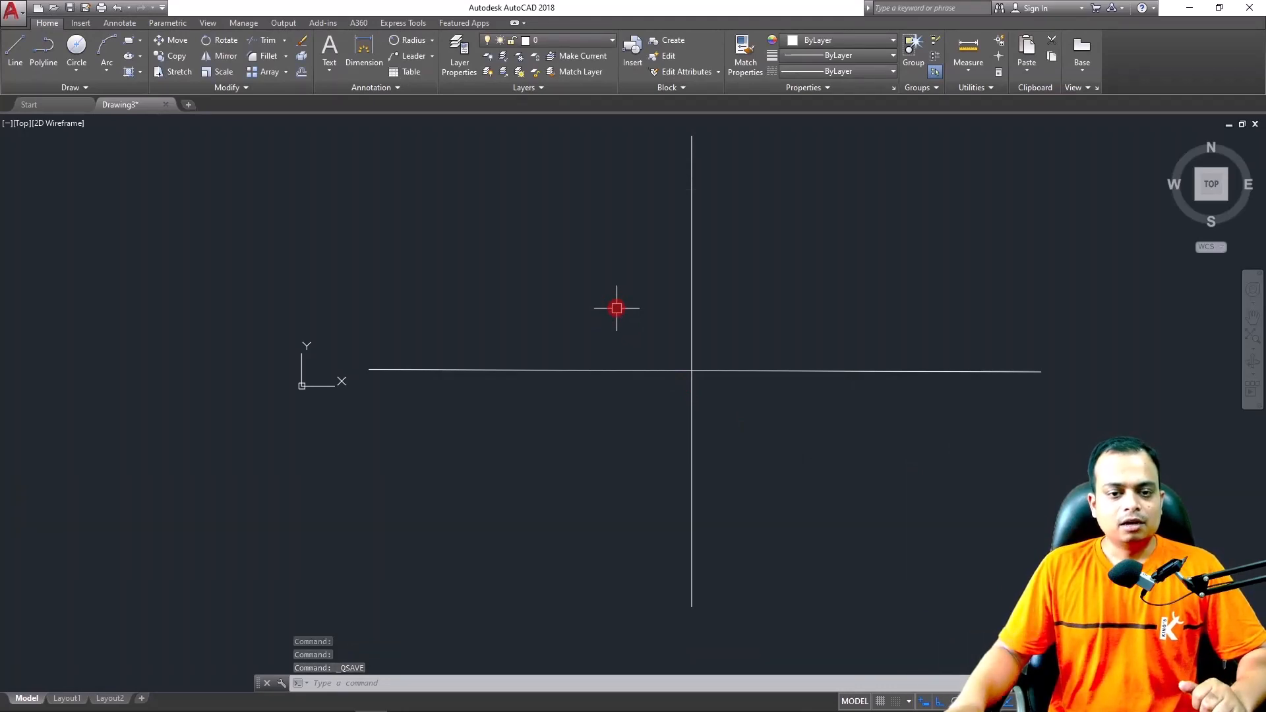
scroll(617, 308, down, 2)
scroll(617, 308, up, 2)
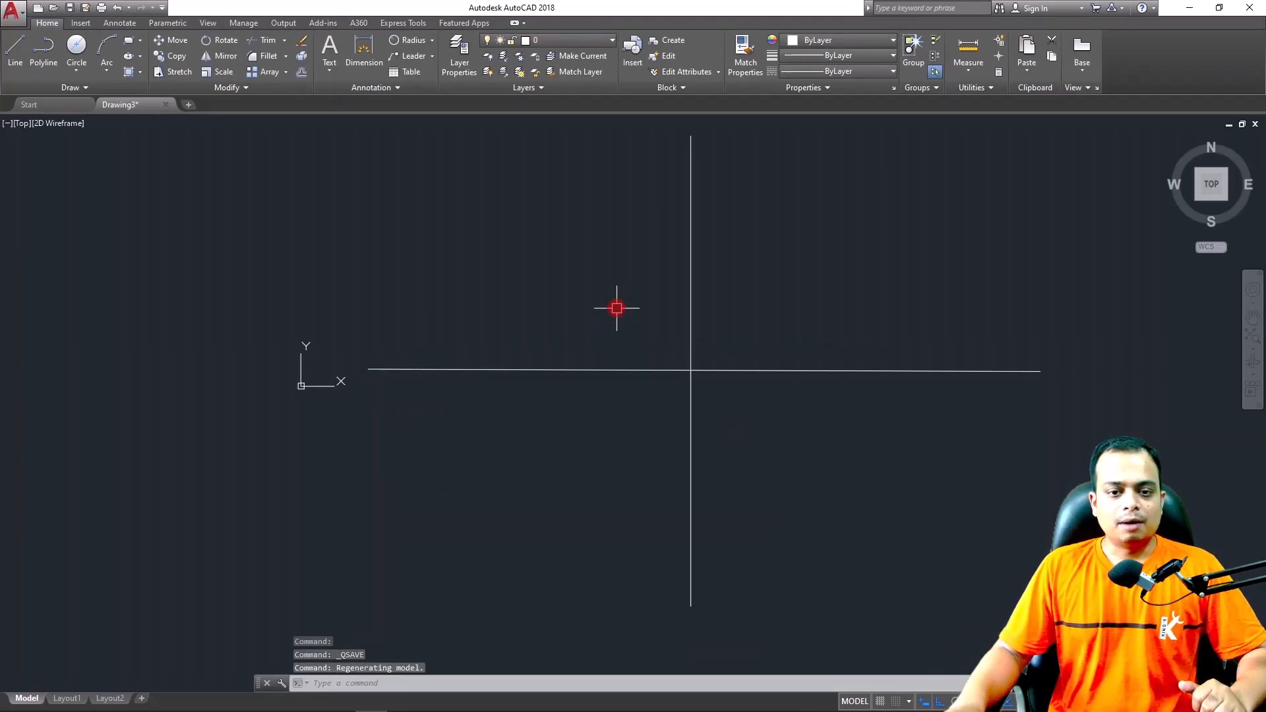
Copy the ortho problem 1 image from the desktop and paste it into the drawing just beyond the horizontal line's right end
click(1188, 7)
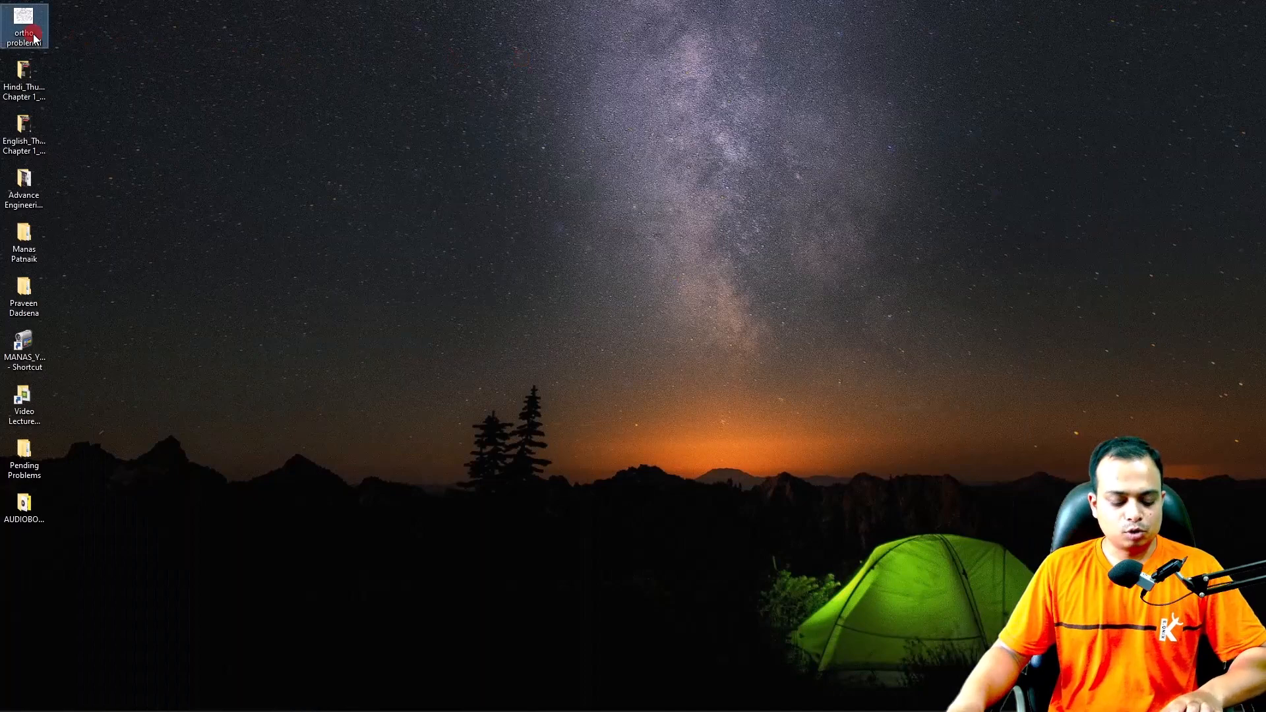
mouse_move(422, 705)
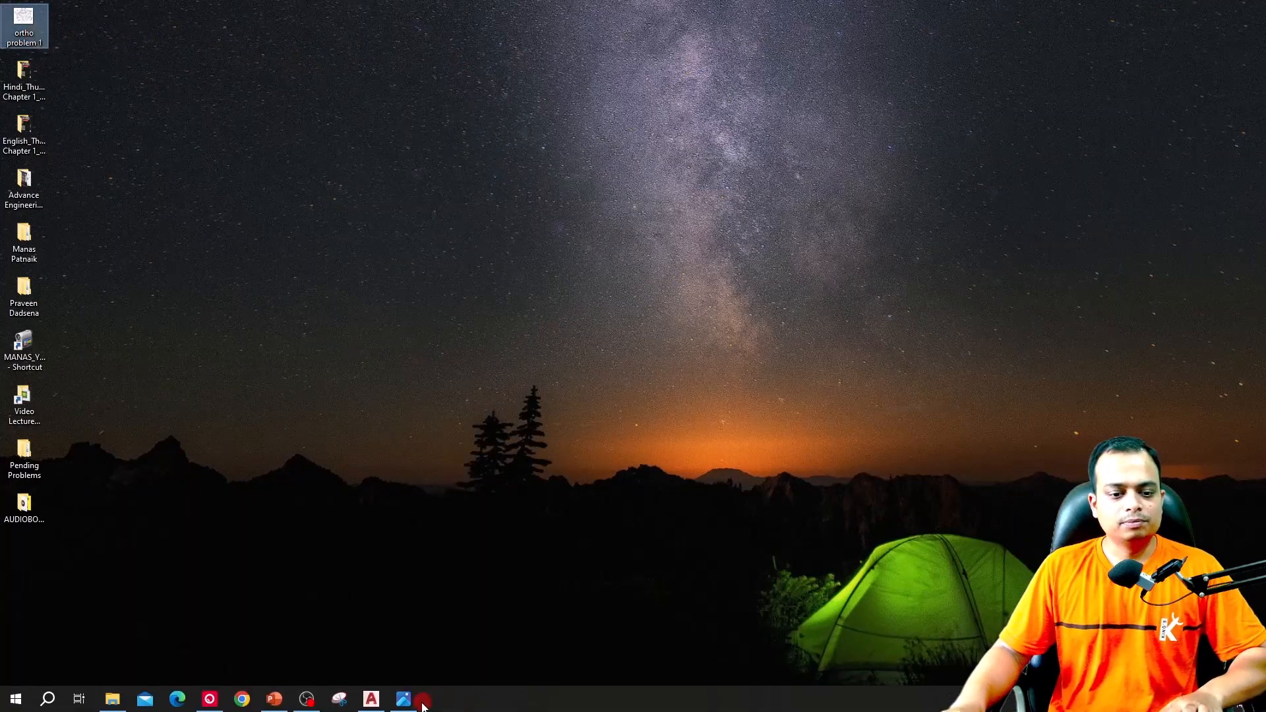
click(371, 699)
key(ctrl+v)
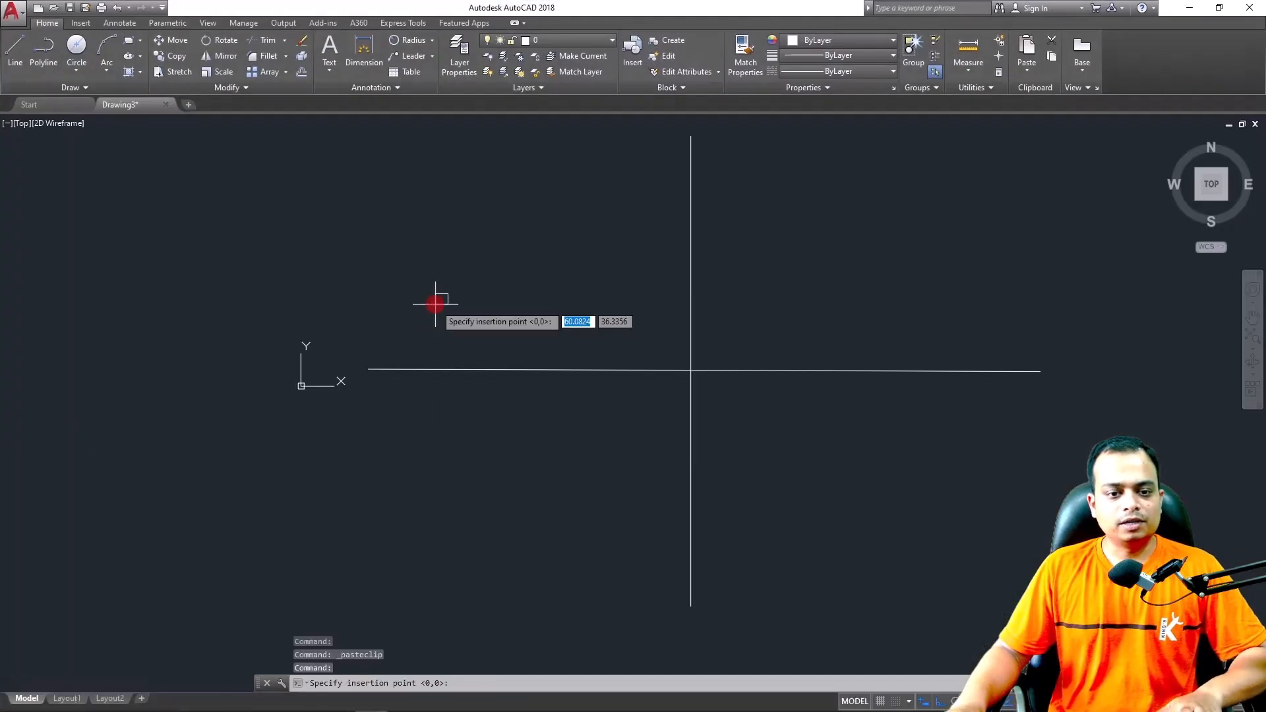
scroll(334, 308, down, 2)
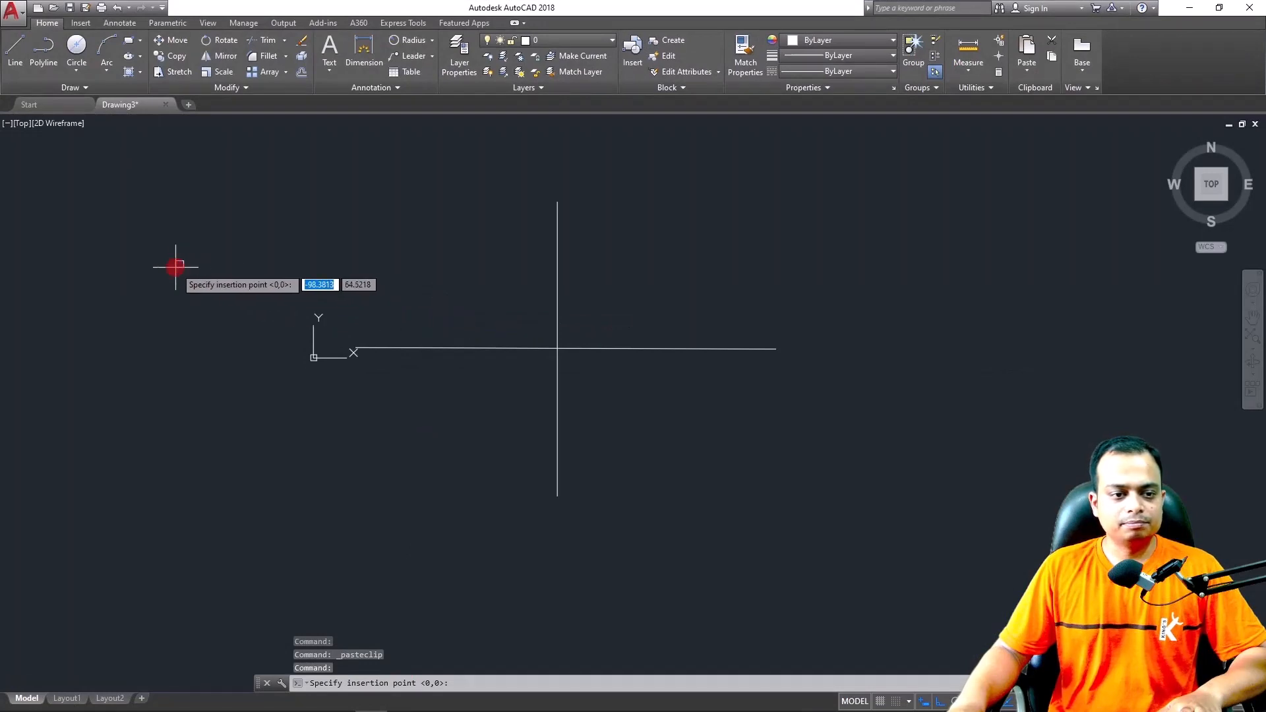
middle_drag(175, 267, 223, 349)
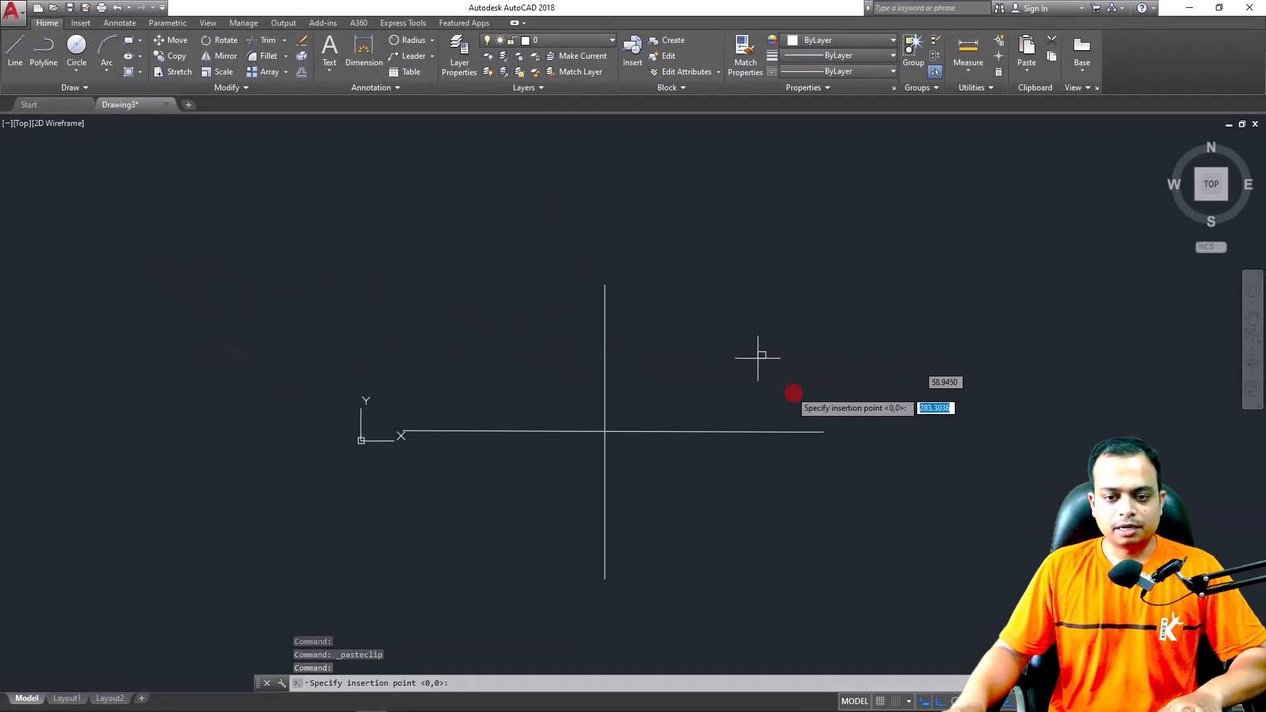
click(851, 432)
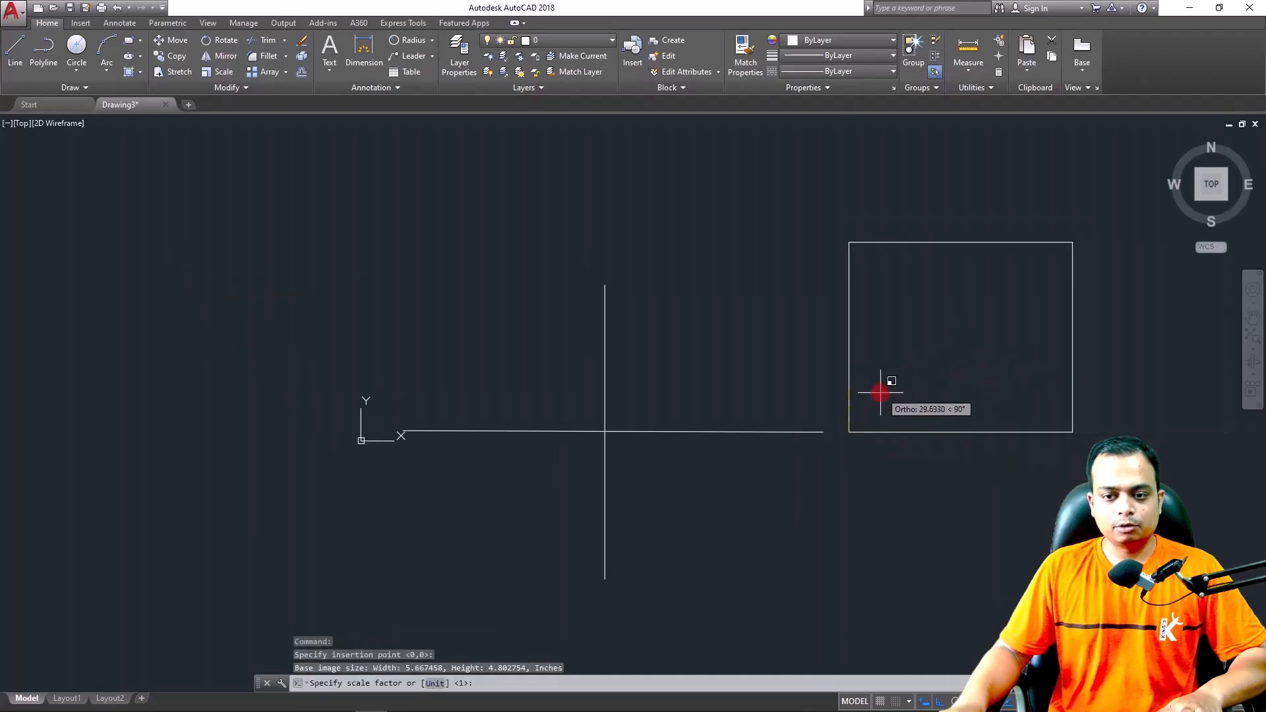
Scale the pasted image by a factor of about 24 with a rotation angle of 0, and leave Ortho mode on
middle_drag(879, 393, 602, 376)
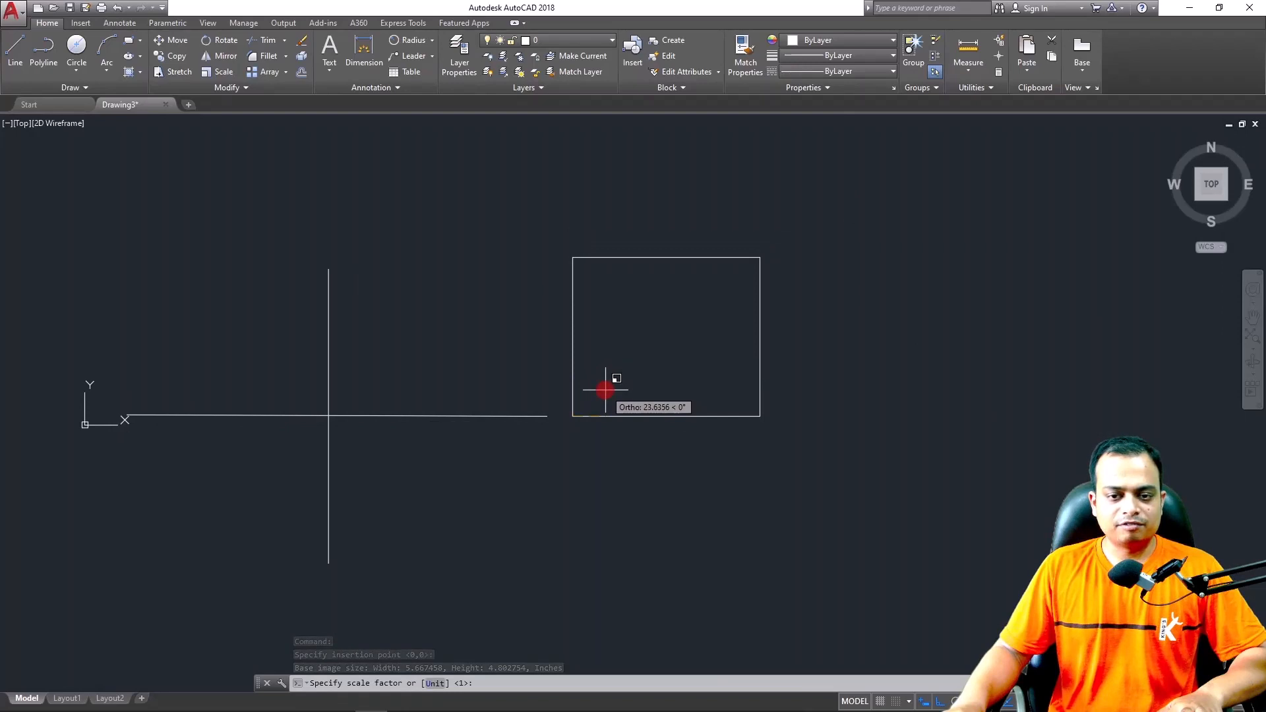
click(608, 389)
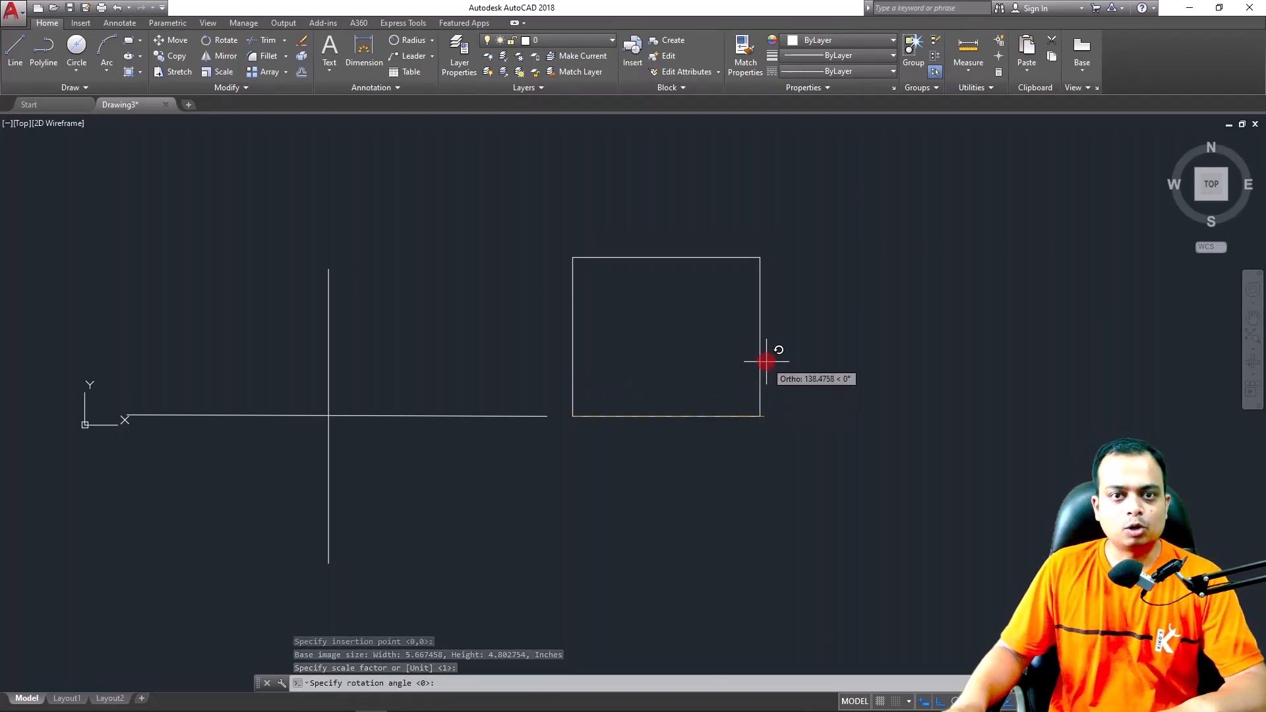
key(F8)
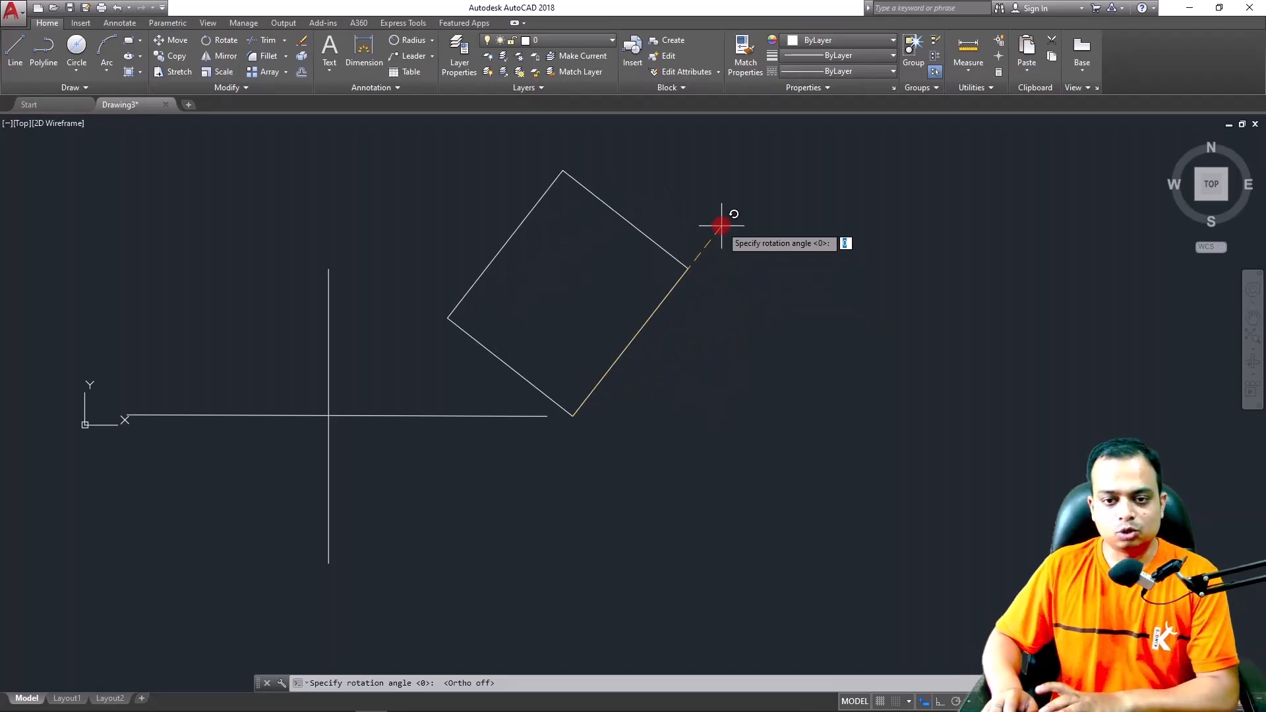
key(Return)
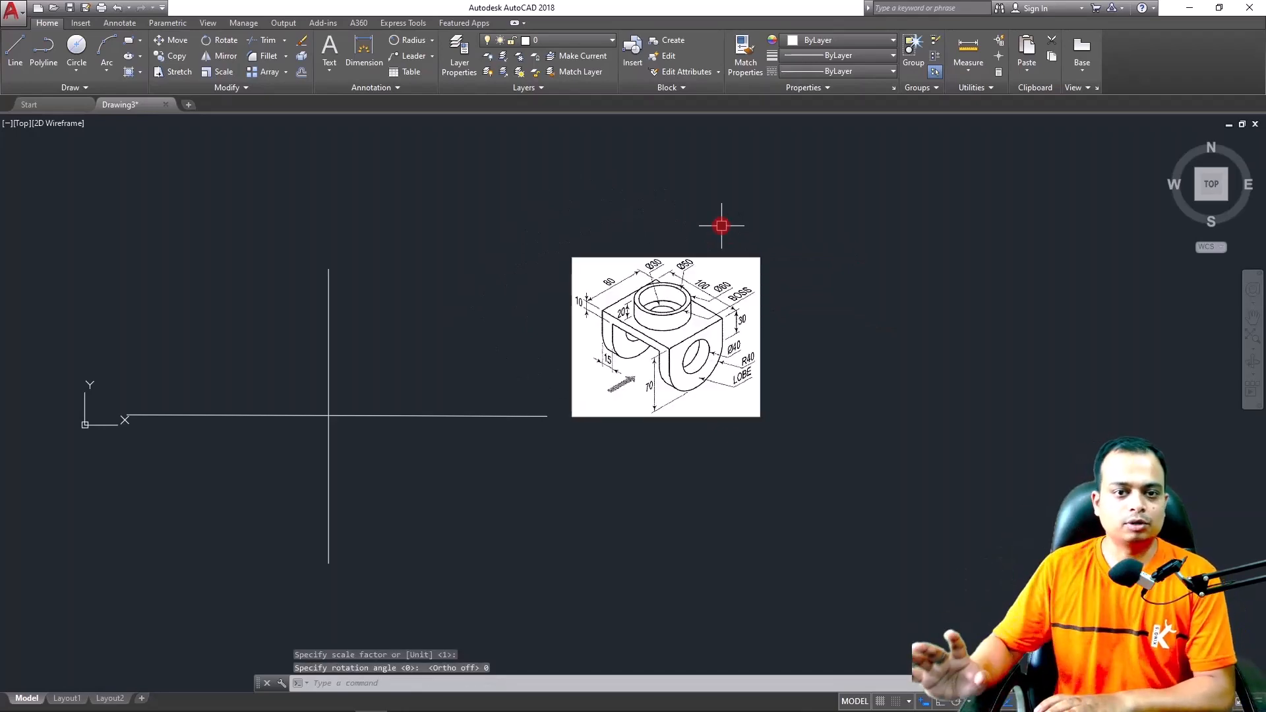
key(F8)
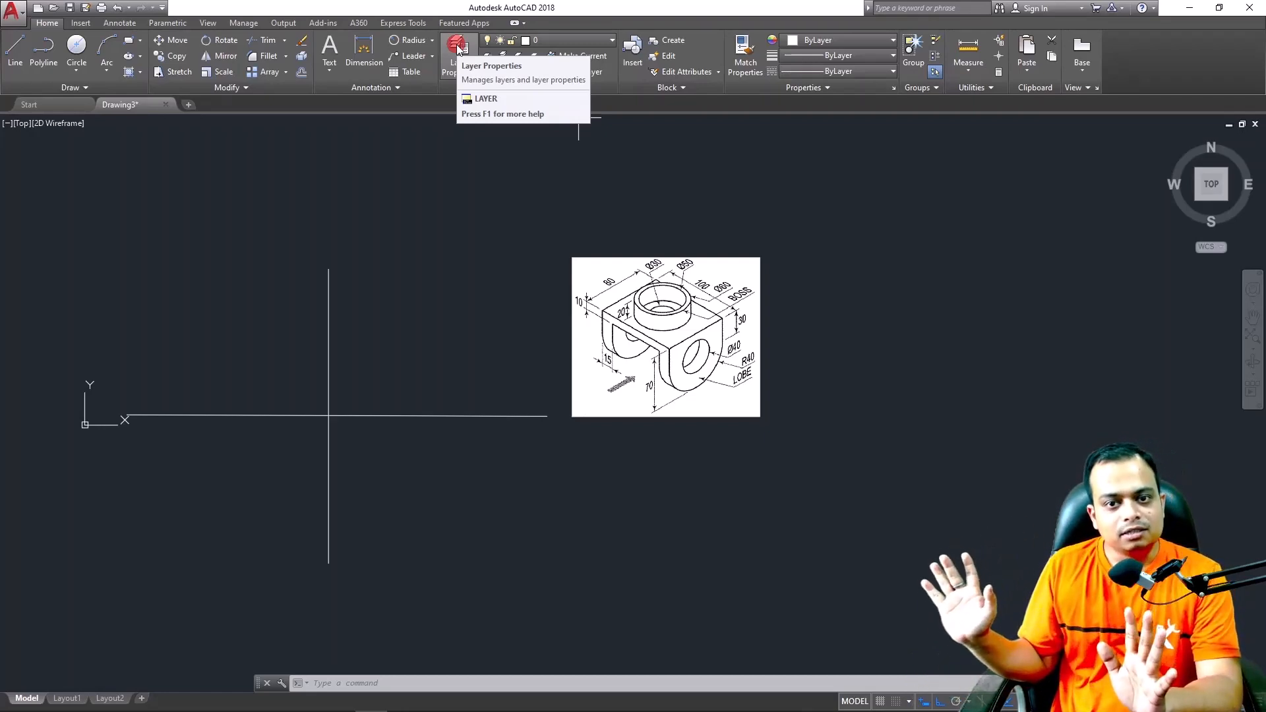
Cut the two crossing lines and paste them on the right-hand side of the isometric picture
click(456, 239)
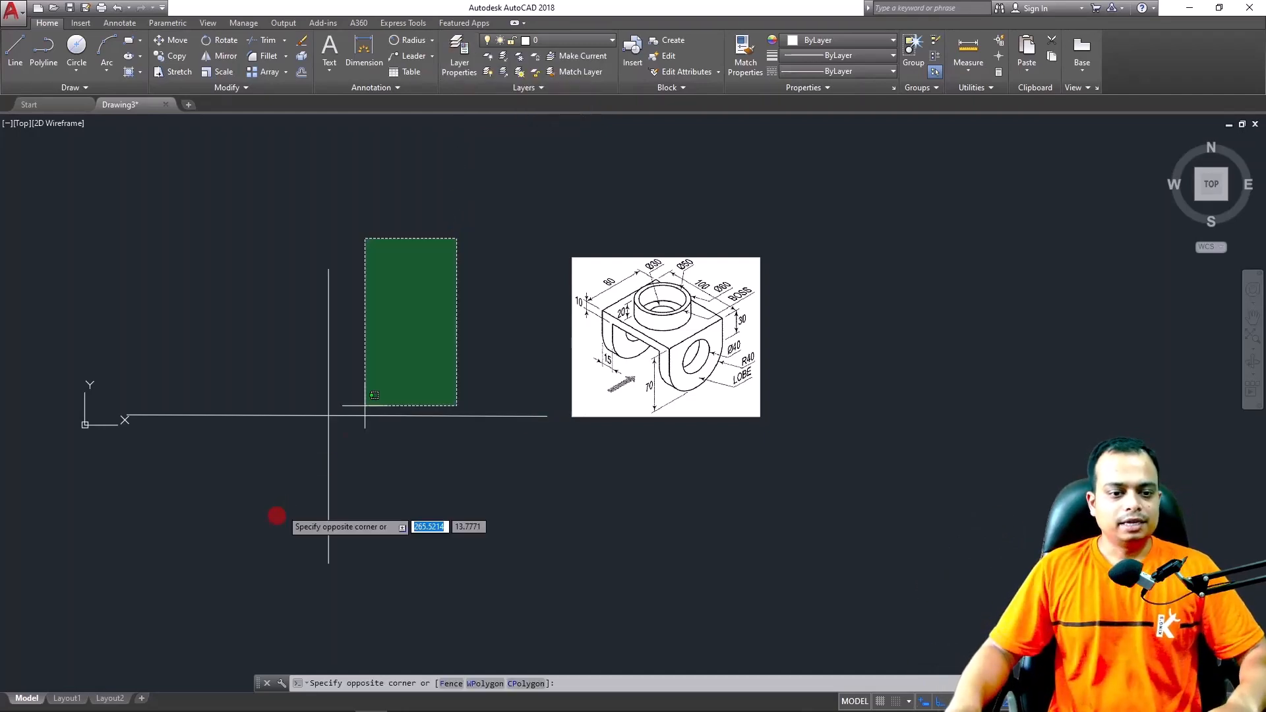
click(233, 553)
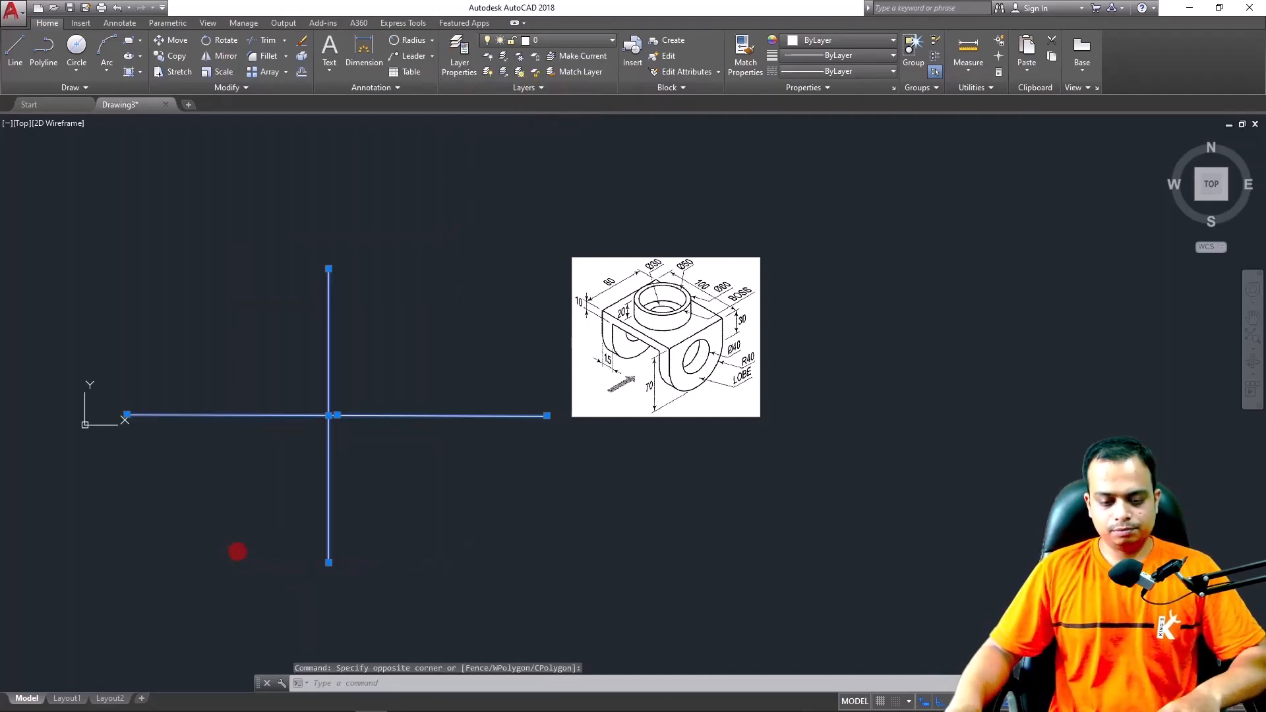
key(ctrl+x)
key(ctrl+v)
middle_drag(810, 488, 531, 467)
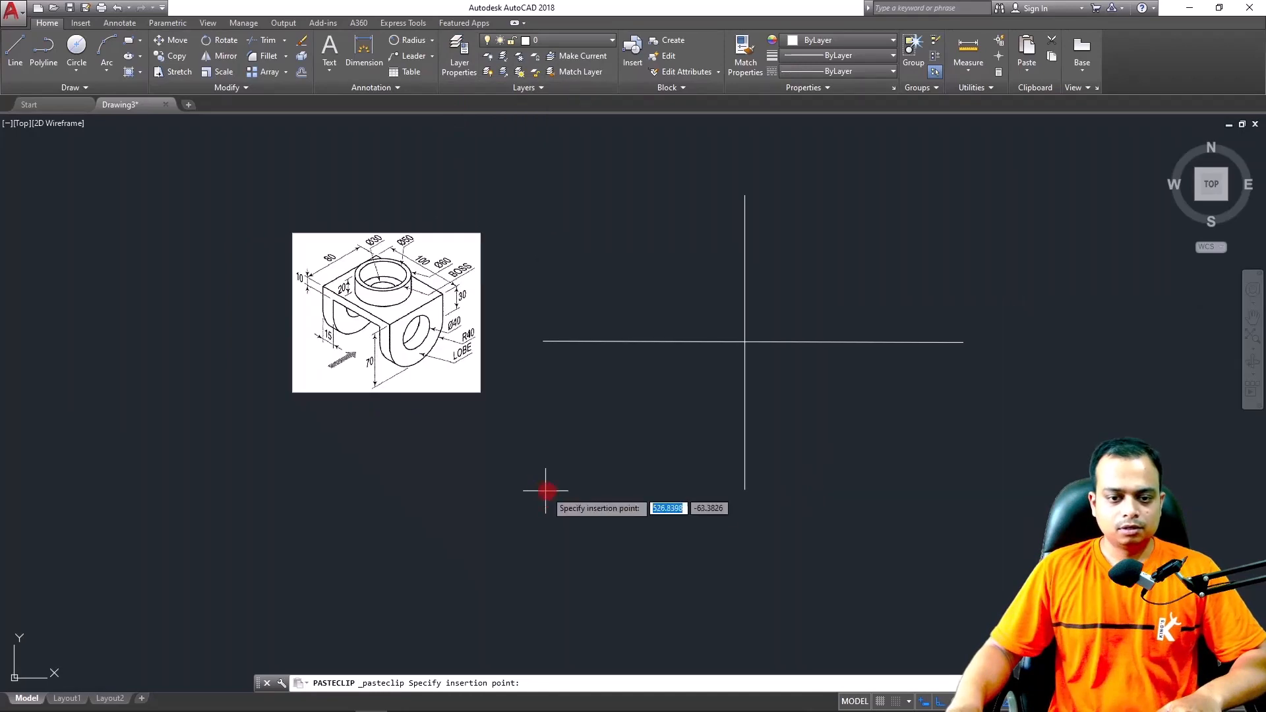
click(502, 538)
Offset the vertical reference line by 10 to both its left and right sides
scroll(346, 285, up, 4)
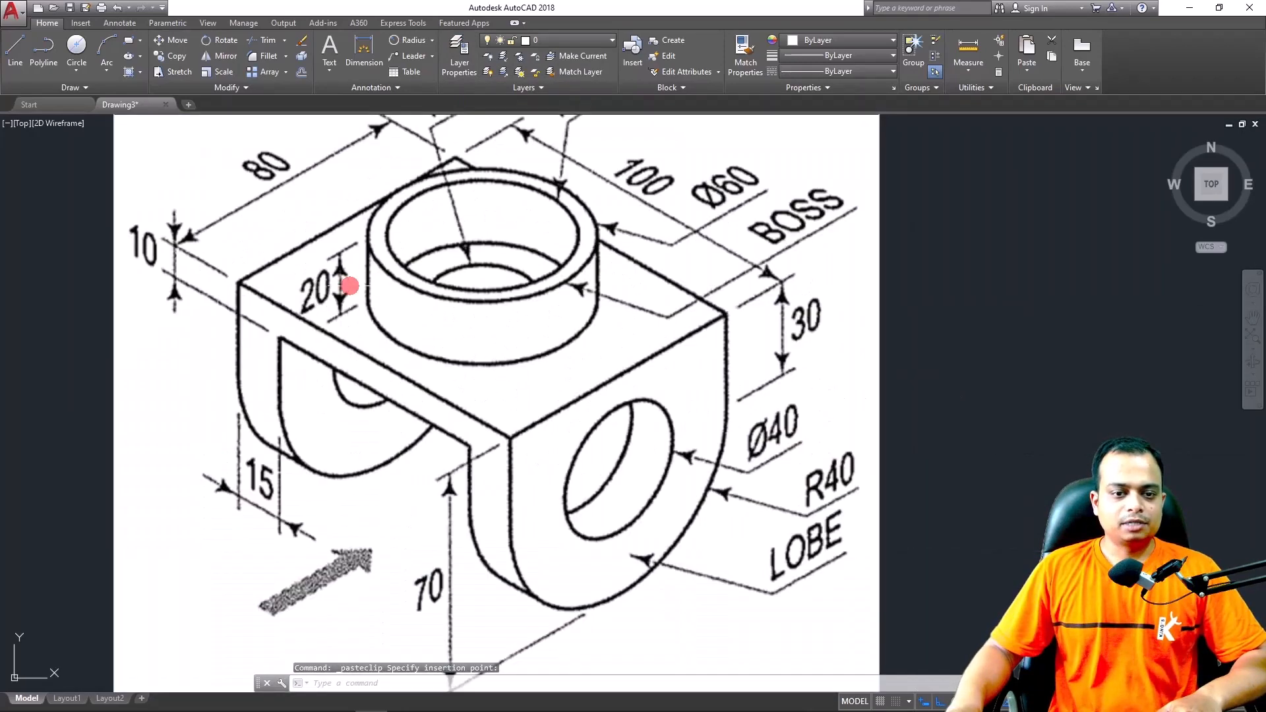
middle_drag(350, 286, 407, 305)
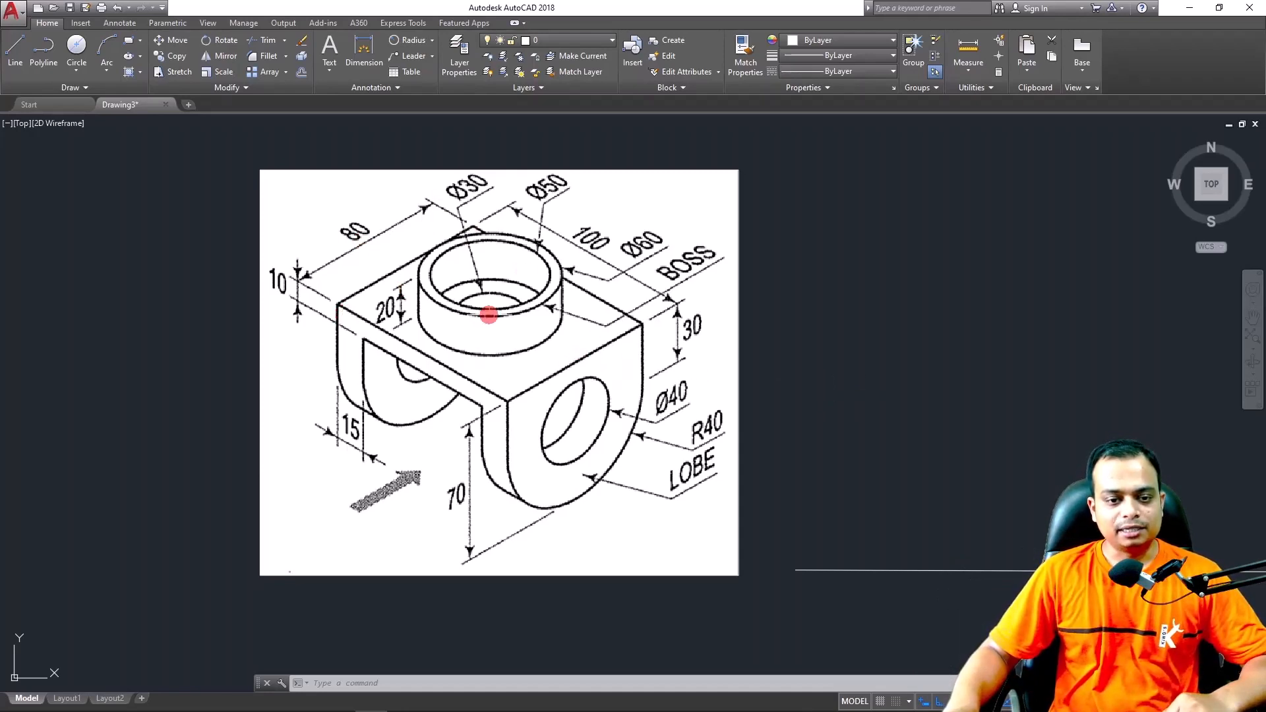
scroll(797, 370, down, 2)
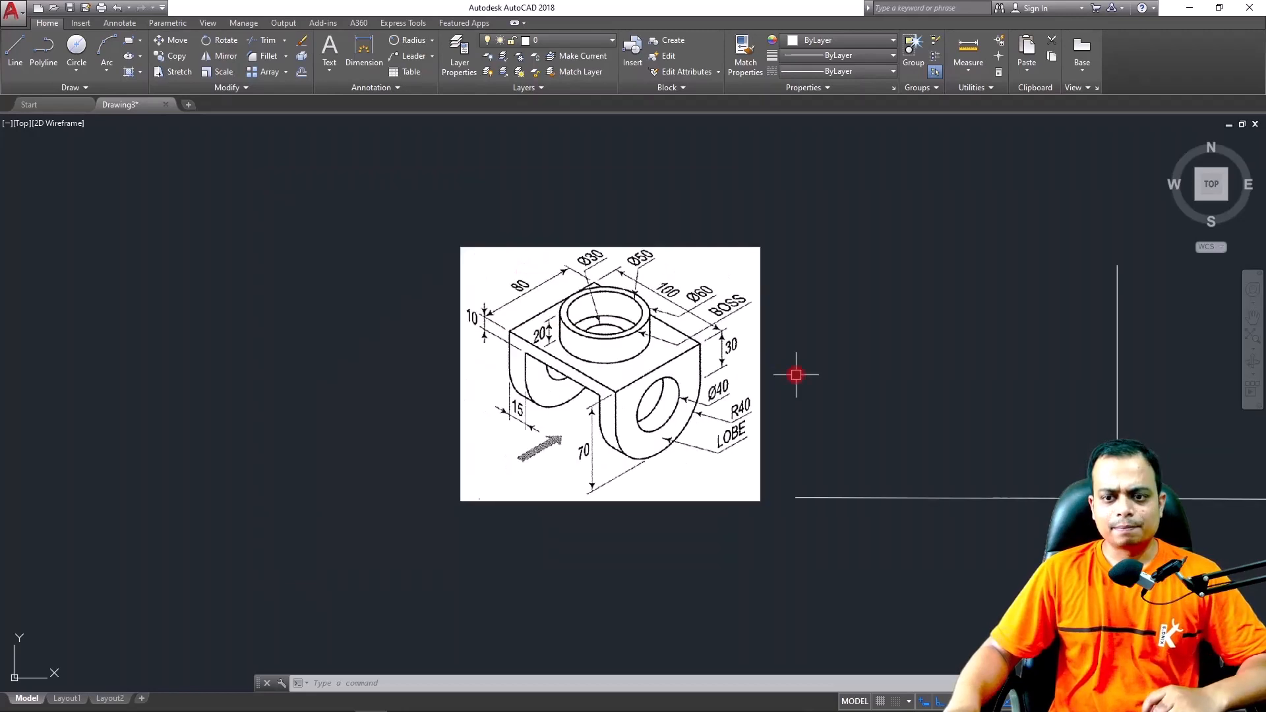
middle_drag(797, 370, 546, 325)
middle_drag(870, 370, 771, 328)
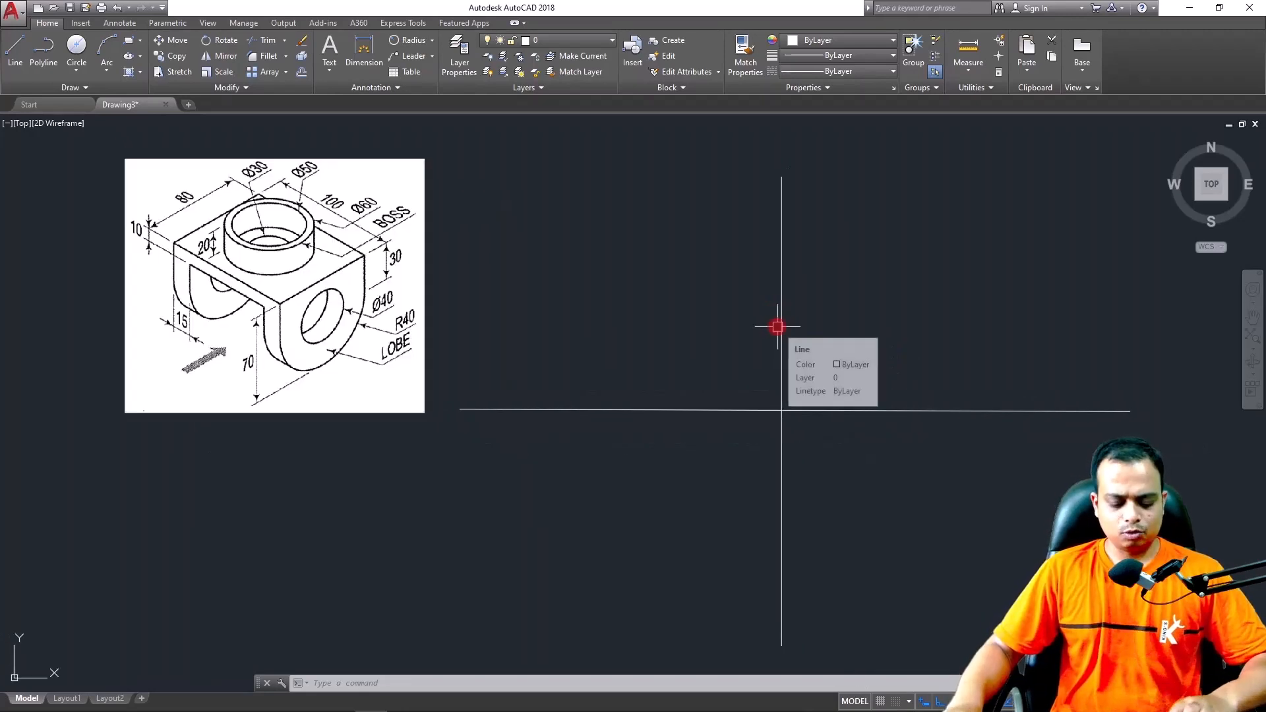
text(un)
key(Return)
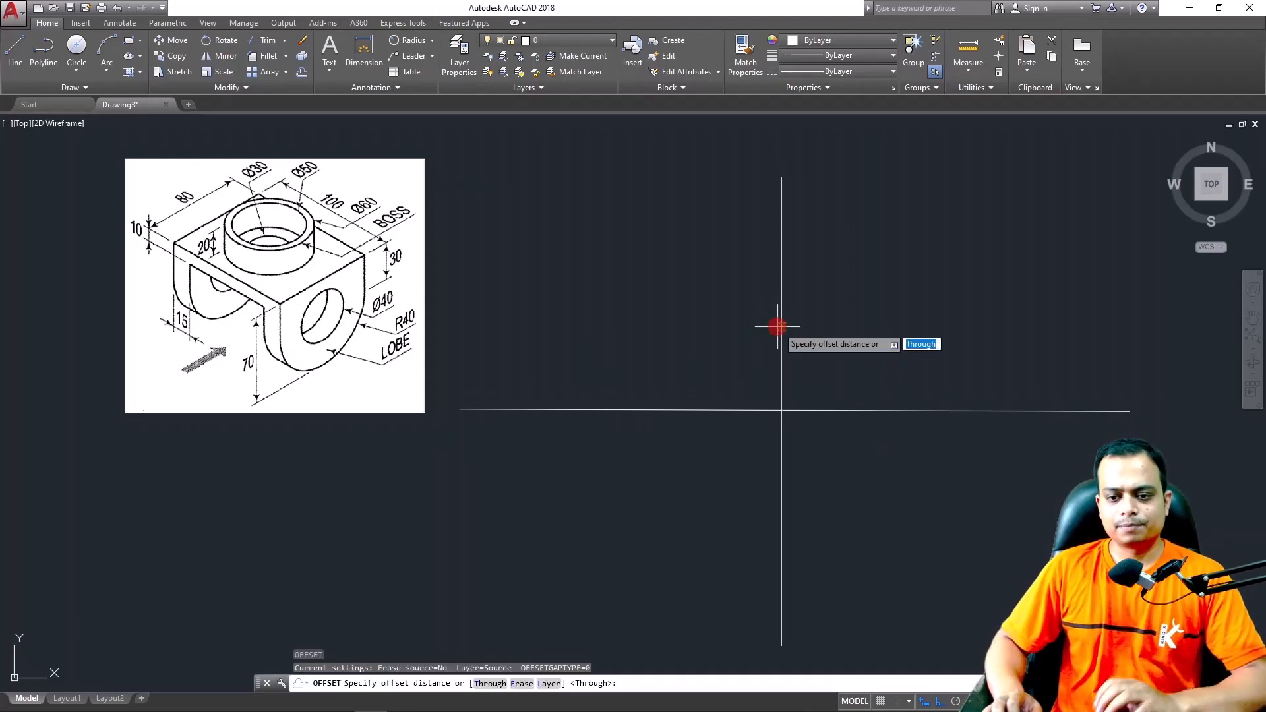
text(10)
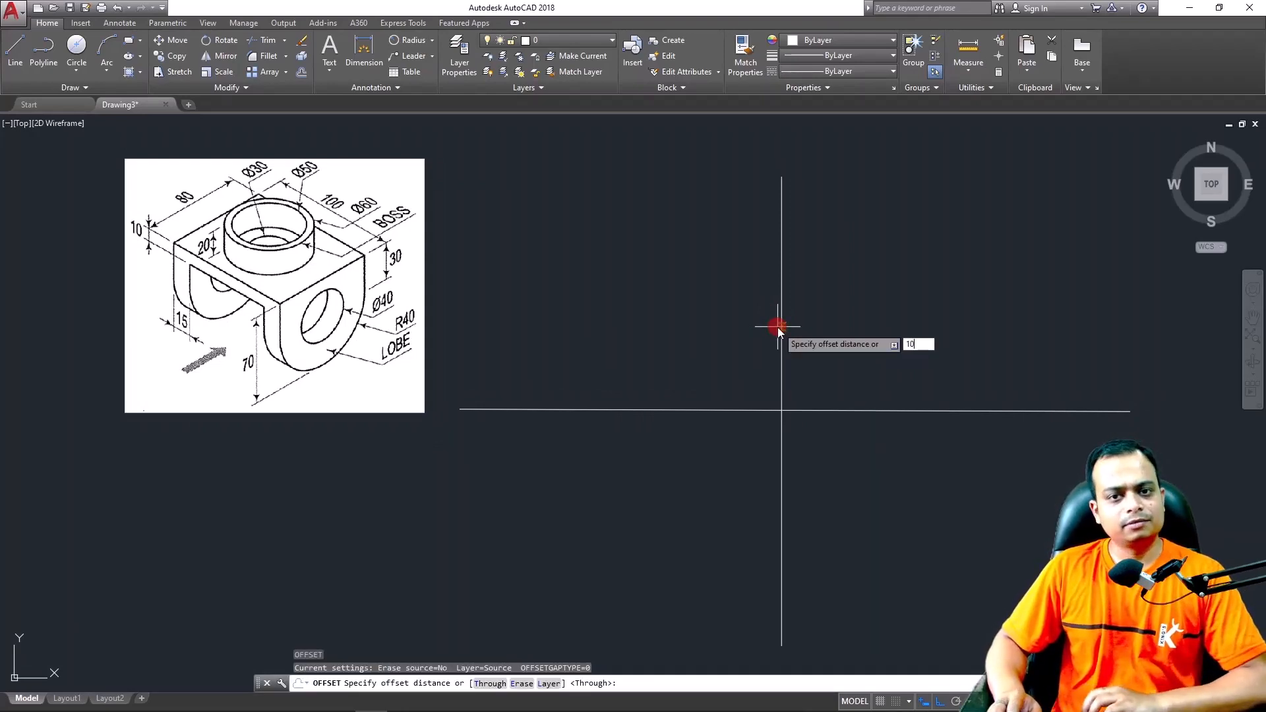
key(Return)
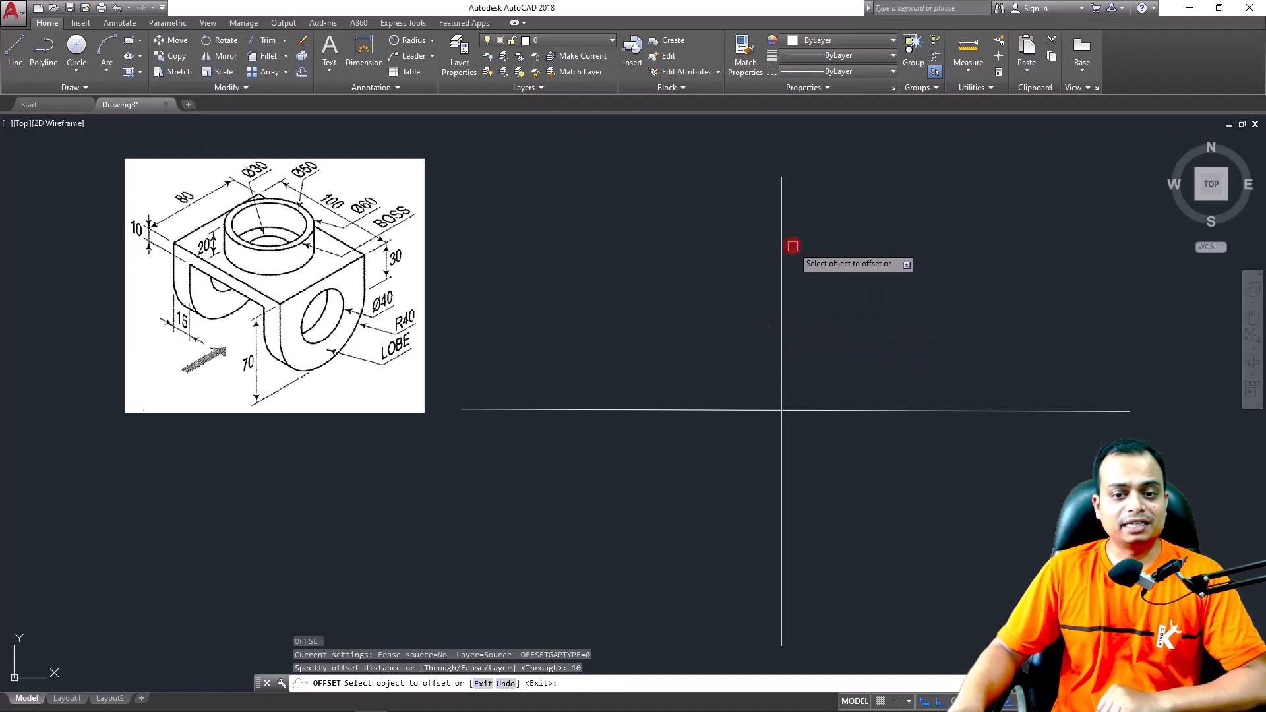
click(781, 209)
click(758, 216)
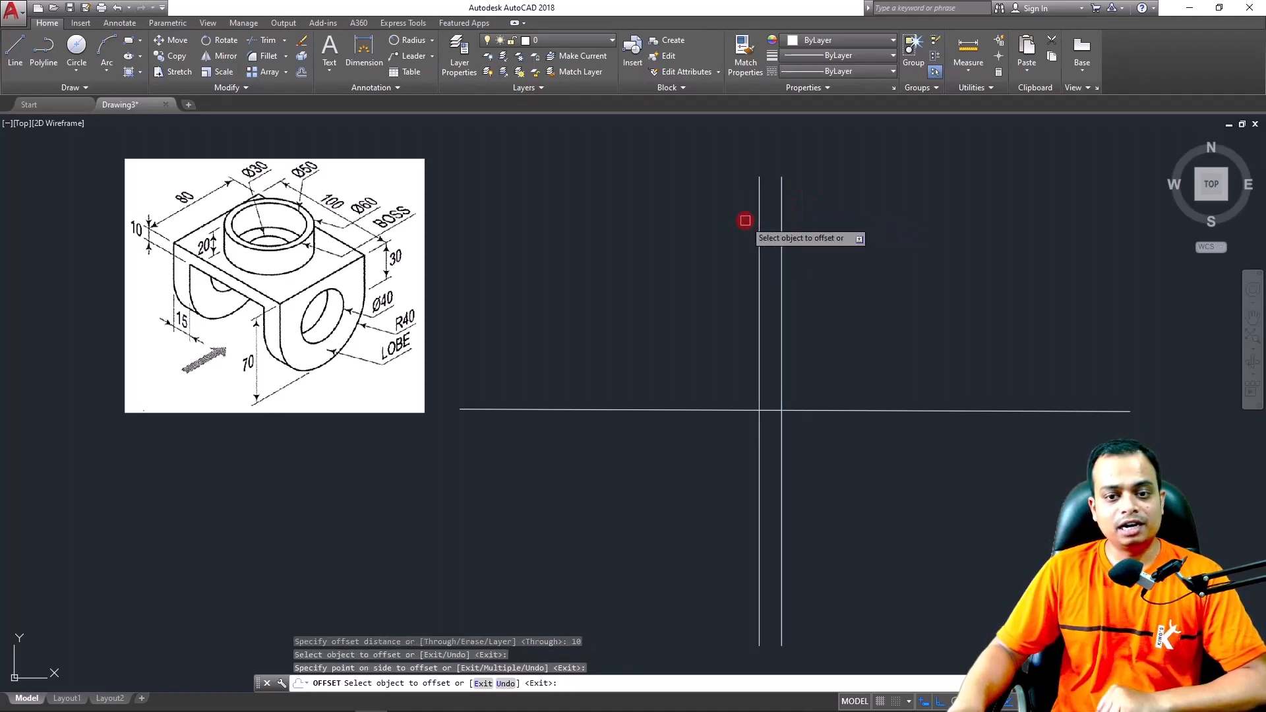
click(782, 215)
click(802, 215)
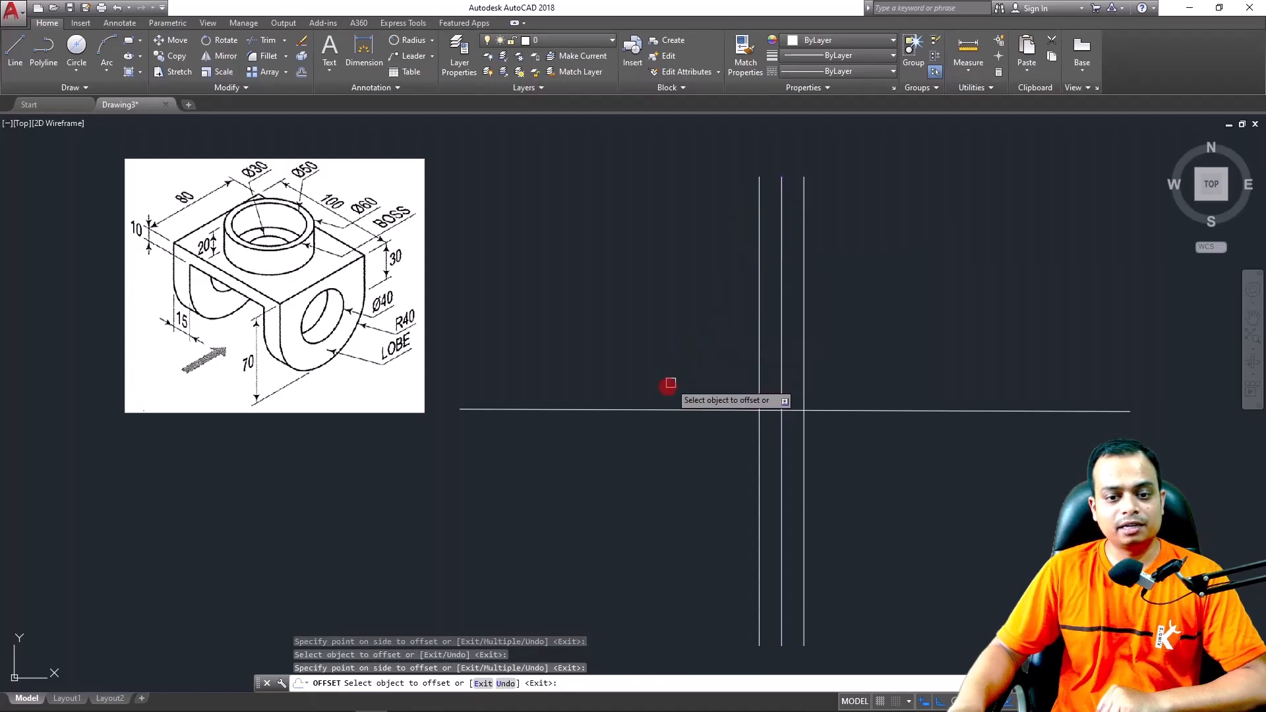
Offset the horizontal reference line by the same distance of 10 above and below, and end the Offset command
click(662, 409)
click(664, 387)
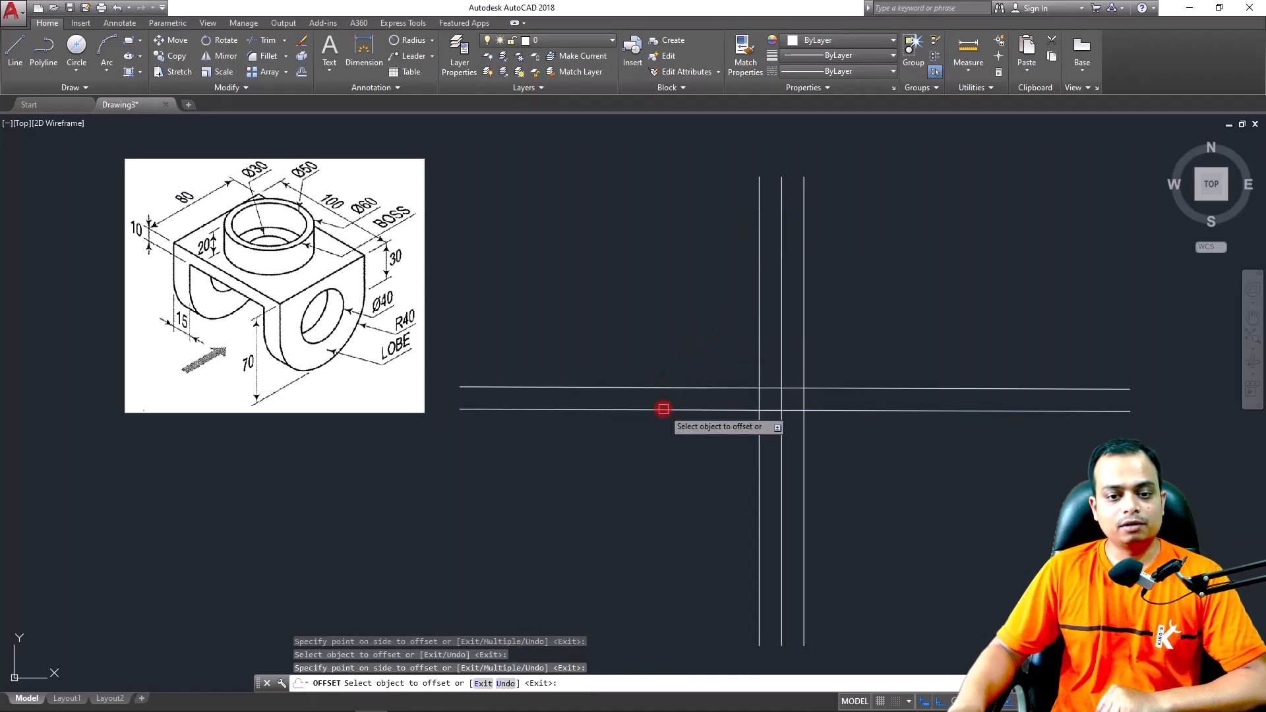
click(661, 410)
click(660, 440)
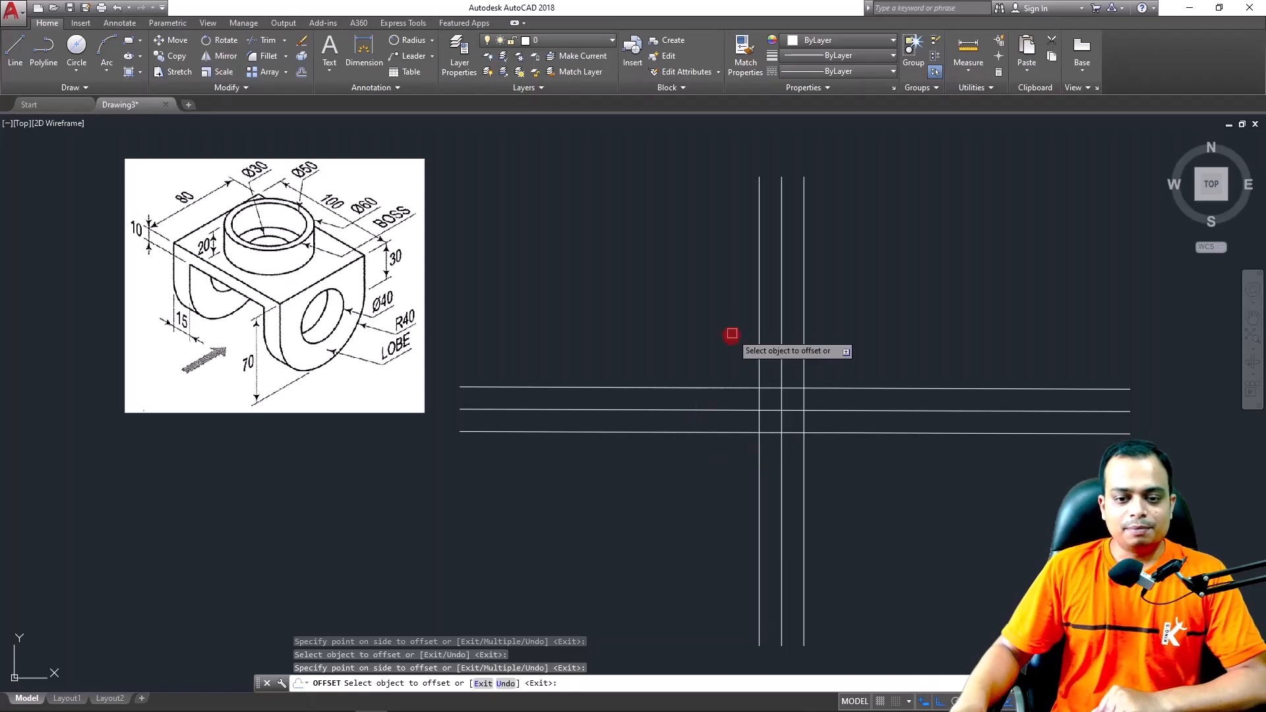
key(Escape)
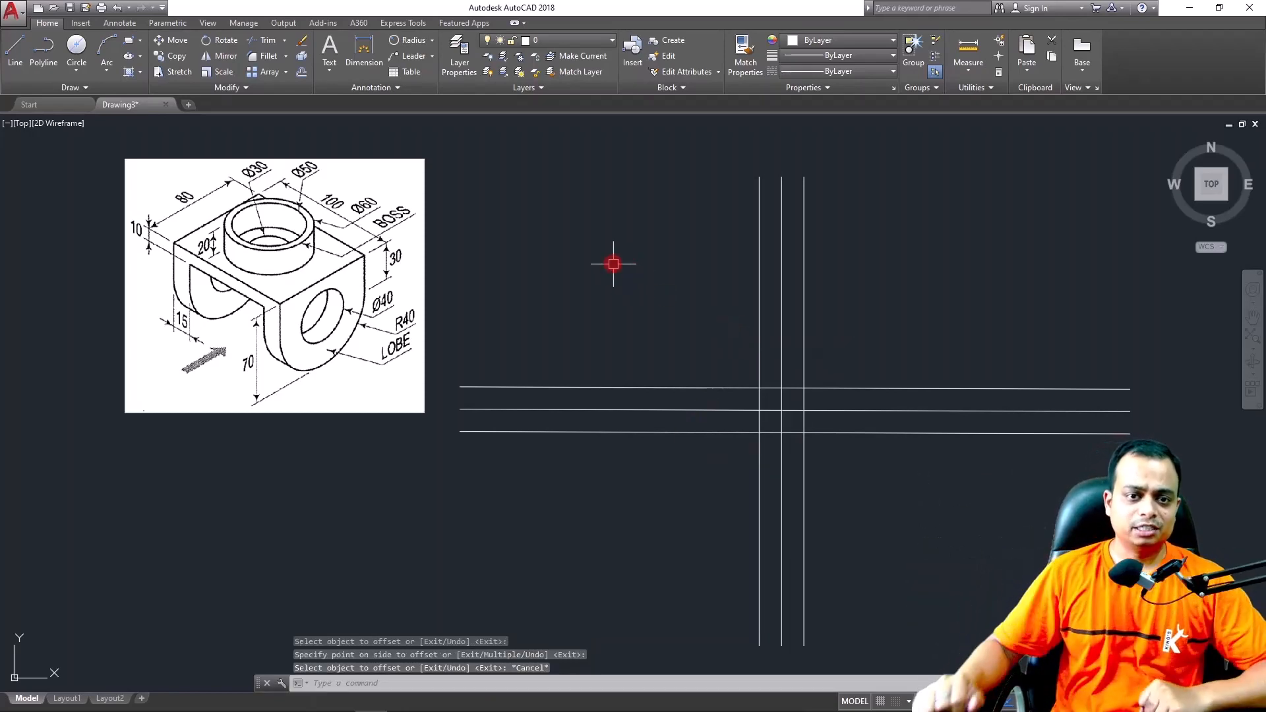
Create a new layer named CONSTRUCTION
click(460, 60)
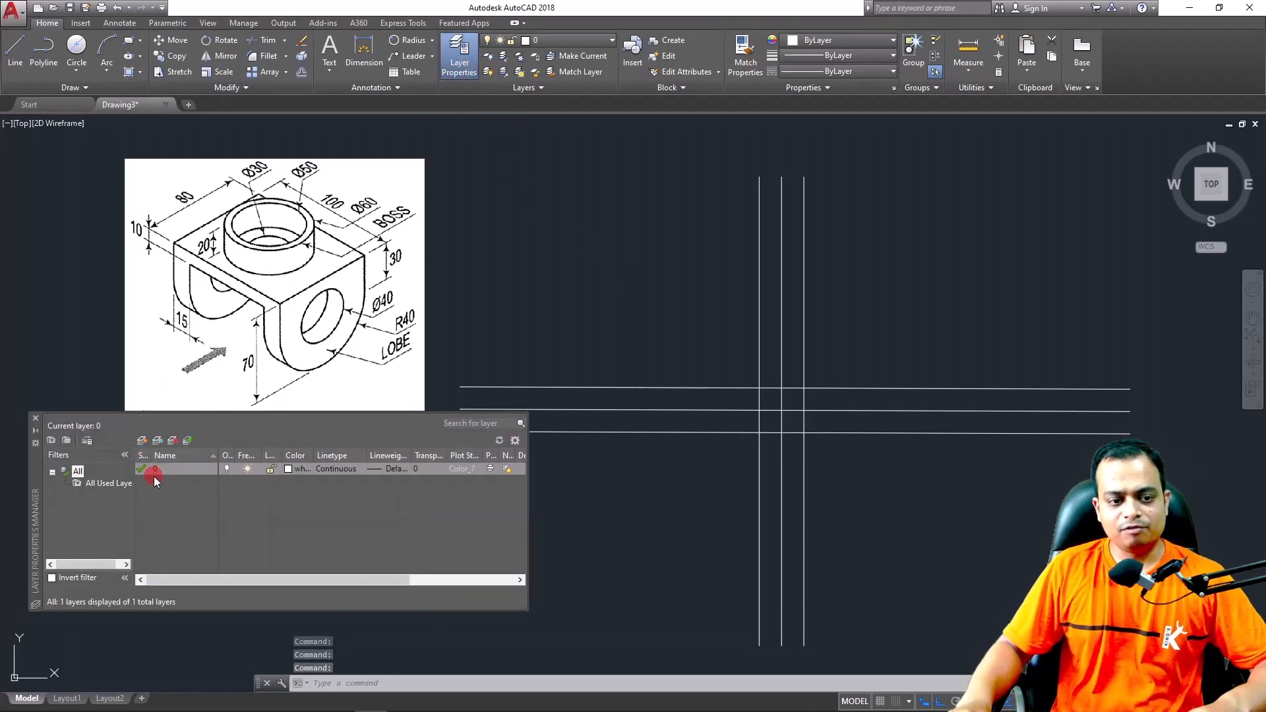
click(531, 42)
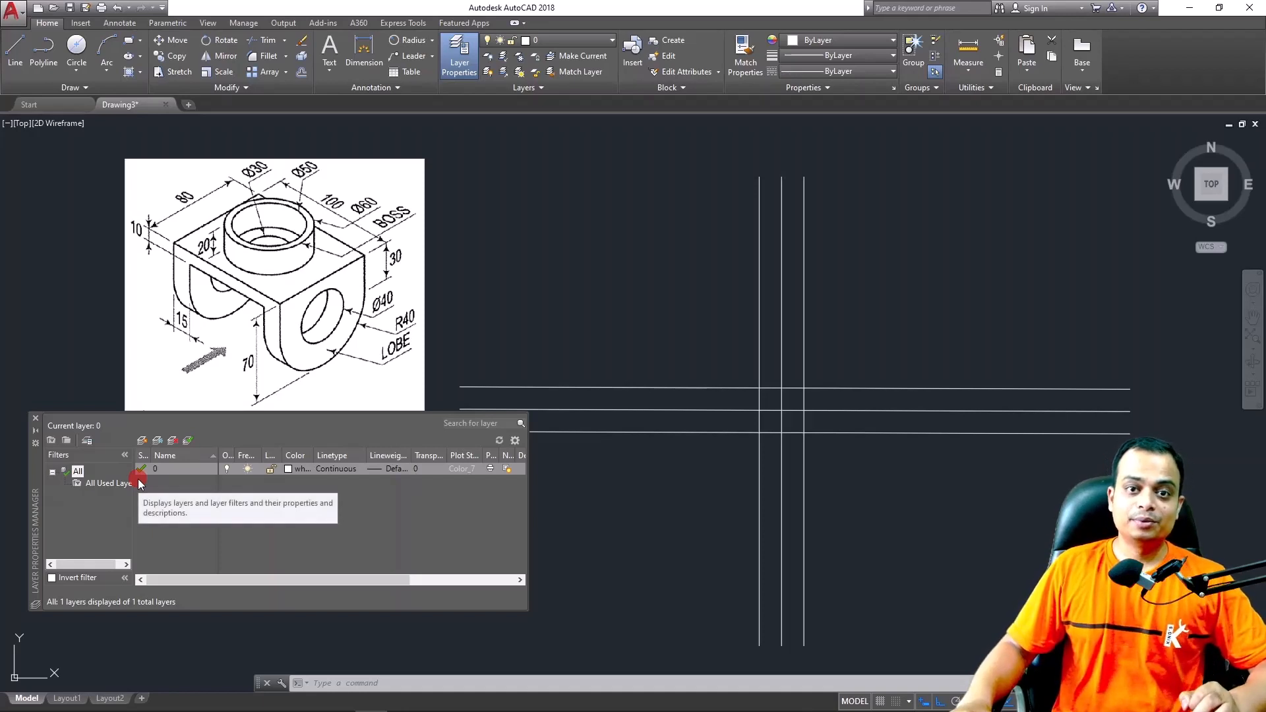
click(143, 440)
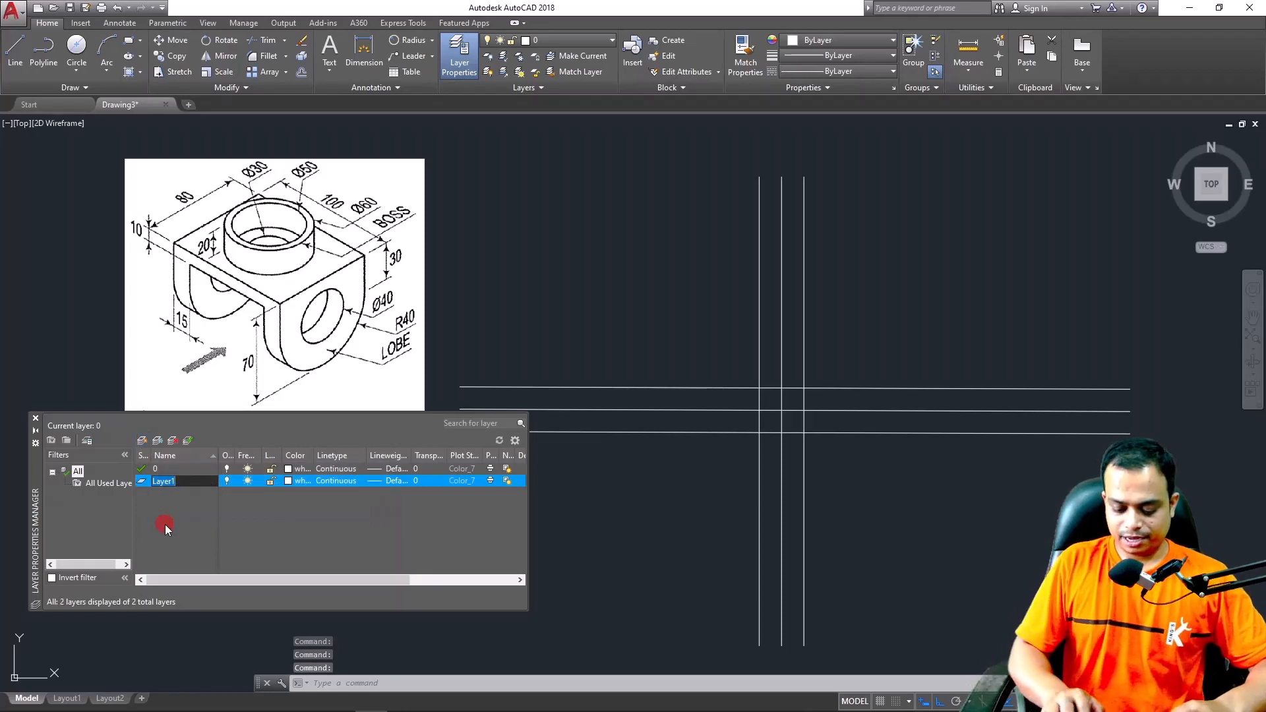
text(cONSTR)
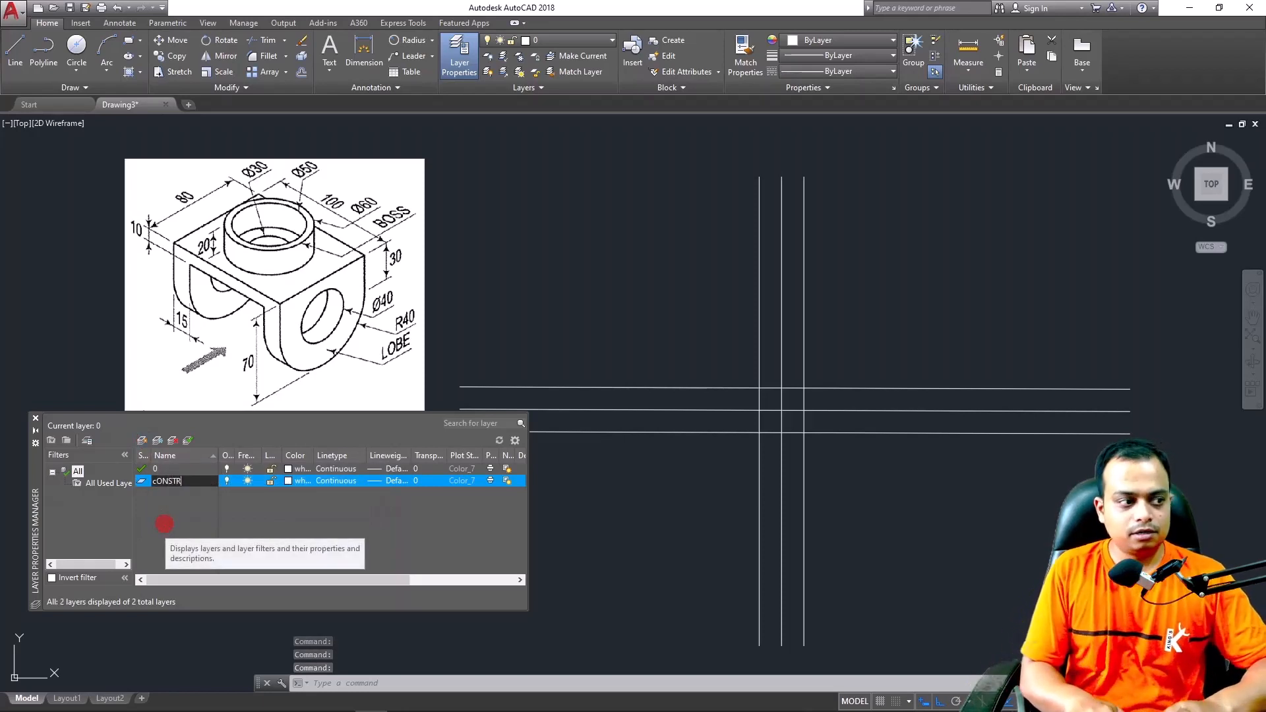
text(UC)
key(BackSpace)
key(BackSpace)
key(BackSpace)
key(BackSpace)
key(BackSpace)
key(BackSpace)
key(BackSpace)
key(BackSpace)
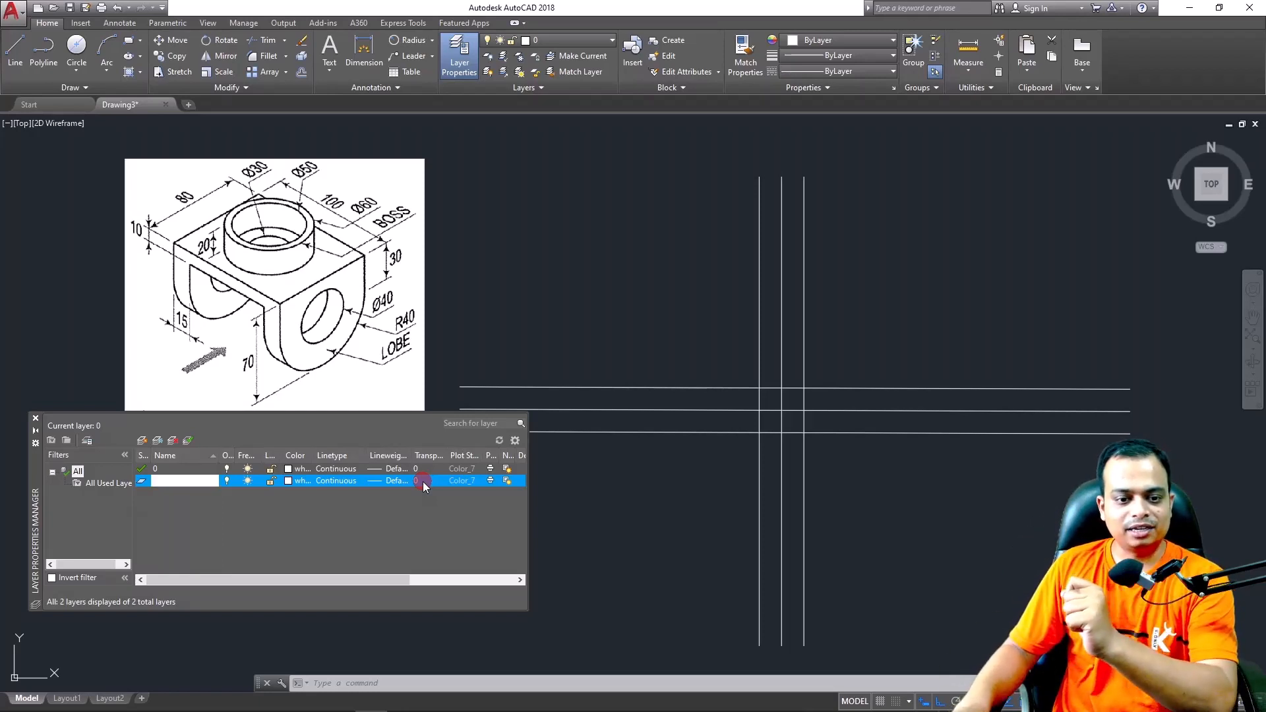
Set the CONSTRUCTION layer's transparency to 60 and close the layer manager
click(422, 481)
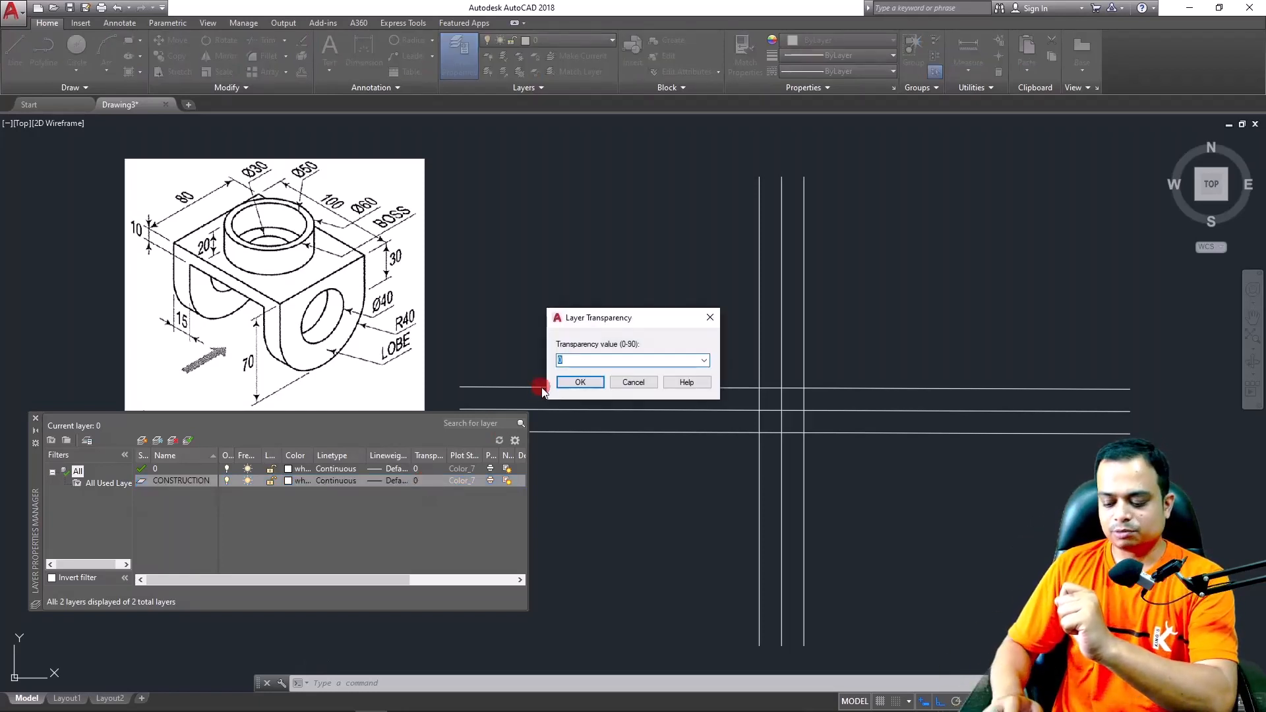
text(60)
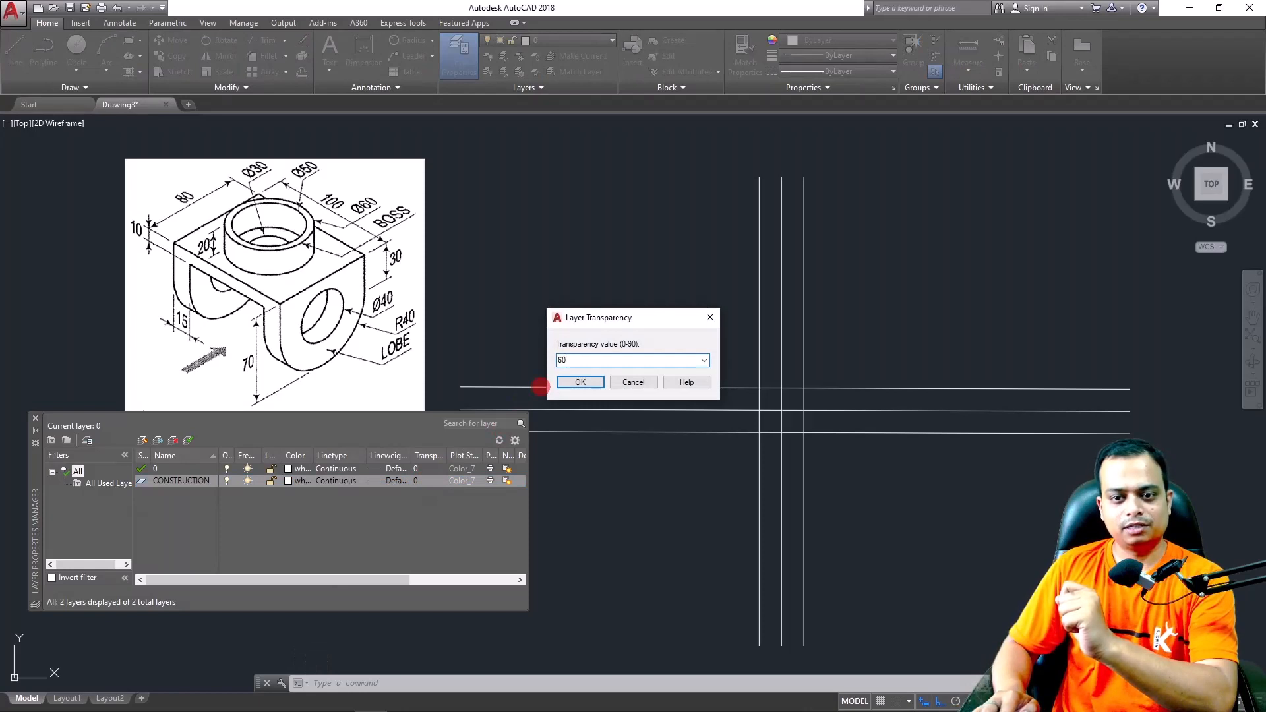
key(Return)
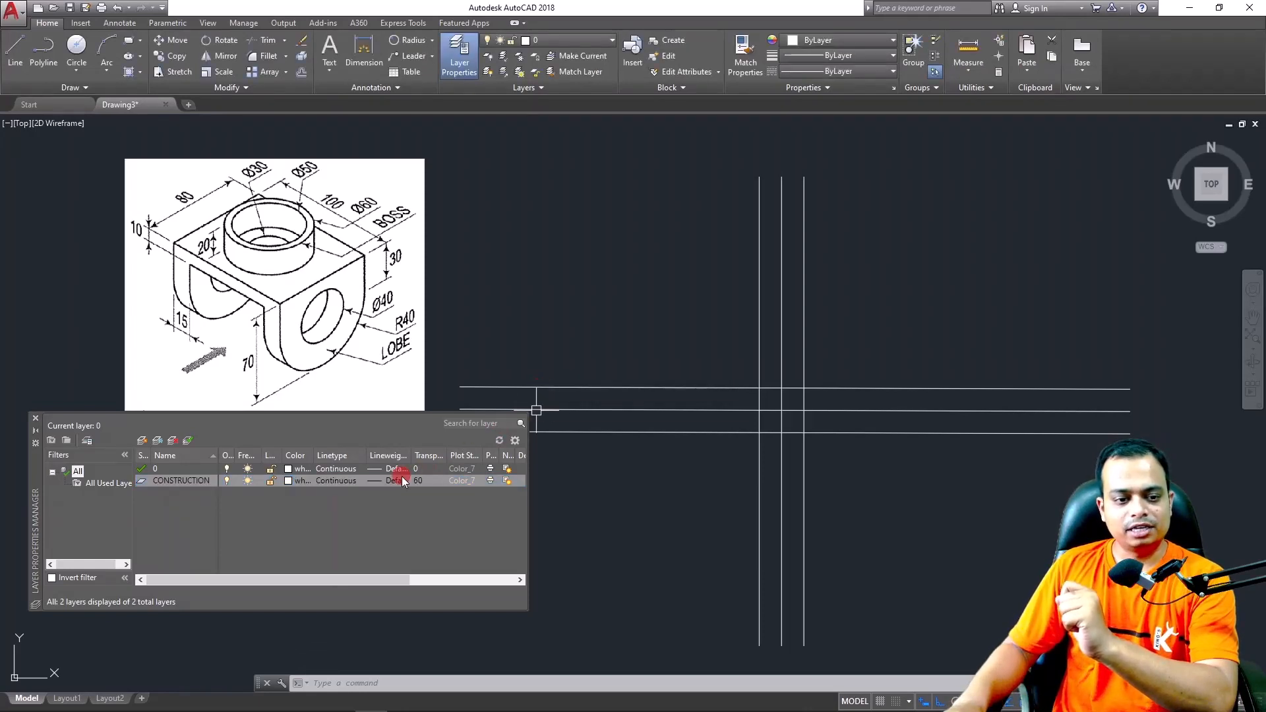
click(35, 418)
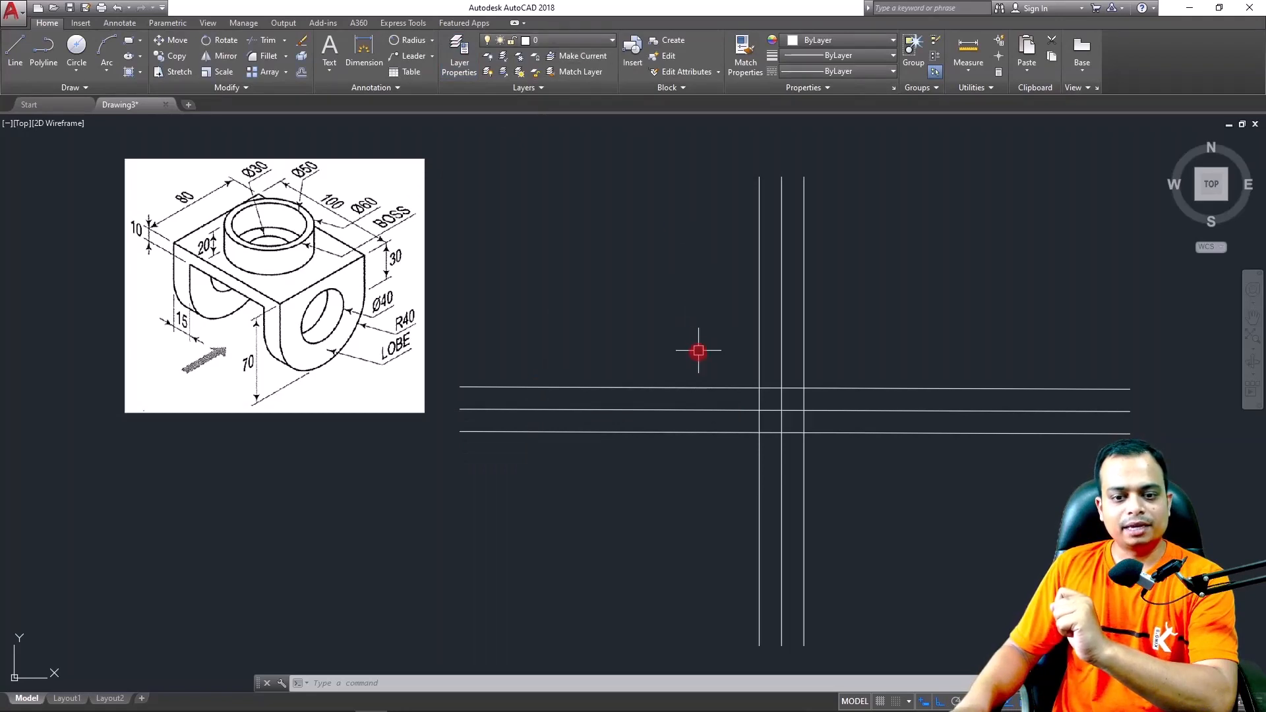
Assign the four offset lines around the crossing reference lines to the CONSTRUCTION layer and clear the selection
click(758, 309)
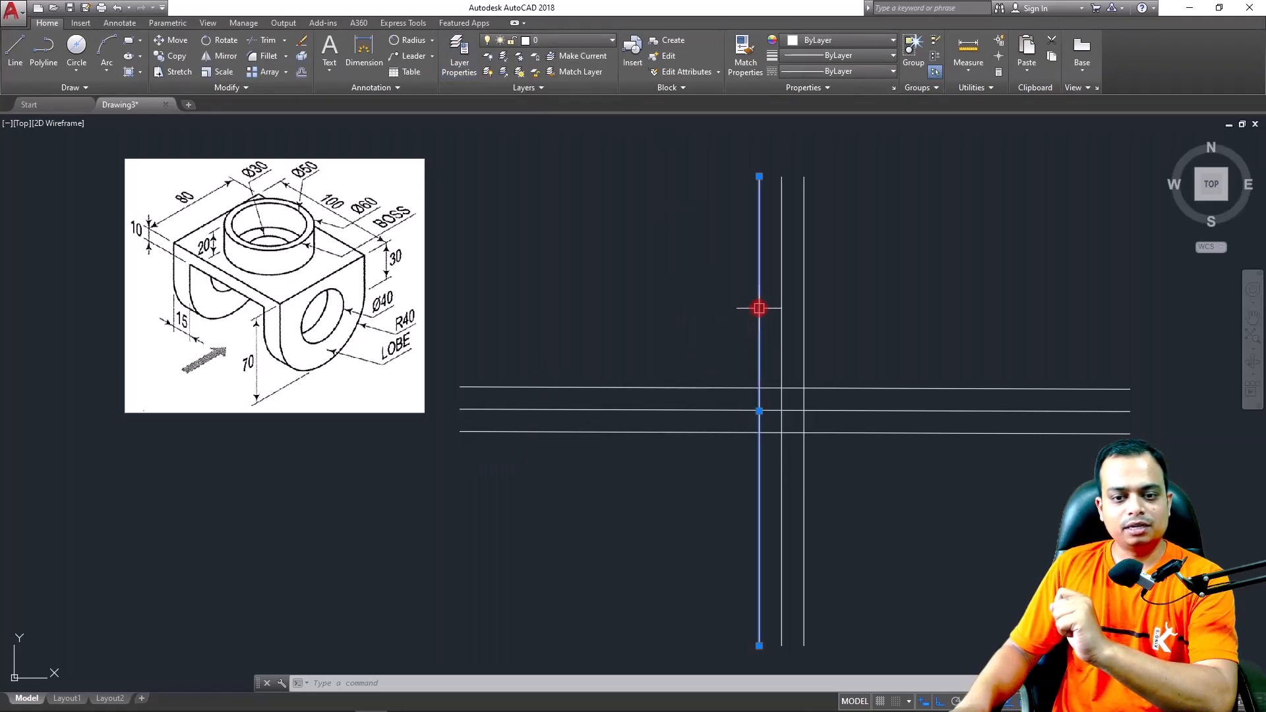
click(805, 309)
click(867, 388)
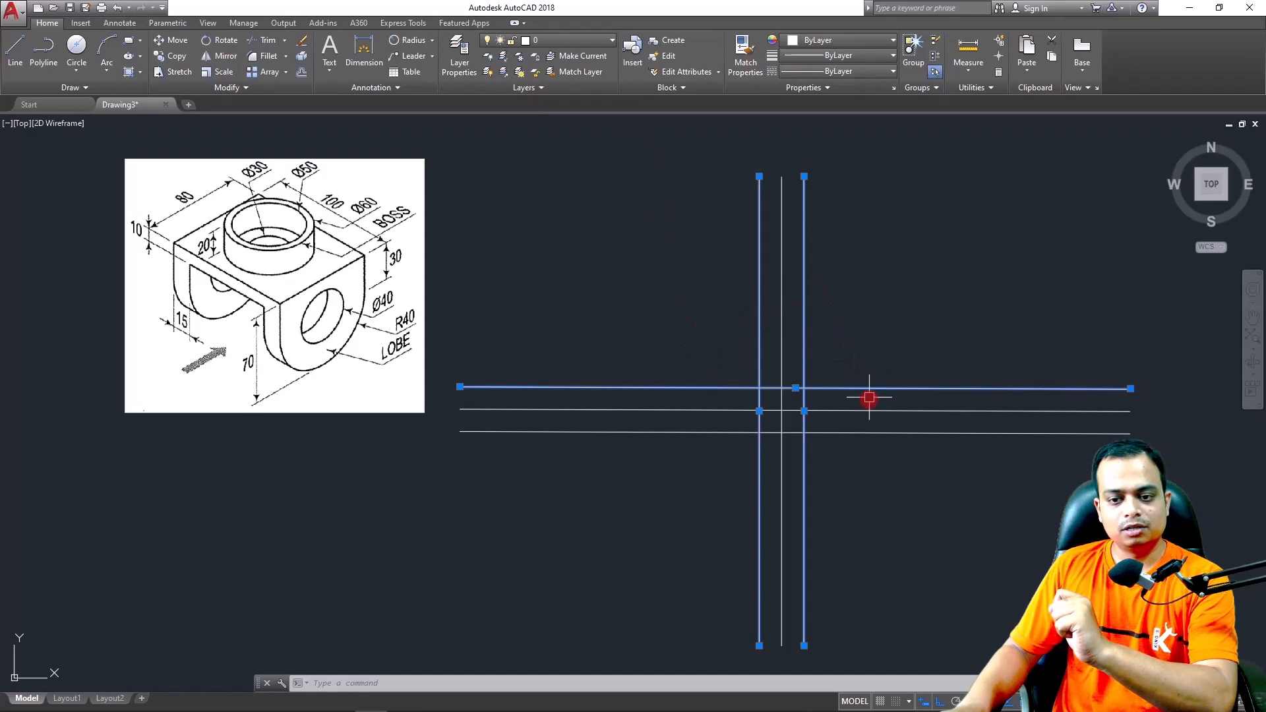
click(870, 432)
click(609, 40)
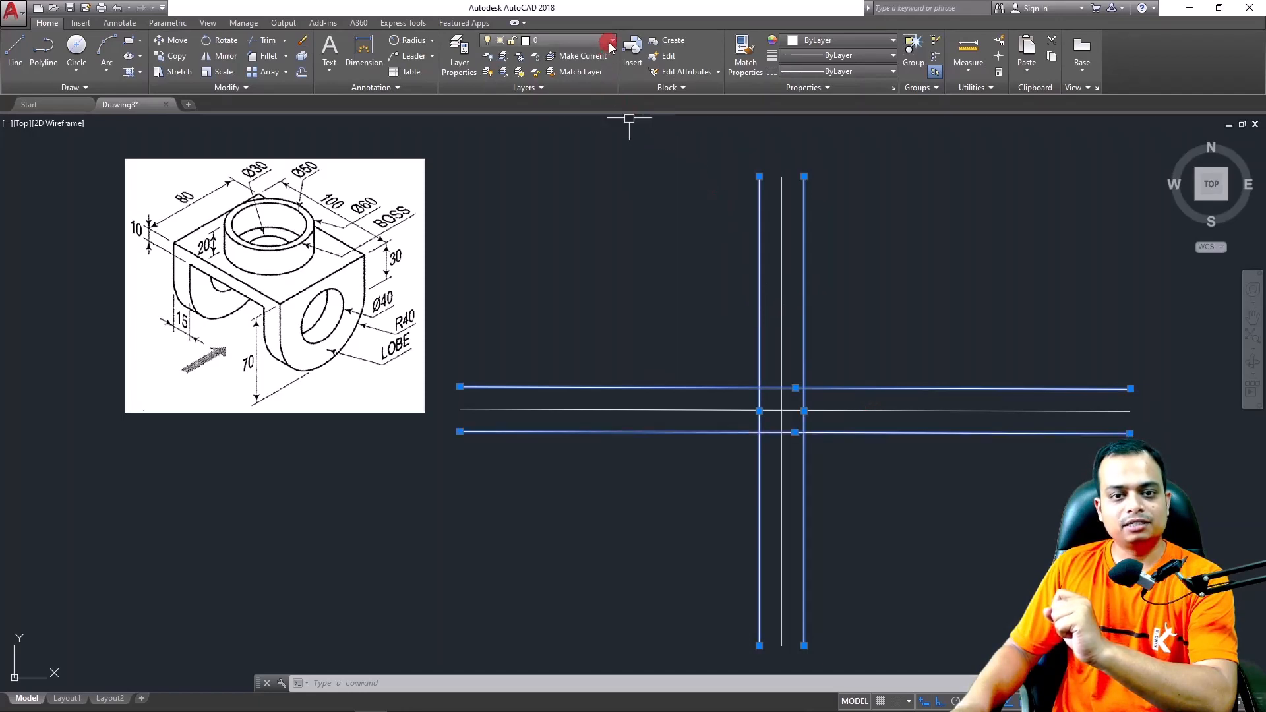
click(565, 58)
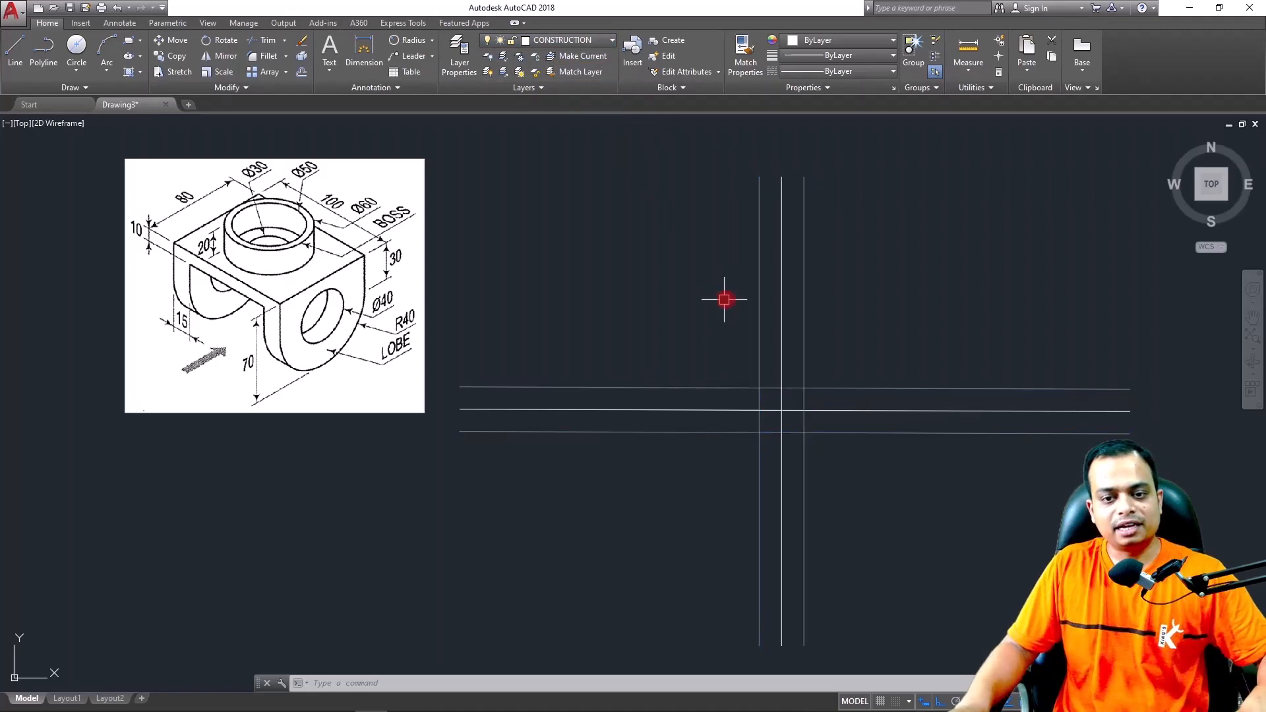
key(Escape)
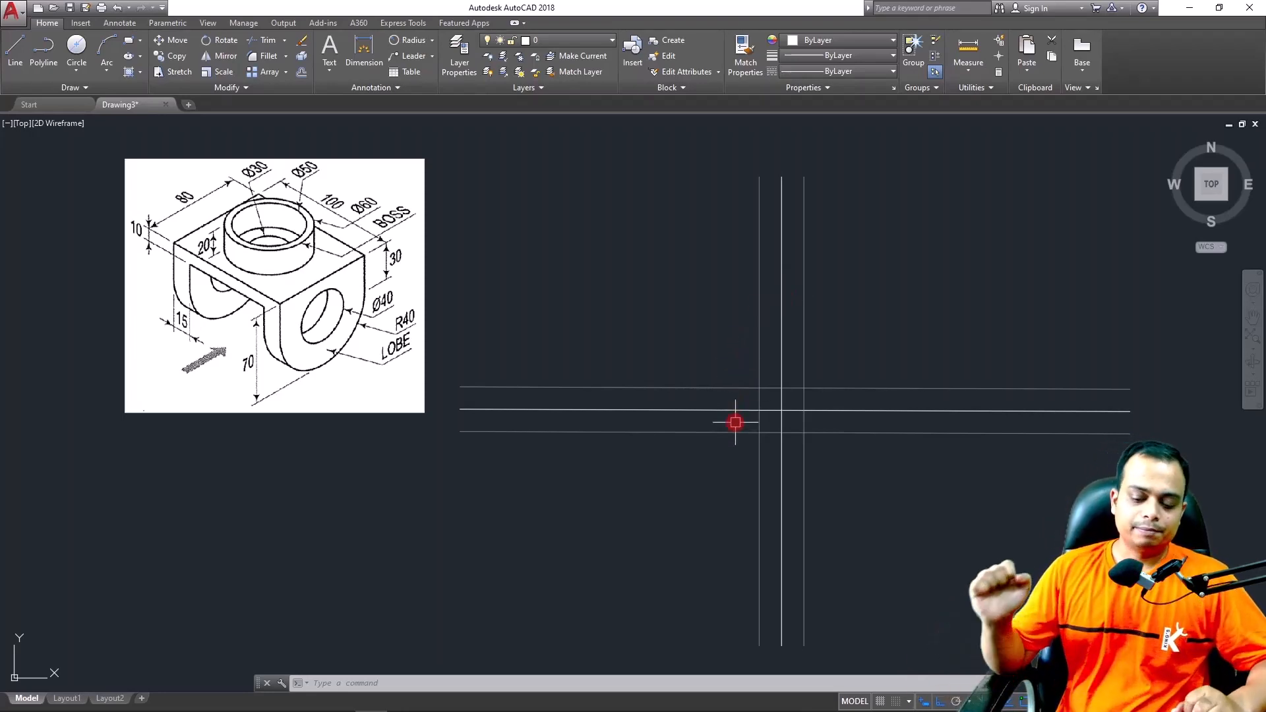
Draw a rectangle 100 long and 80 wide above the horizontal reference lines, between the reference image and the vertical lines
scroll(285, 320, up, 2)
mouse_move(286, 319)
middle_down()
mouse_move(455, 427)
mouse_move(457, 452)
middle_up()
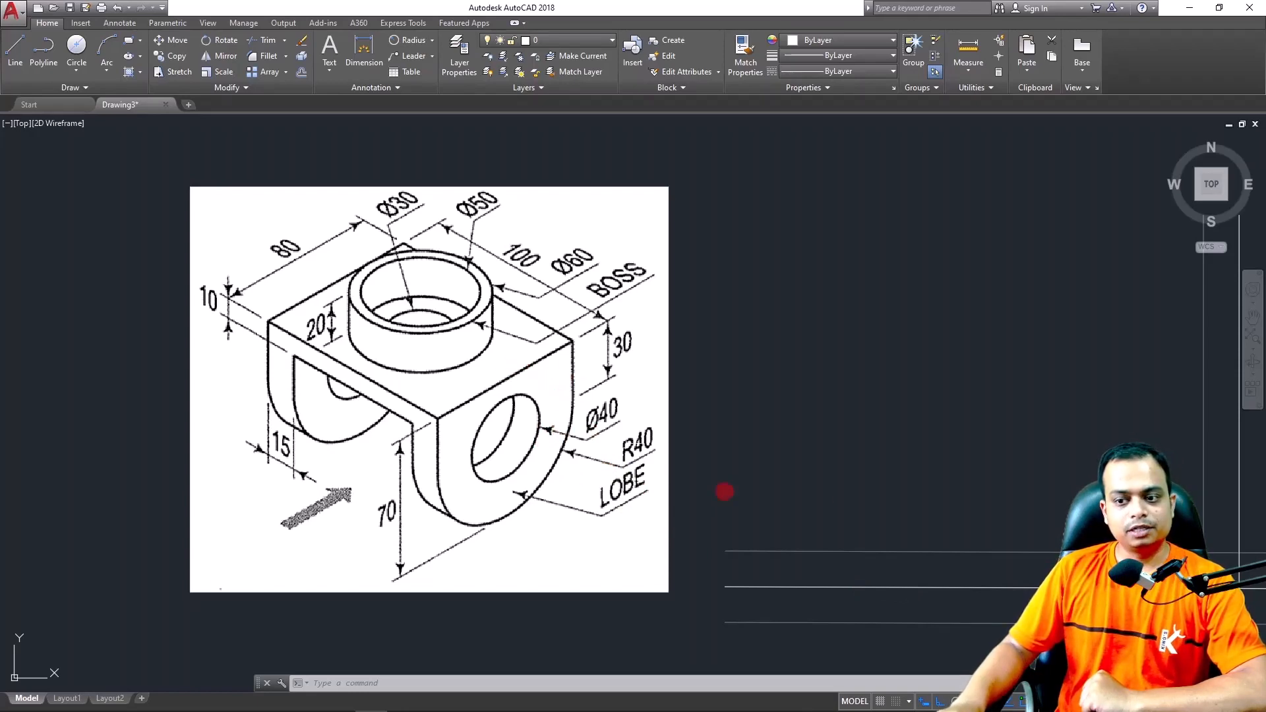
middle_drag(791, 472, 524, 346)
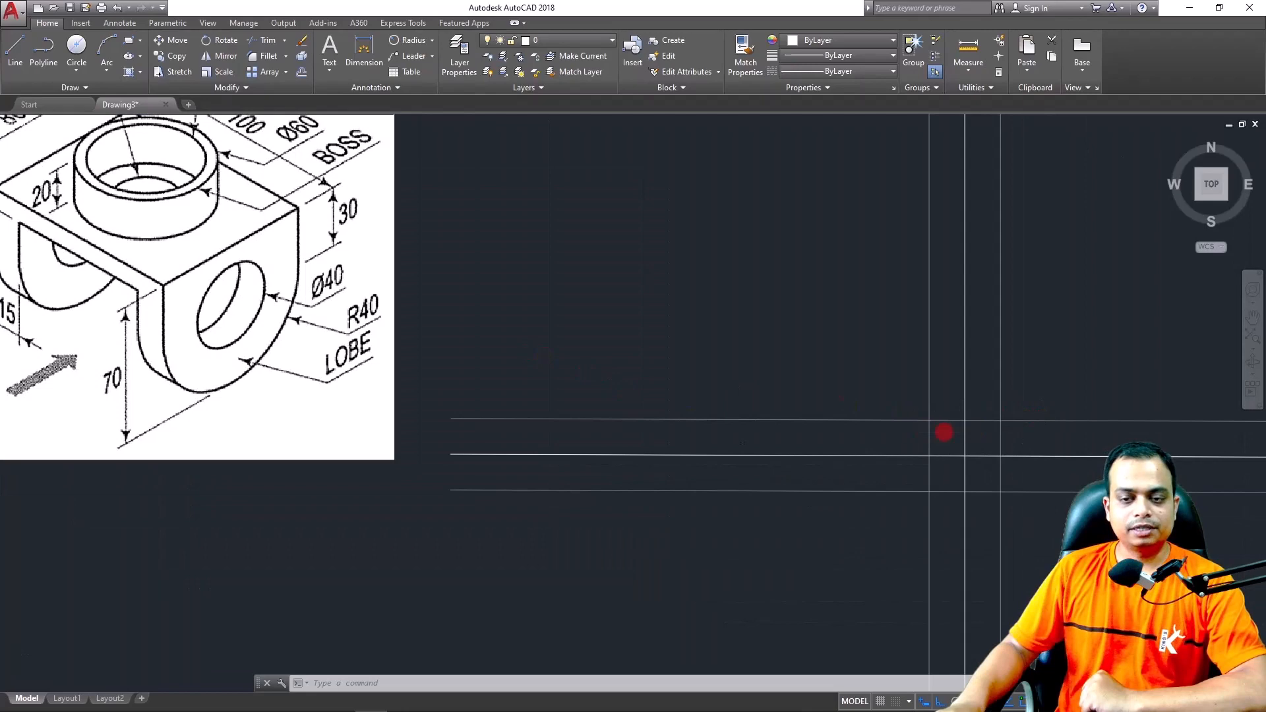
scroll(943, 433, down, 5)
scroll(944, 432, up, 3)
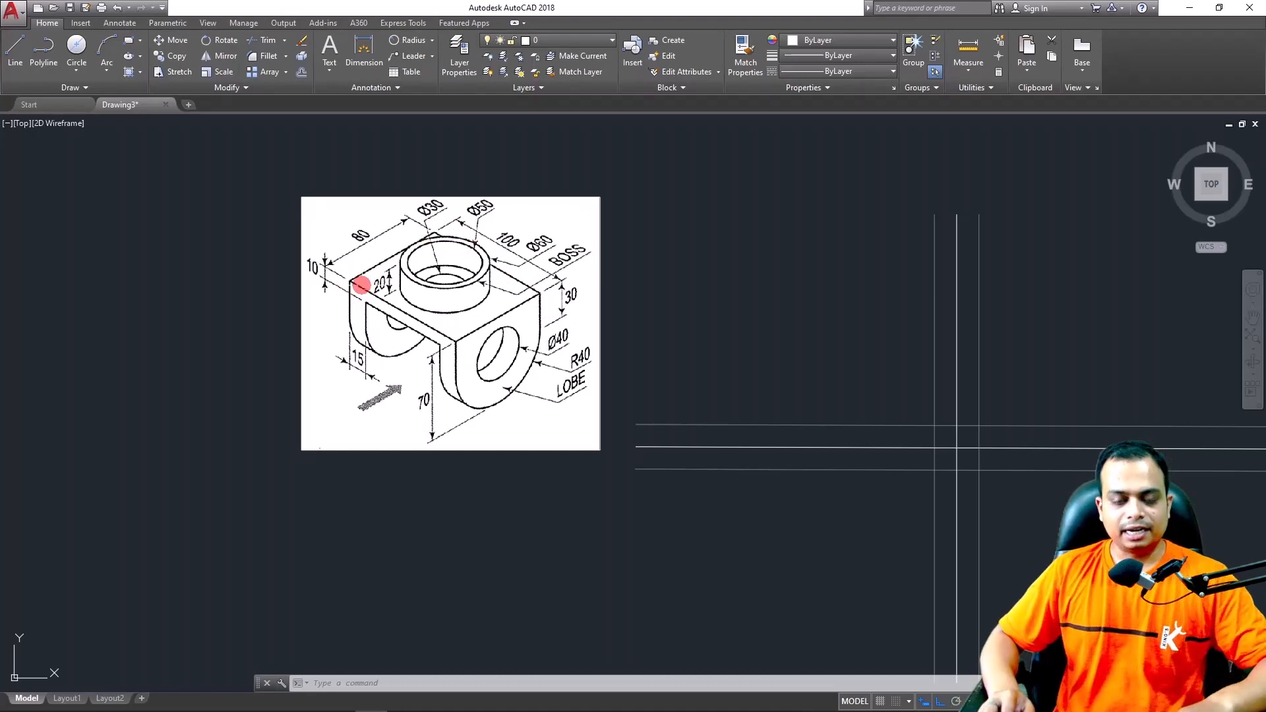
text(REC)
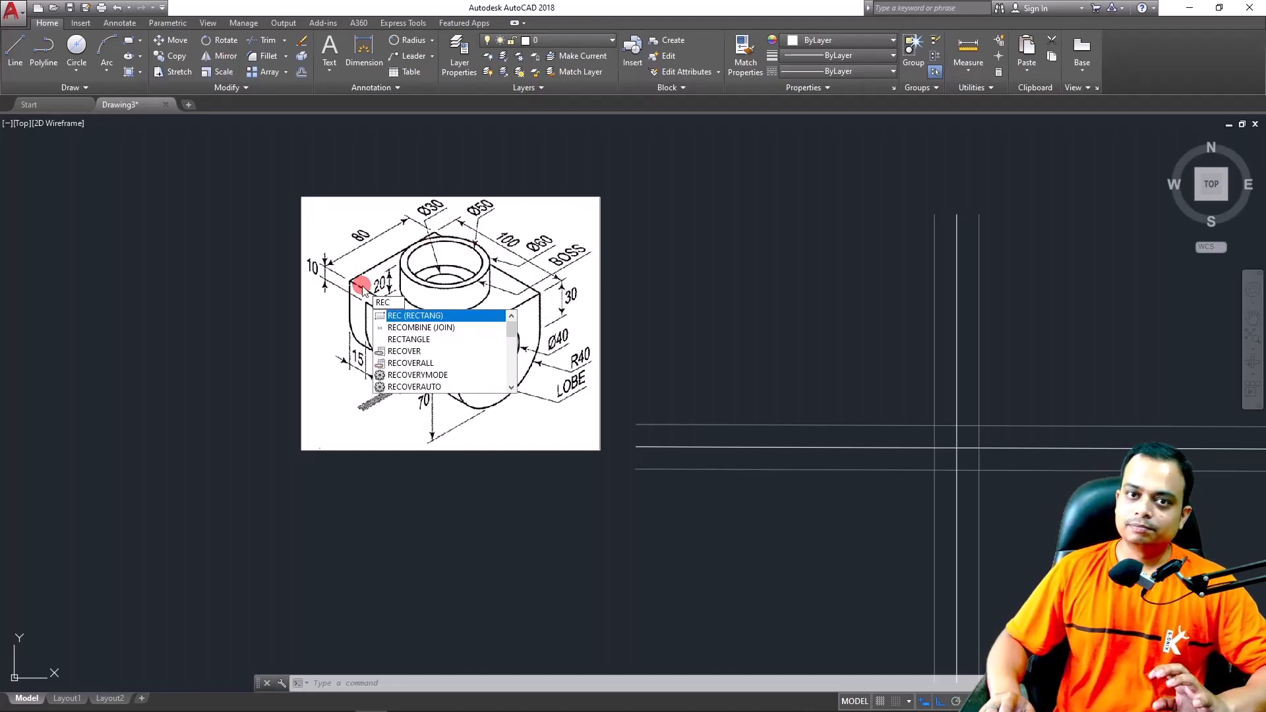
key(Return)
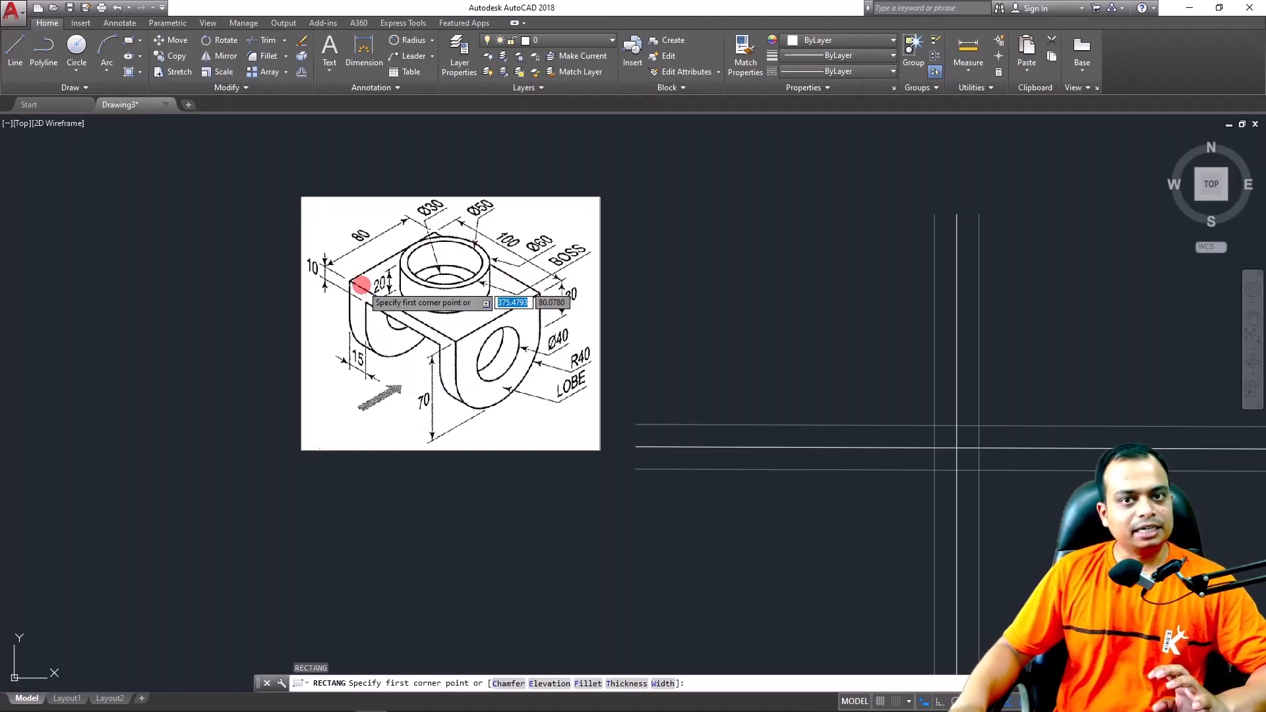
click(633, 187)
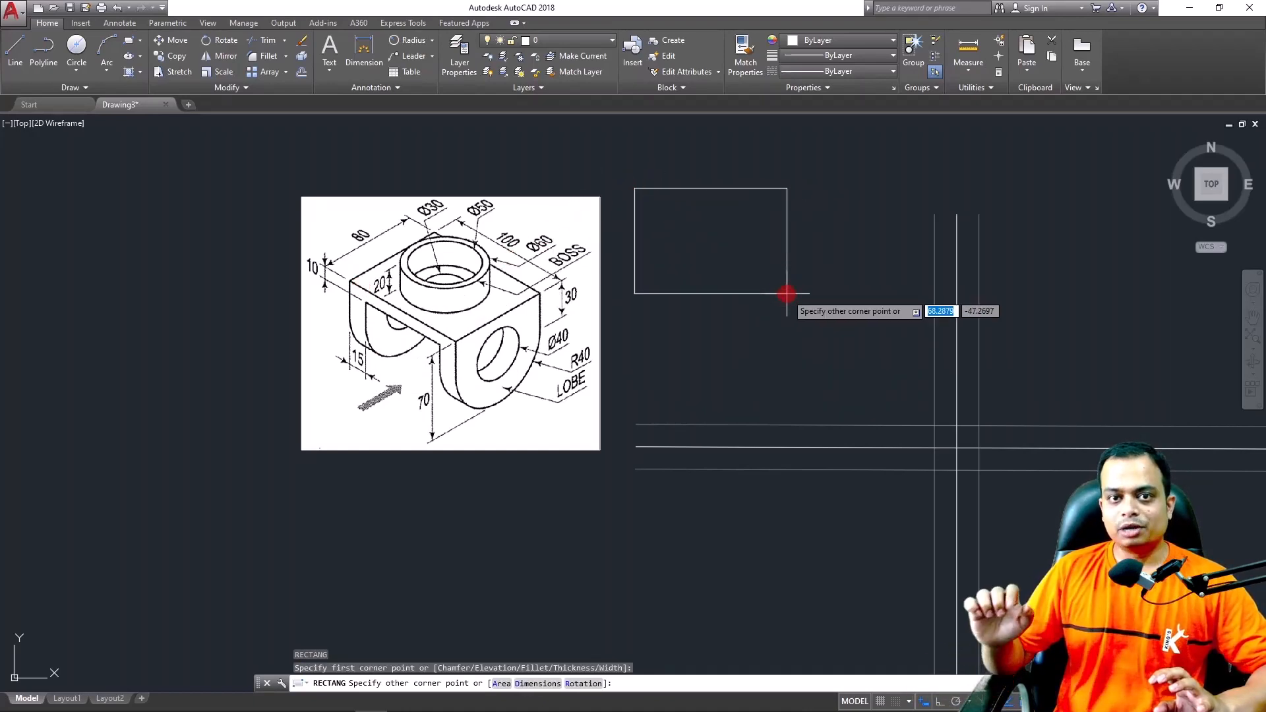
text(d)
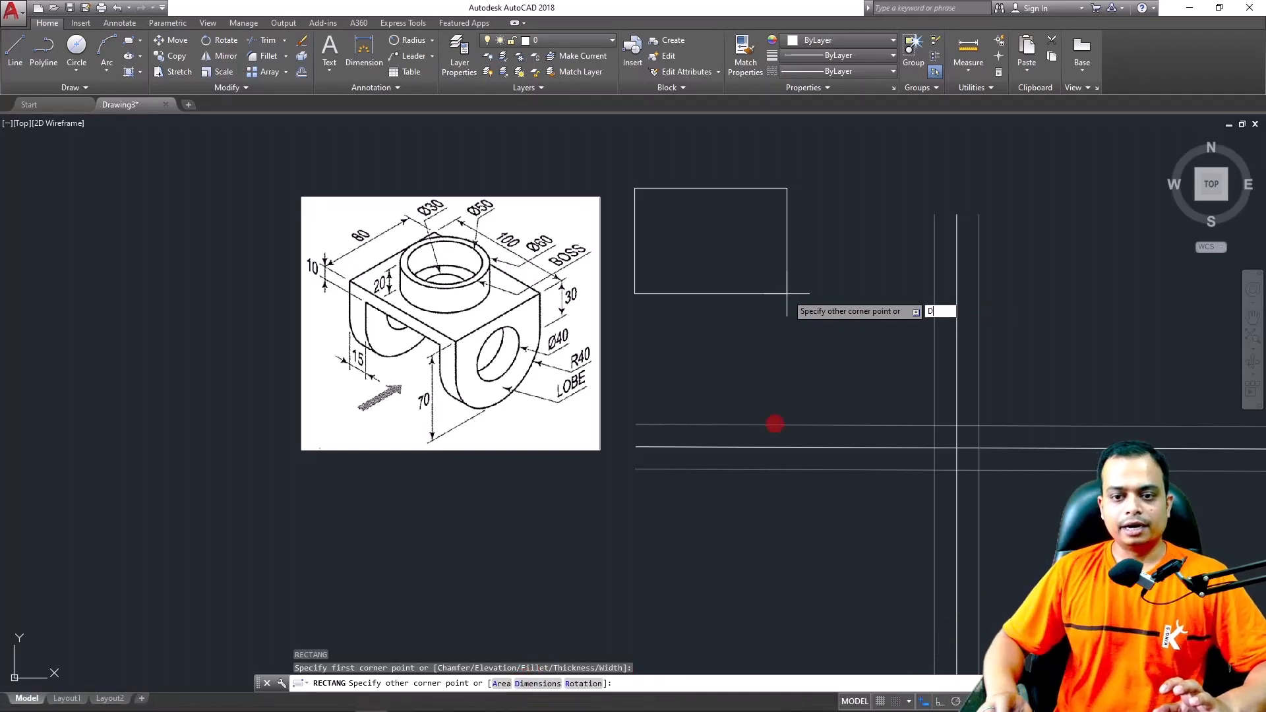
key(Return)
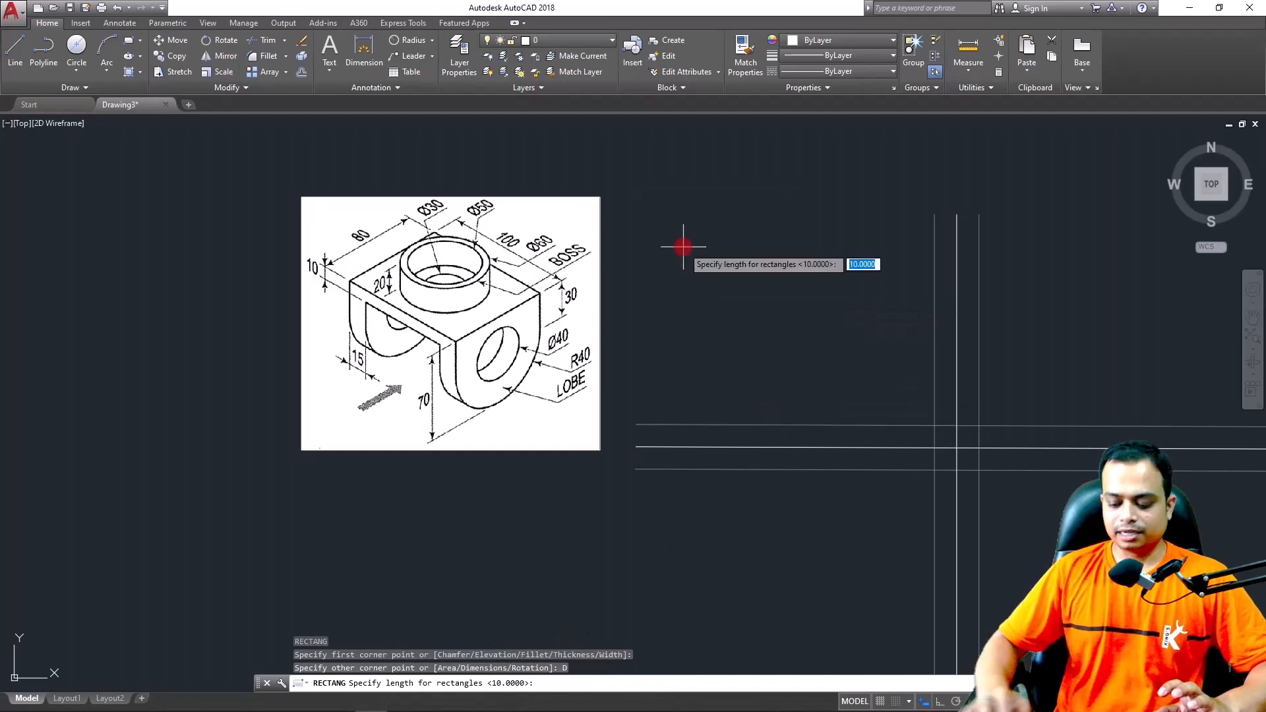
text(100)
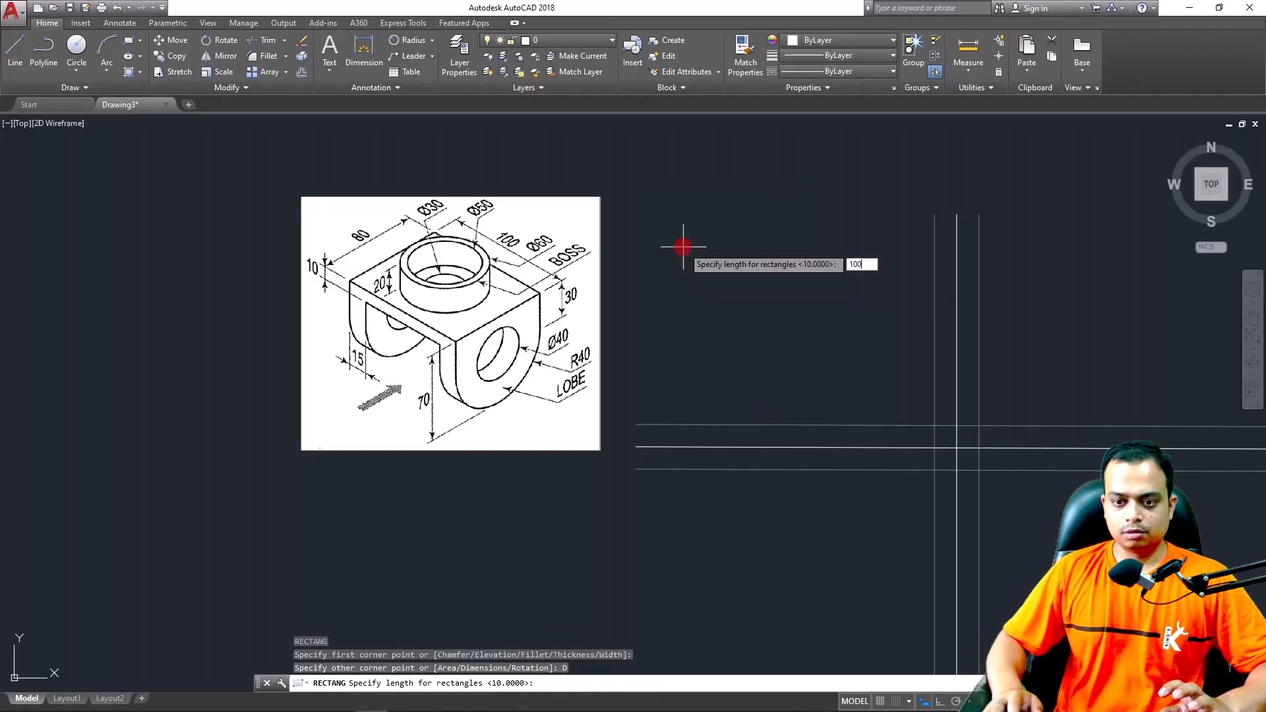
key(Return)
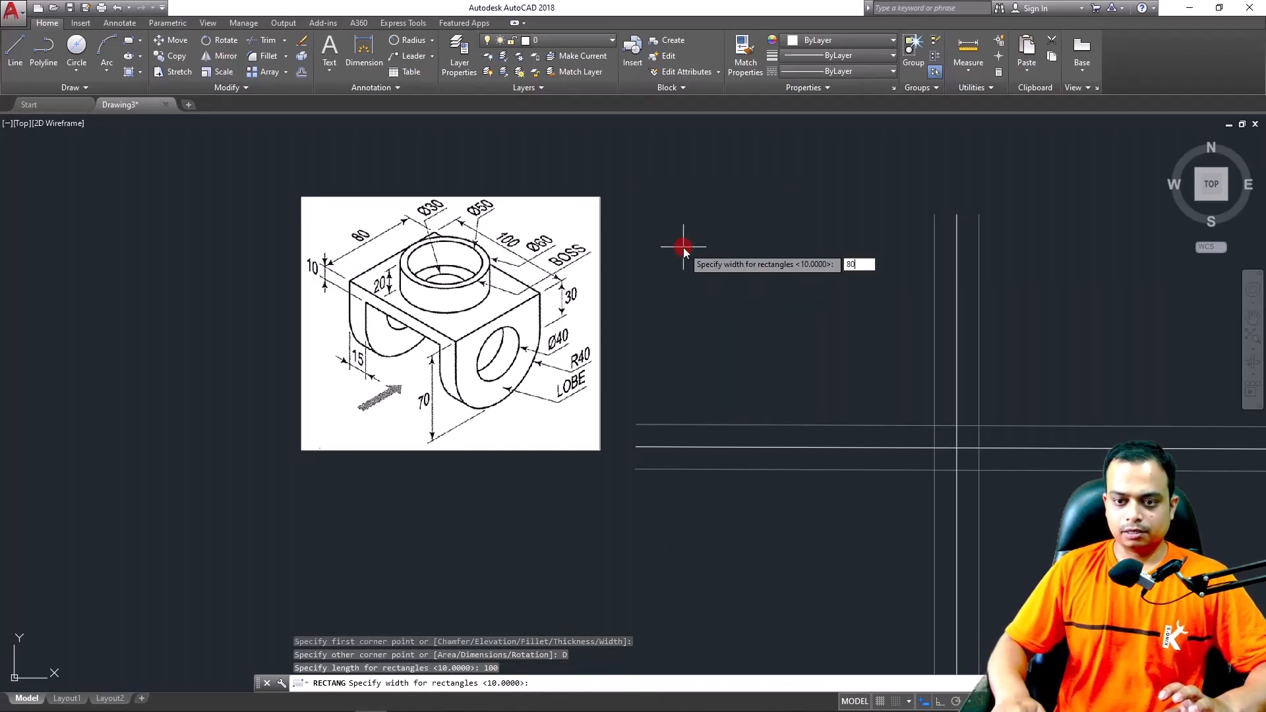
text(80)
key(Return)
click(683, 247)
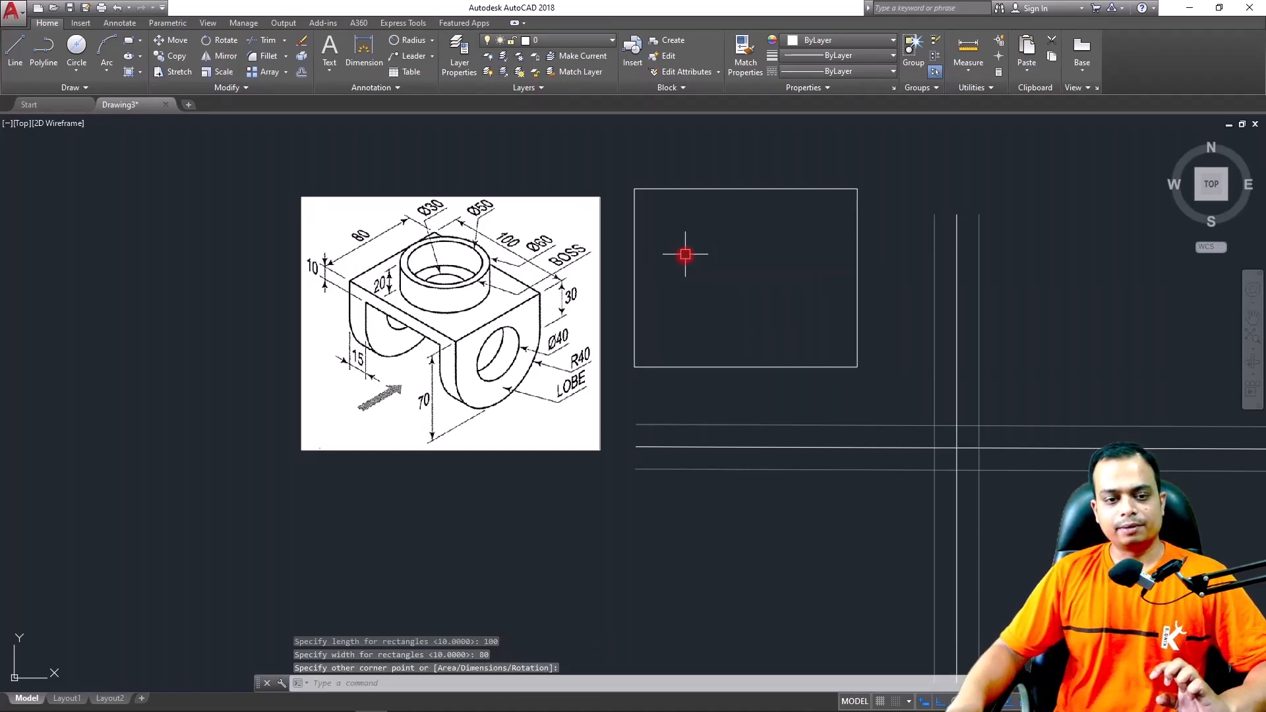
Move the rectangle by its top-right corner to the intersection of the lower horizontal and left vertical construction lines
click(695, 188)
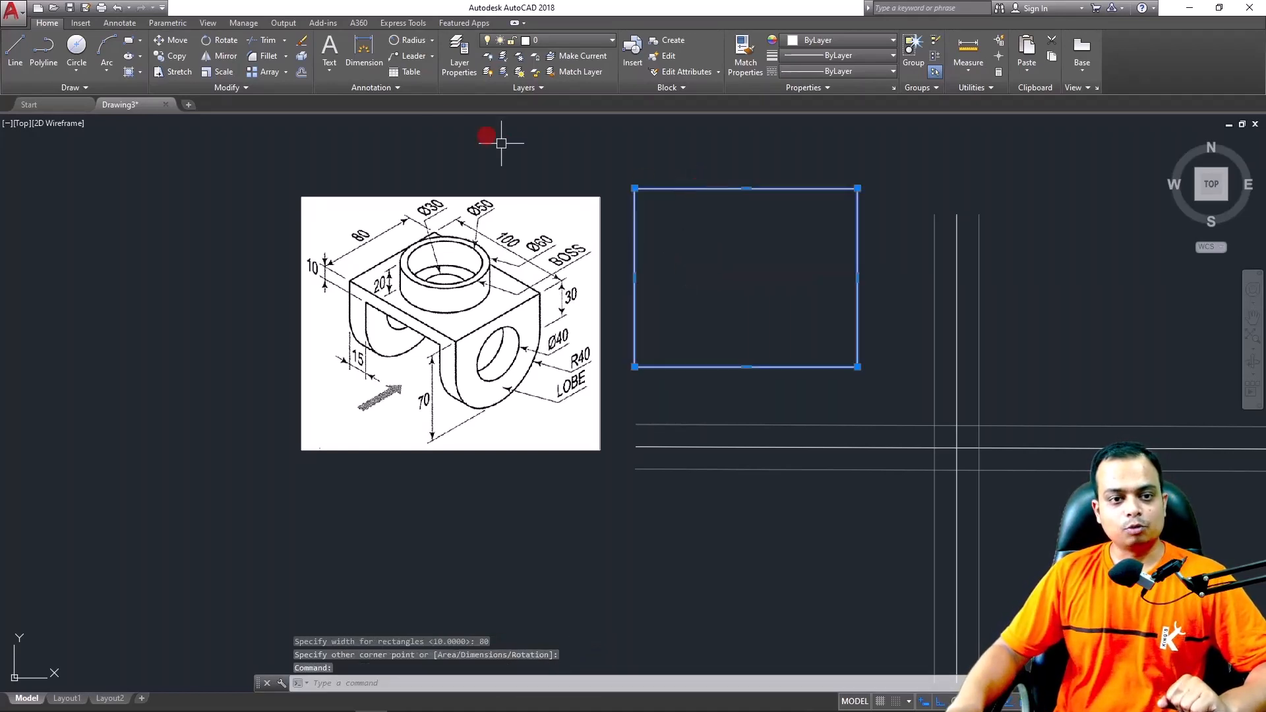
click(172, 39)
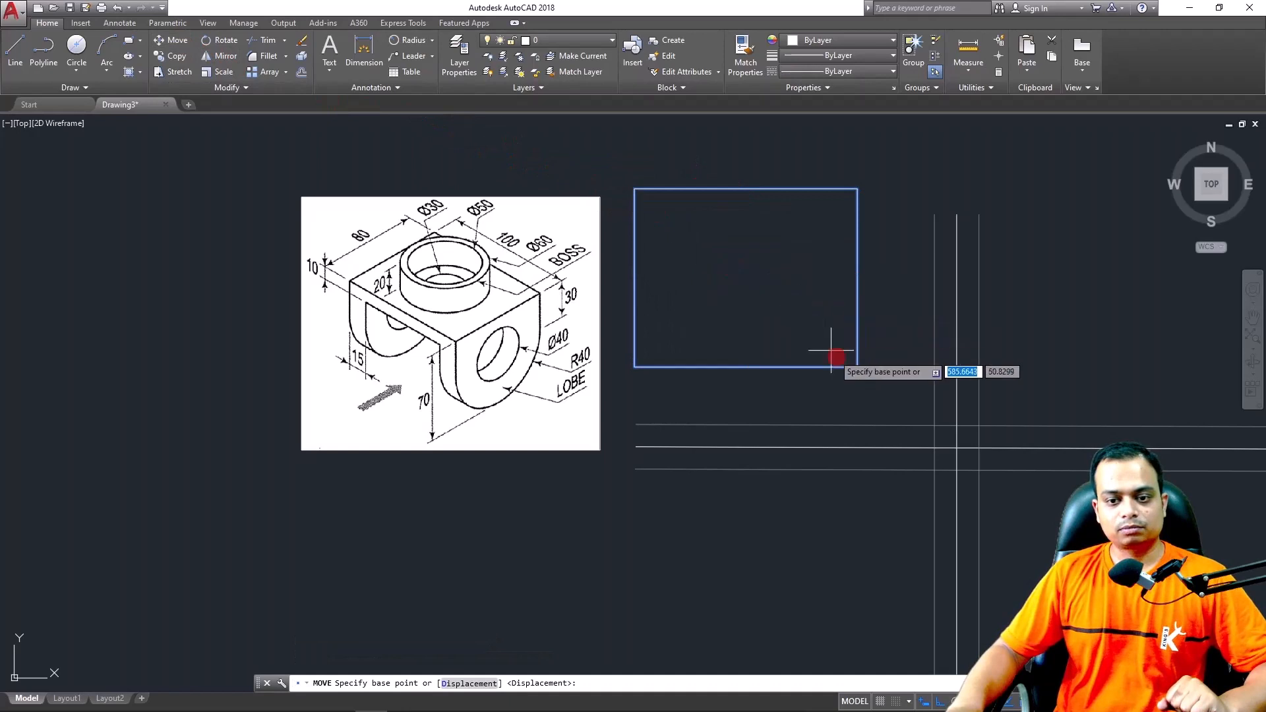
click(857, 188)
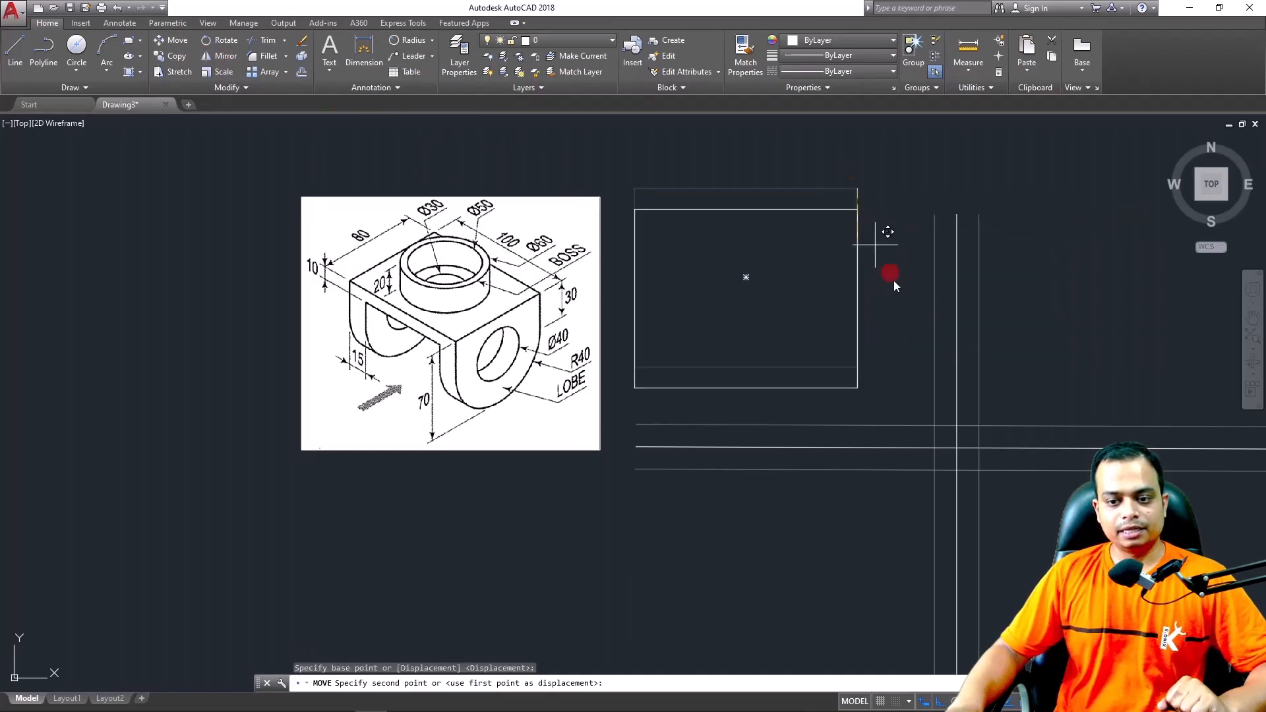
click(935, 470)
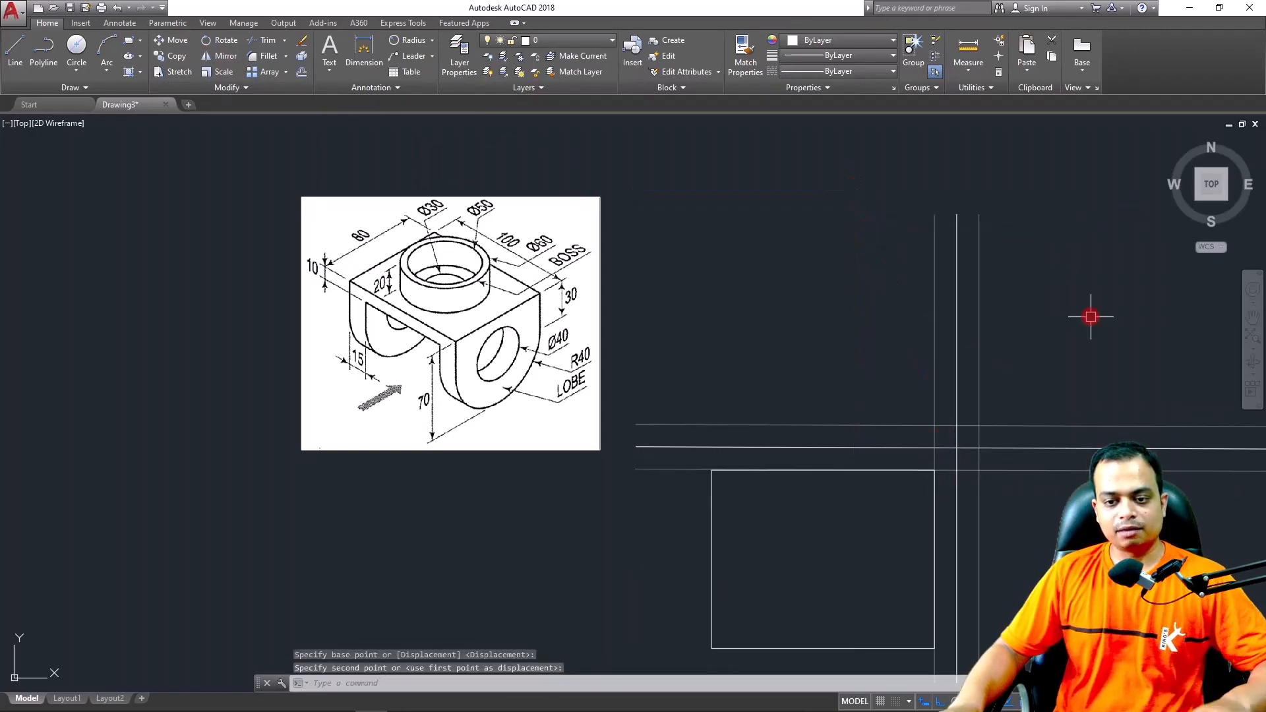
Draw a circle of radius 30 centred in the 100 by 80 rectangle for the boss's outer edge
middle_drag(1091, 316, 994, 285)
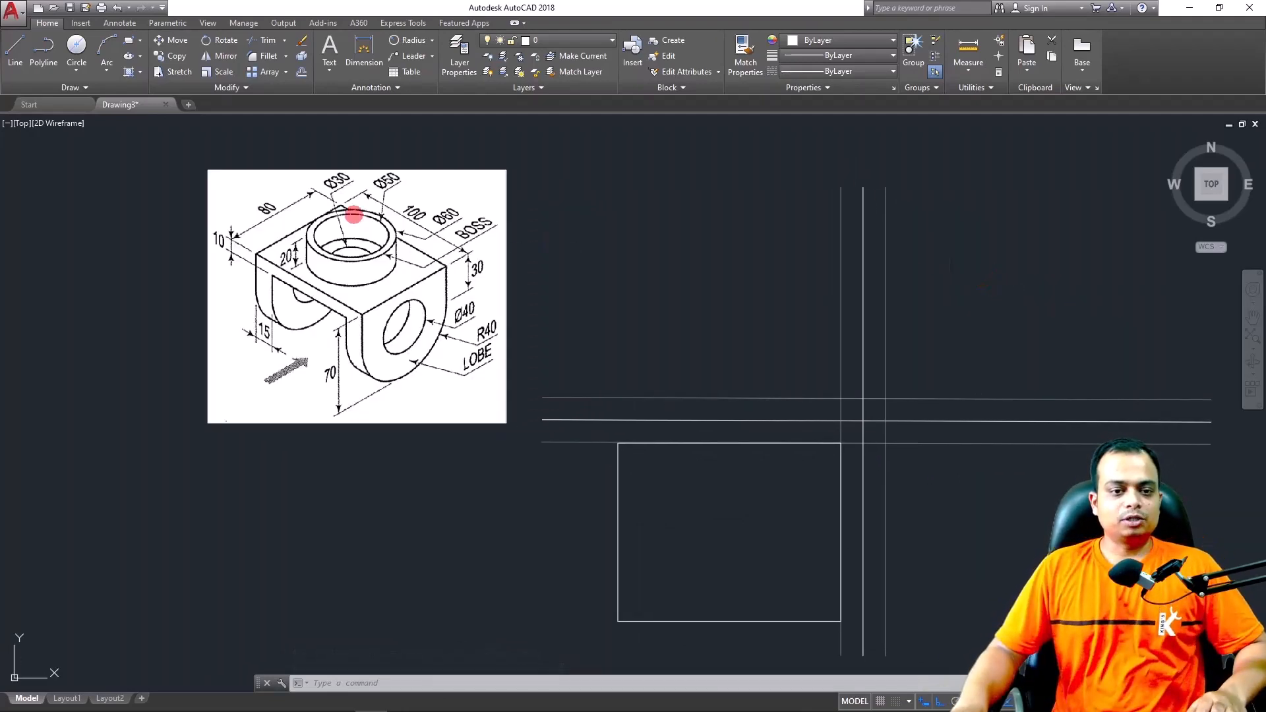
scroll(361, 177, up, 2)
scroll(363, 174, up, 3)
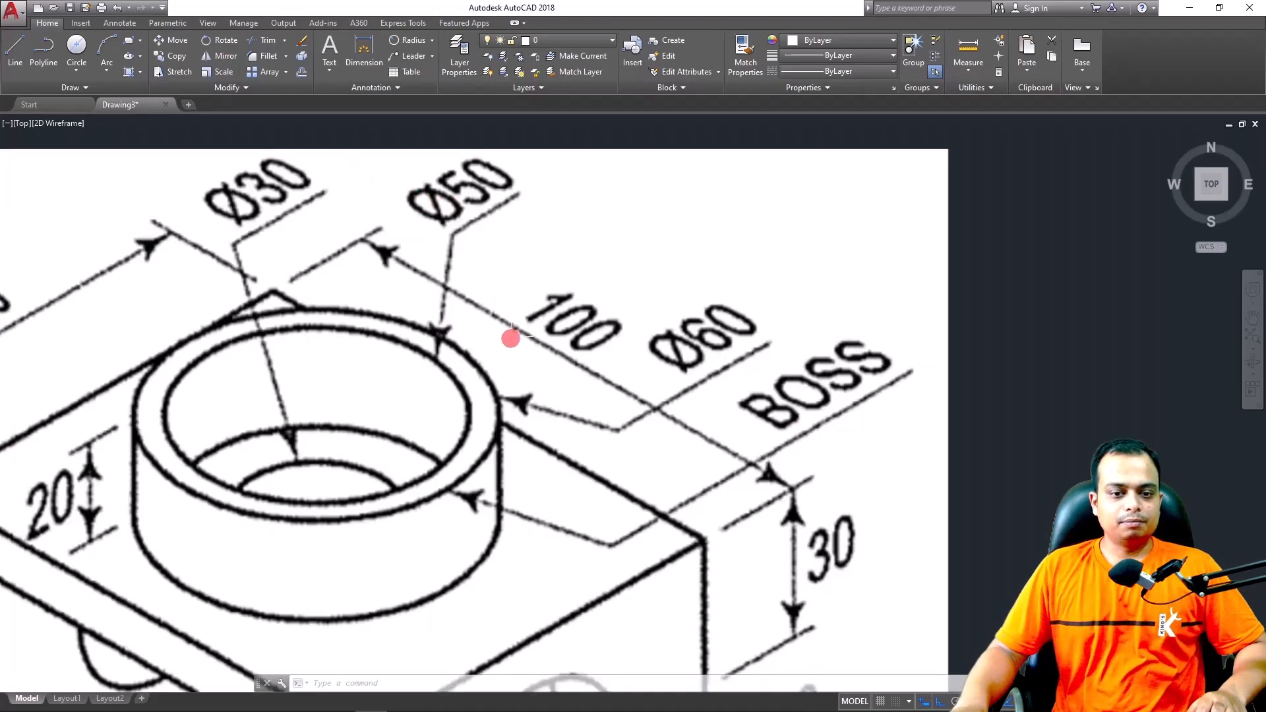
scroll(504, 403, down, 2)
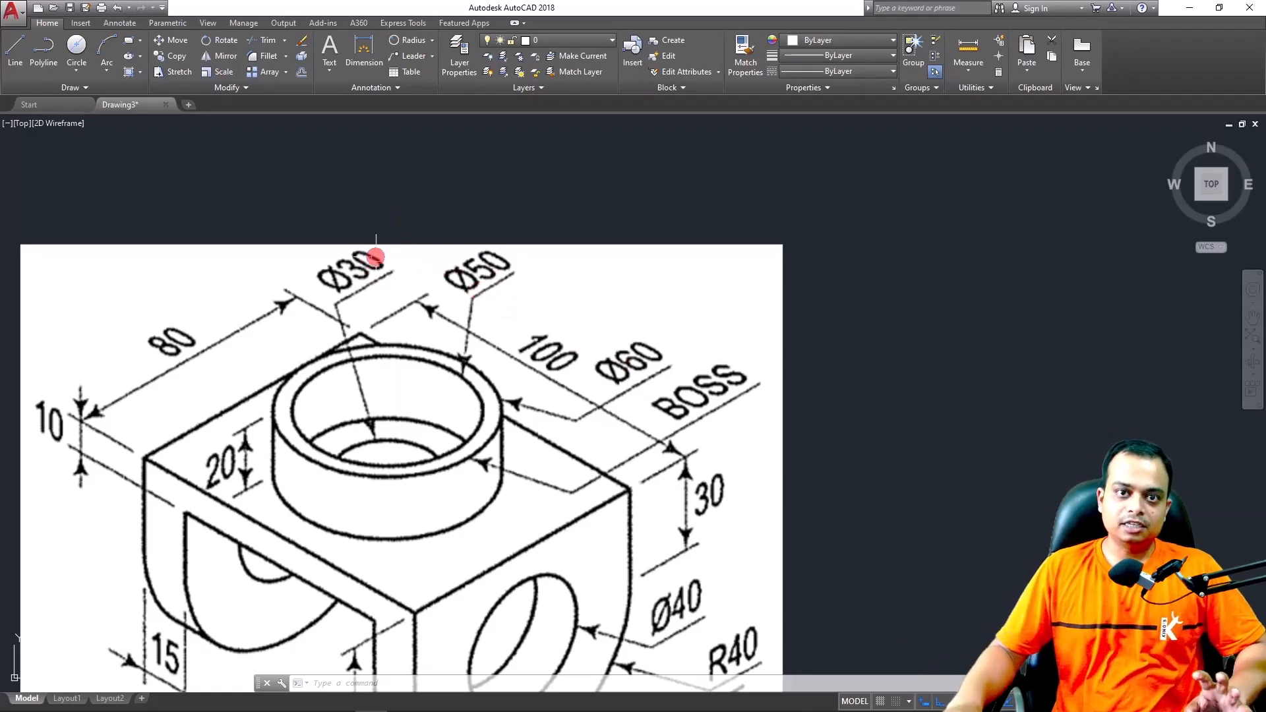
scroll(652, 356, down, 4)
middle_drag(901, 406, 740, 231)
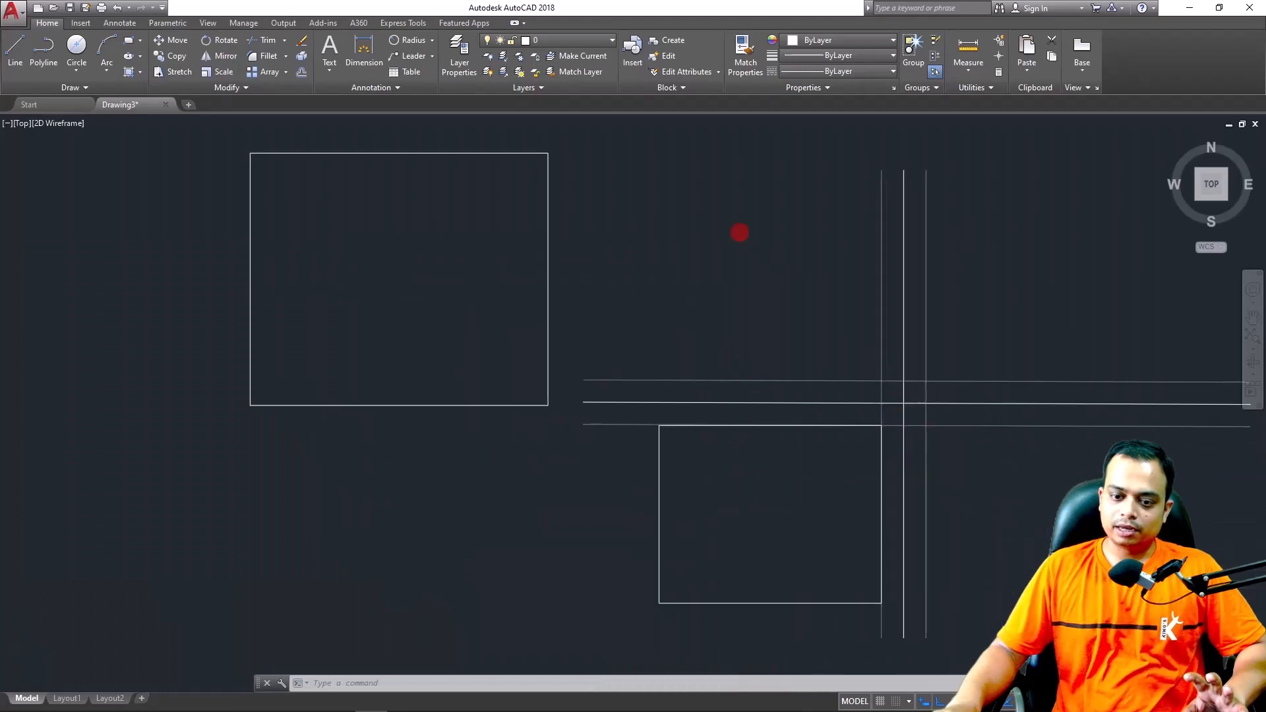
text(c)
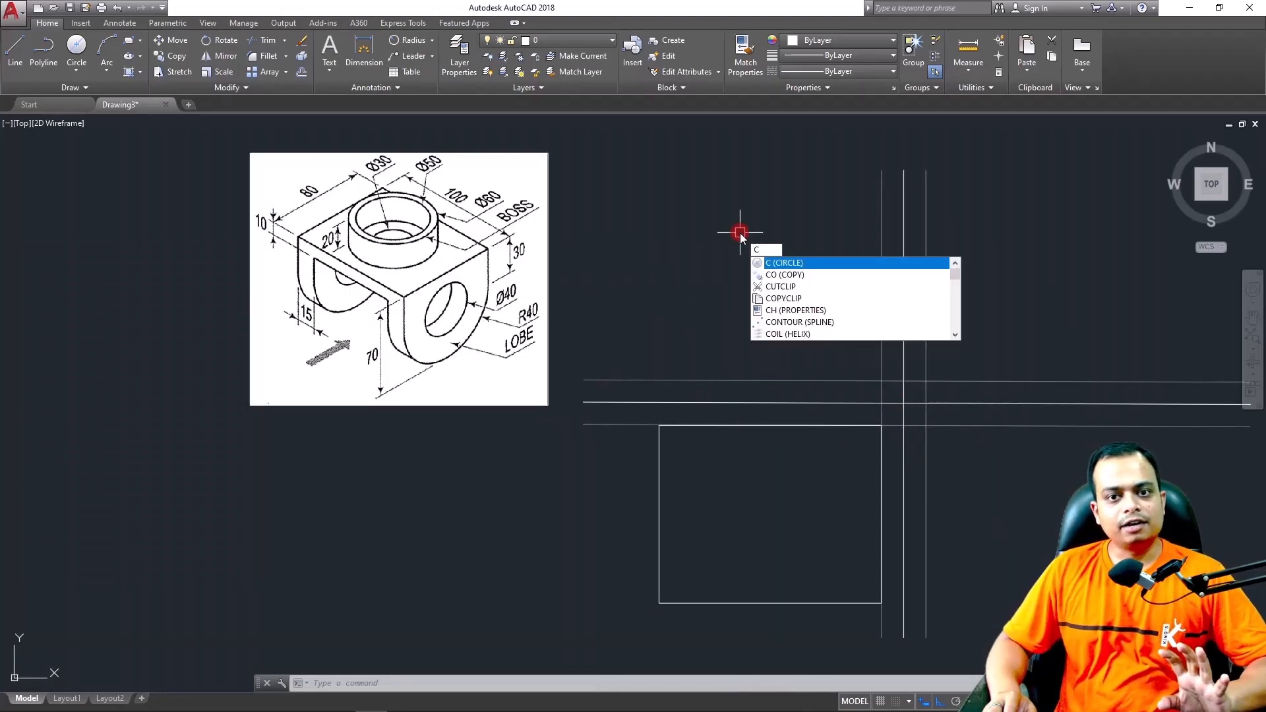
key(Return)
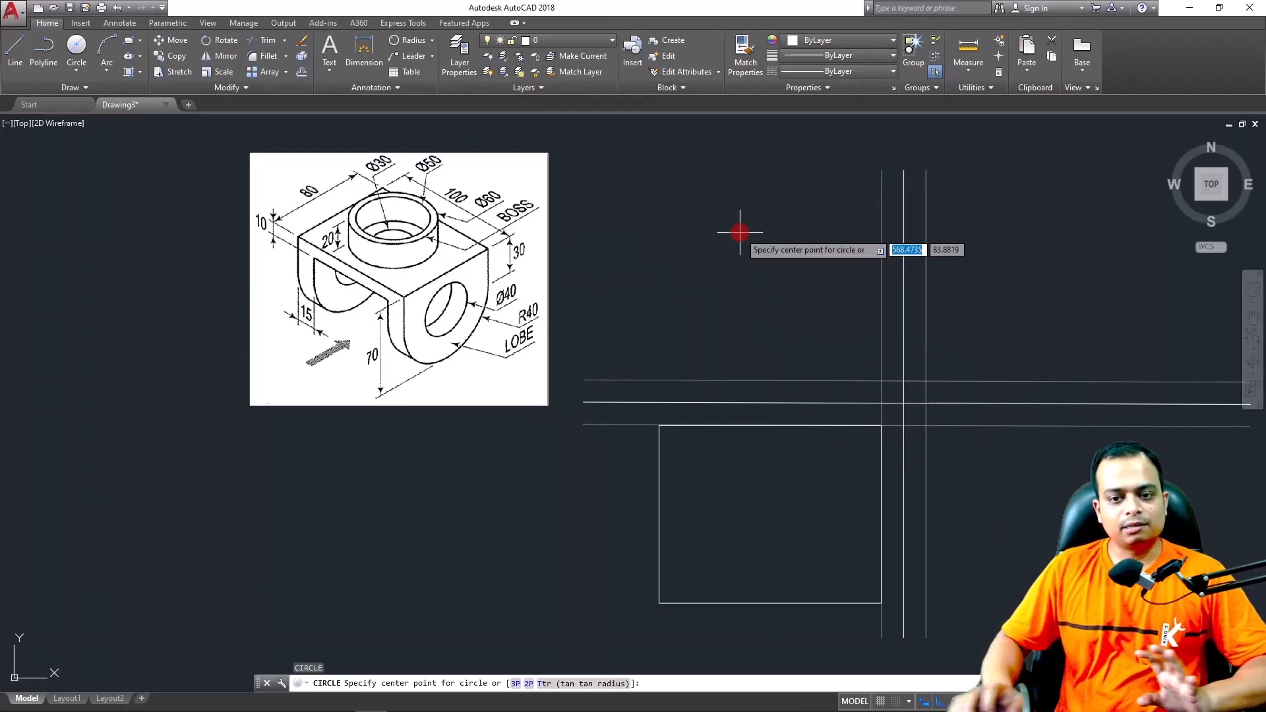
click(770, 515)
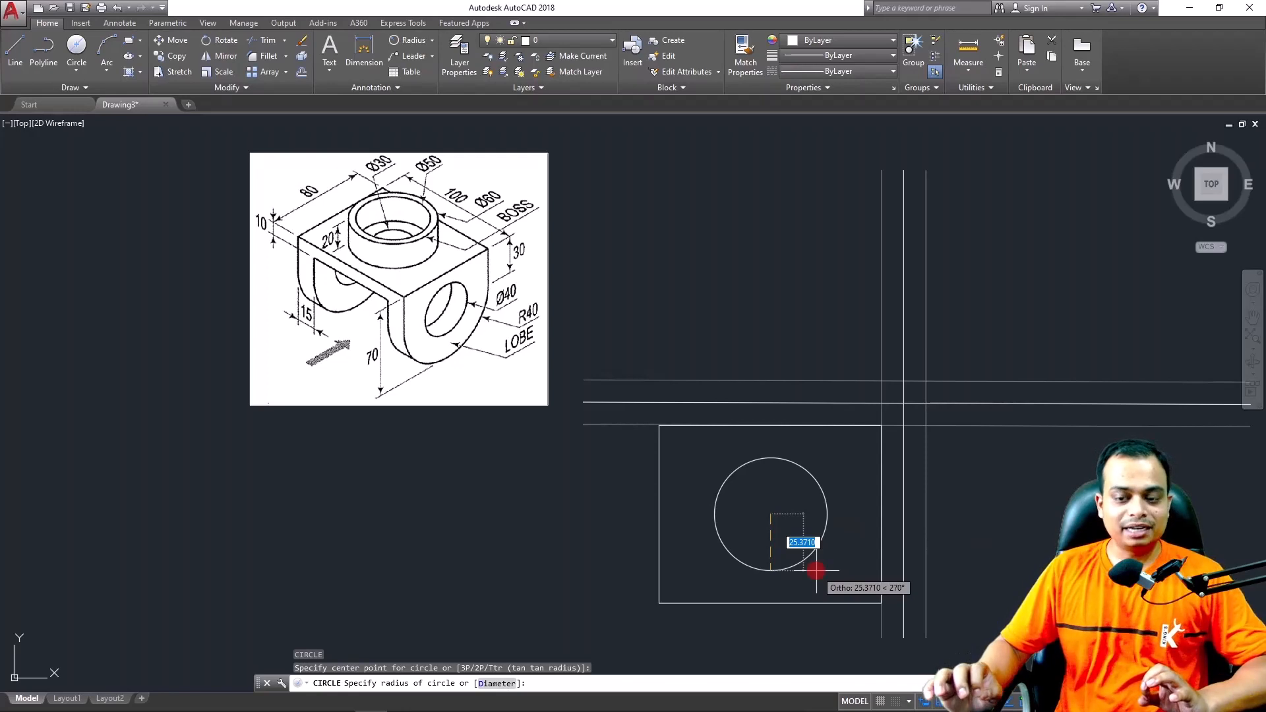
text(30)
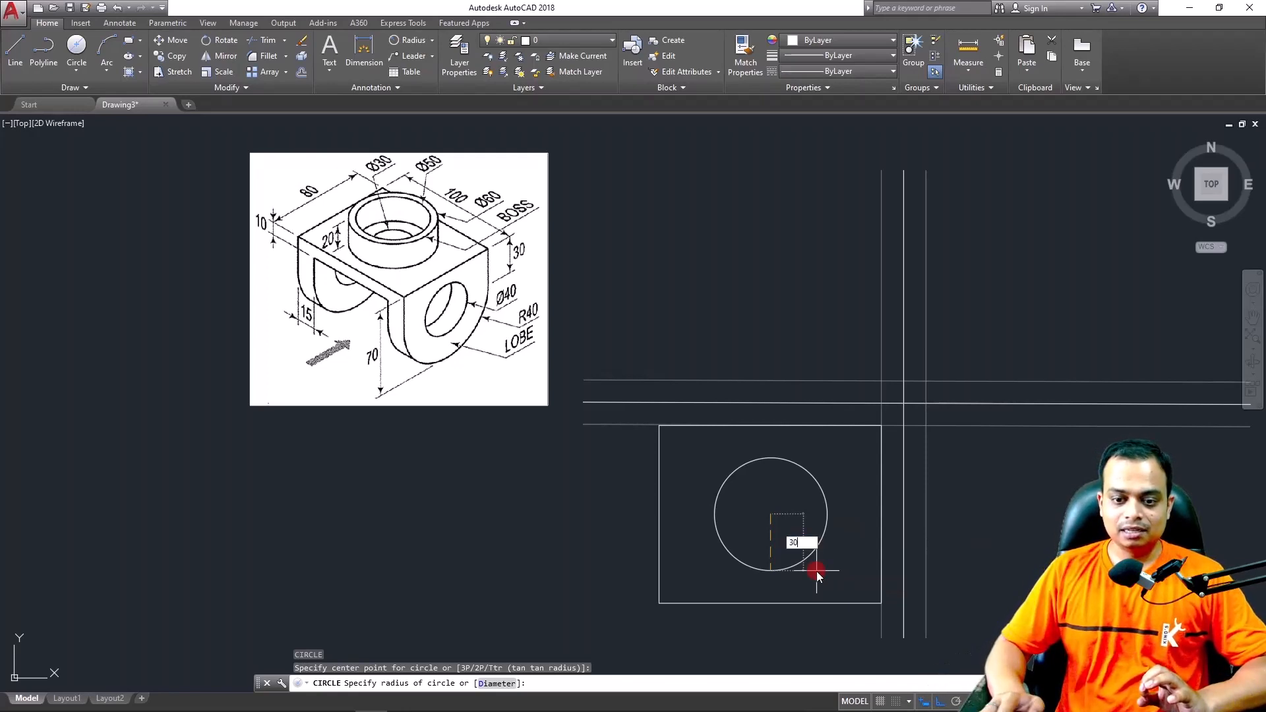
key(Return)
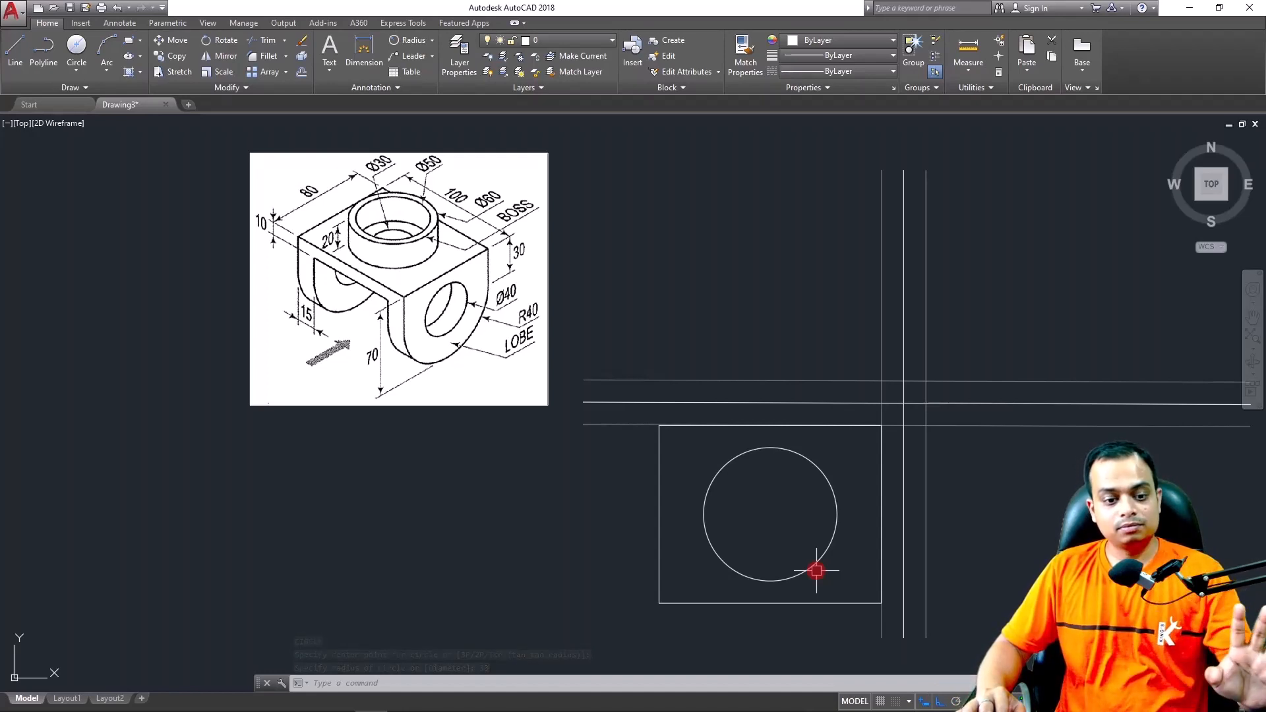
Draw a concentric circle of radius 25 inside the boss's outer circle
key(Return)
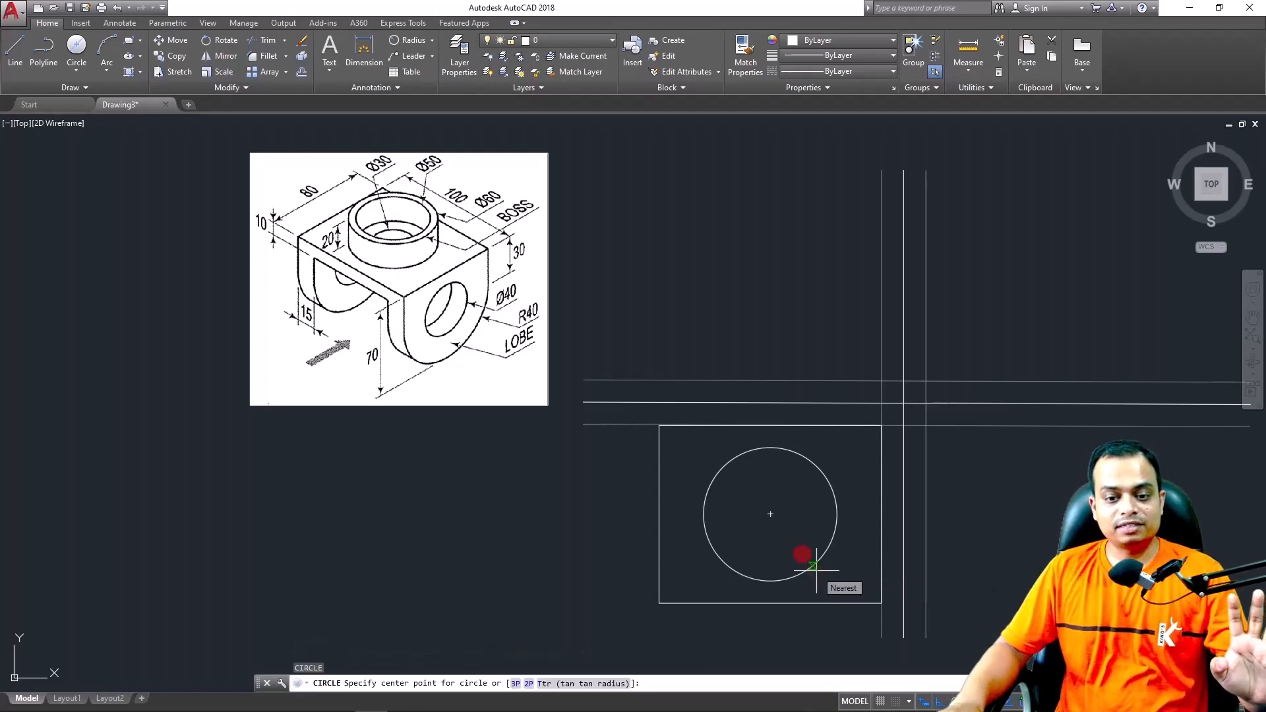
click(770, 513)
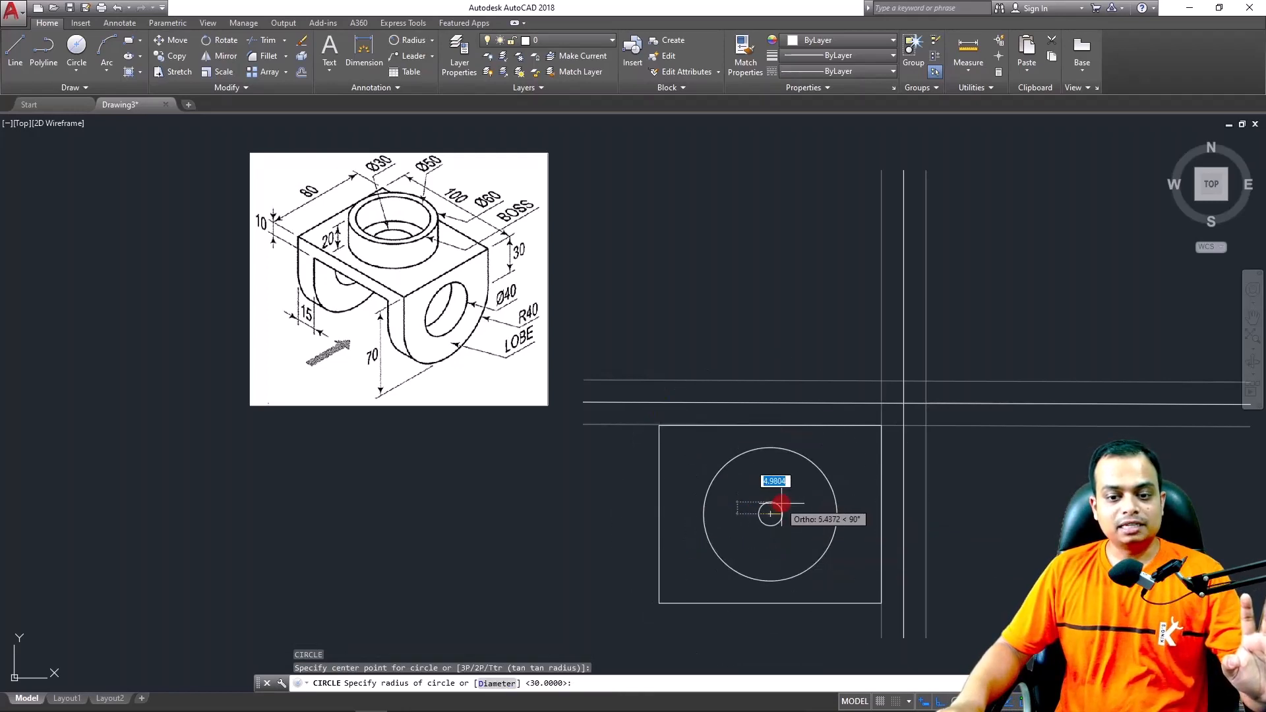
text(2)
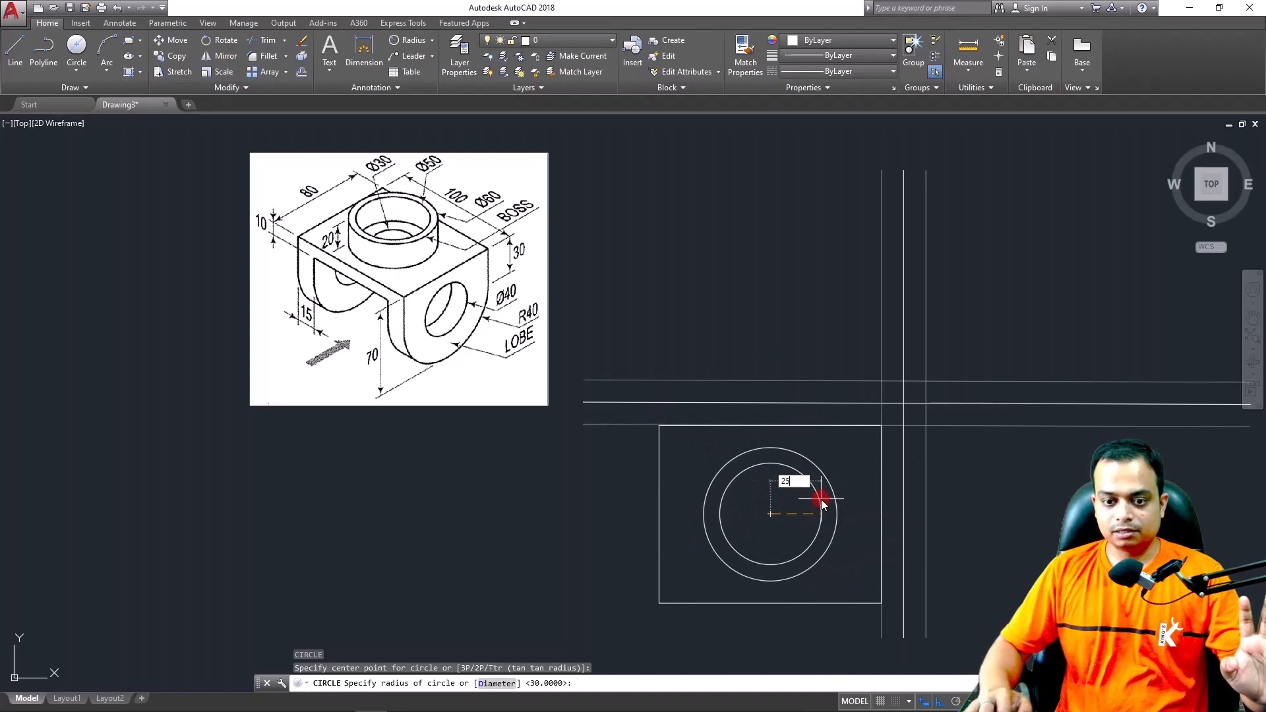
text(5)
key(Return)
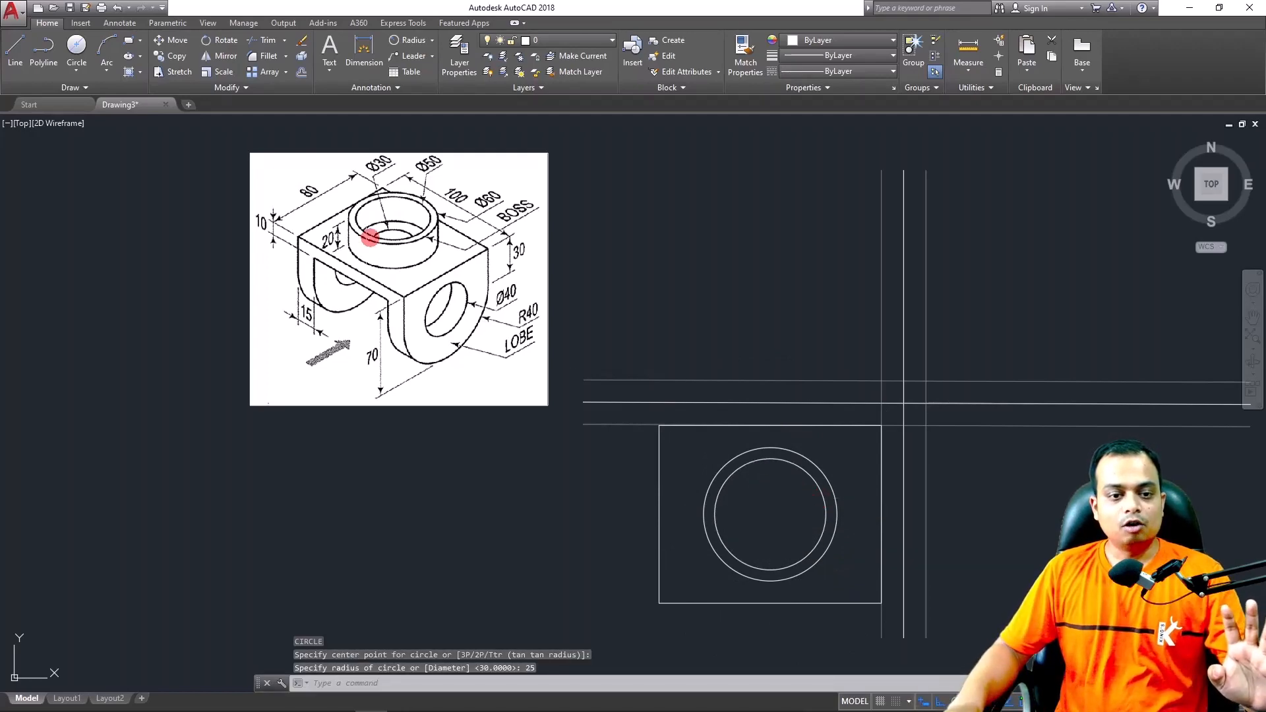
Draw a third concentric circle of radius 15 at the centre of the boss circles for the Ø30 hole
scroll(381, 222, up, 6)
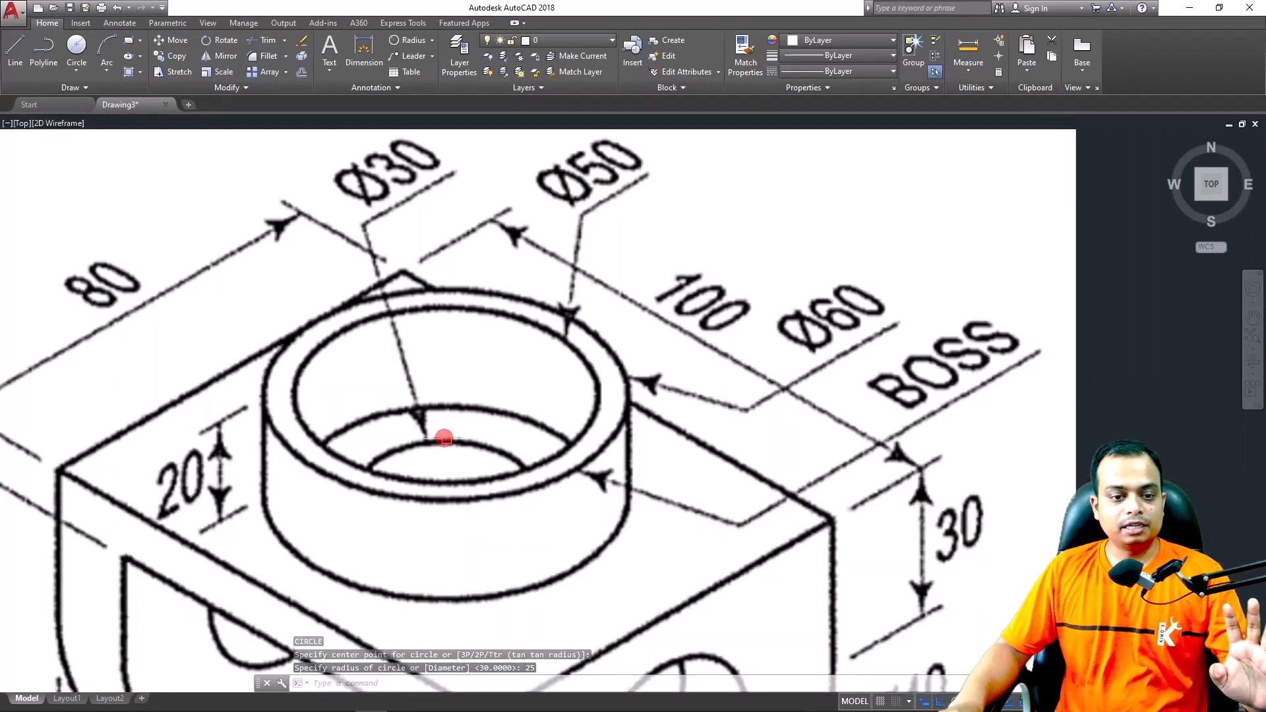
scroll(438, 447, down, 3)
middle_drag(438, 446, 460, 408)
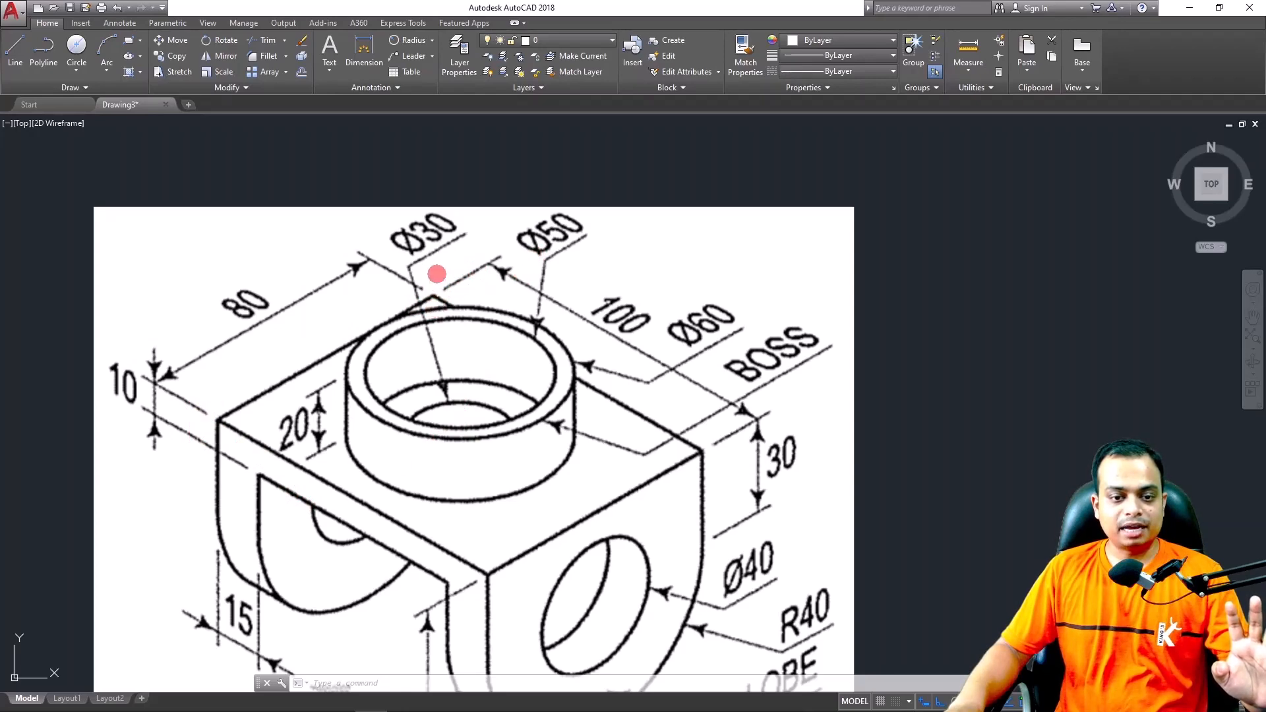
scroll(978, 446, down, 4)
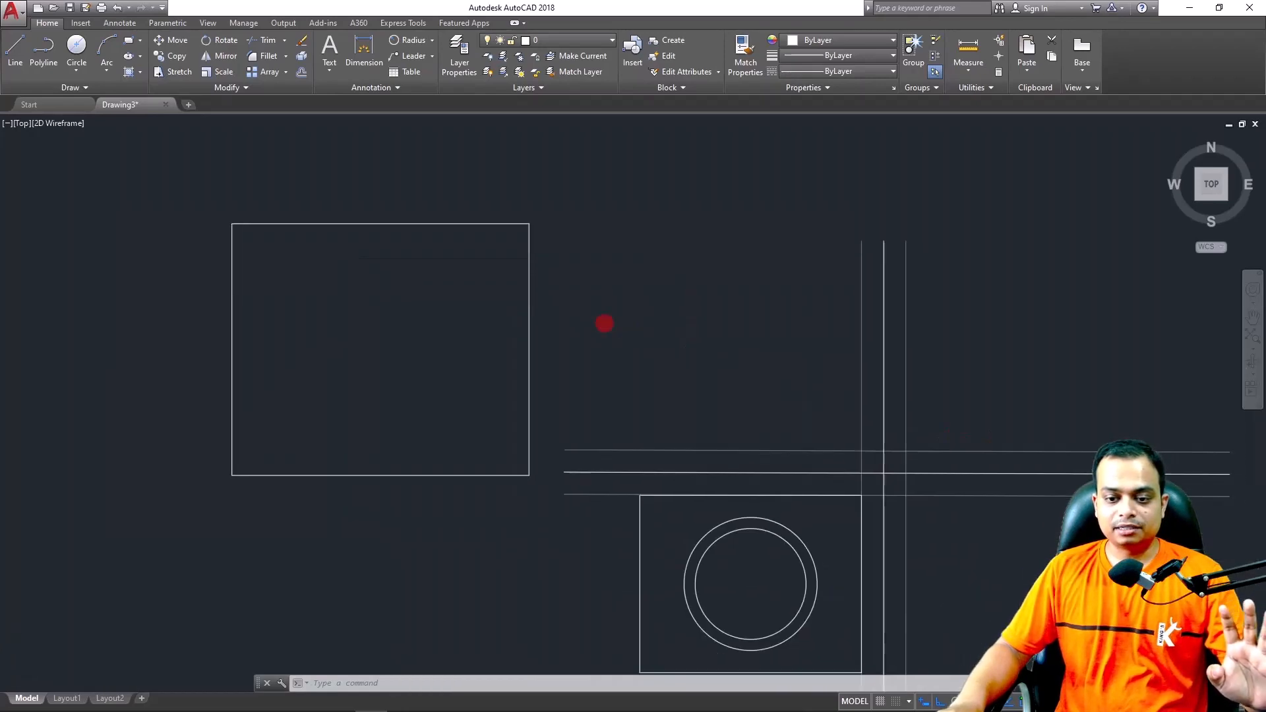
middle_drag(604, 323, 632, 211)
text(c)
key(Return)
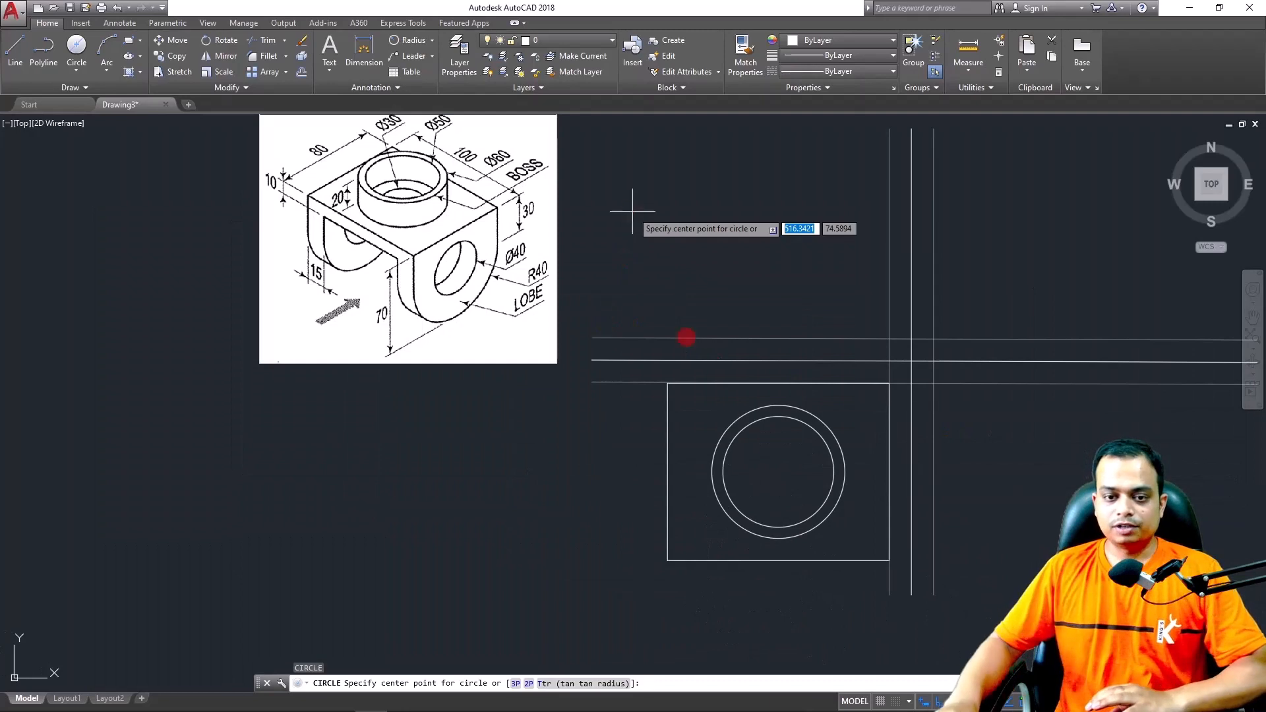
click(778, 471)
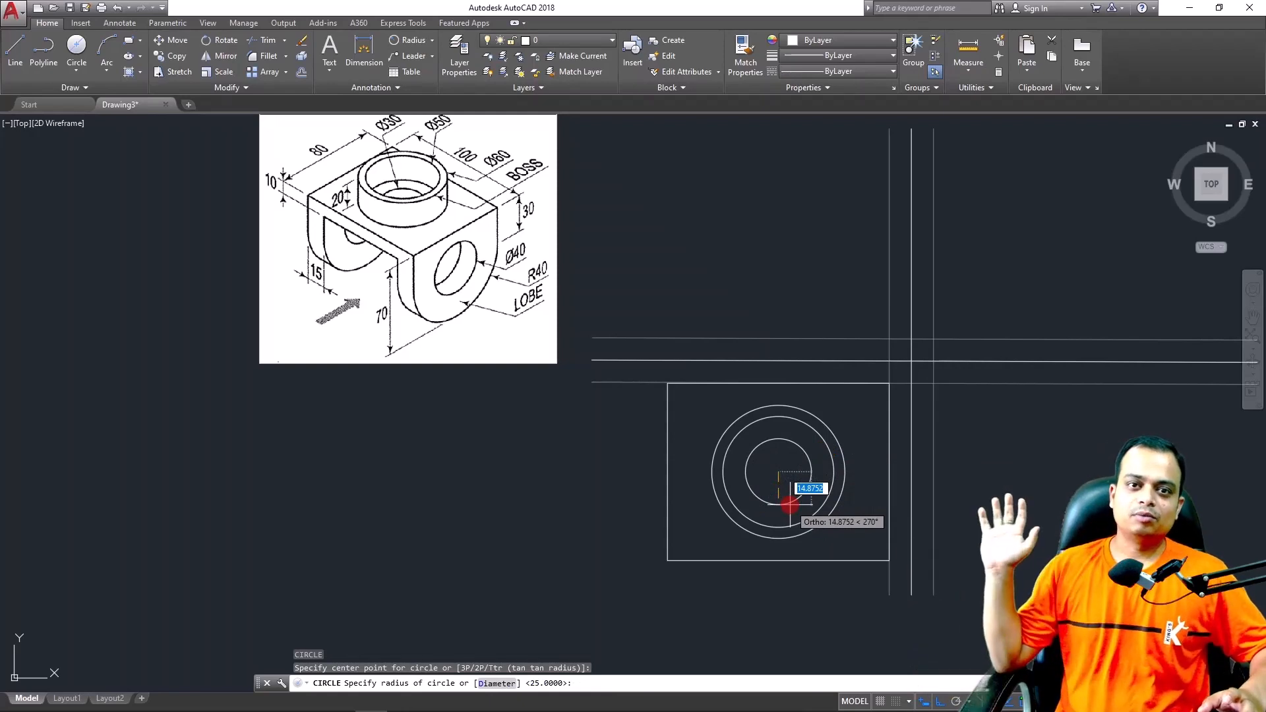
scroll(789, 504, up, 3)
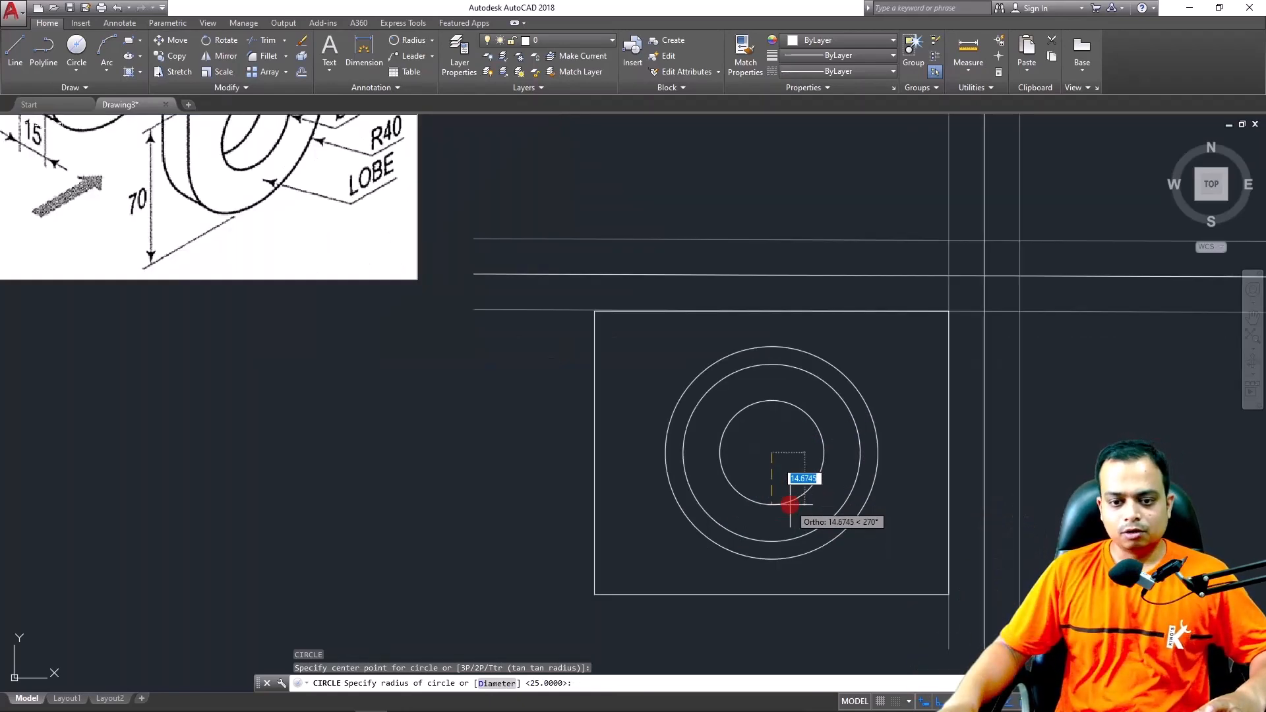
text(15)
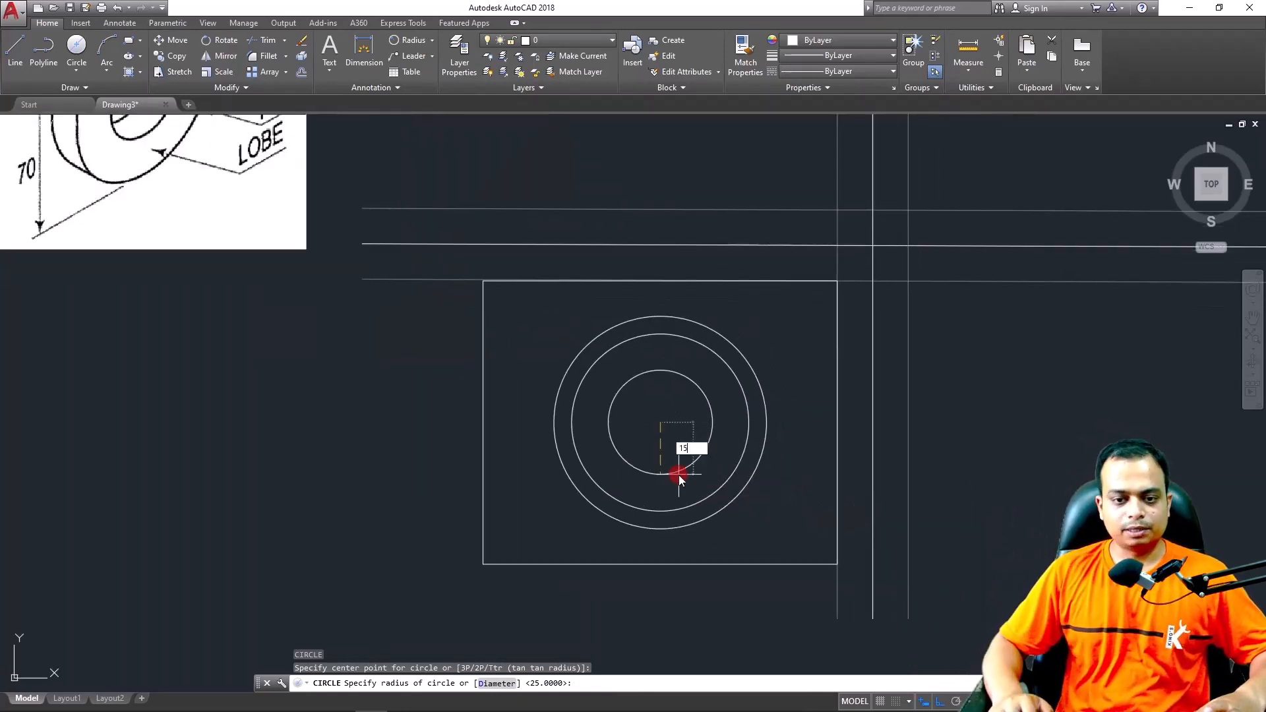
key(Return)
key(Escape)
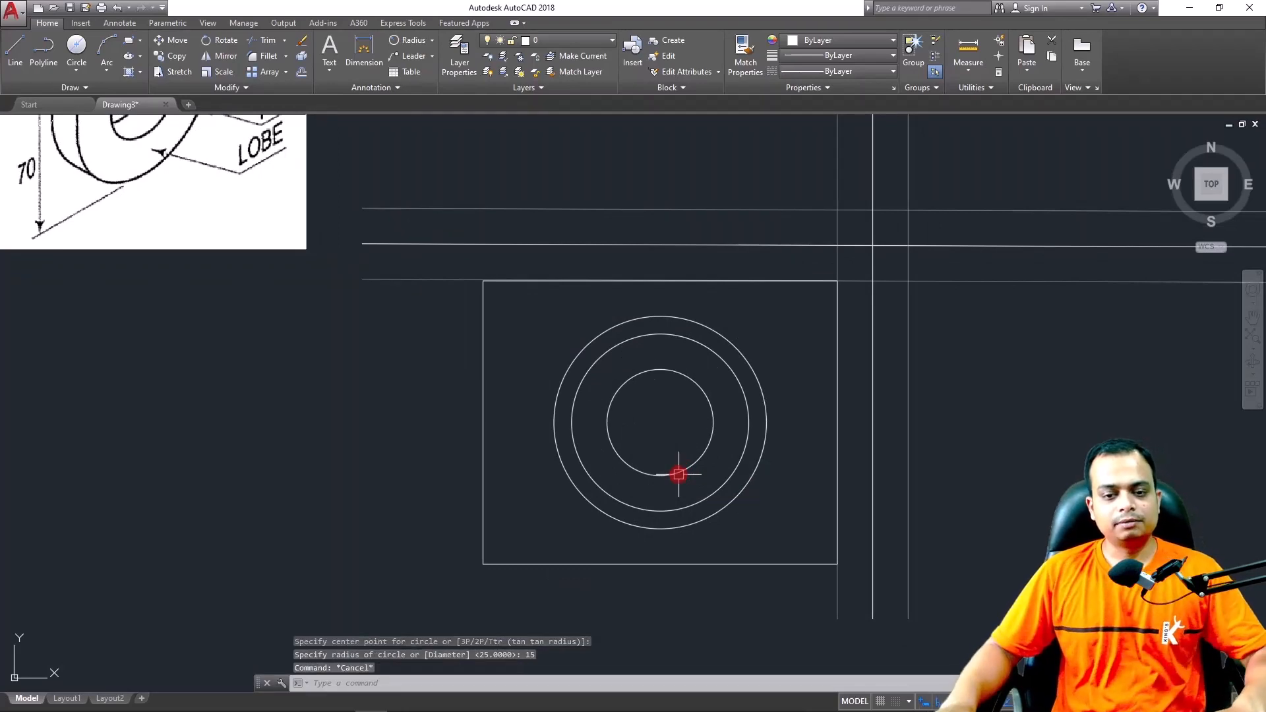
Create a new layer named OUTLINE and set its colour to yellow
scroll(678, 474, down, 2)
middle_drag(369, 307, 431, 398)
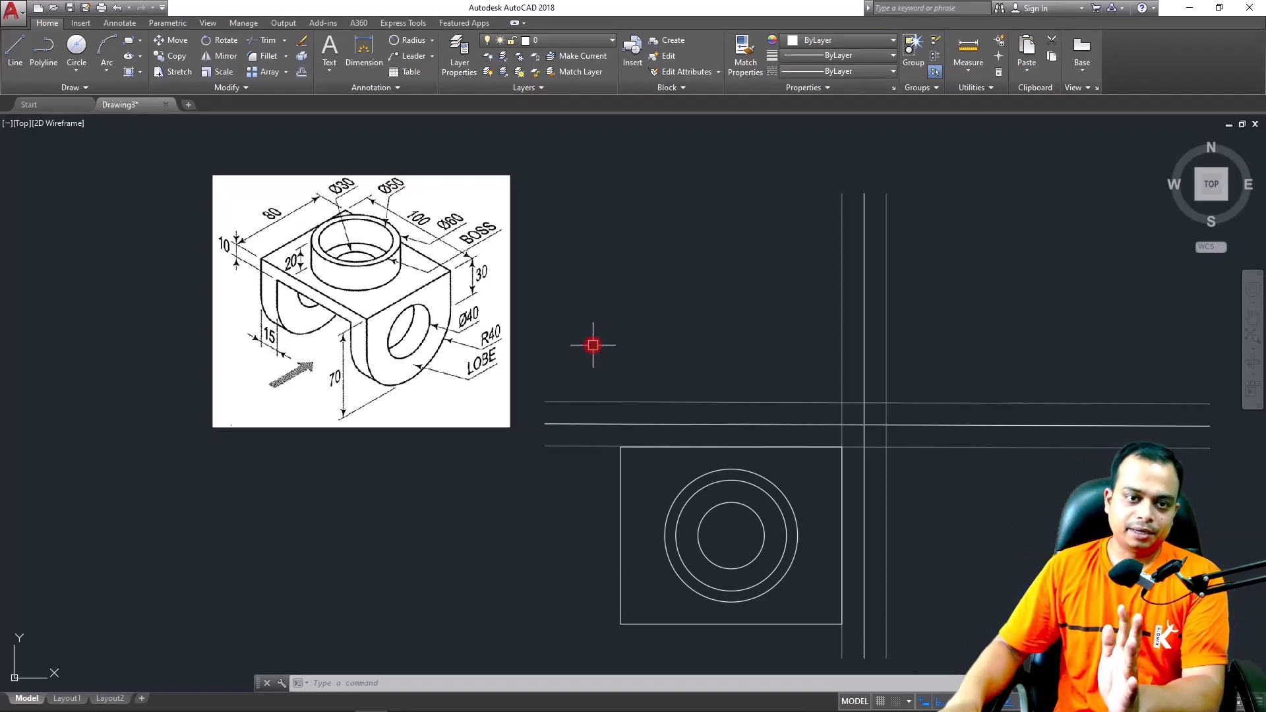
click(459, 56)
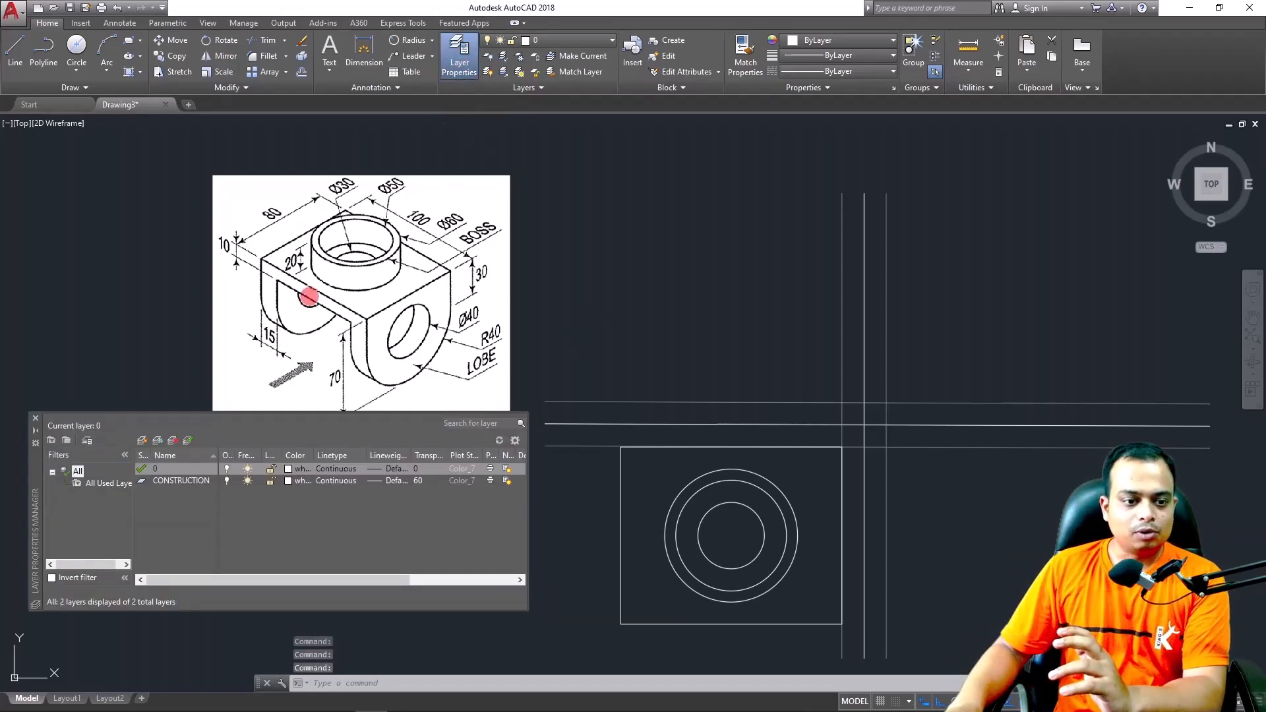
click(142, 441)
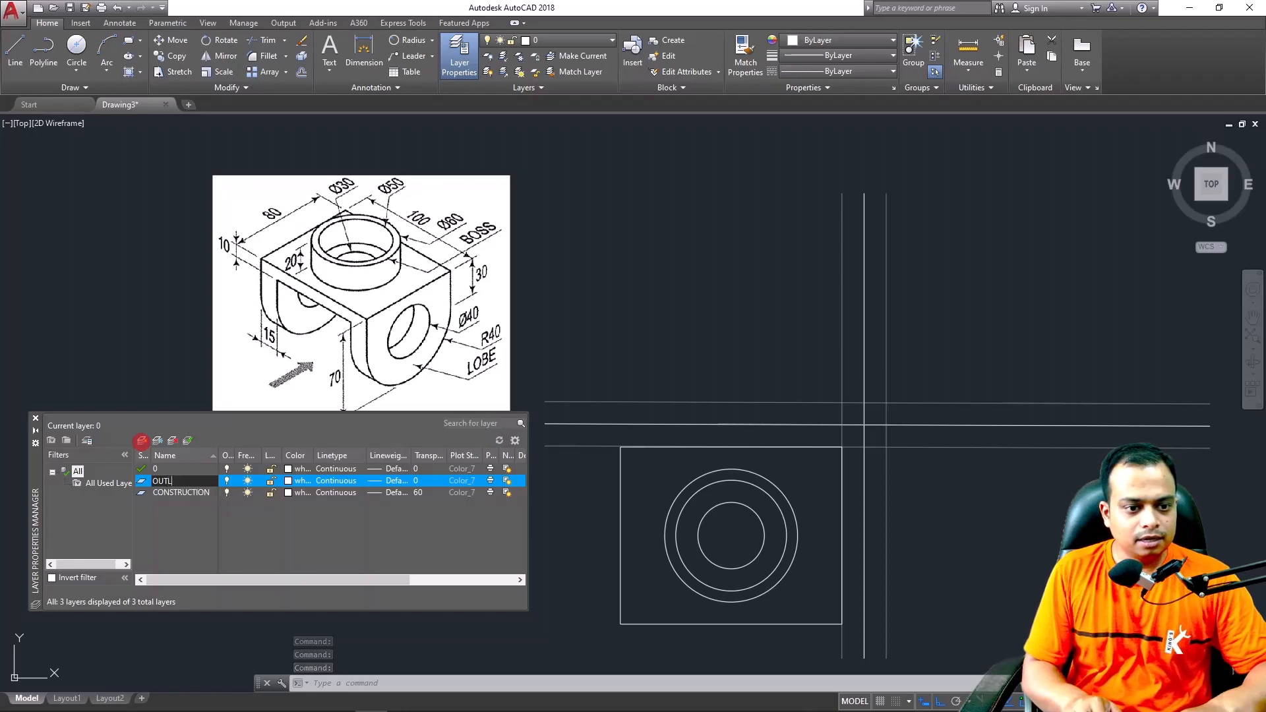
text(OUTLINE)
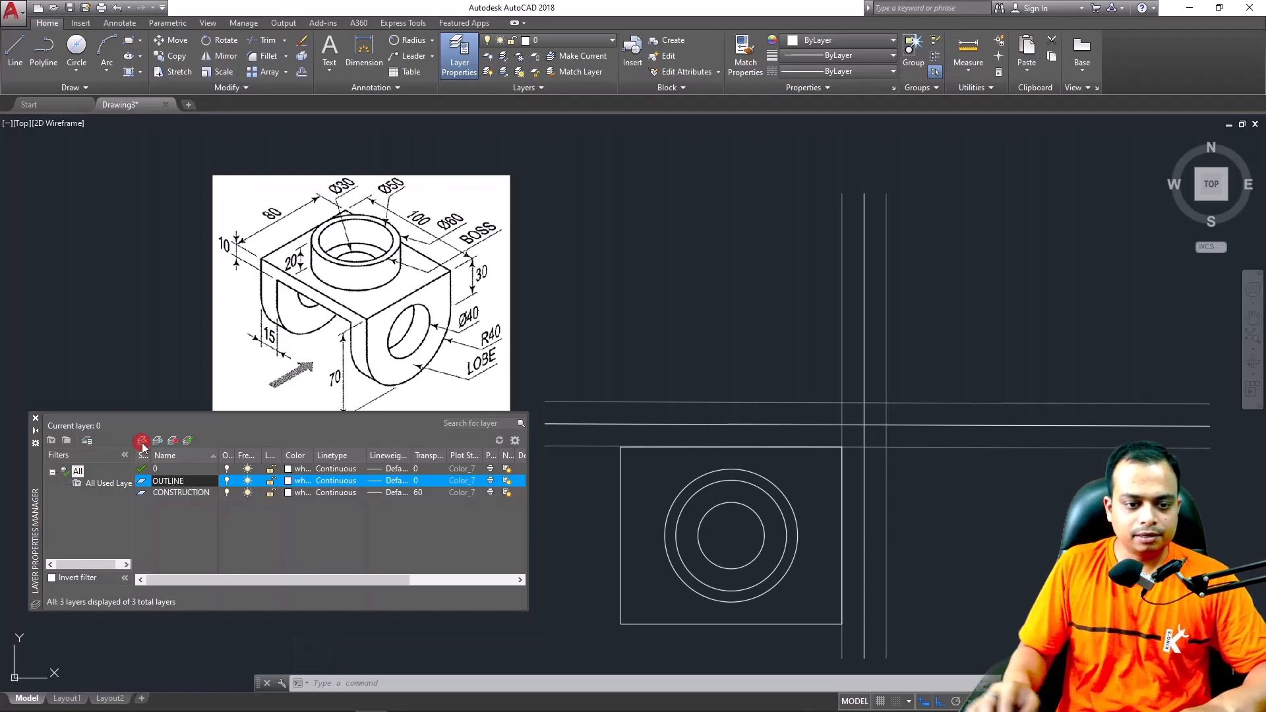
key(Return)
click(288, 482)
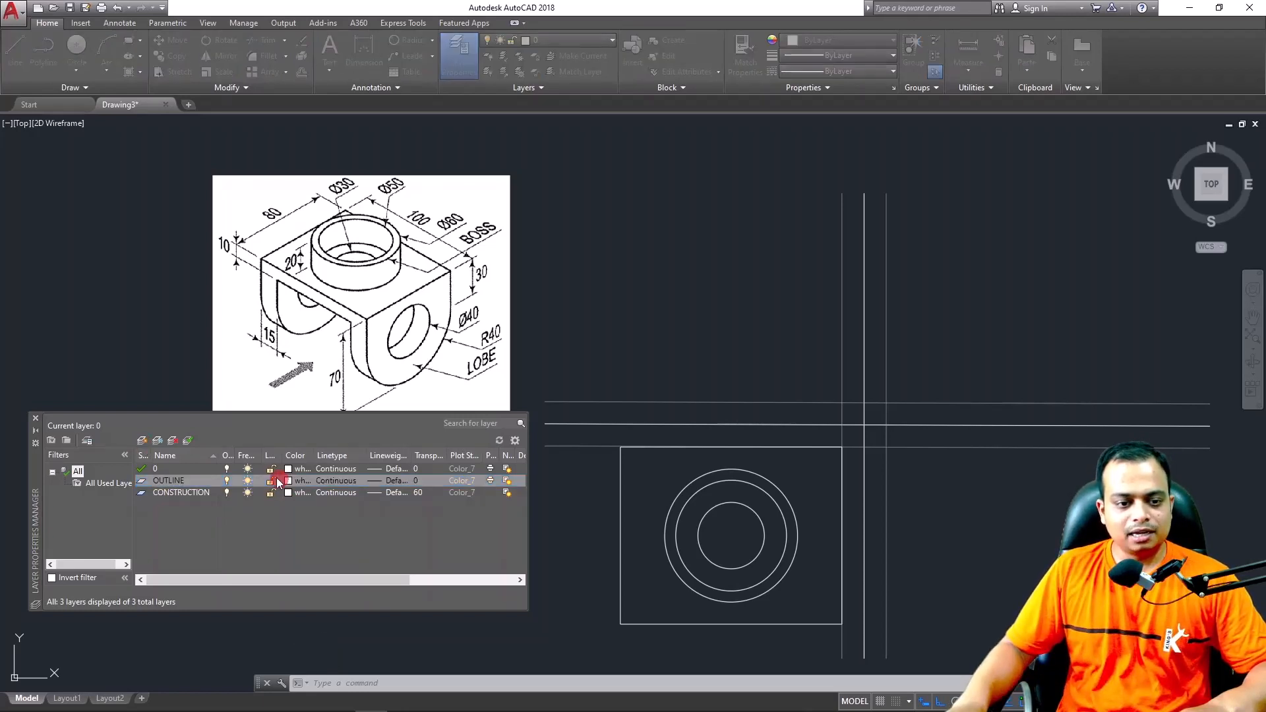
click(190, 315)
click(265, 389)
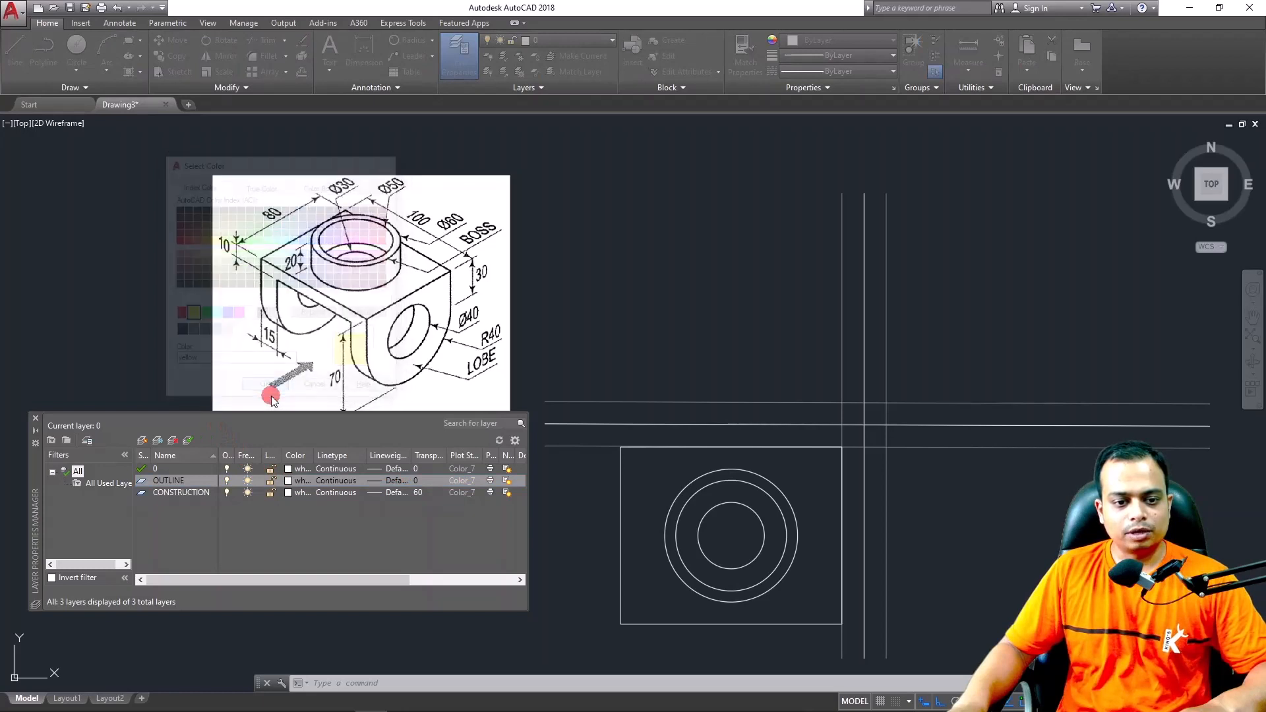
Set the OUTLINE layer's lineweight to 0.30 mm
click(393, 483)
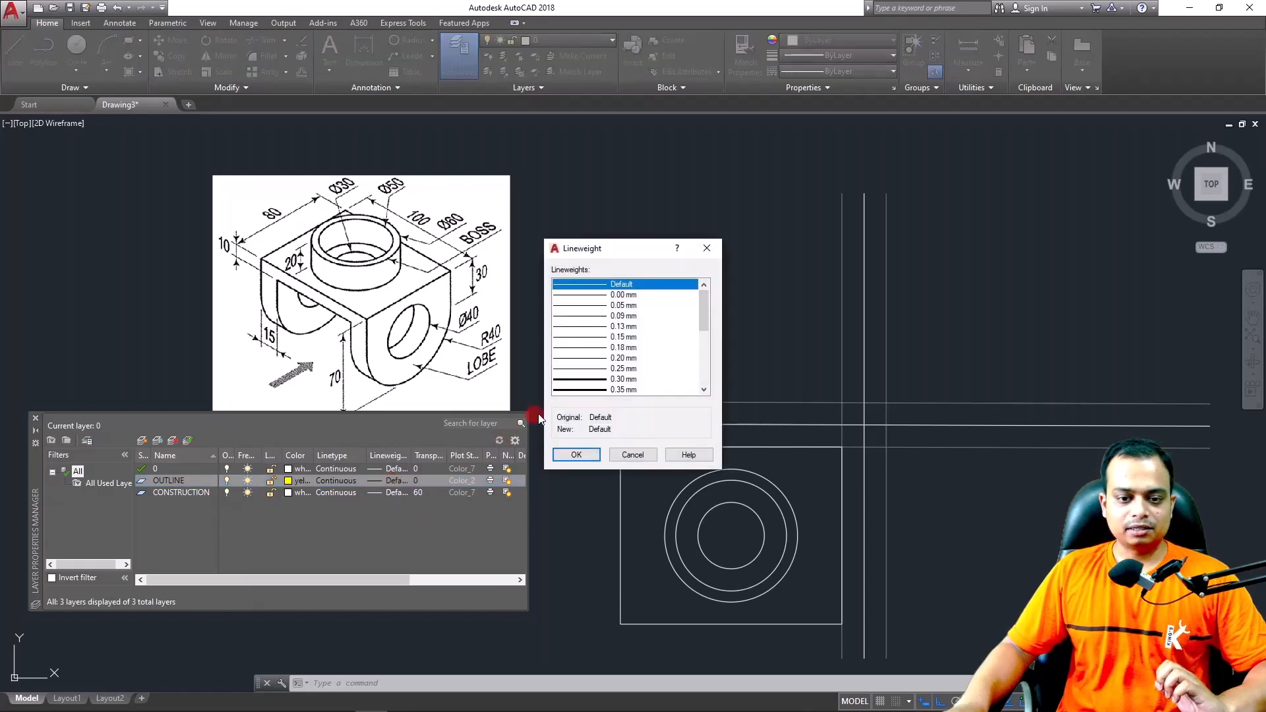
click(581, 380)
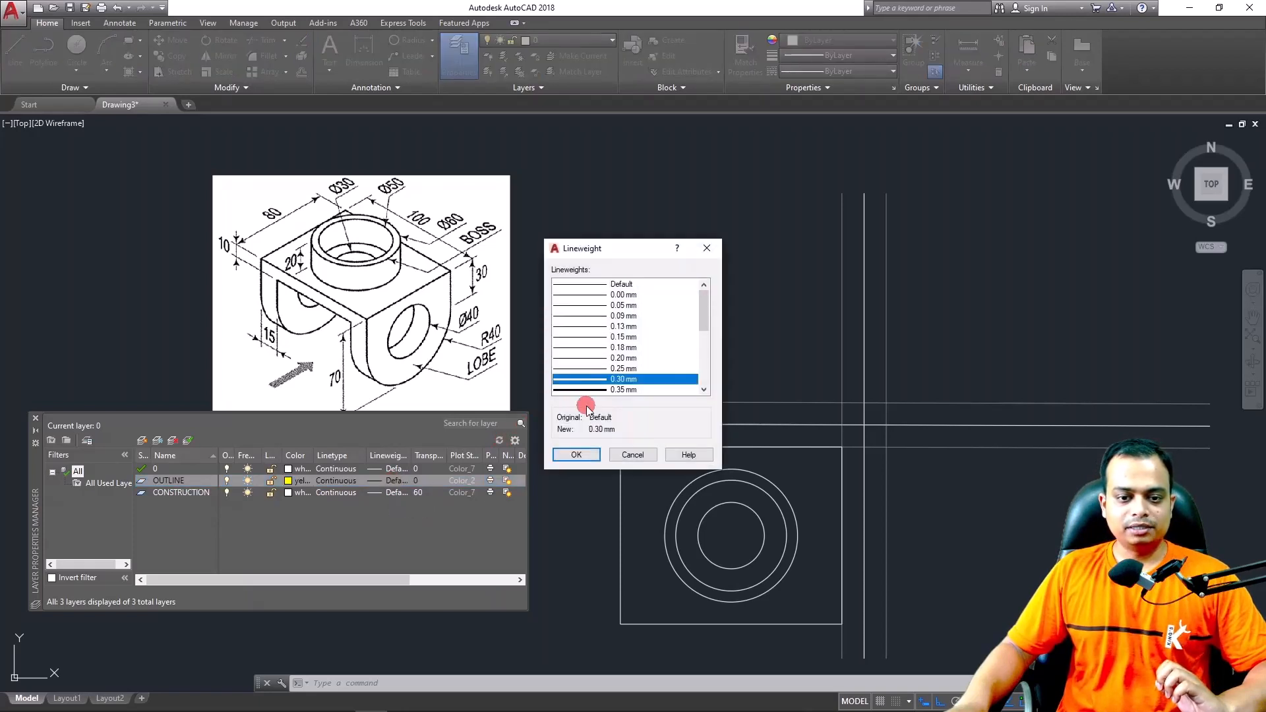
click(577, 455)
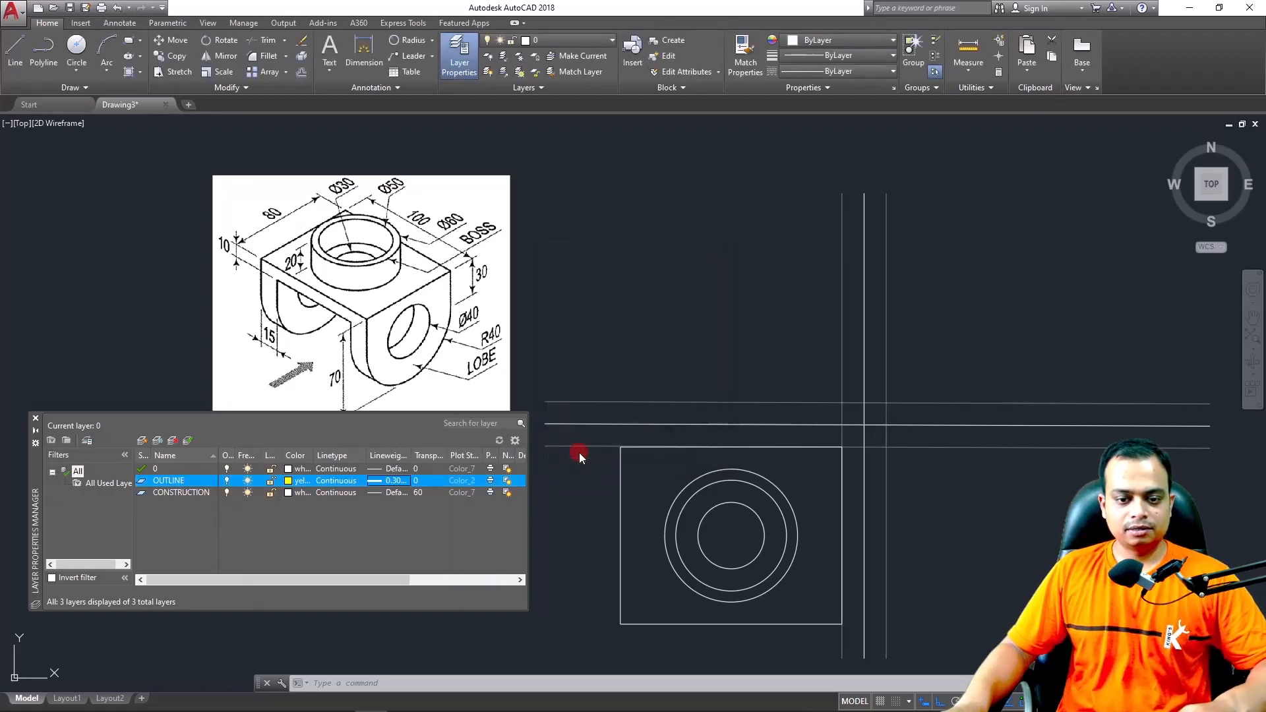
key(alt)
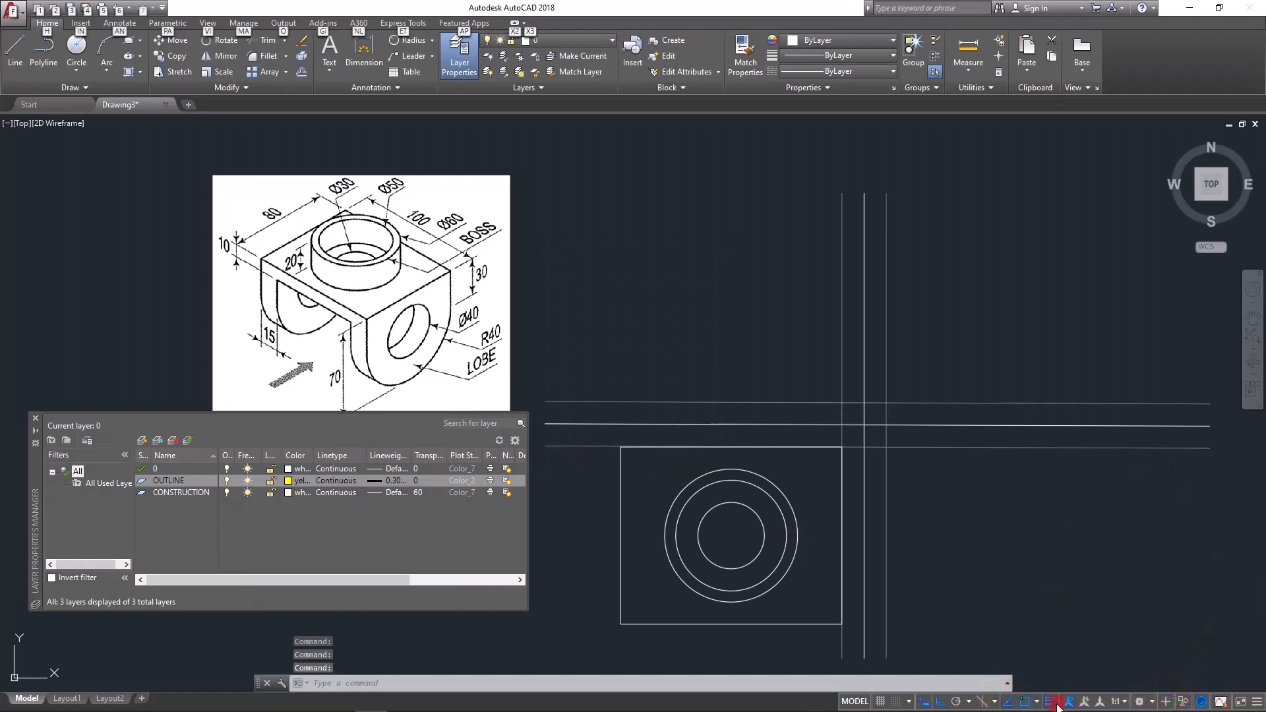
key(ctrl+n)
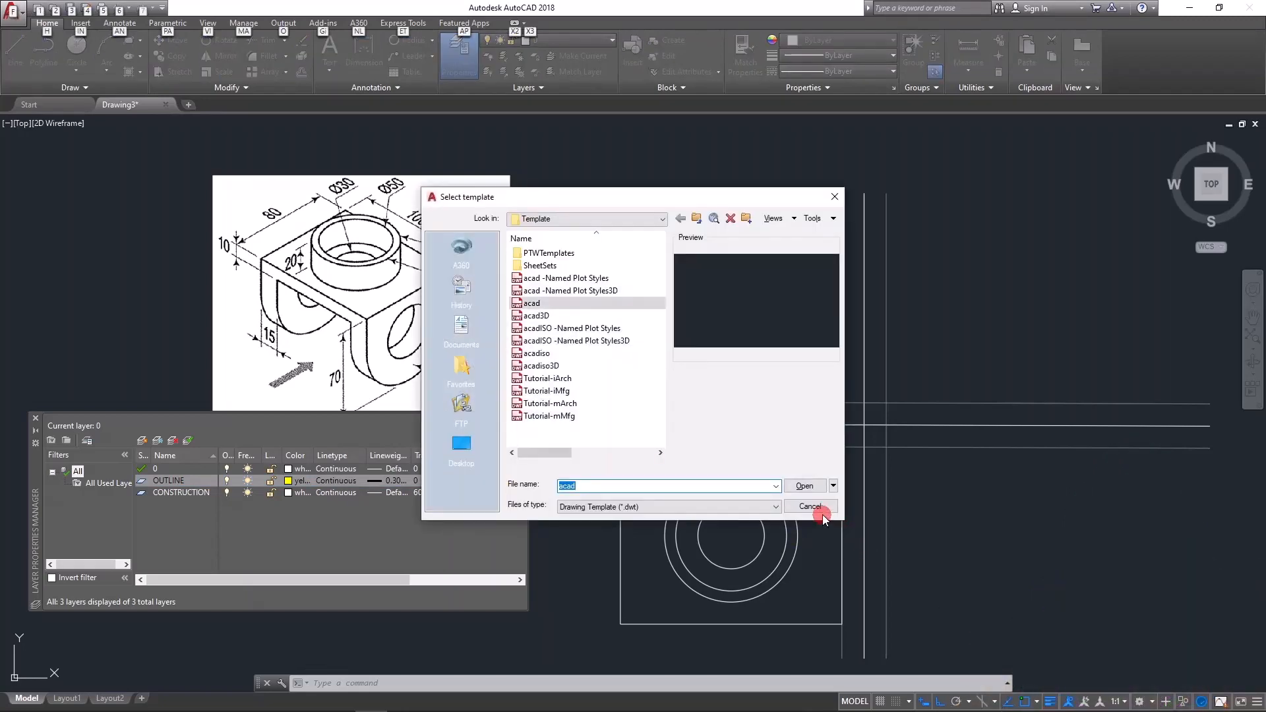
click(821, 513)
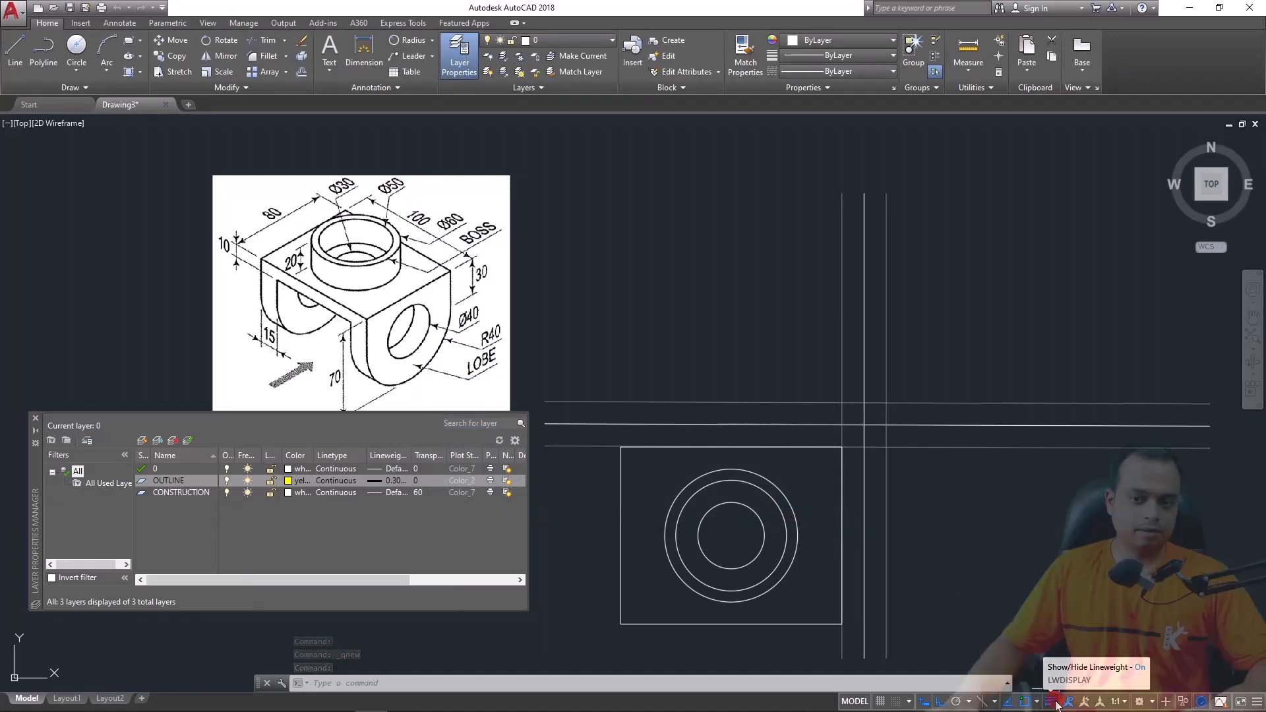
key(ctrl+s)
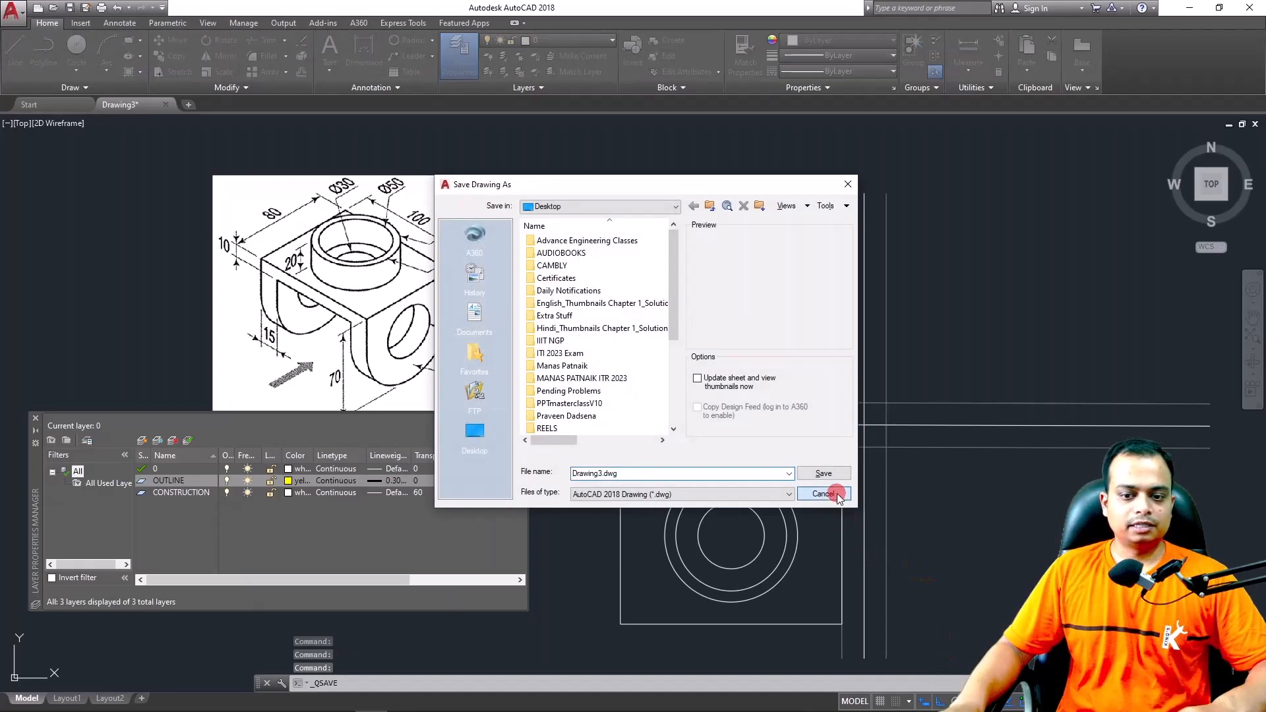
click(835, 494)
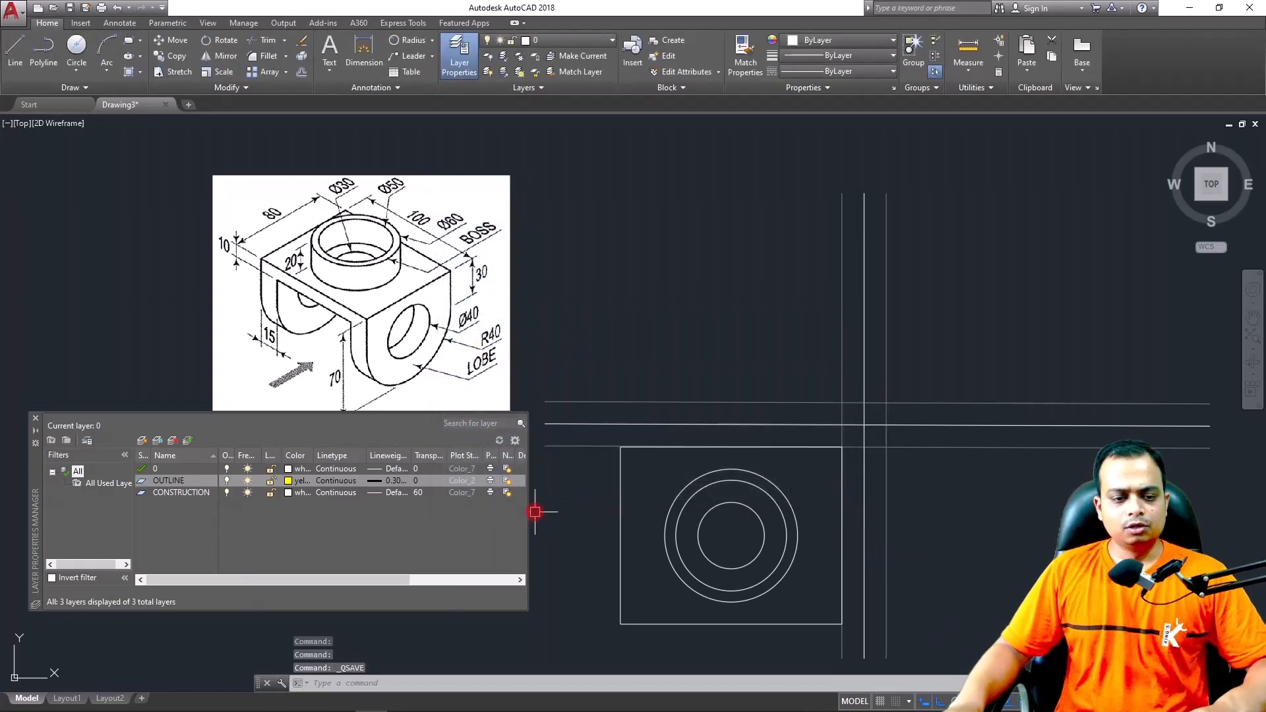
Close the layer manager and assign the top view's rectangle and three concentric circles to the OUTLINE layer
click(36, 418)
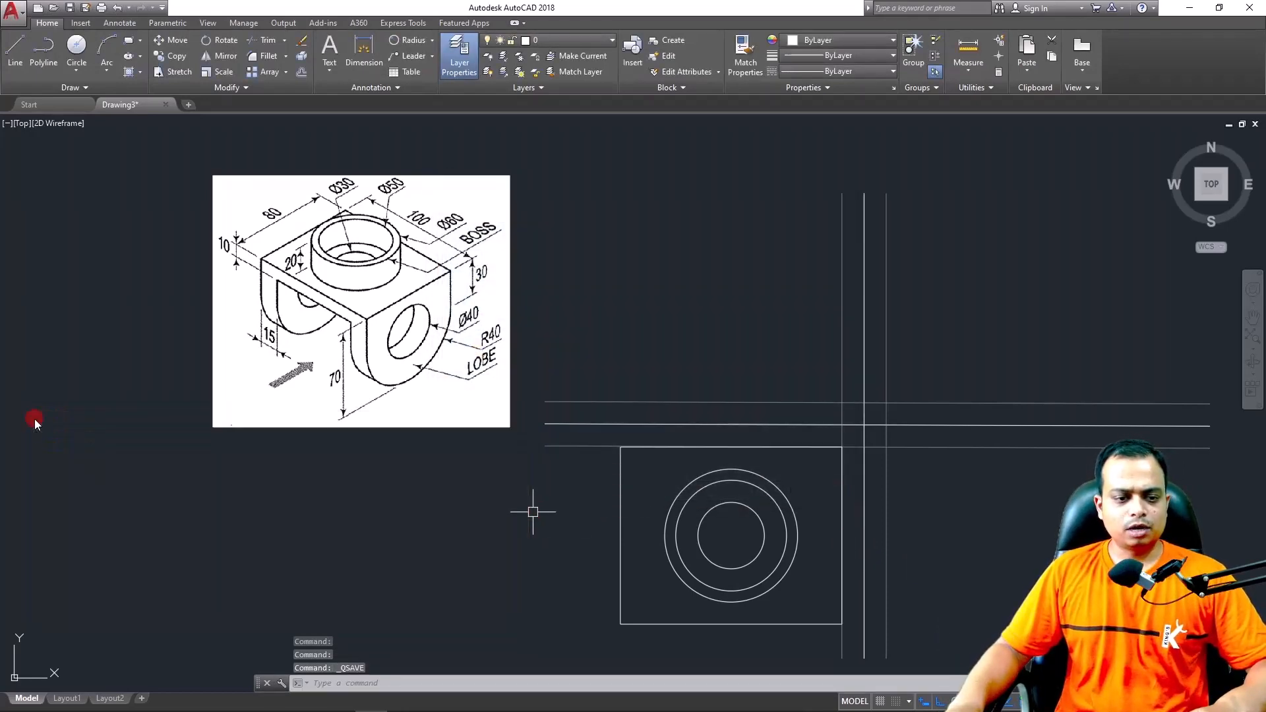
middle_drag(739, 534, 675, 442)
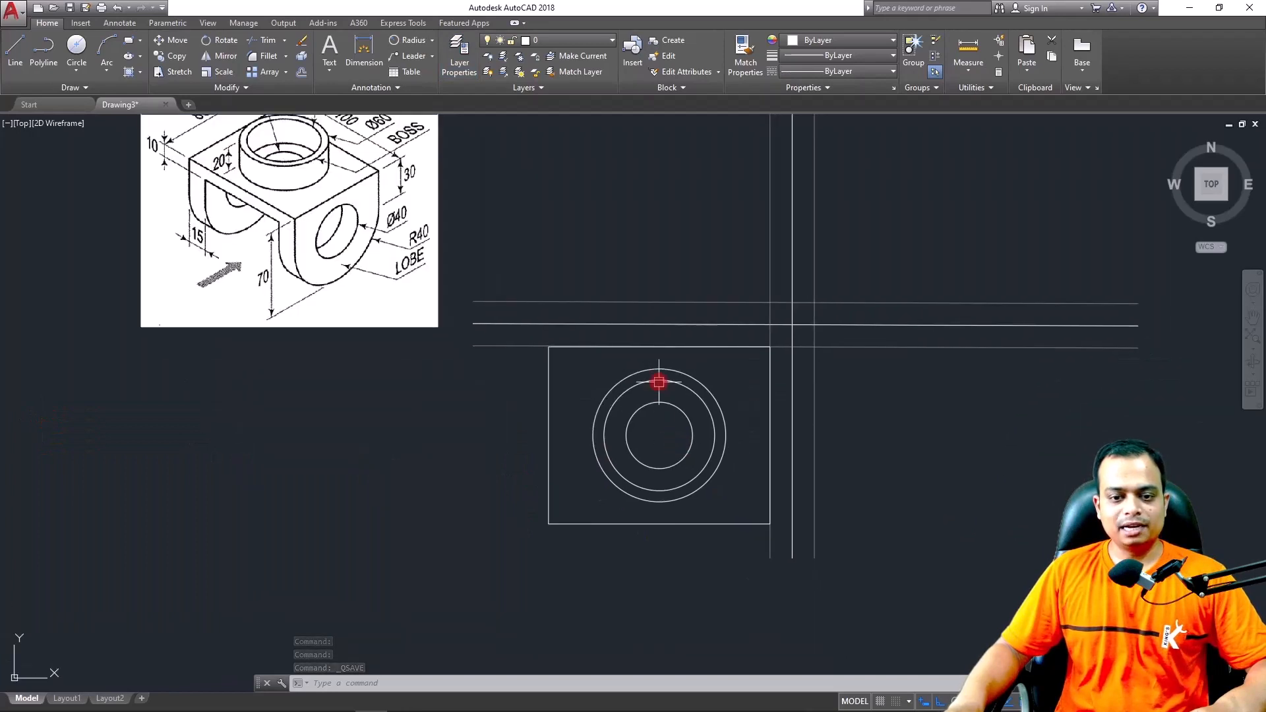
scroll(658, 381, up, 2)
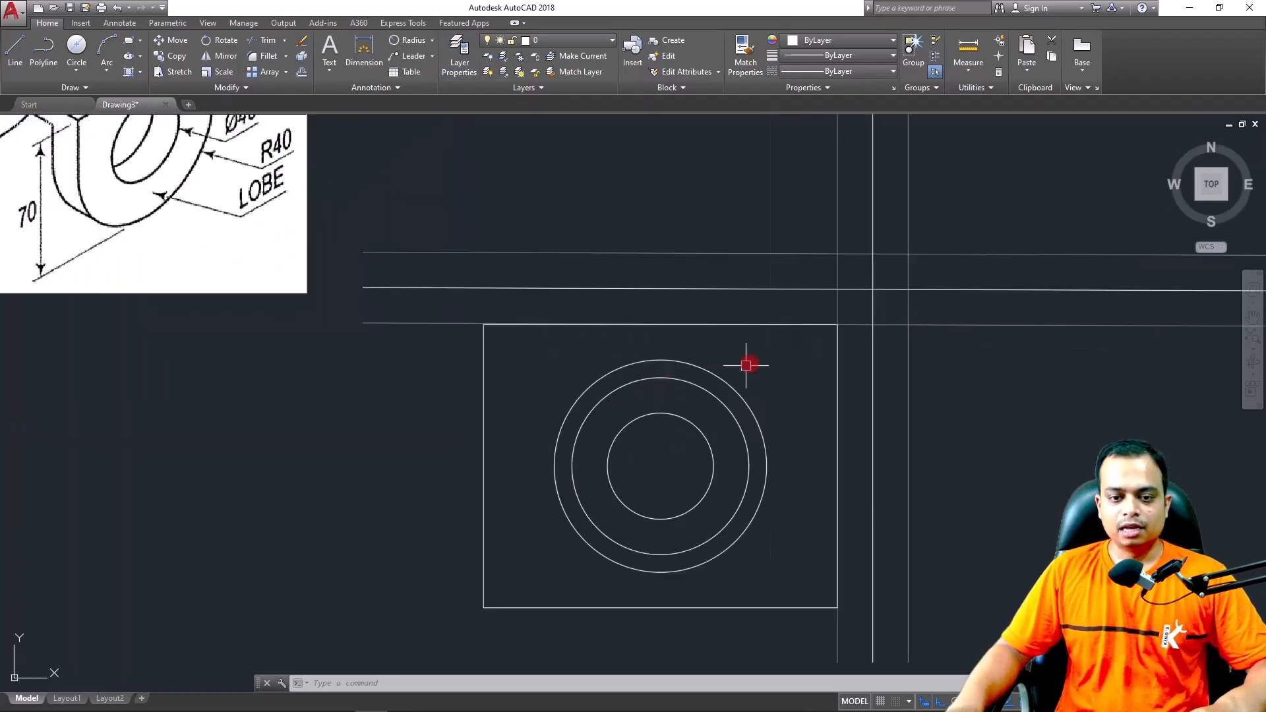
click(767, 360)
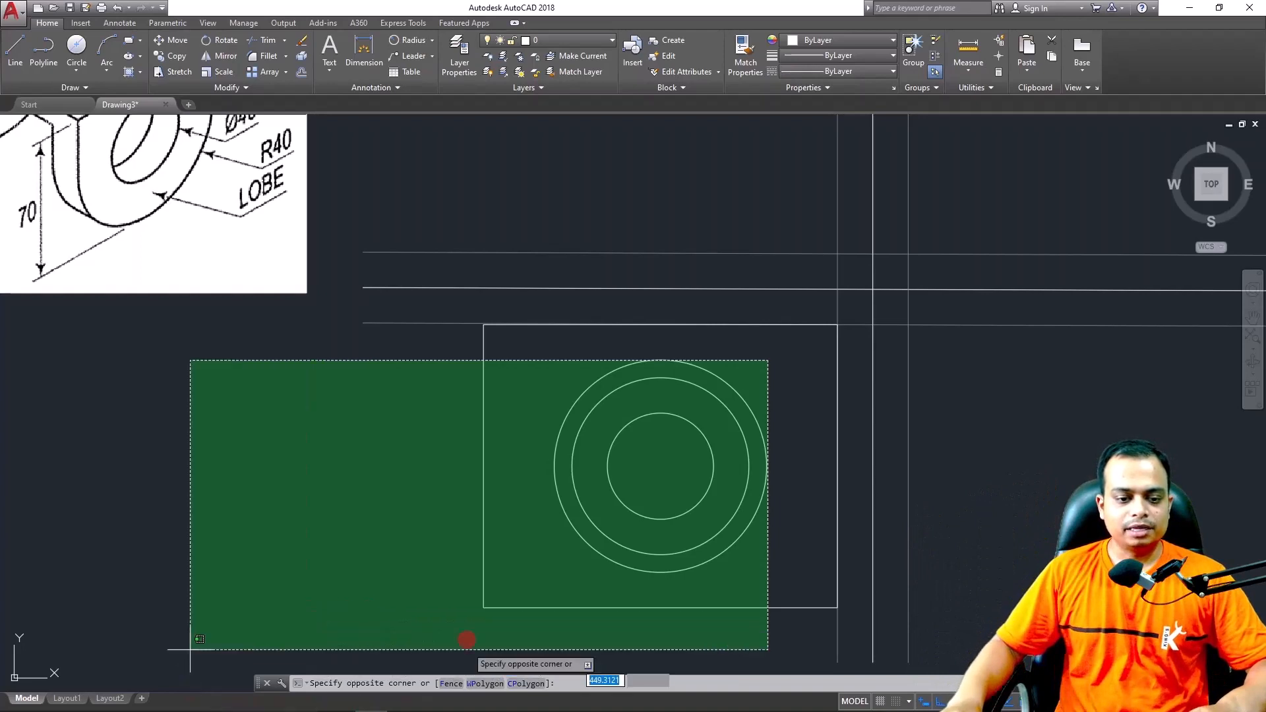
click(395, 621)
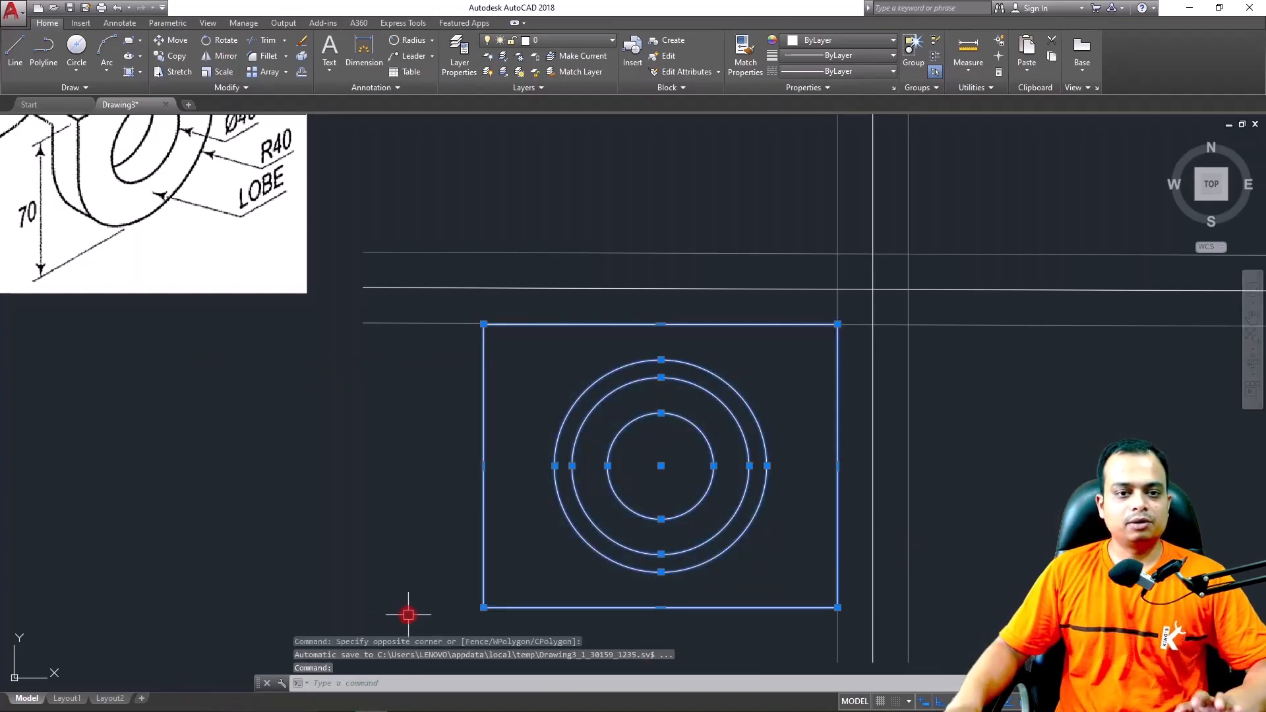
click(547, 40)
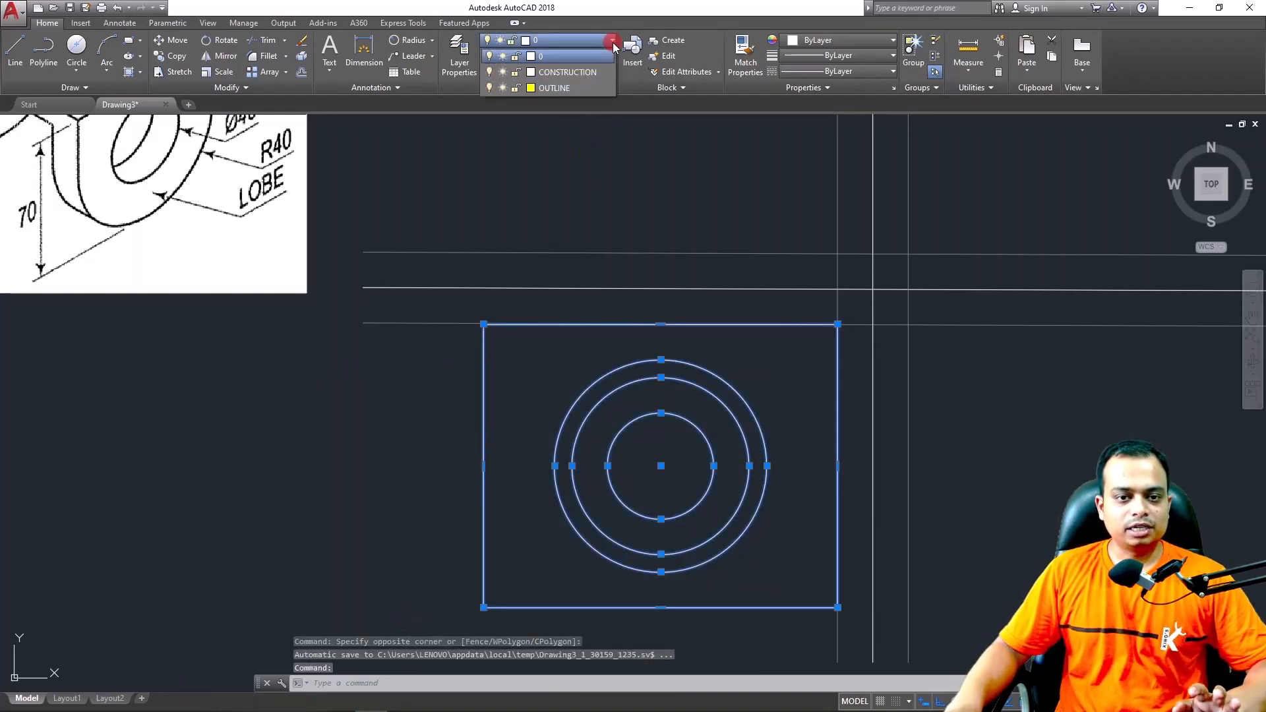
click(544, 89)
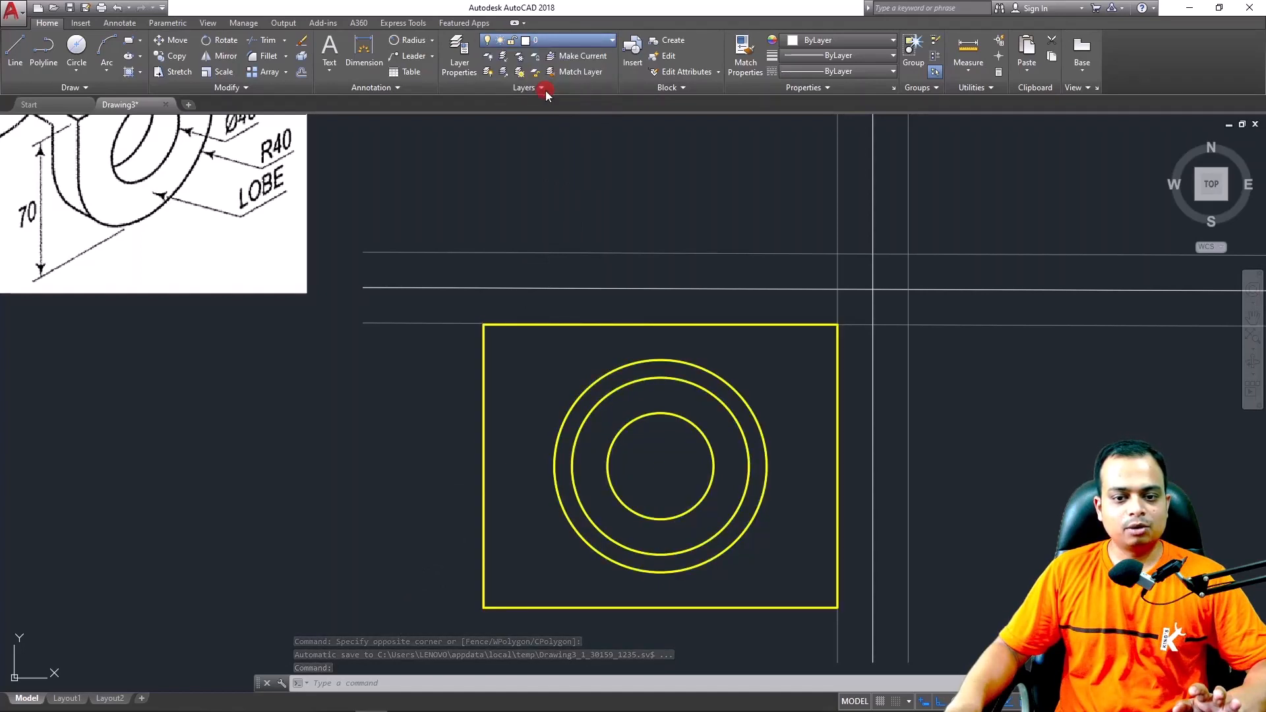
key(Escape)
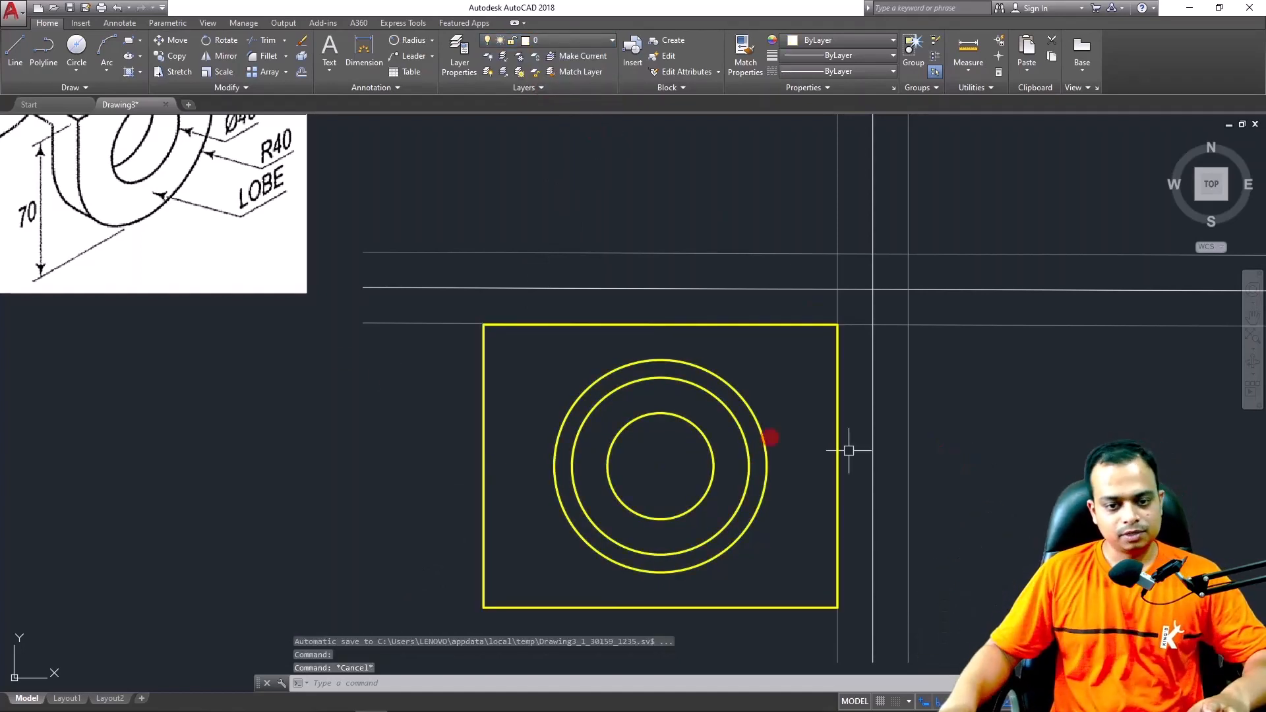
Examine the side lobes and their dimensions in the isometric reference image
middle_drag(254, 356, 599, 525)
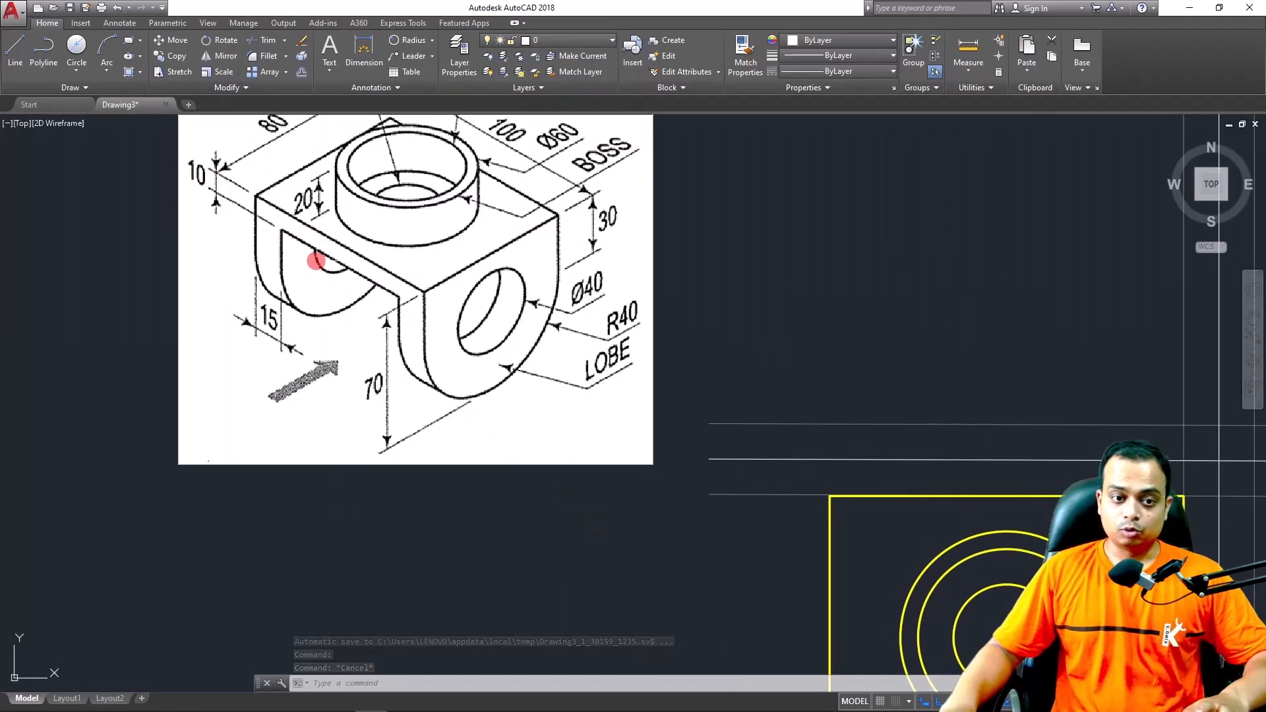
middle_drag(317, 261, 325, 327)
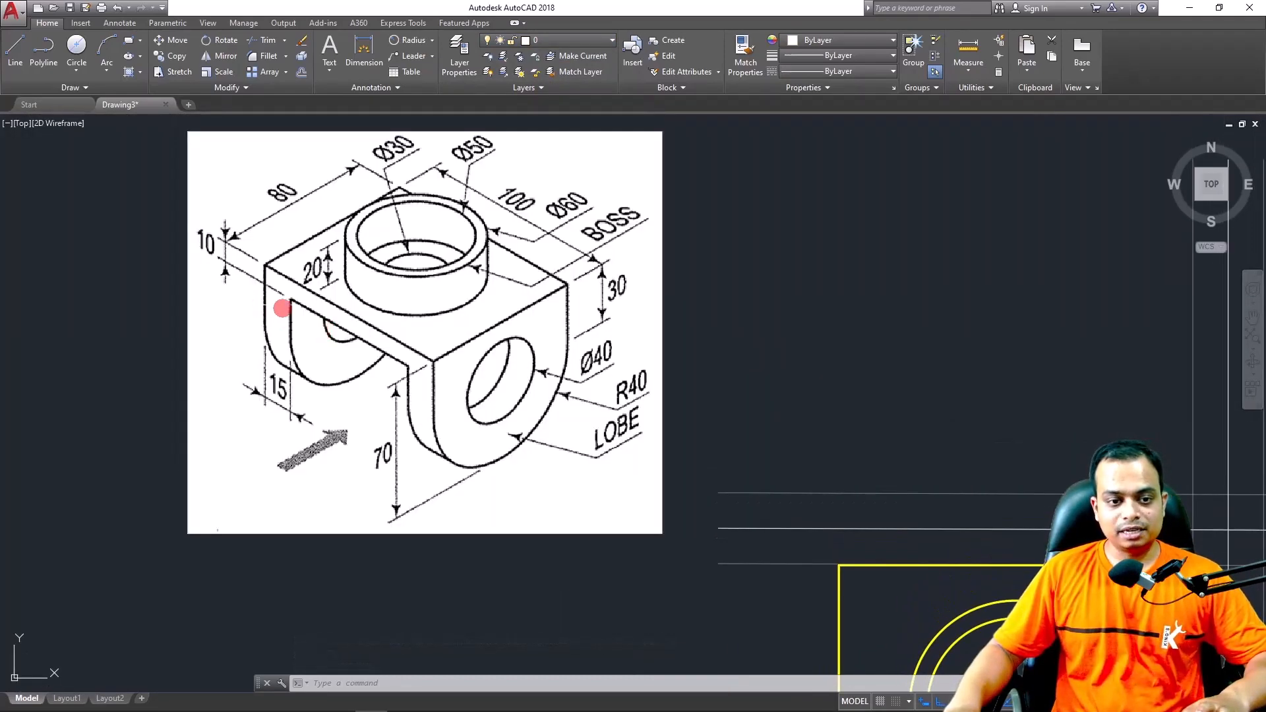
scroll(280, 304, up, 4)
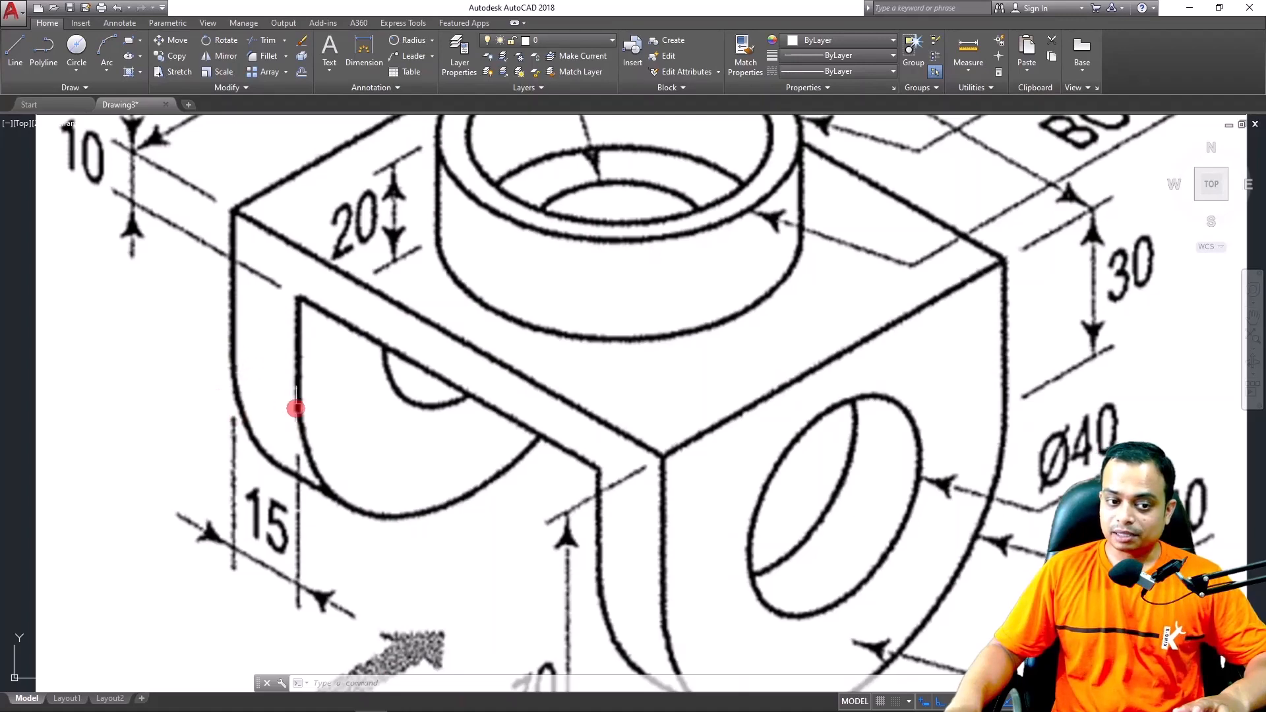
middle_drag(297, 408, 192, 268)
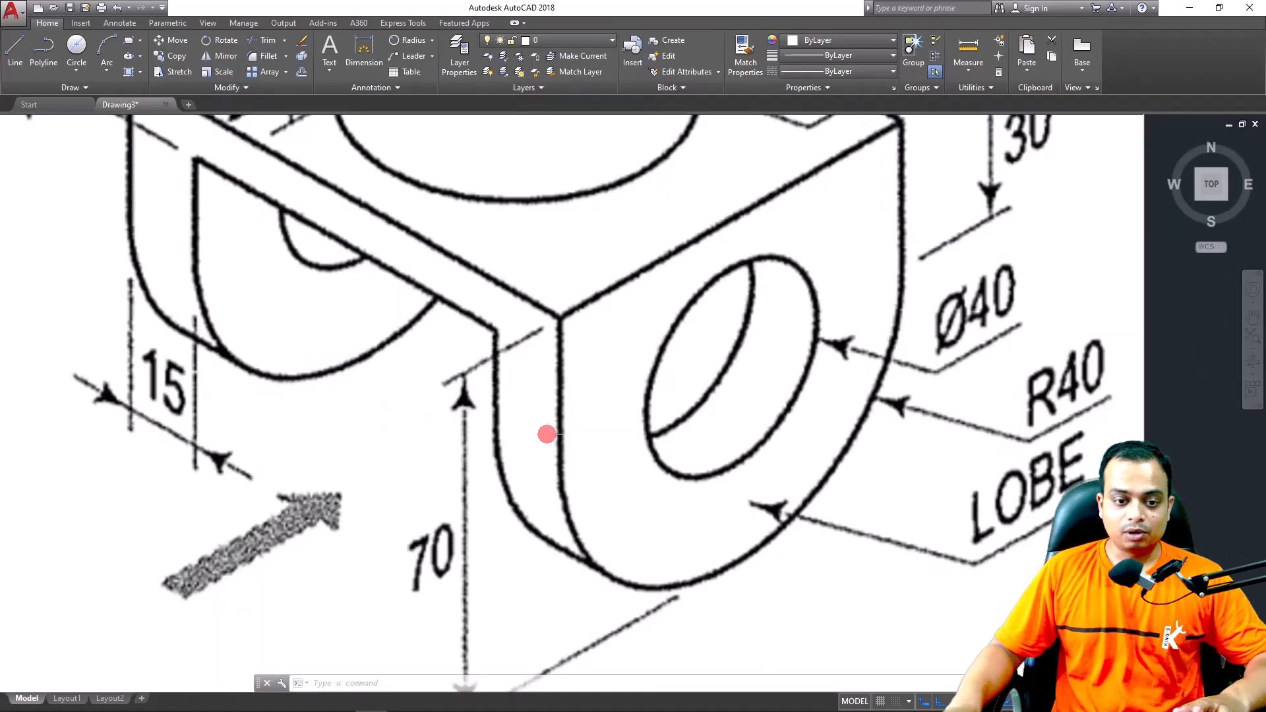
scroll(492, 410, down, 2)
scroll(492, 410, down, 3)
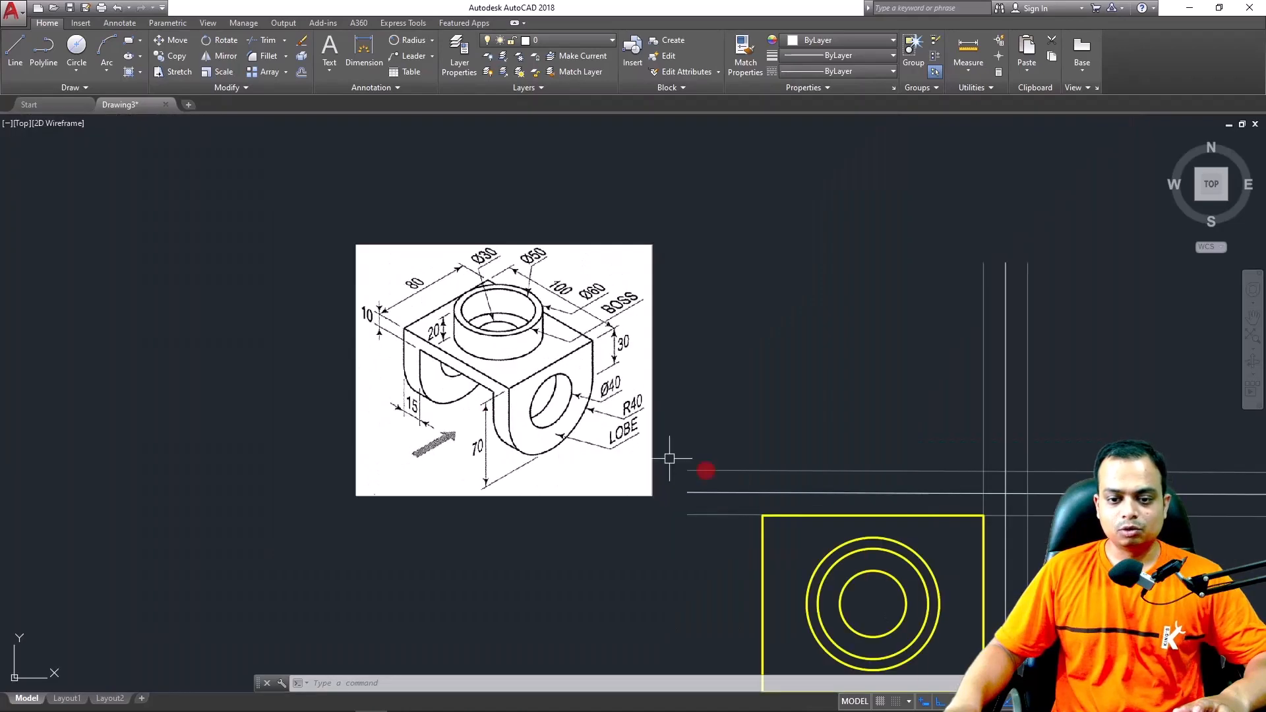
Explode the top view's outer rectangle into separate lines
mouse_move(670, 457)
middle_down()
mouse_move(681, 364)
mouse_move(664, 334)
middle_up()
key(Escape)
key(Escape)
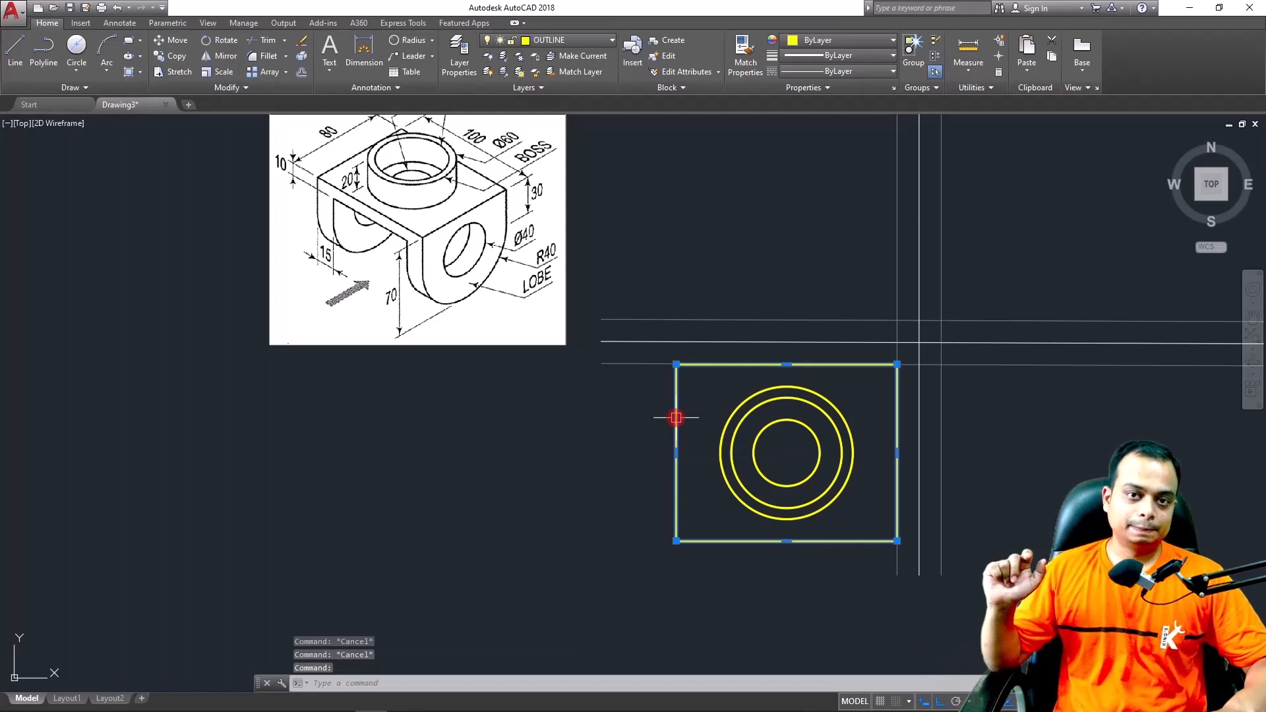
key(Escape)
click(676, 417)
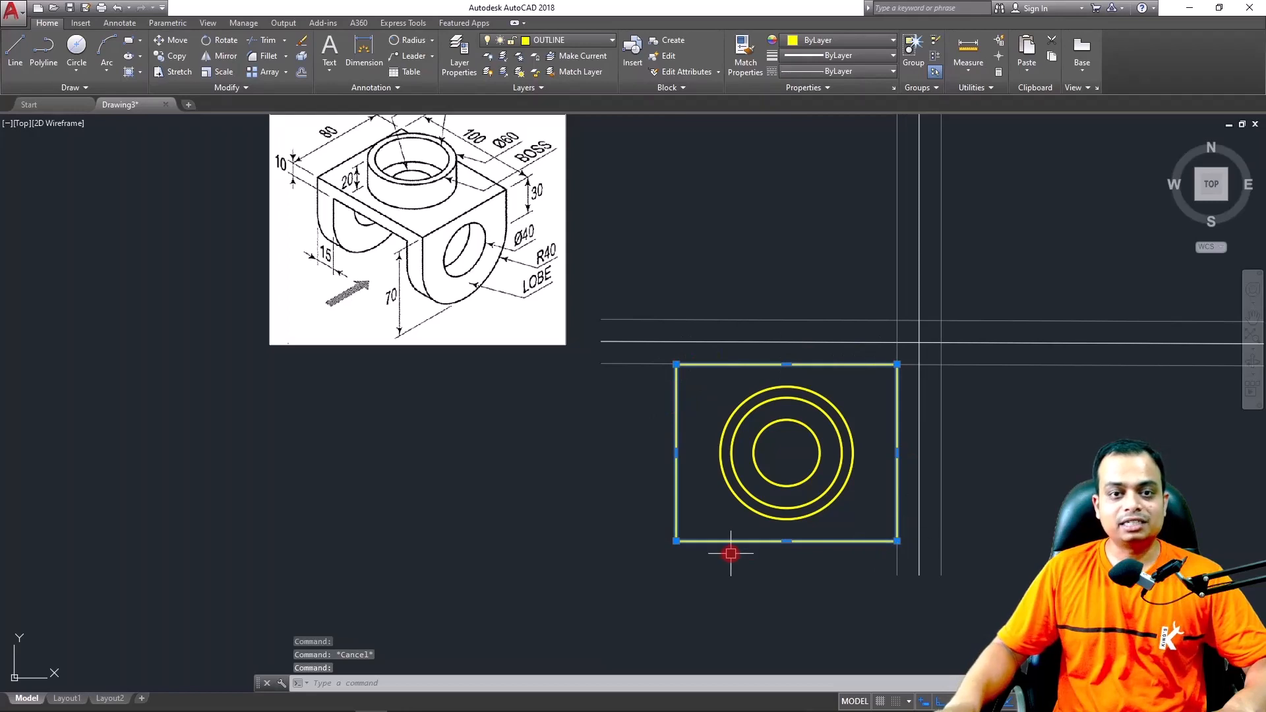
scroll(731, 553, up, 2)
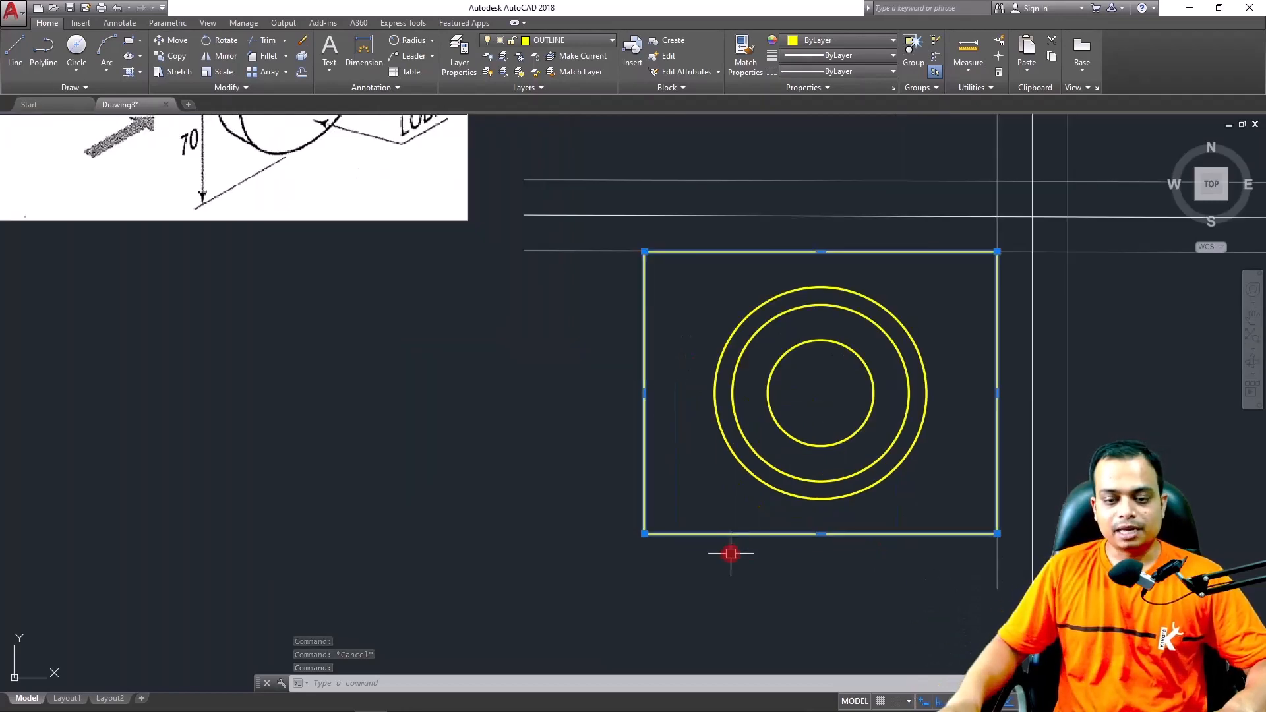
key(Escape)
middle_drag(696, 496, 523, 483)
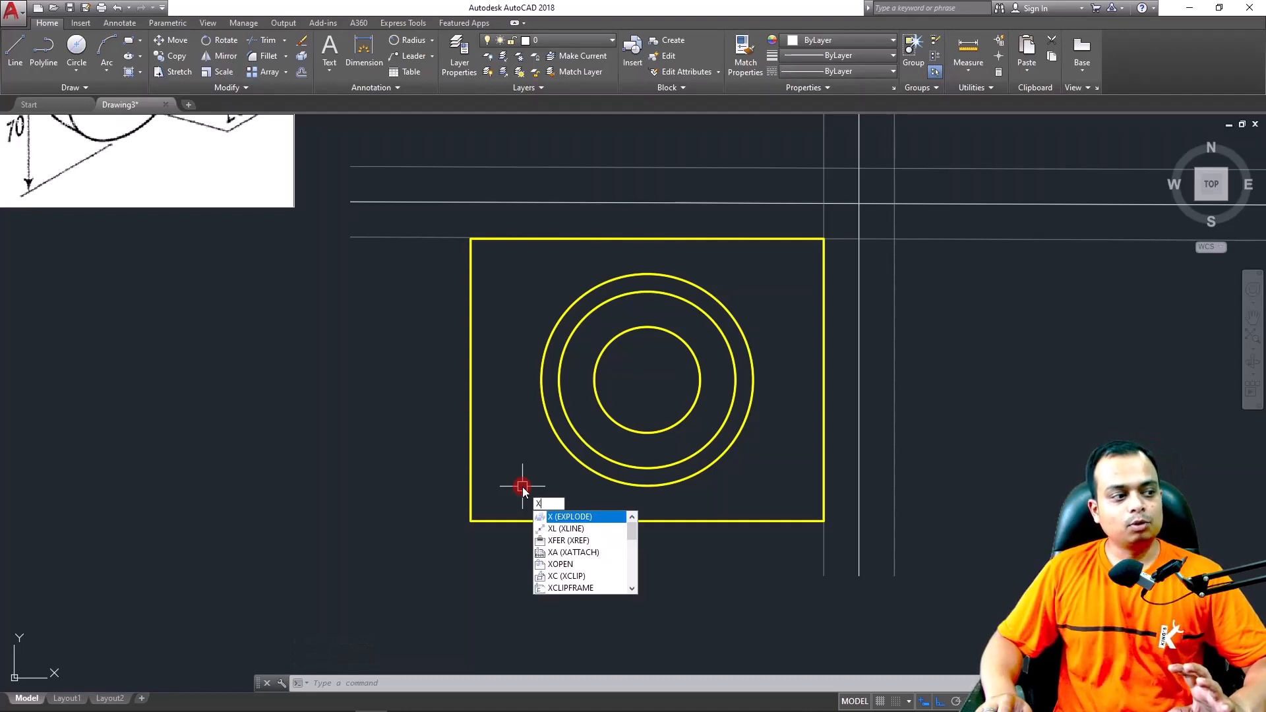
key(Return)
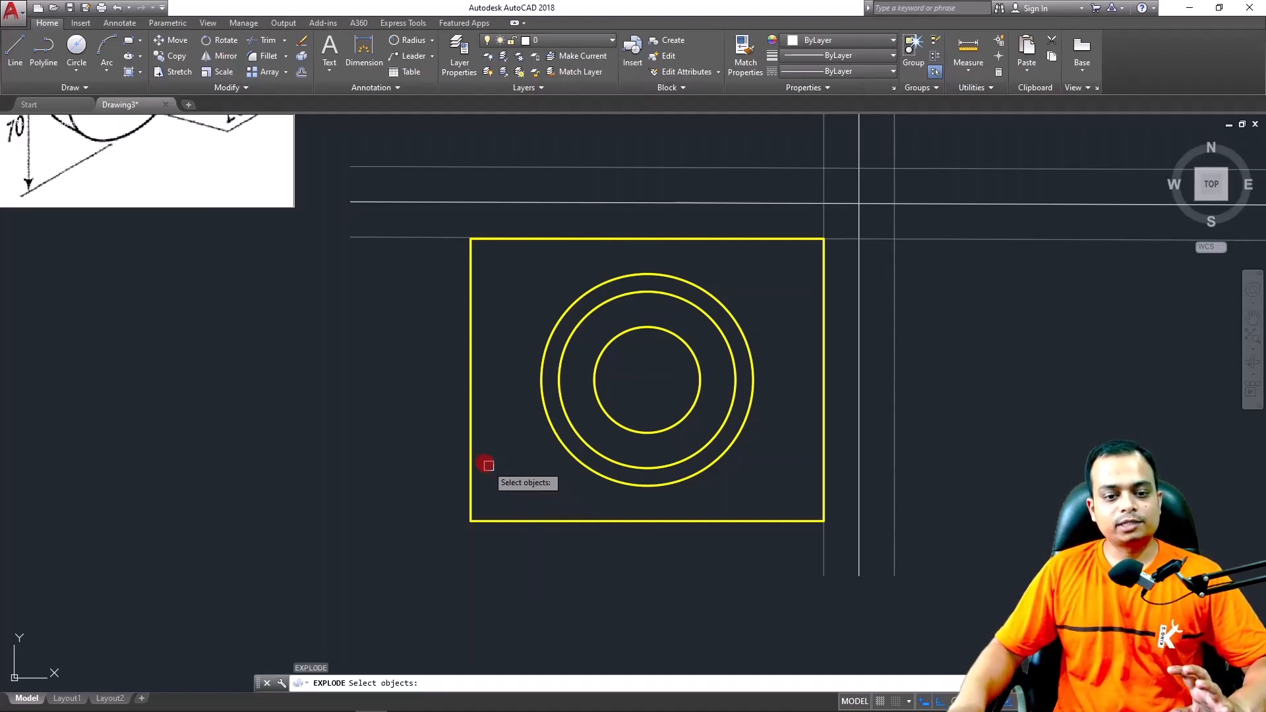
click(472, 447)
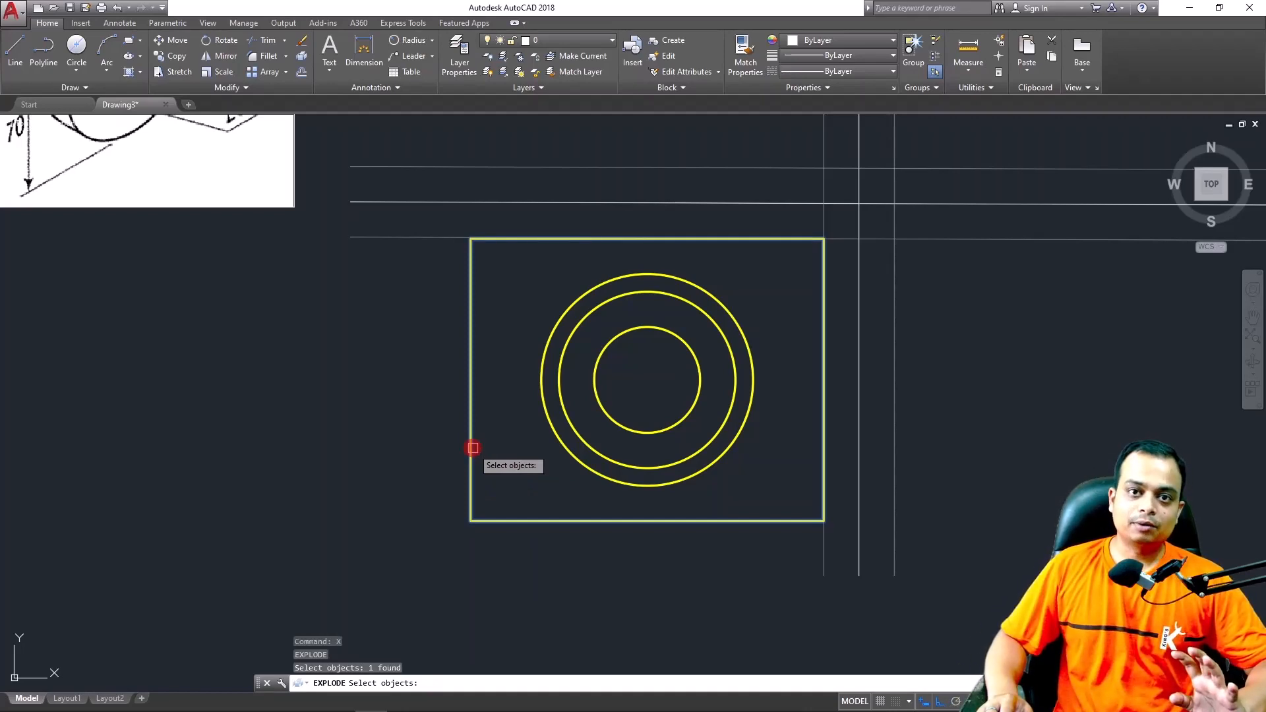
key(Return)
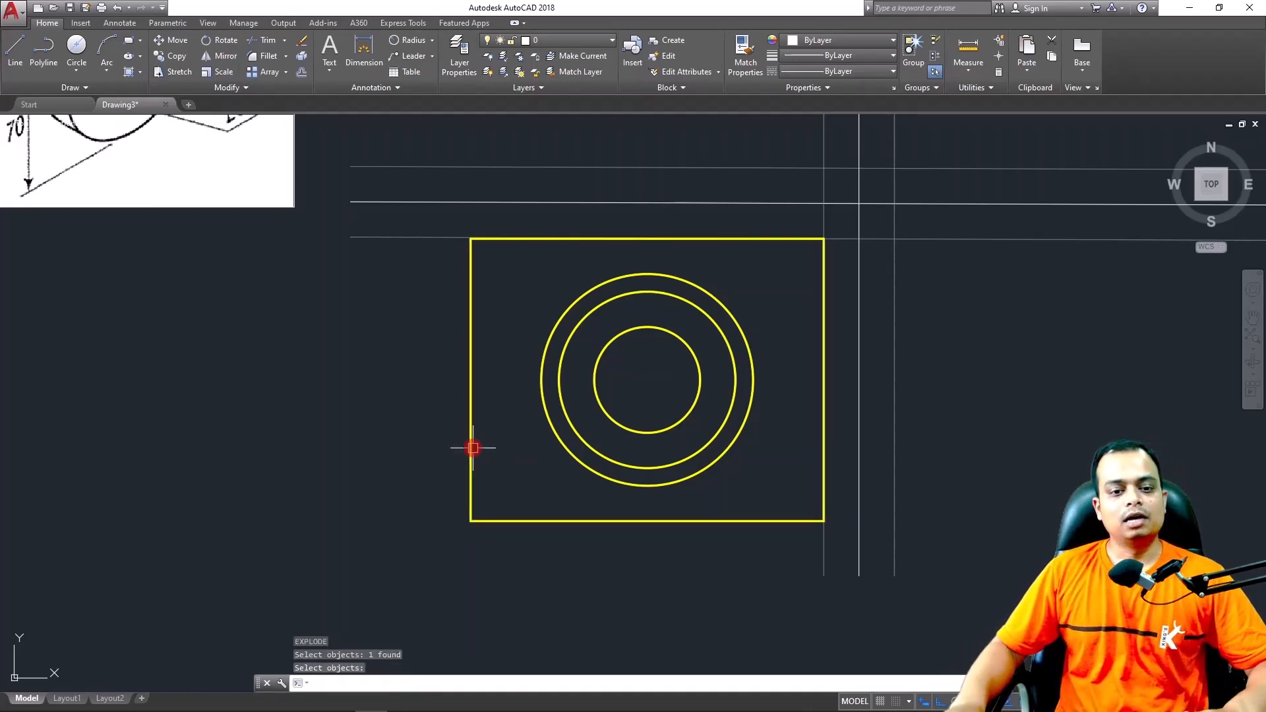
Check that the edges of the exploded rectangle can be selected individually
click(471, 446)
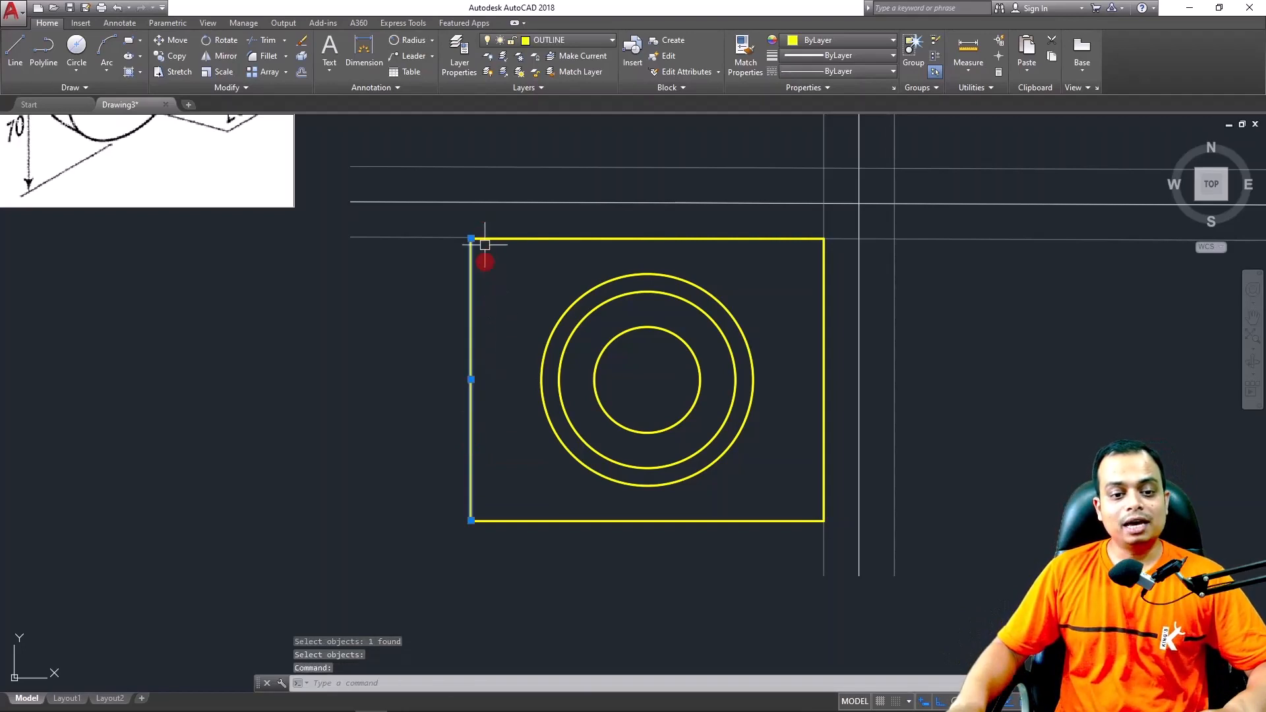
click(538, 244)
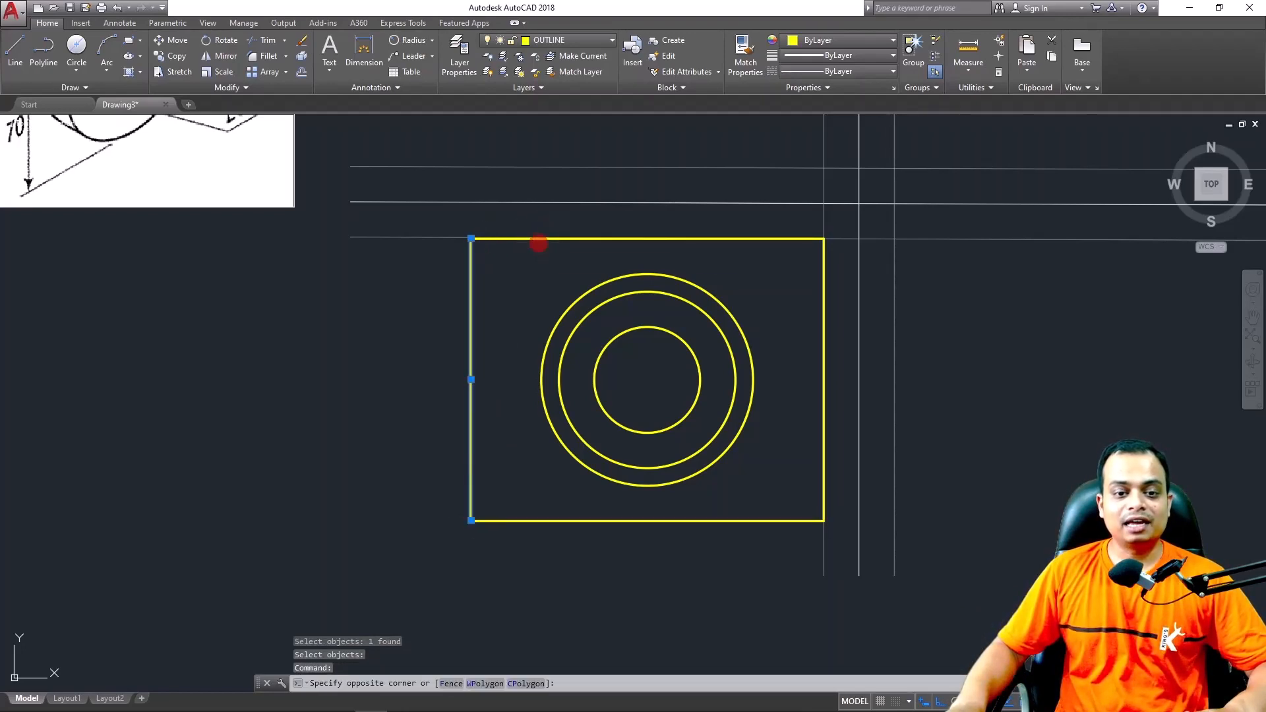
key(Escape)
click(538, 240)
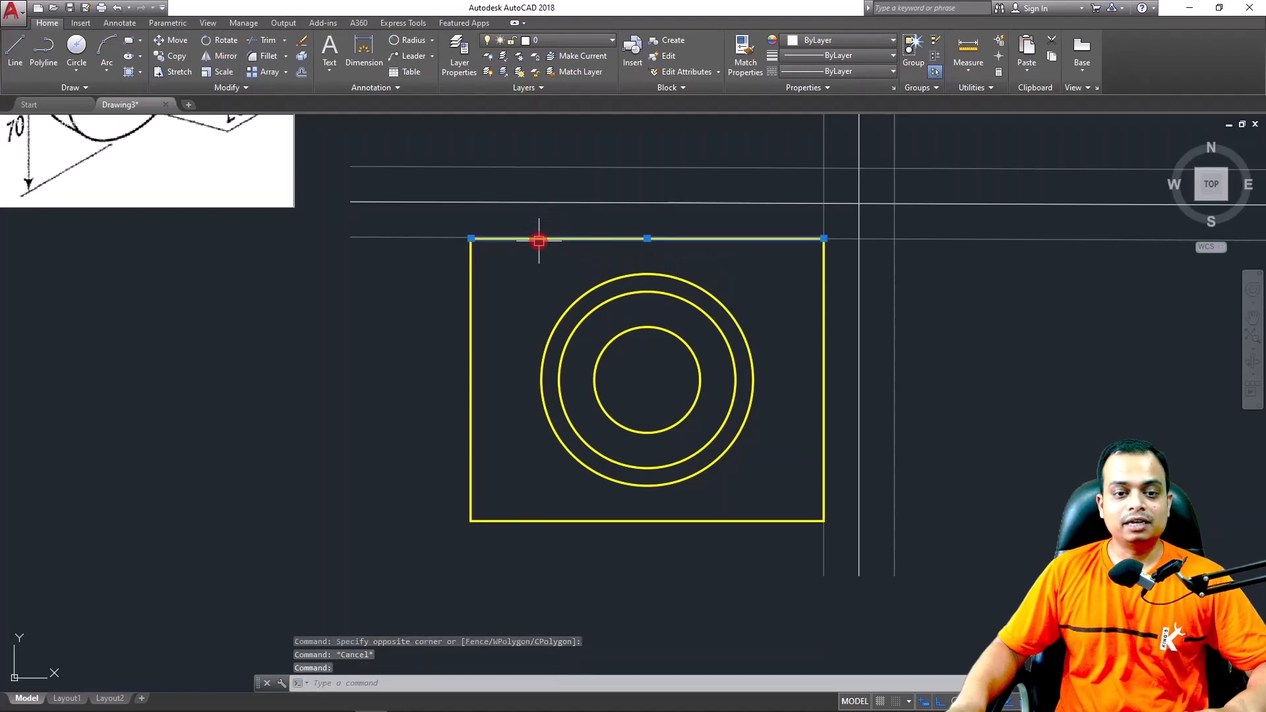
click(823, 306)
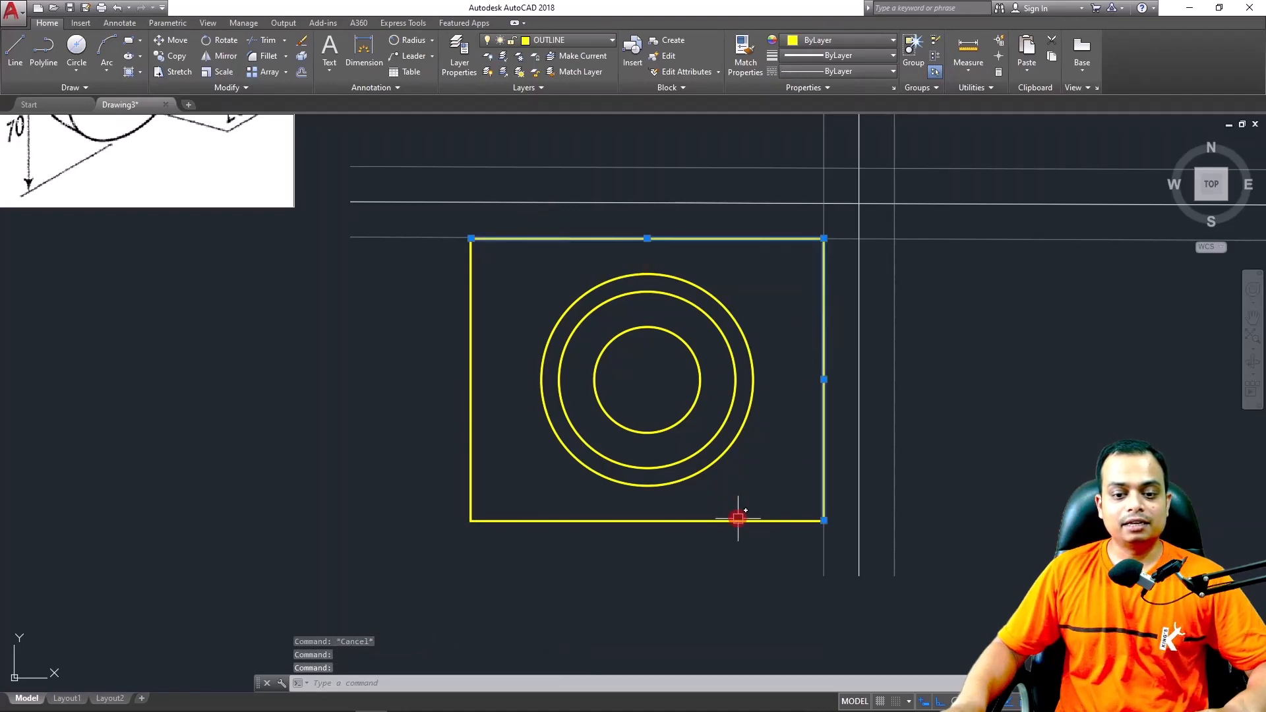
key(Escape)
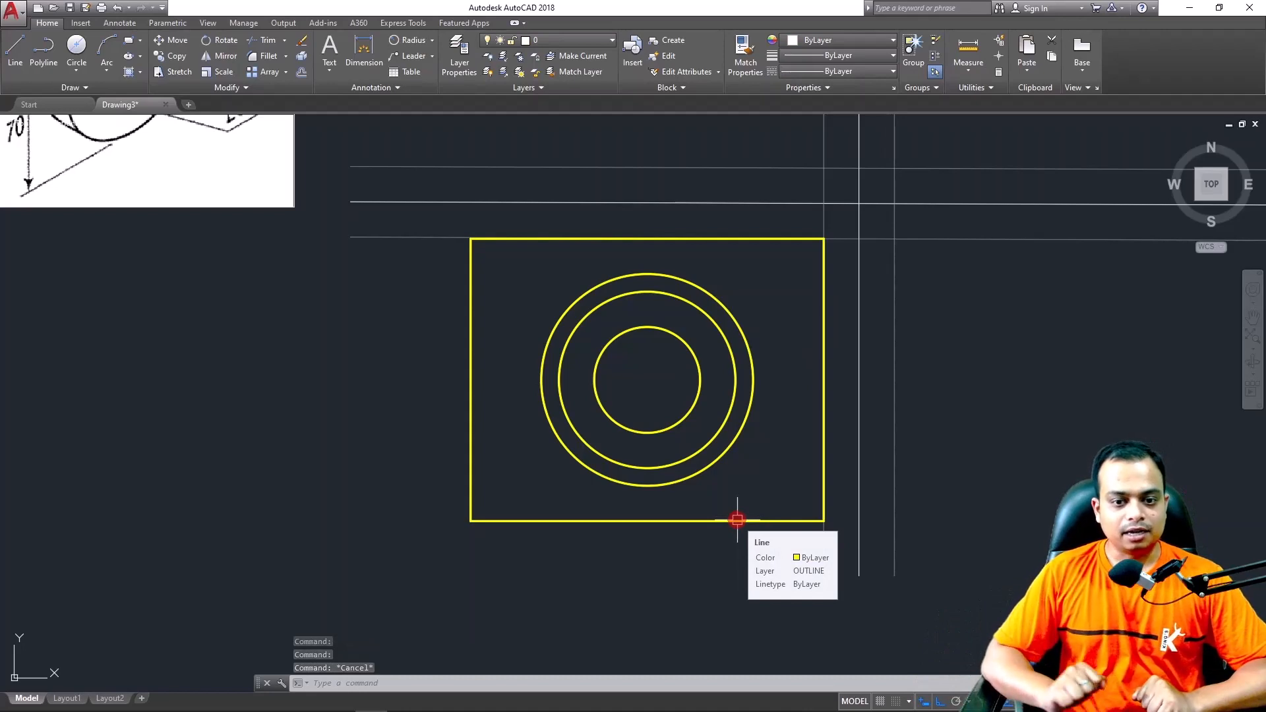
Offset the left and right edges of the top view's rectangle inward by 15
middle_drag(256, 360, 494, 547)
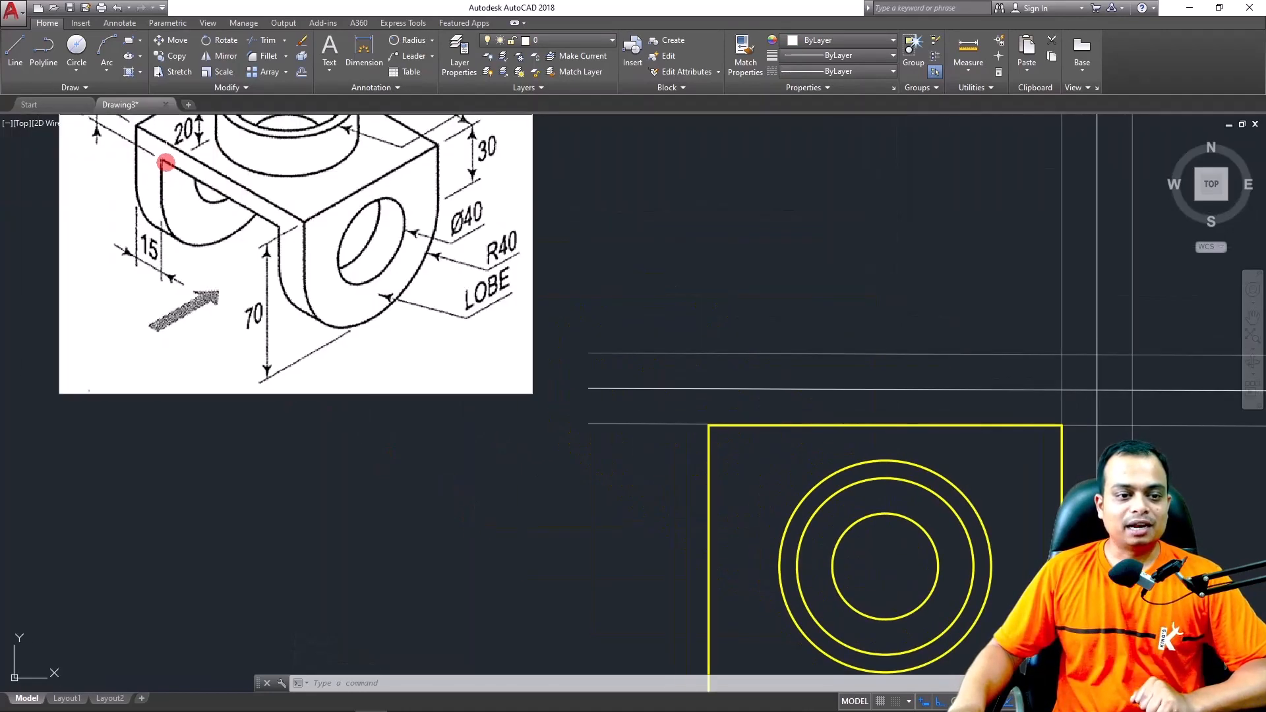
click(165, 161)
key(Escape)
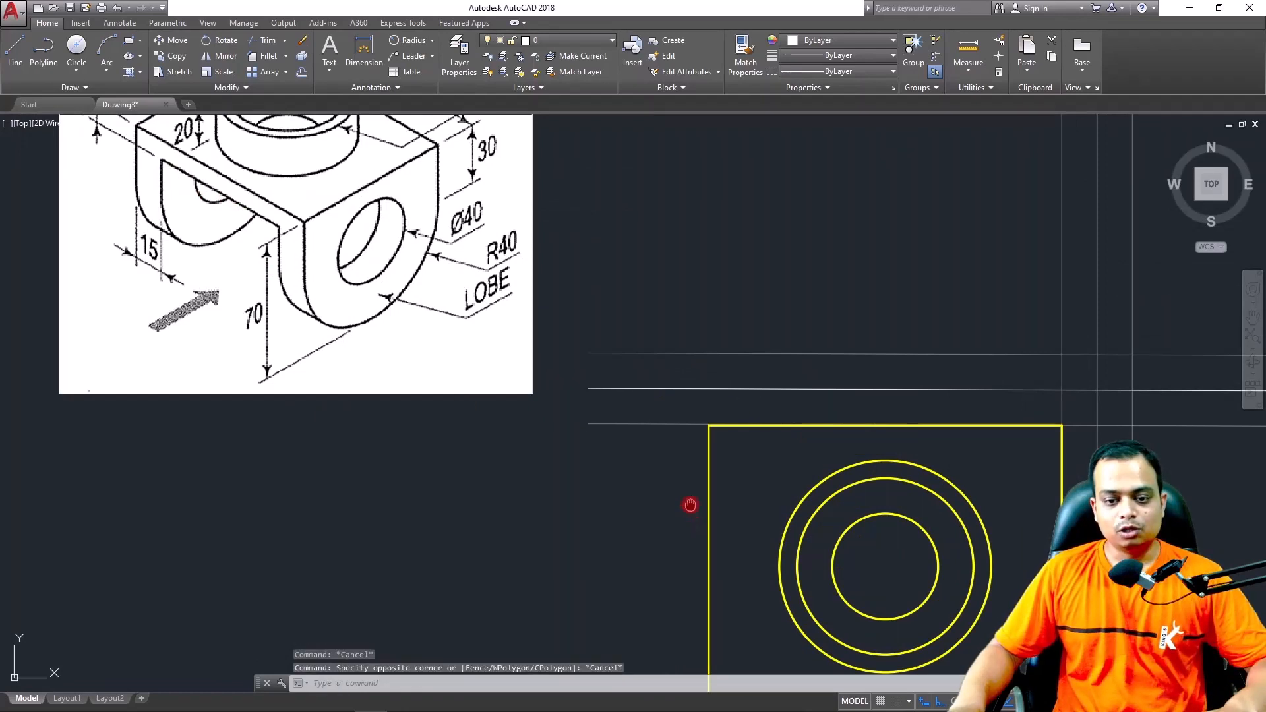
middle_drag(689, 504, 520, 404)
text(o)
key(Return)
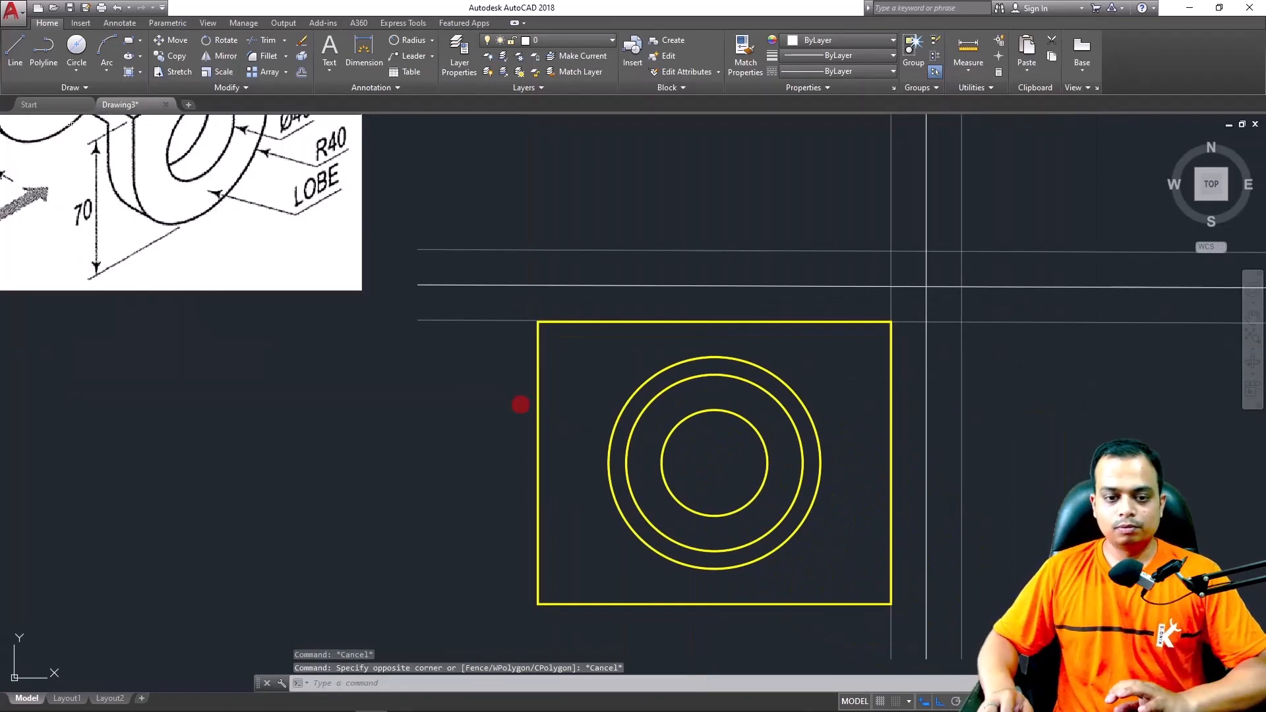
text(15)
key(Return)
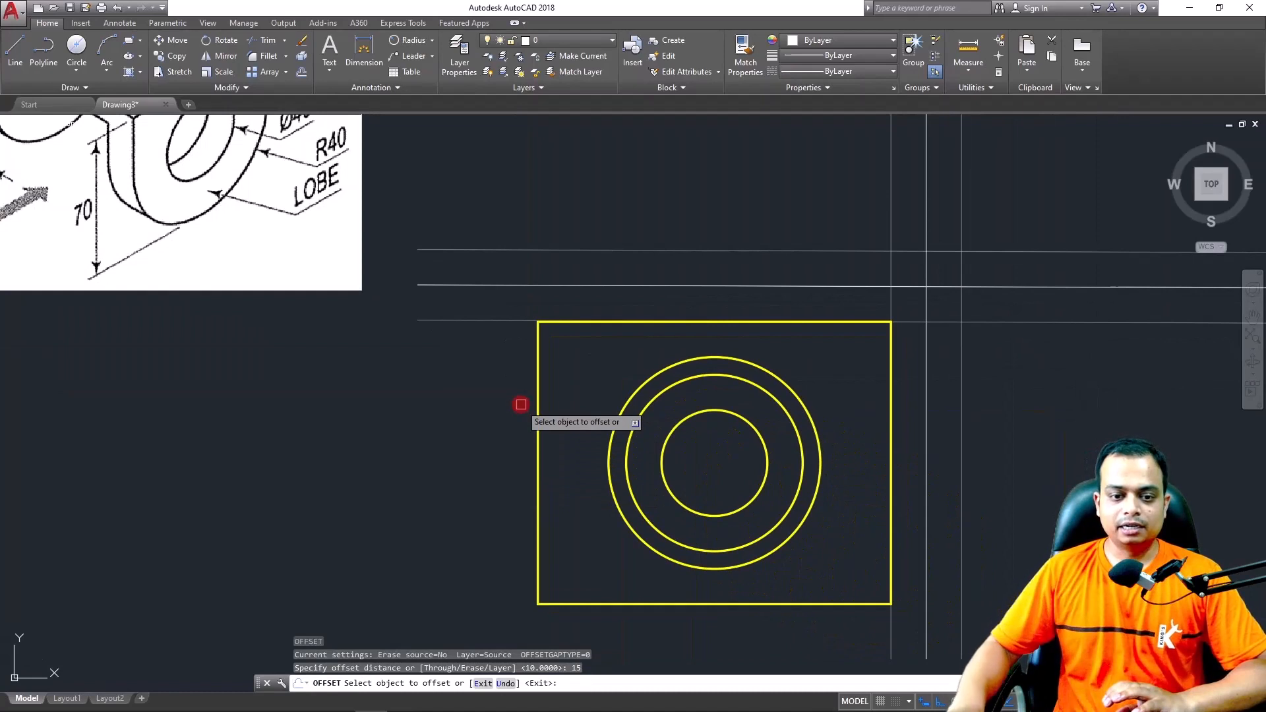
click(540, 405)
click(554, 403)
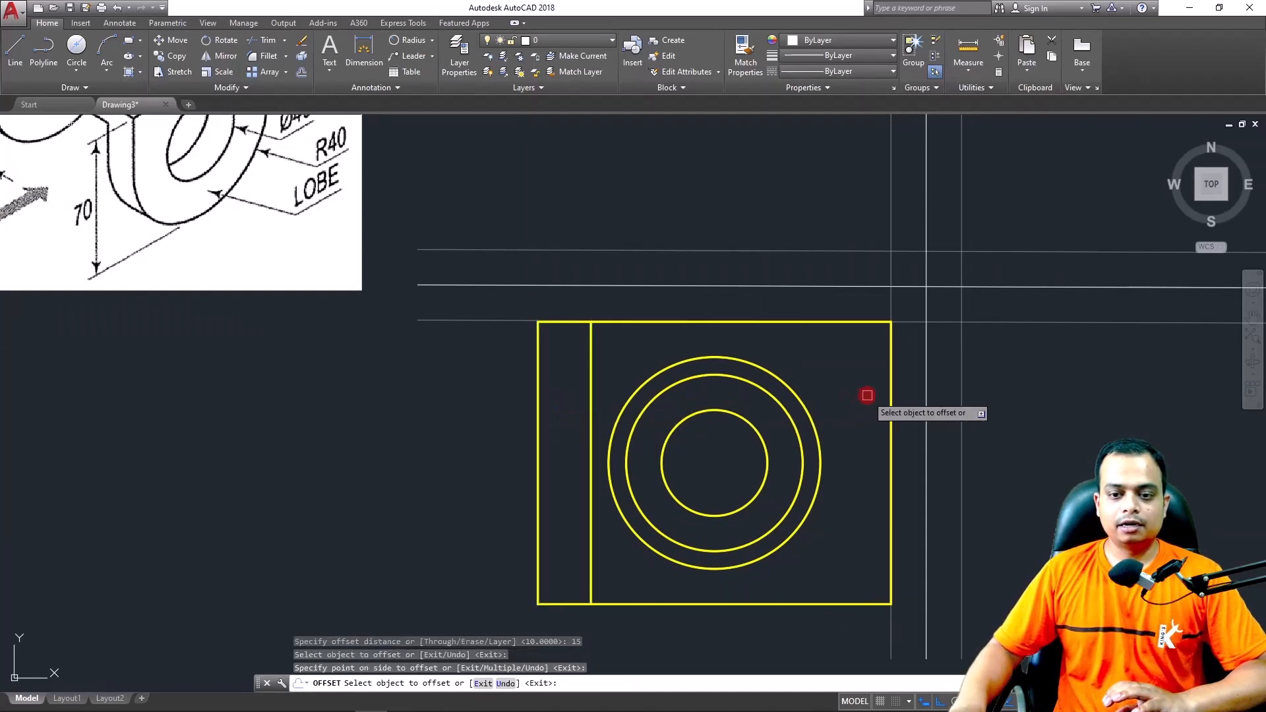
click(892, 398)
click(854, 403)
key(Escape)
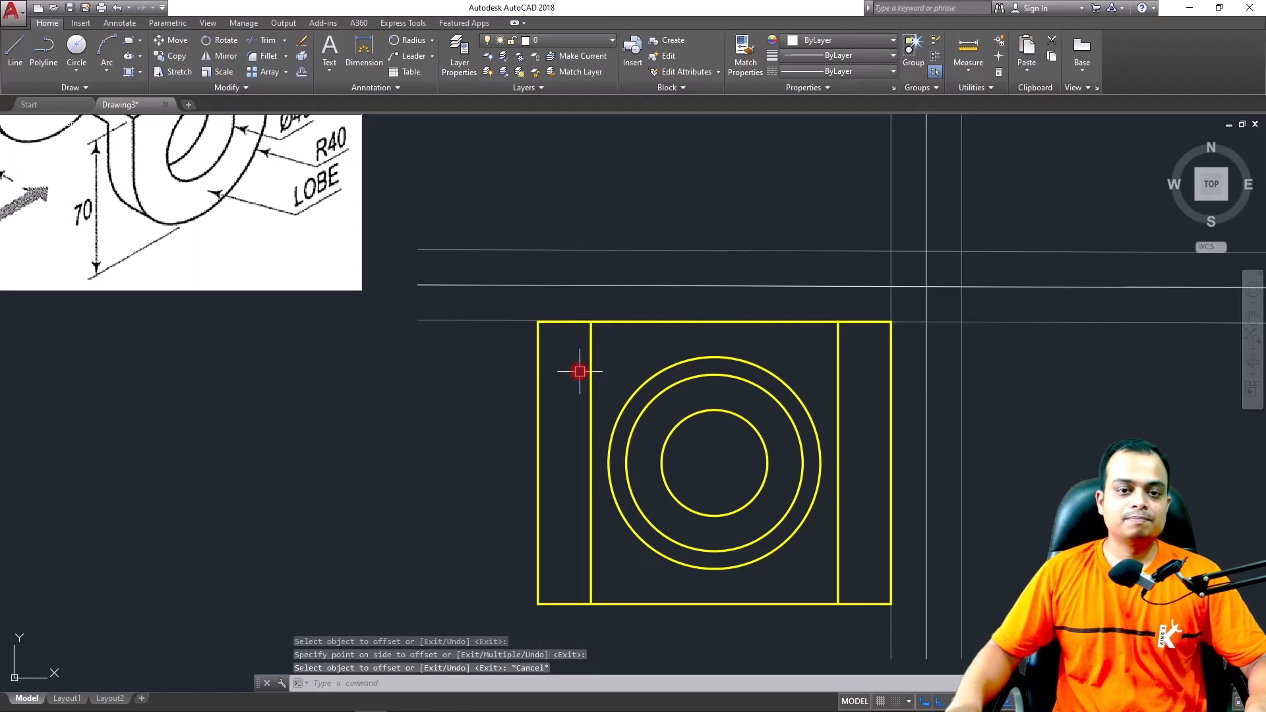
key(Escape)
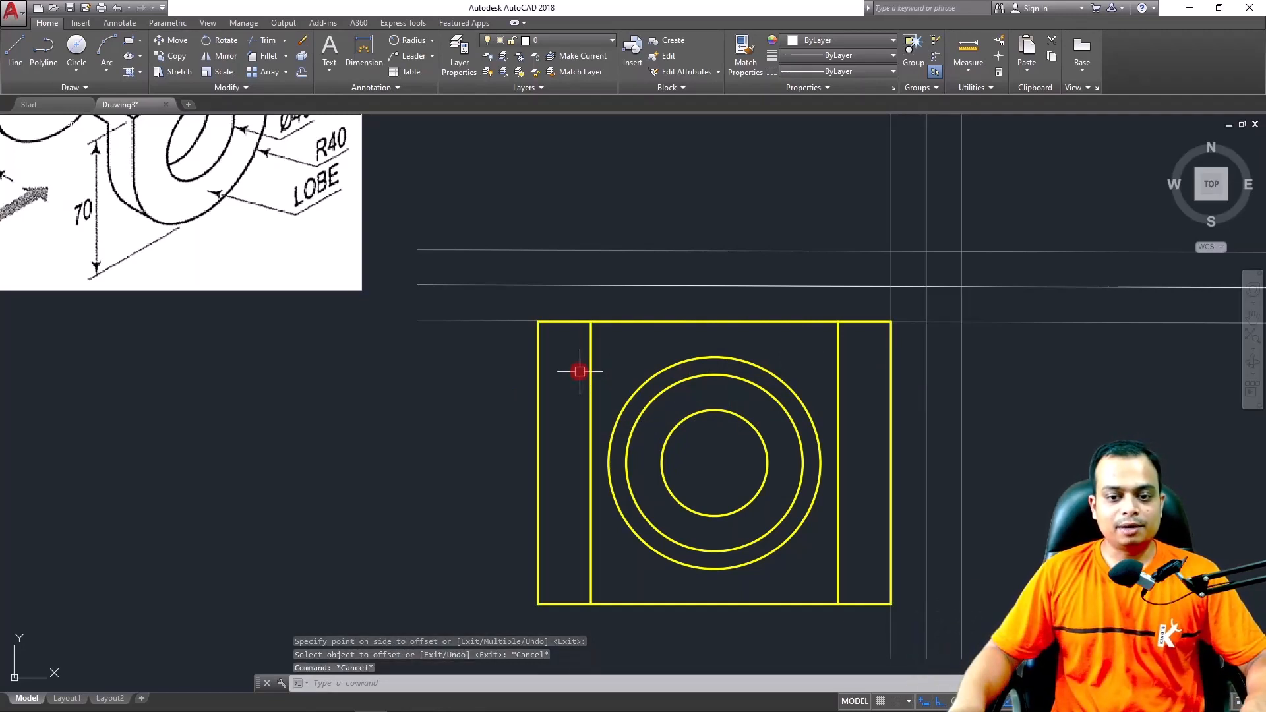
Create a new layer named HIDDEN and set its colour to yellow
scroll(580, 371, down, 2)
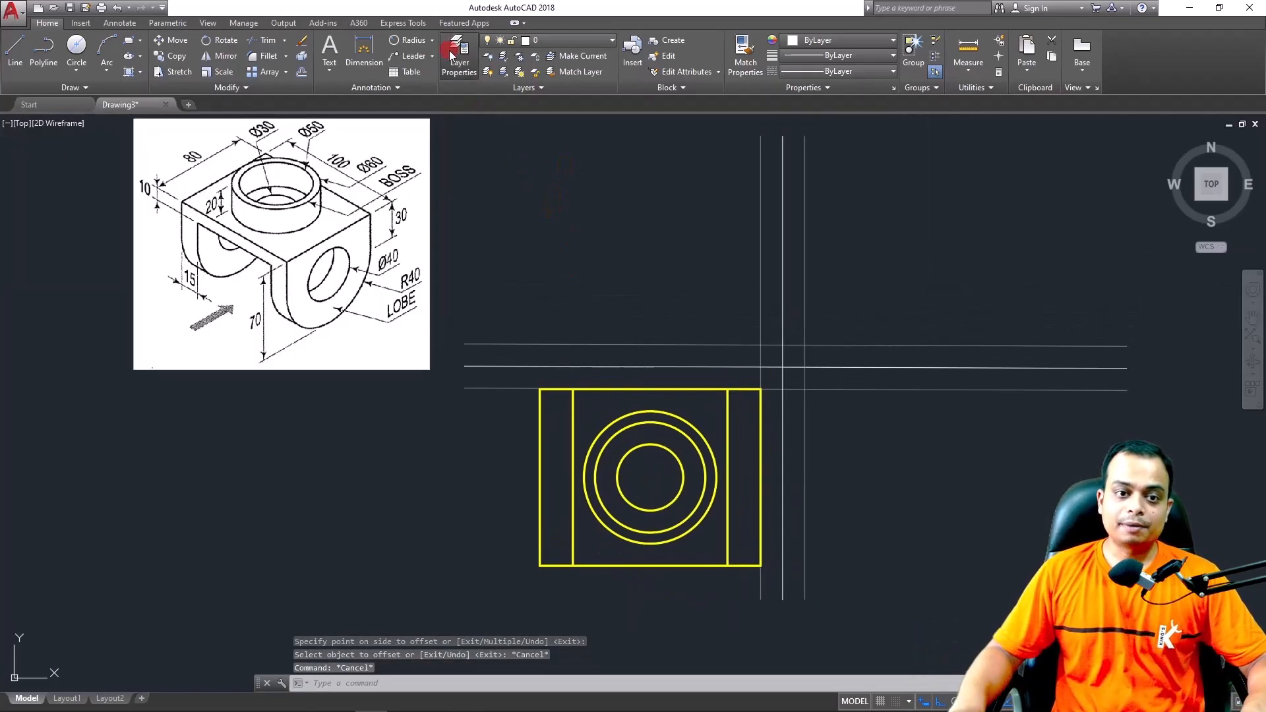
click(449, 50)
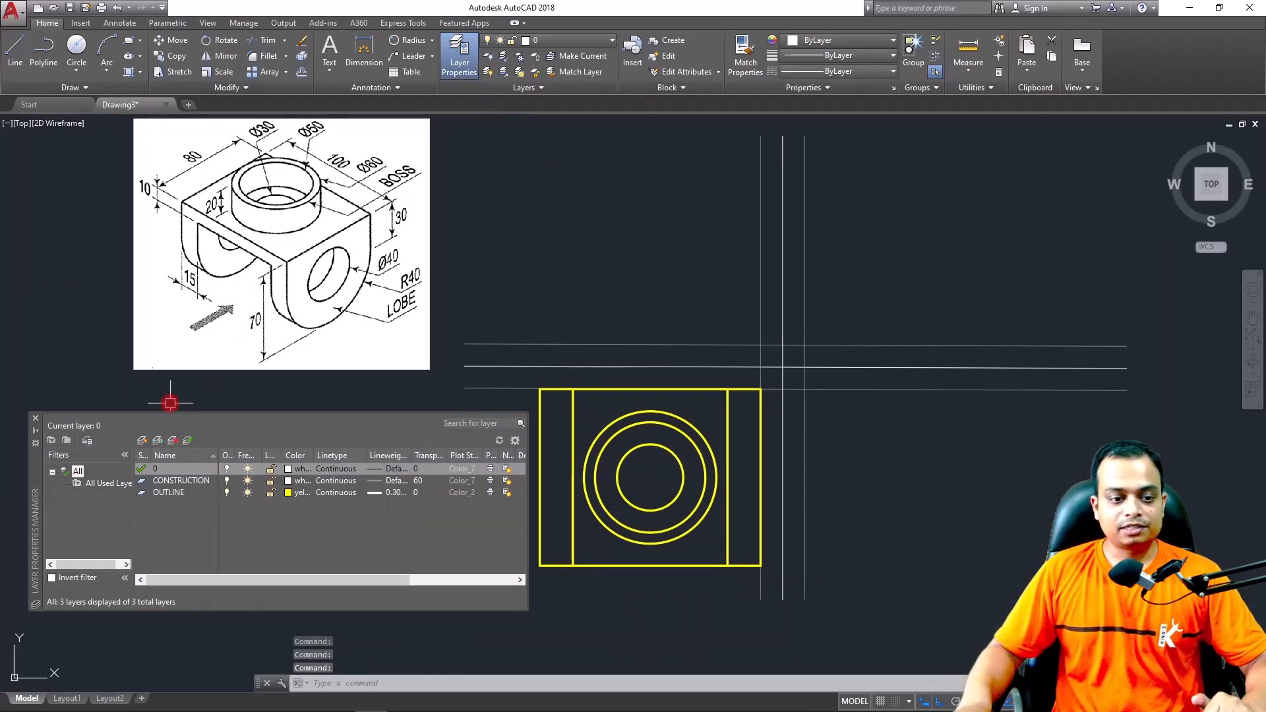
click(142, 441)
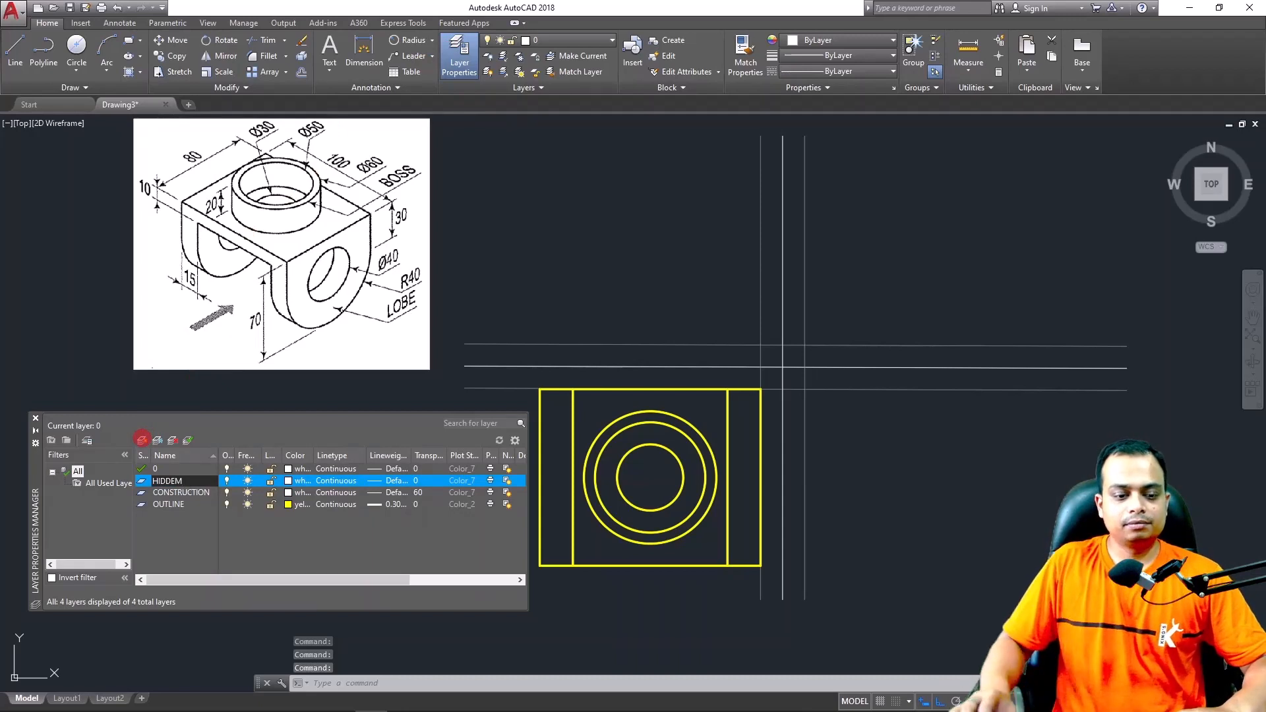
click(288, 481)
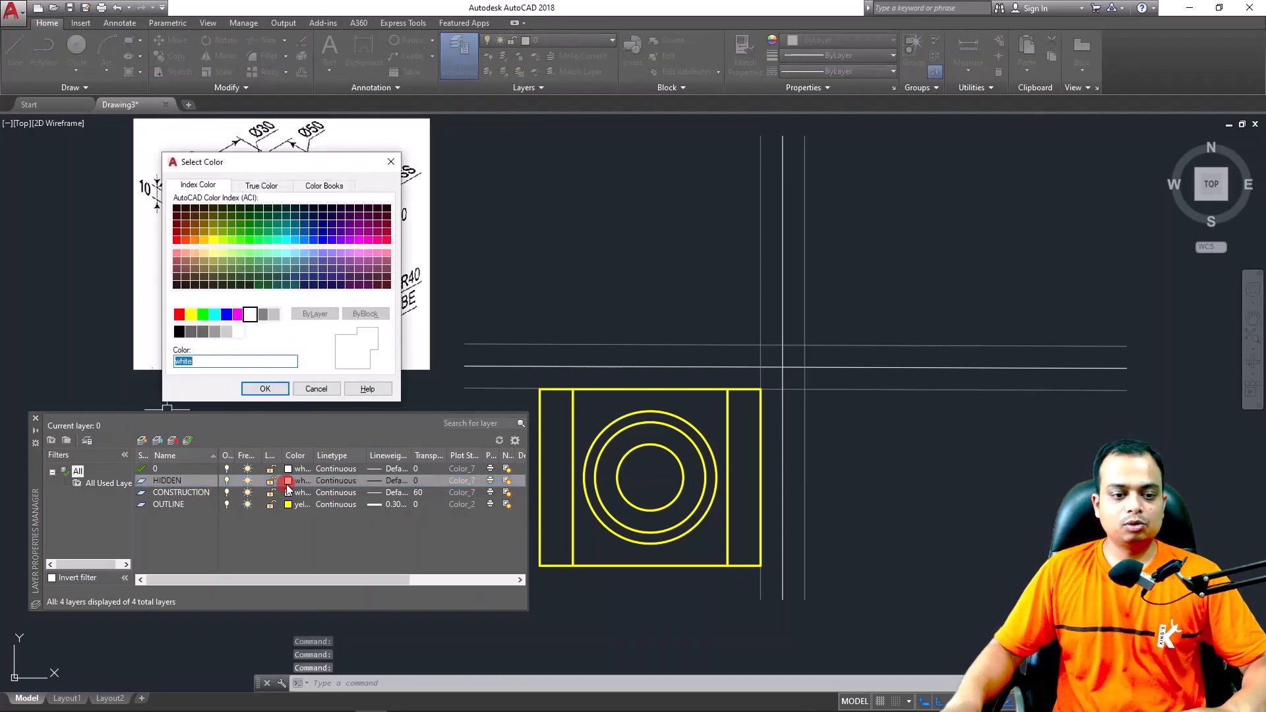
click(203, 314)
click(191, 314)
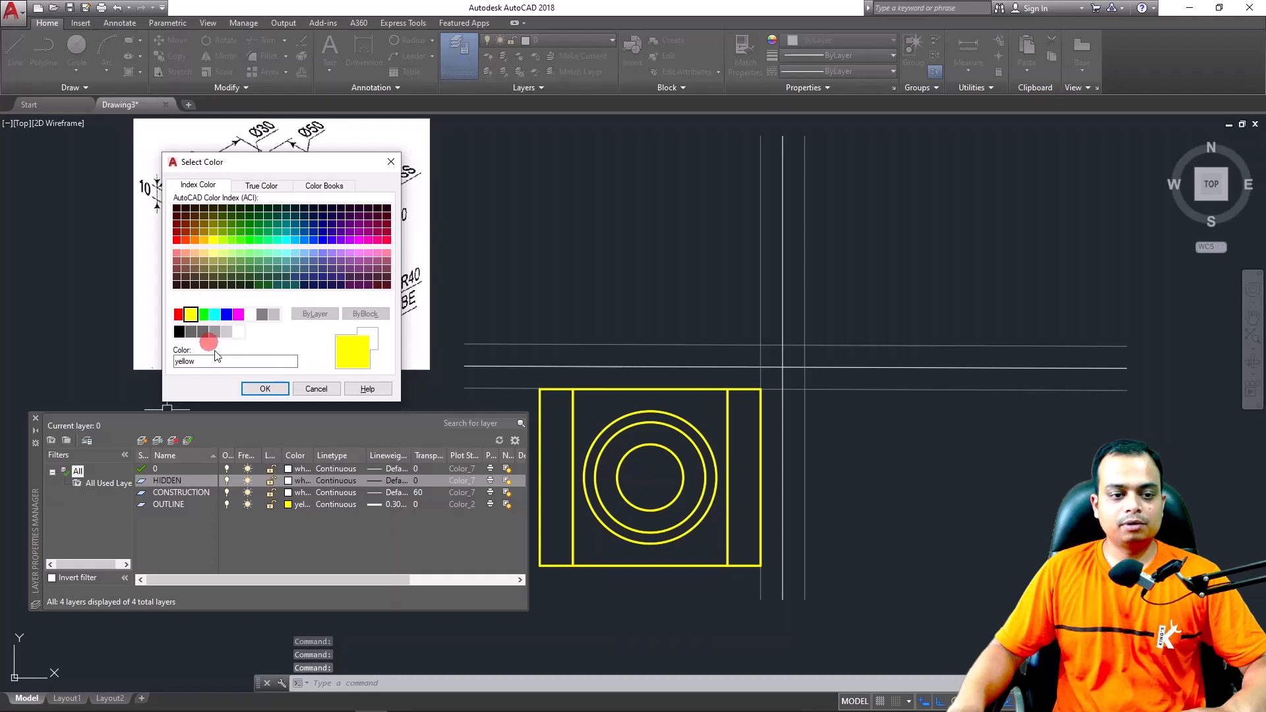
click(255, 389)
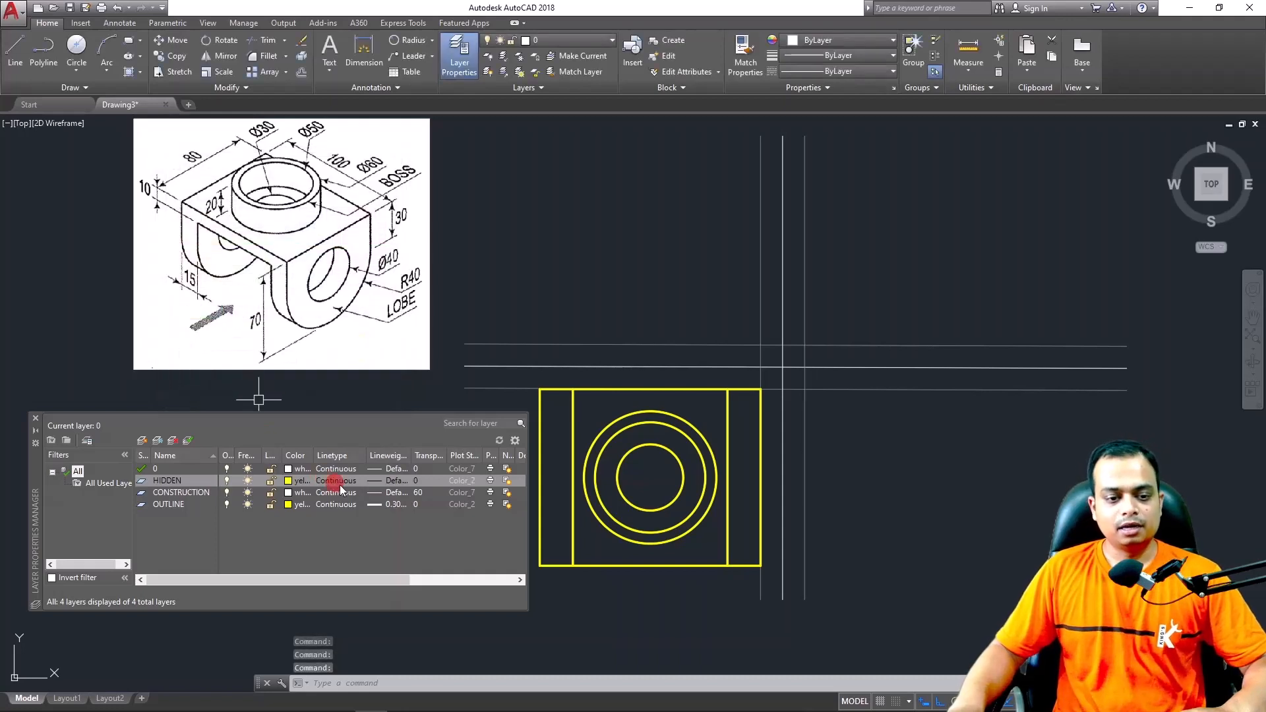
Check which linetypes are loaded and available for the HIDDEN layer
click(415, 482)
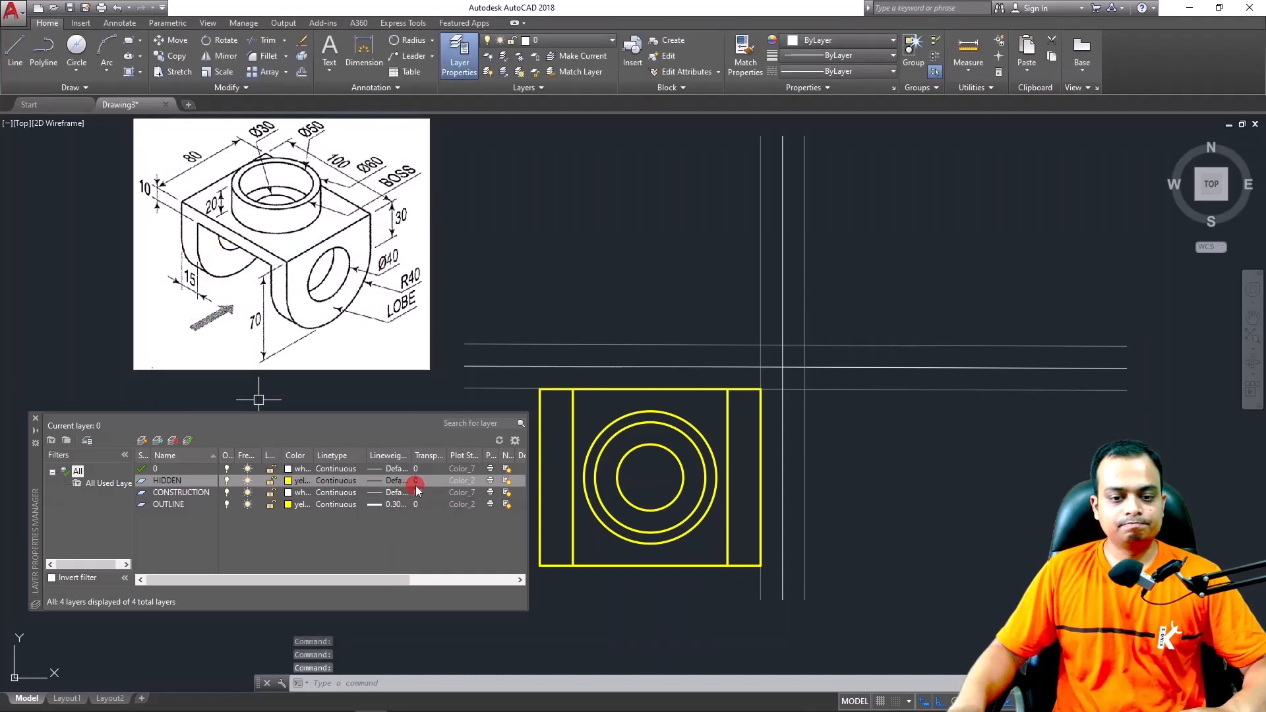
click(327, 480)
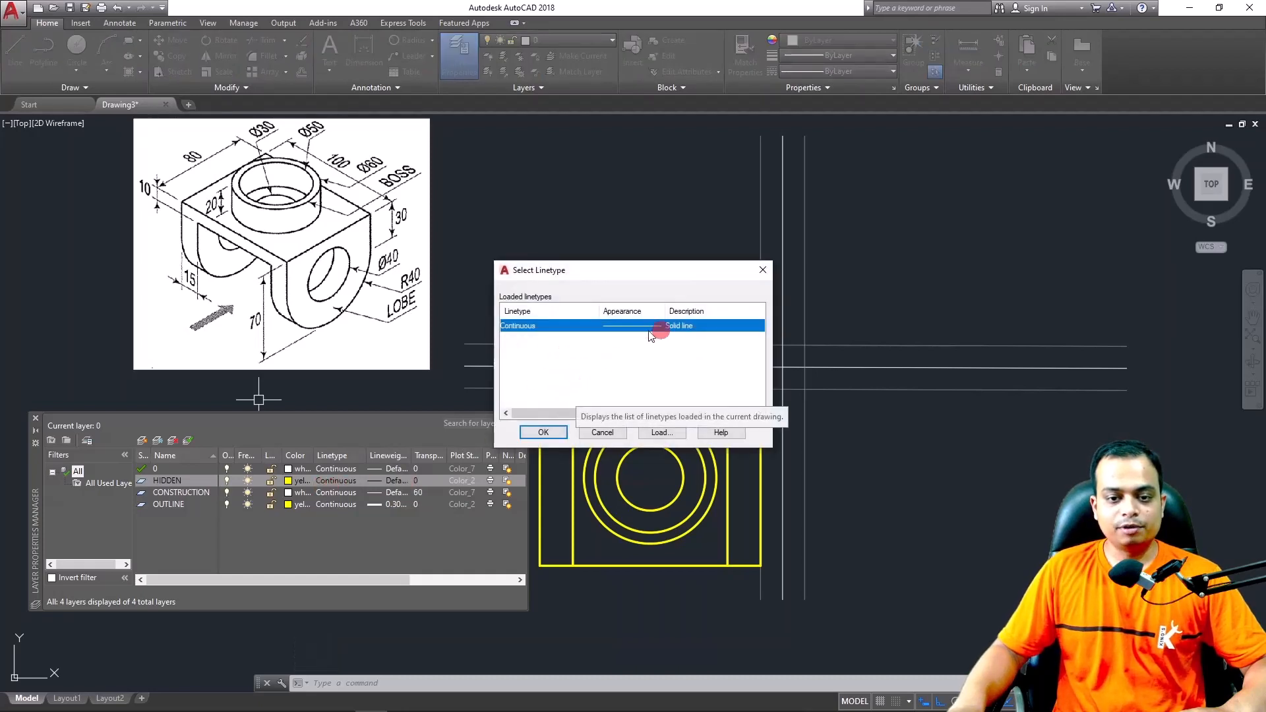
click(543, 432)
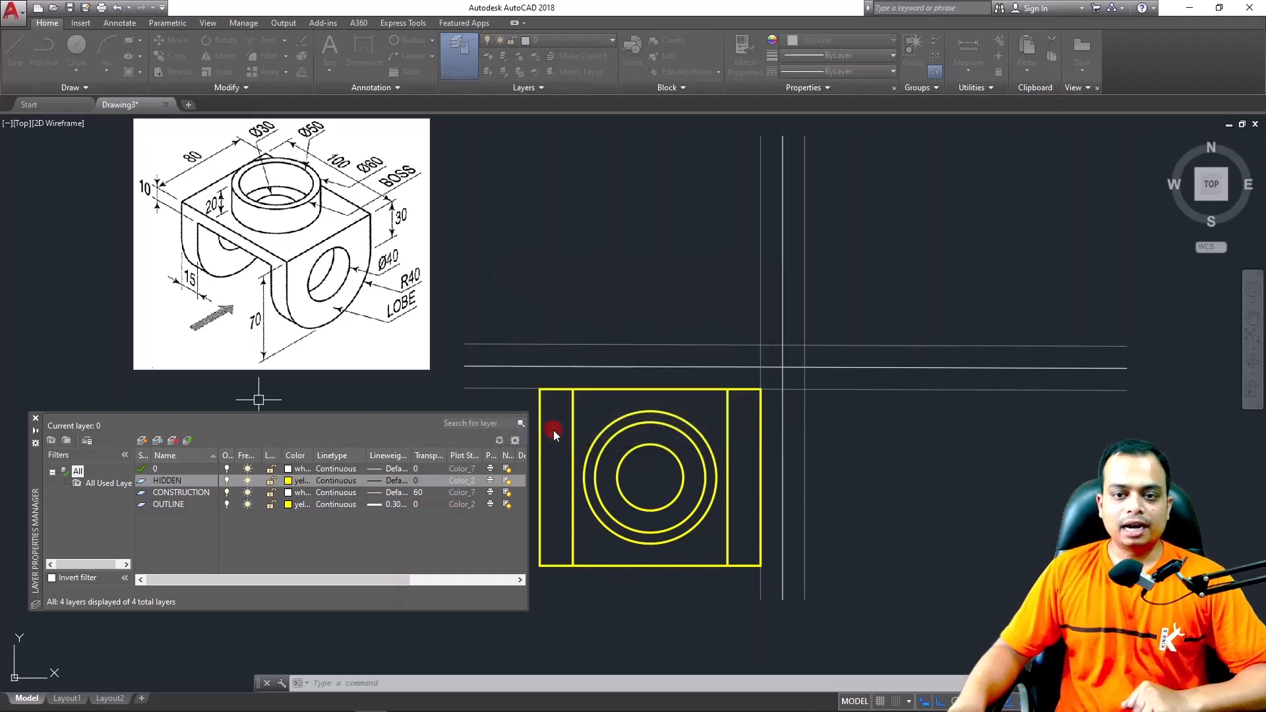
Load all the linetypes available in the acad.lin file into the drawing
click(893, 71)
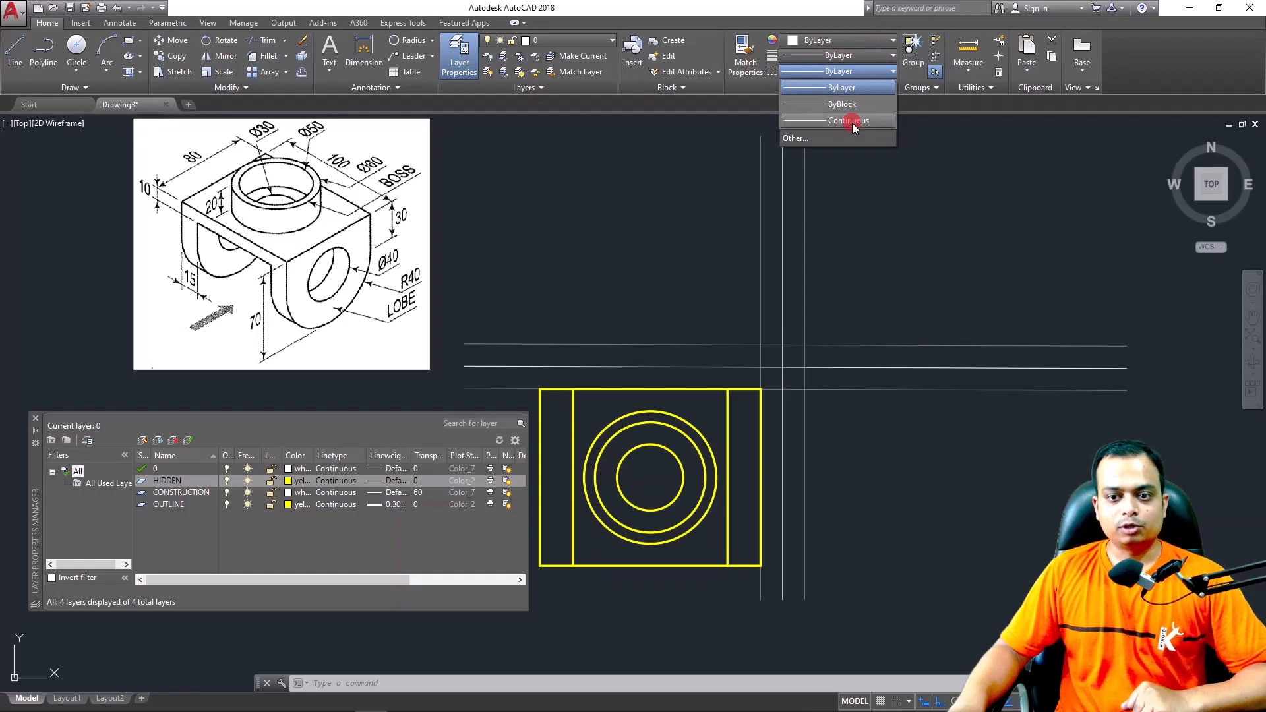
click(810, 141)
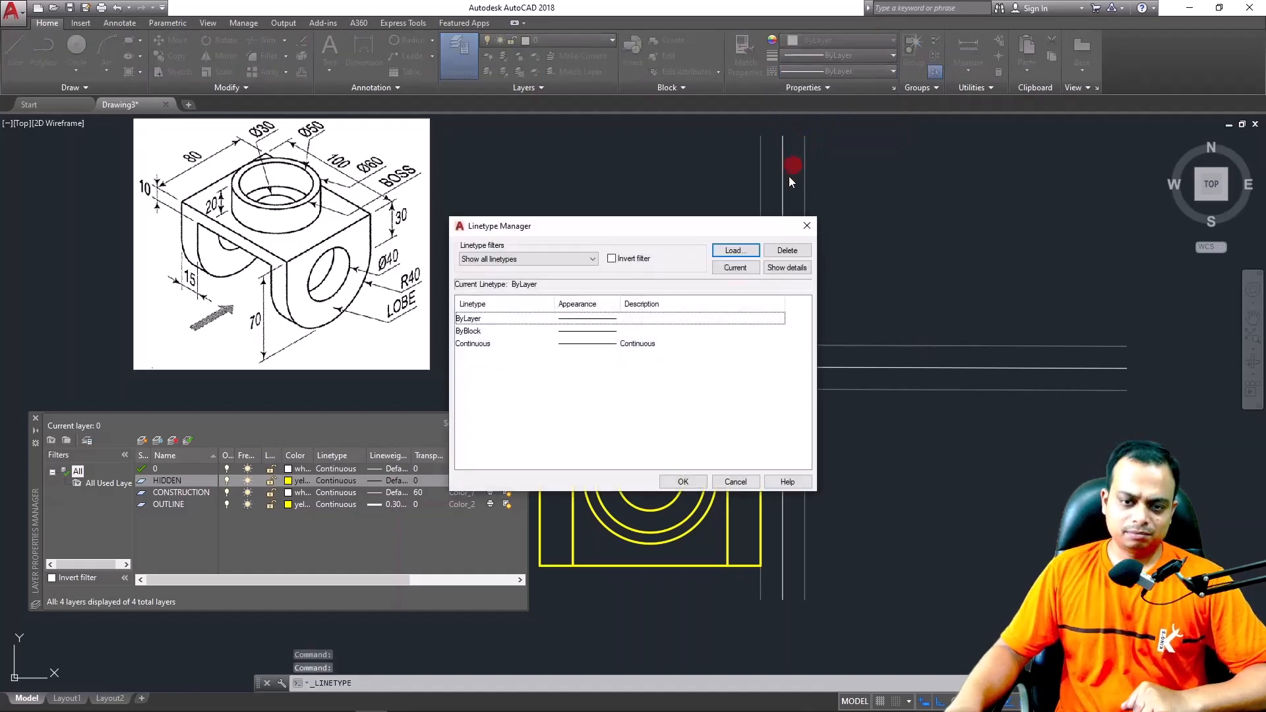
click(747, 251)
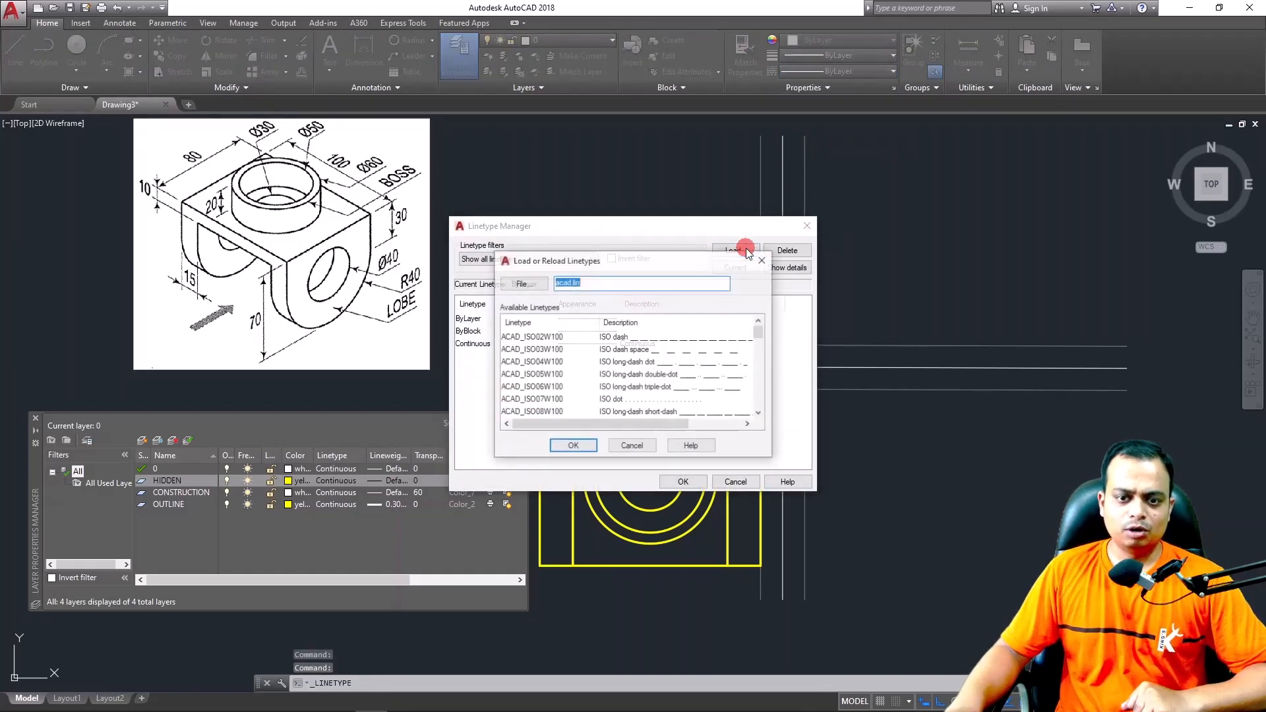
click(623, 350)
key(ctrl+a)
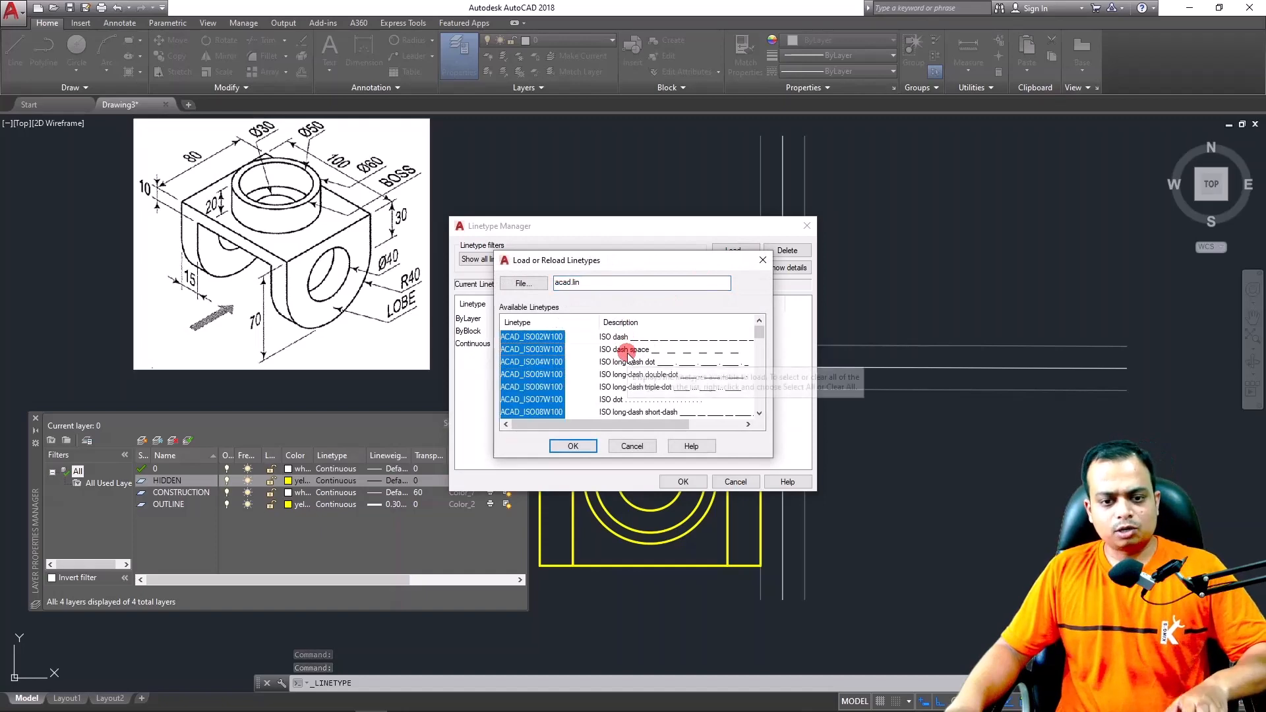
click(571, 446)
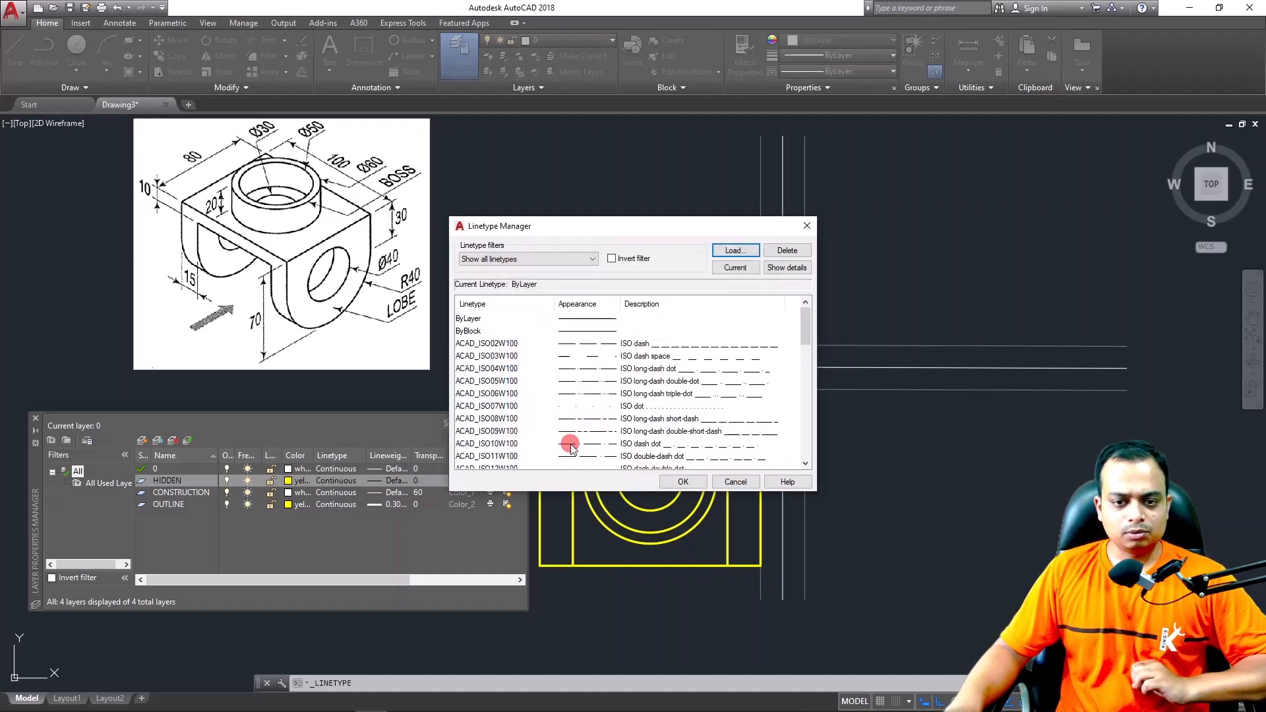
drag(803, 322, 808, 382)
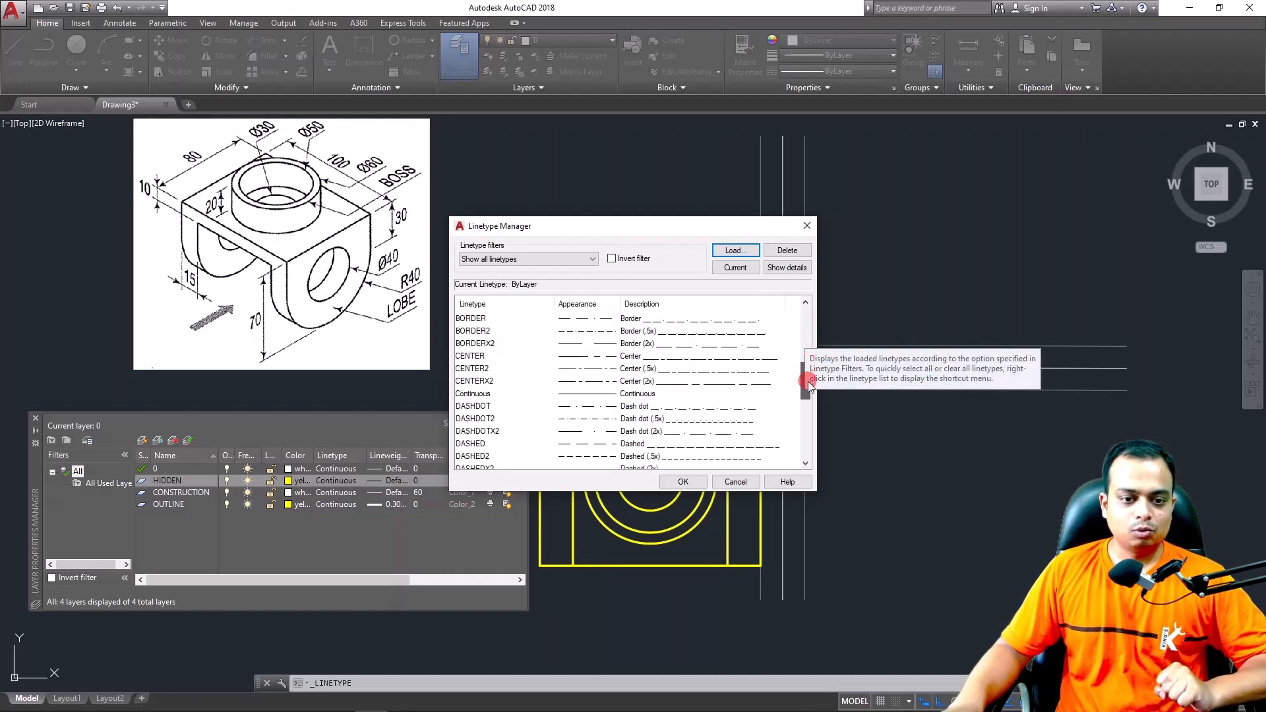
click(479, 444)
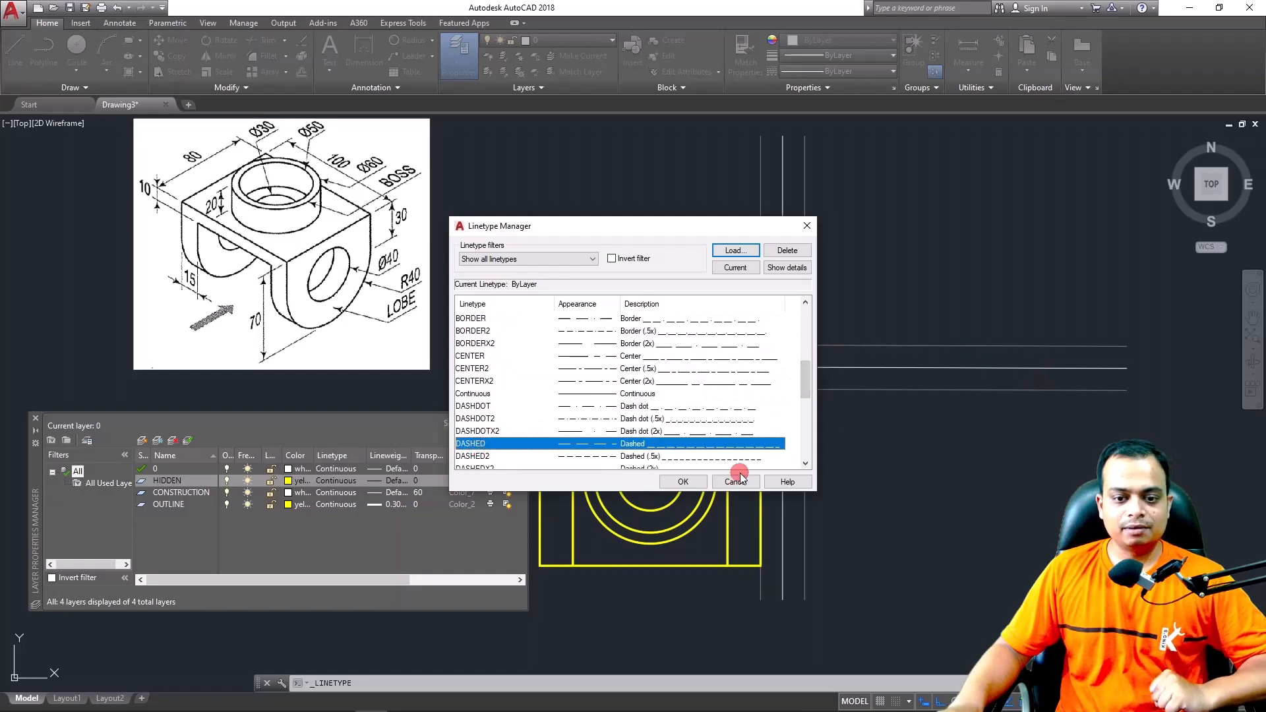
click(681, 482)
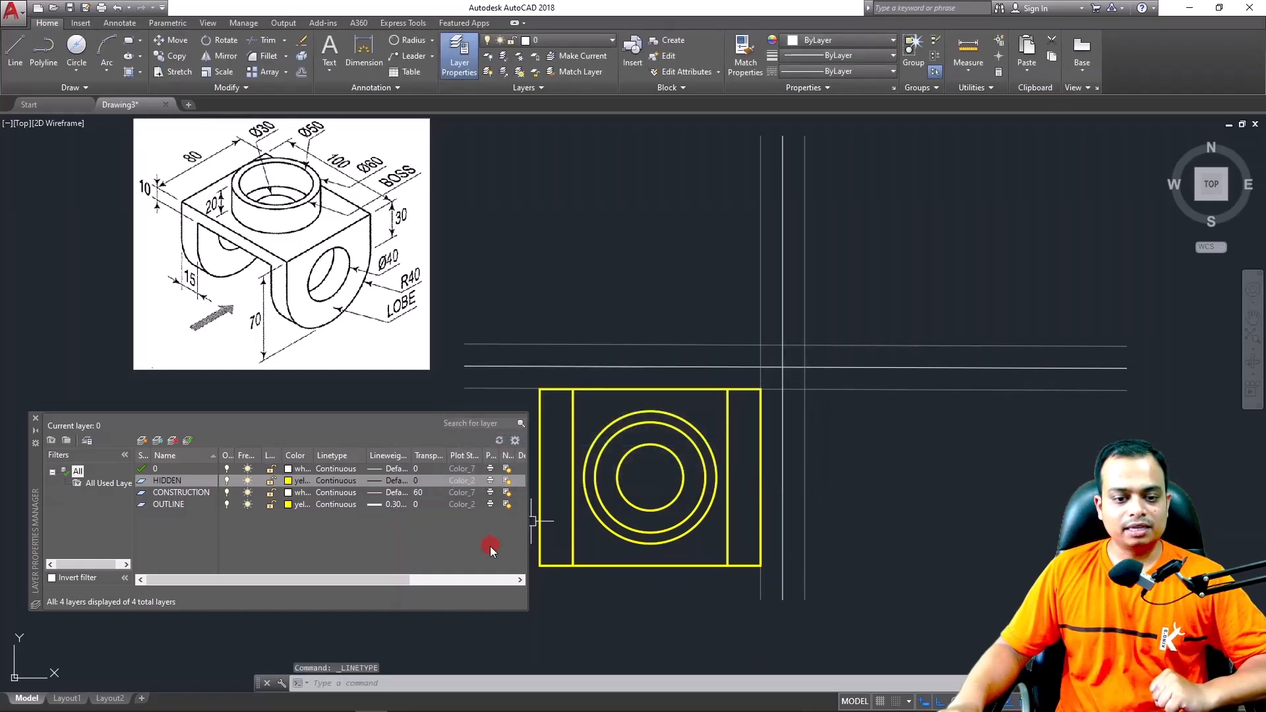
Assign the DASHED linetype to the HIDDEN layer and close the layer manager
click(339, 485)
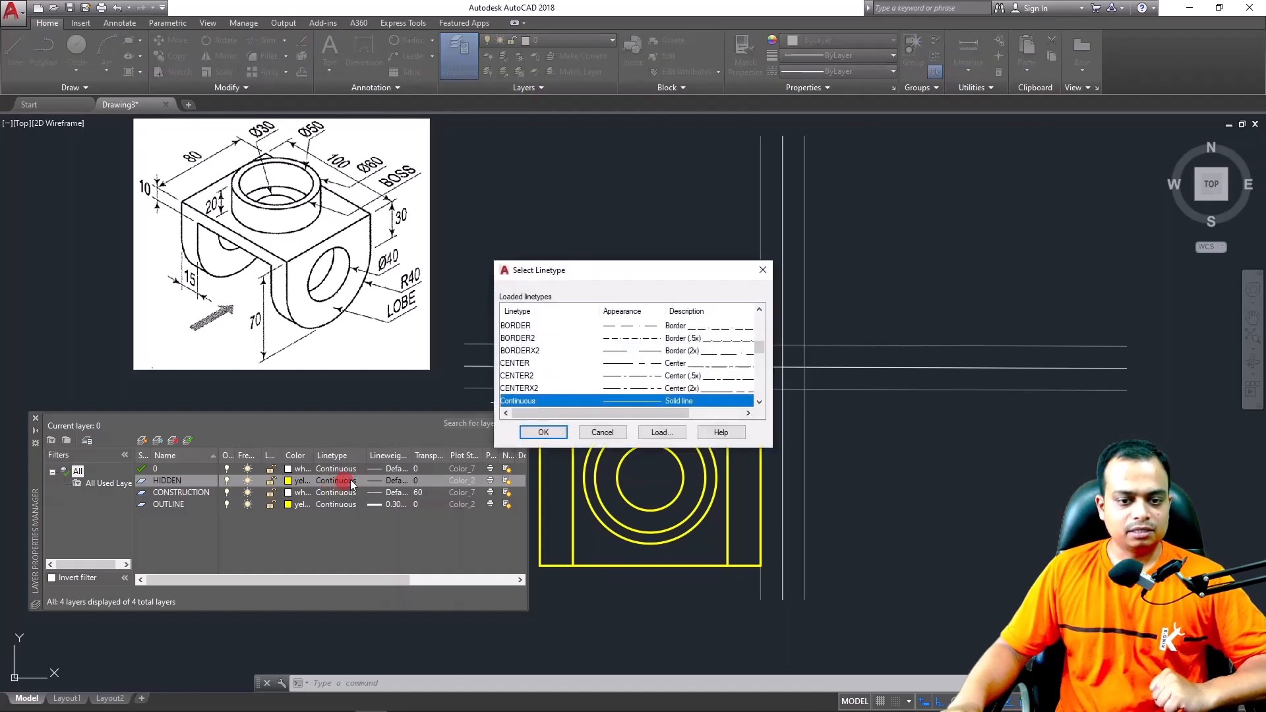
scroll(530, 394, down, 2)
click(521, 375)
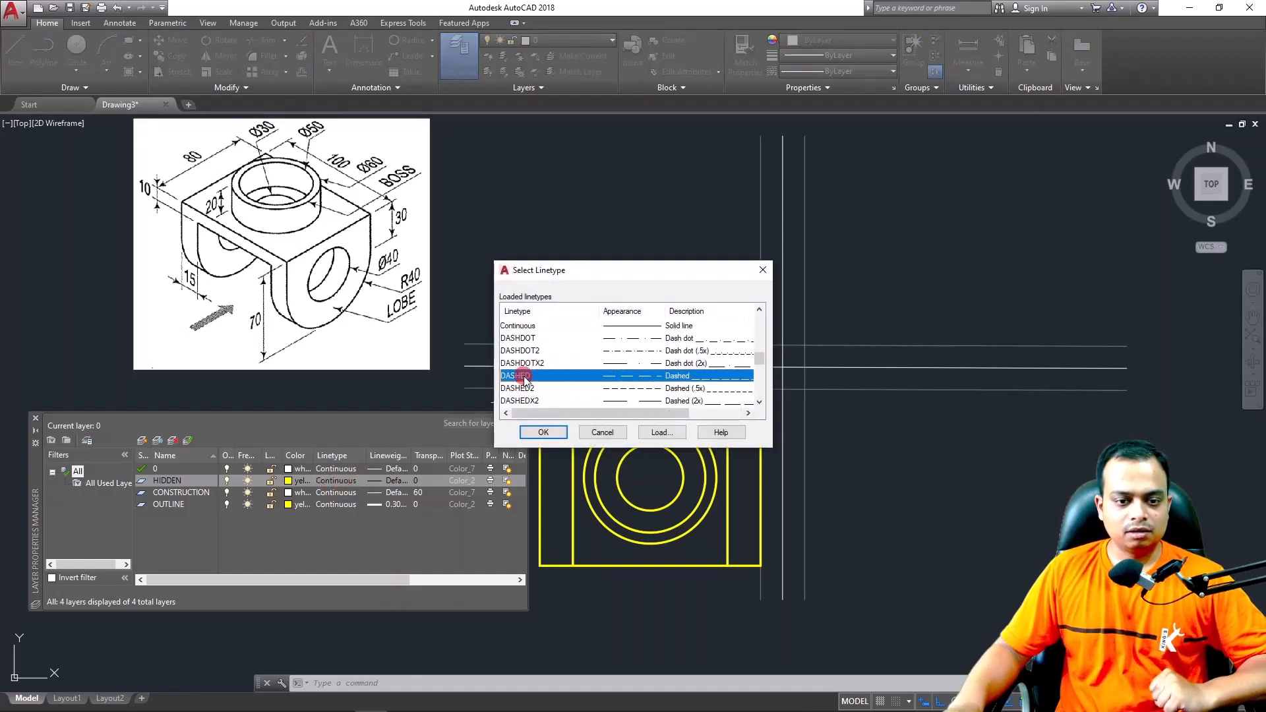
click(539, 433)
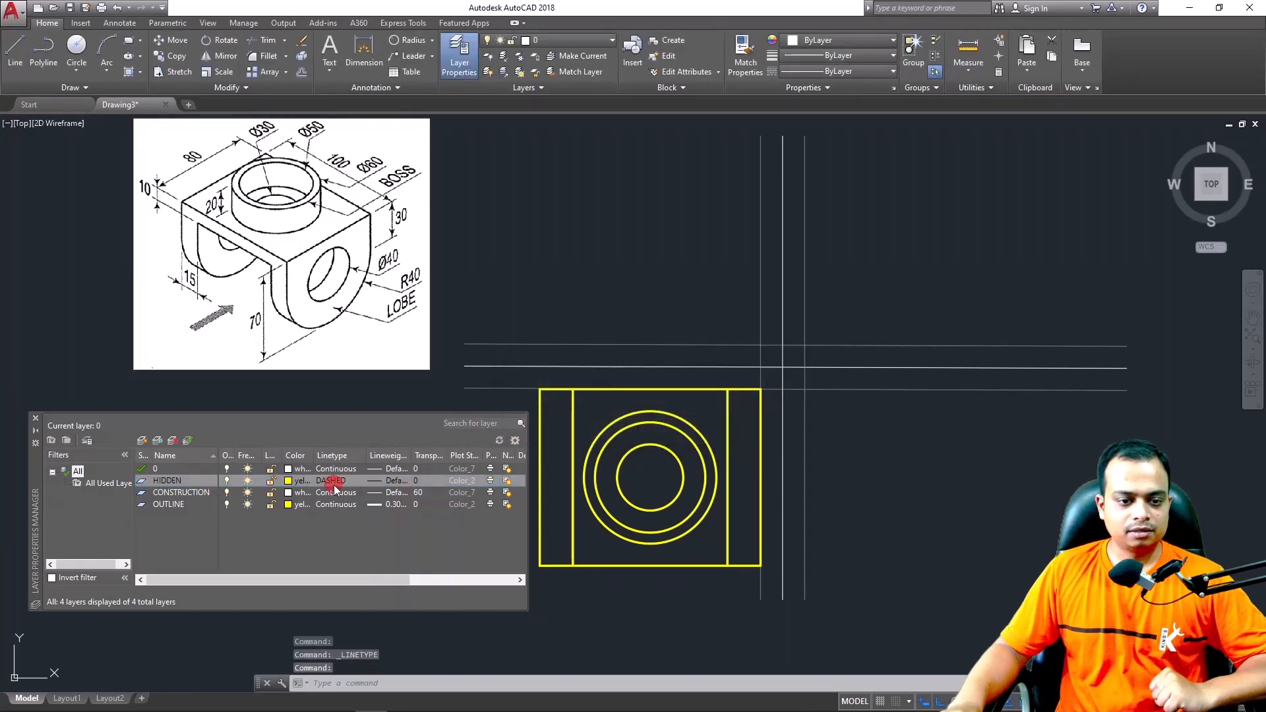
click(36, 419)
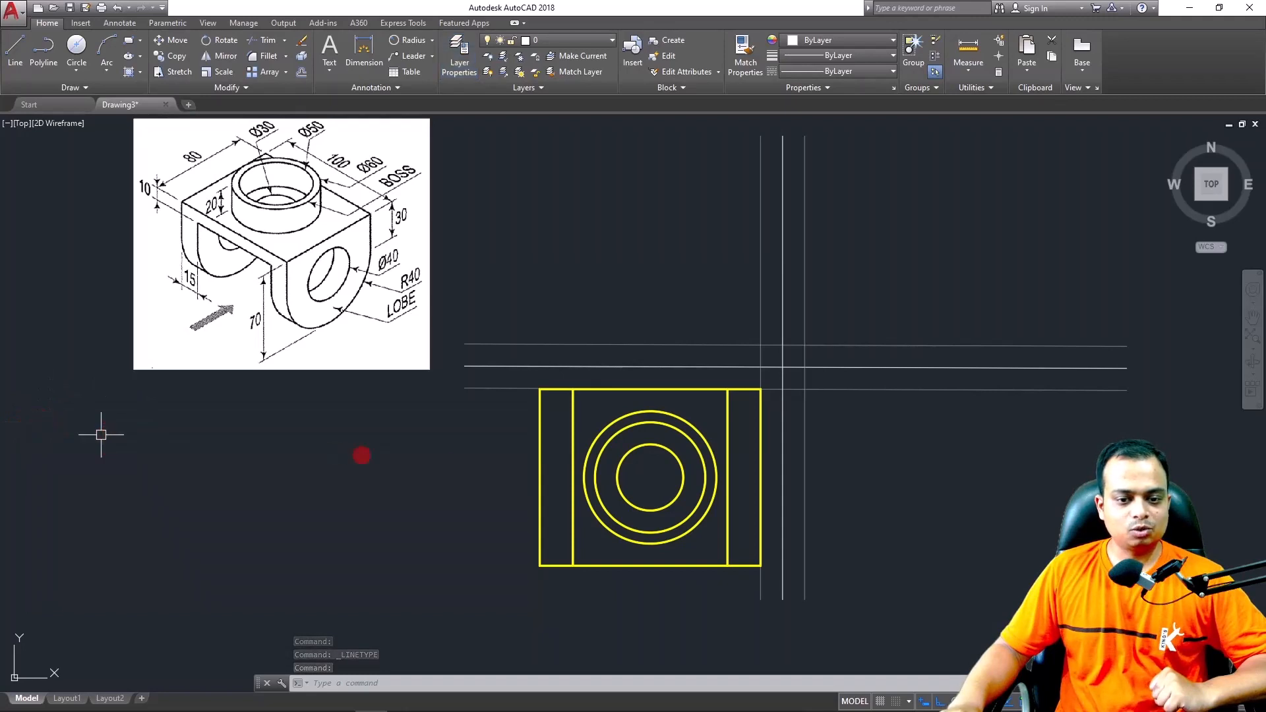
Move the two inner vertical offset lines of the top view to the HIDDEN layer and inspect their dashes
click(574, 435)
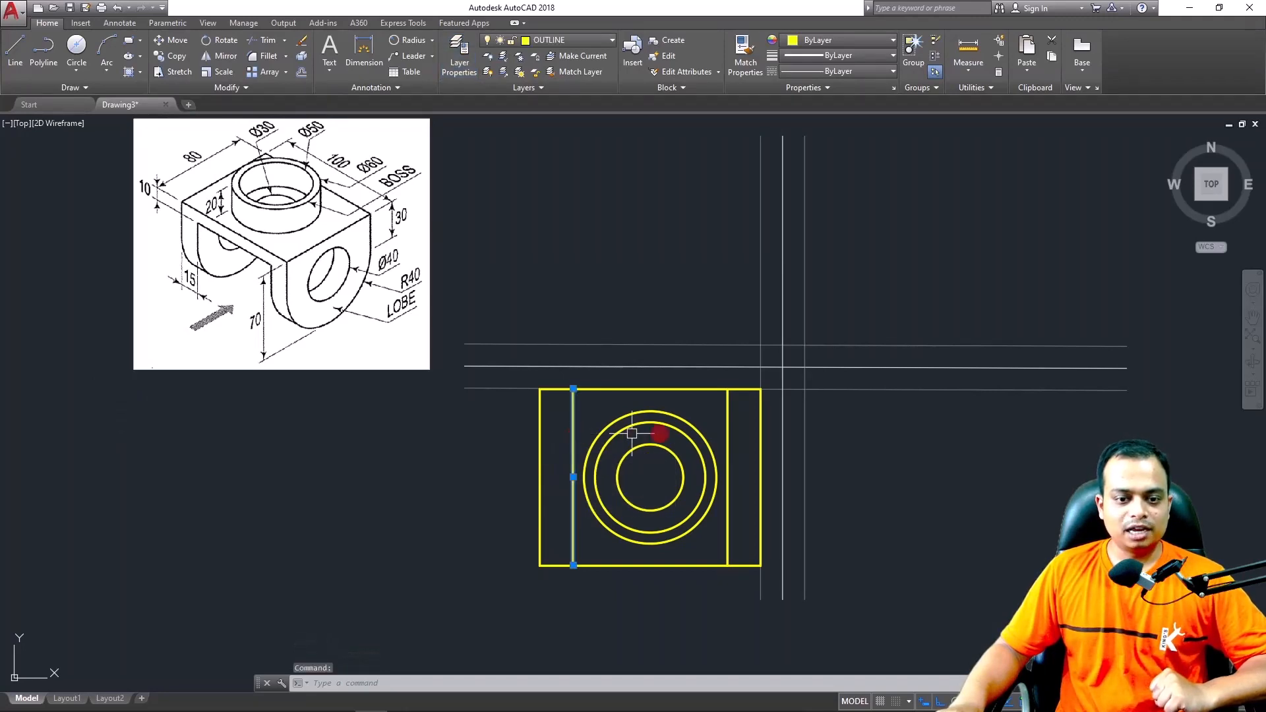
click(729, 429)
click(597, 40)
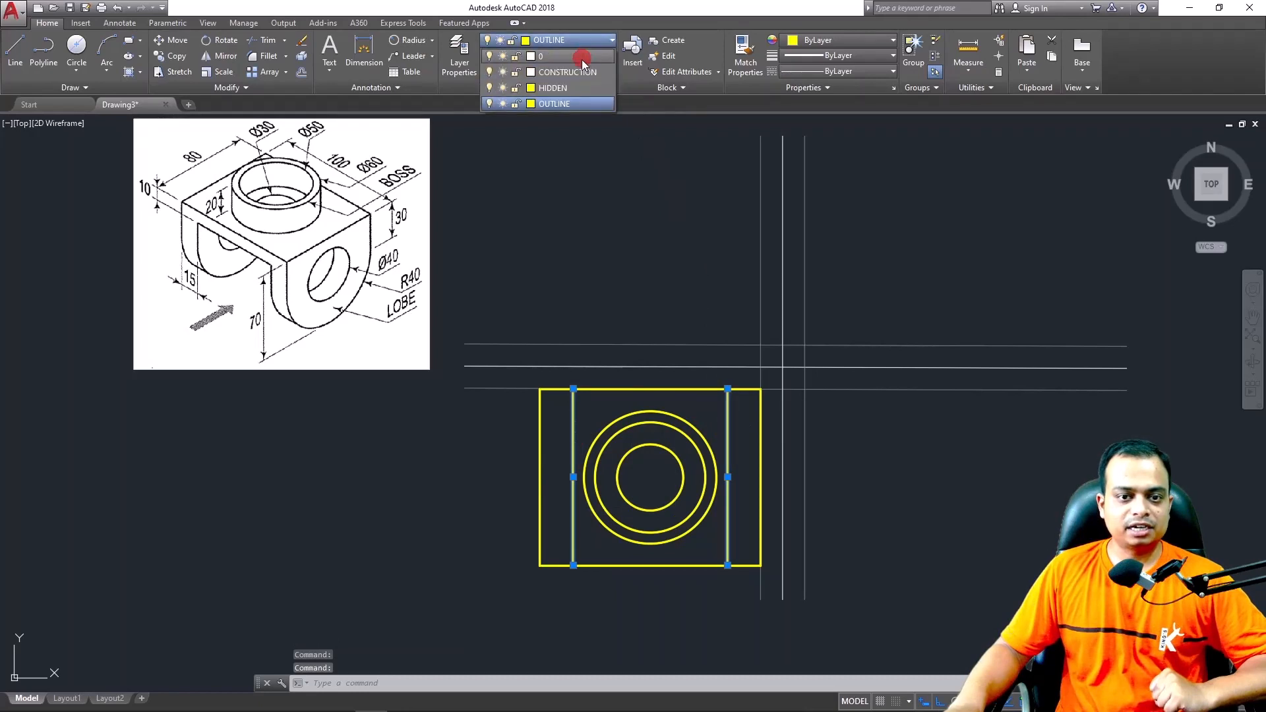
click(571, 88)
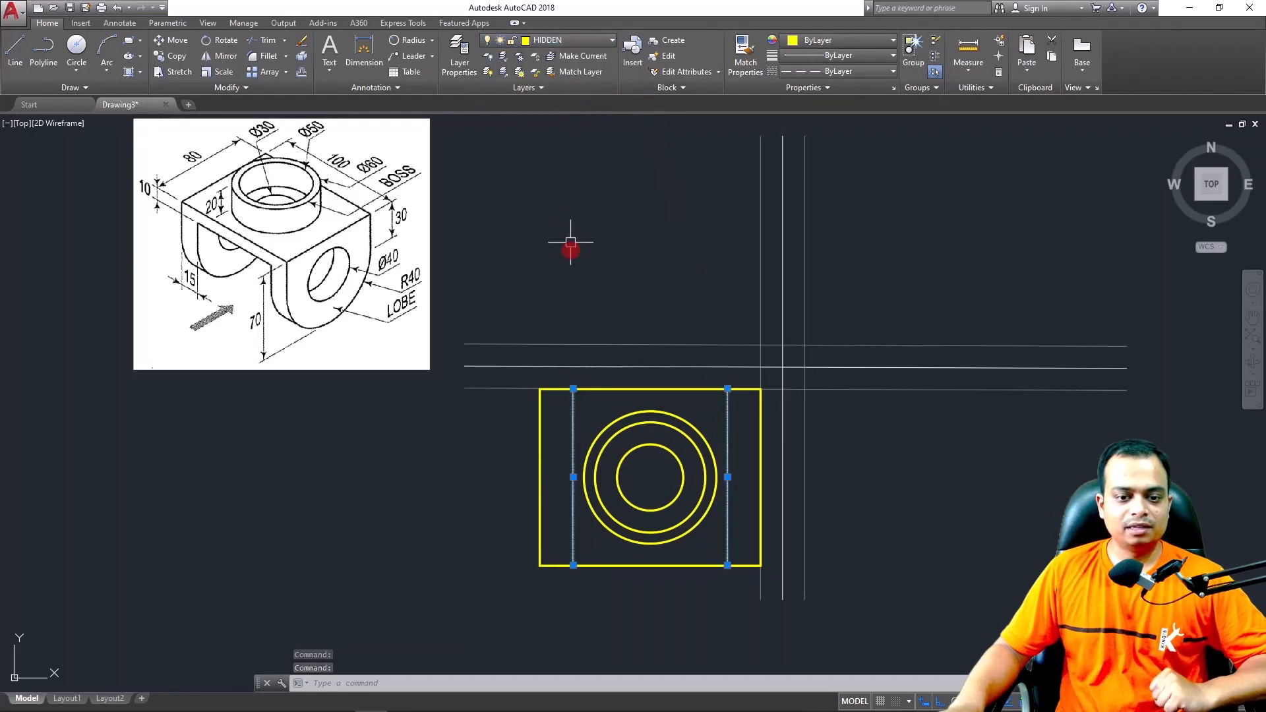
key(Escape)
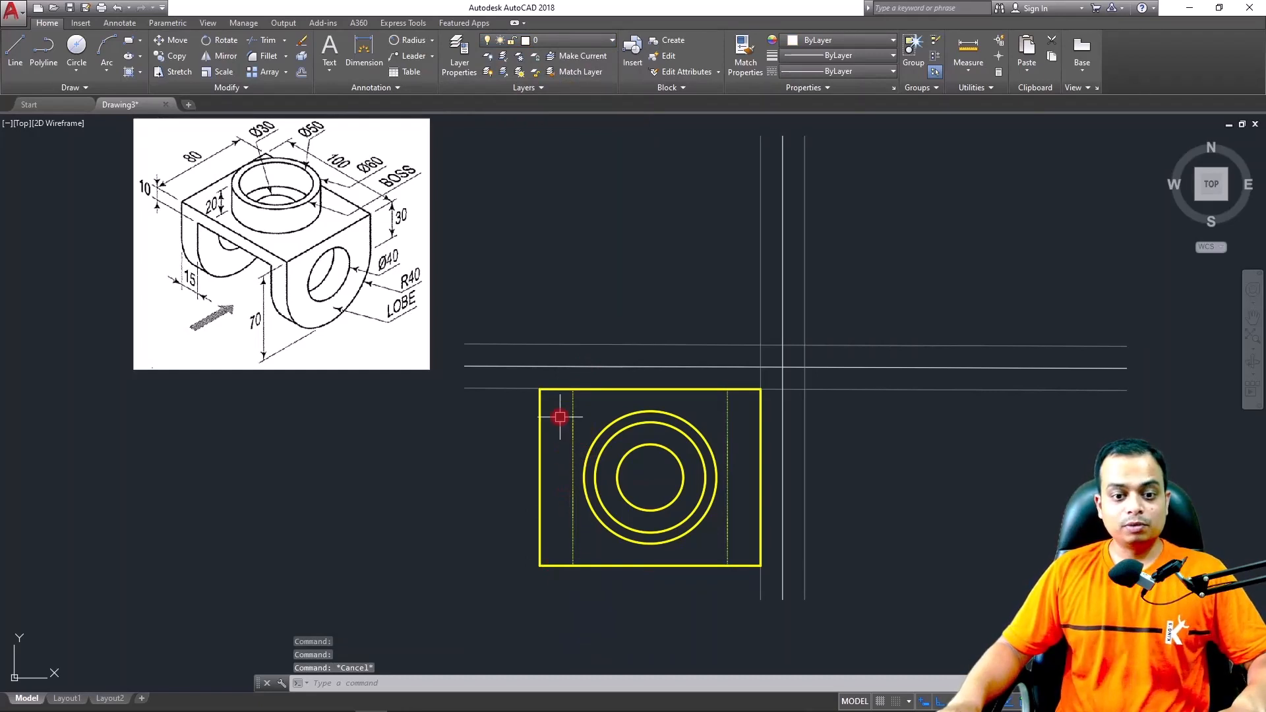
scroll(560, 407, up, 10)
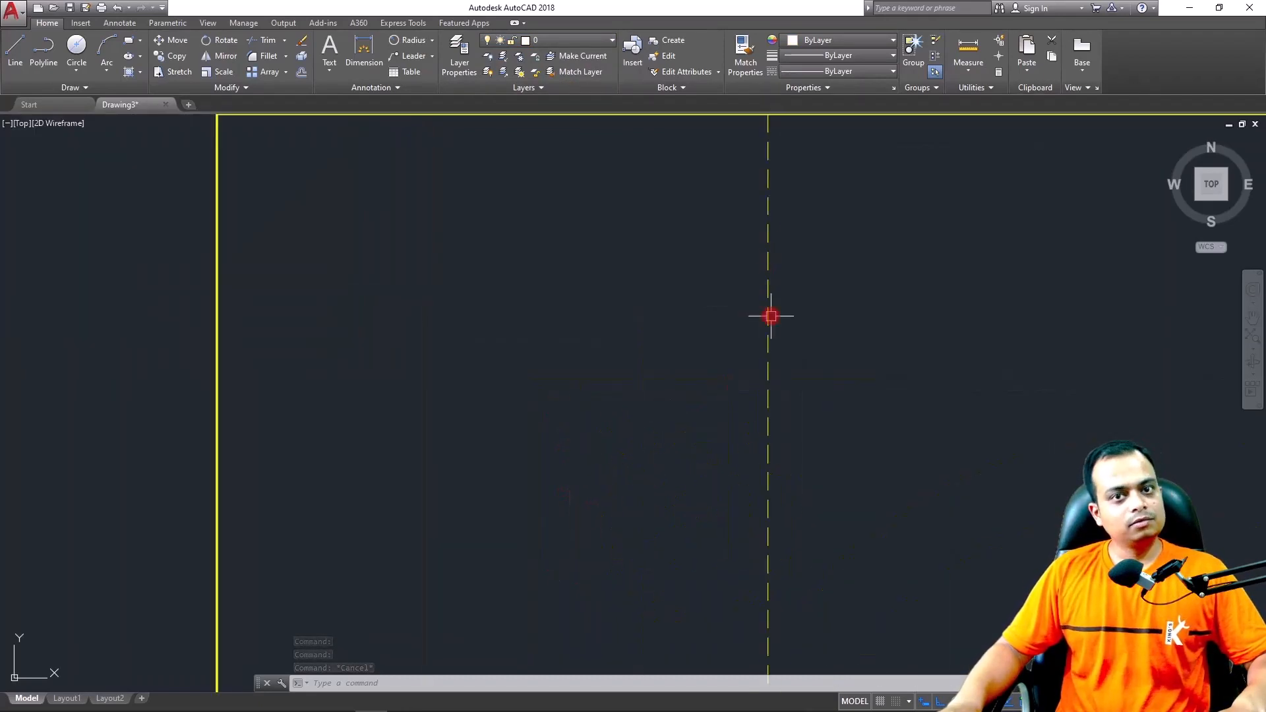
scroll(769, 314, down, 8)
scroll(770, 316, down, 2)
middle_drag(791, 333, 647, 336)
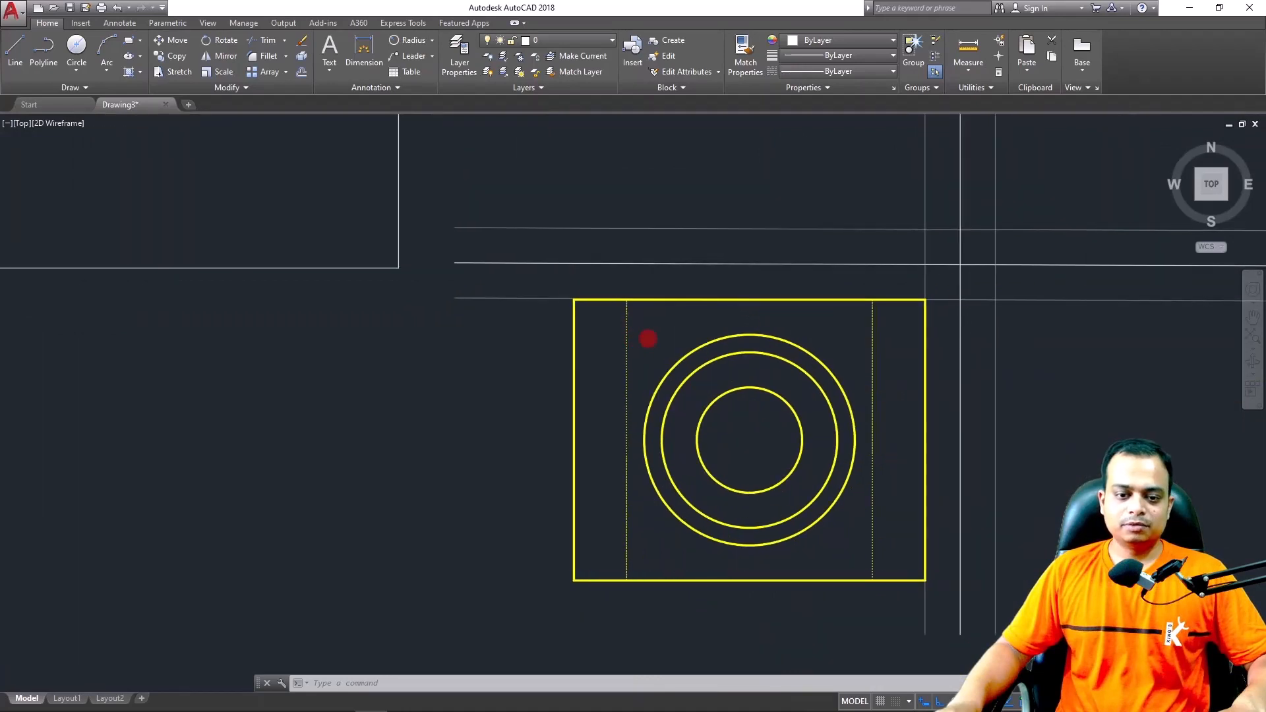
scroll(648, 338, down, 2)
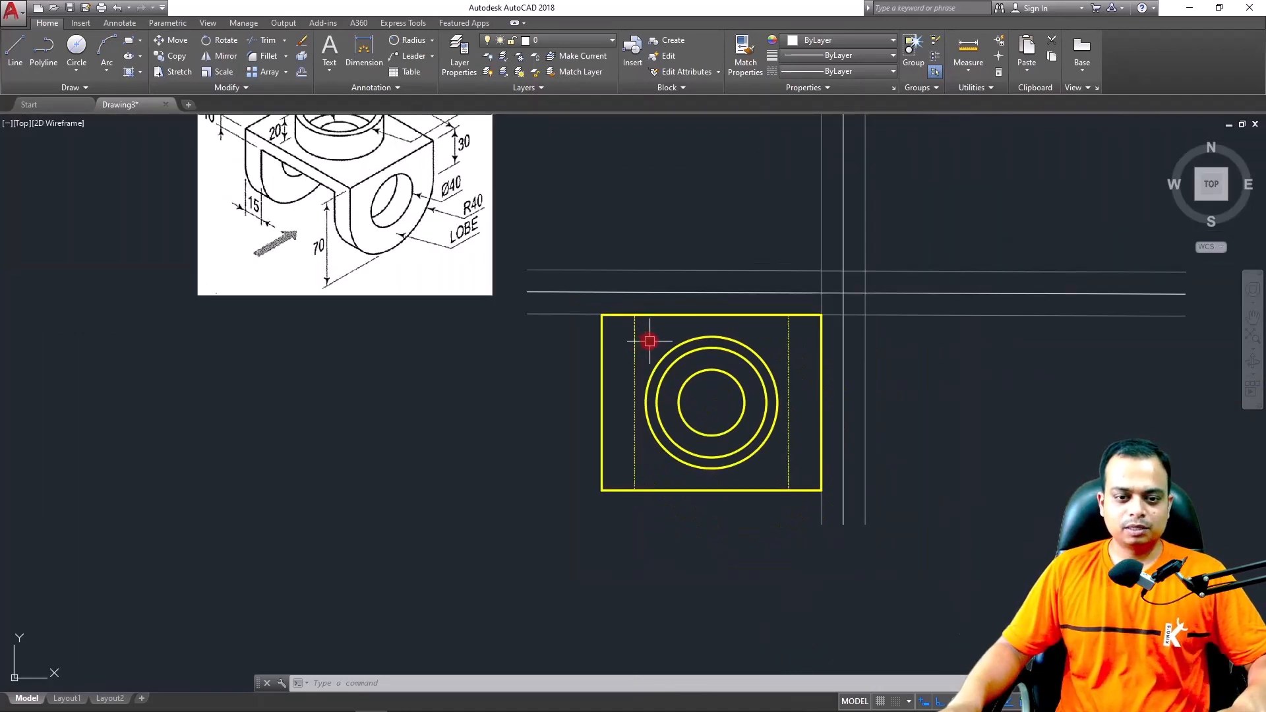
Set the linetype scale of the top view's left hidden line to 5, trying 3 and 4 first
scroll(649, 341, up, 2)
click(627, 359)
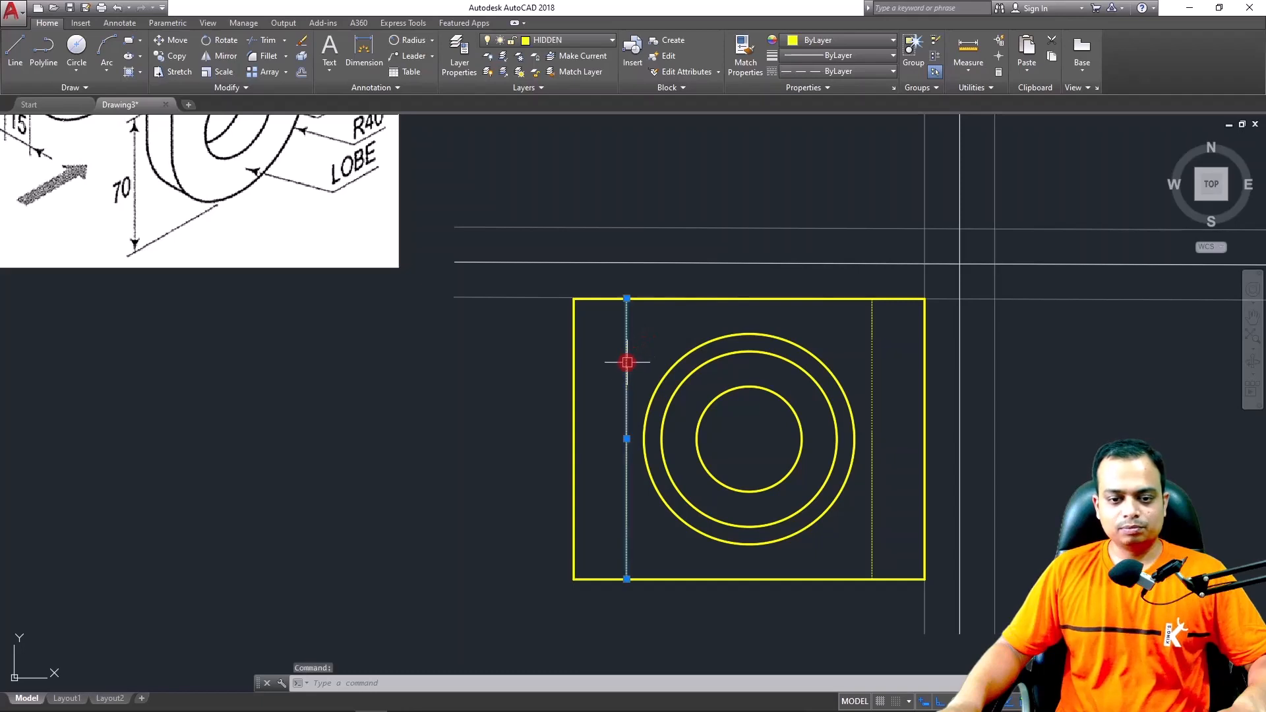
right_click(626, 438)
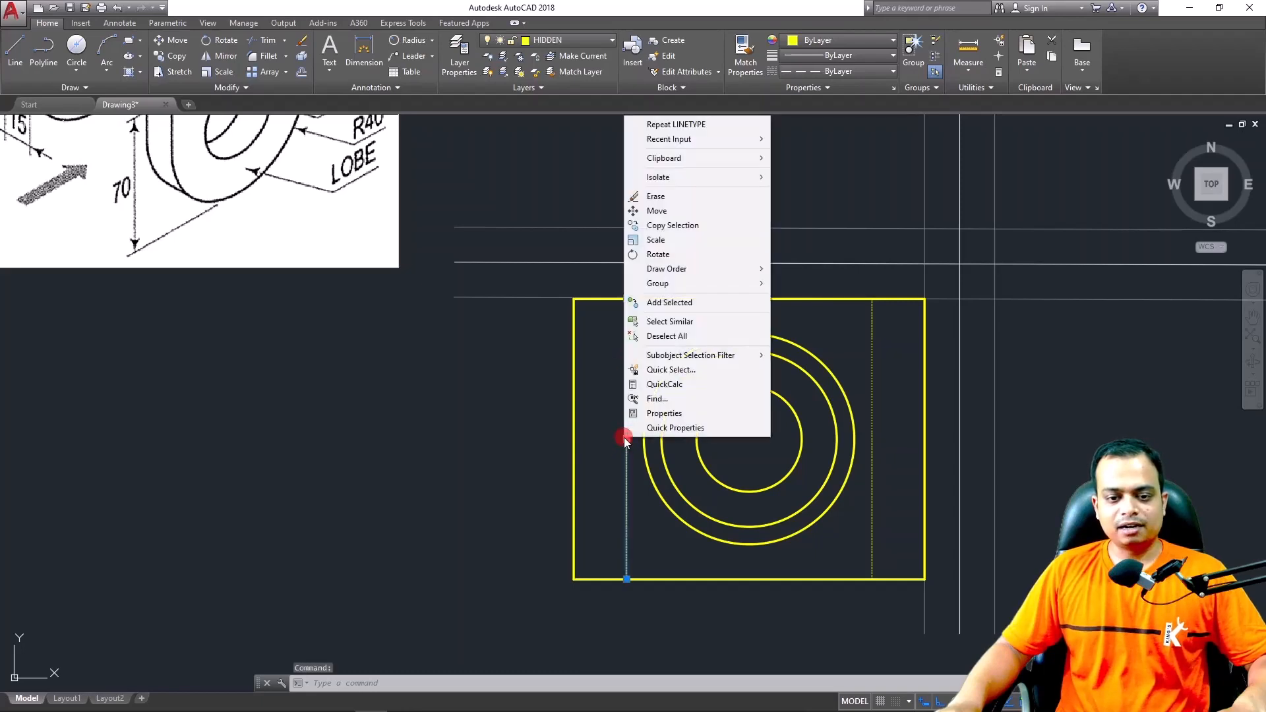
click(649, 413)
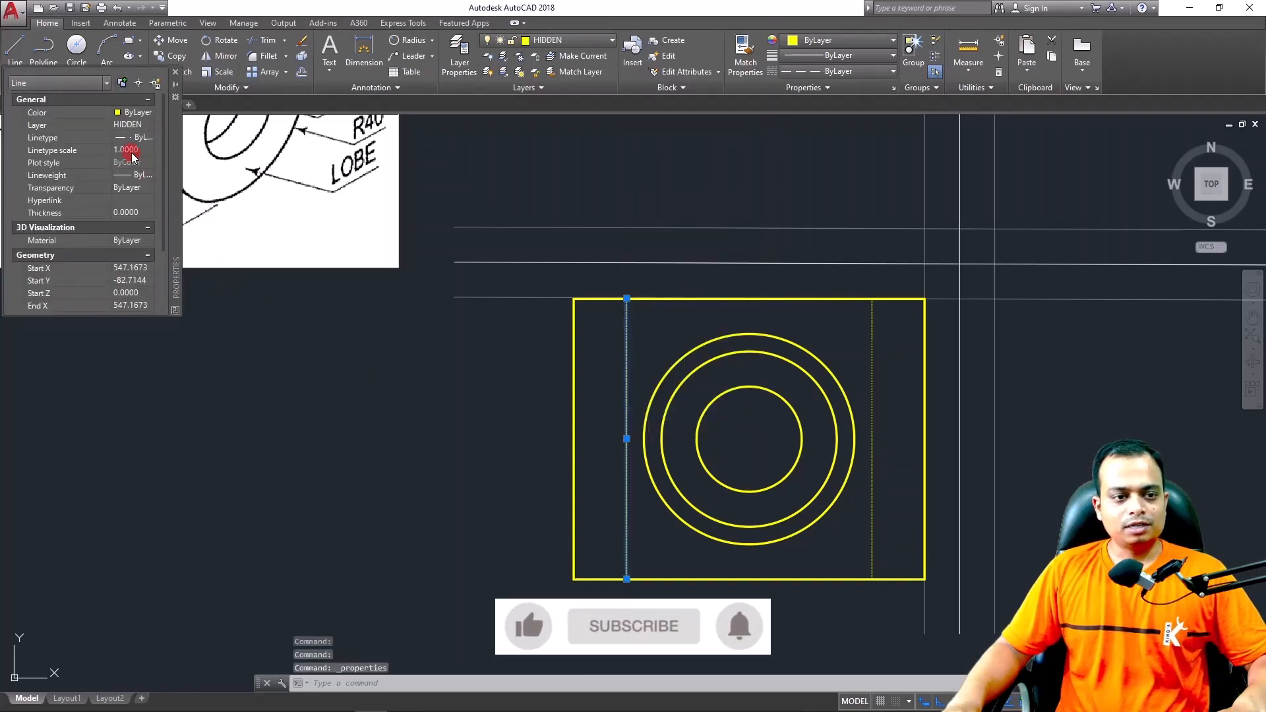
click(132, 153)
text(3)
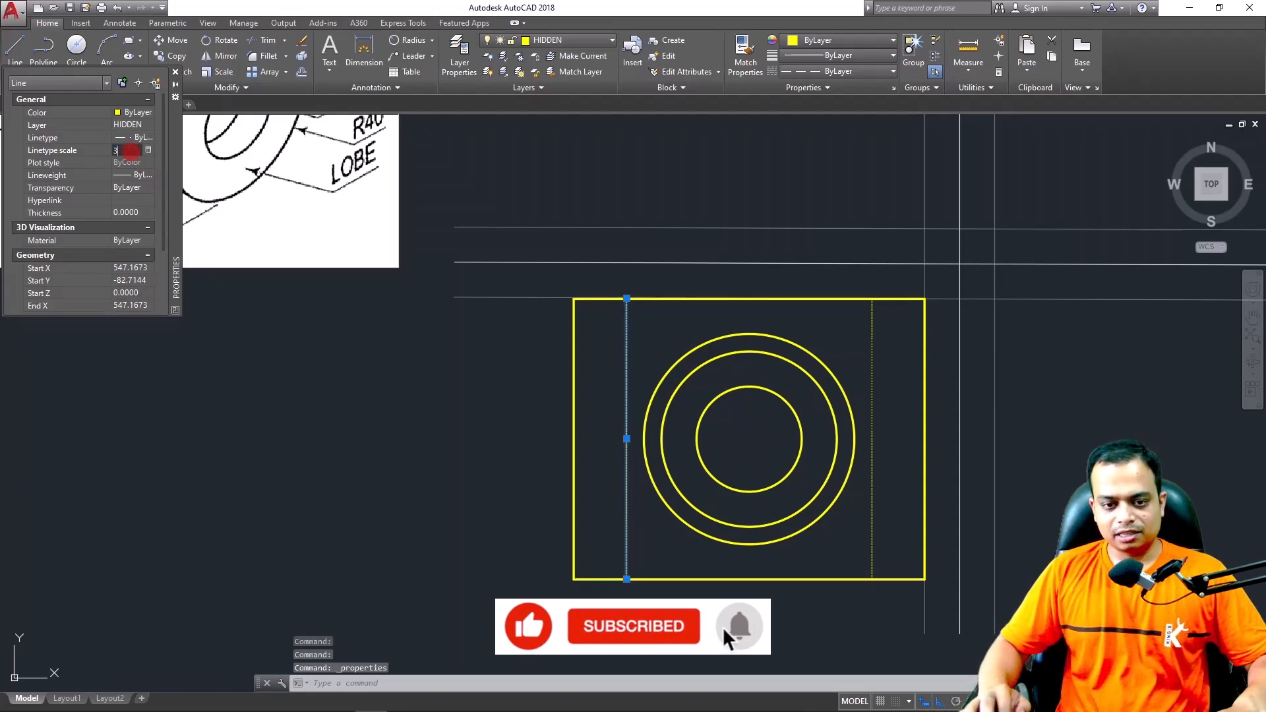
key(Return)
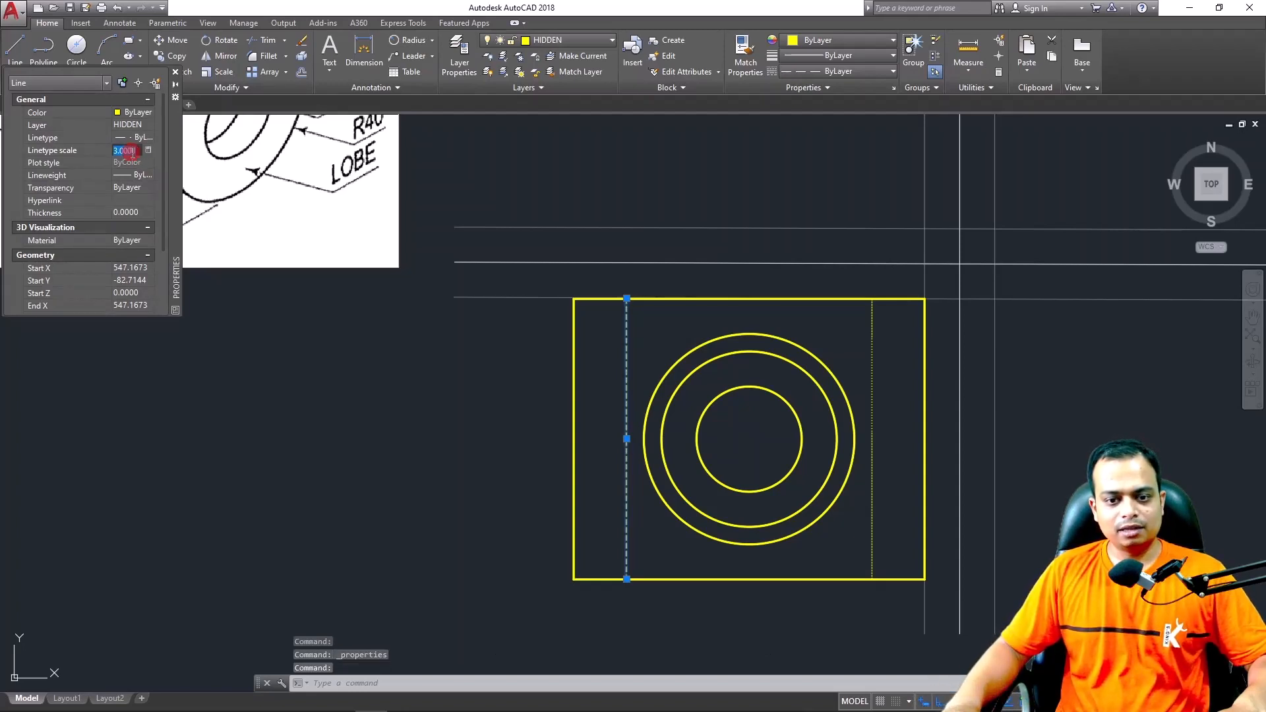
text(4)
key(Return)
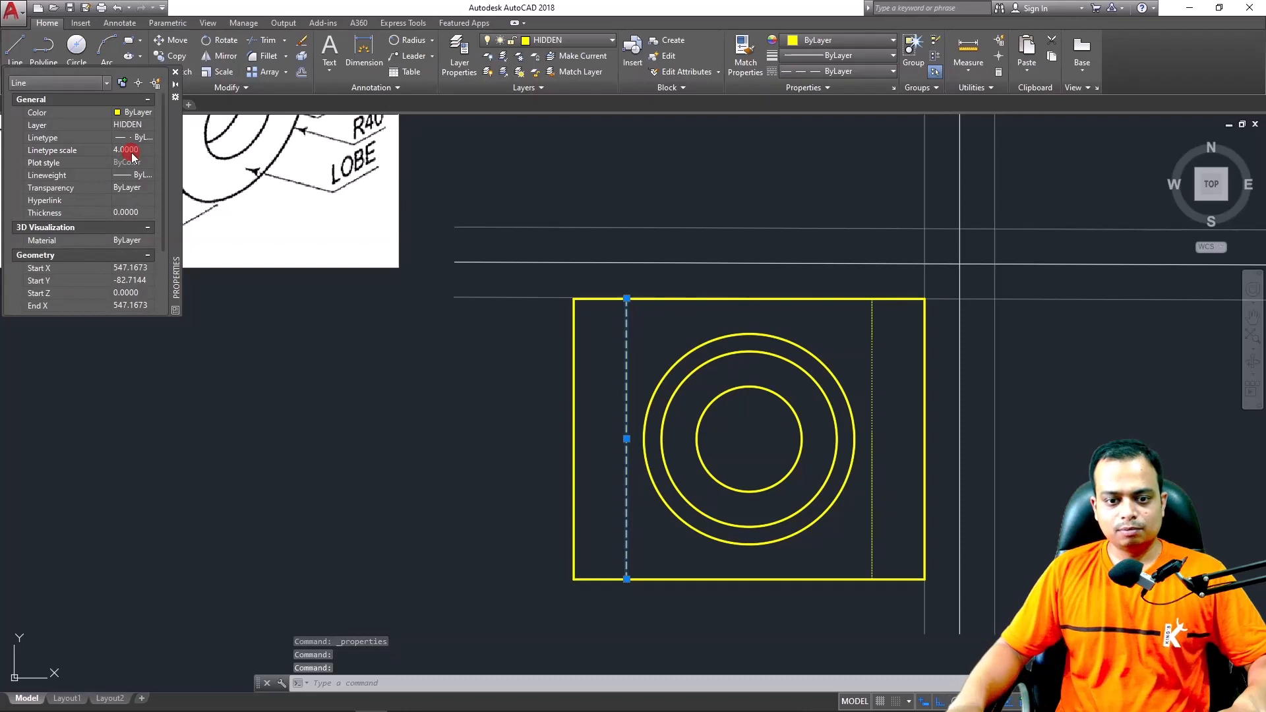
text(5)
key(Return)
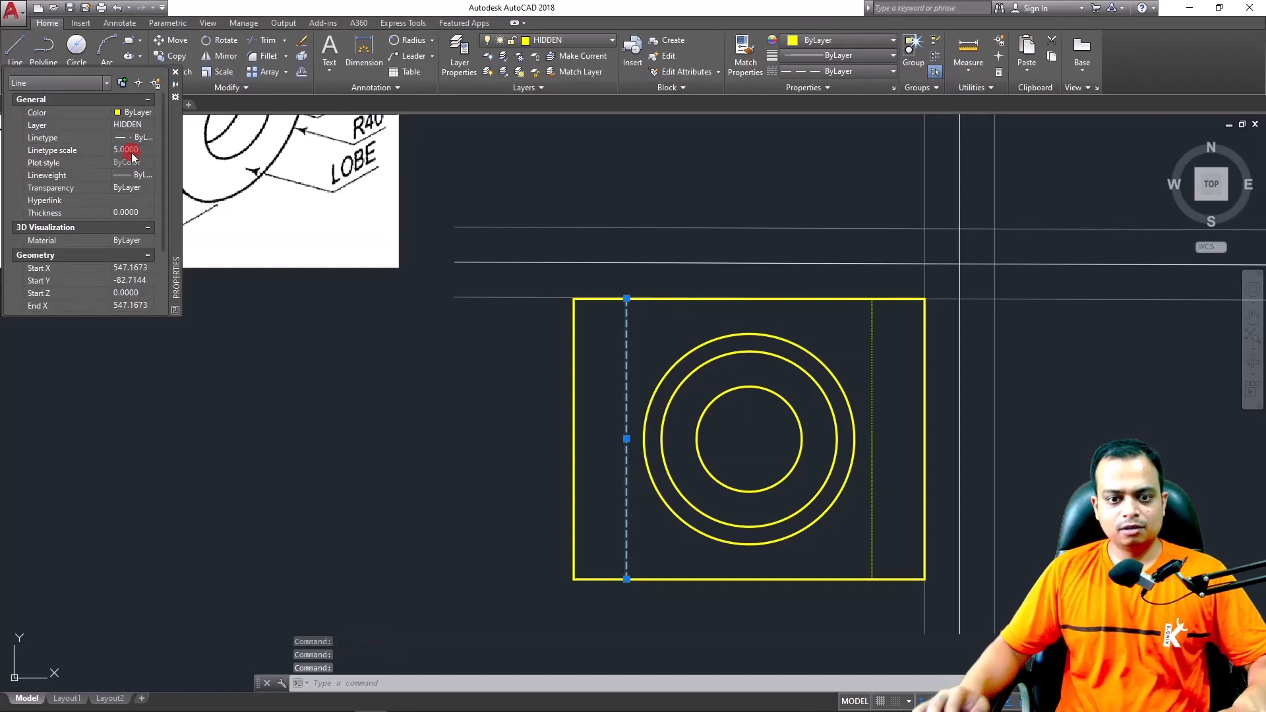
click(175, 73)
key(Escape)
key(Escape)
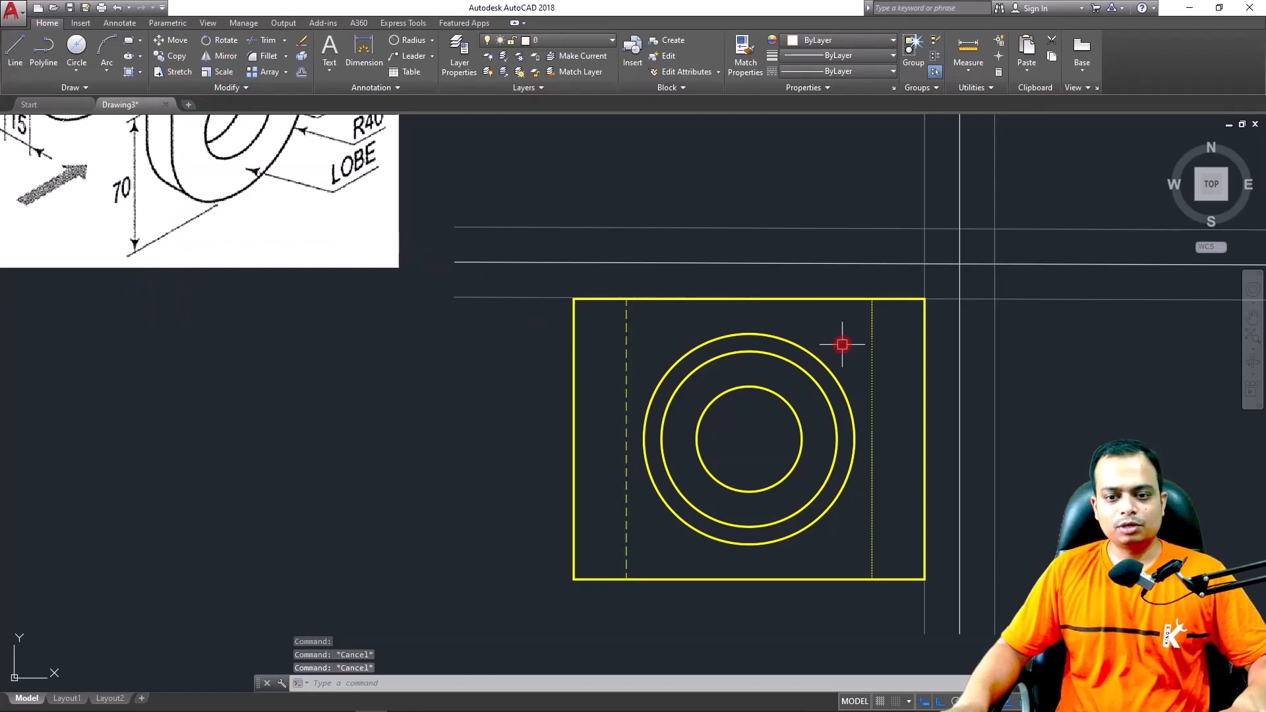
Match the properties of the left hidden line onto the right hidden line of the top view
click(627, 348)
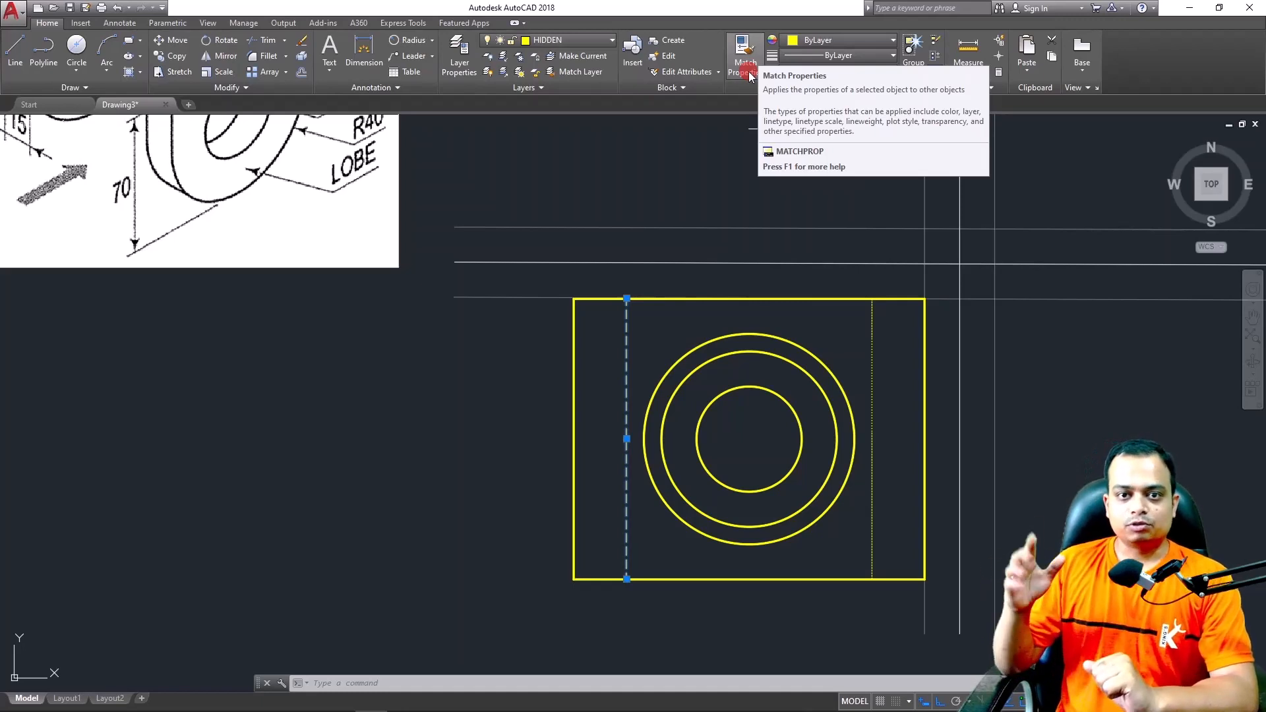
click(749, 77)
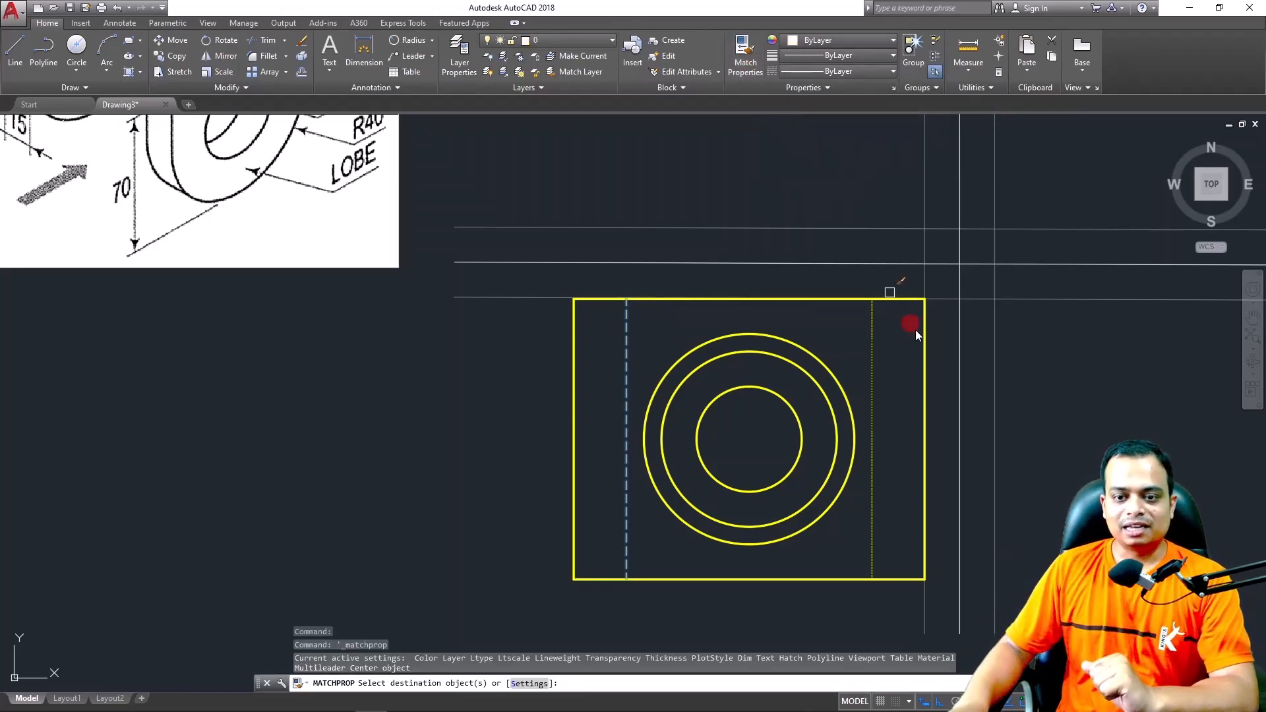
click(874, 348)
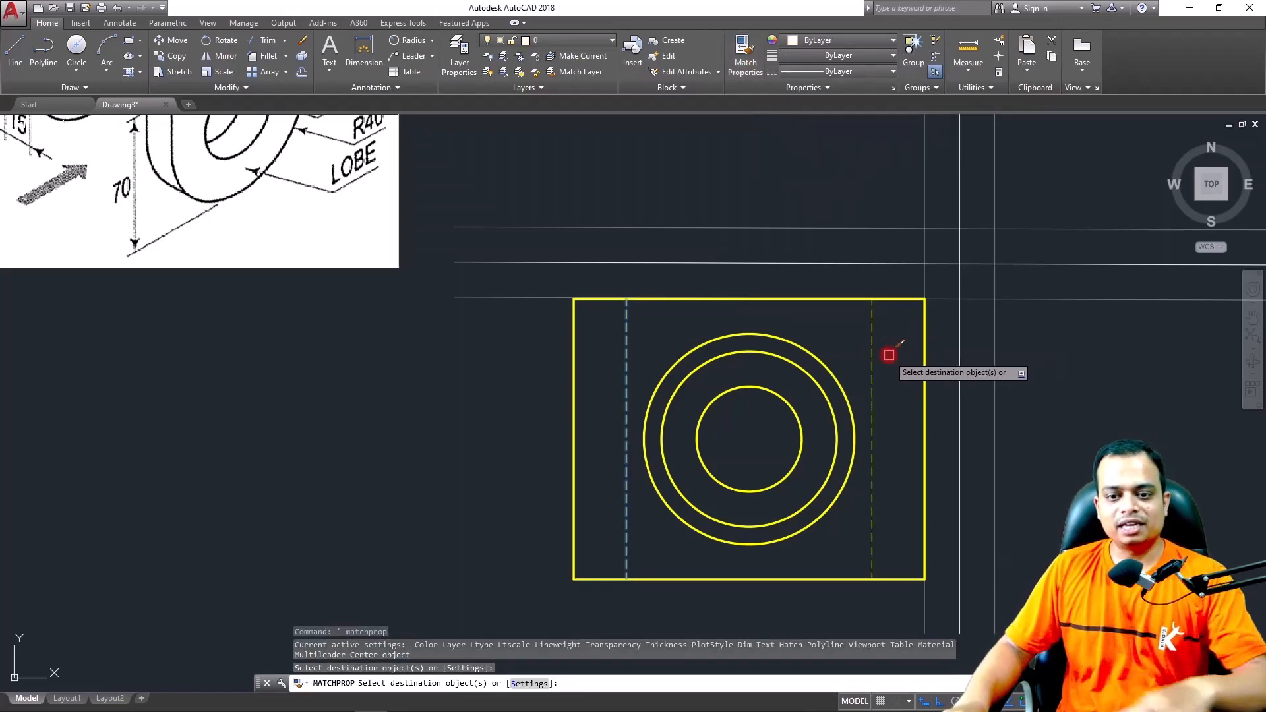
key(Escape)
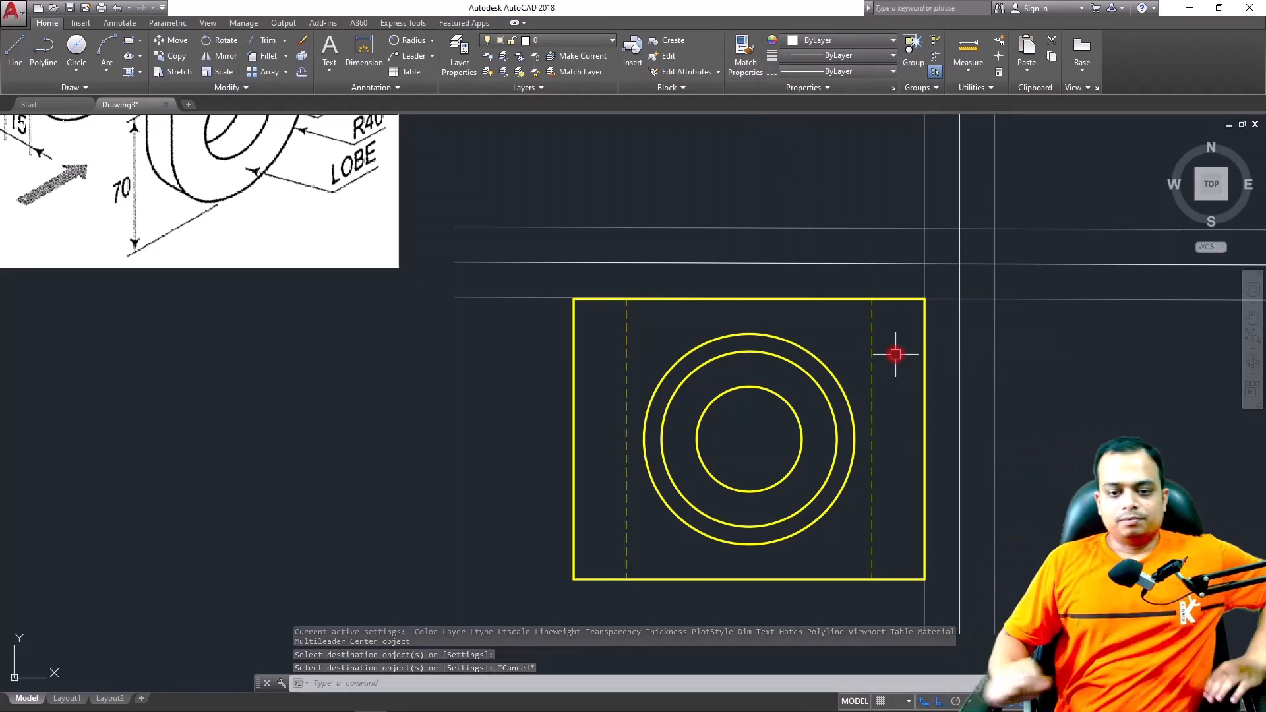
Examine the lobe, hole and boss dimensions in the isometric reference picture
scroll(466, 364, down, 2)
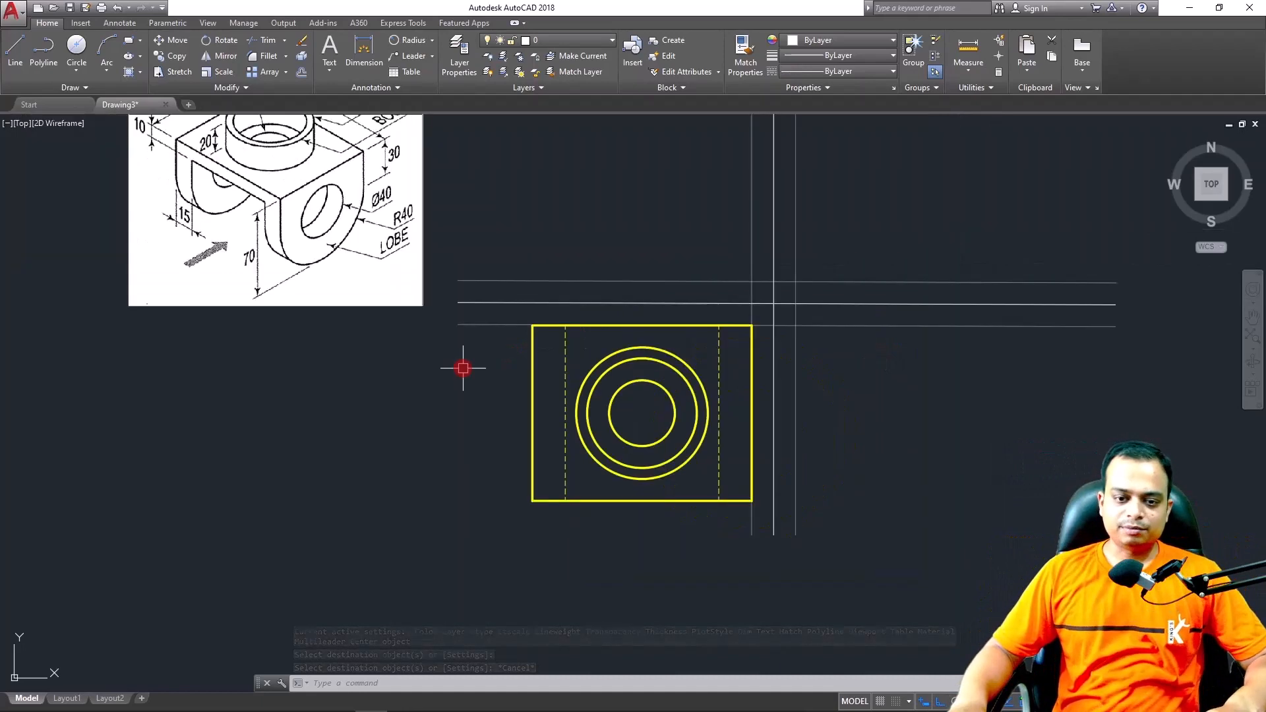
middle_drag(378, 278, 403, 393)
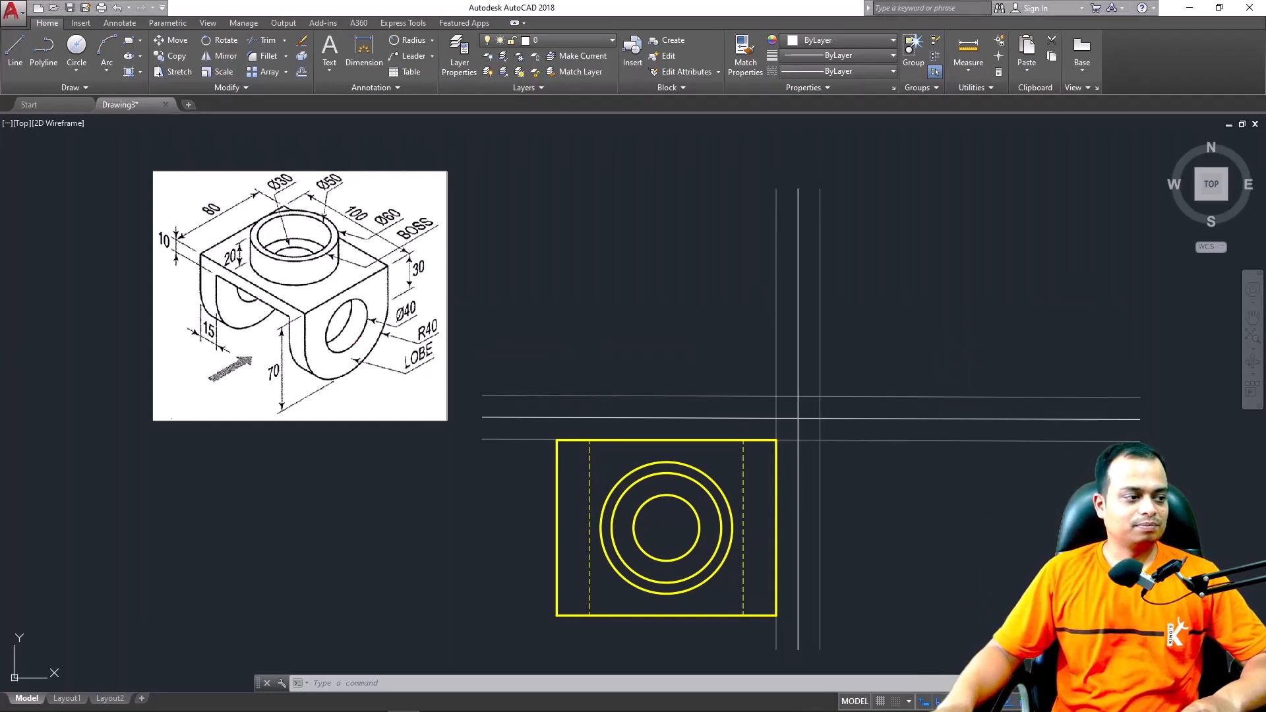
scroll(356, 302, up, 2)
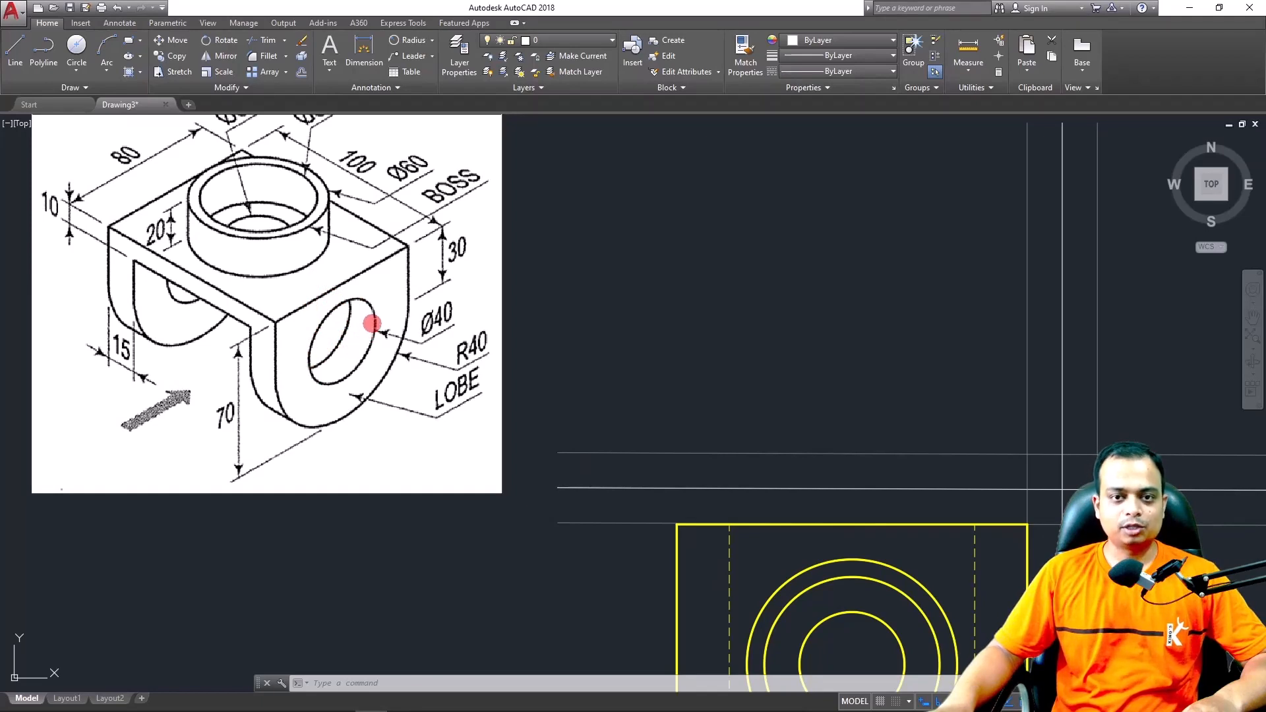
mouse_move(373, 322)
middle_down()
mouse_move(386, 206)
mouse_move(296, 252)
mouse_move(211, 269)
middle_up()
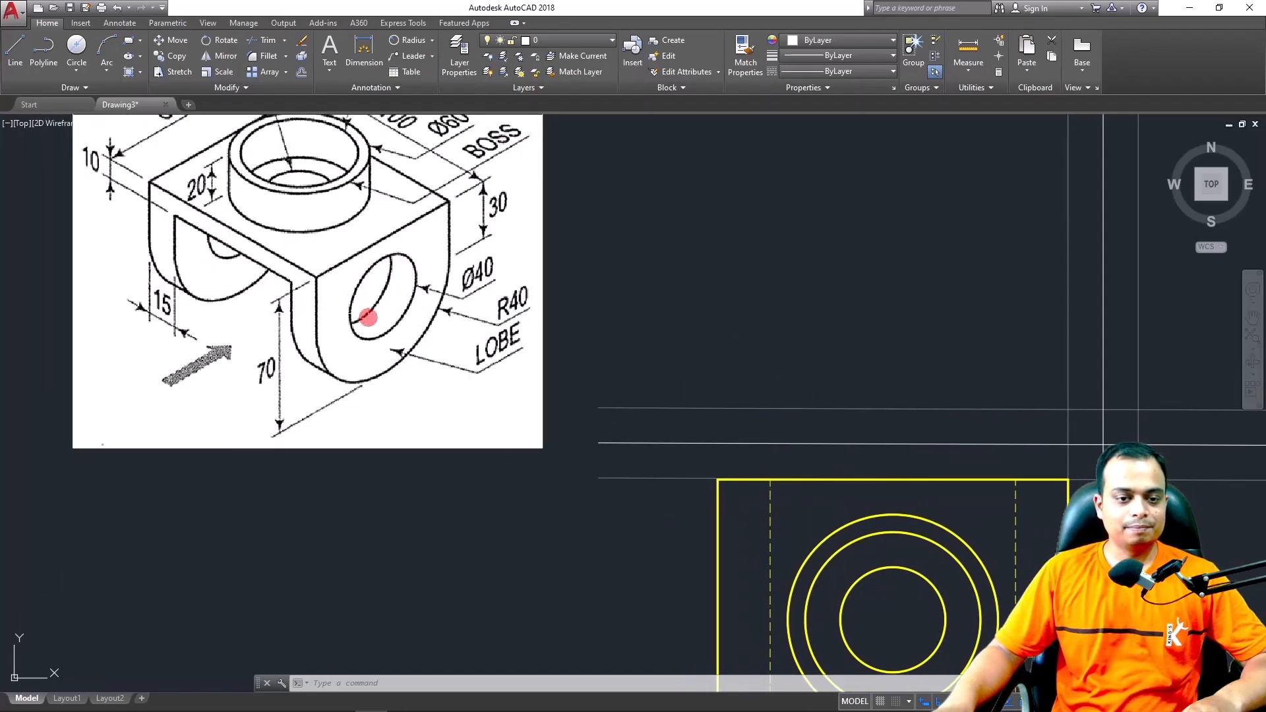
Compare the lobes and their holes in the isometric reference picture with the drawn top view
middle_drag(529, 344, 520, 407)
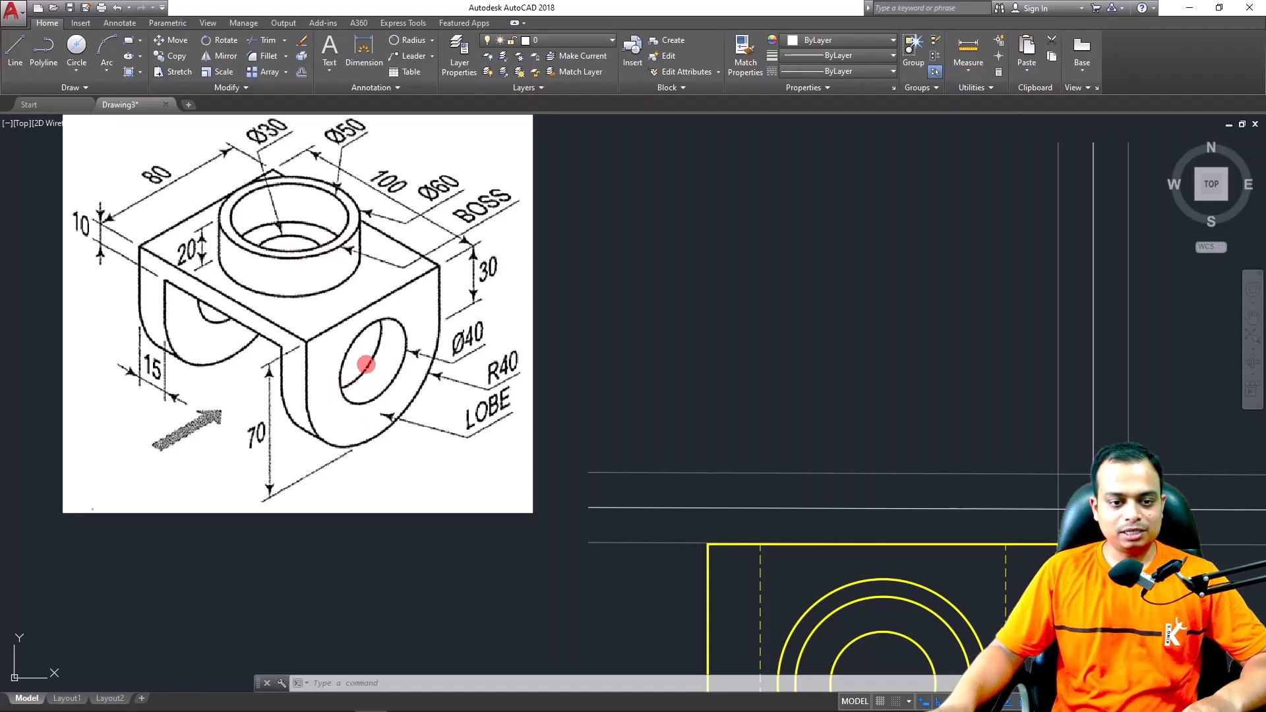
scroll(370, 361, up, 2)
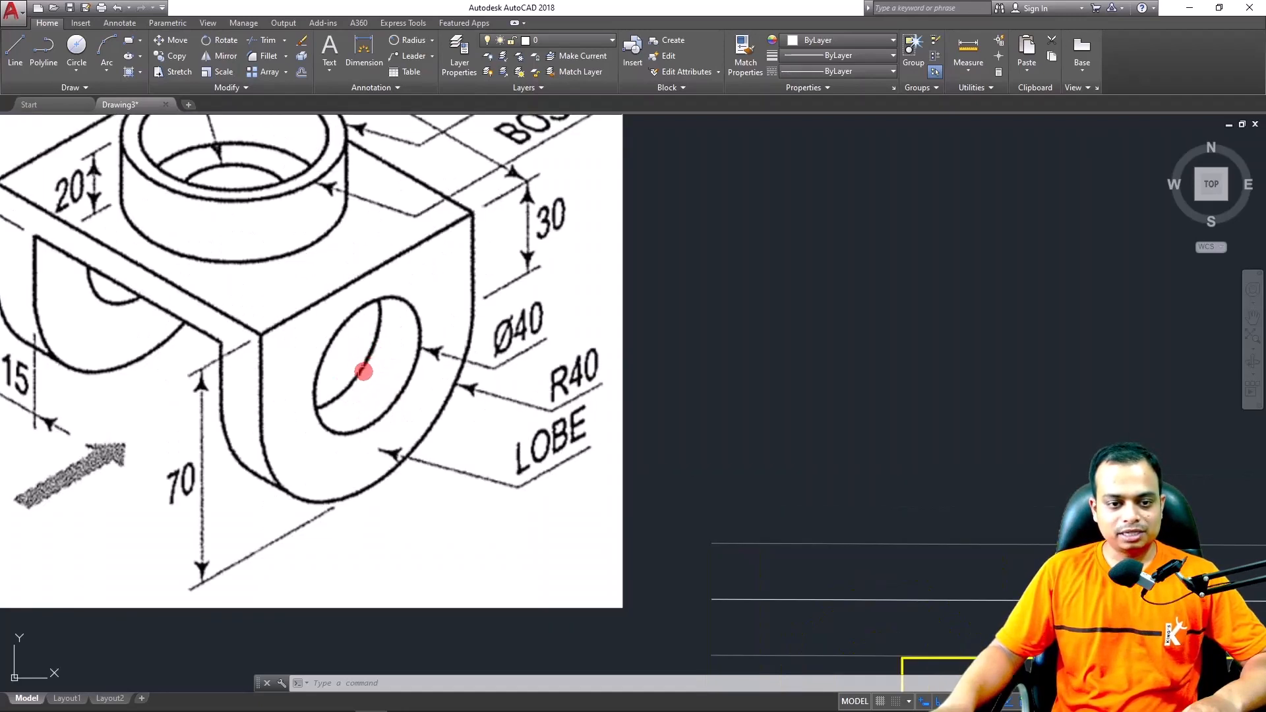
middle_drag(391, 309, 460, 391)
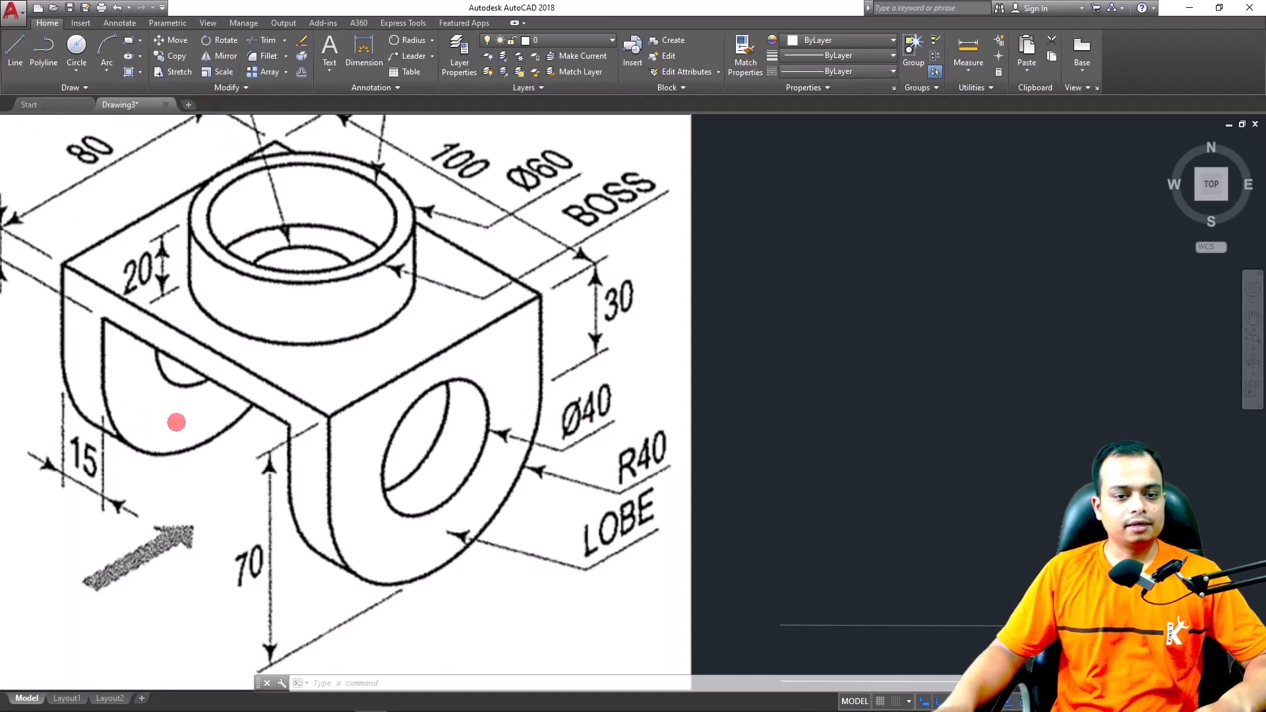
scroll(537, 453, down, 3)
scroll(644, 458, up, 4)
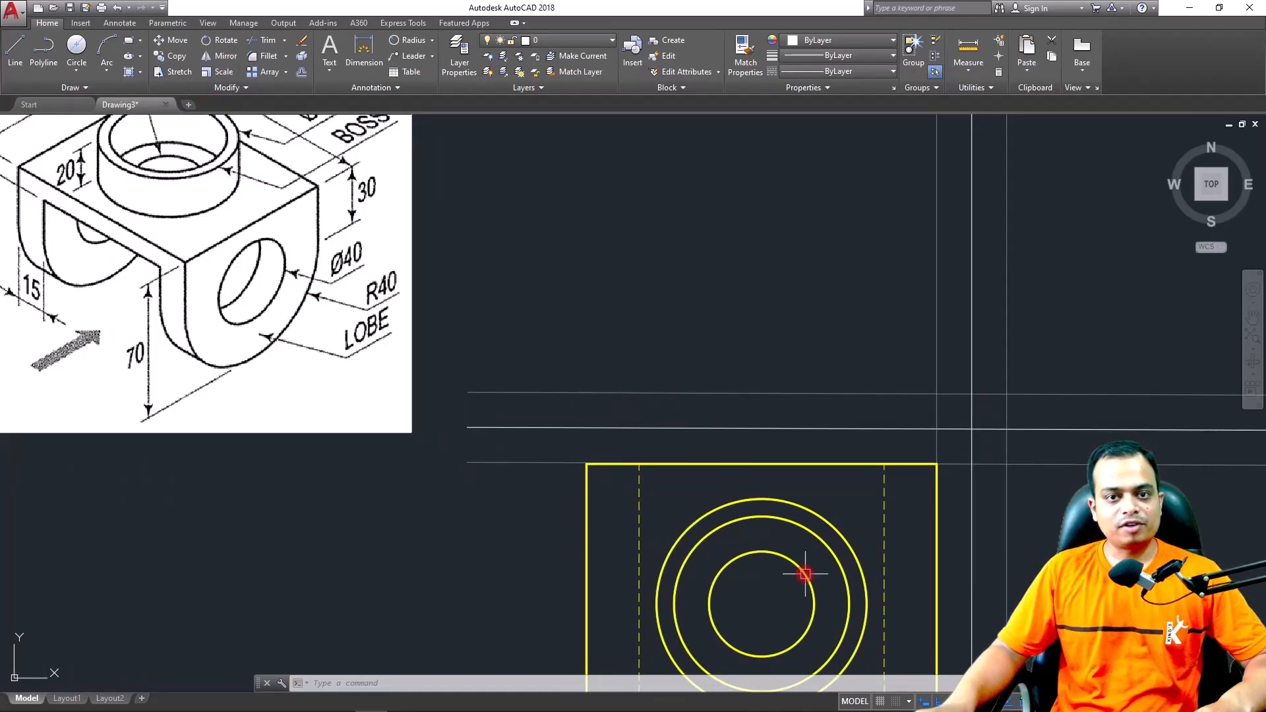
middle_drag(800, 530, 797, 448)
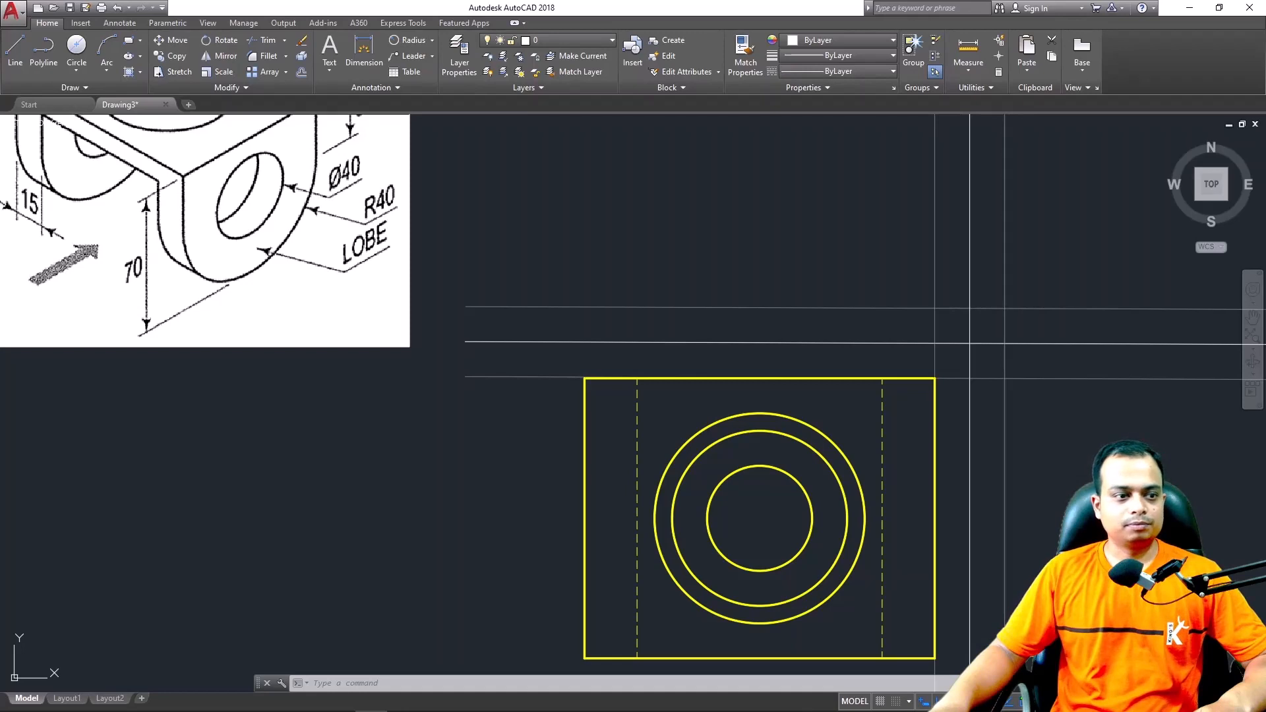
click(378, 431)
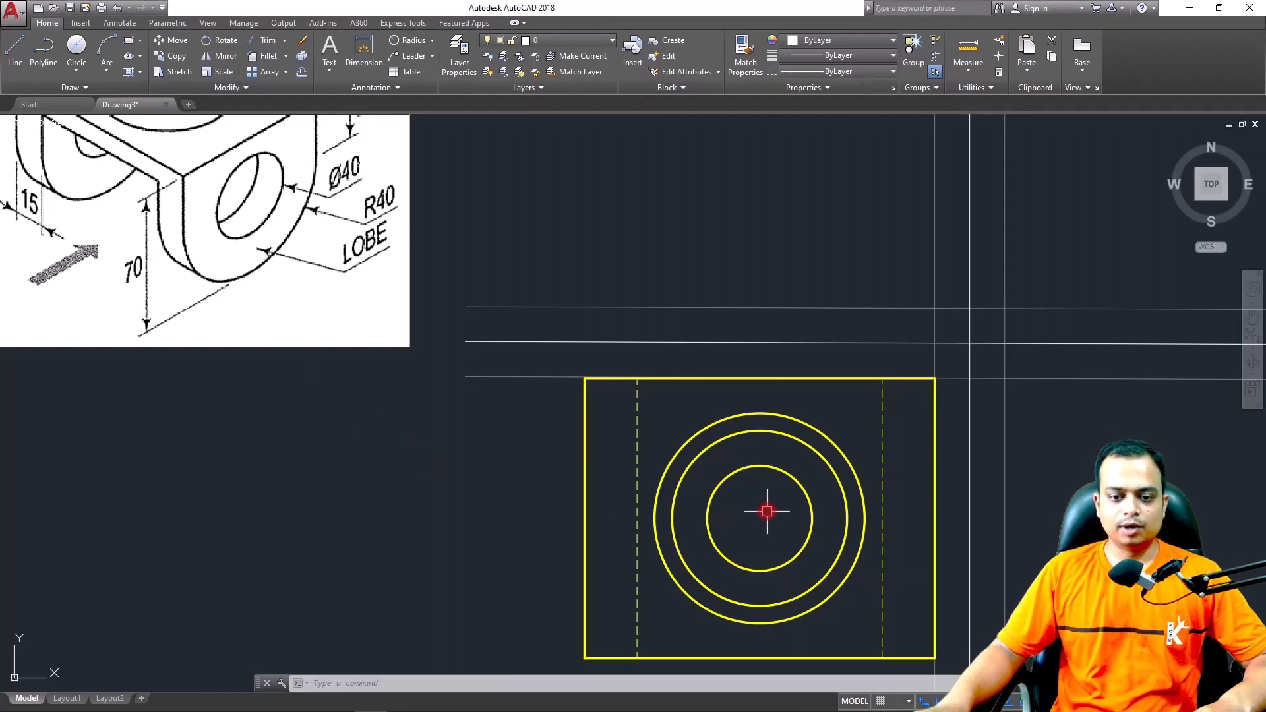
Offset the top view's upper edge 40 units downward through the centre of the circles
middle_drag(767, 511, 463, 472)
click(478, 340)
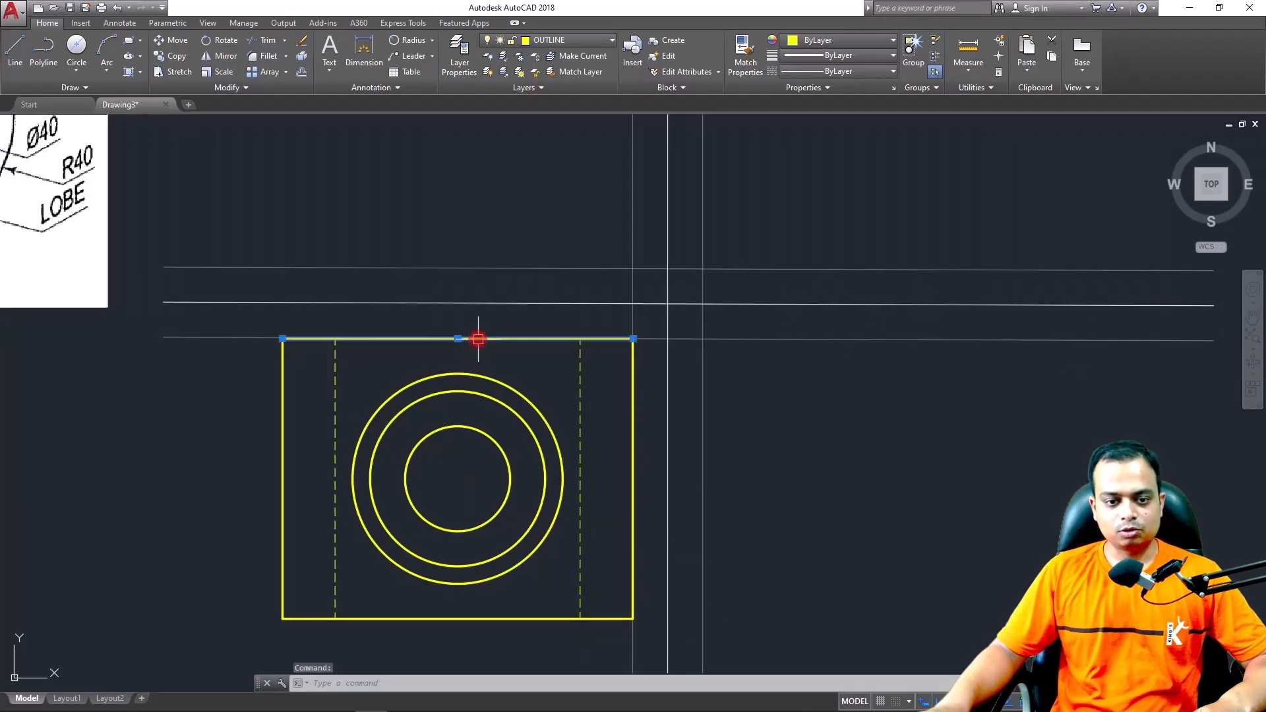
key(Escape)
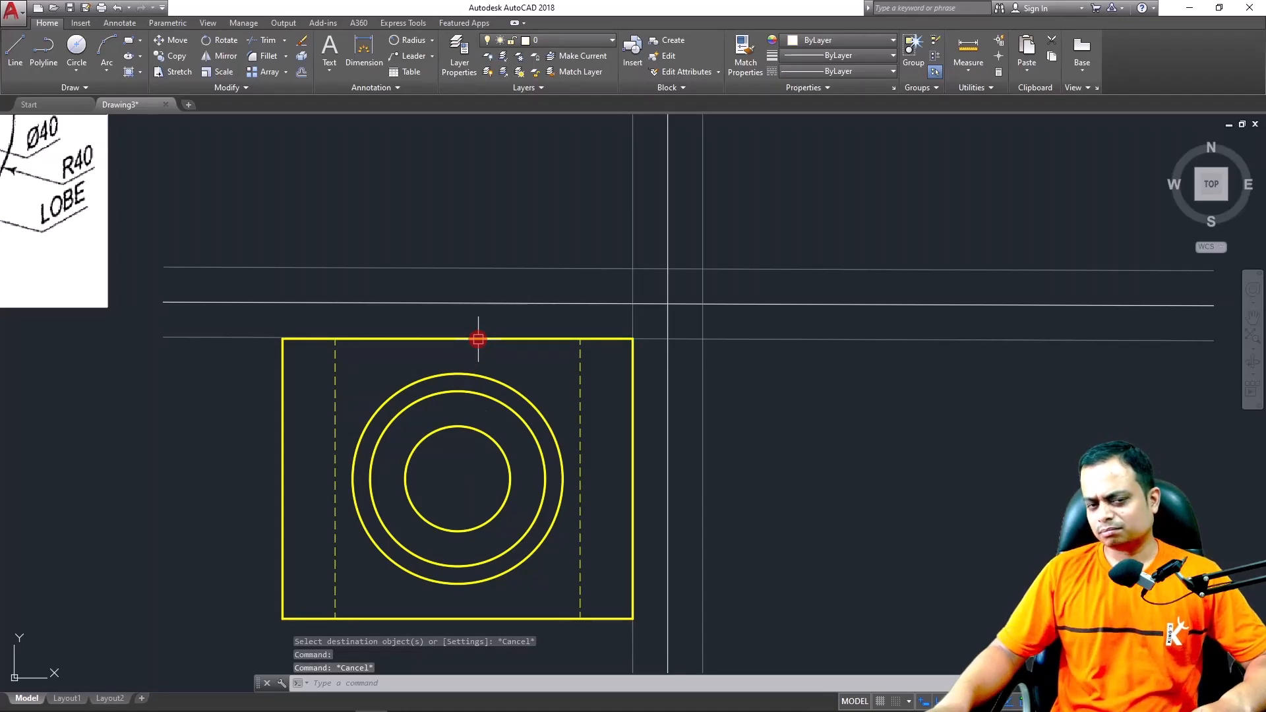
text(o)
key(Return)
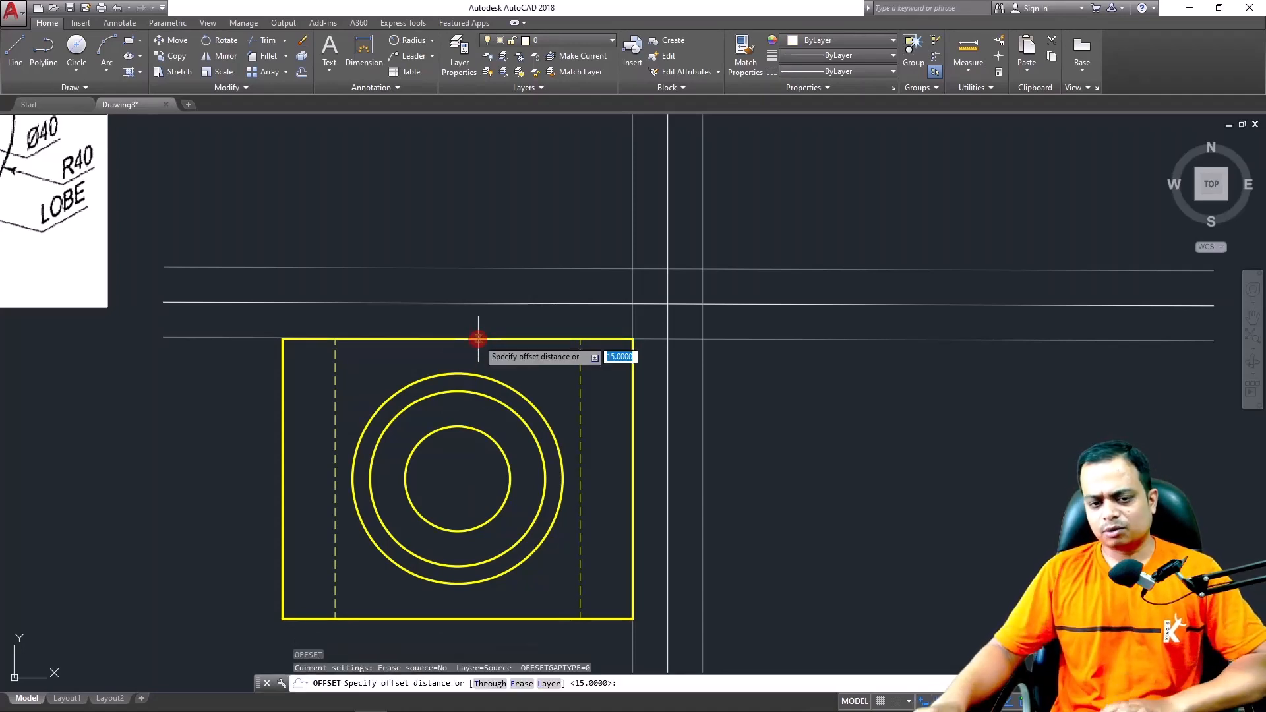
text(2)
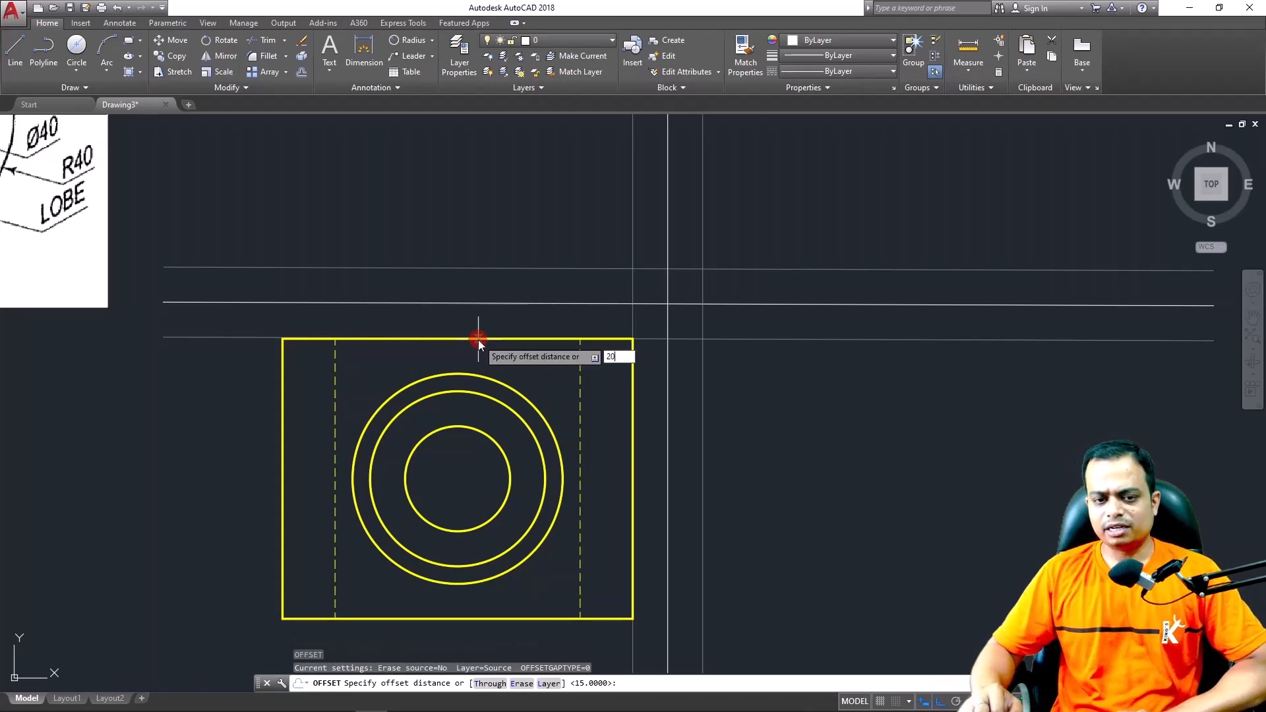
text(0)
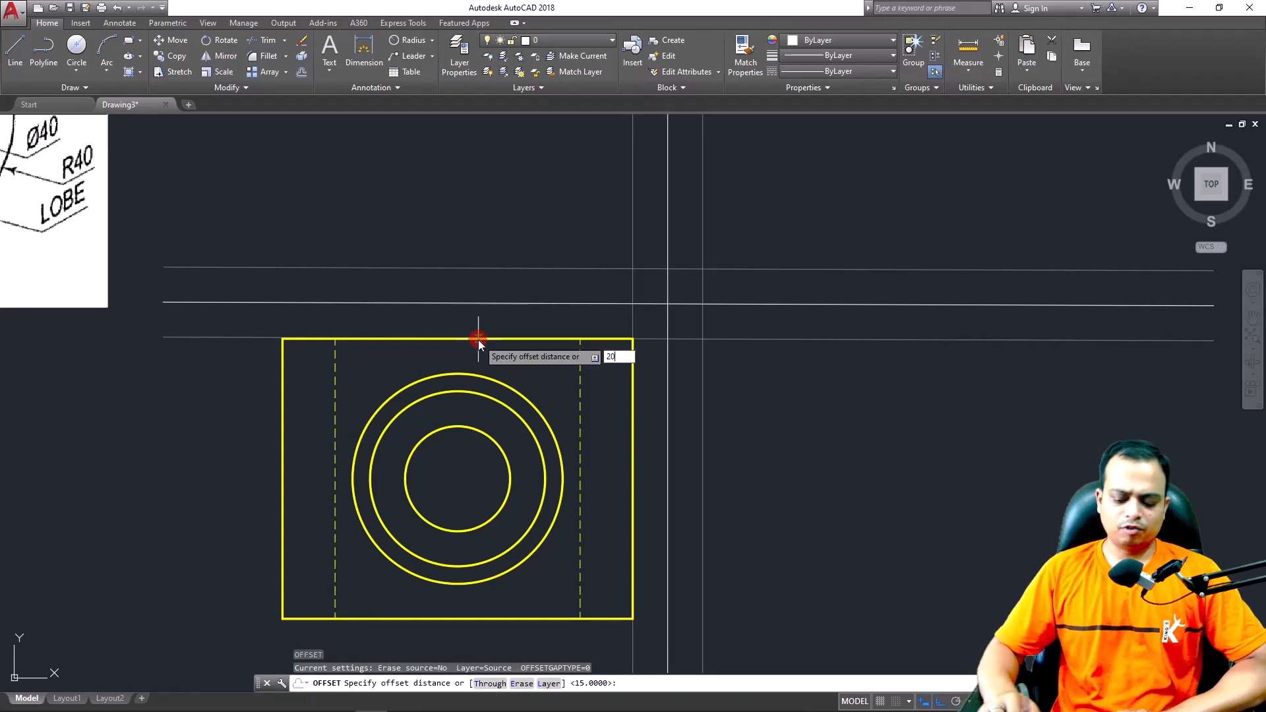
key(BackSpace)
key(BackSpace)
text(40)
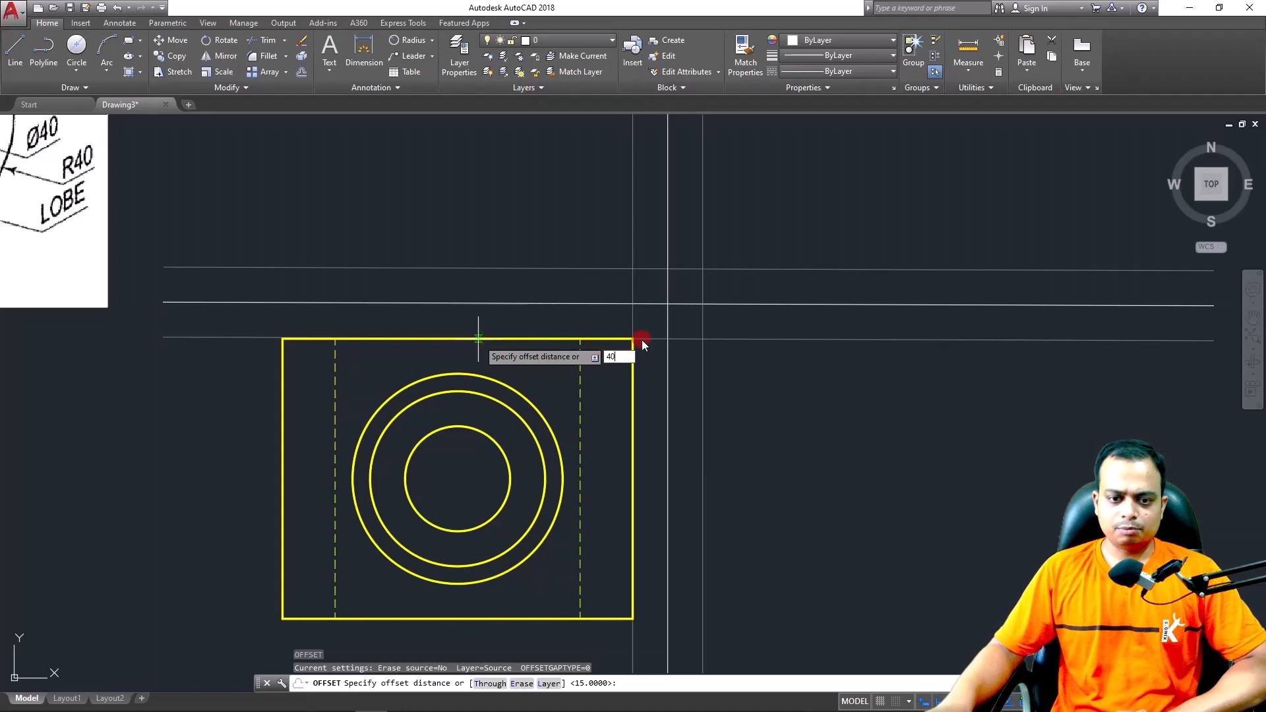
key(Return)
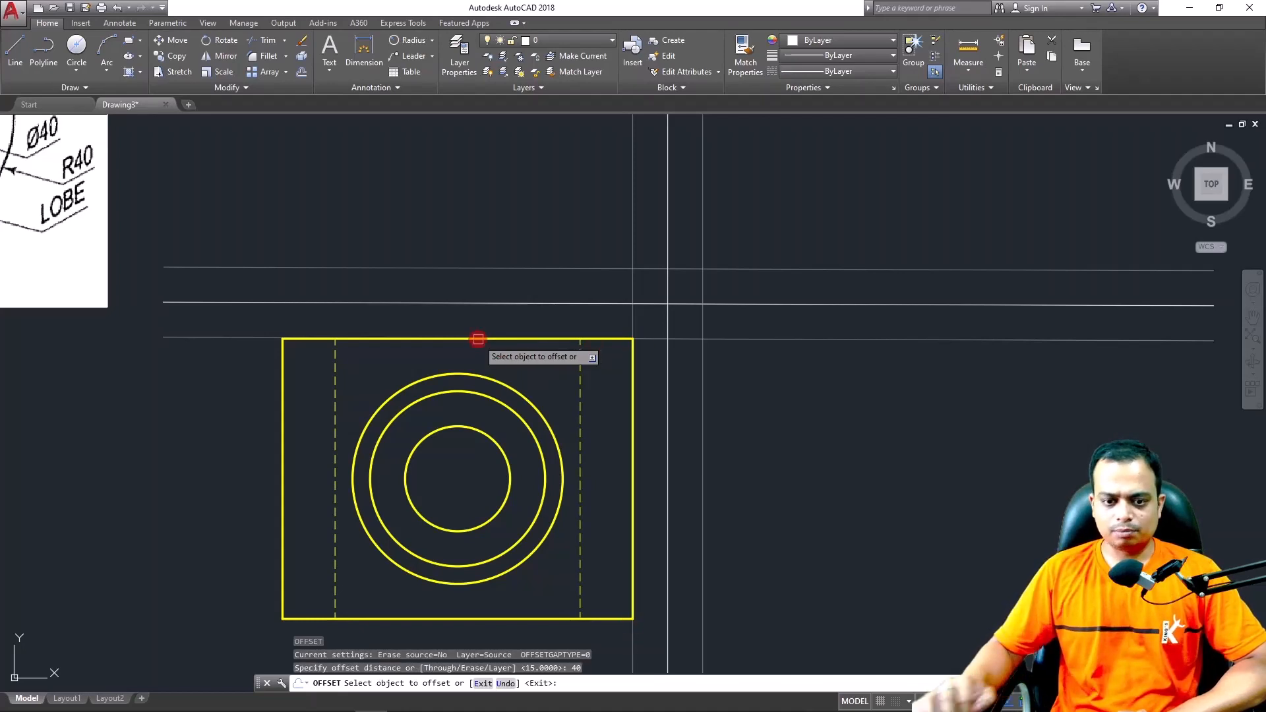
click(478, 340)
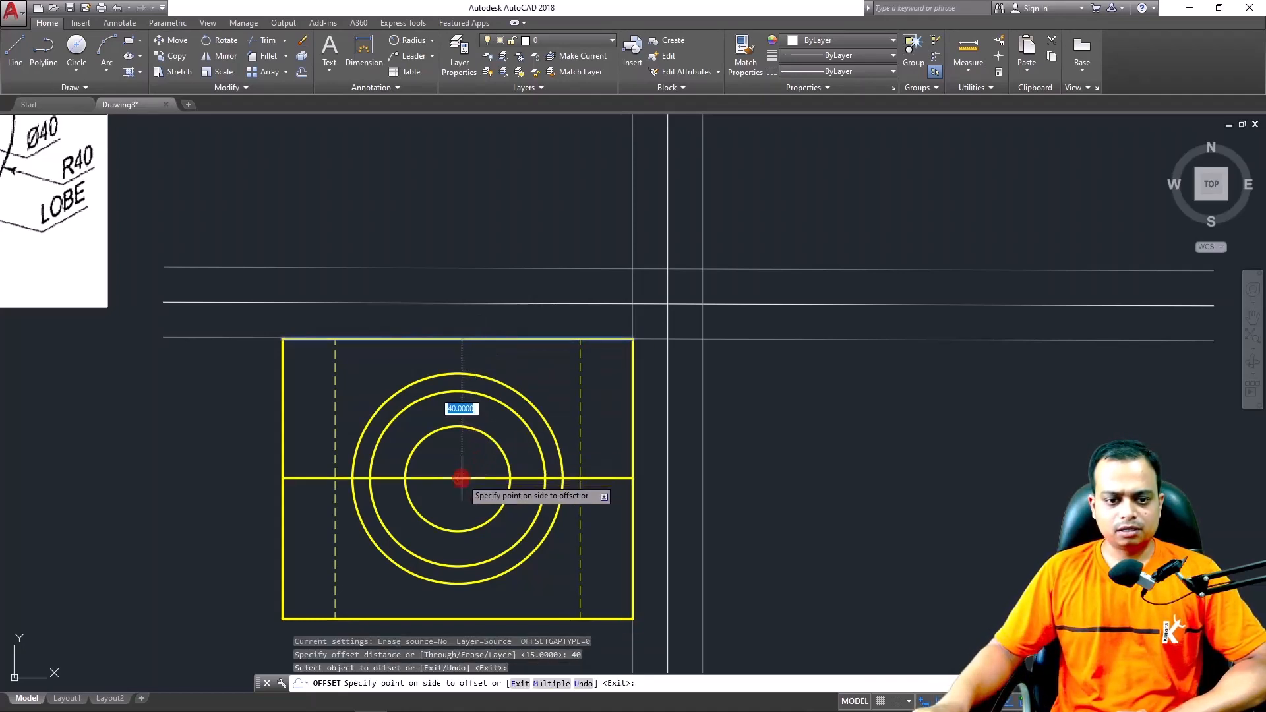
click(460, 477)
key(Escape)
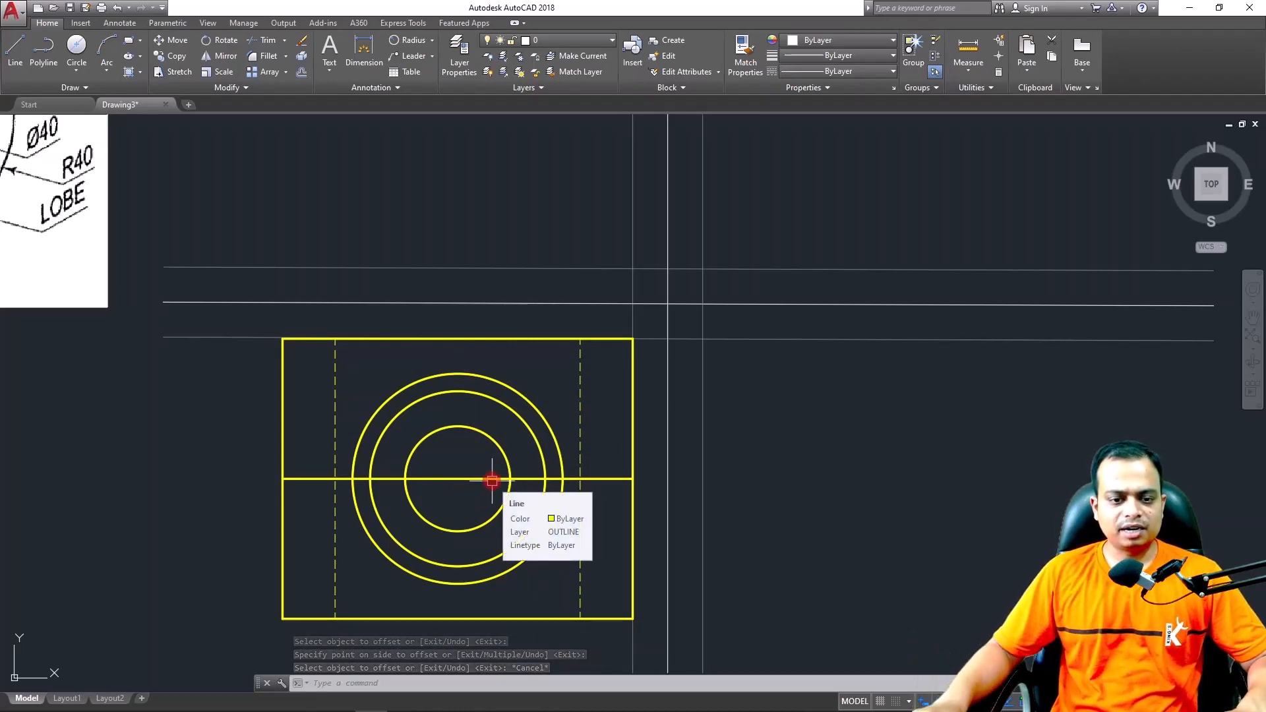
Create a layer named CENTER LINE and set its colour to red
click(460, 49)
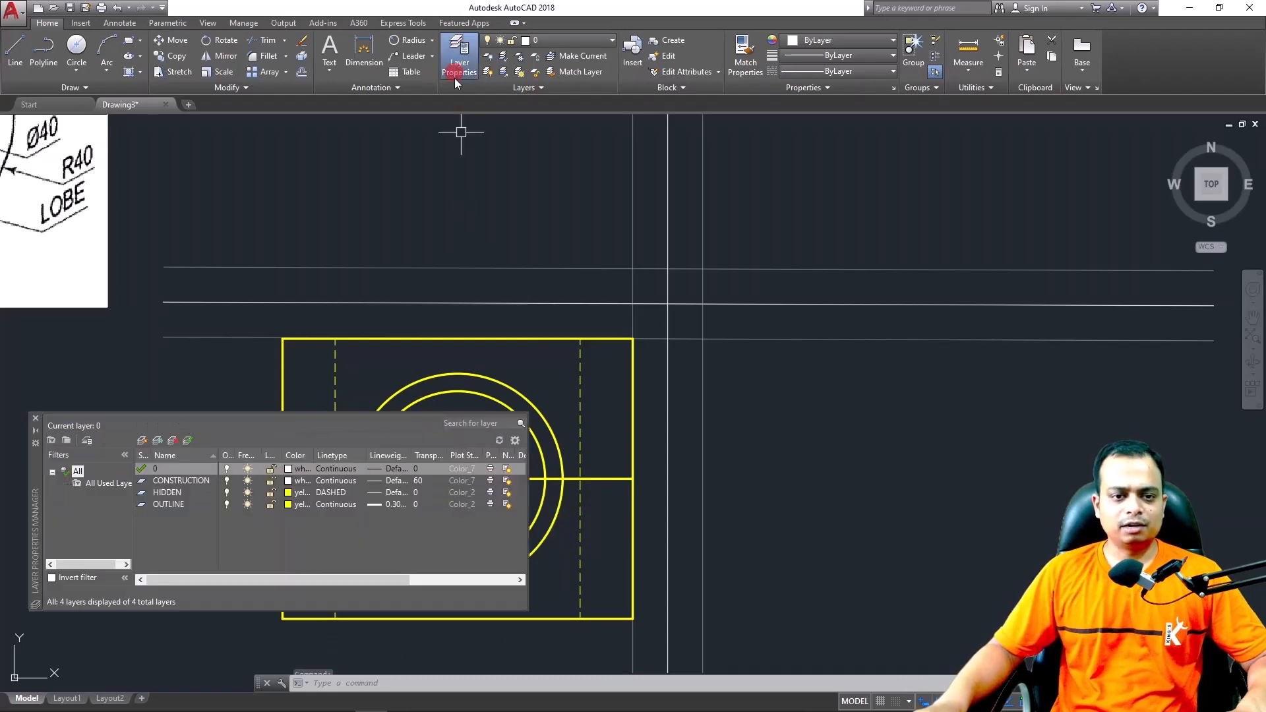
click(144, 440)
text(CENTER)
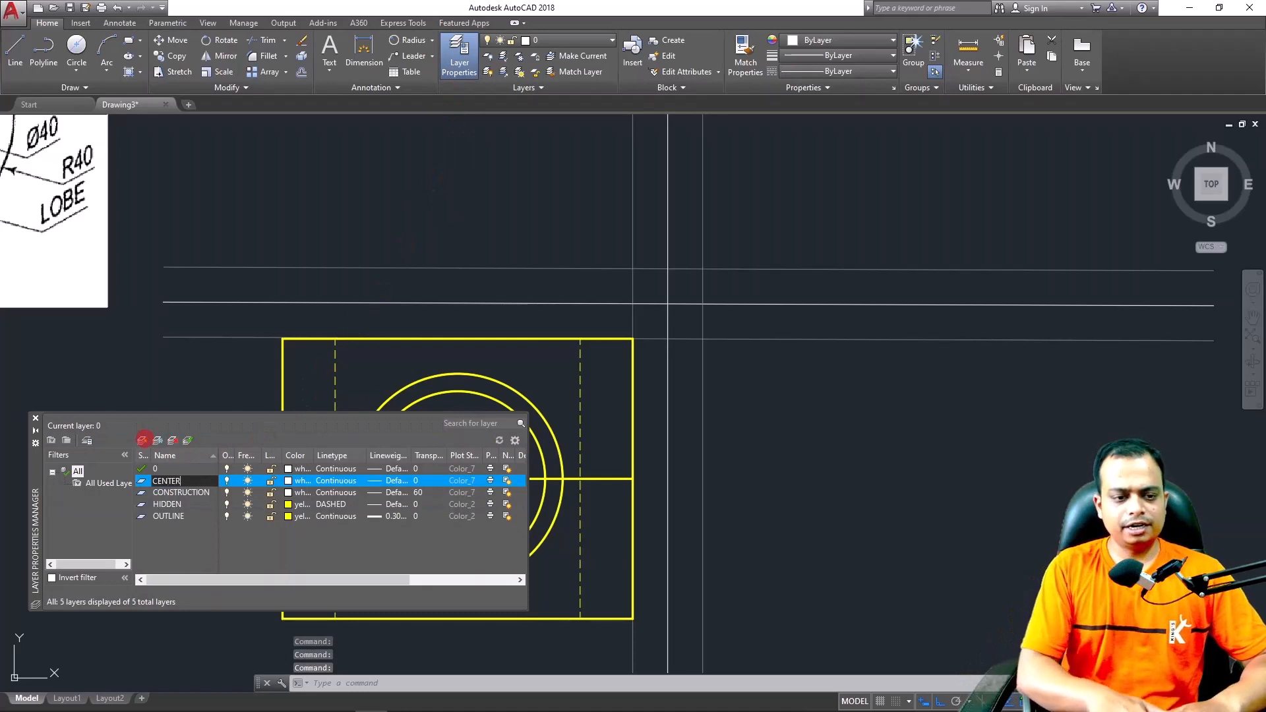
text( LINE)
key(Return)
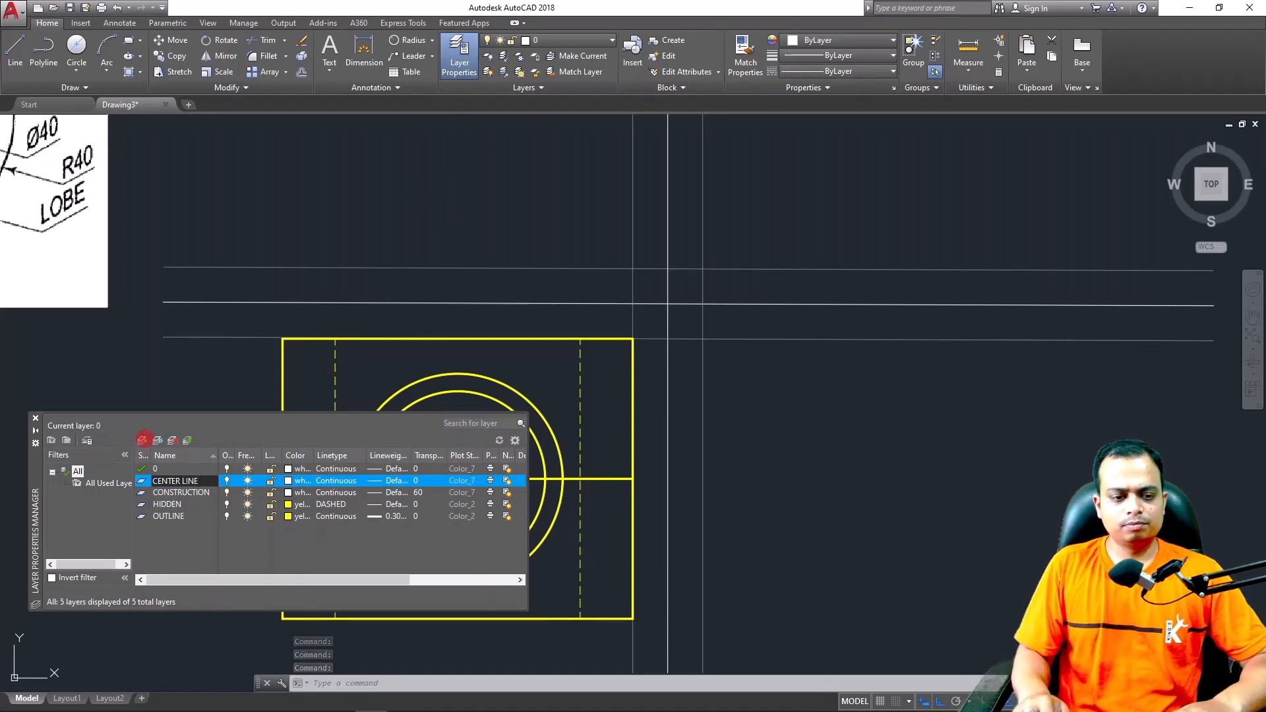
click(288, 481)
click(178, 314)
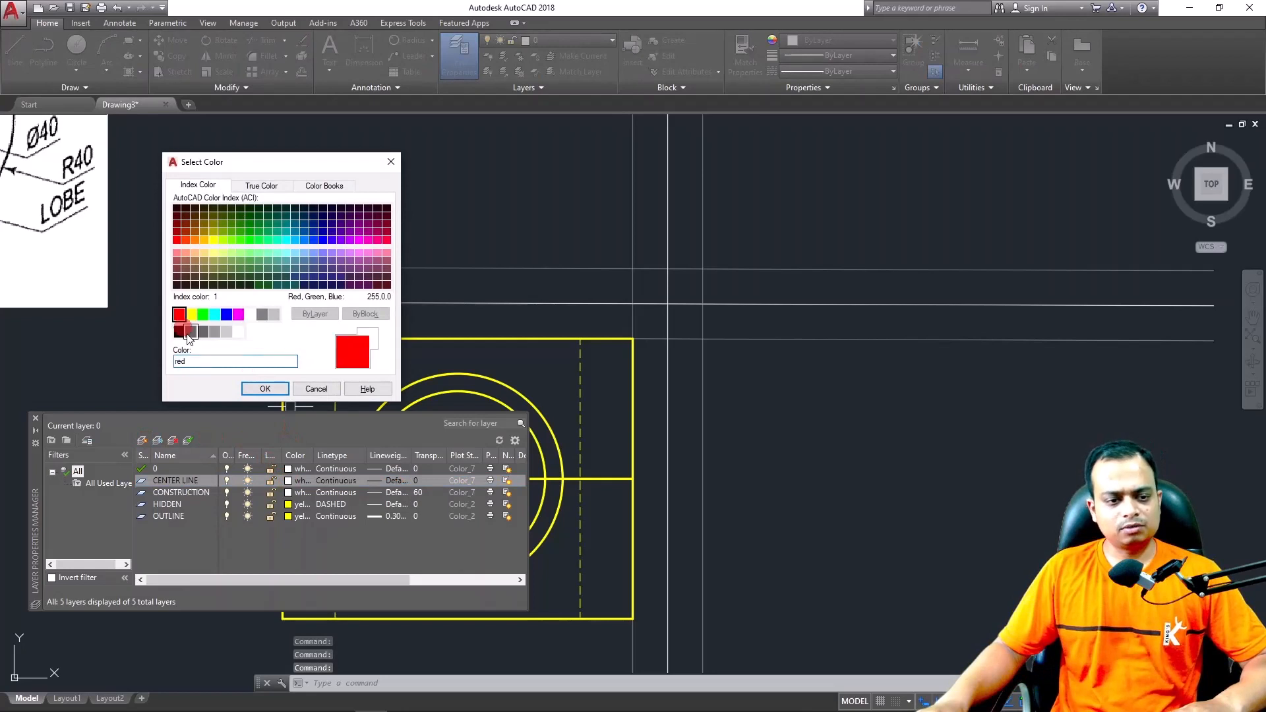
click(265, 388)
Assign the CENTERX2 linetype to the CENTER LINE layer and close the layer manager
click(343, 481)
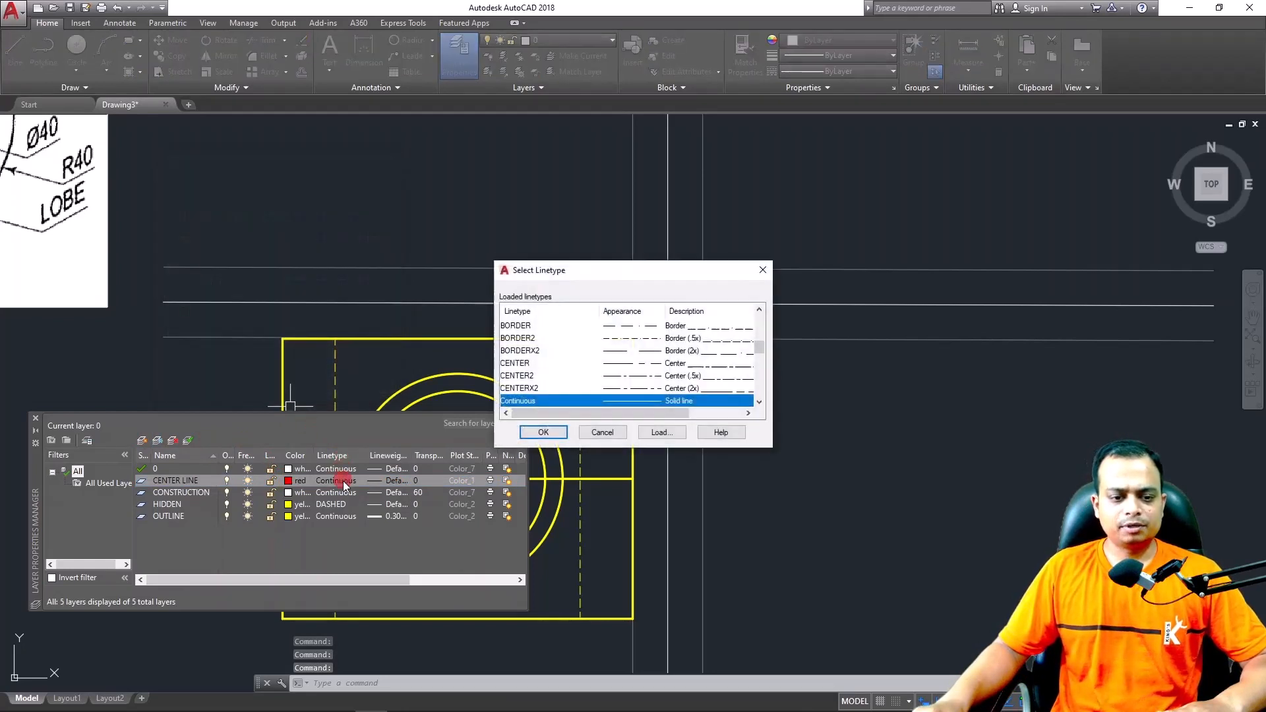
click(756, 350)
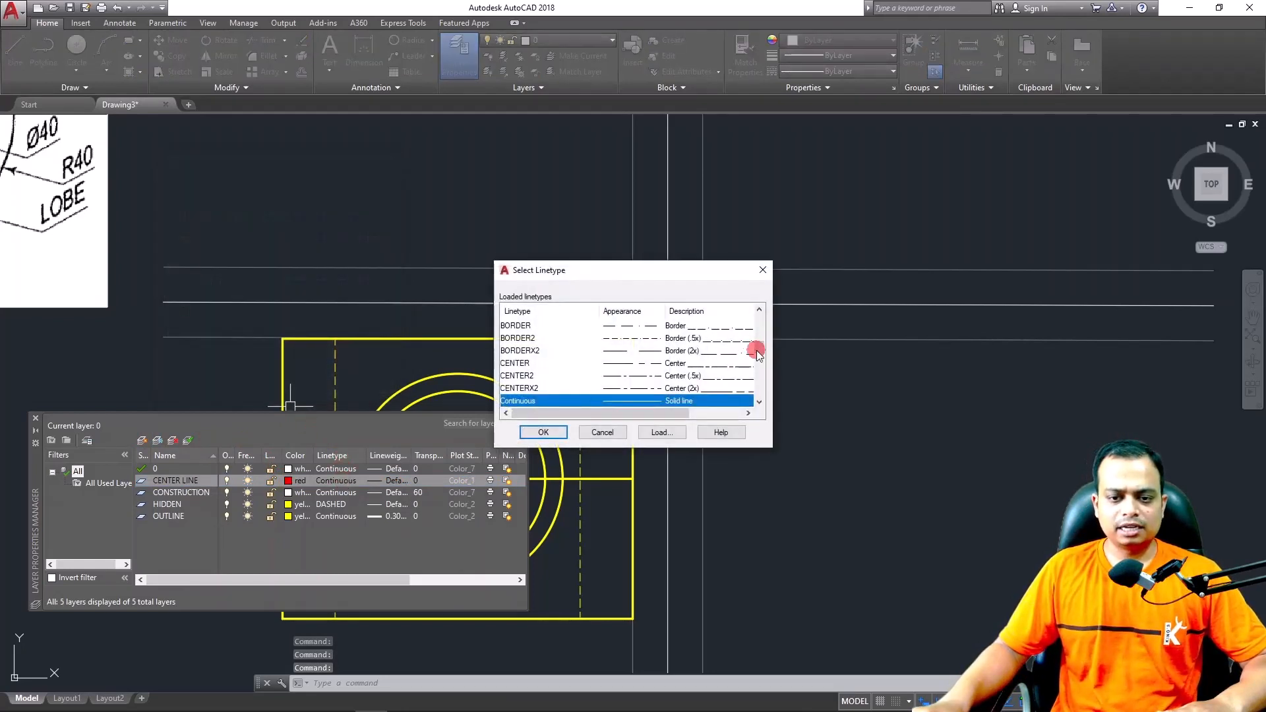
click(552, 389)
click(543, 432)
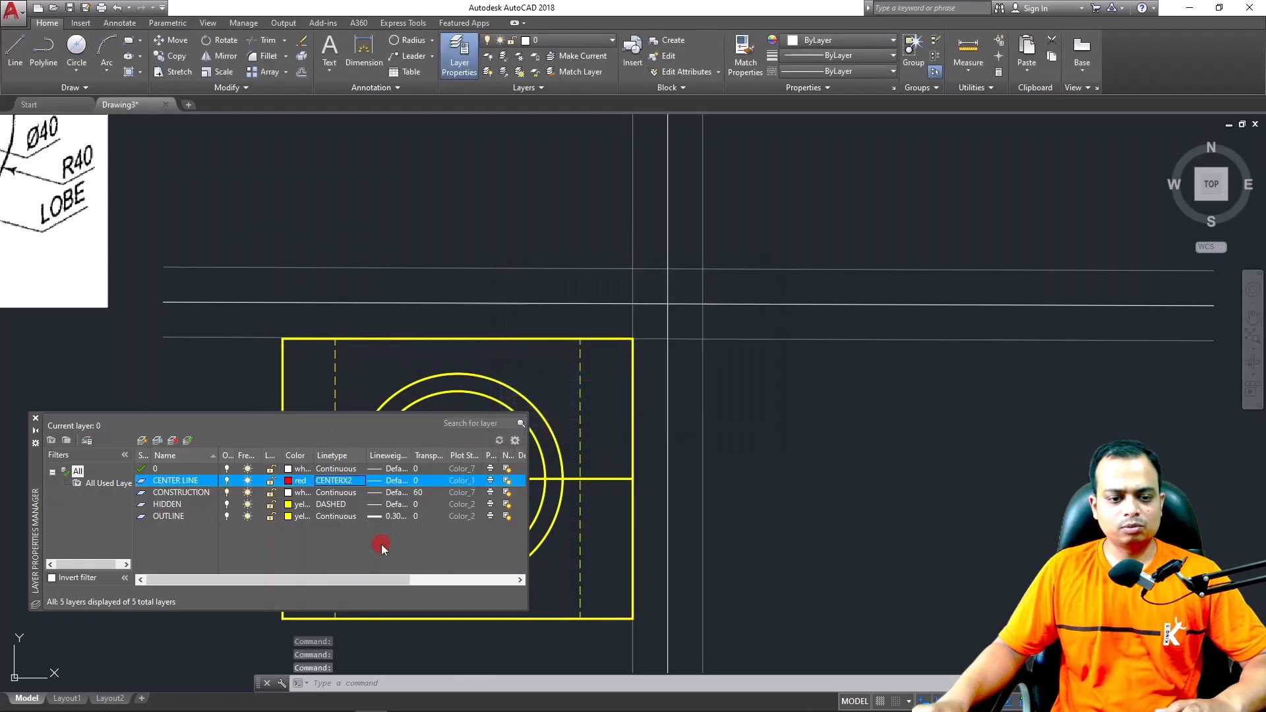
click(47, 418)
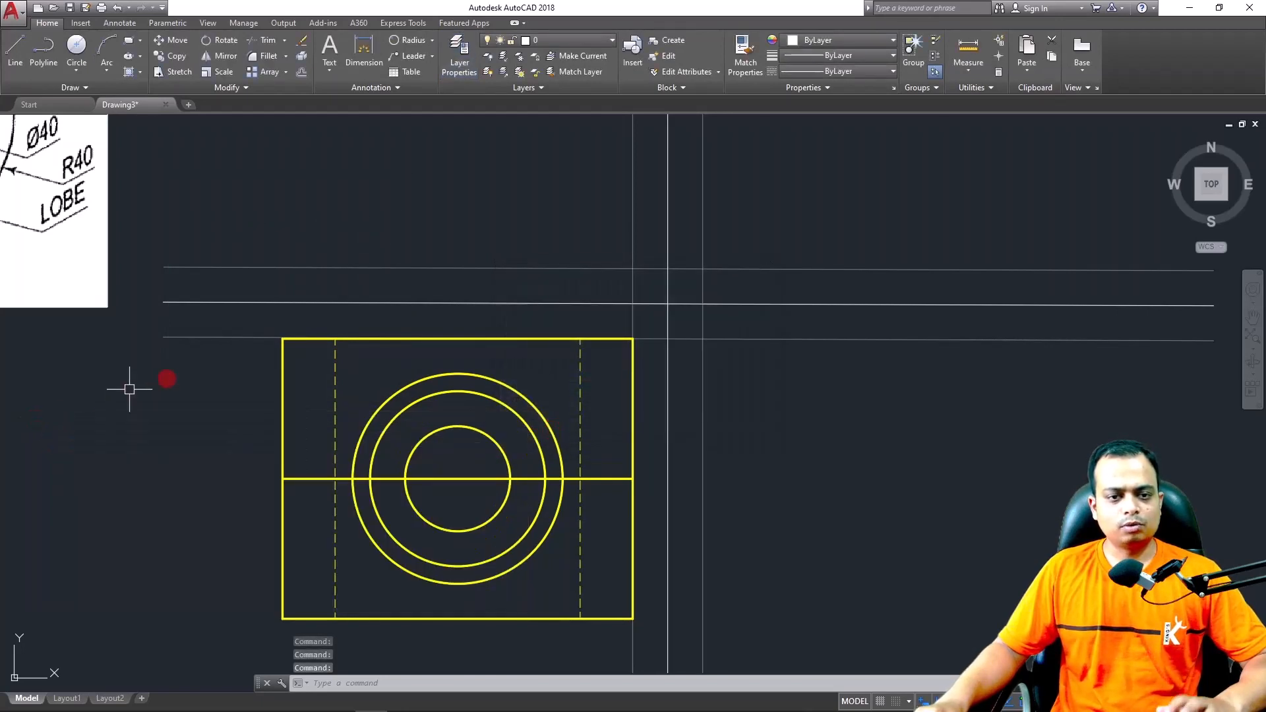
Move the horizontal line through the top view's circles to the CENTER LINE layer and inspect its dash pattern
click(305, 477)
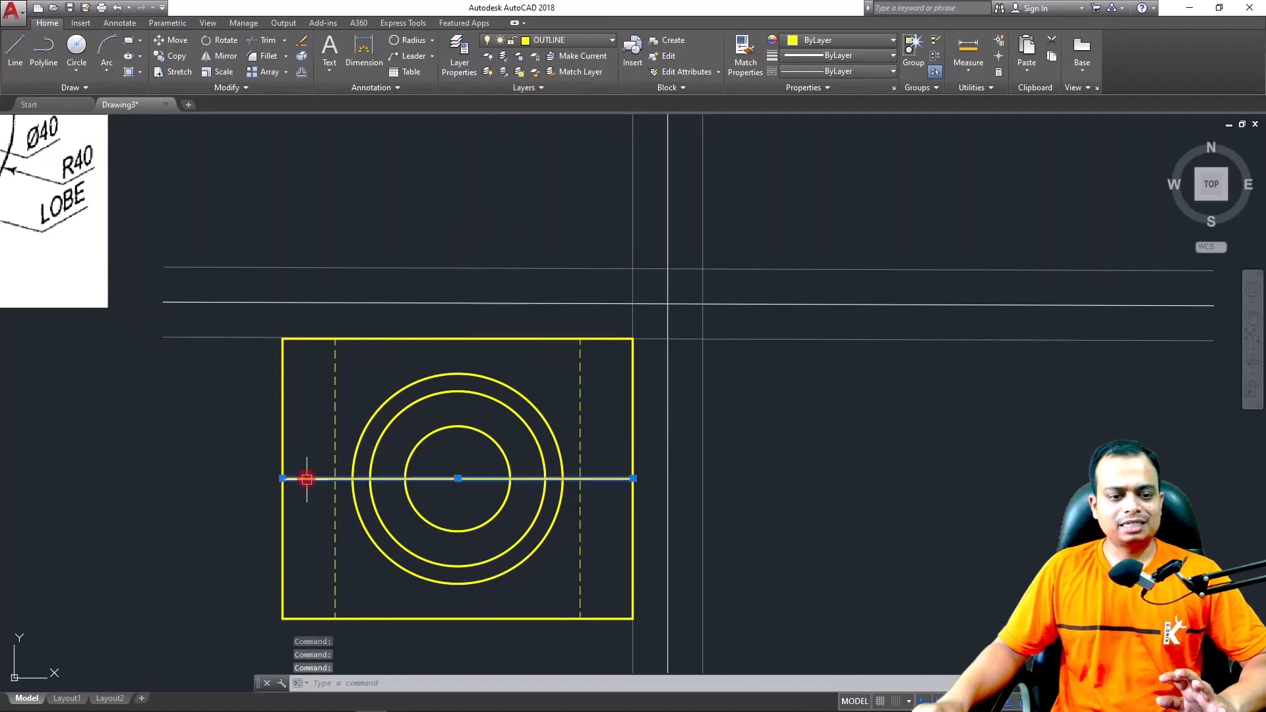
click(603, 41)
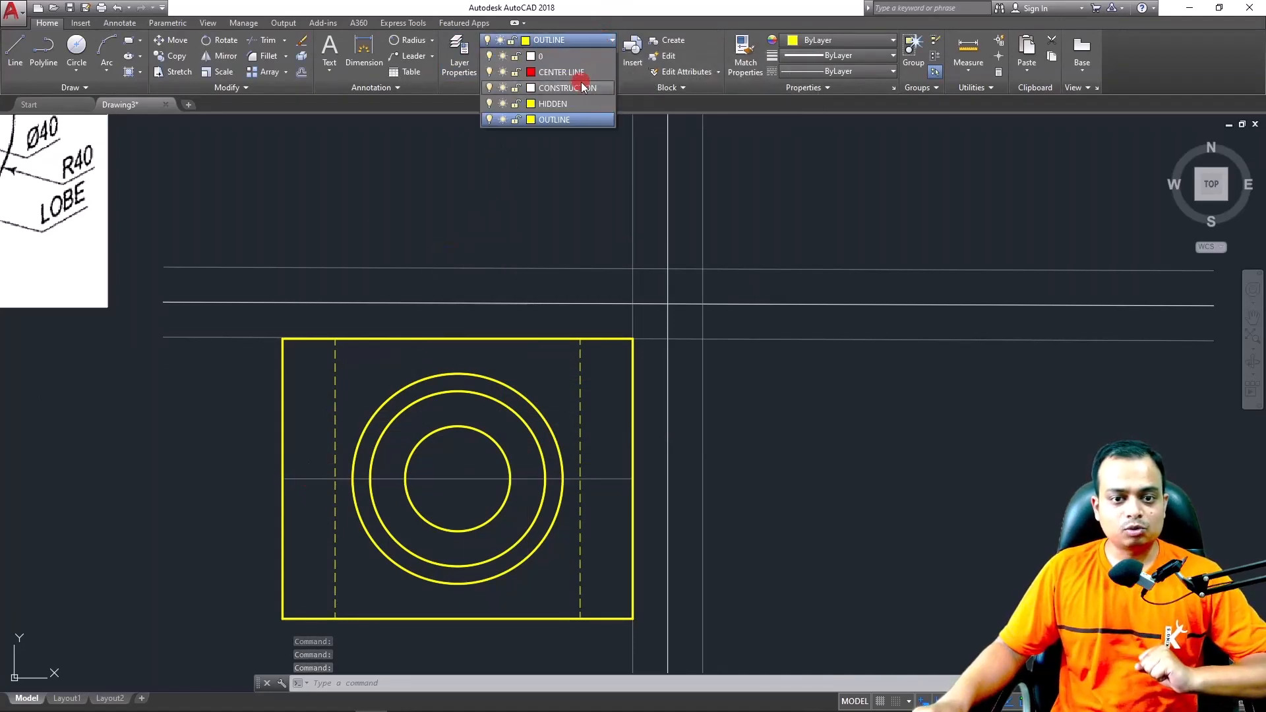
click(561, 72)
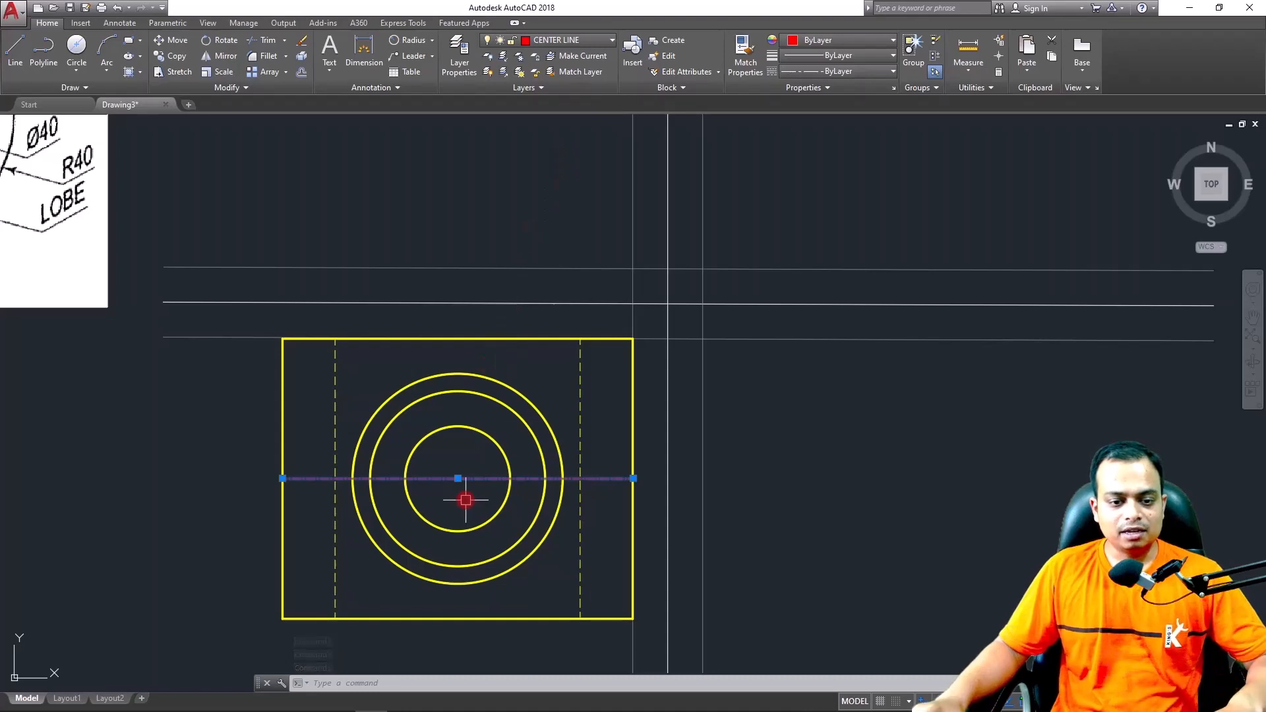
key(Escape)
scroll(455, 488, up, 8)
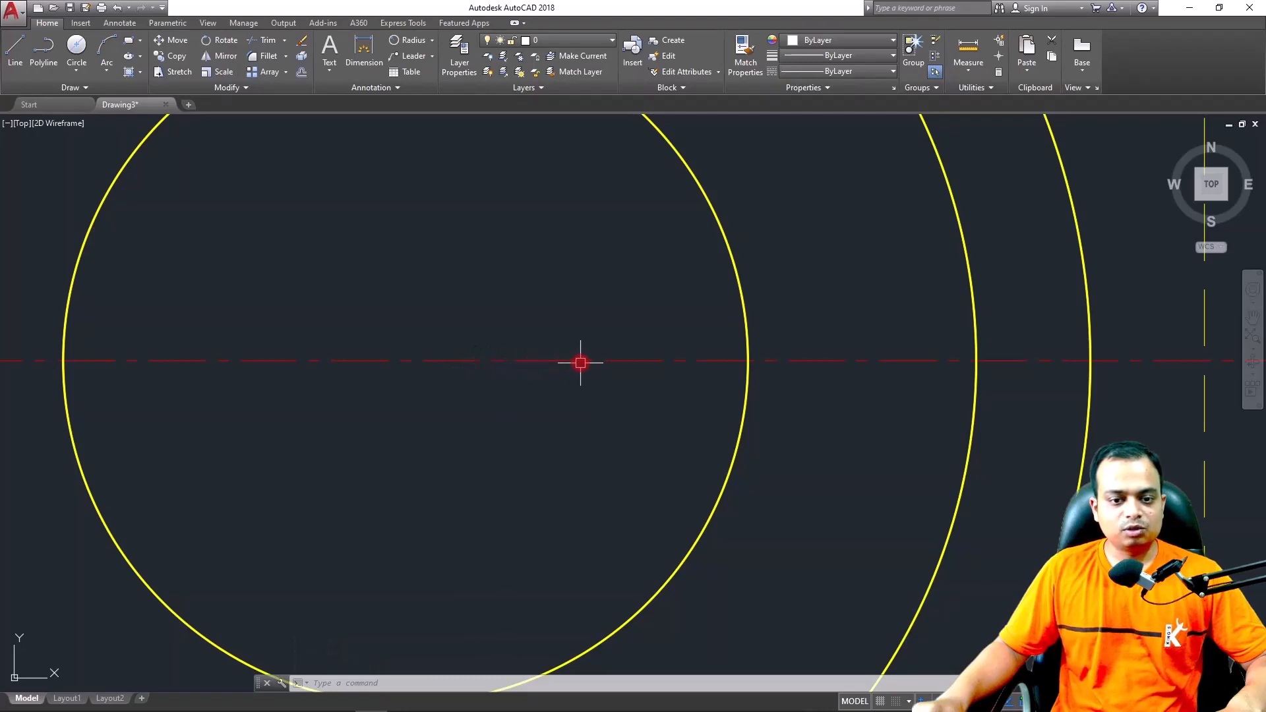
key(Escape)
key(Escape)
scroll(547, 387, down, 6)
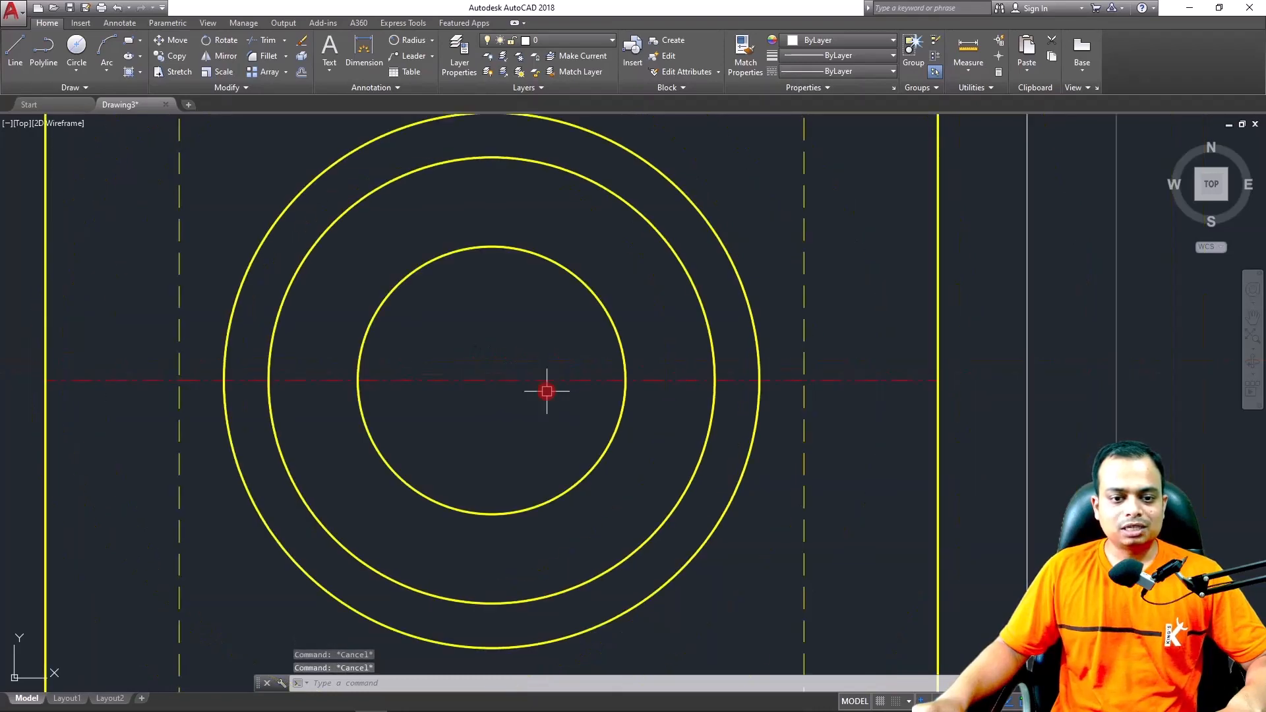
Set the linetype scale of the top view's horizontal centre line to 4, trying 3 first
click(501, 383)
right_click(502, 383)
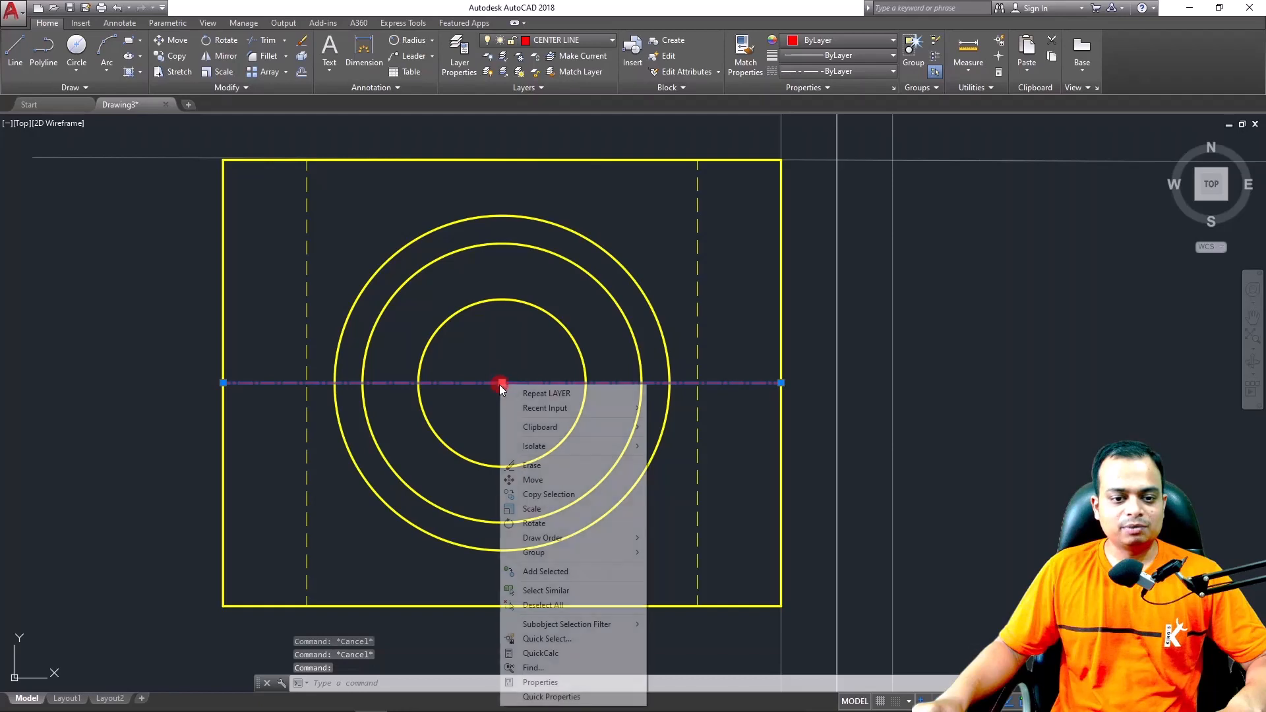
click(552, 682)
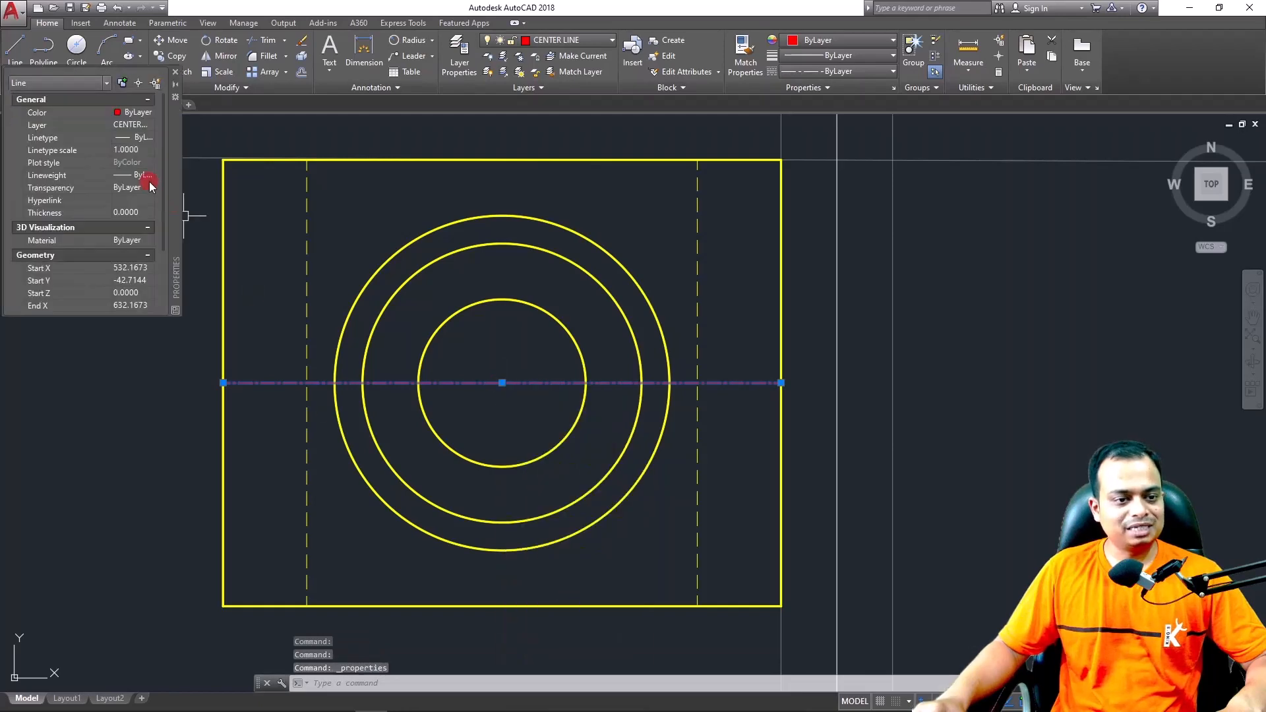
click(131, 151)
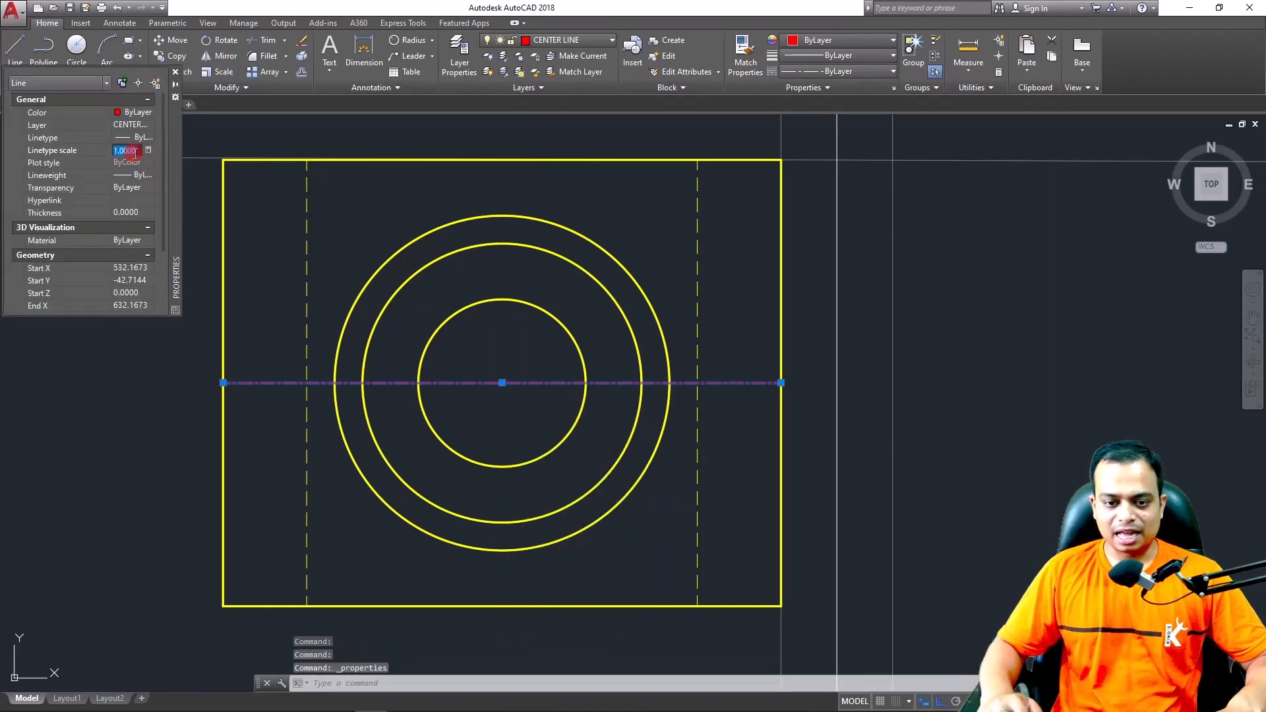
key(Return)
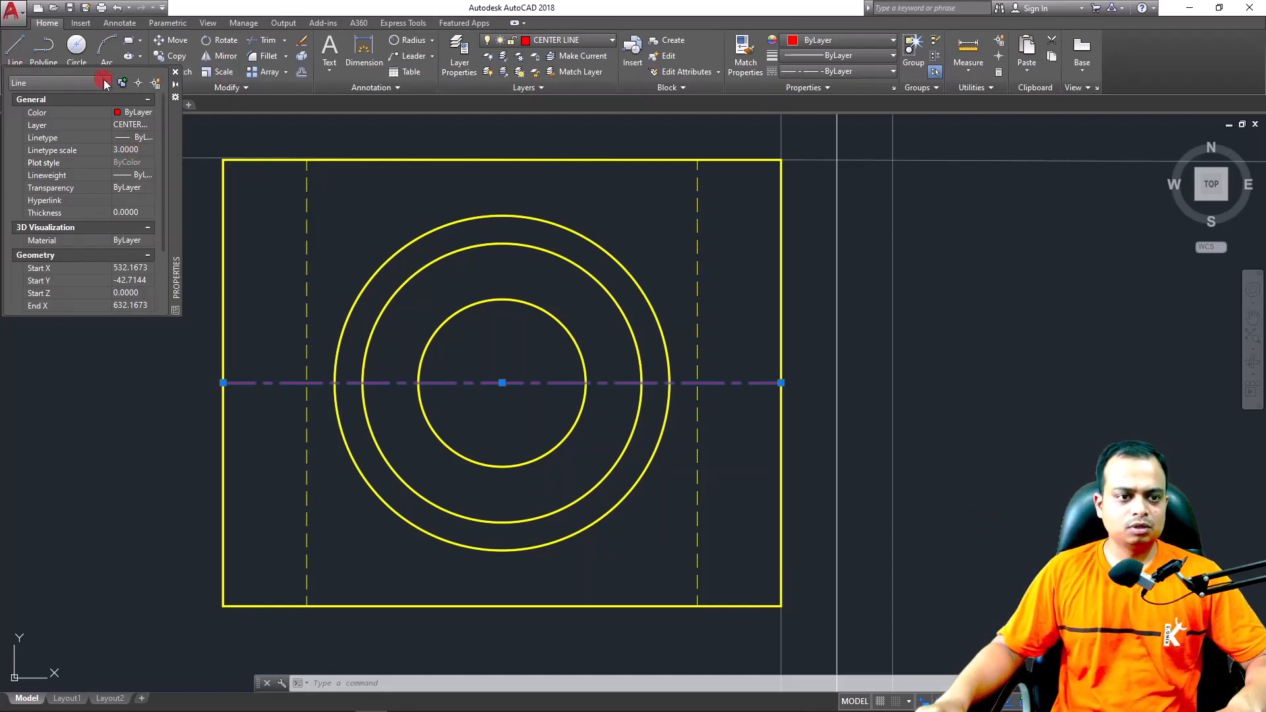
click(125, 150)
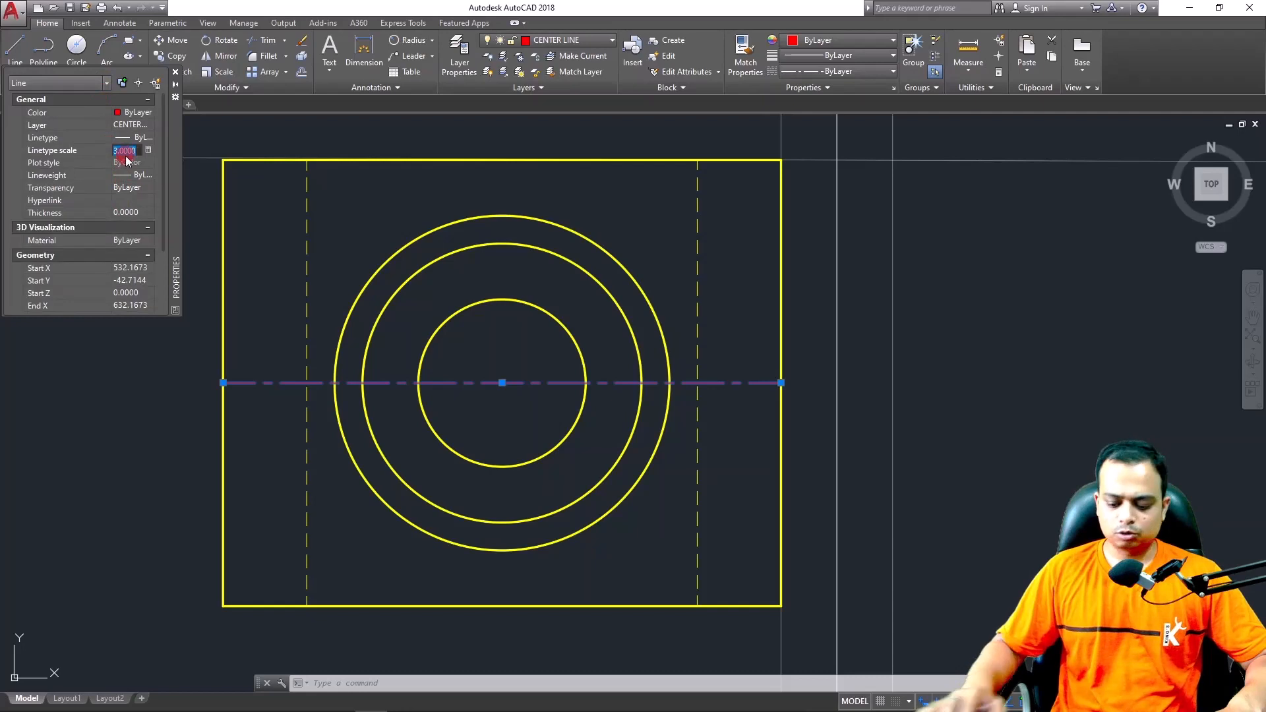
text(4)
key(Return)
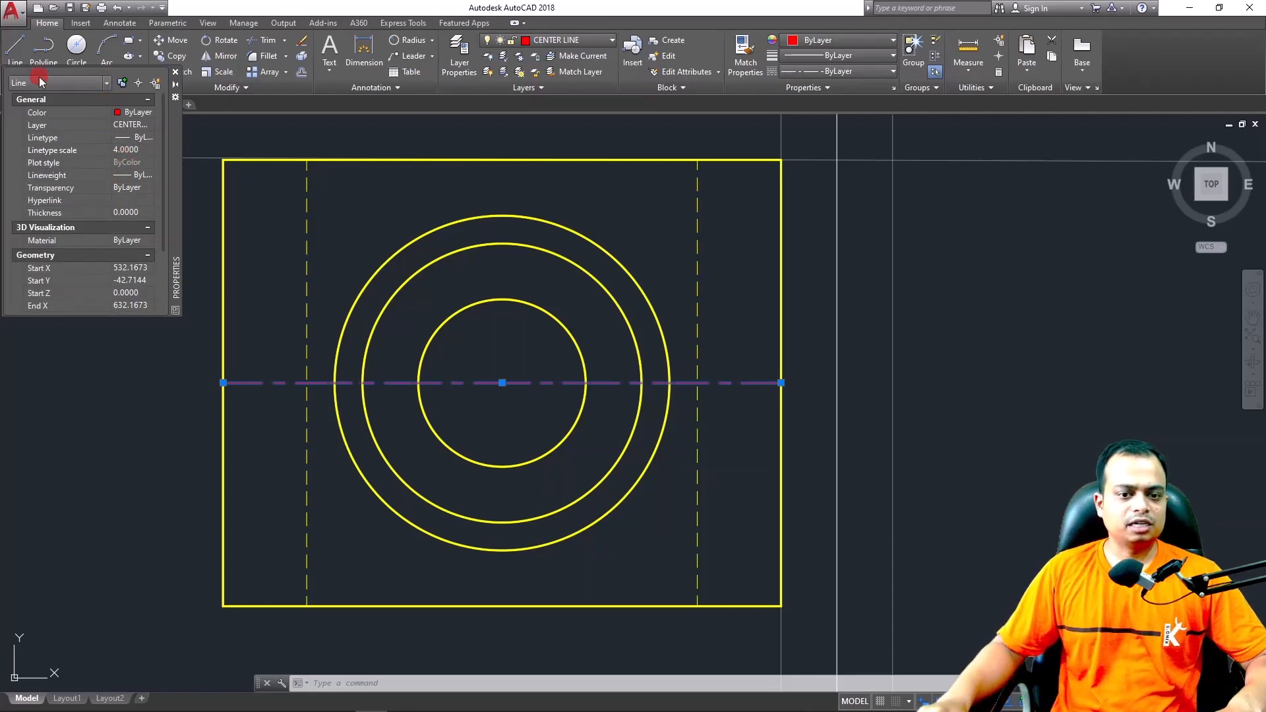
click(175, 76)
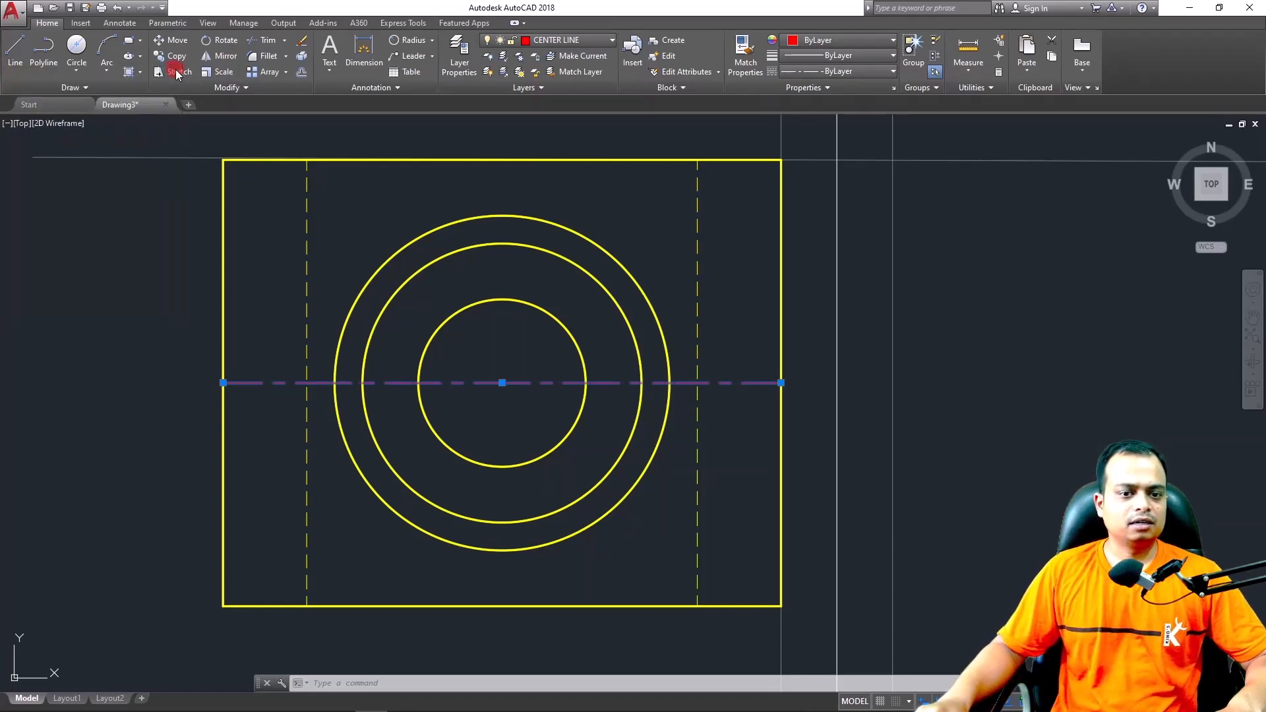
Draw a vertical line about 36 units long from the centre of the top view's circles to above the outer circle
key(Escape)
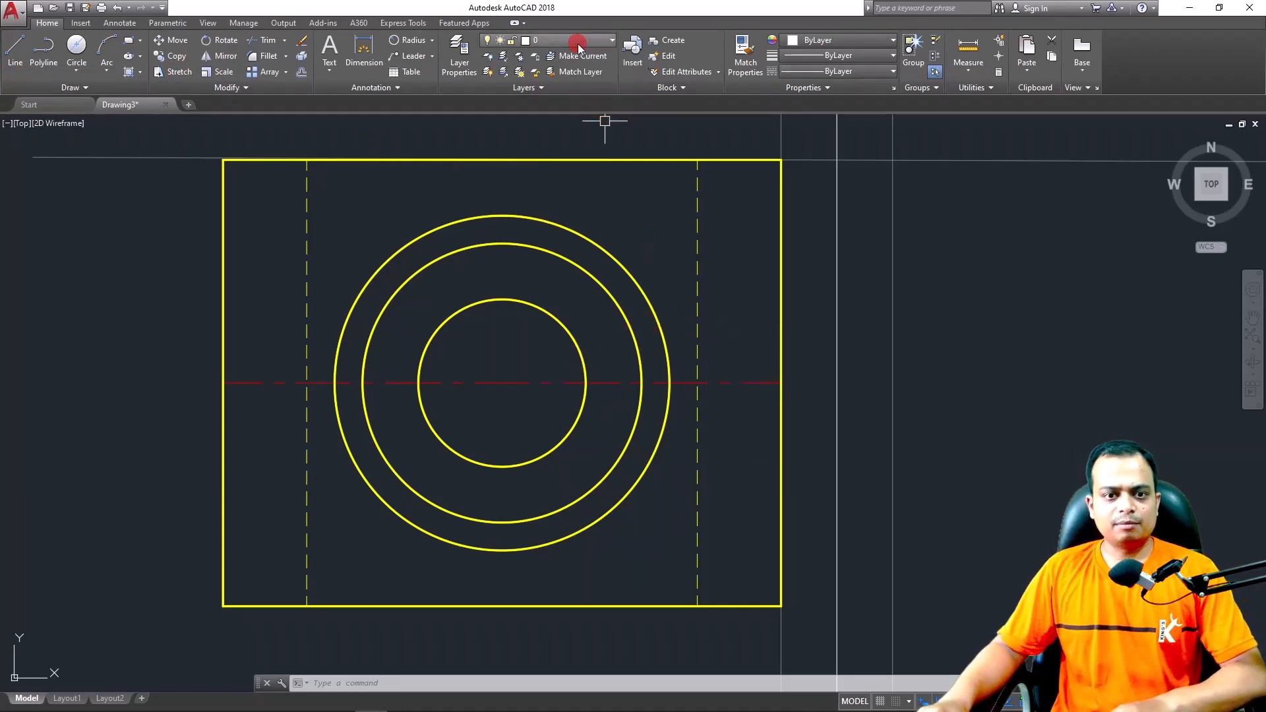
text(l)
key(Return)
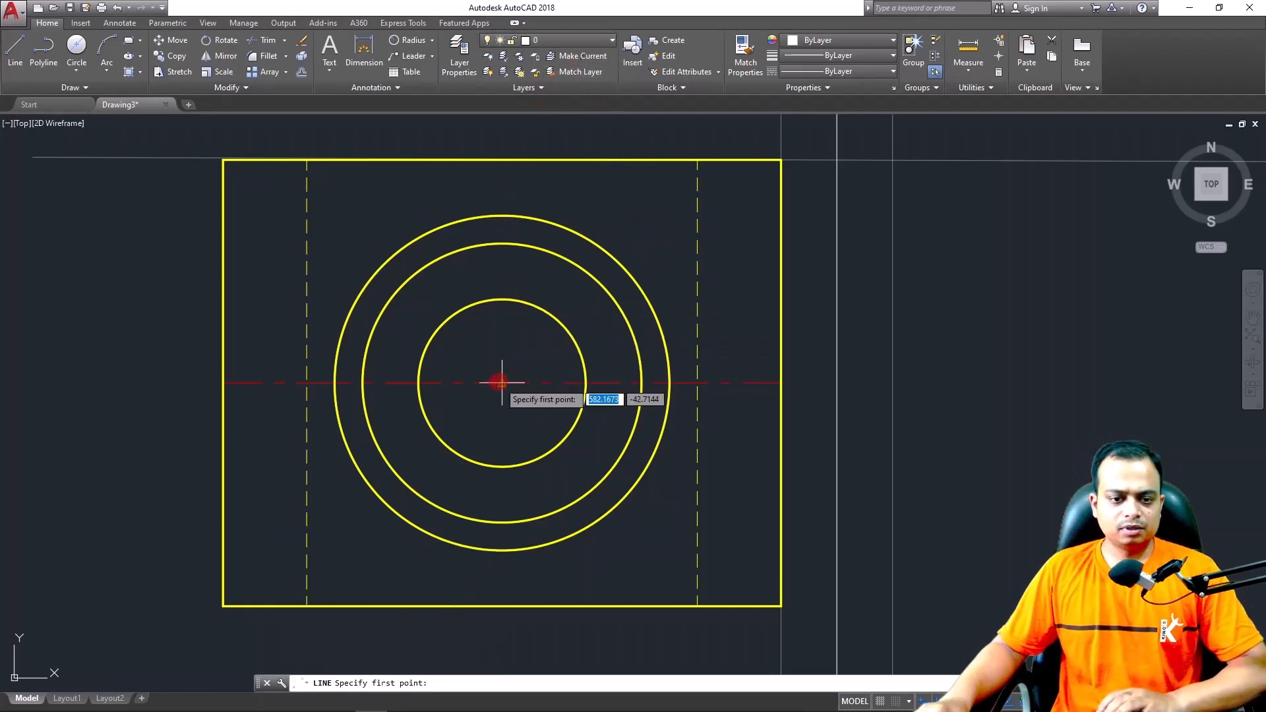
click(501, 382)
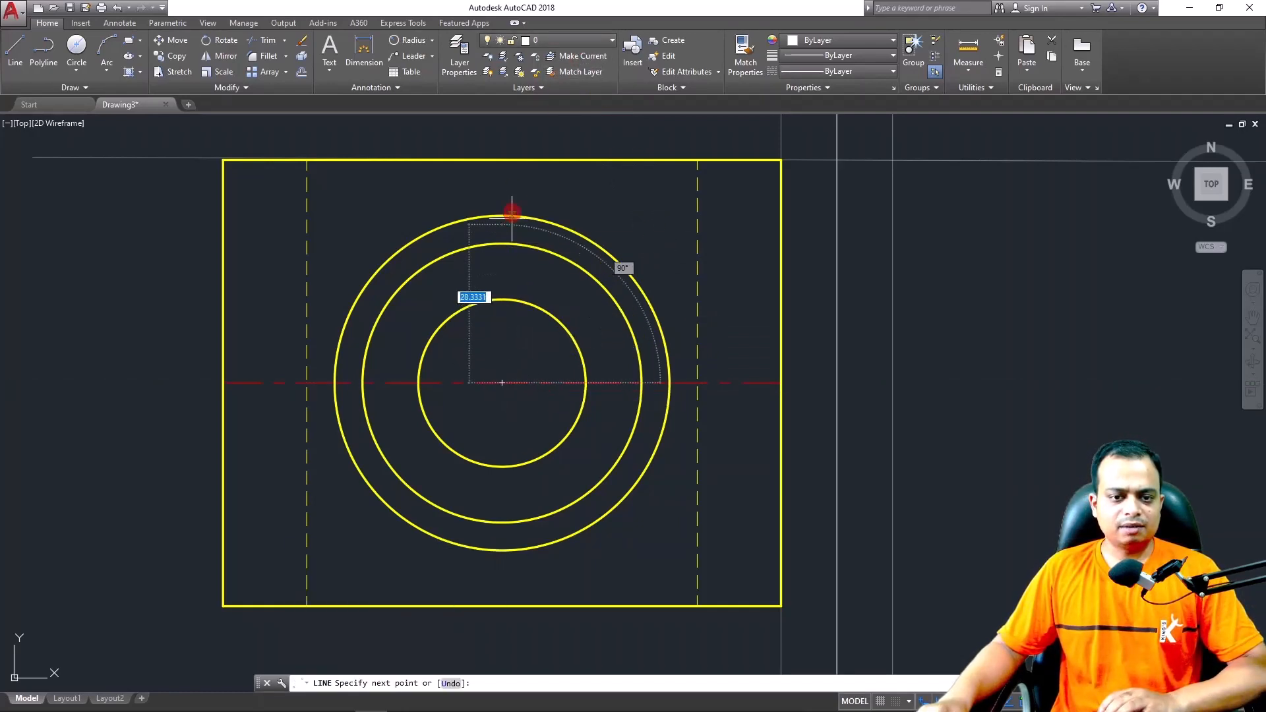
click(496, 183)
key(Return)
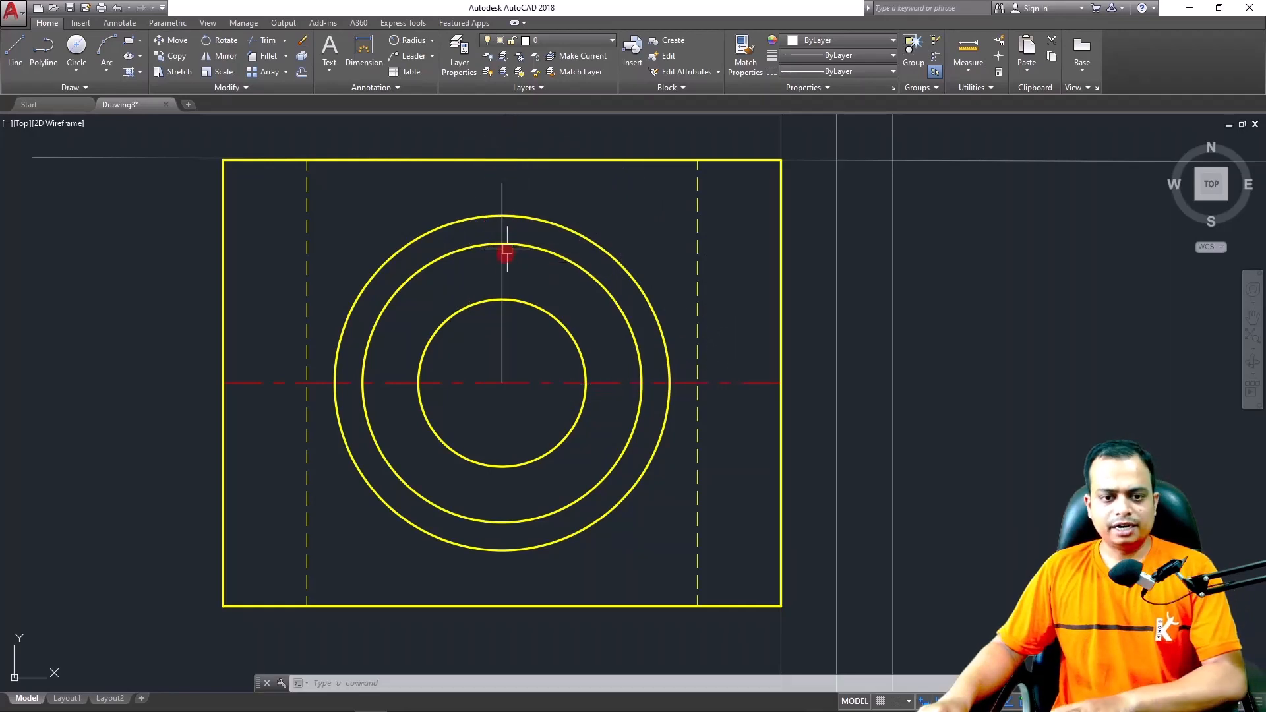
Lengthen the vertical line from its lower end down past the outer circle, just short of the rectangle's lower edge
click(503, 259)
mouse_move(502, 382)
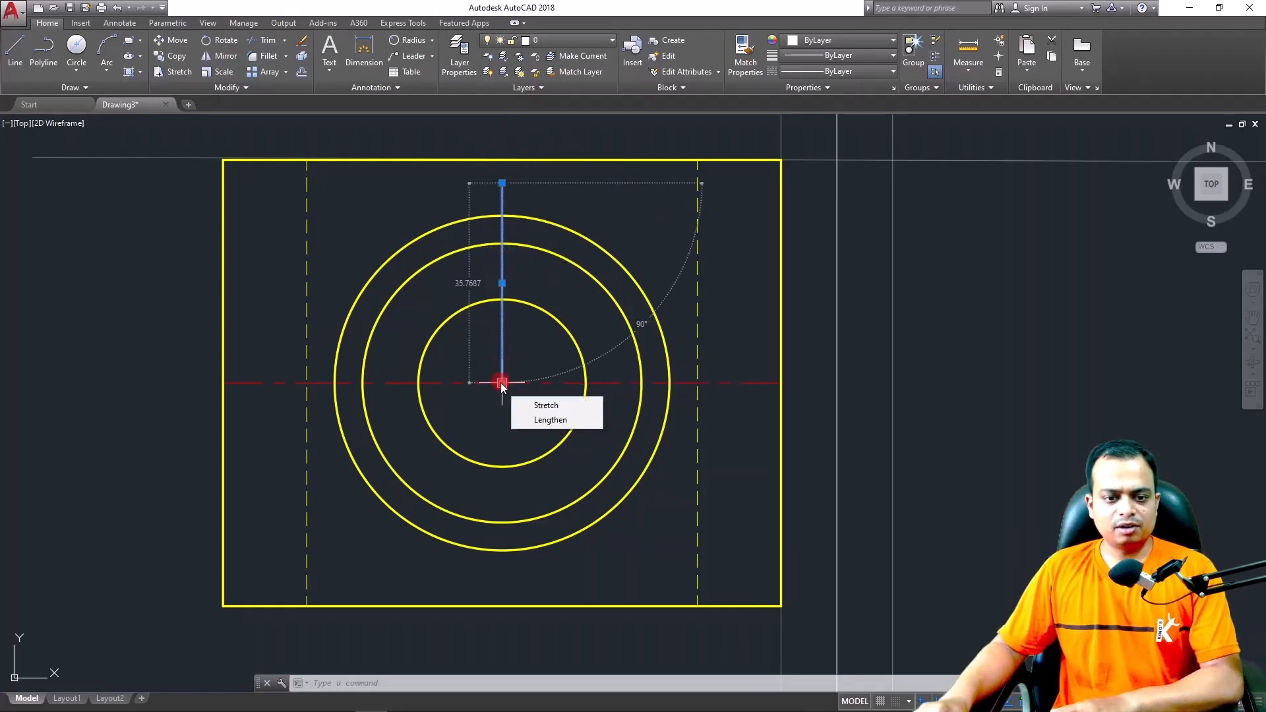
click(527, 420)
click(513, 587)
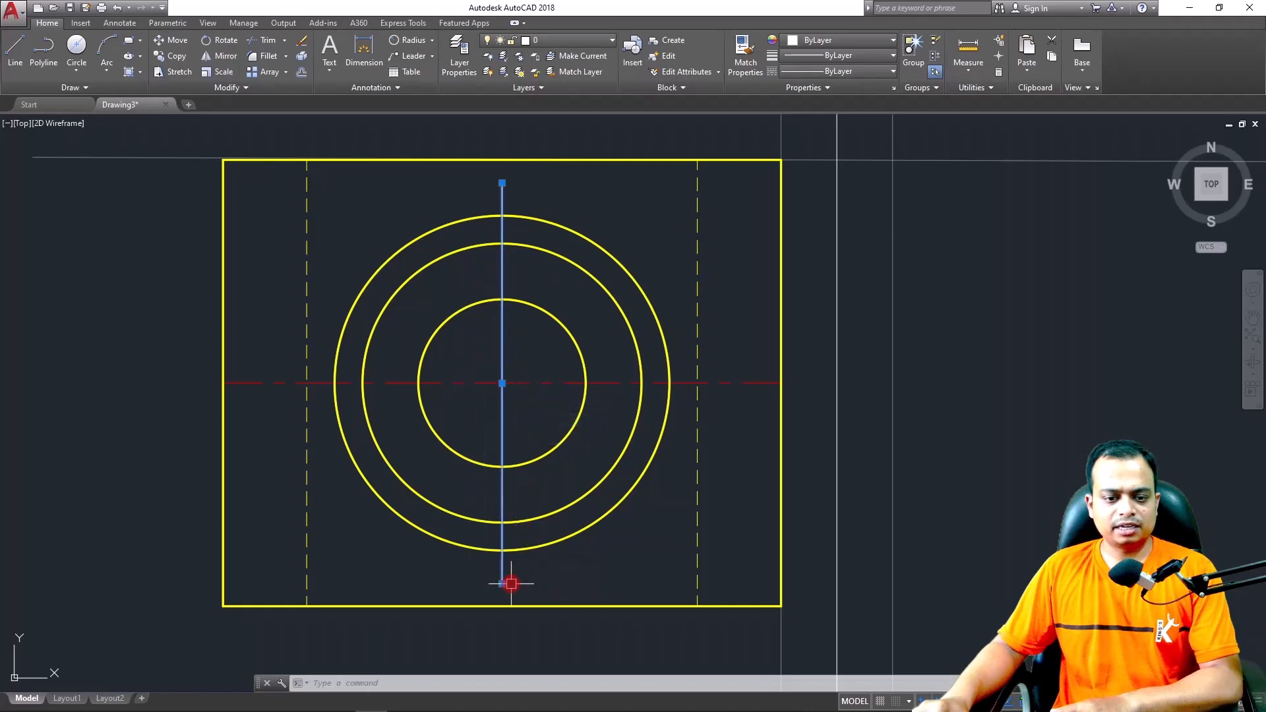
key(Escape)
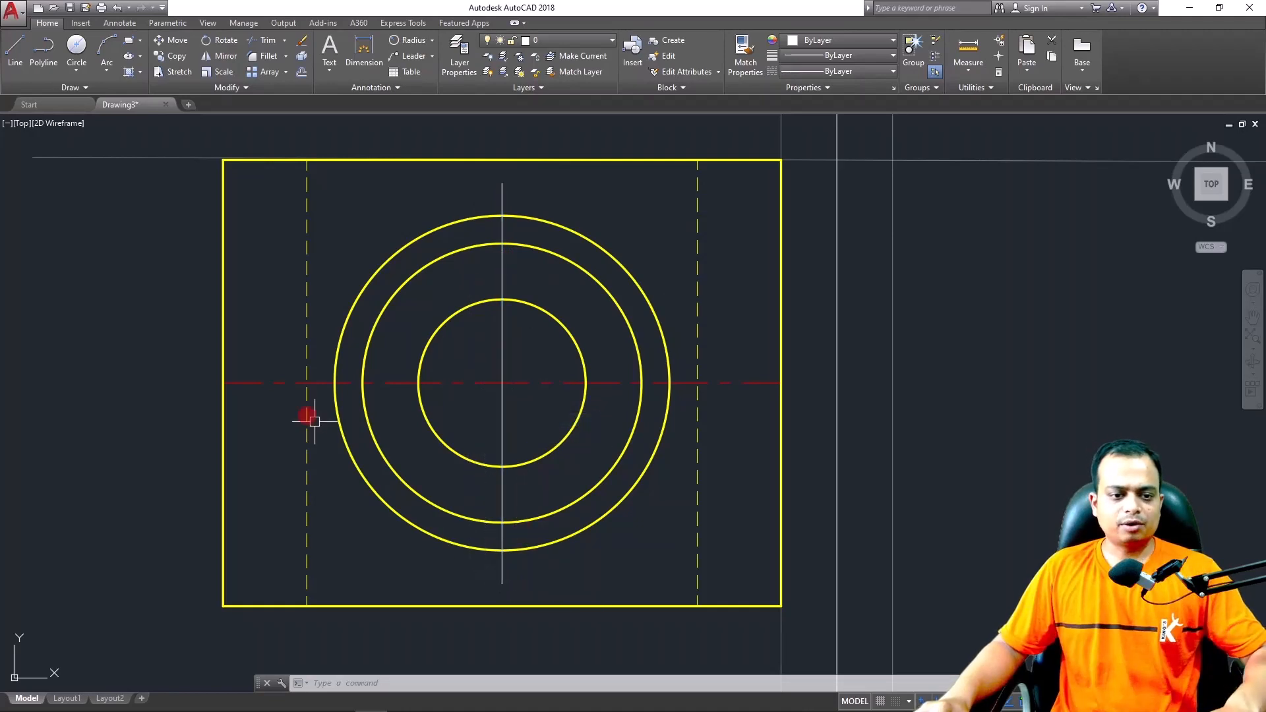
Match the properties of the horizontal centre line onto the vertical line through the circles
click(270, 387)
click(744, 52)
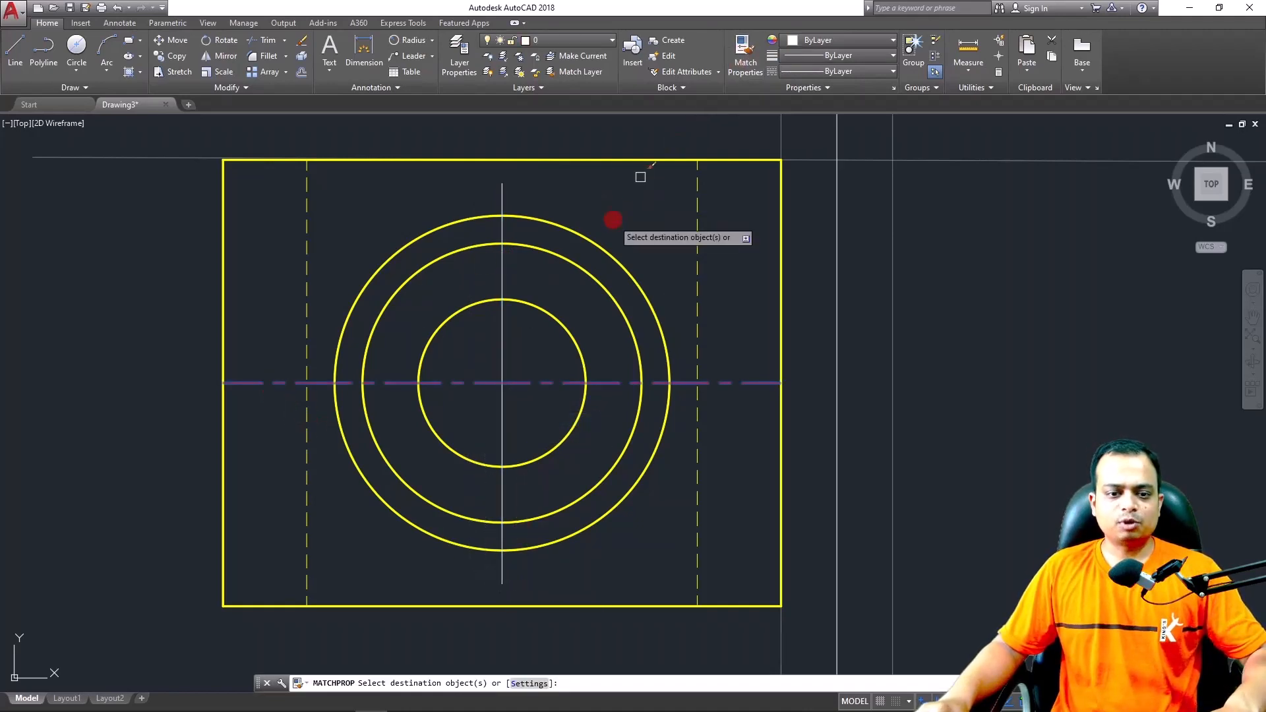
click(502, 343)
key(Return)
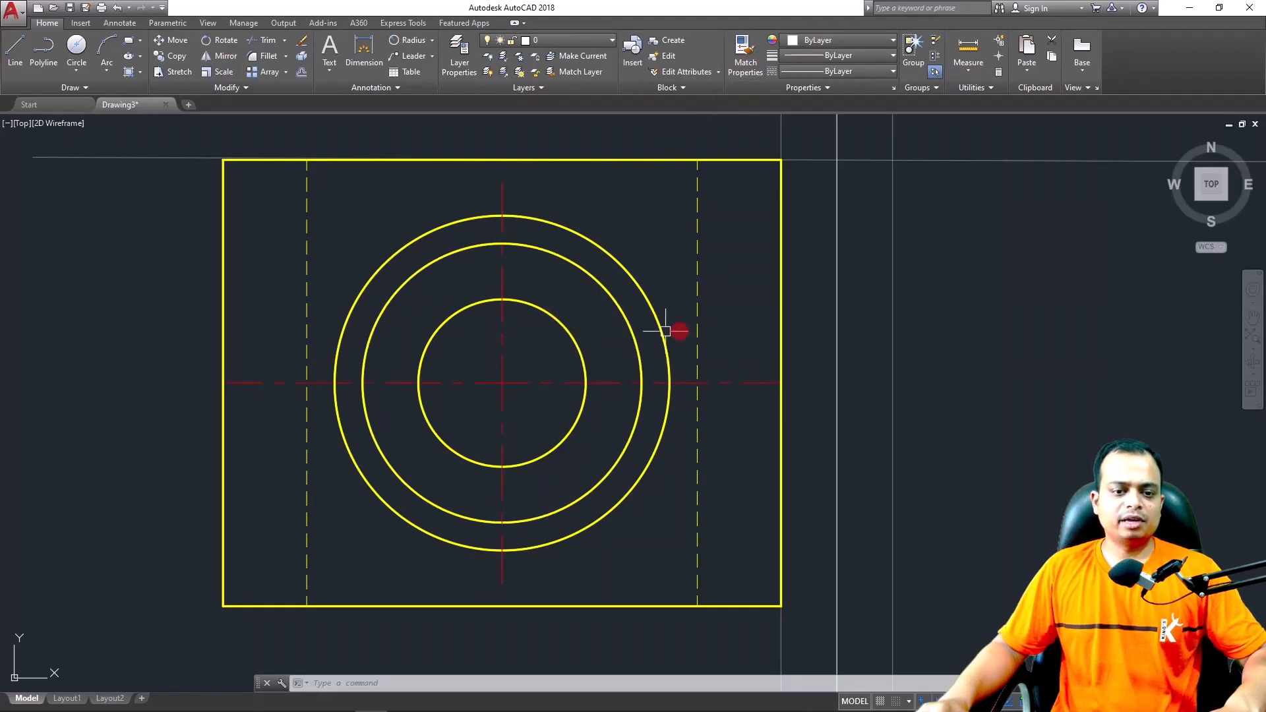
Examine the lobe's hole and radius dimensions in the isometric reference image and compare the lobe with the top view
scroll(893, 326, down, 2)
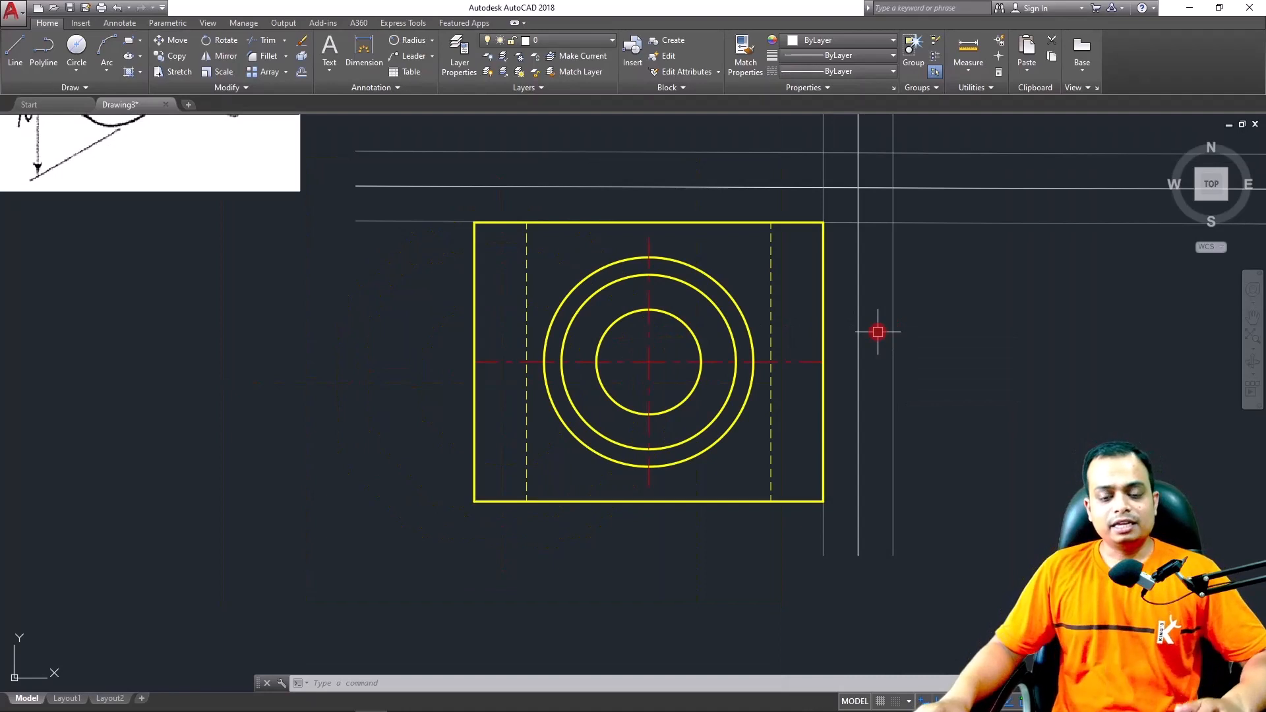
scroll(433, 286, down, 2)
middle_drag(371, 272, 421, 433)
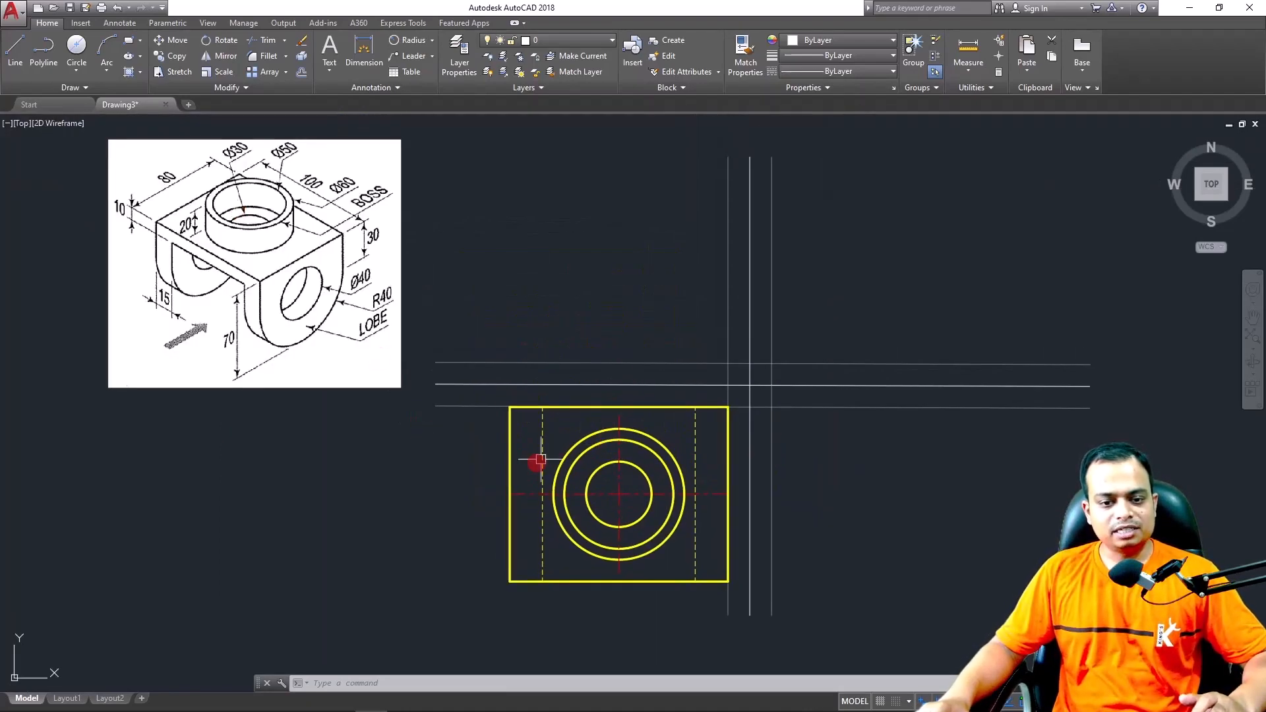
scroll(562, 469, up, 2)
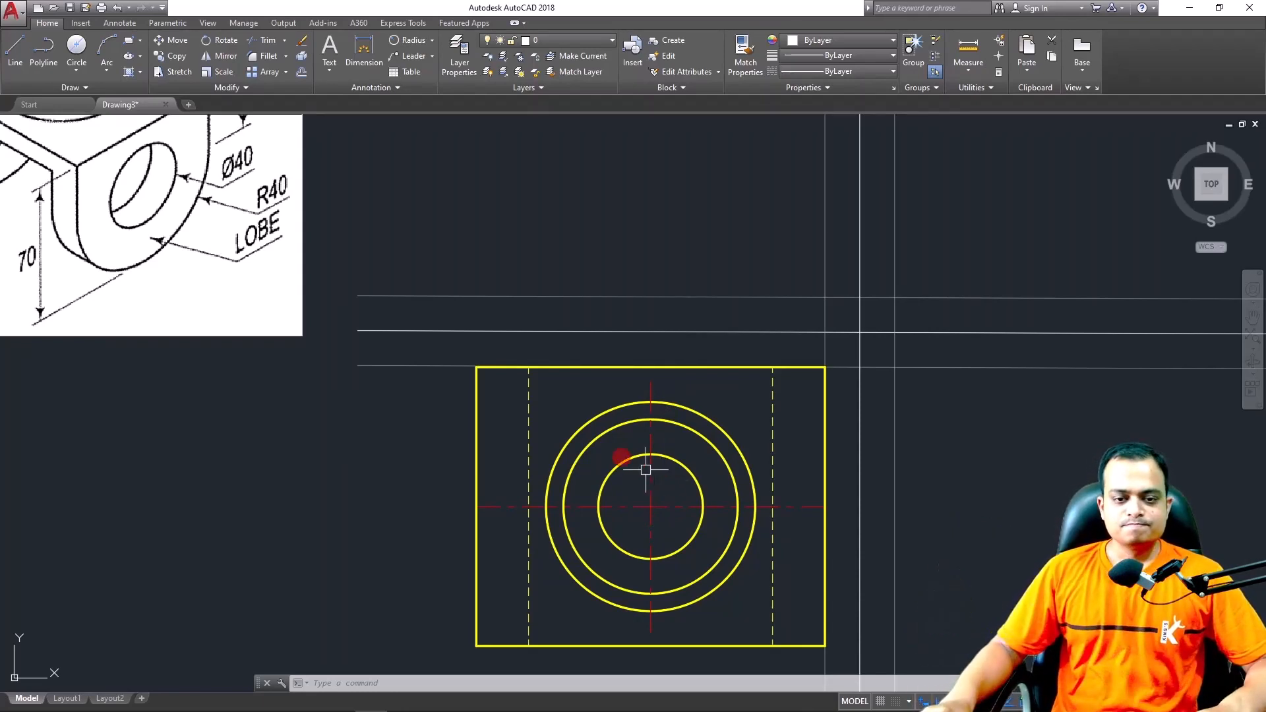
middle_drag(255, 291, 297, 415)
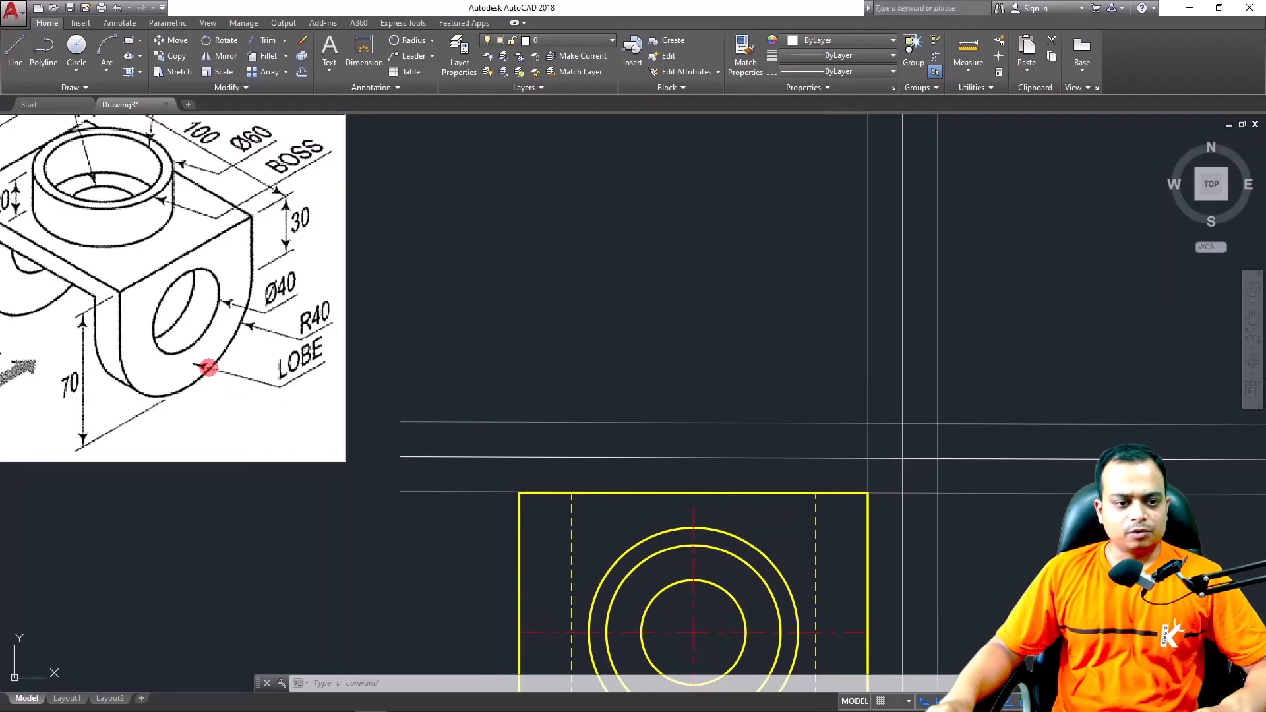
scroll(183, 298, up, 2)
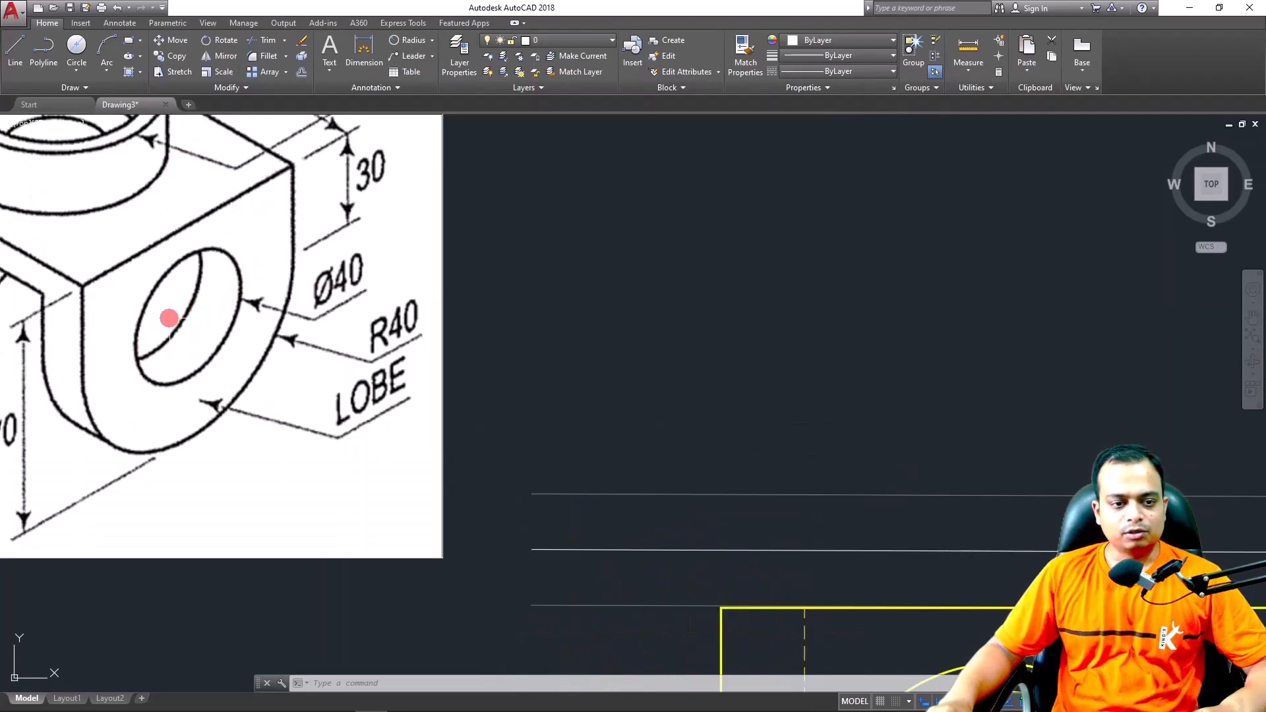
middle_drag(462, 394, 409, 113)
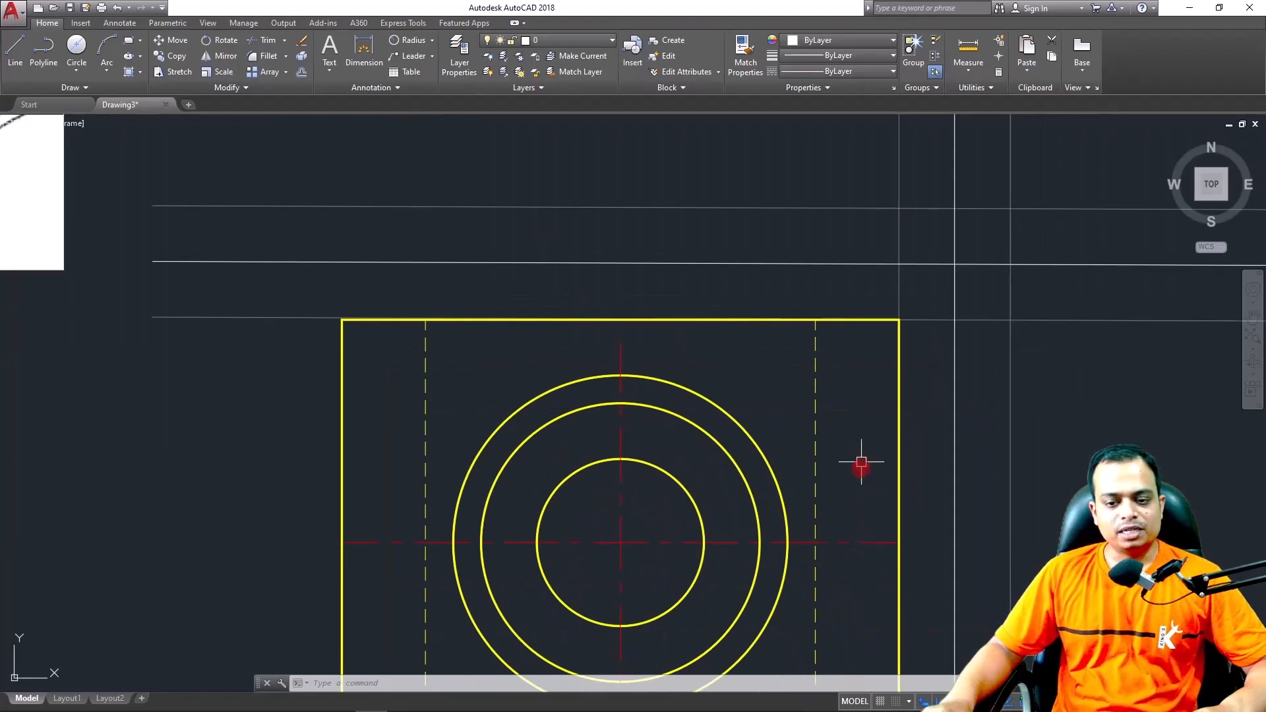
middle_drag(452, 330, 741, 500)
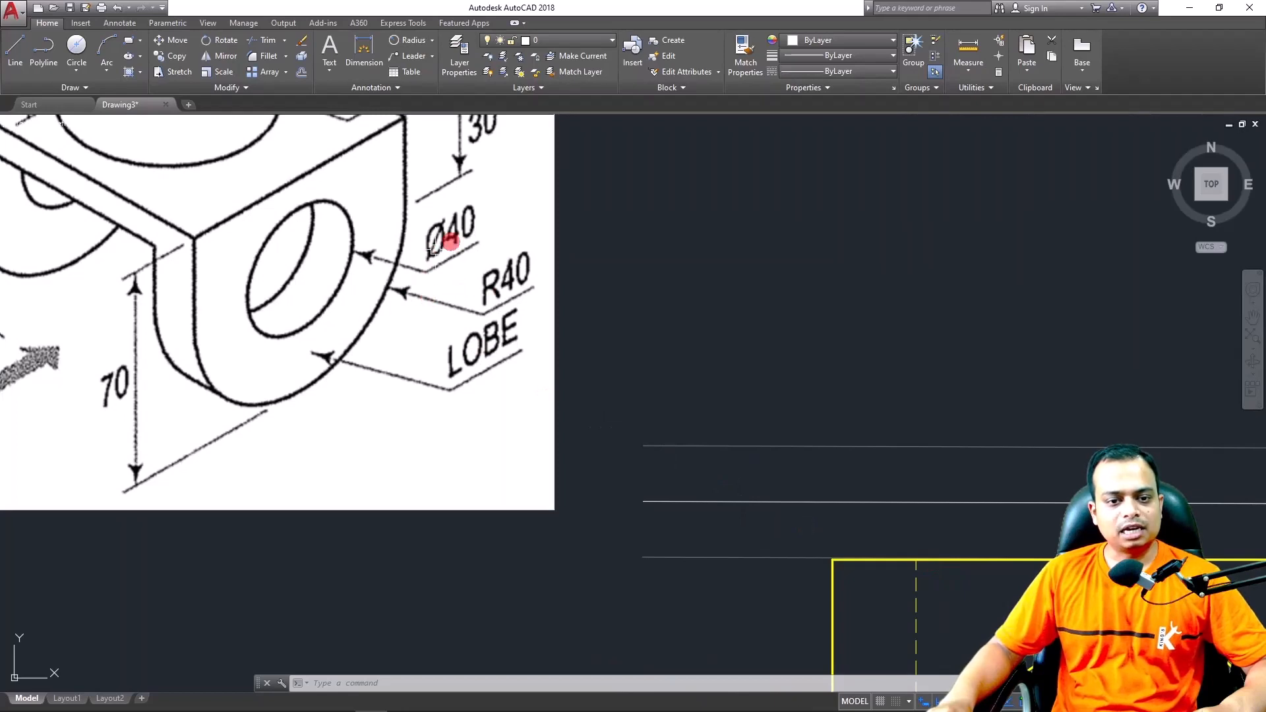
scroll(845, 369, down, 1)
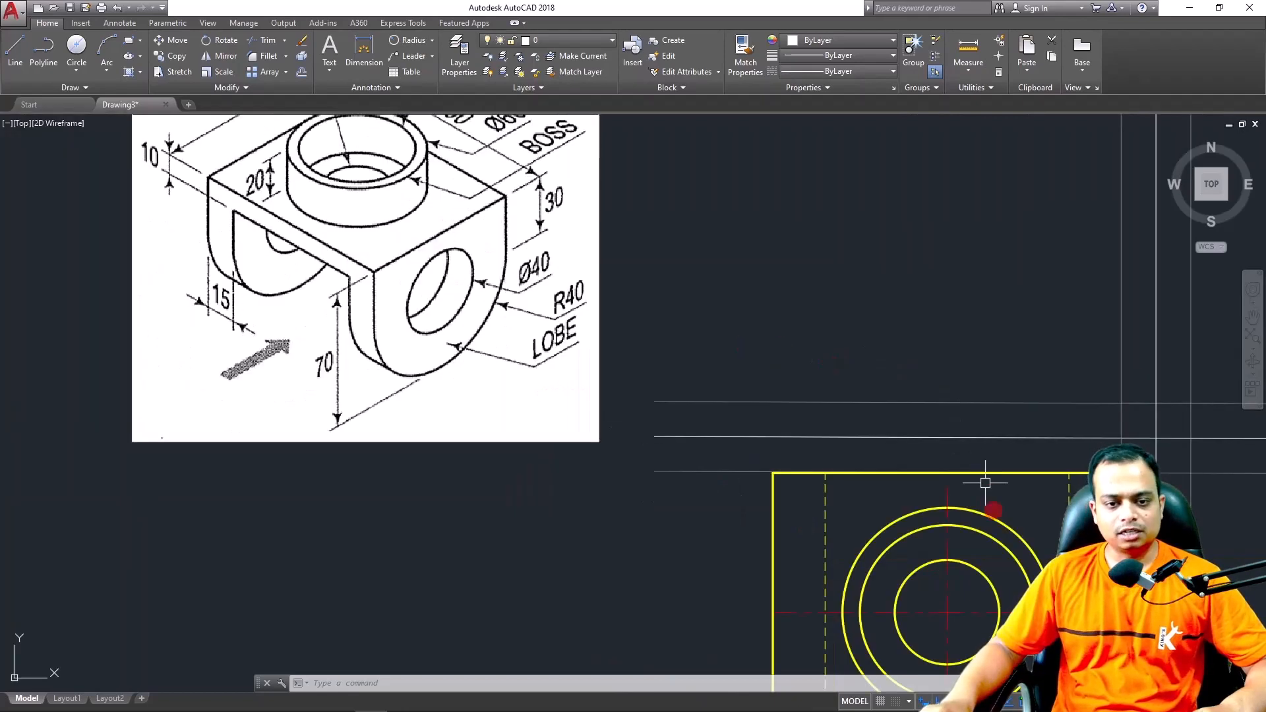
middle_drag(986, 486, 567, 328)
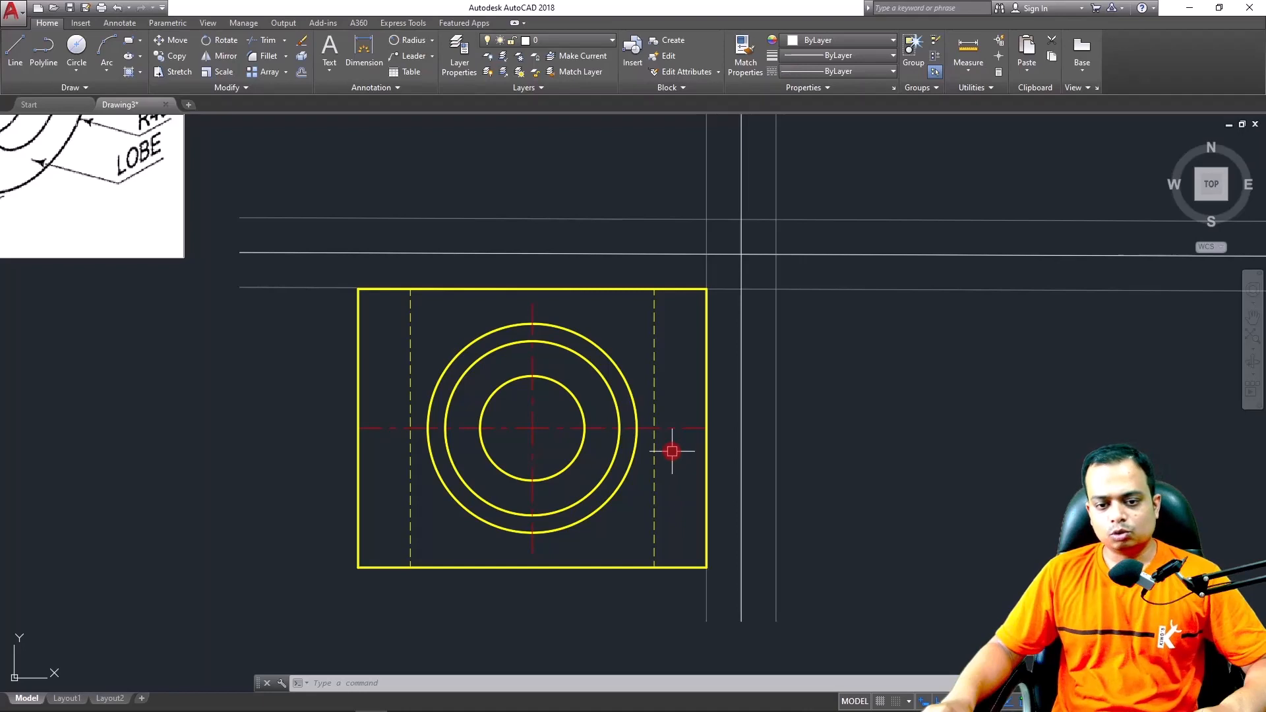
scroll(683, 443, up, 2)
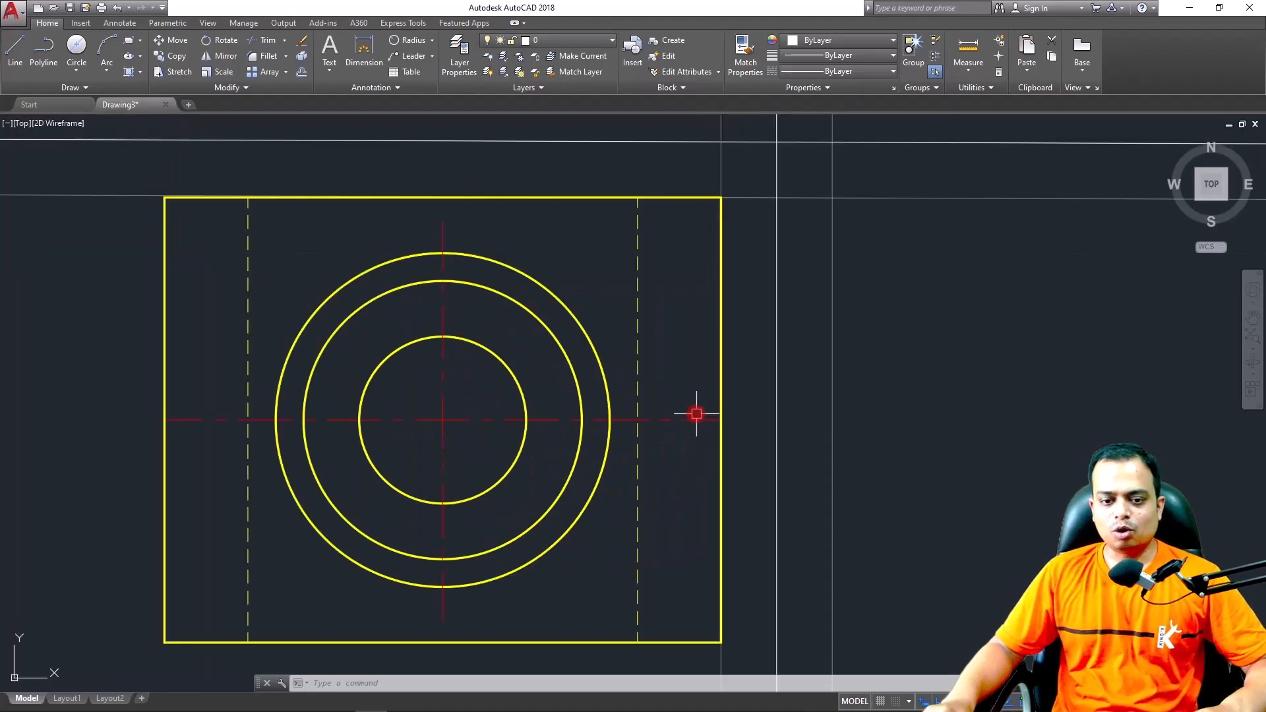
Offset the top view's horizontal centre line by 20 to both sides to locate the edges of the lobe holes
text(o)
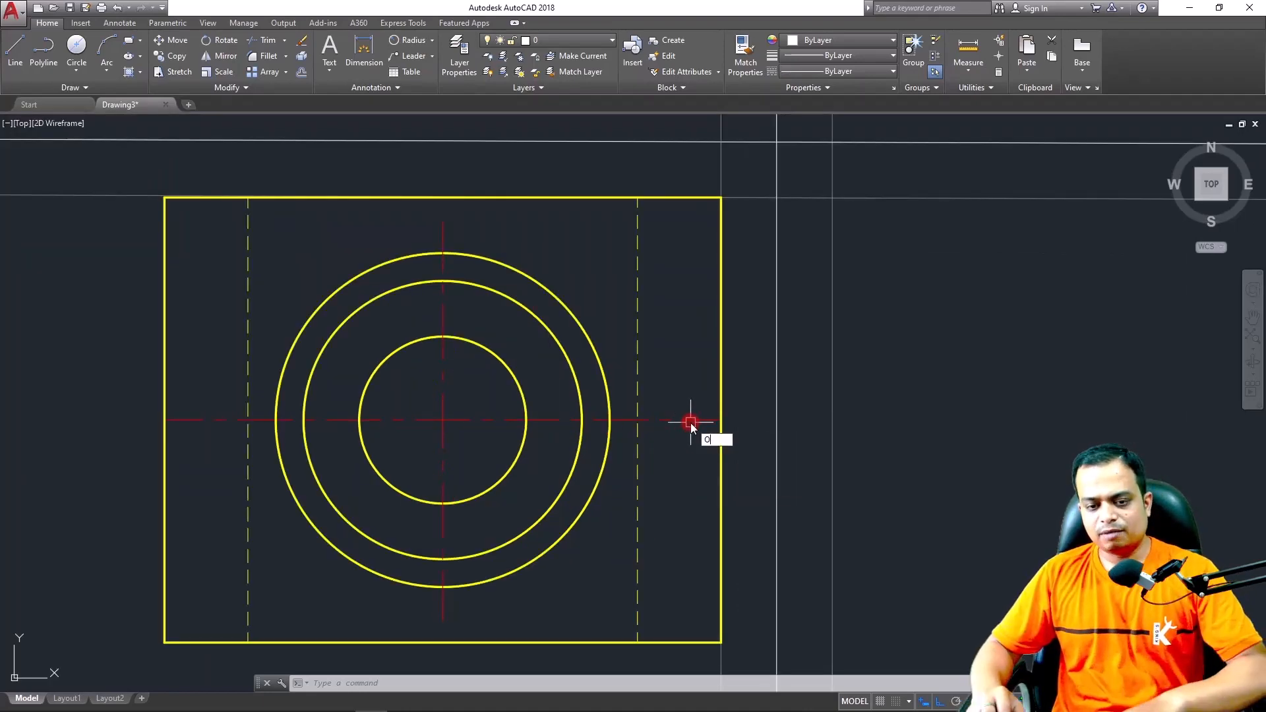
key(Return)
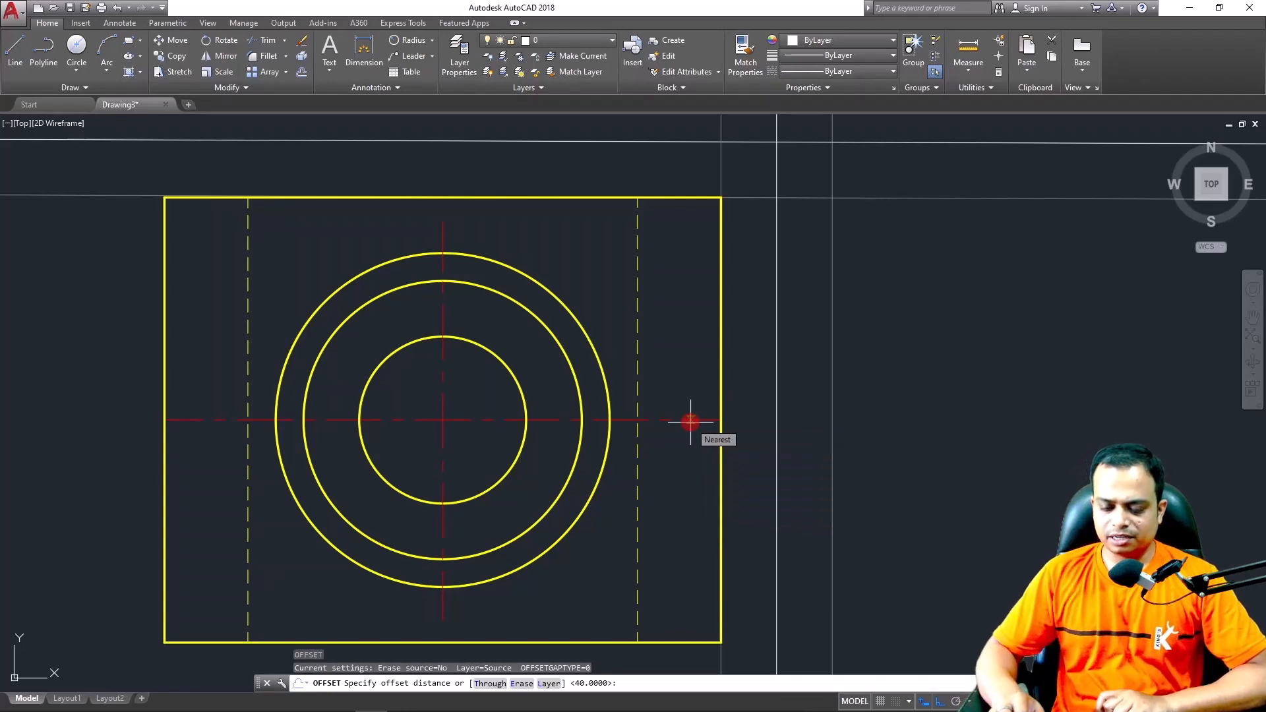
text(20)
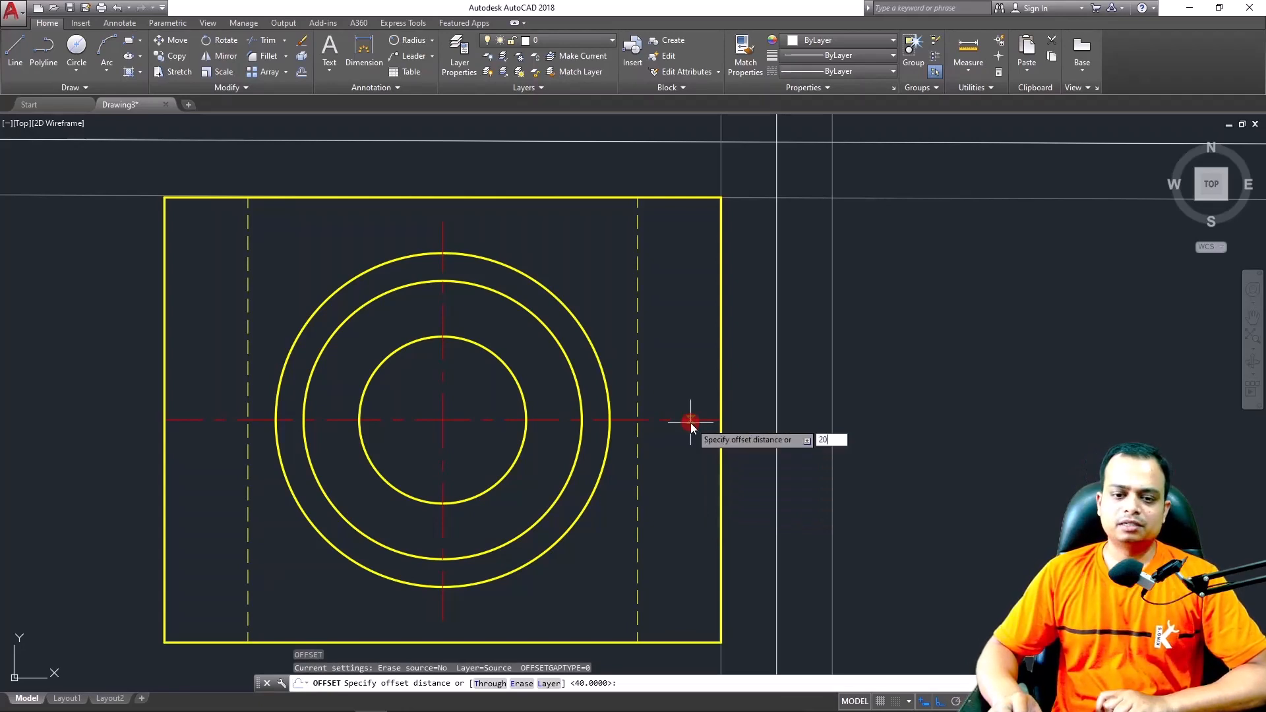
key(Return)
click(691, 420)
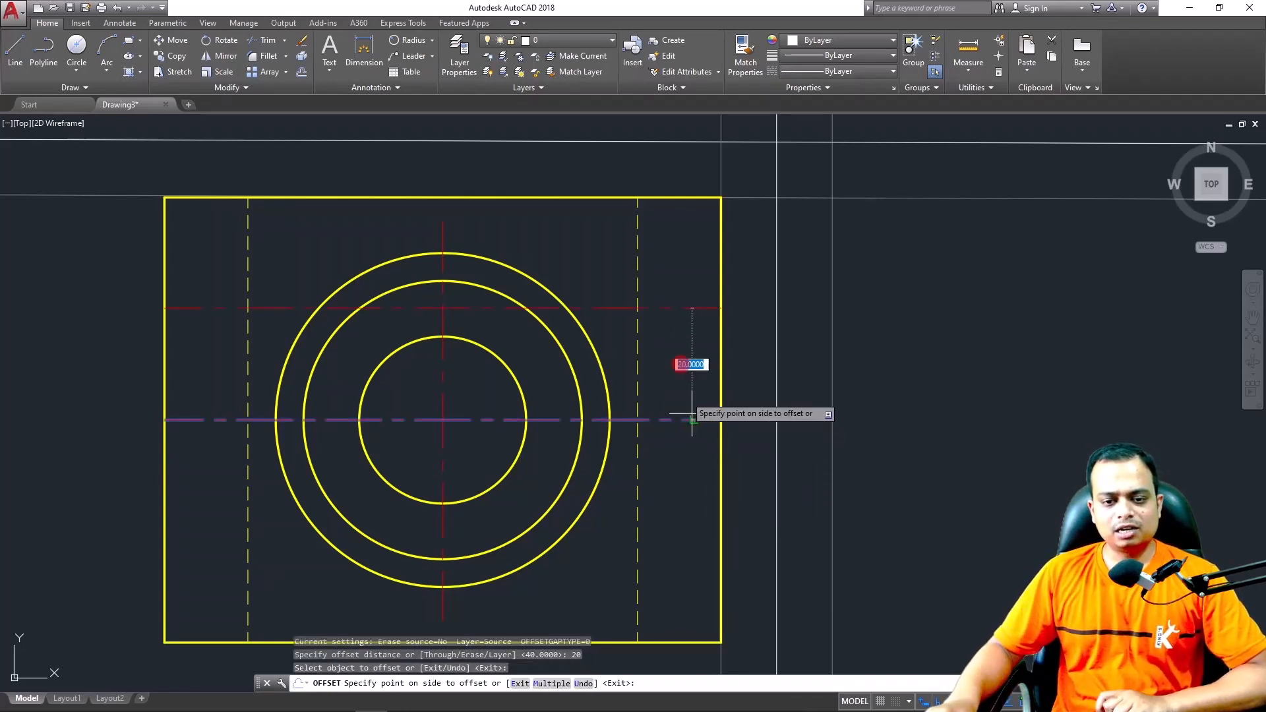
click(684, 347)
click(691, 421)
click(692, 494)
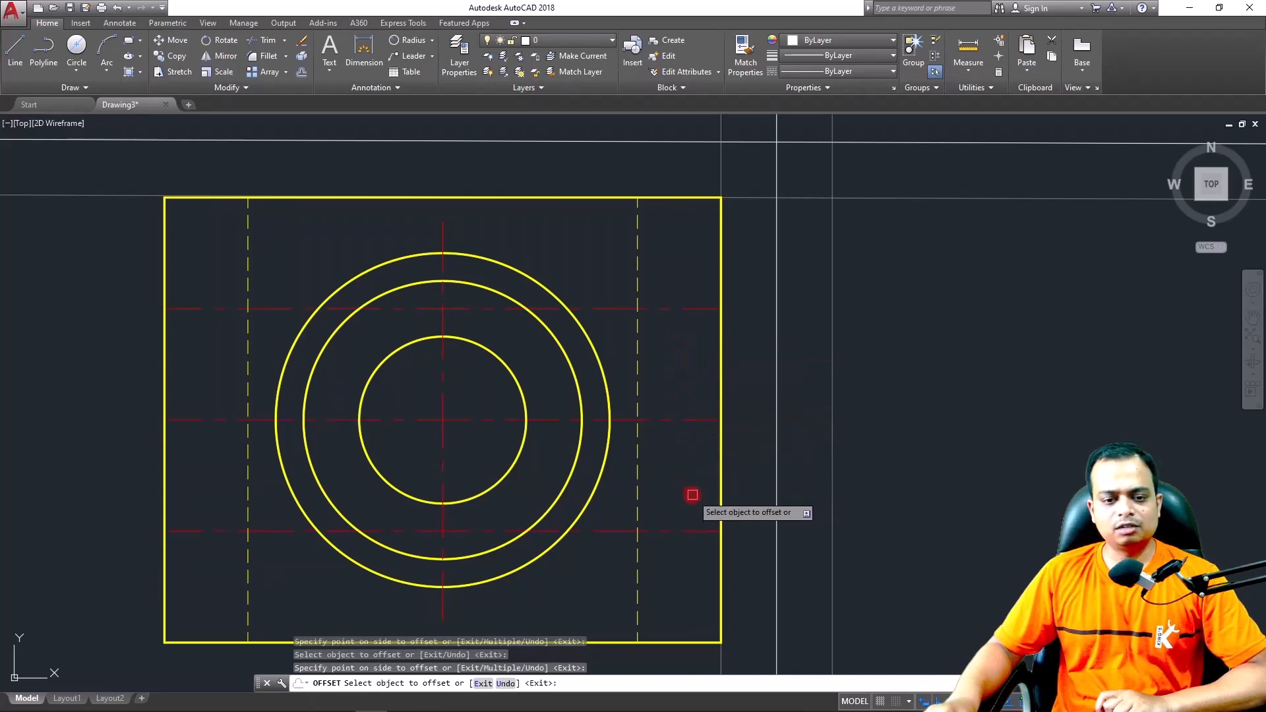
key(Escape)
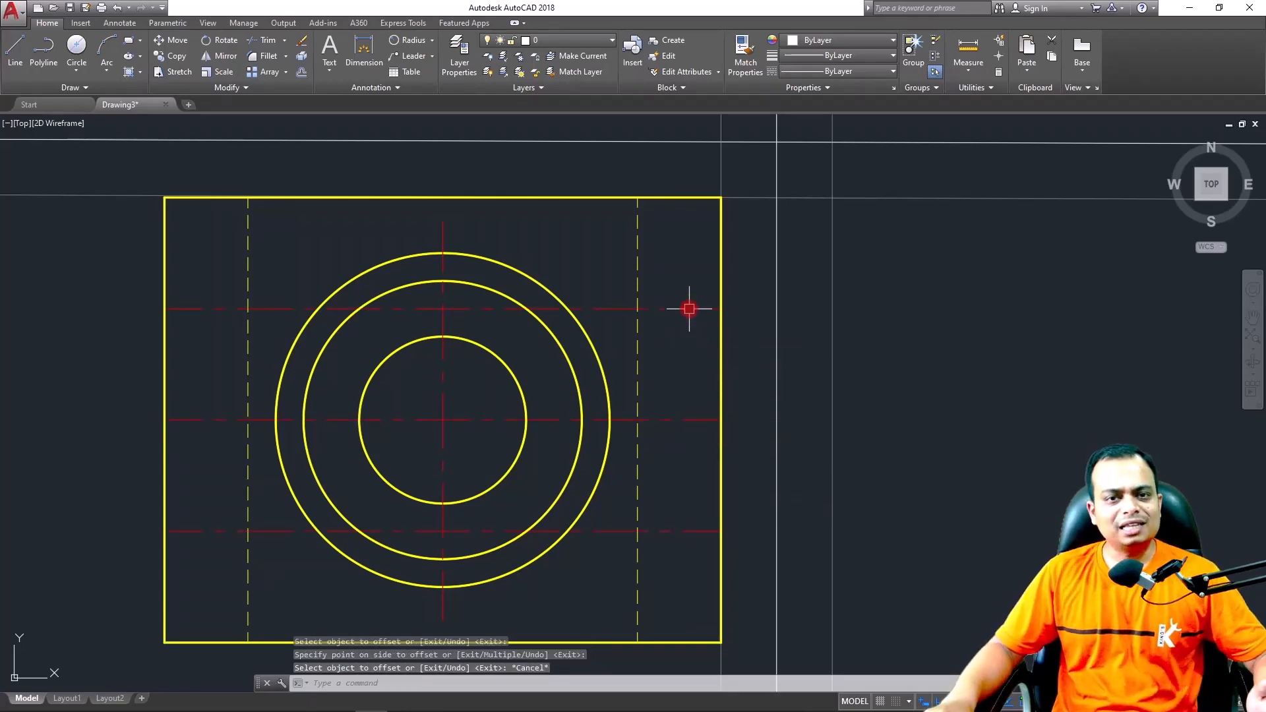
Trim both offset lines between the dashed hidden lines and the outer circle
scroll(689, 308, down, 2)
scroll(689, 308, down, 2)
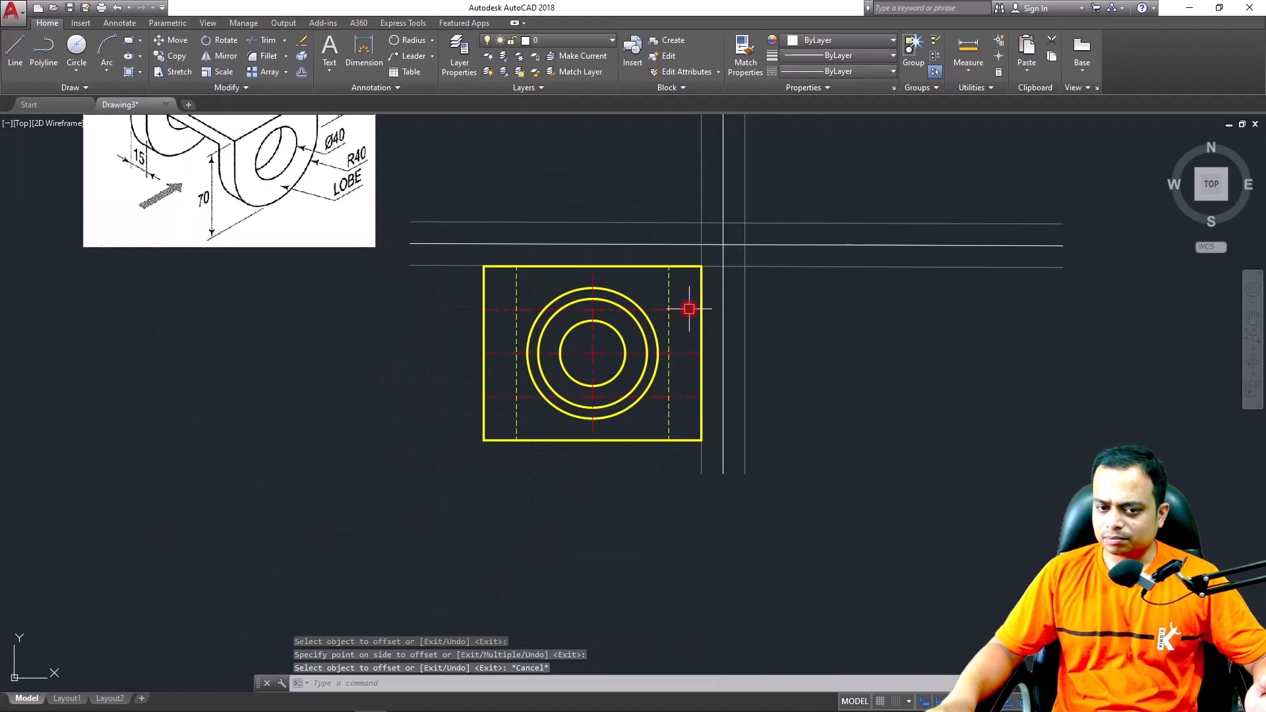
scroll(689, 307, up, 2)
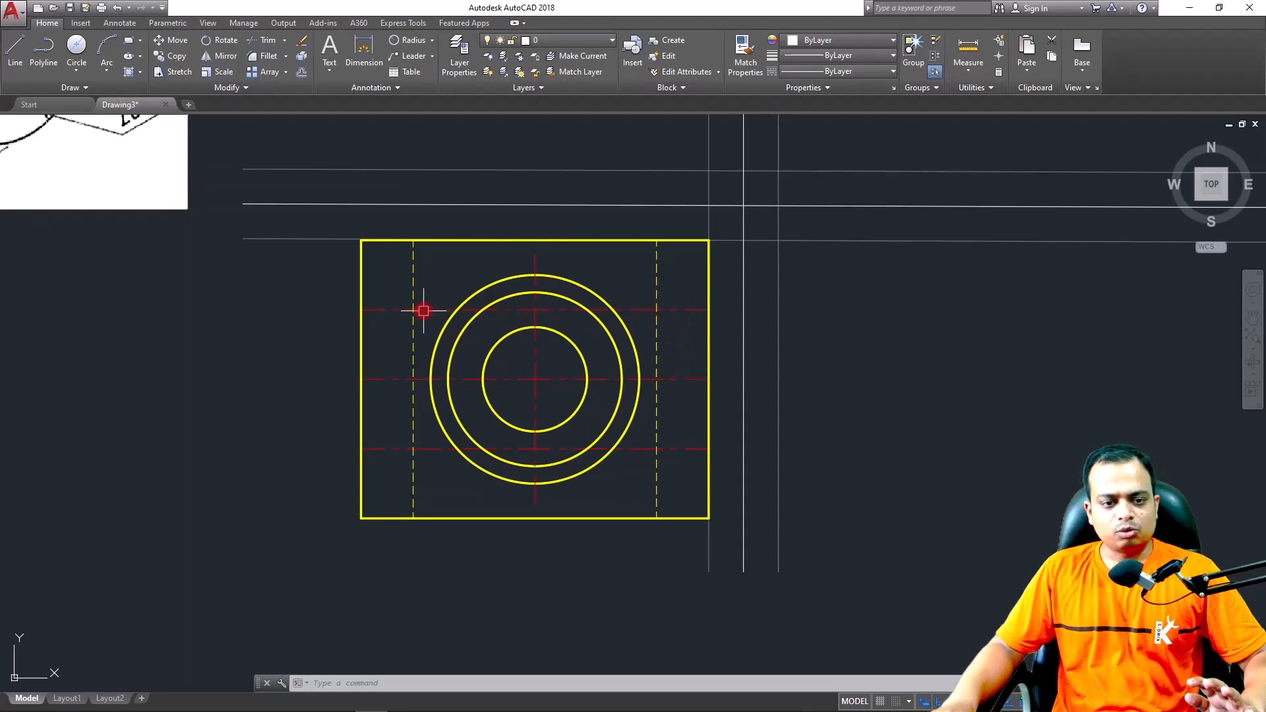
text(TR)
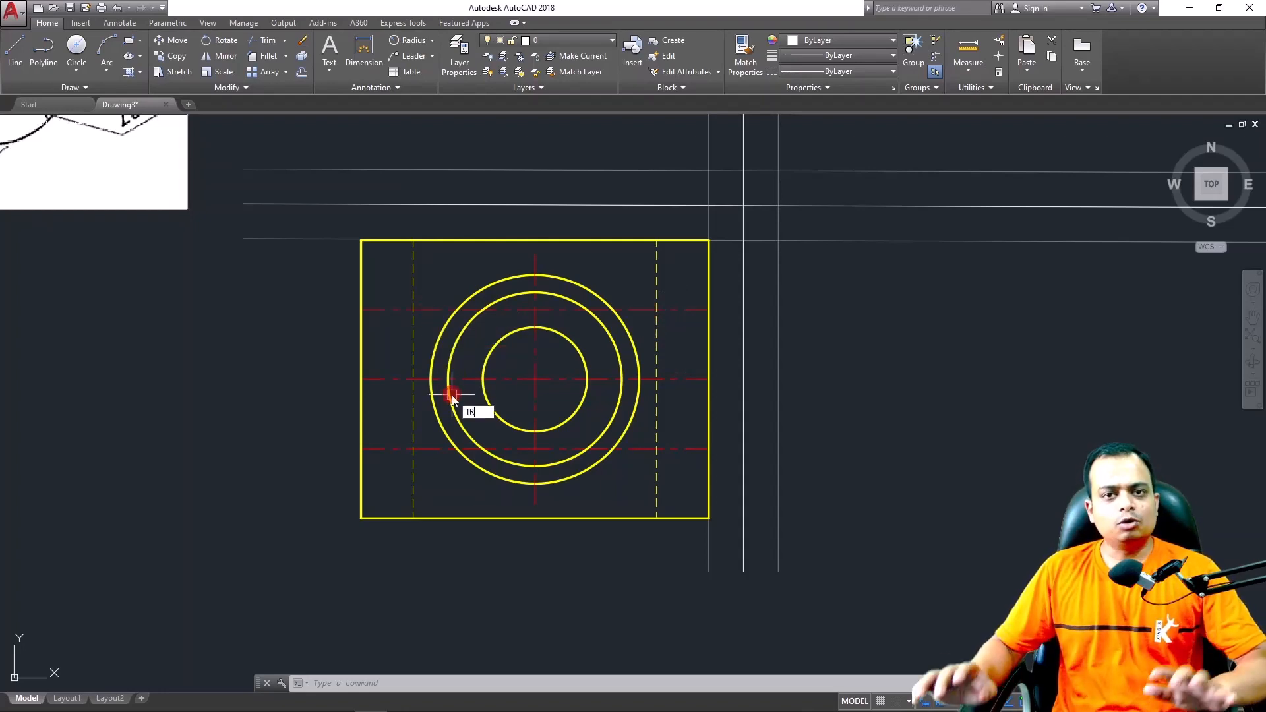
key(Return)
key(Return)
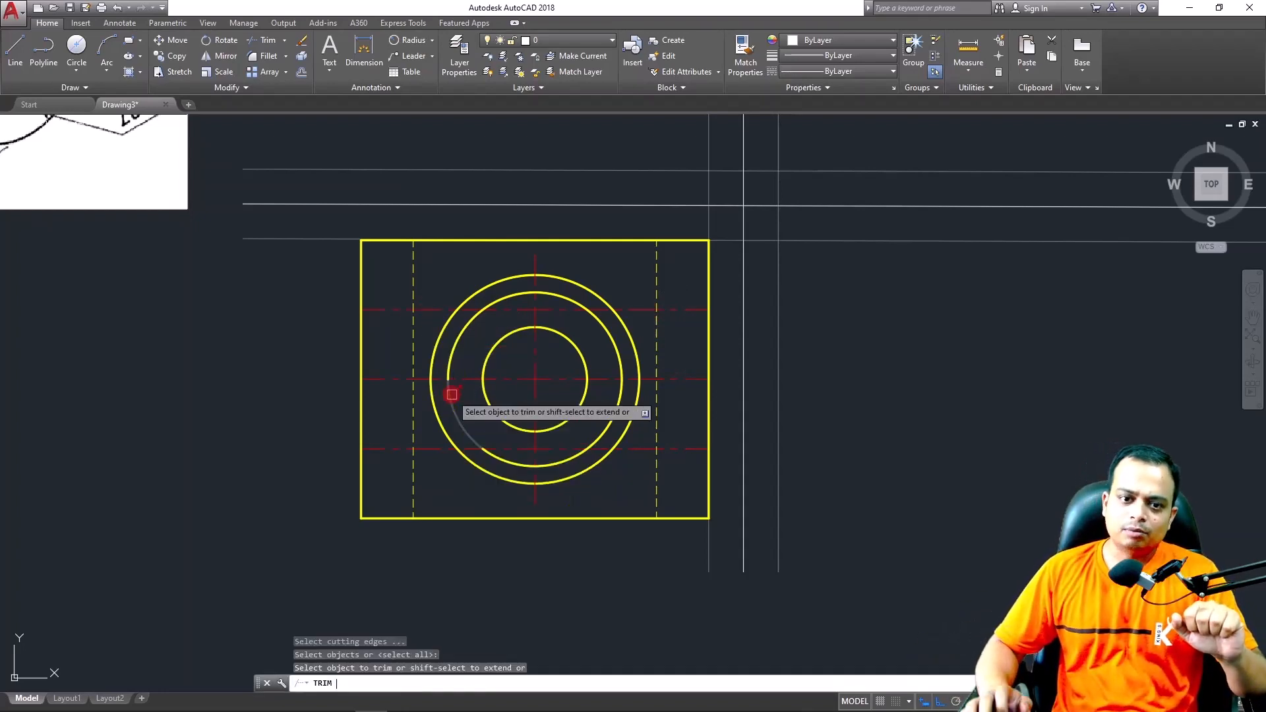
click(432, 310)
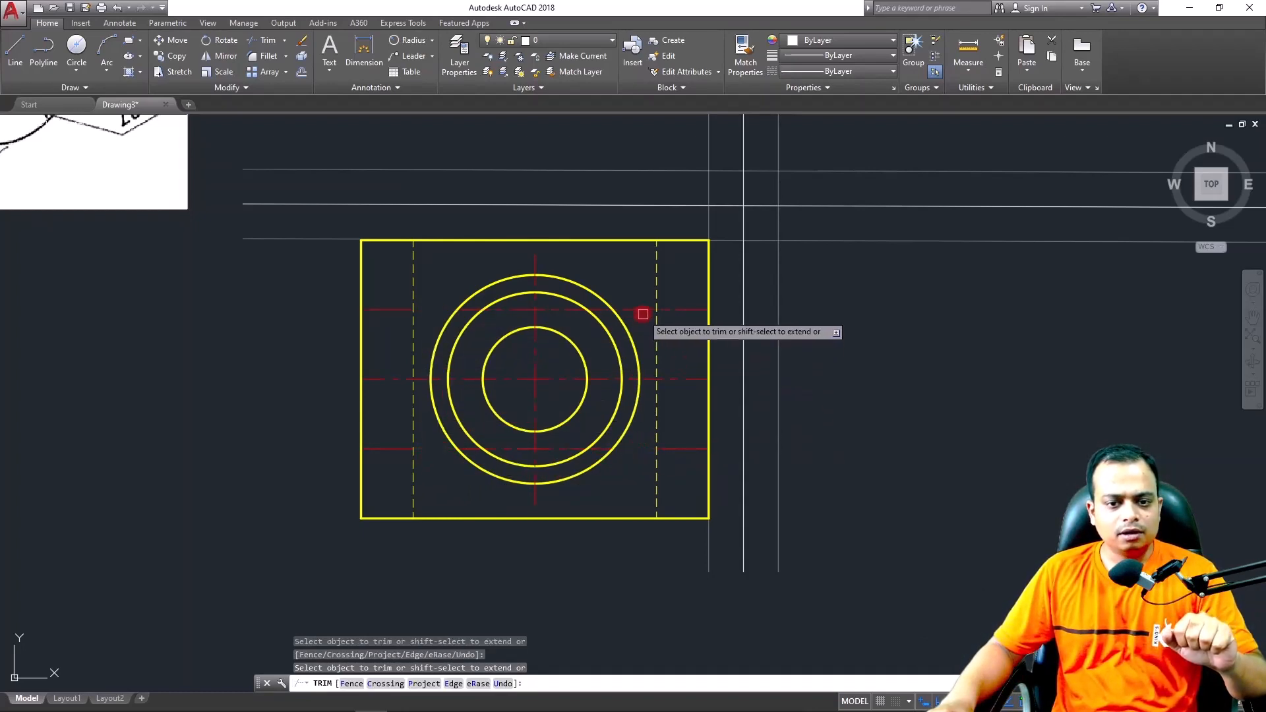
key(Escape)
Delete the horizontal centre line and the two leftover offset segments inside the outer circle
click(566, 308)
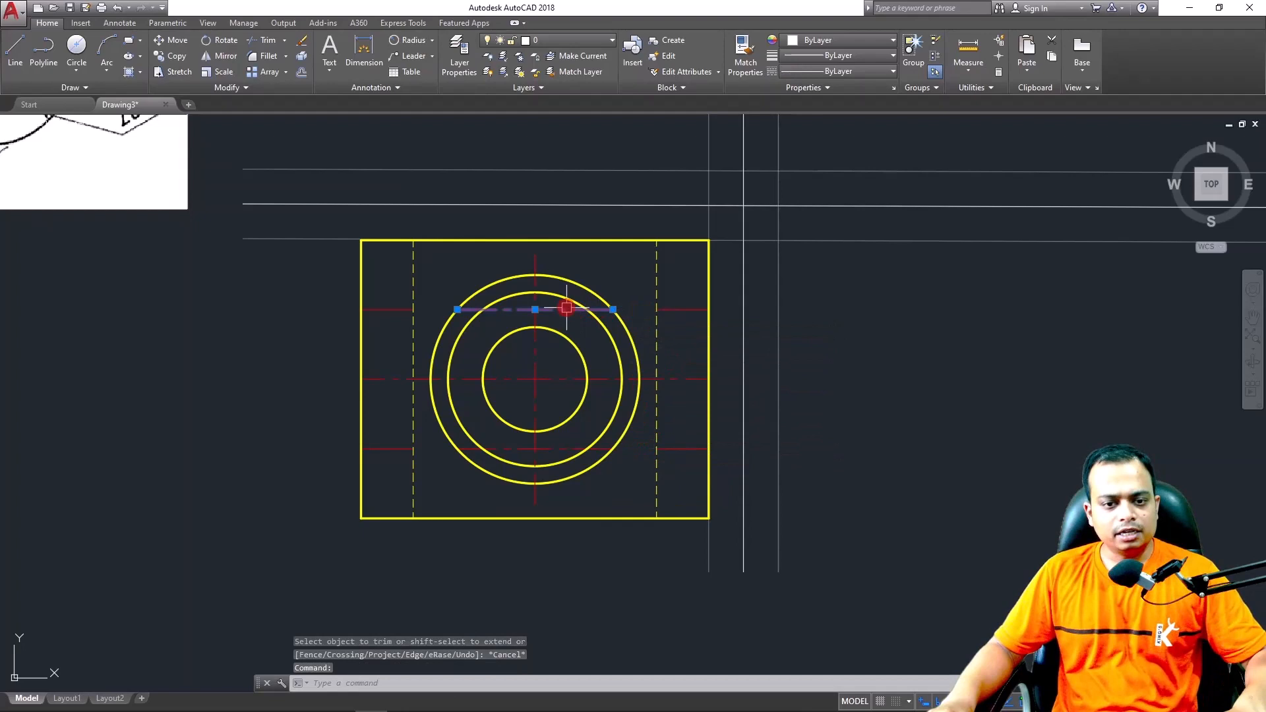
click(596, 379)
click(568, 444)
scroll(567, 442, up, 2)
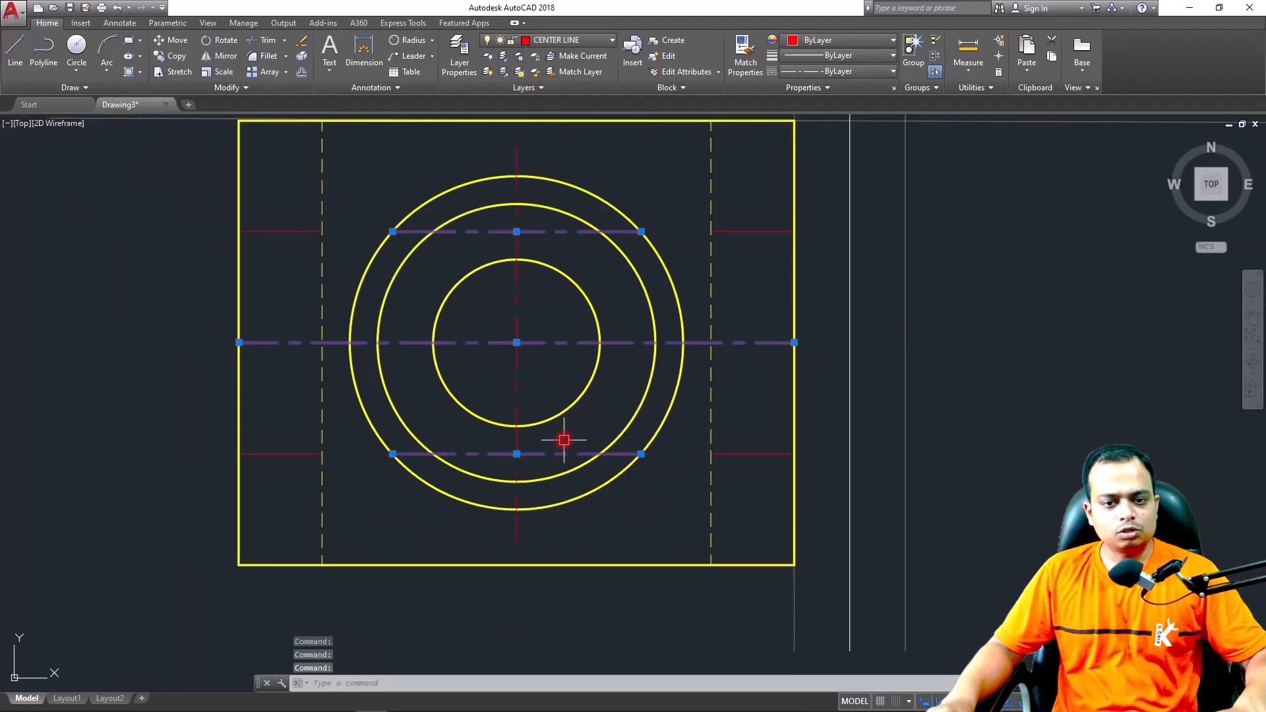
key(Delete)
scroll(563, 440, down, 2)
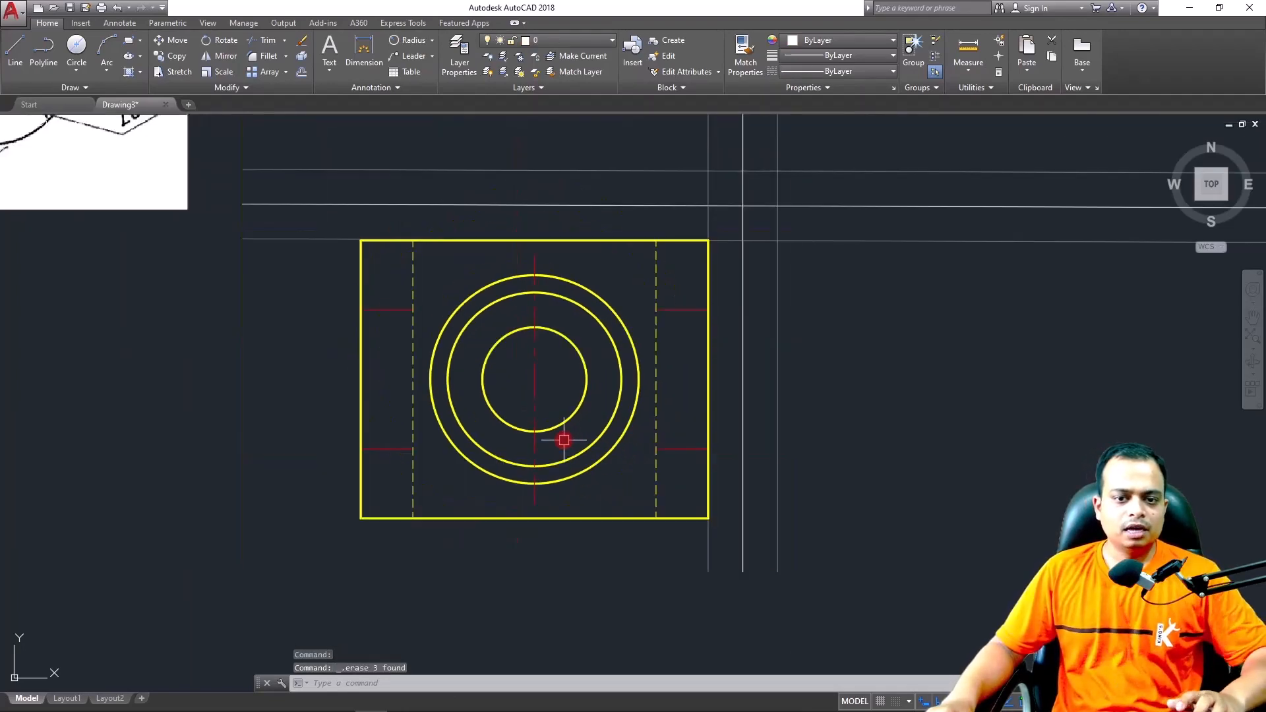
Match the four short lobe-hole edge lines in the top view to the dashed HIDDEN line's properties
click(652, 317)
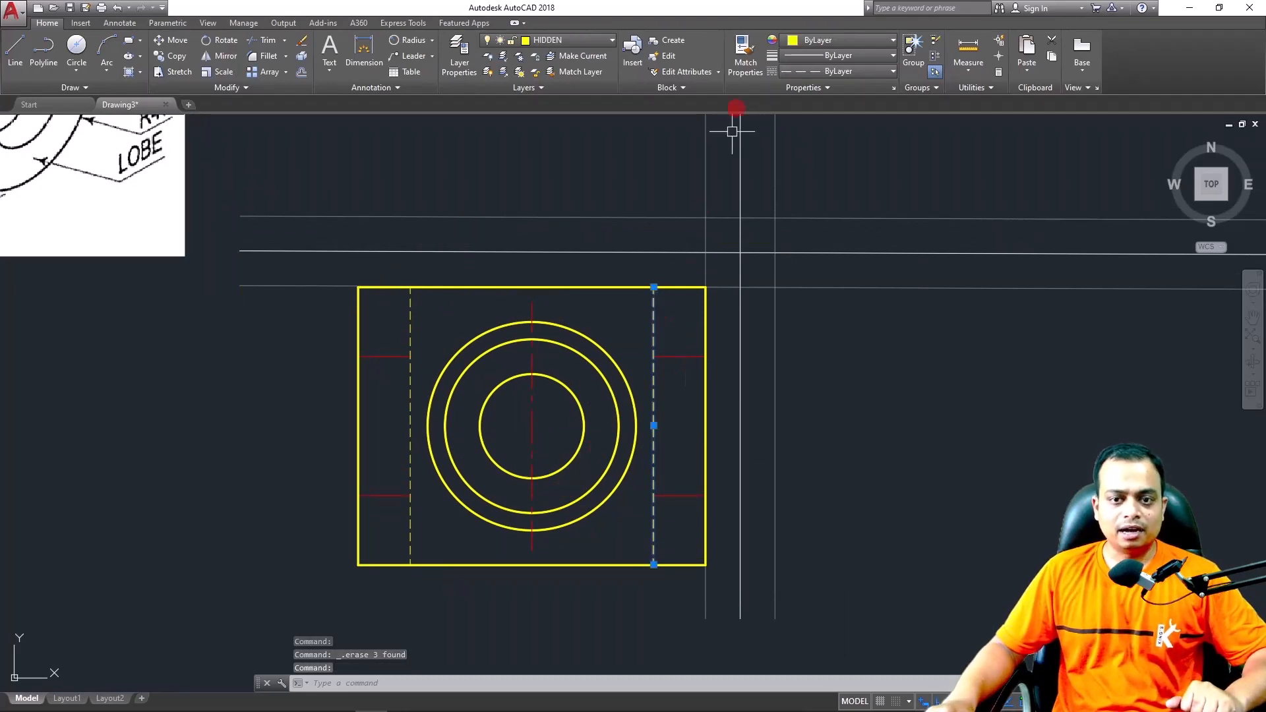
click(745, 53)
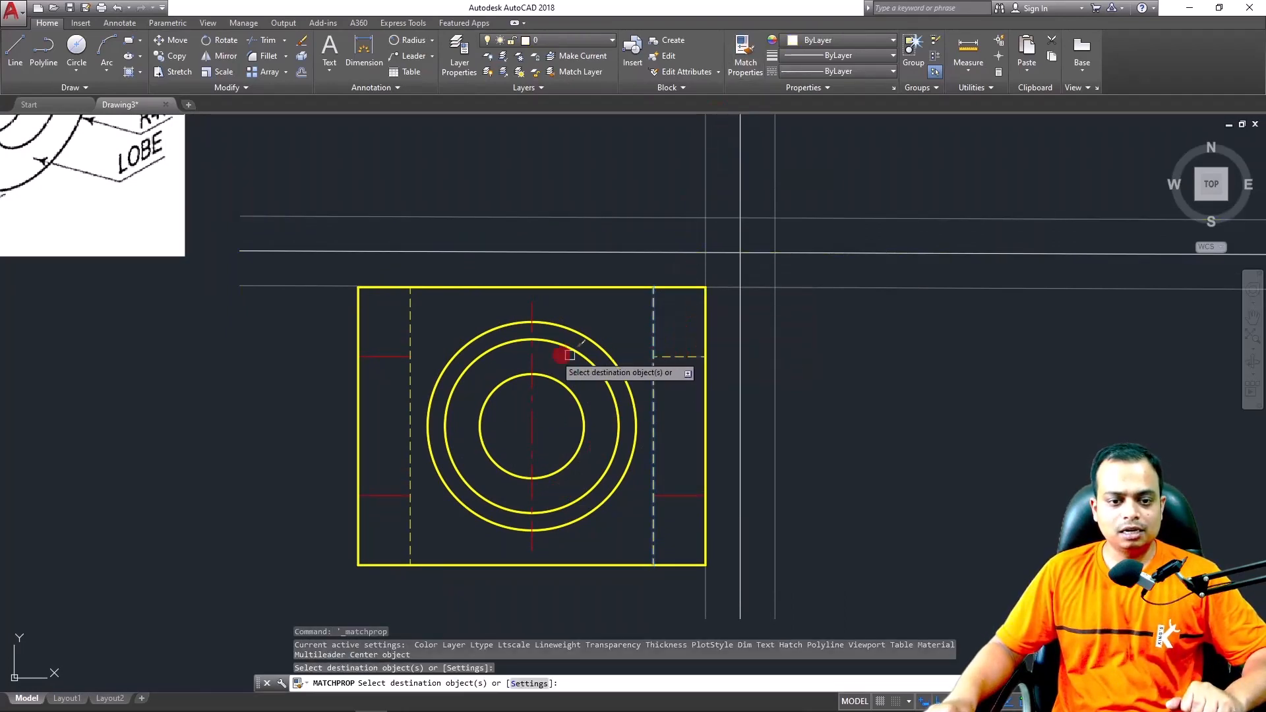
click(402, 356)
click(391, 495)
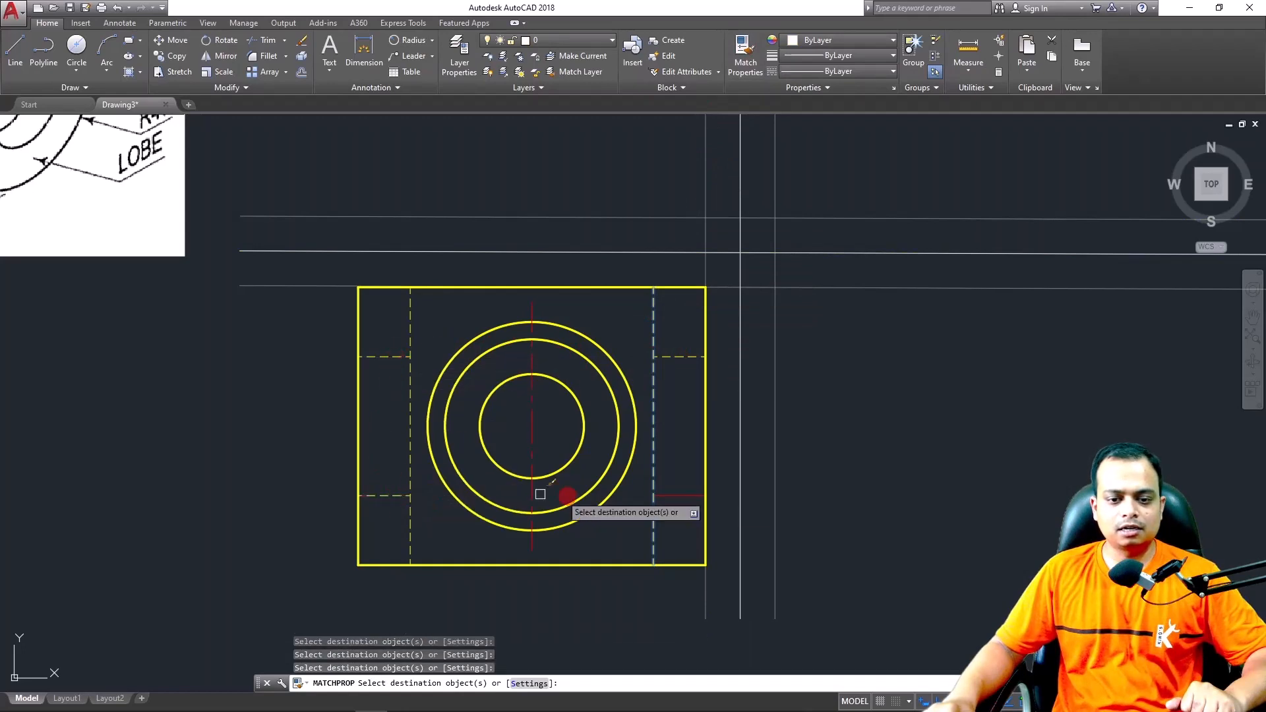
click(672, 494)
key(Escape)
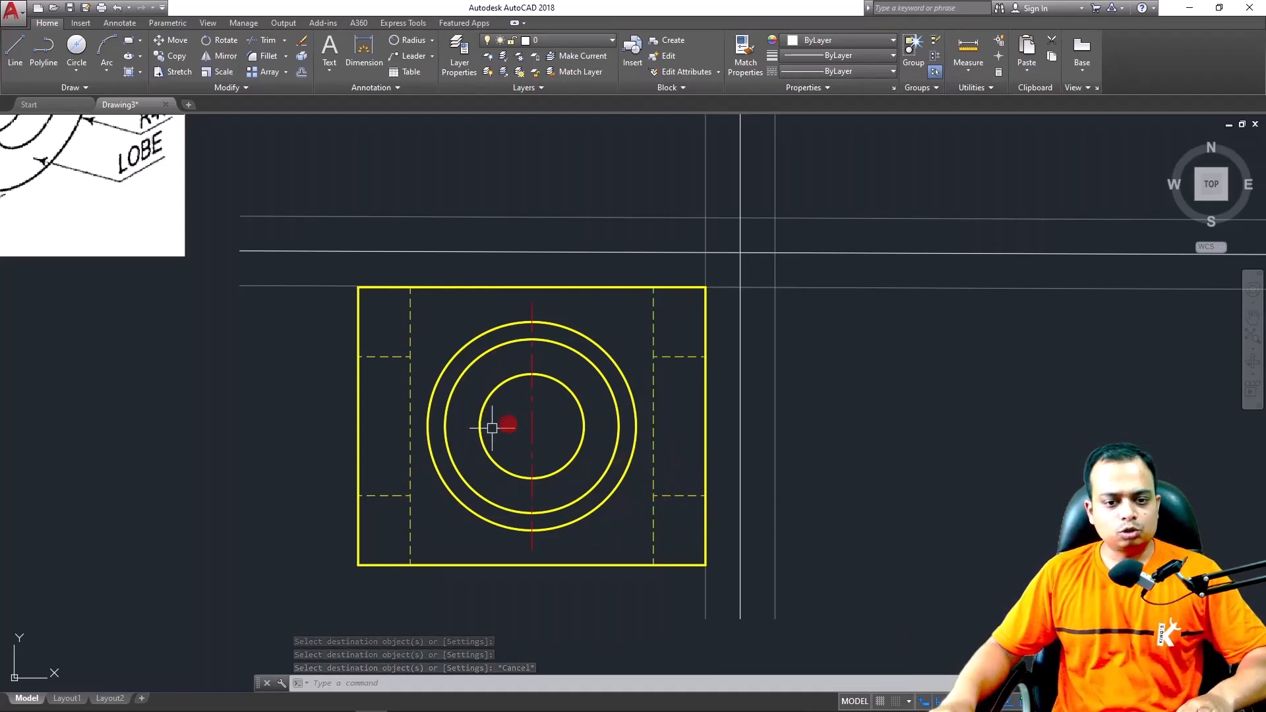
Undo the property match and the last deletion to restore the horizontal centre line and the two offset segments
key(ctrl+z)
key(ctrl+z)
key(ctrl+z)
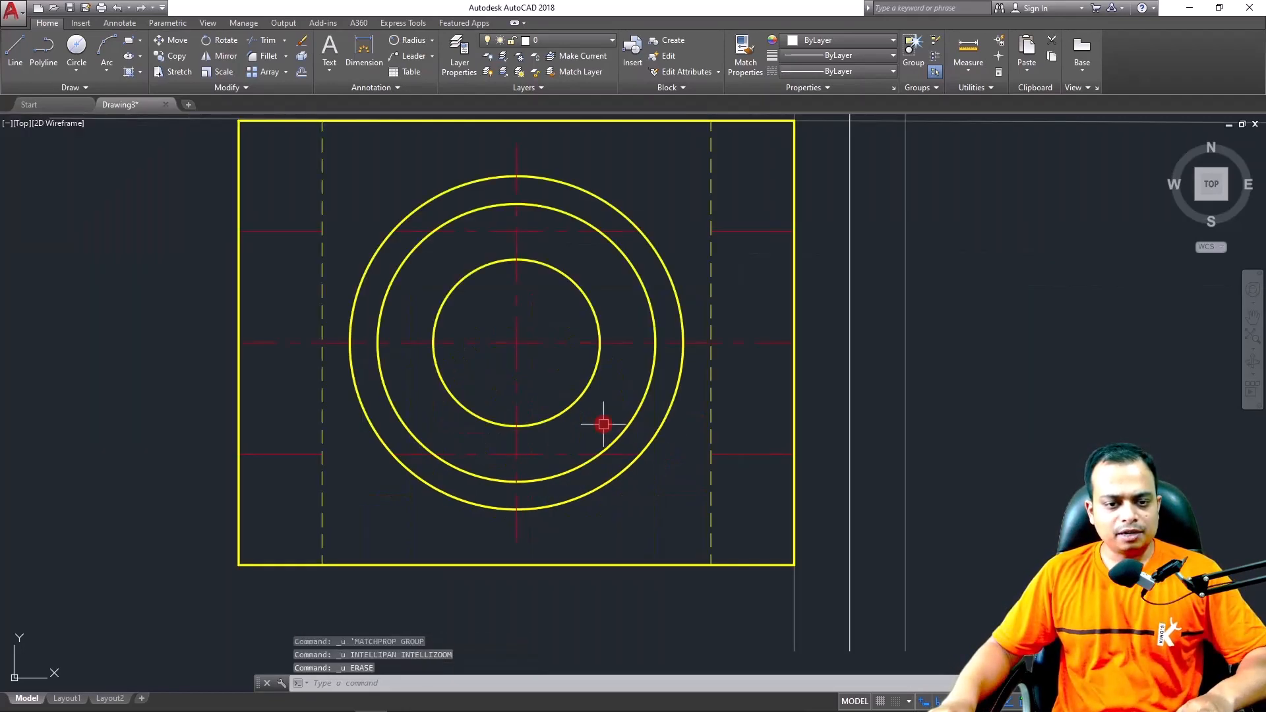
click(566, 235)
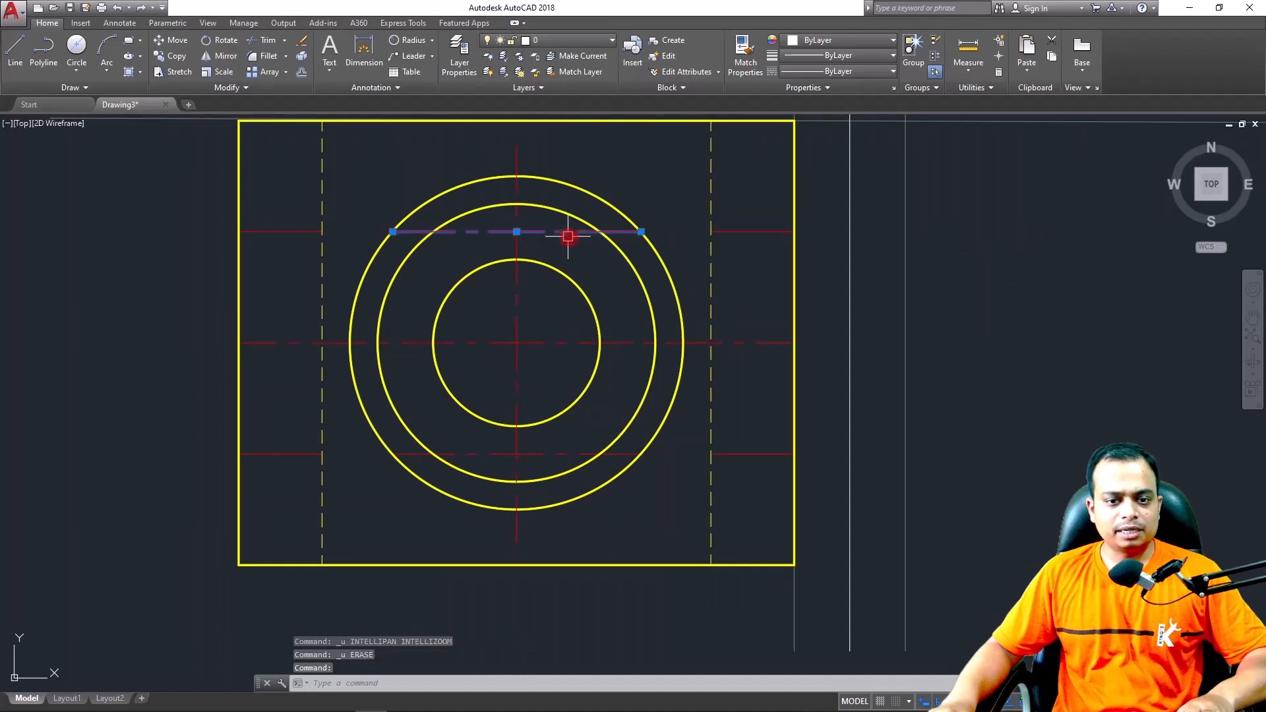
click(620, 342)
click(570, 454)
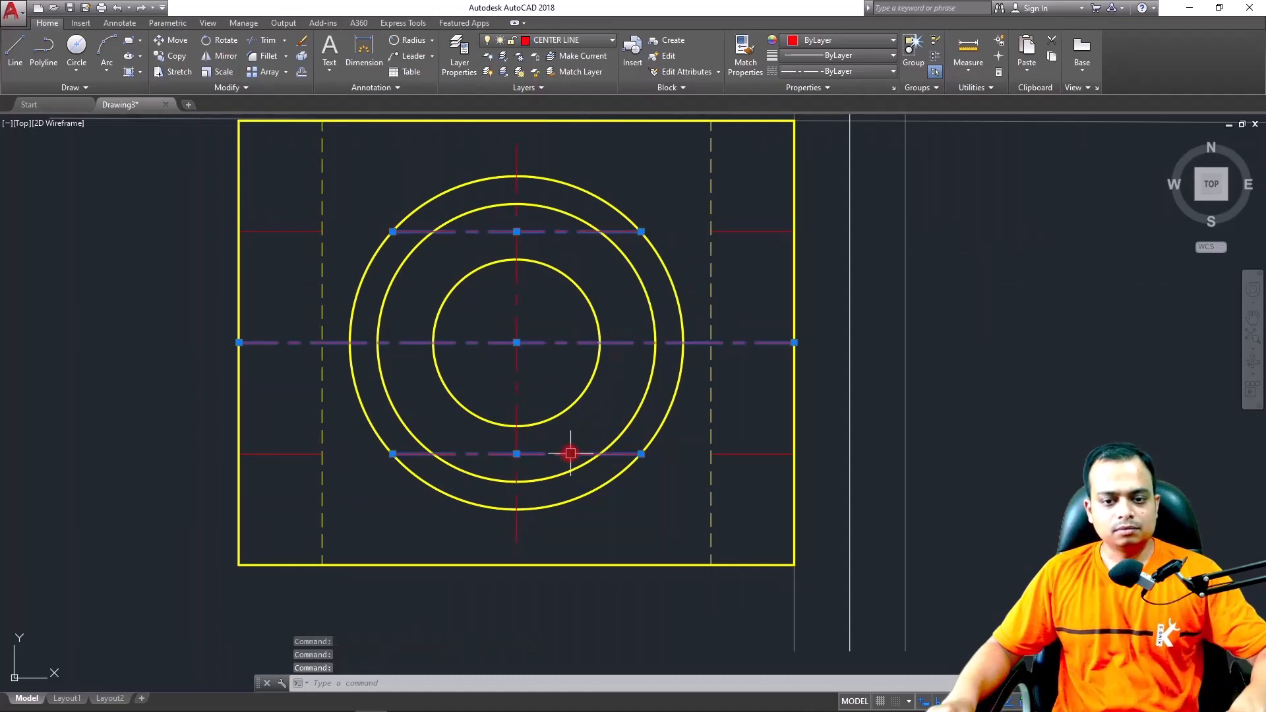
key(Escape)
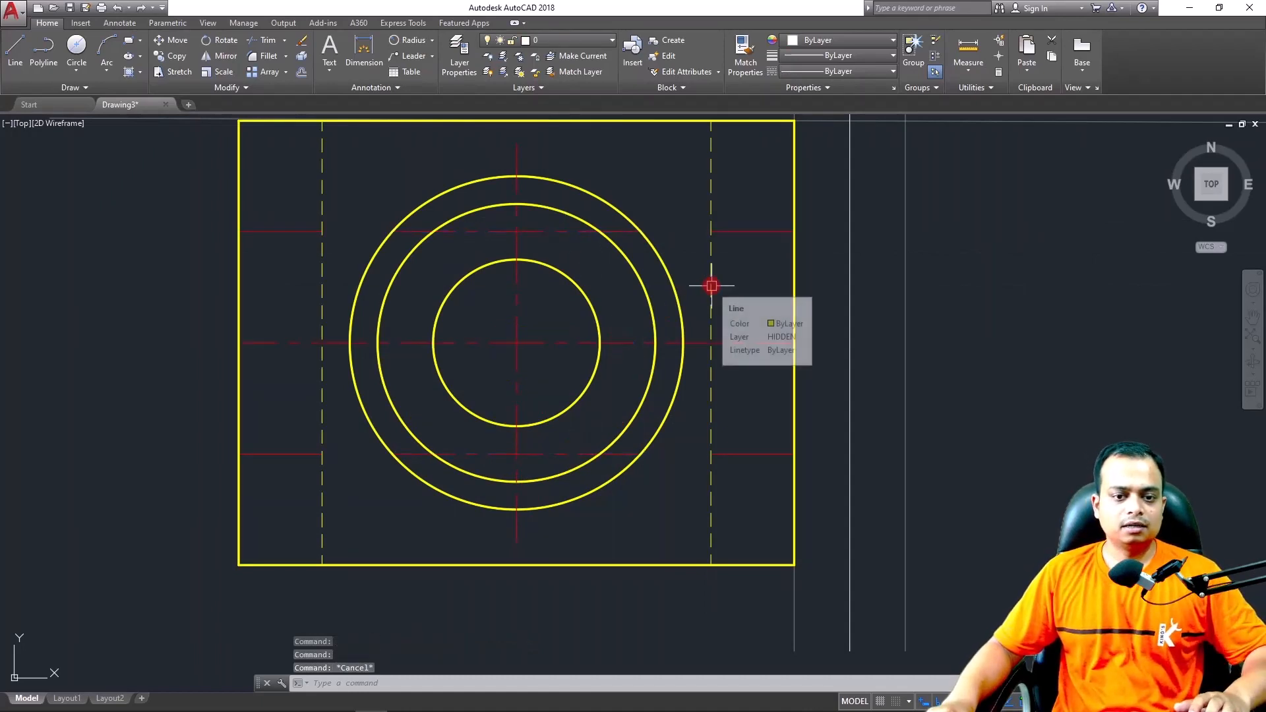
Delete only the two leftover offset segments inside the outer circle, keeping the horizontal centre line
click(563, 232)
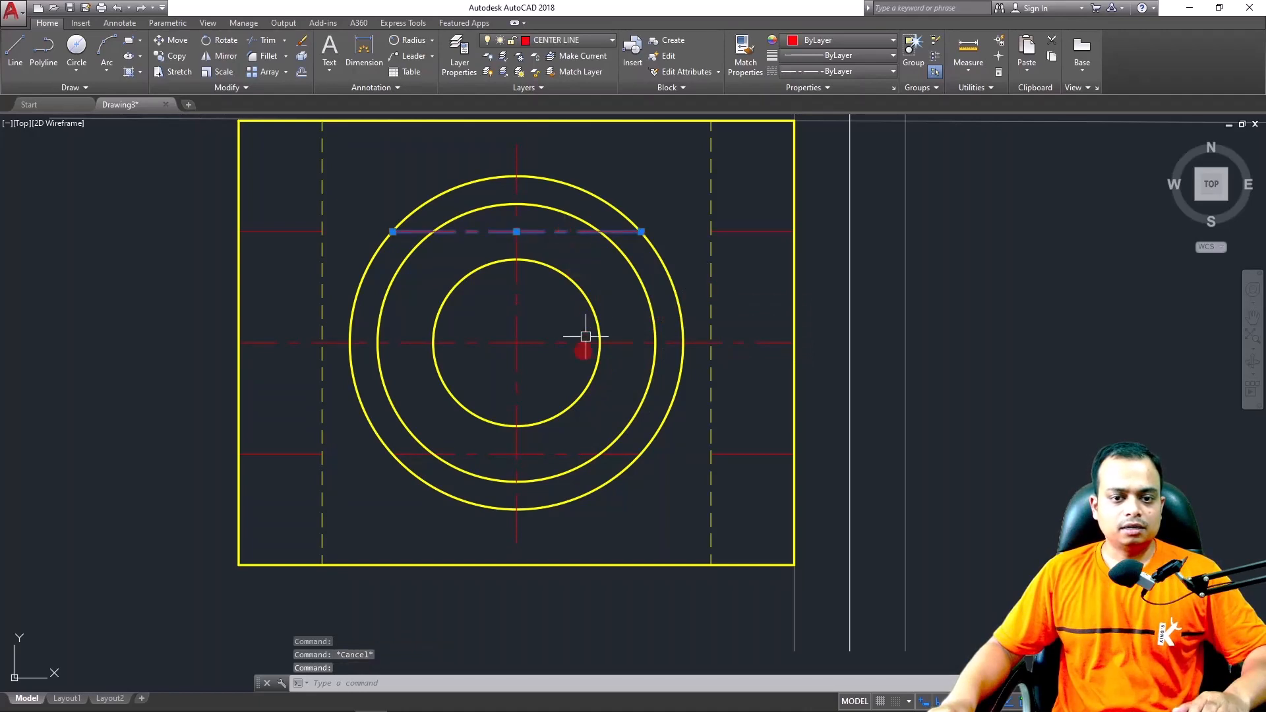
click(537, 452)
key(Delete)
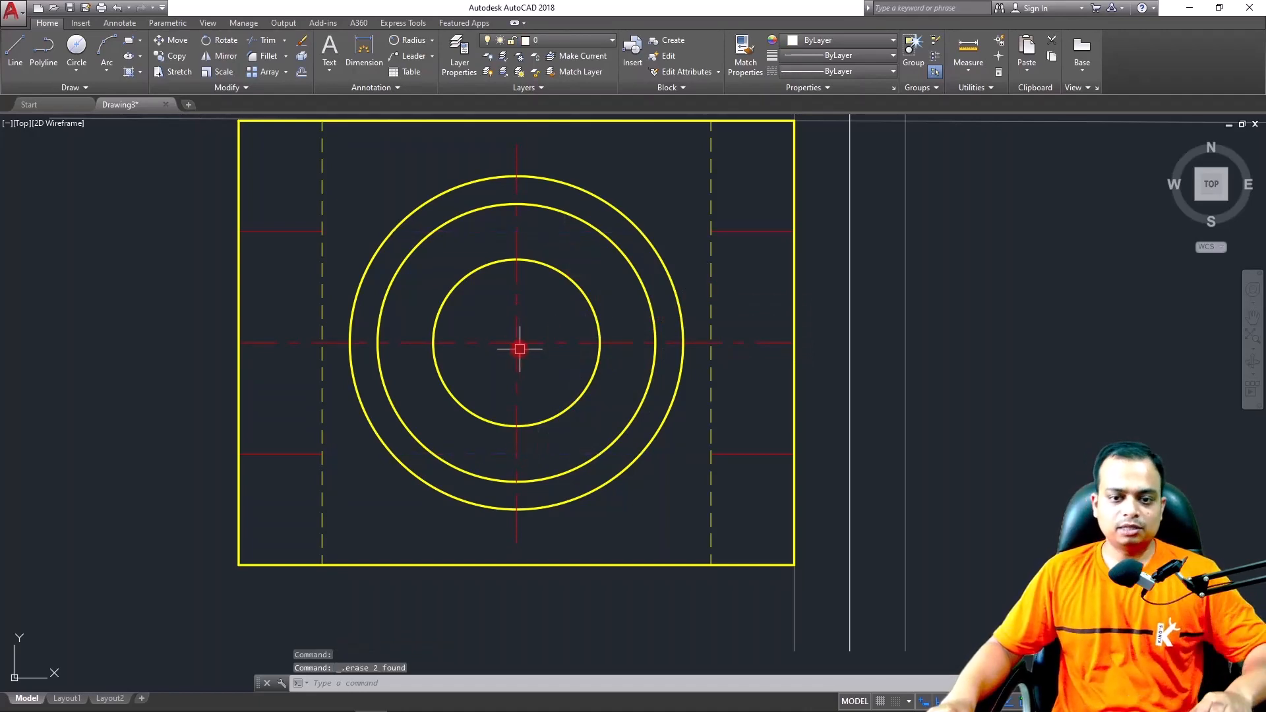
Copy the dashed HIDDEN line's properties to the four short lobe-hole edge lines on both sides of the top view
click(708, 164)
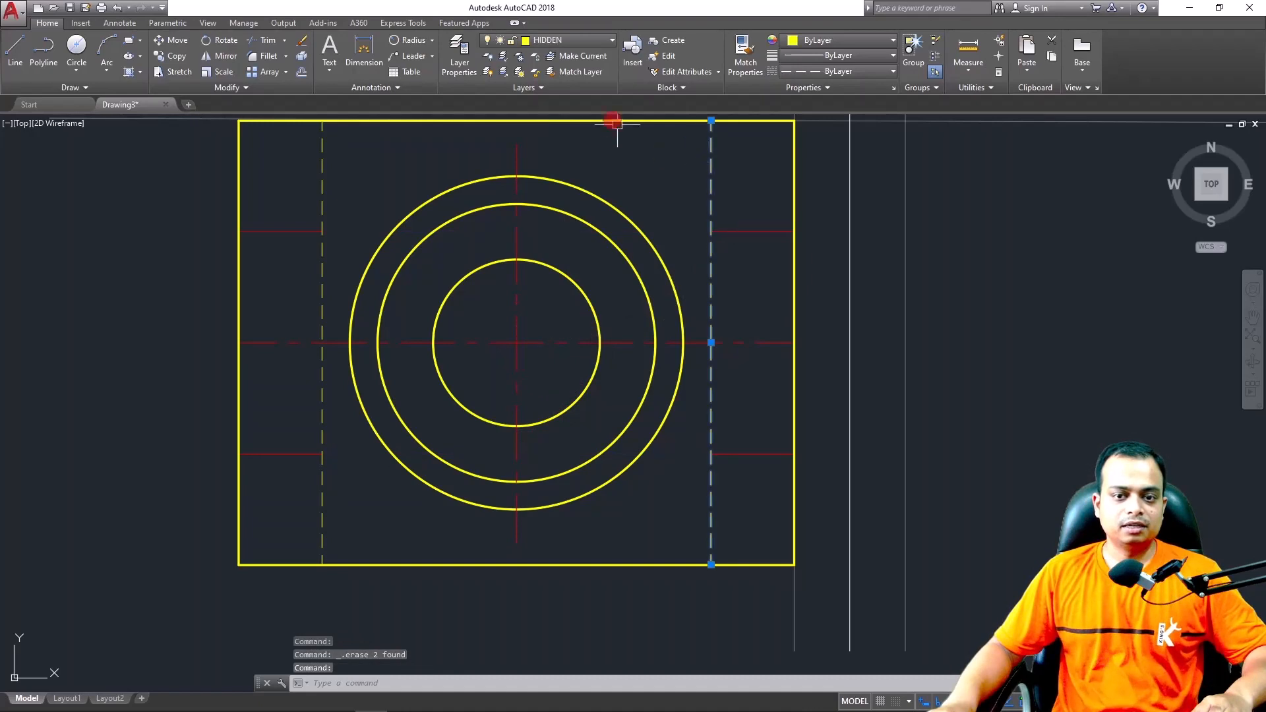
click(745, 54)
click(755, 232)
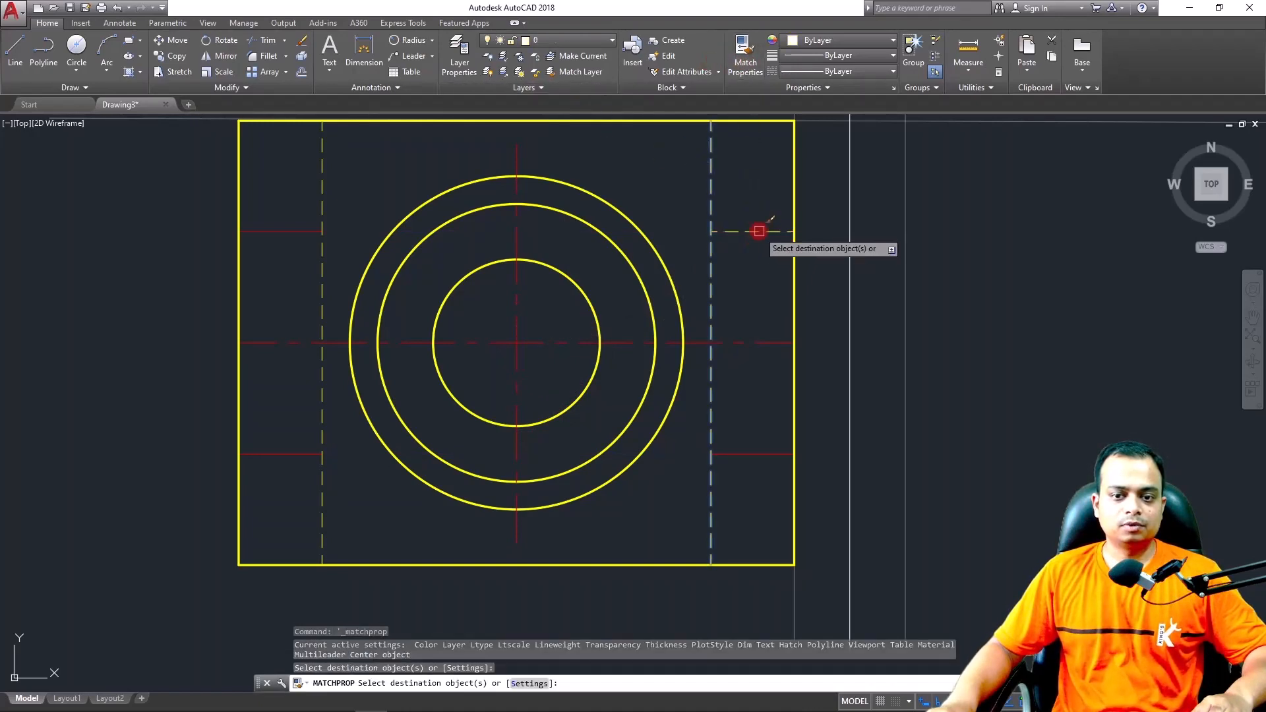
click(757, 454)
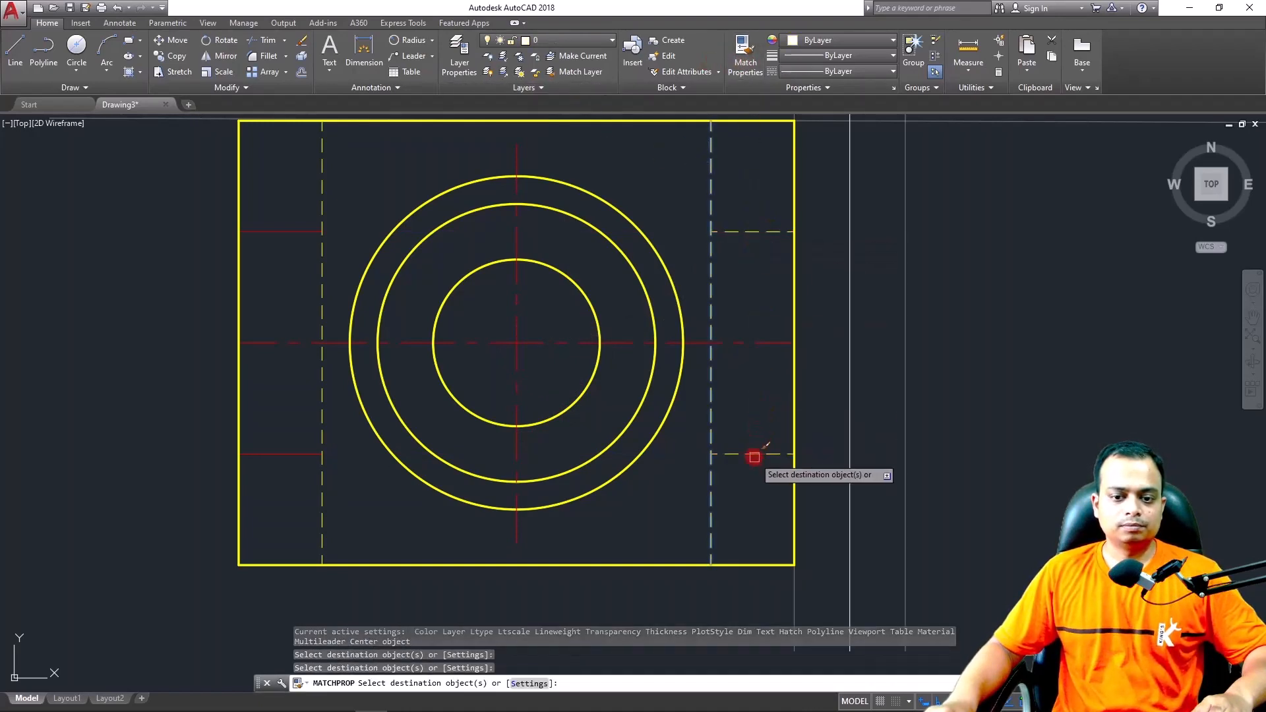
click(296, 454)
click(297, 232)
key(Escape)
Make CONSTRUCTION the current layer and draw a vertical line from the top view's upper-left corner to the uppermost horizontal construction line
scroll(394, 374, down, 4)
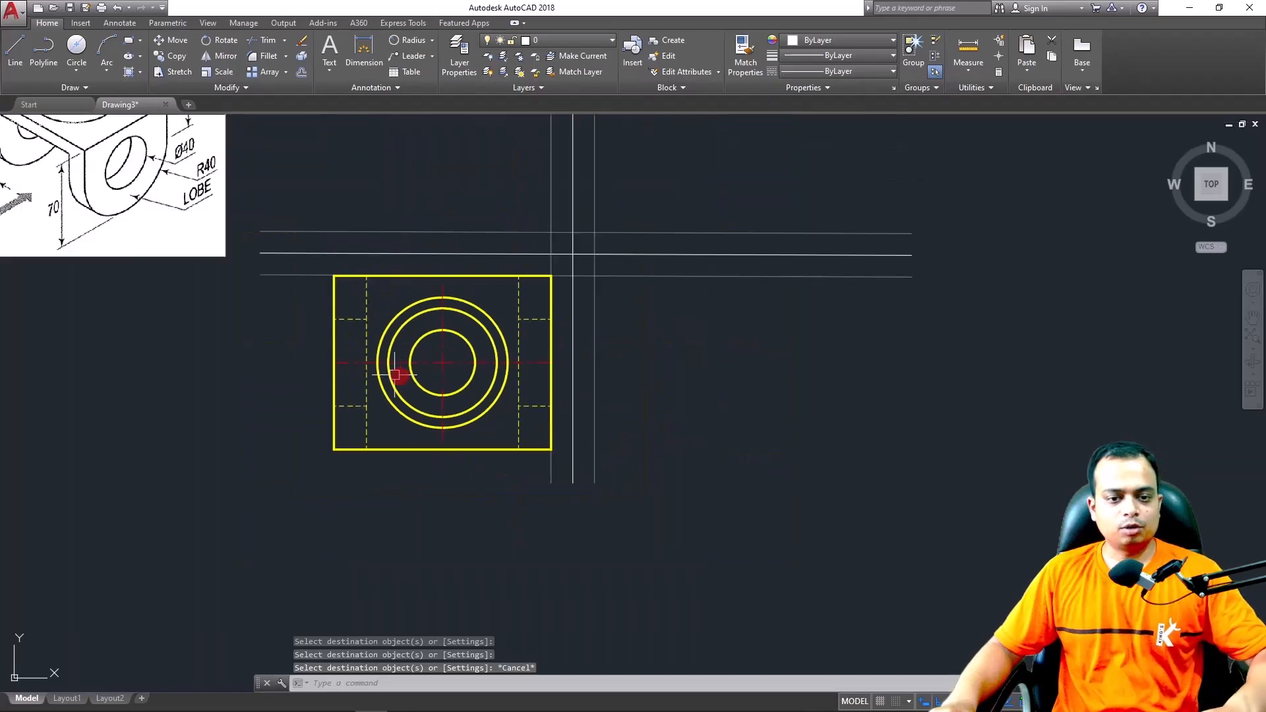
middle_drag(425, 378, 631, 482)
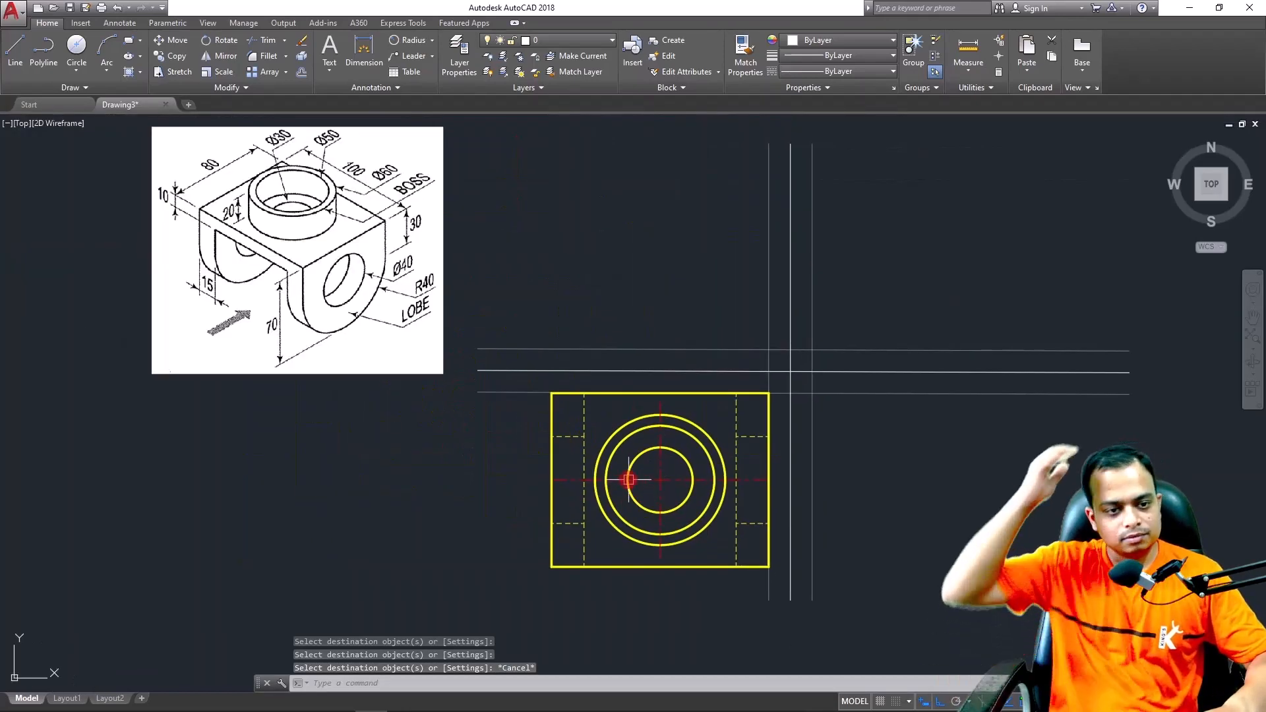
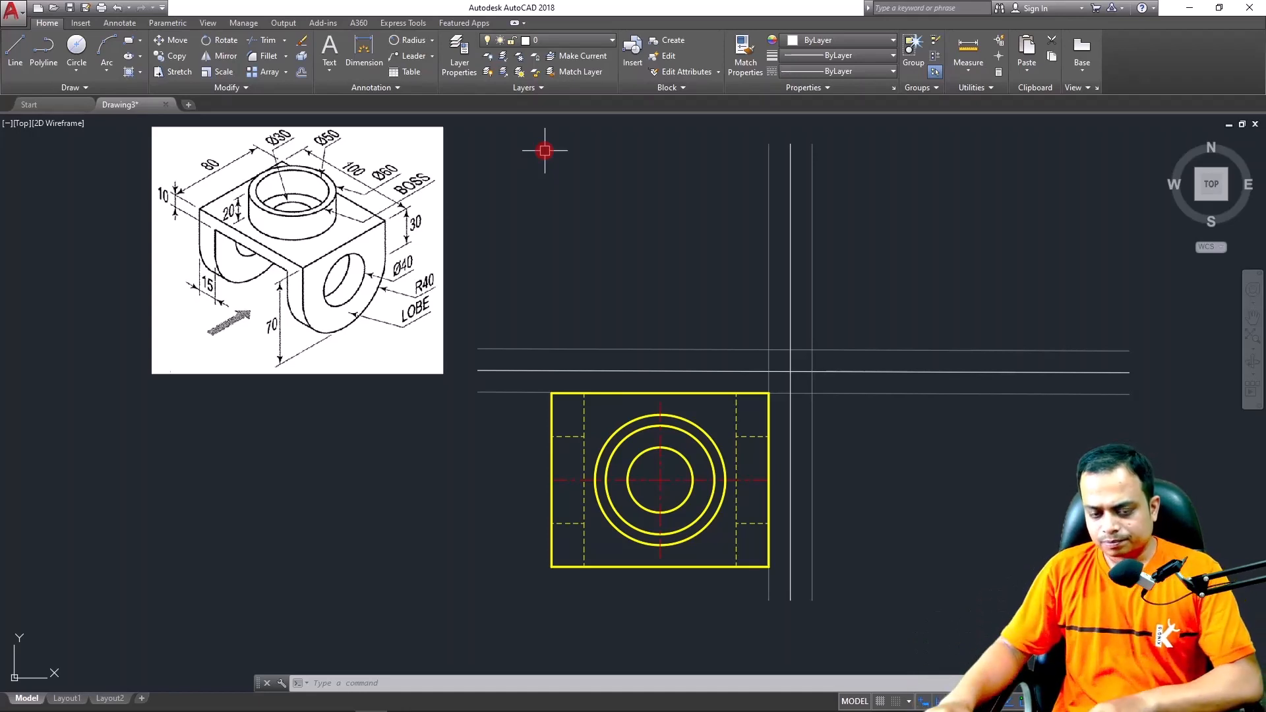
click(600, 40)
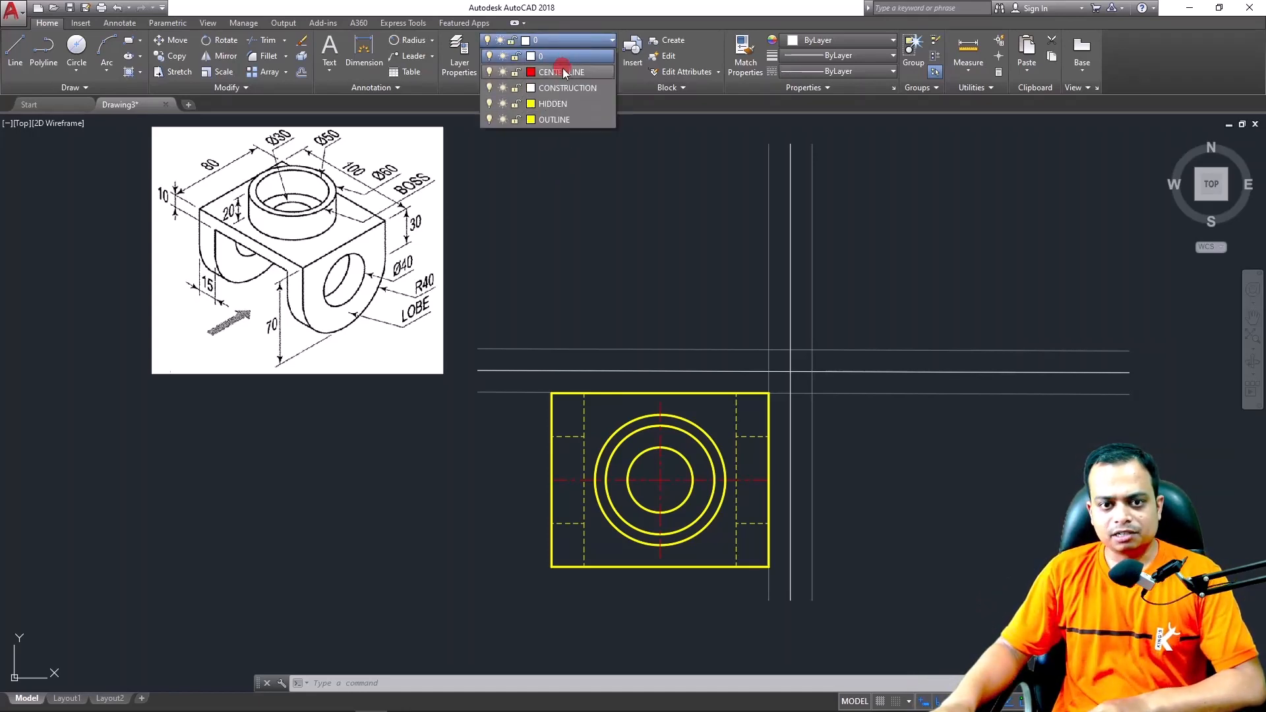
click(561, 88)
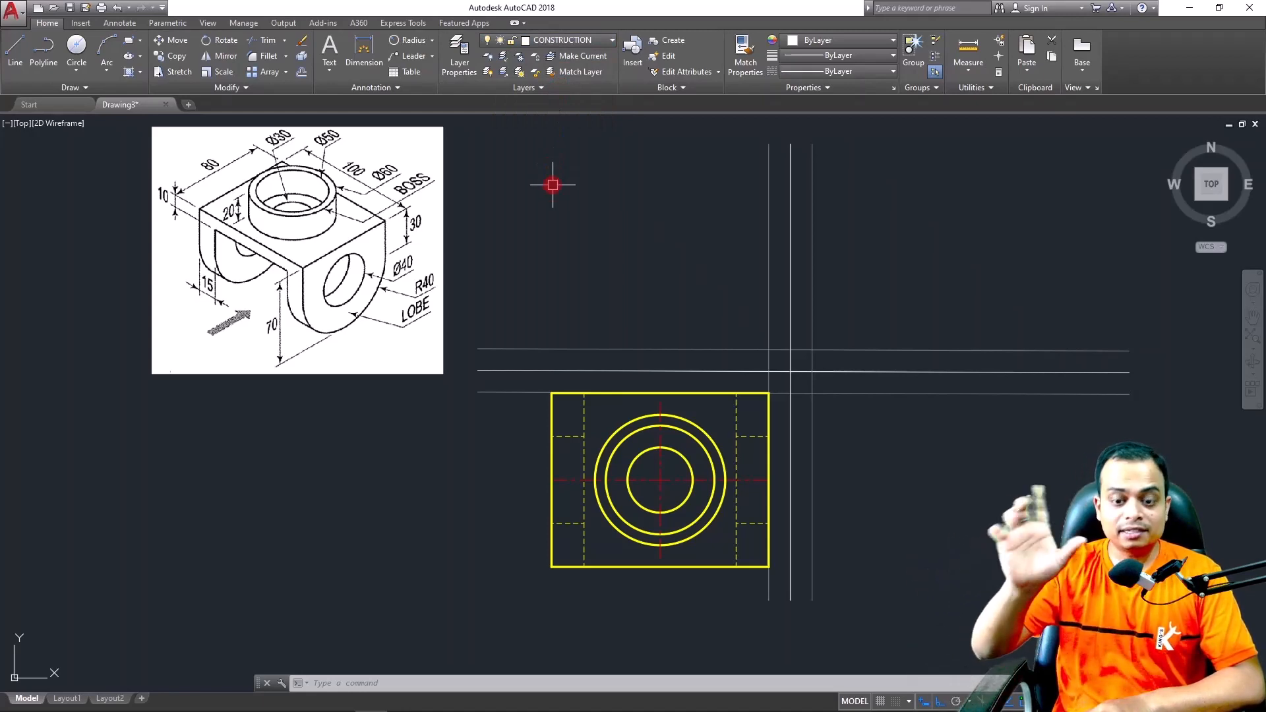
text(L)
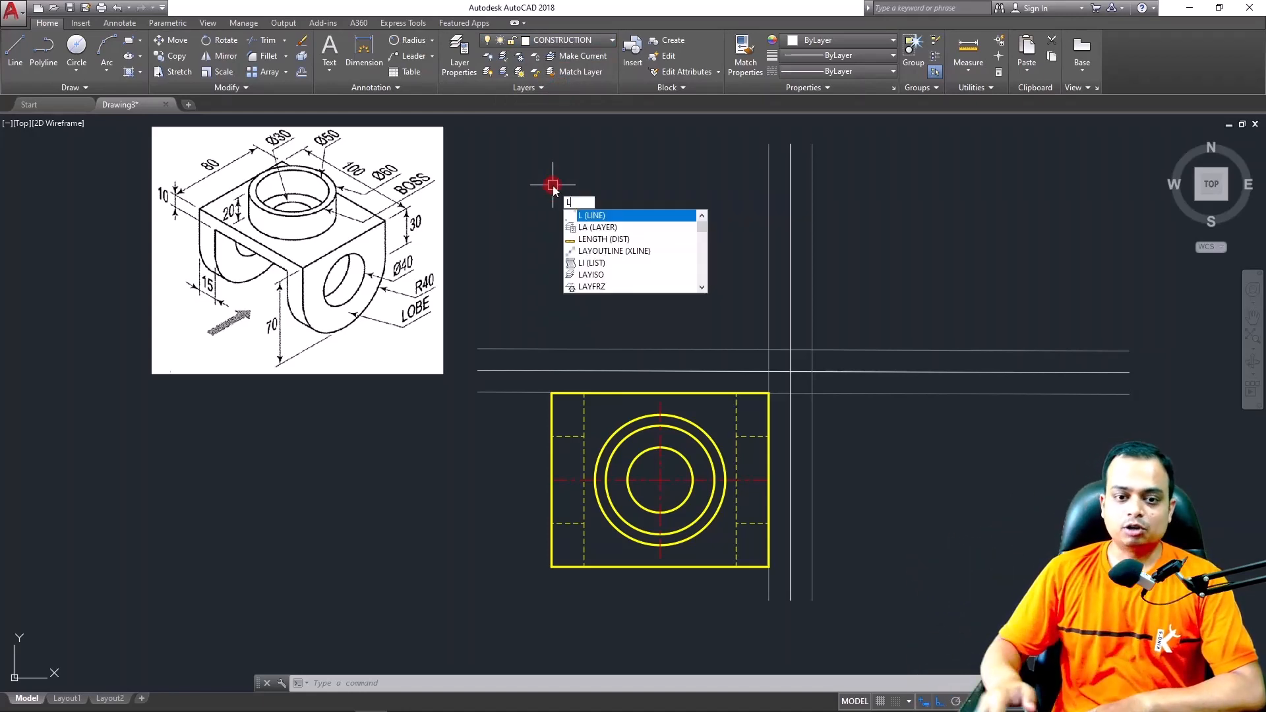
key(Return)
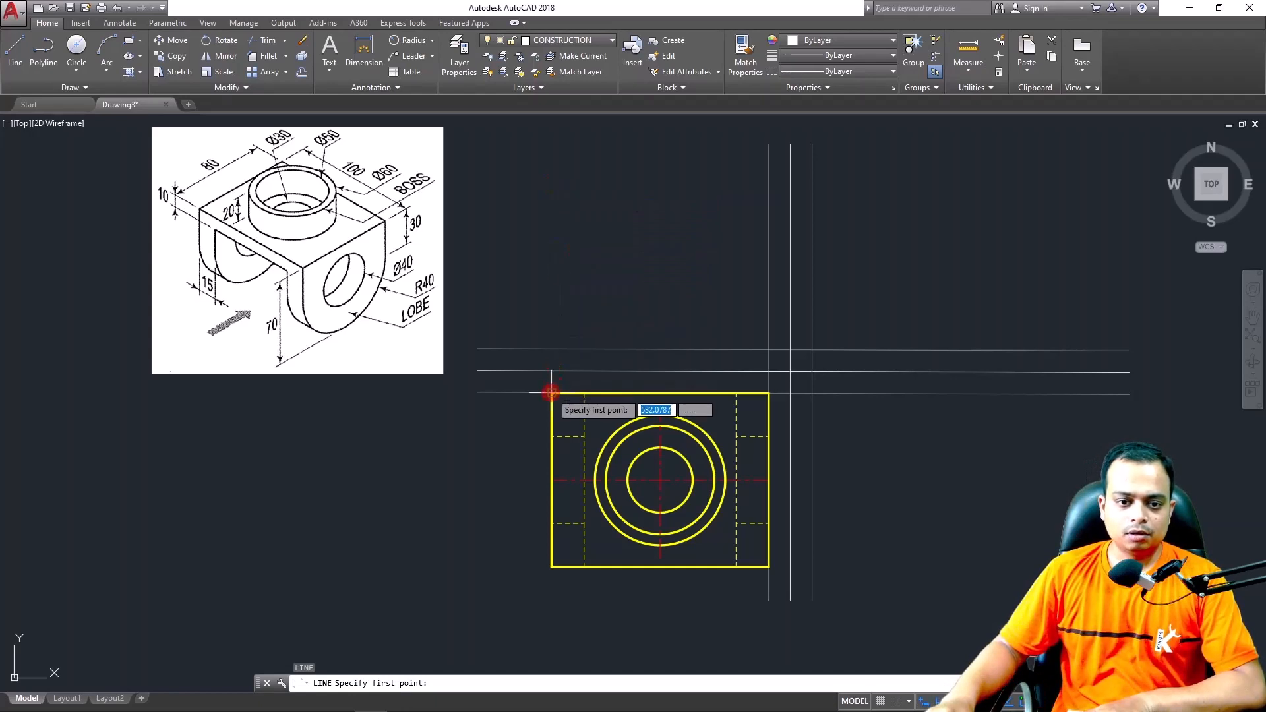
click(551, 393)
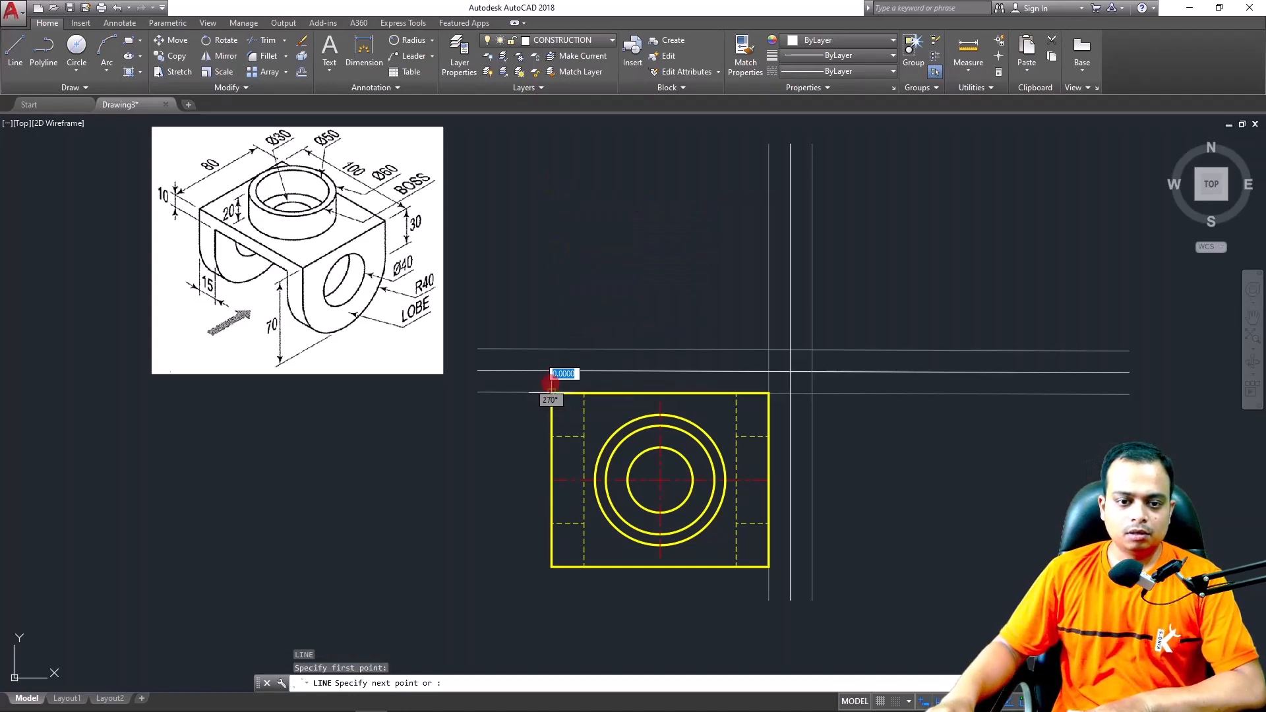
click(551, 347)
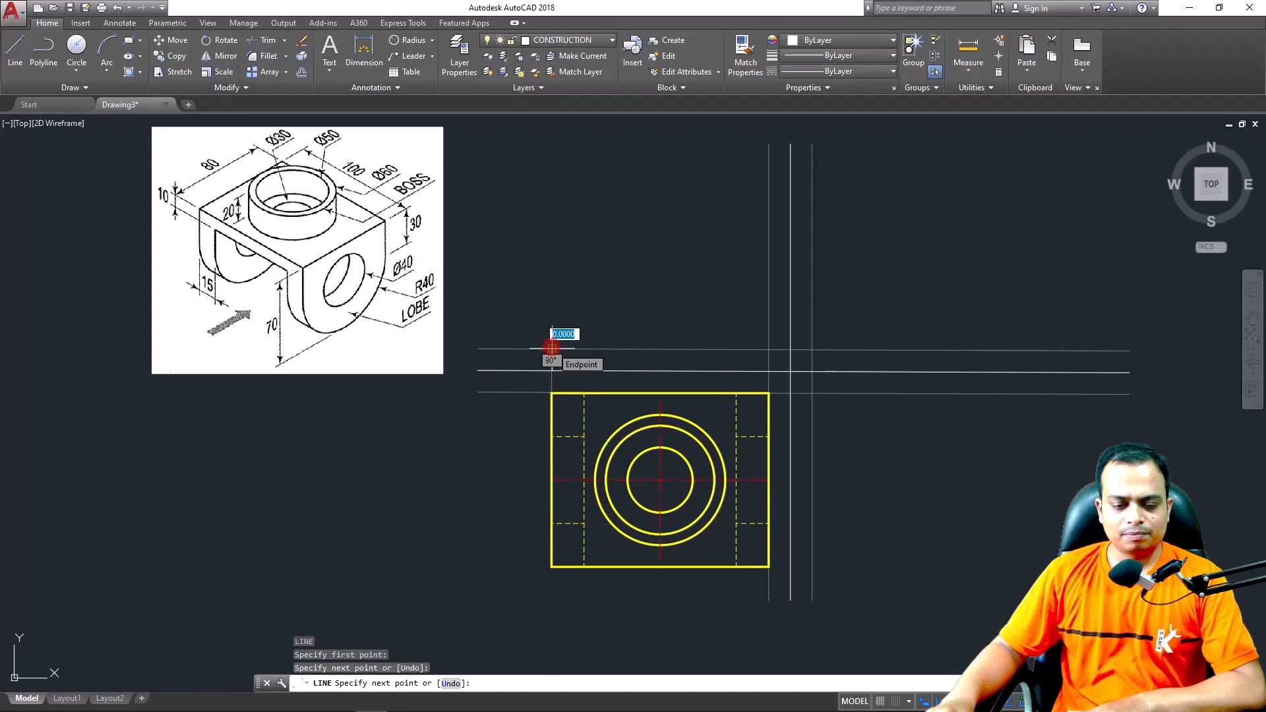
key(Return)
click(552, 356)
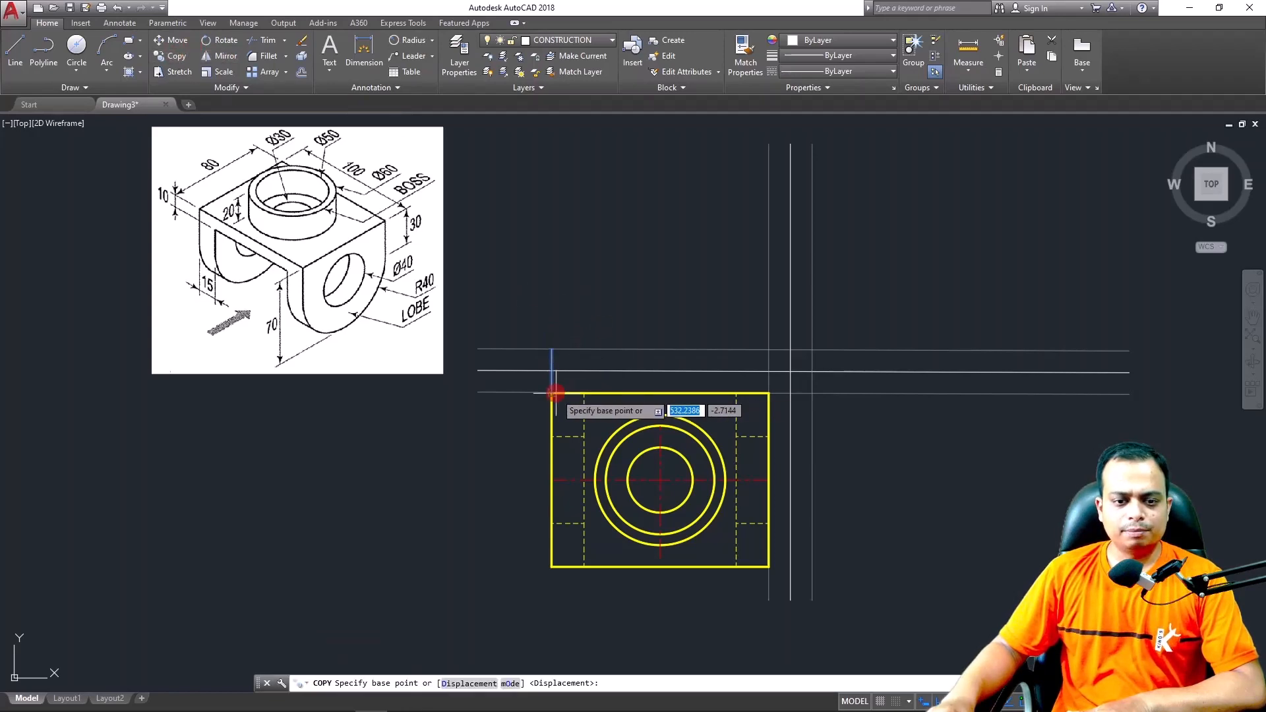
scroll(553, 393, up, 5)
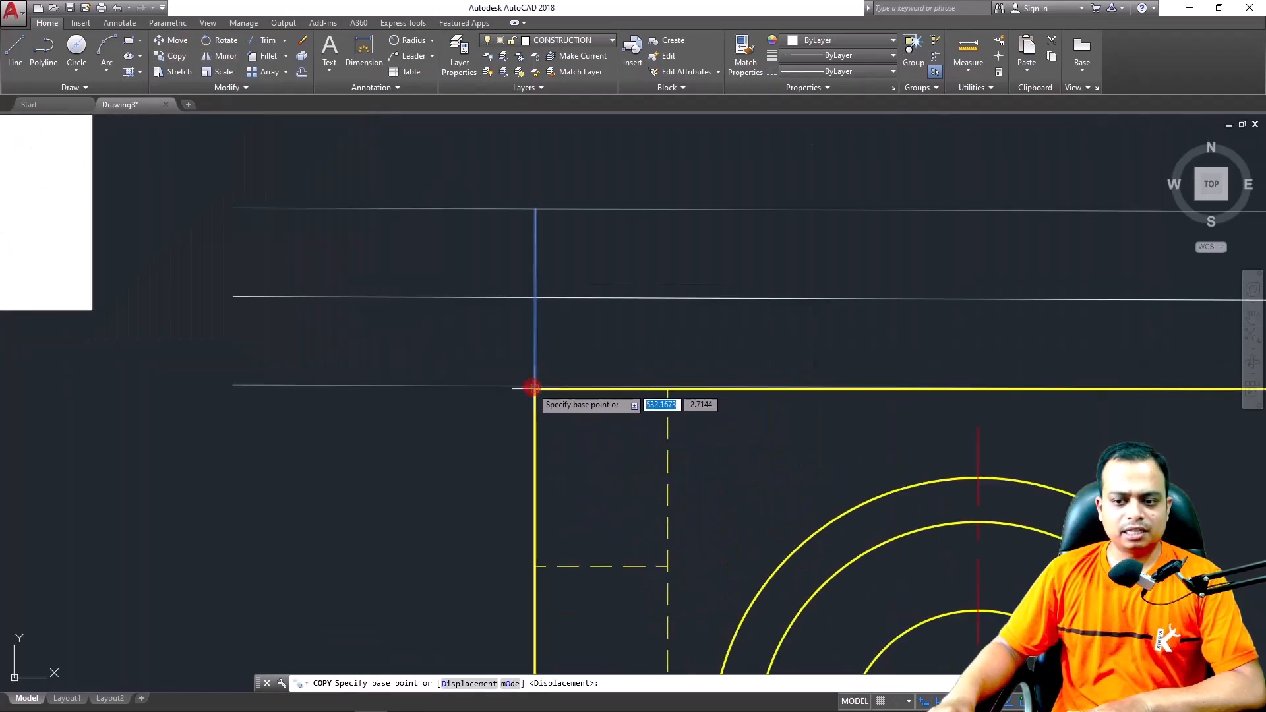
key(Escape)
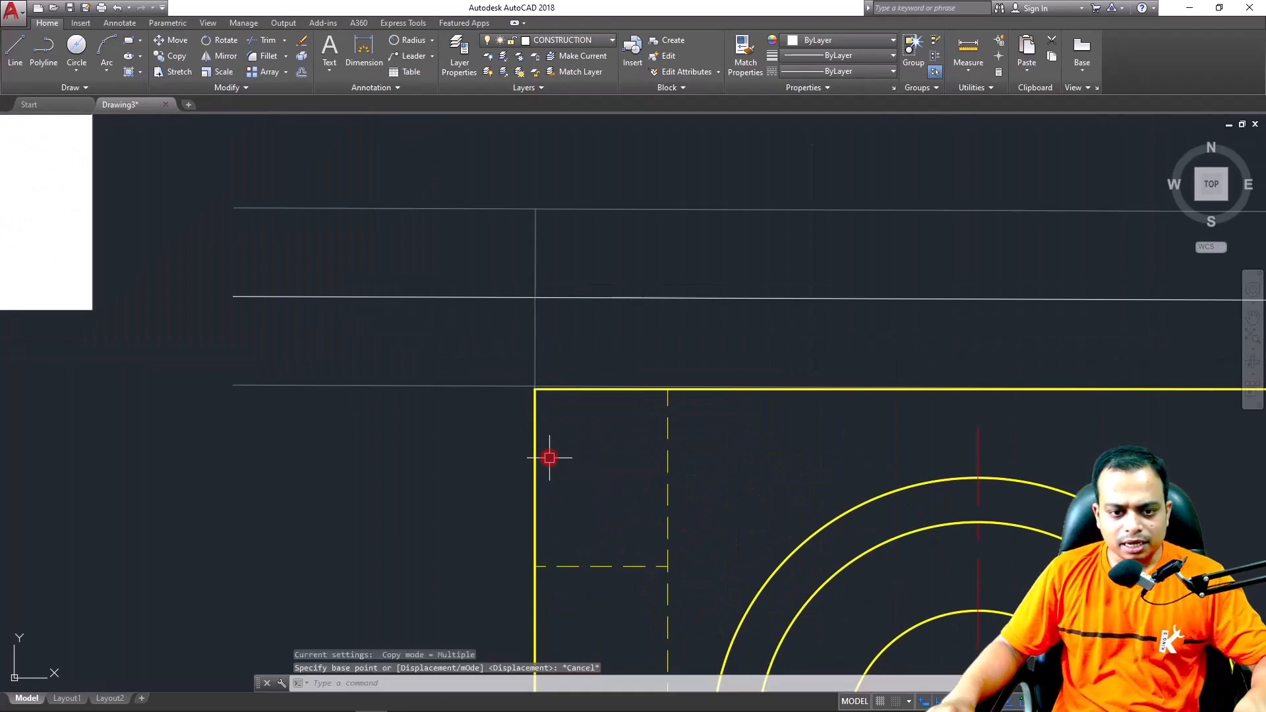
Stretch the top and left outline edges' endpoints to the lower construction line so they meet at the top view's upper-left corner
scroll(657, 438, down, 3)
scroll(737, 451, up, 3)
scroll(795, 444, down, 2)
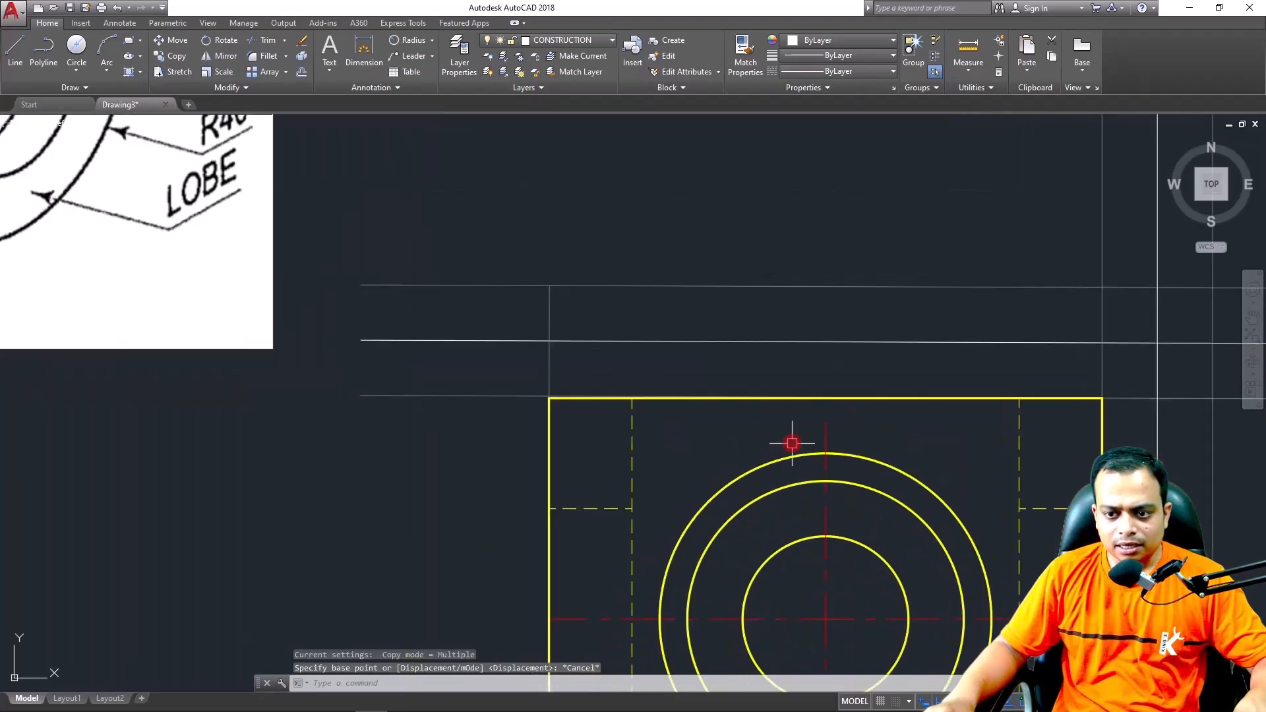
middle_drag(795, 444, 695, 447)
scroll(501, 412, up, 3)
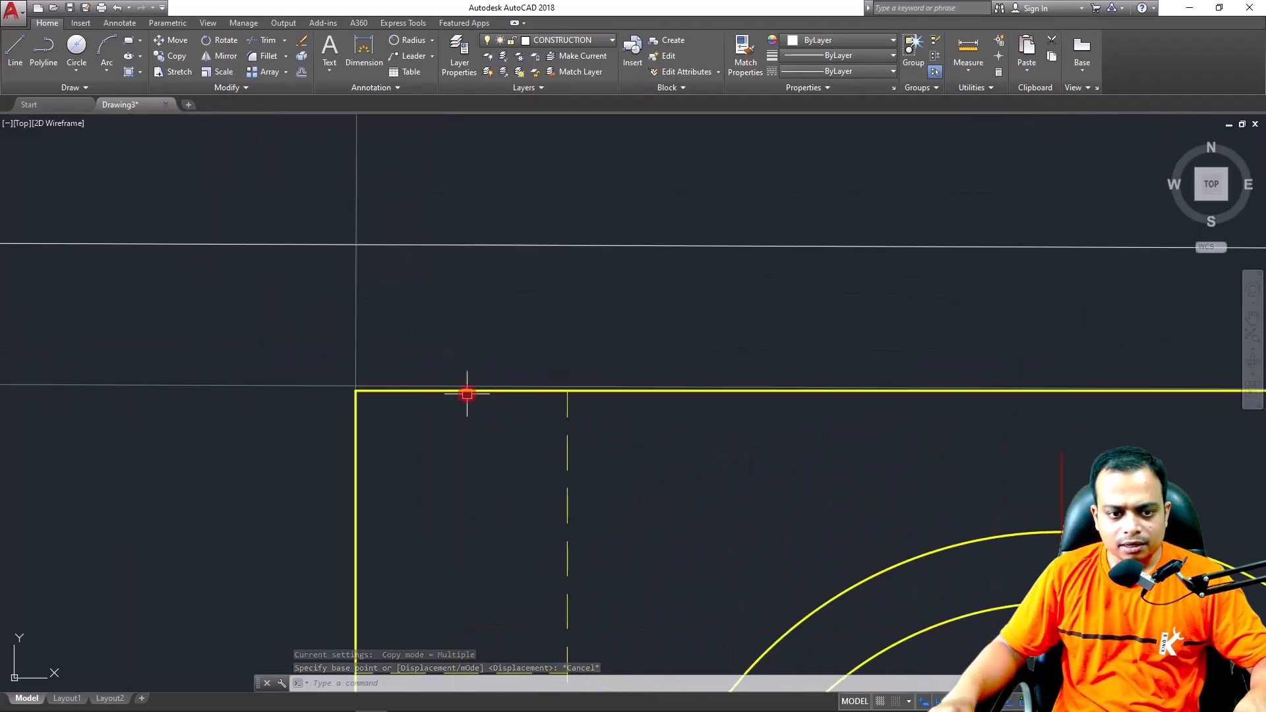
click(370, 391)
click(356, 390)
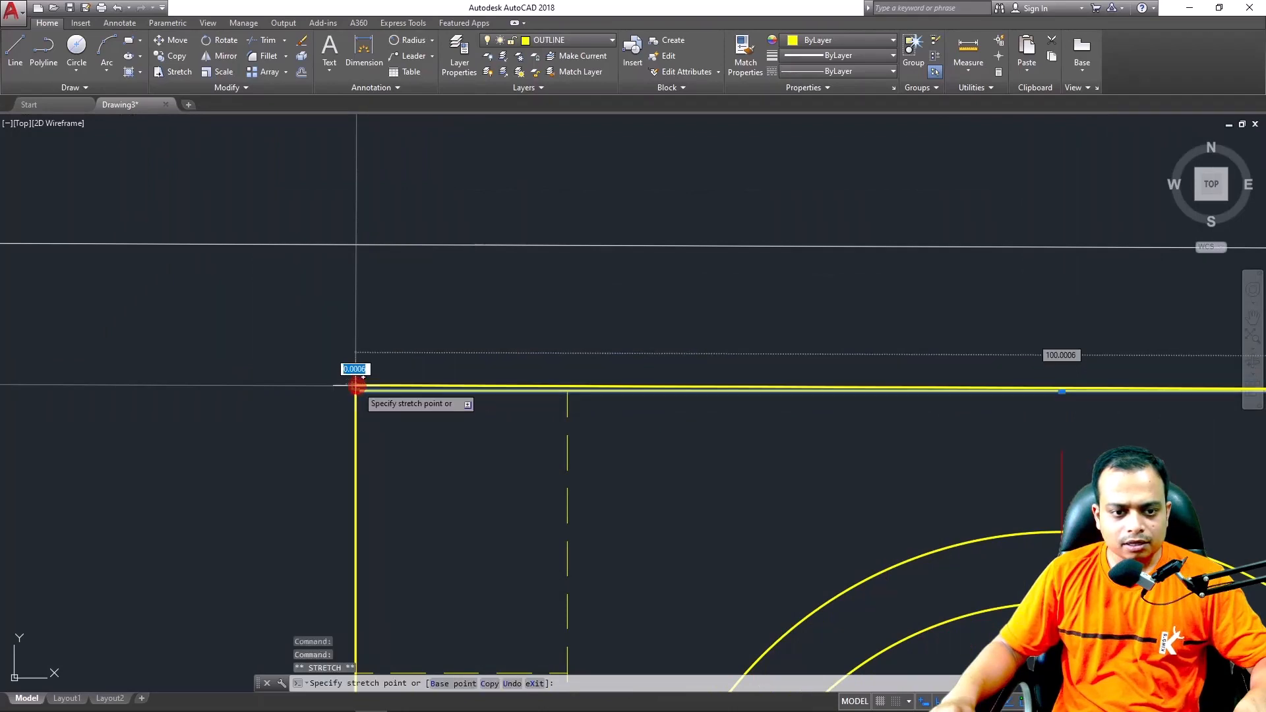
key(Escape)
key(Escape)
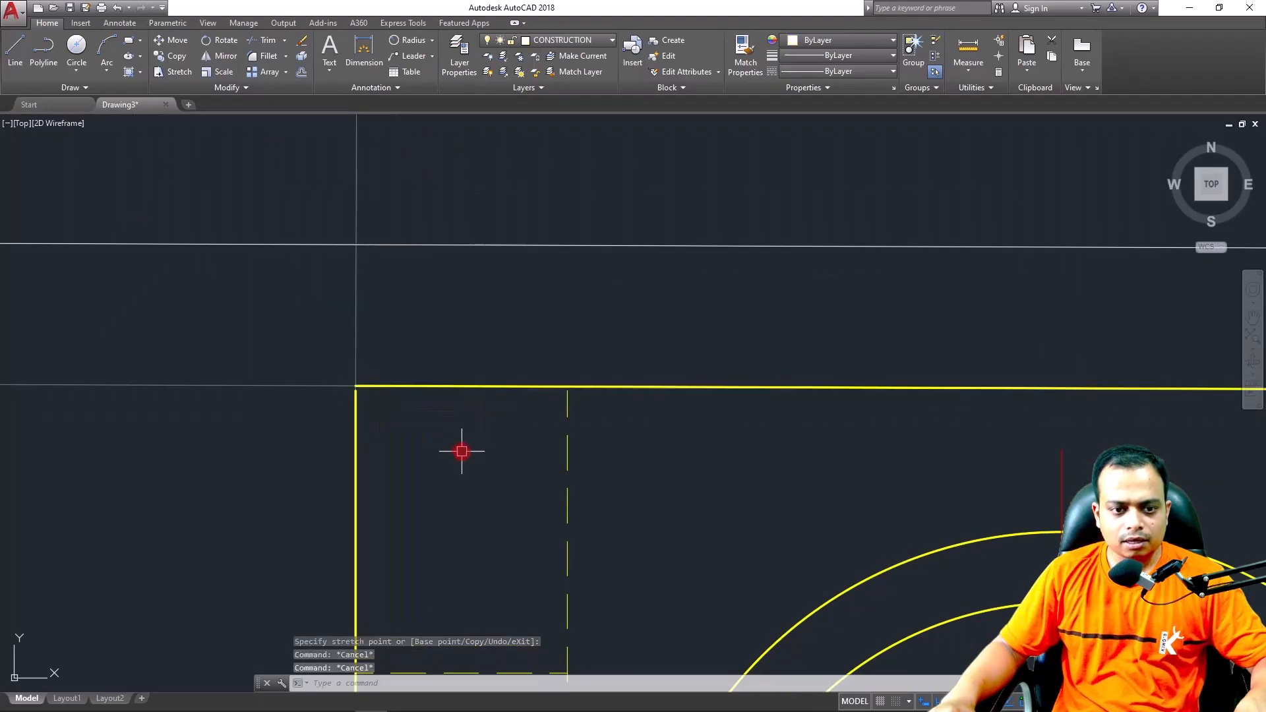
click(356, 412)
click(356, 386)
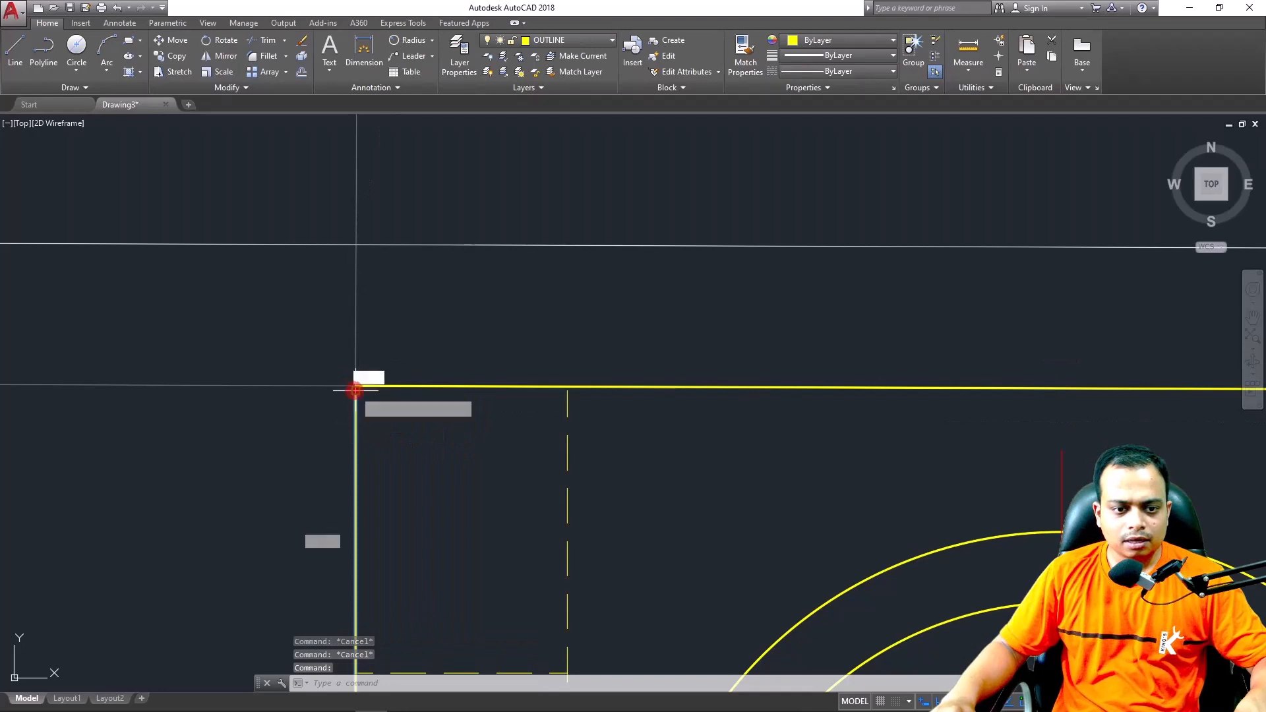
key(Escape)
Inspect the top view's remaining outline corners for gaps and misalignment with the construction lines
scroll(424, 447, down, 5)
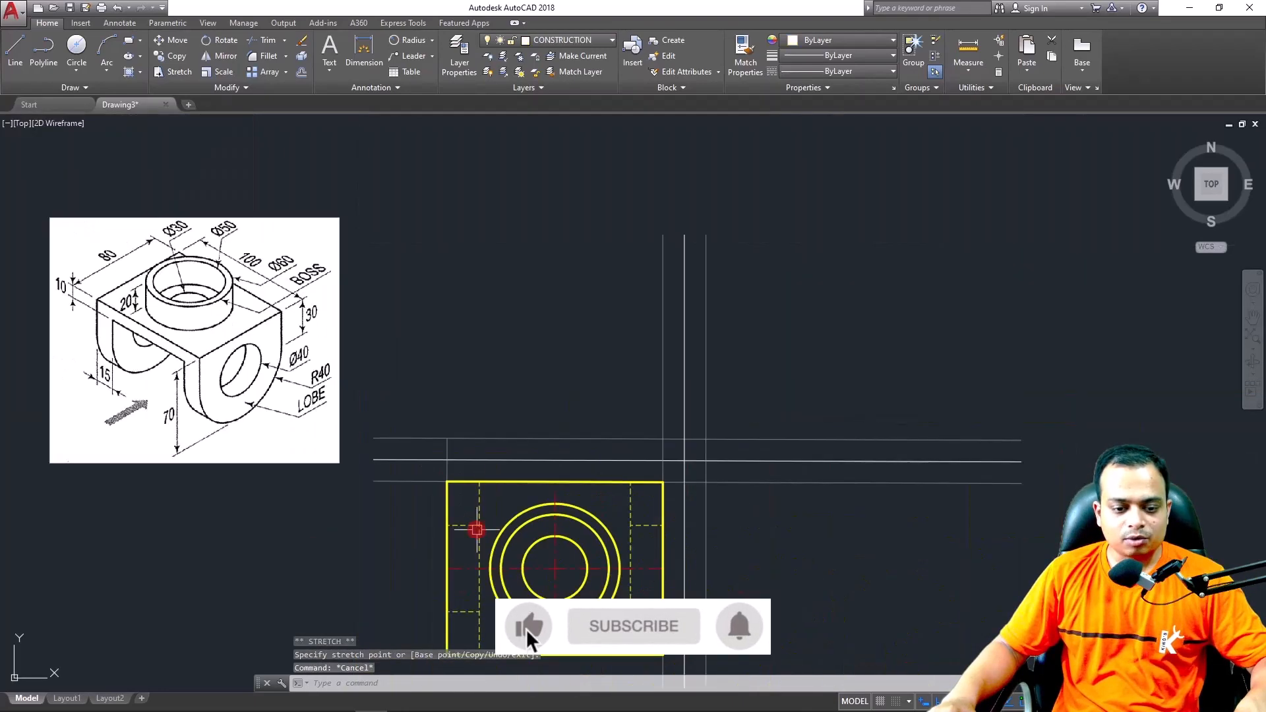
scroll(468, 439, up, 6)
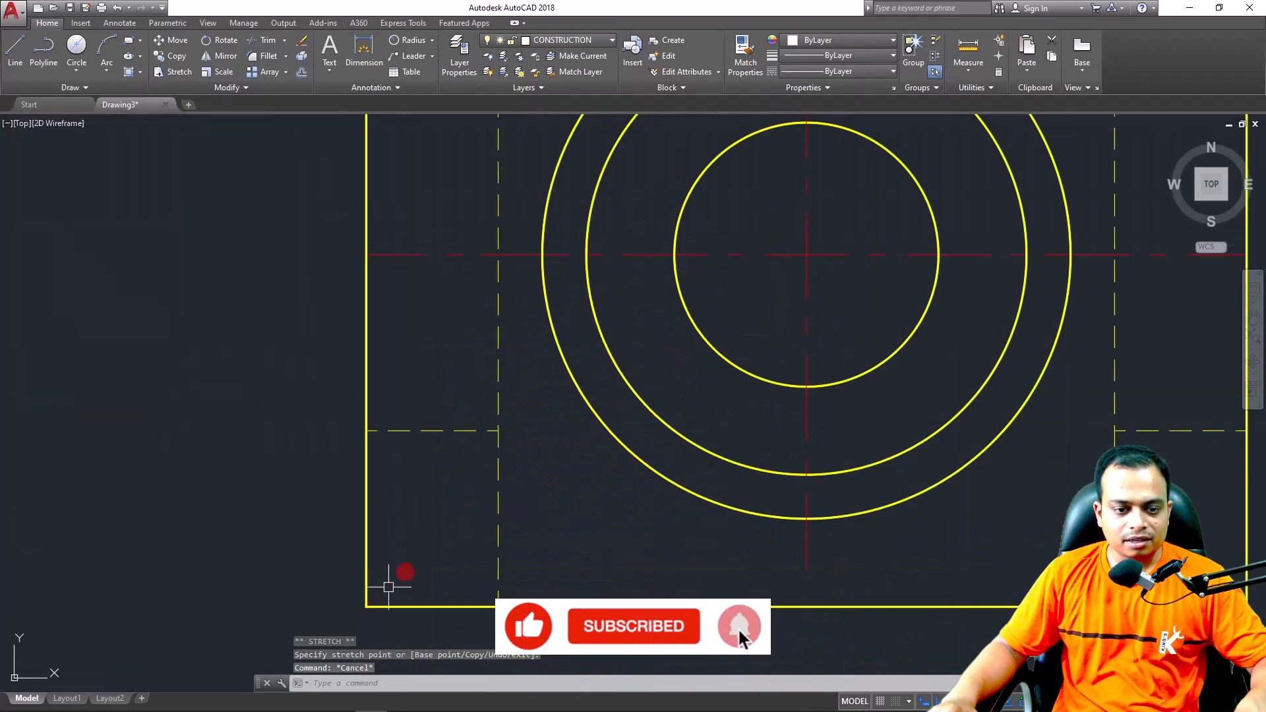
scroll(389, 586, down, 4)
scroll(757, 297, up, 2)
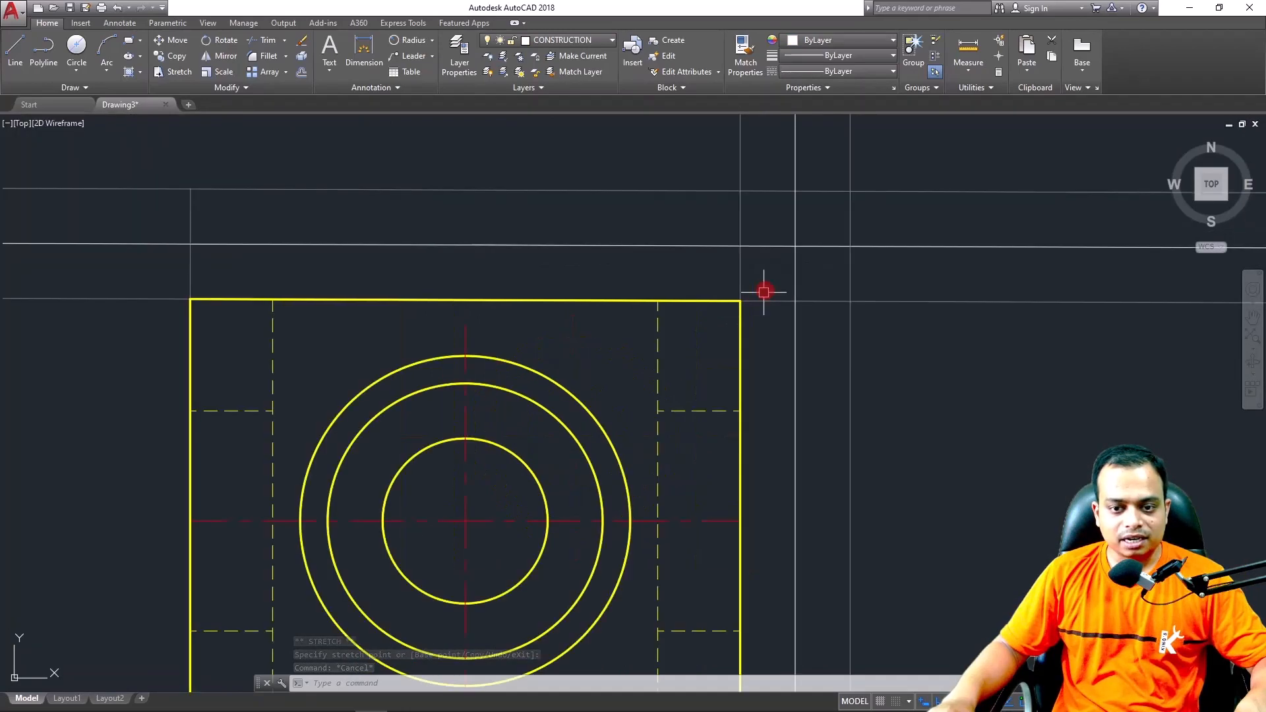
scroll(764, 292, up, 8)
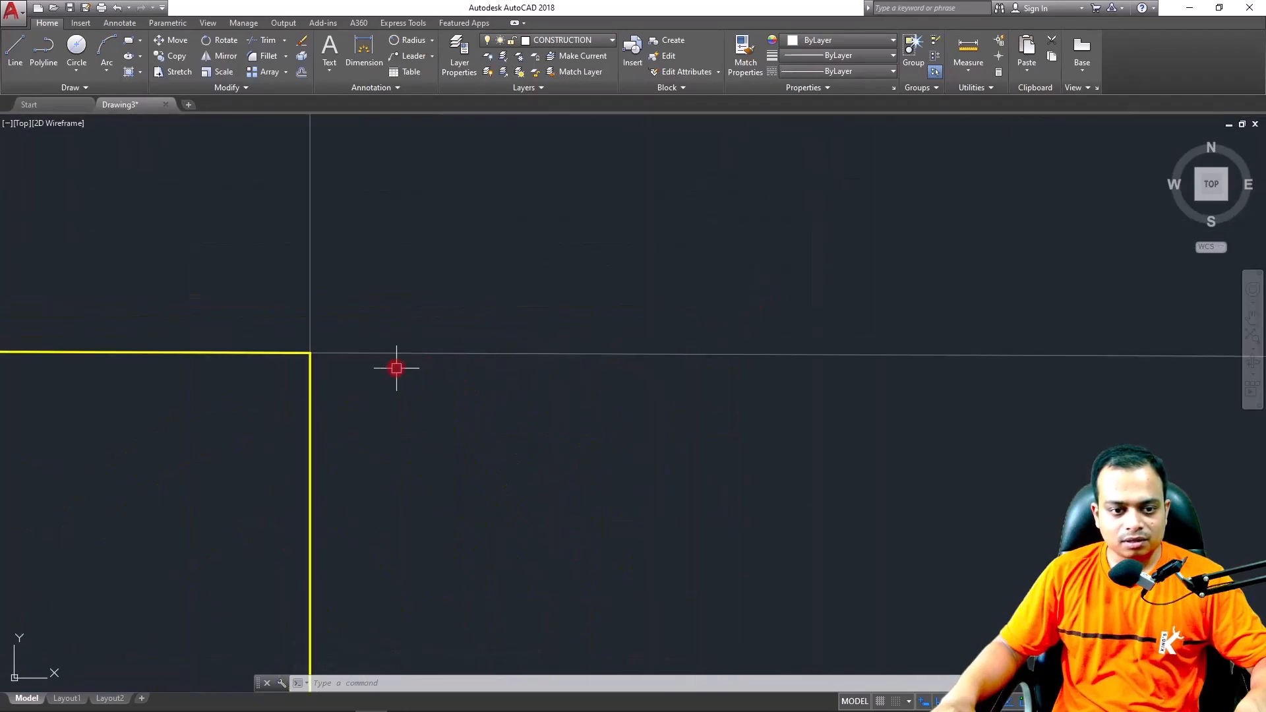
scroll(396, 367, down, 8)
middle_drag(396, 367, 633, 418)
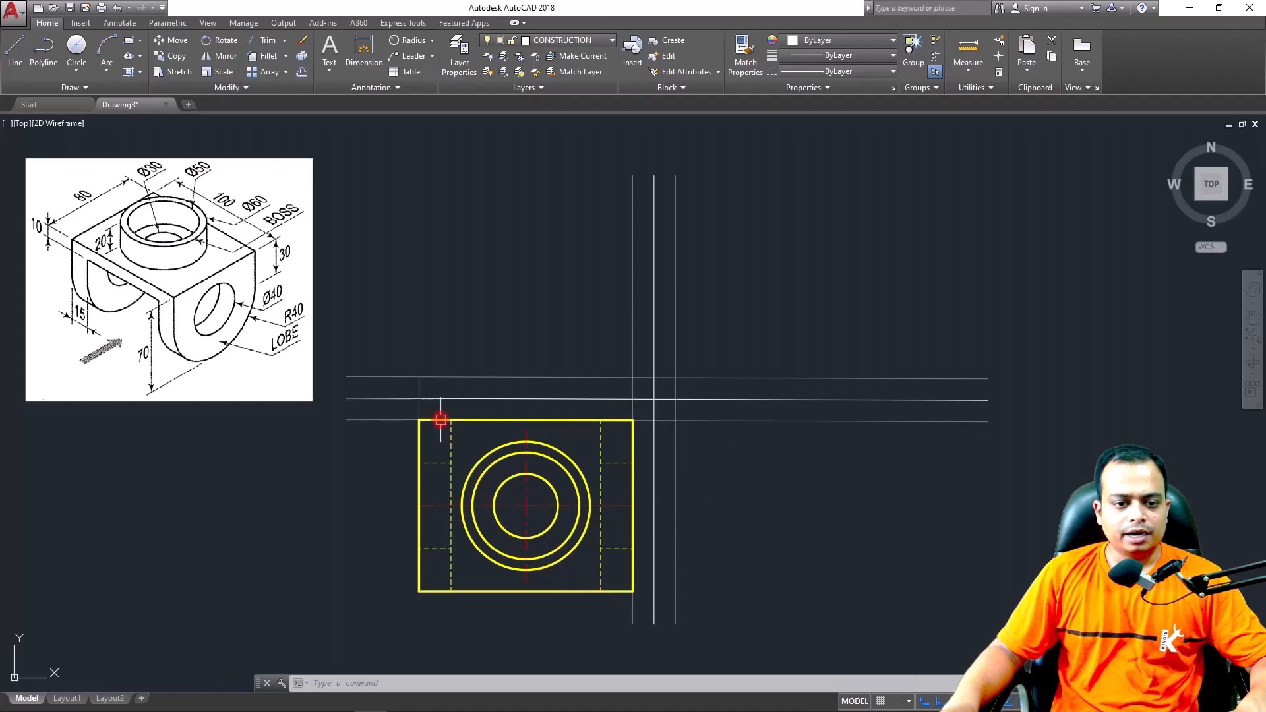
Copy the short vertical construction line along the top edge to both dashed hidden lines and the circles' vertical center line
scroll(438, 402, up, 4)
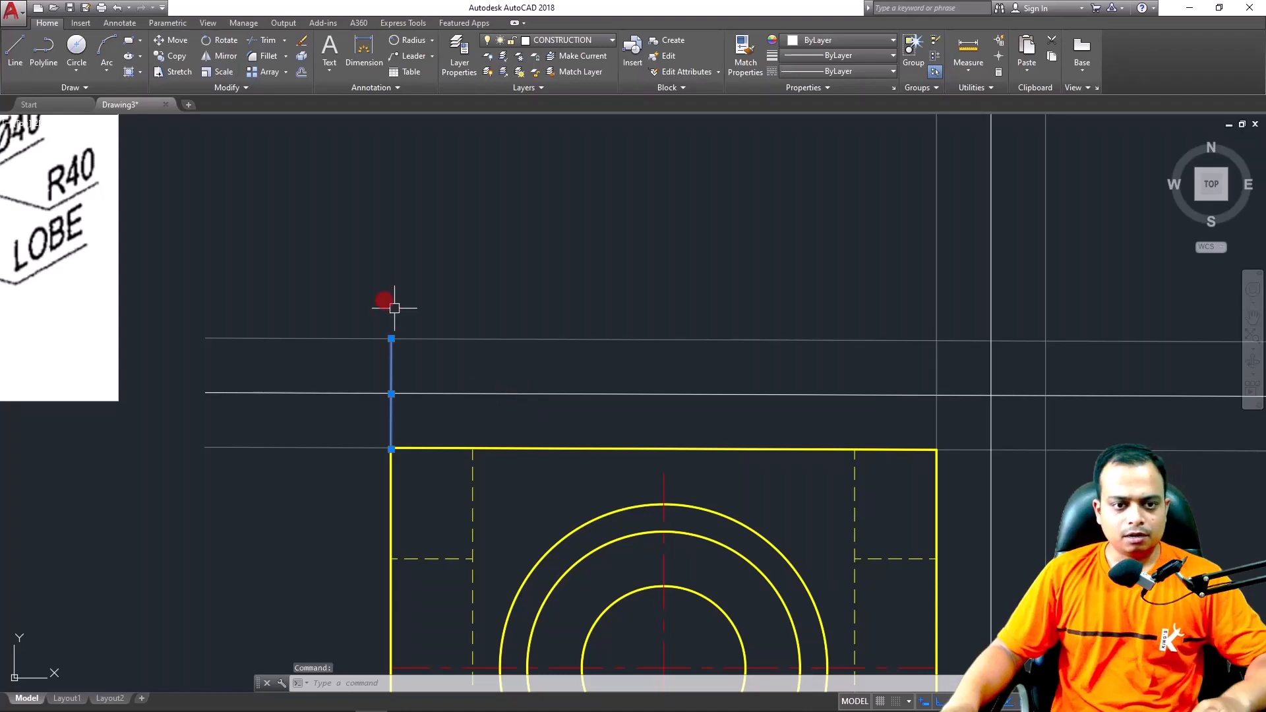
click(177, 56)
click(391, 448)
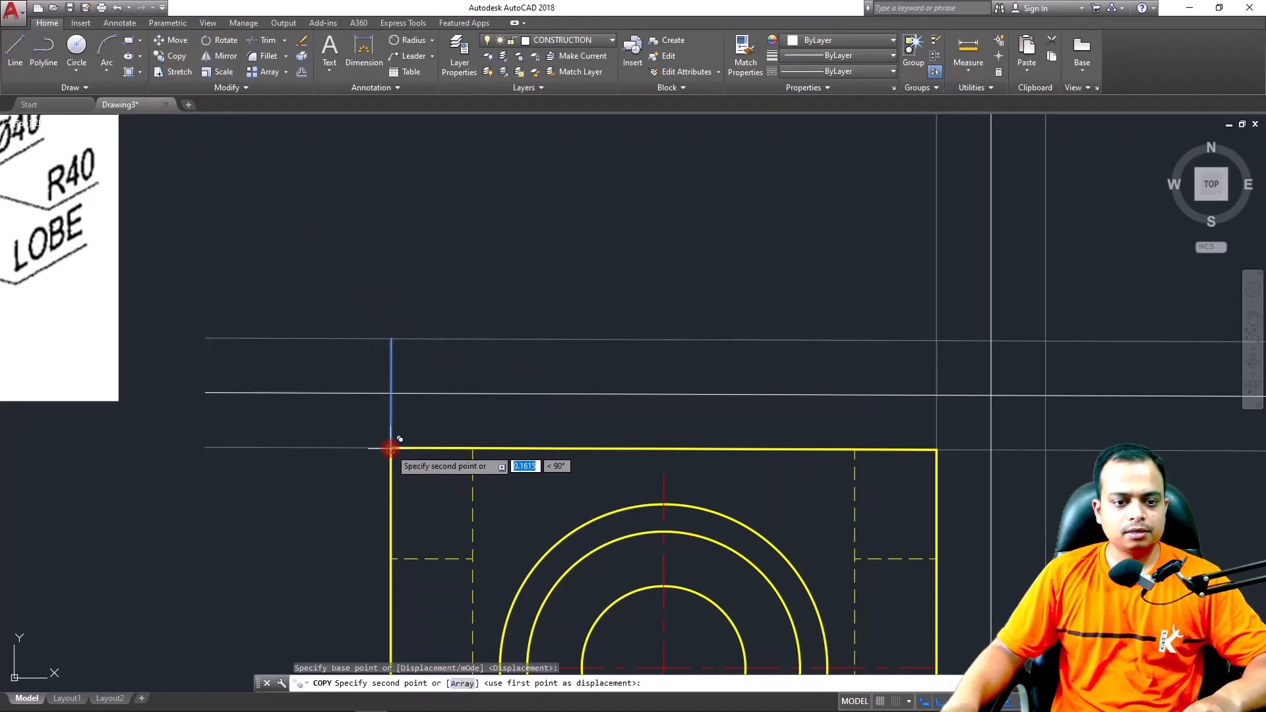
click(473, 449)
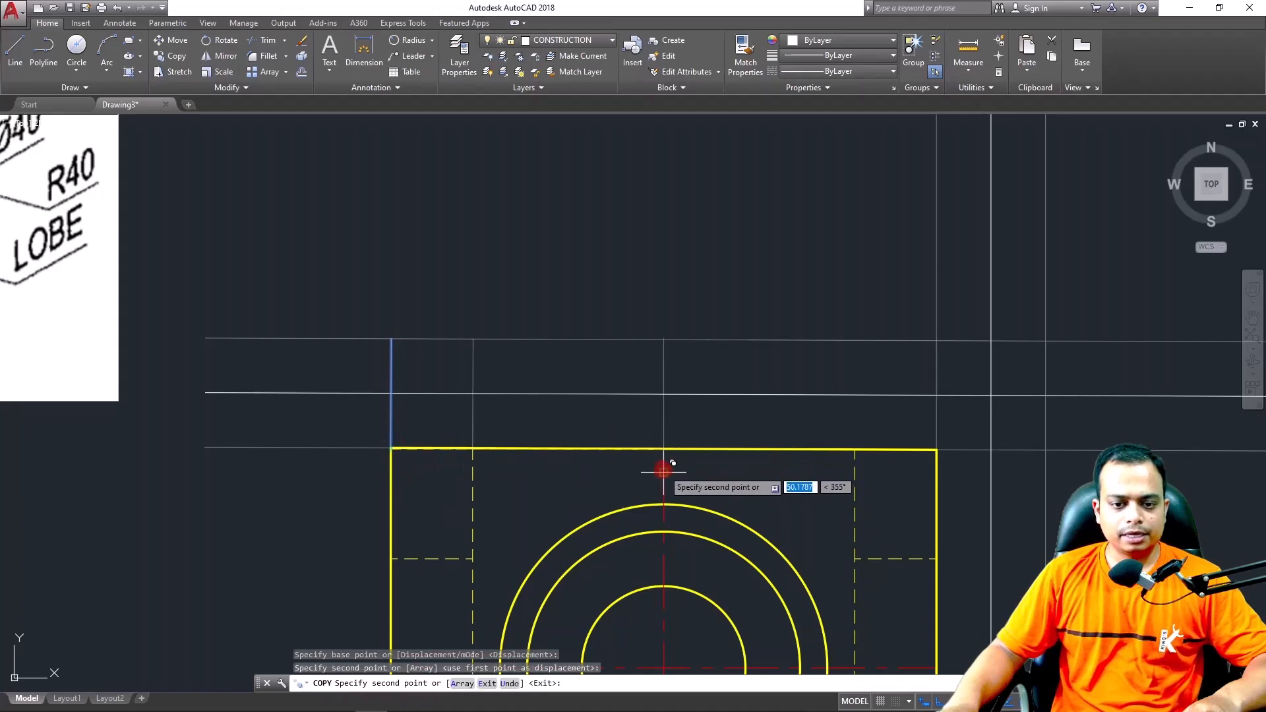
click(663, 448)
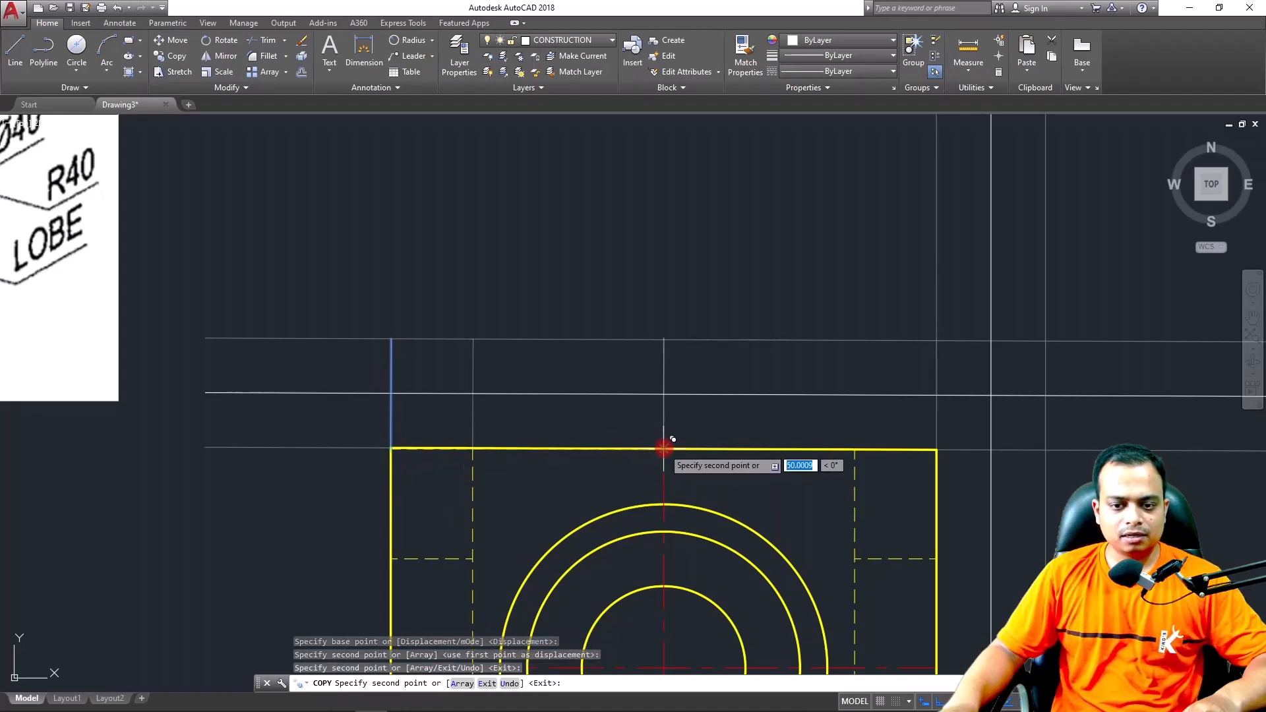
click(855, 448)
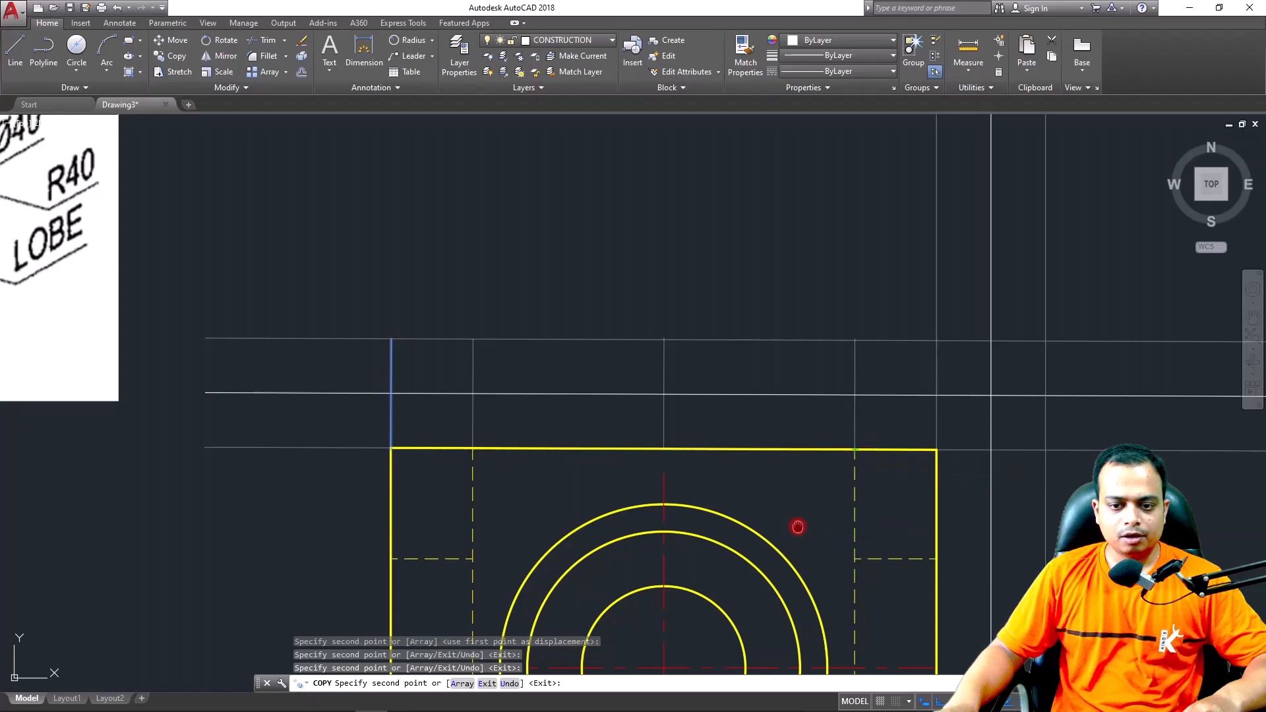
Place further copies of the vertical construction line at the left quadrants of the three concentric circles
middle_drag(798, 527, 817, 306)
click(518, 447)
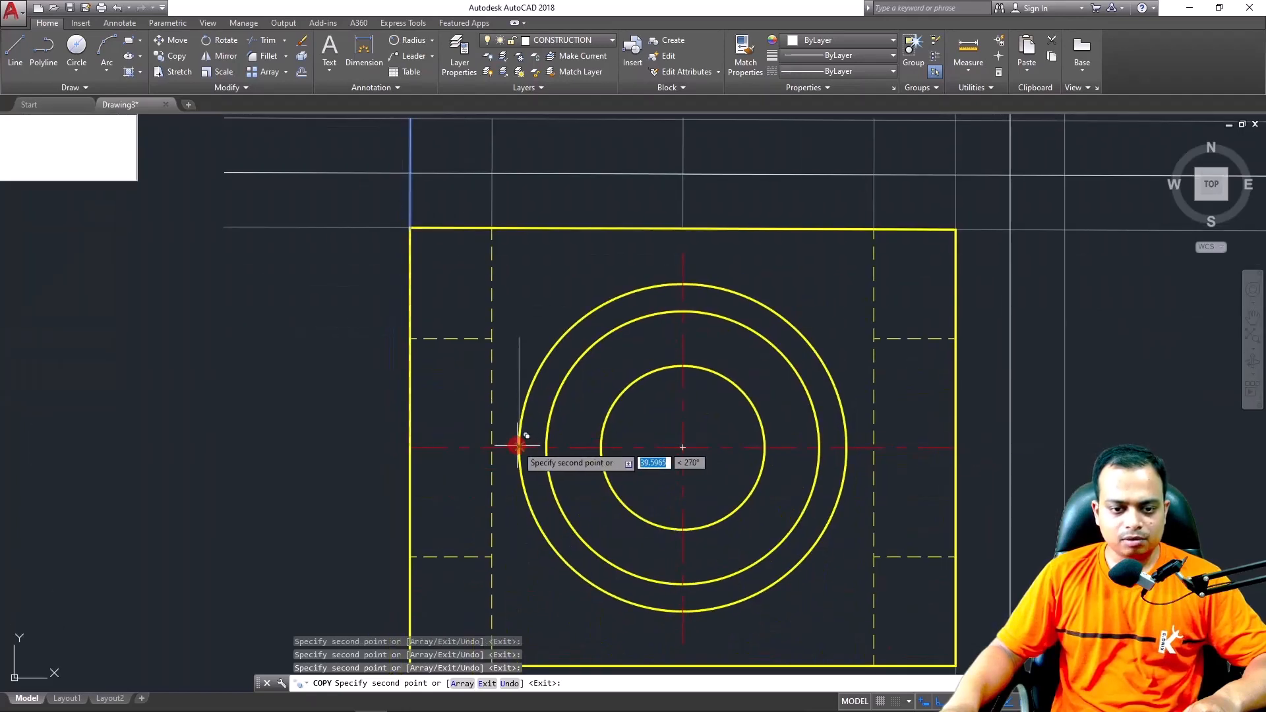
click(547, 447)
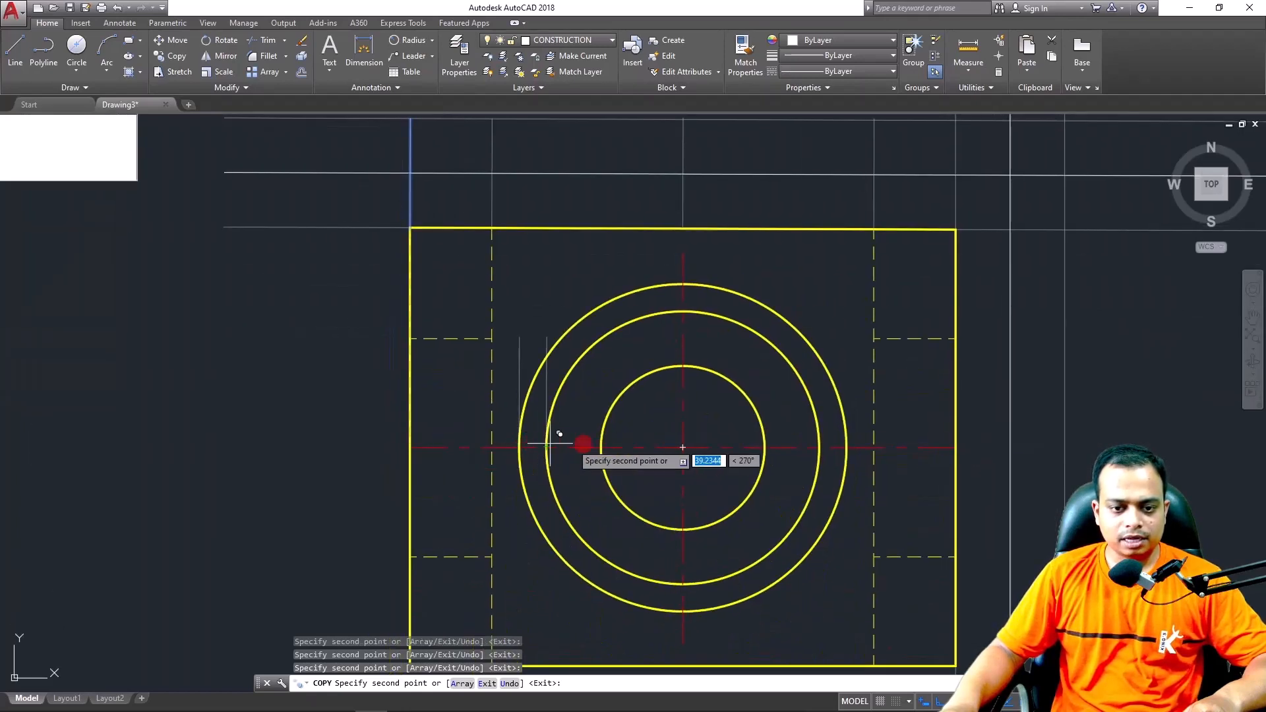
click(603, 447)
key(Escape)
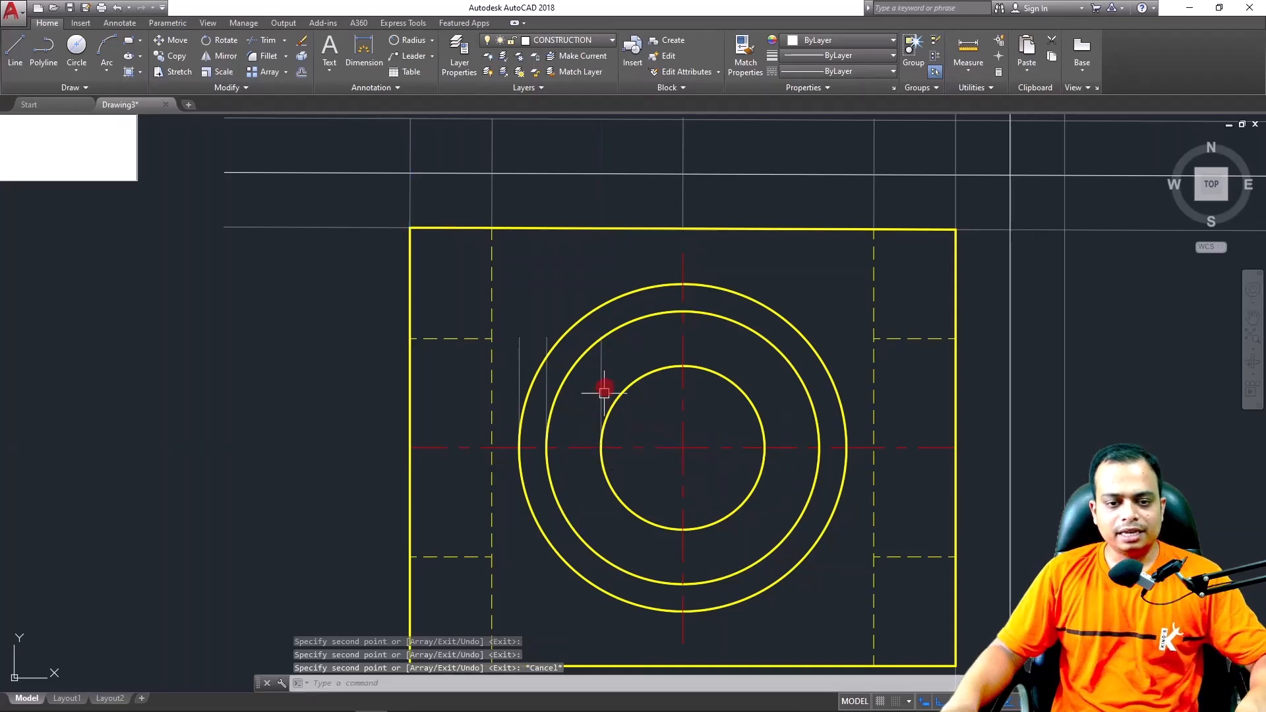
scroll(614, 372, down, 2)
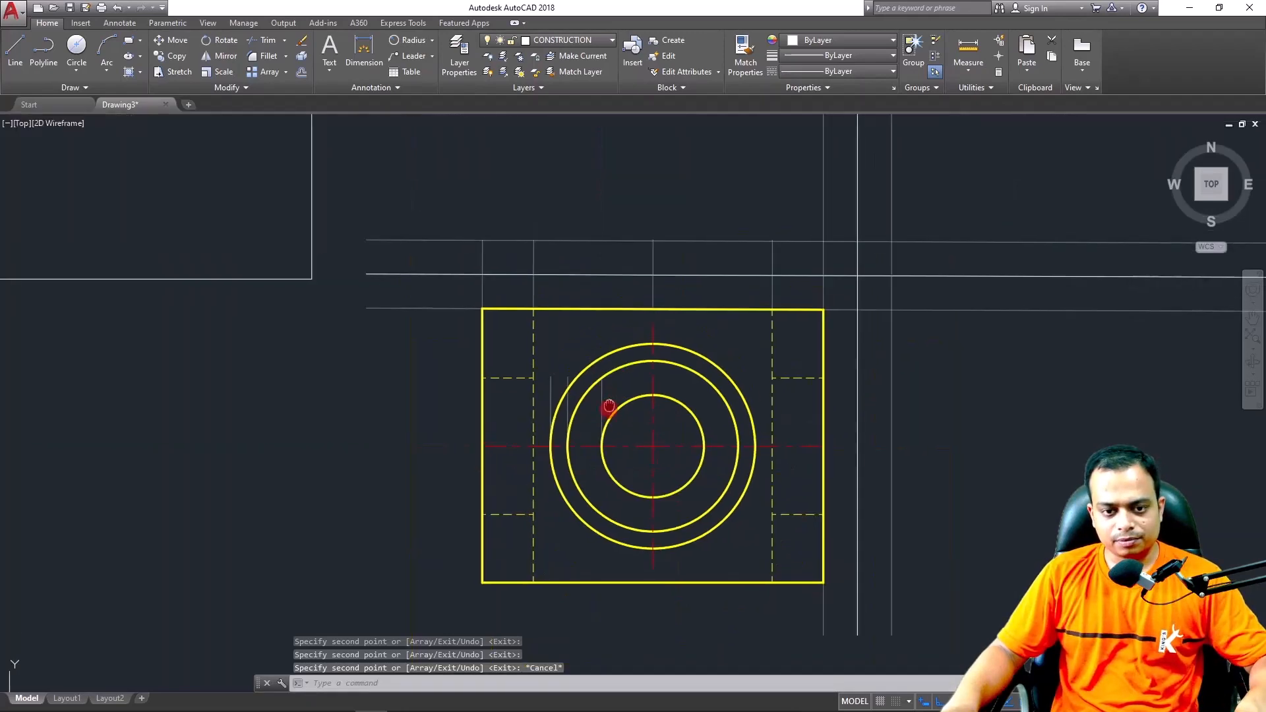
click(593, 412)
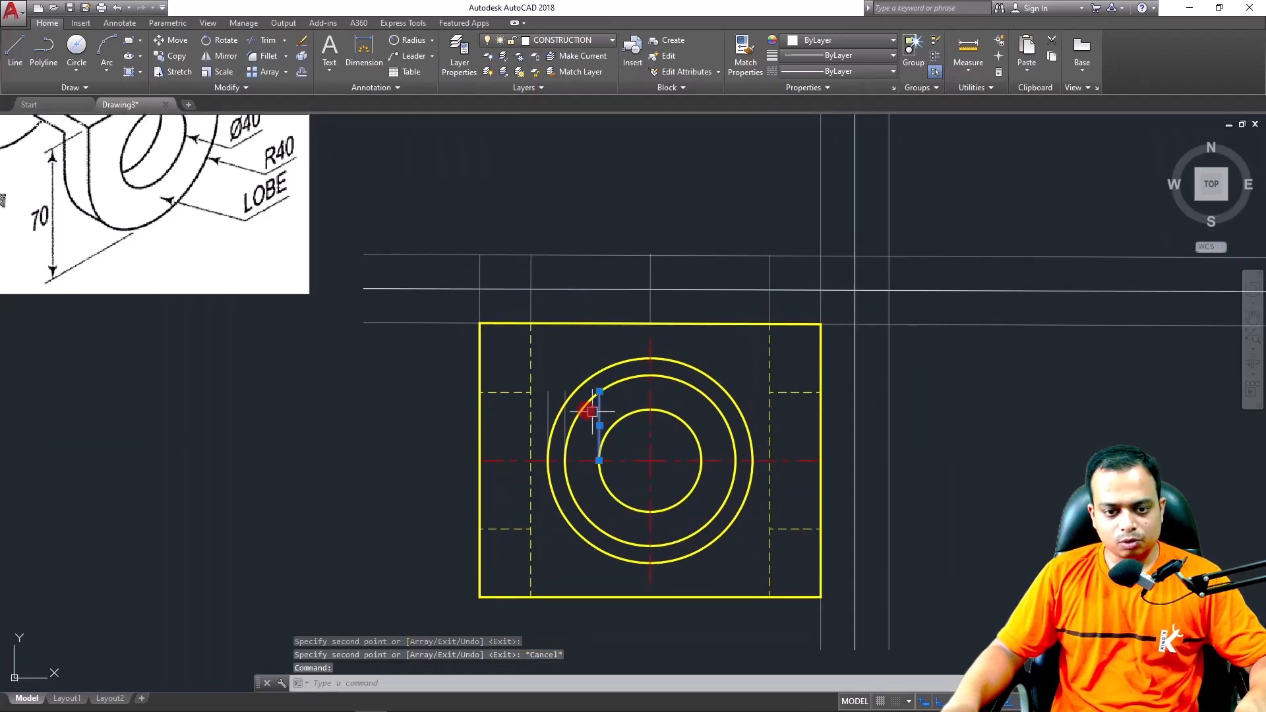
click(550, 400)
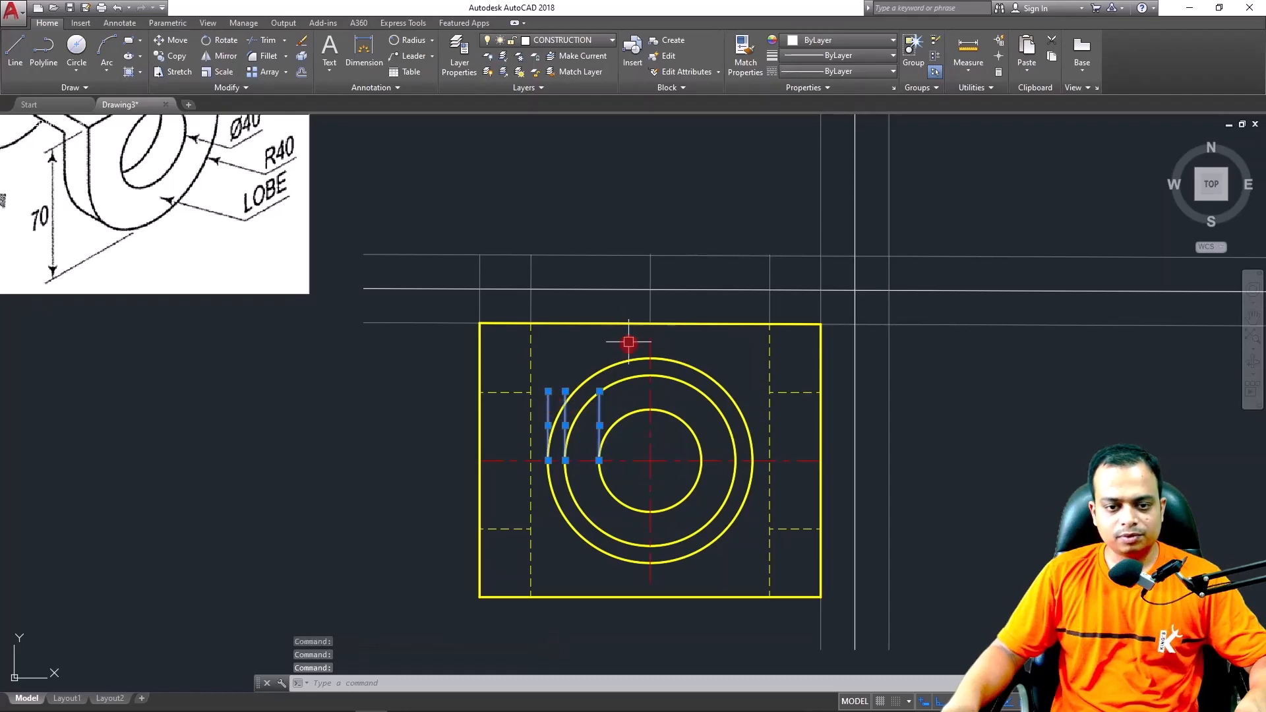
middle_drag(629, 341, 655, 543)
scroll(670, 387, down, 2)
key(Escape)
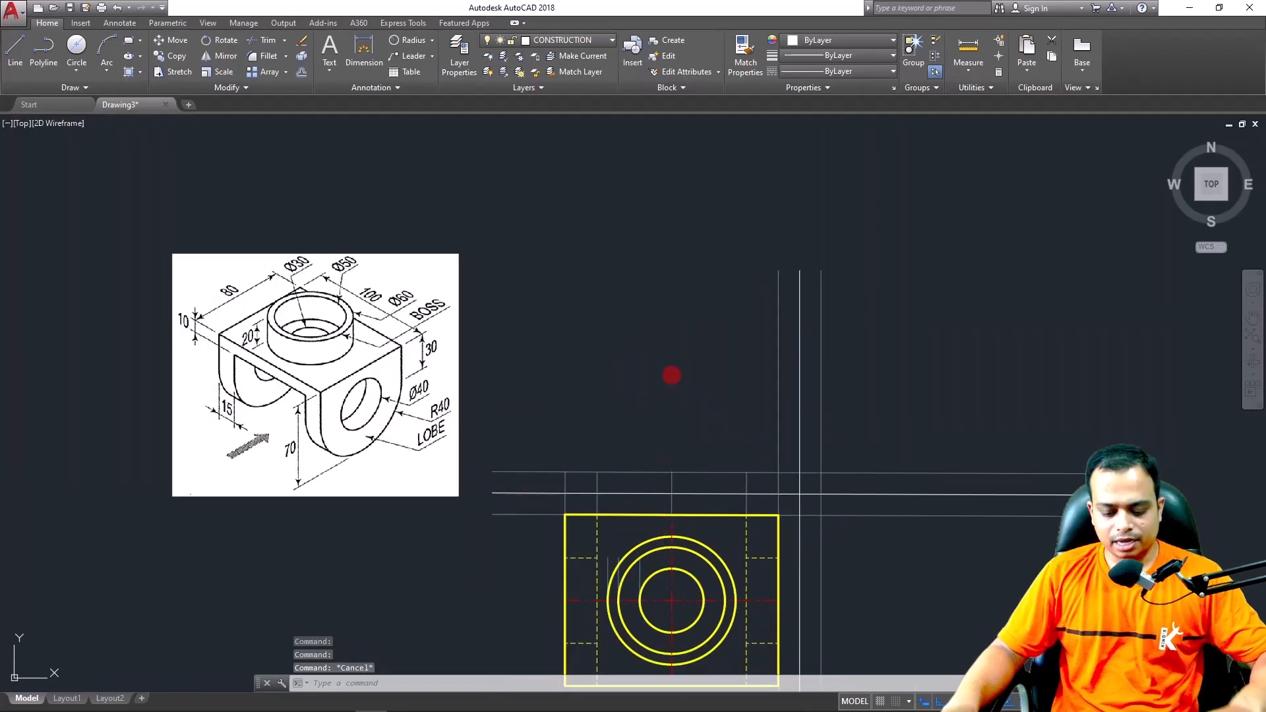
Draw a horizontal construction line leftward from the upper end of the vertical construction line at the top view's right edge
text(l)
key(Return)
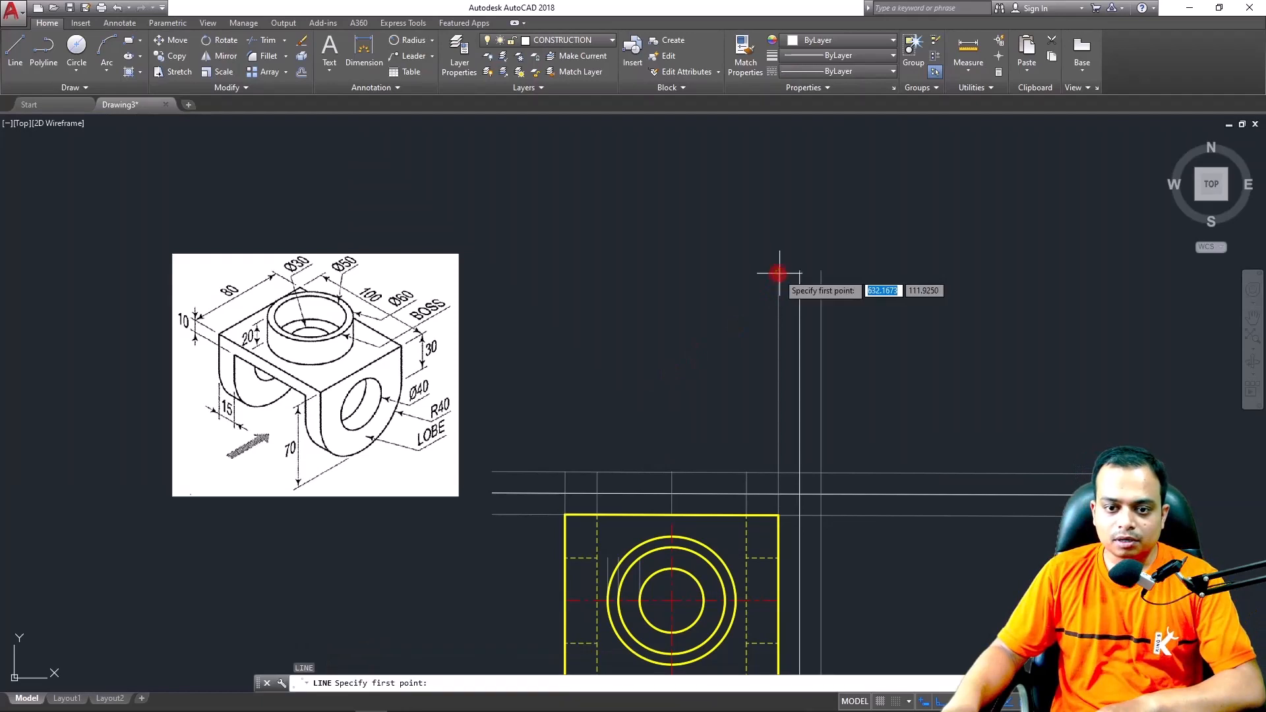
click(777, 271)
click(527, 274)
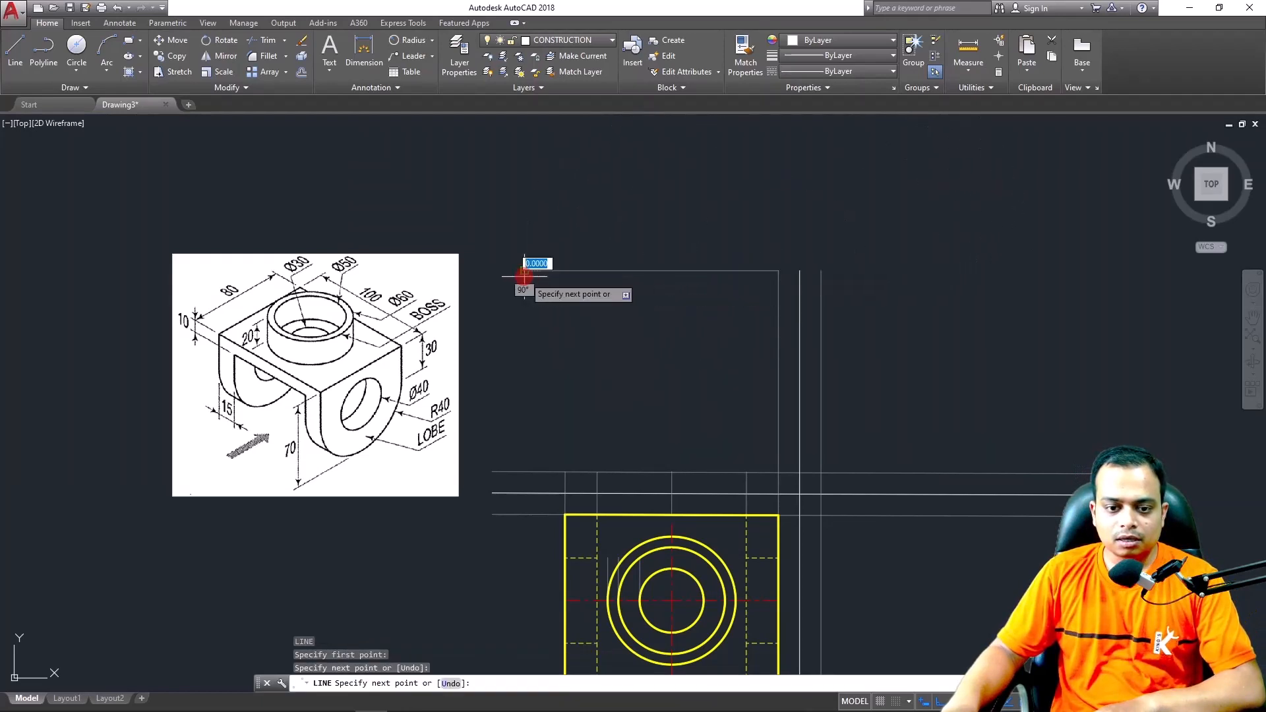
key(Return)
key(Escape)
Copy the inner circle's vertical construction line to the right quadrants of all three concentric circles
scroll(619, 499, up, 2)
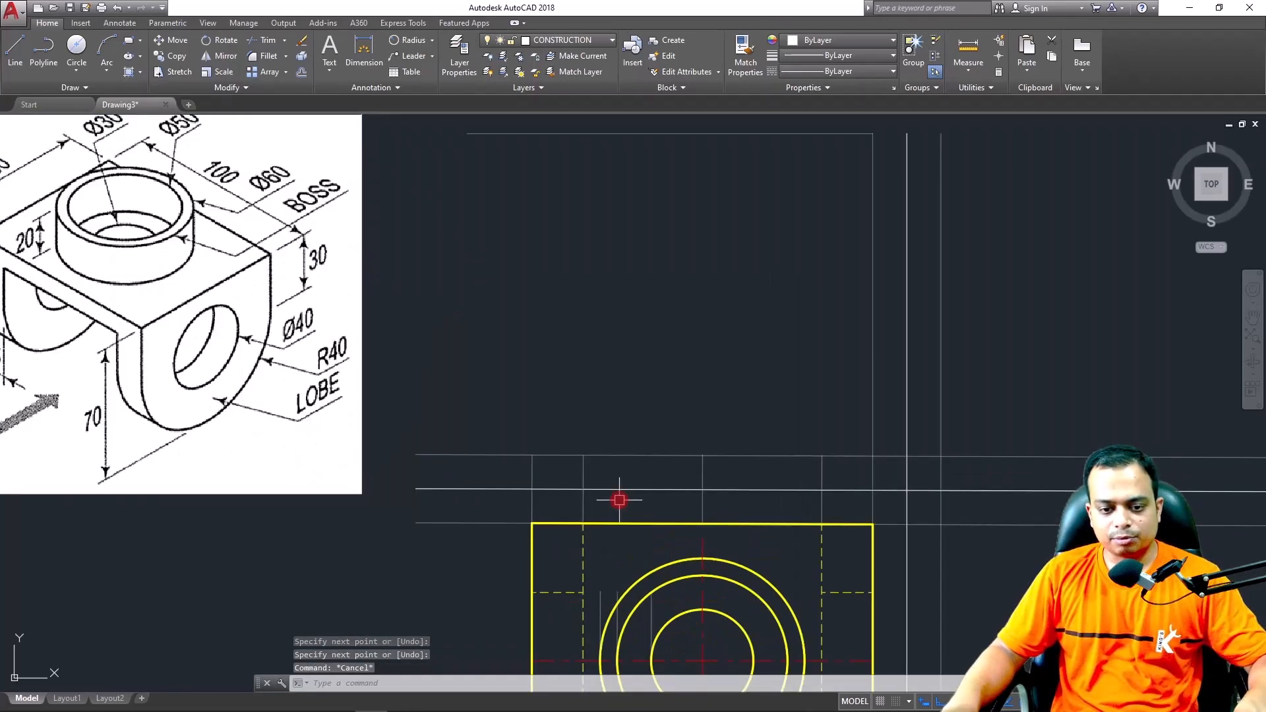
middle_drag(628, 564, 560, 367)
scroll(562, 379, up, 3)
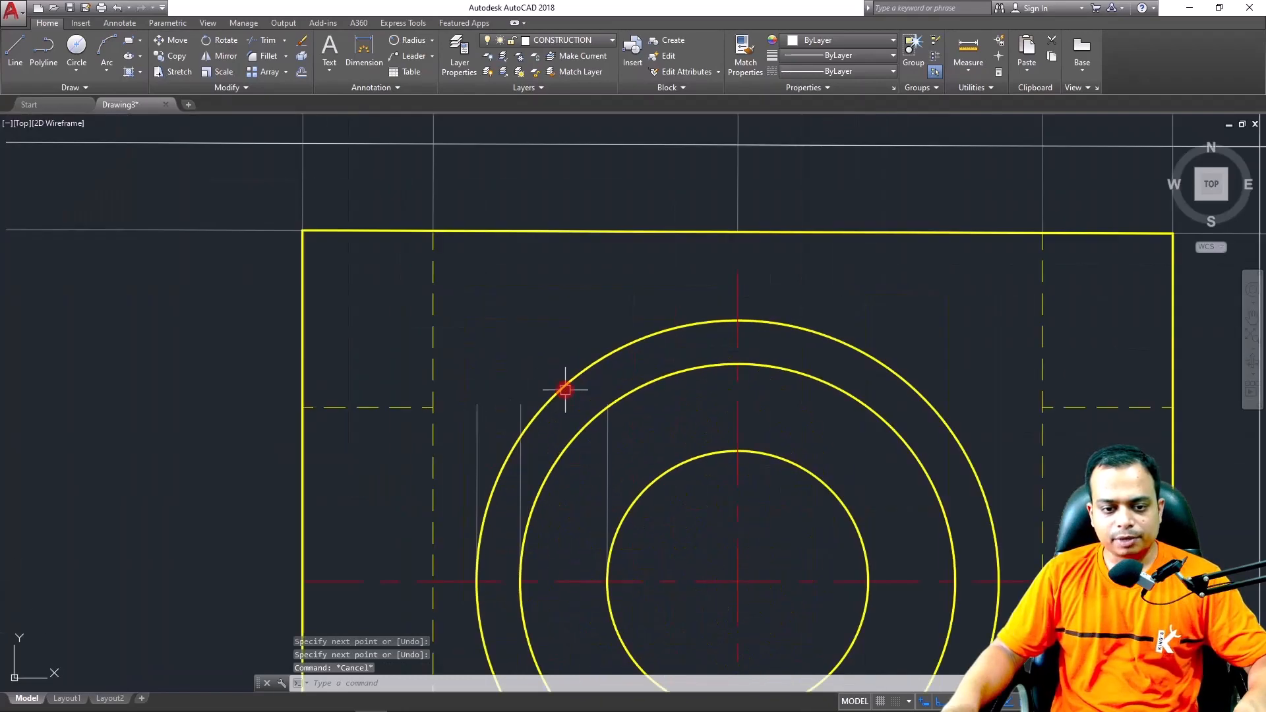
click(607, 446)
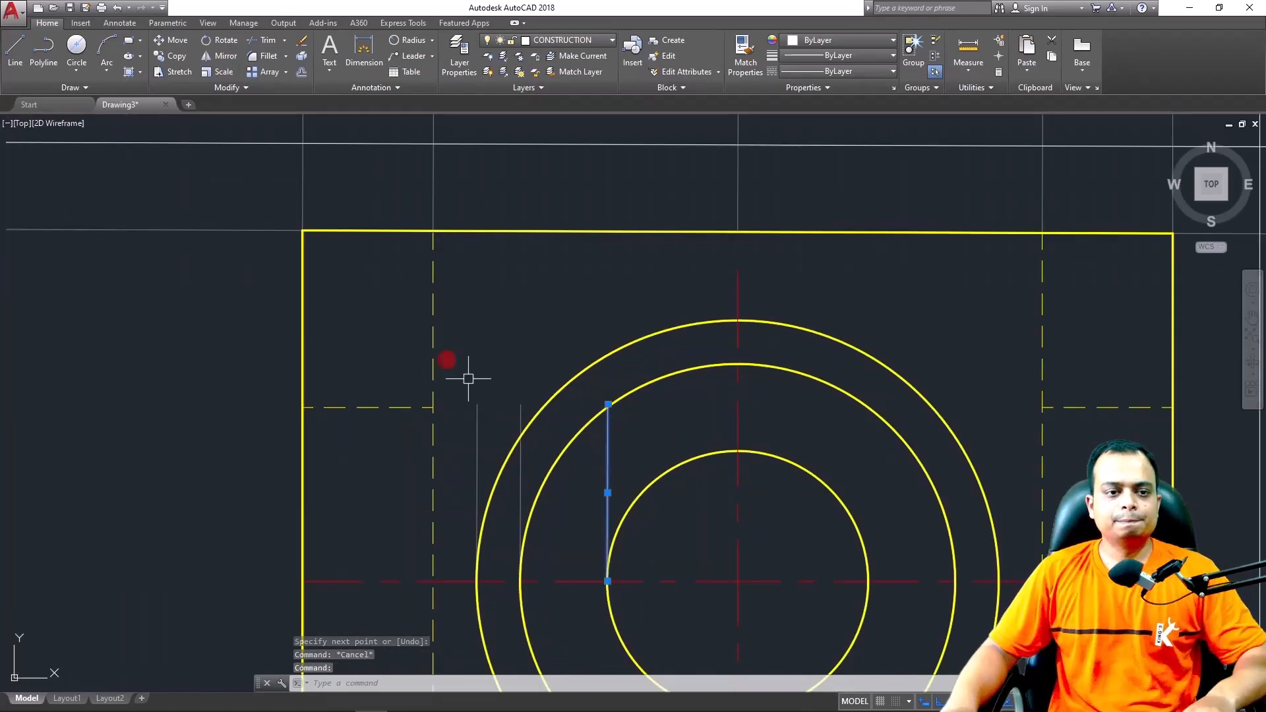
click(172, 56)
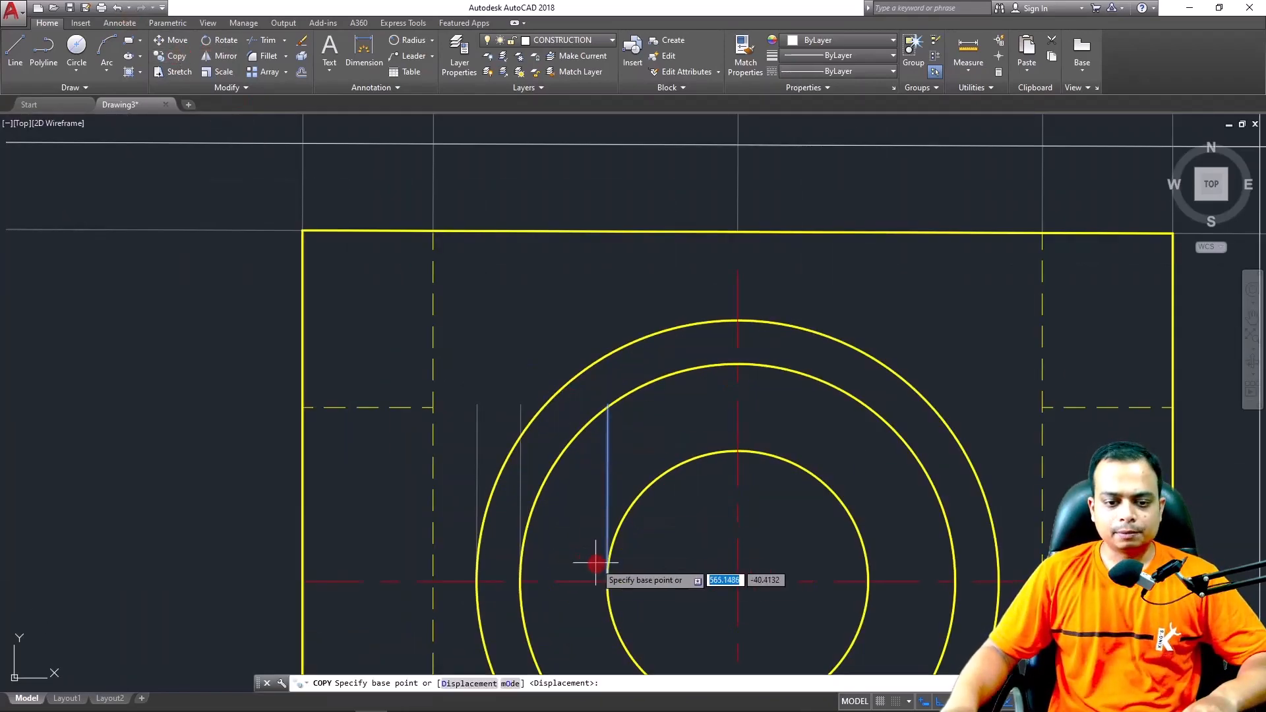
click(607, 580)
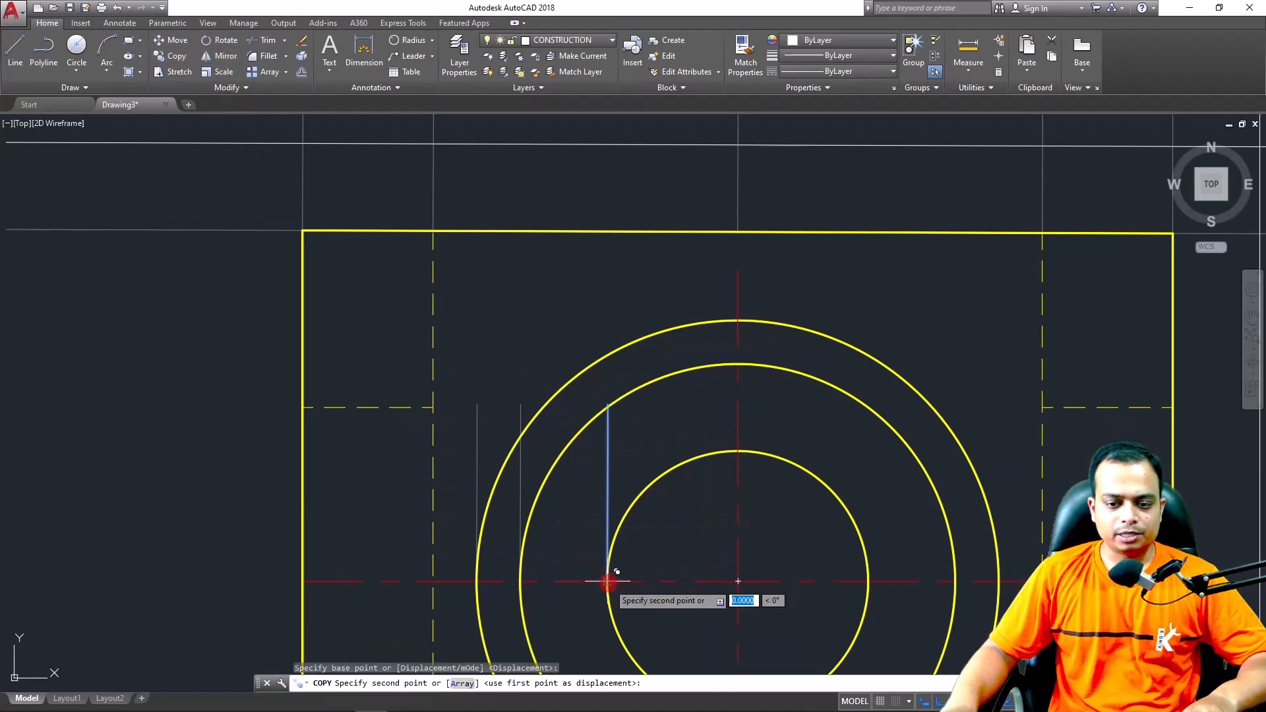
click(869, 581)
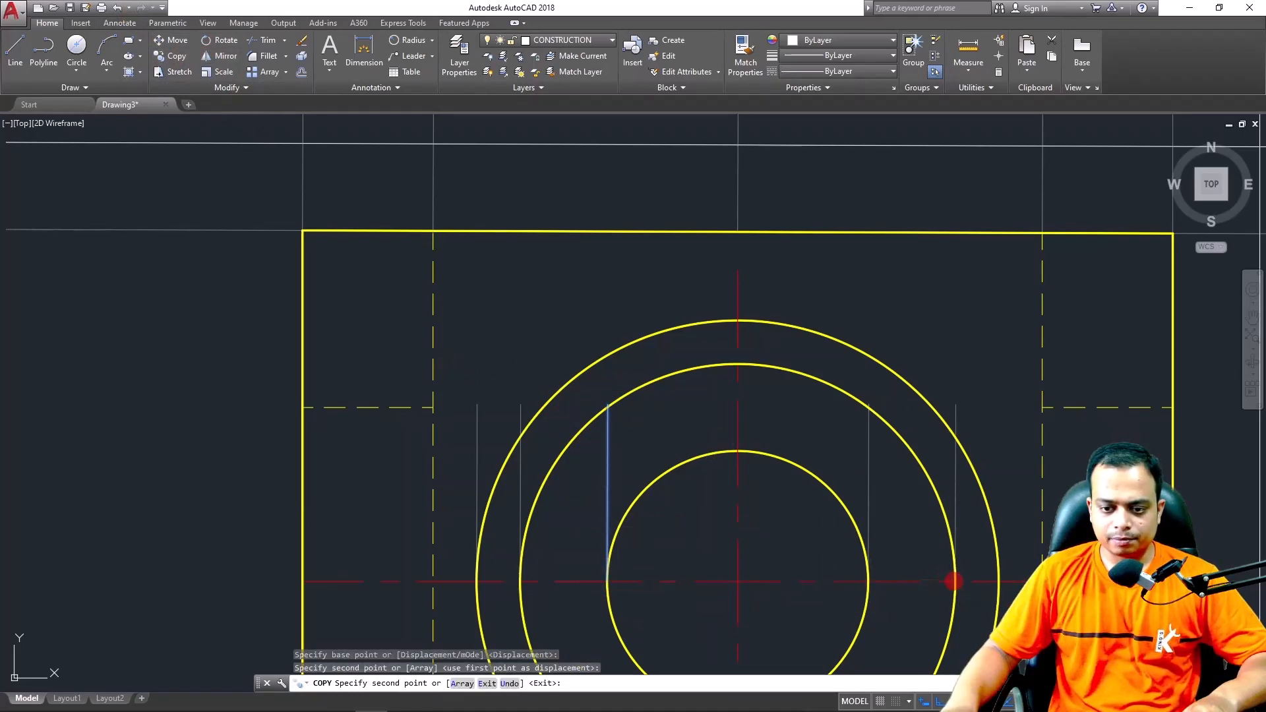
click(954, 581)
click(1008, 571)
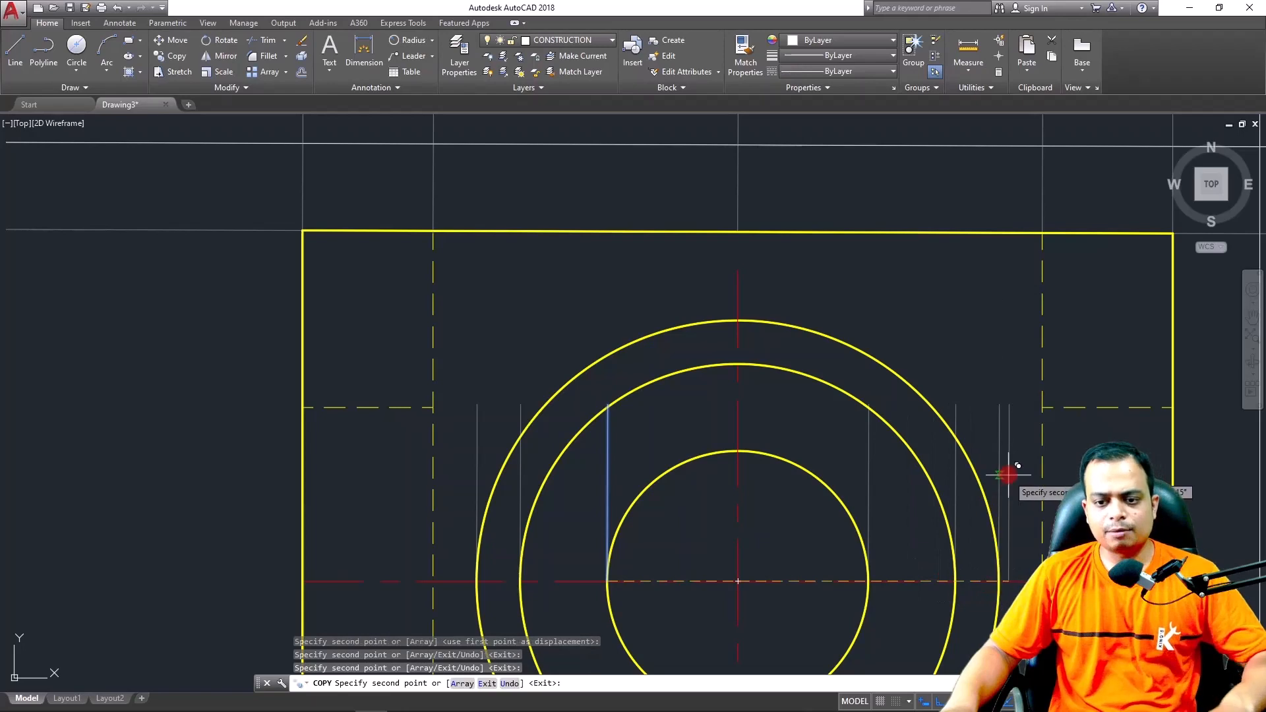
key(Escape)
Extend the six vertical construction lines at the circles' quadrants up to the uppermost horizontal construction line
click(1000, 428)
click(957, 412)
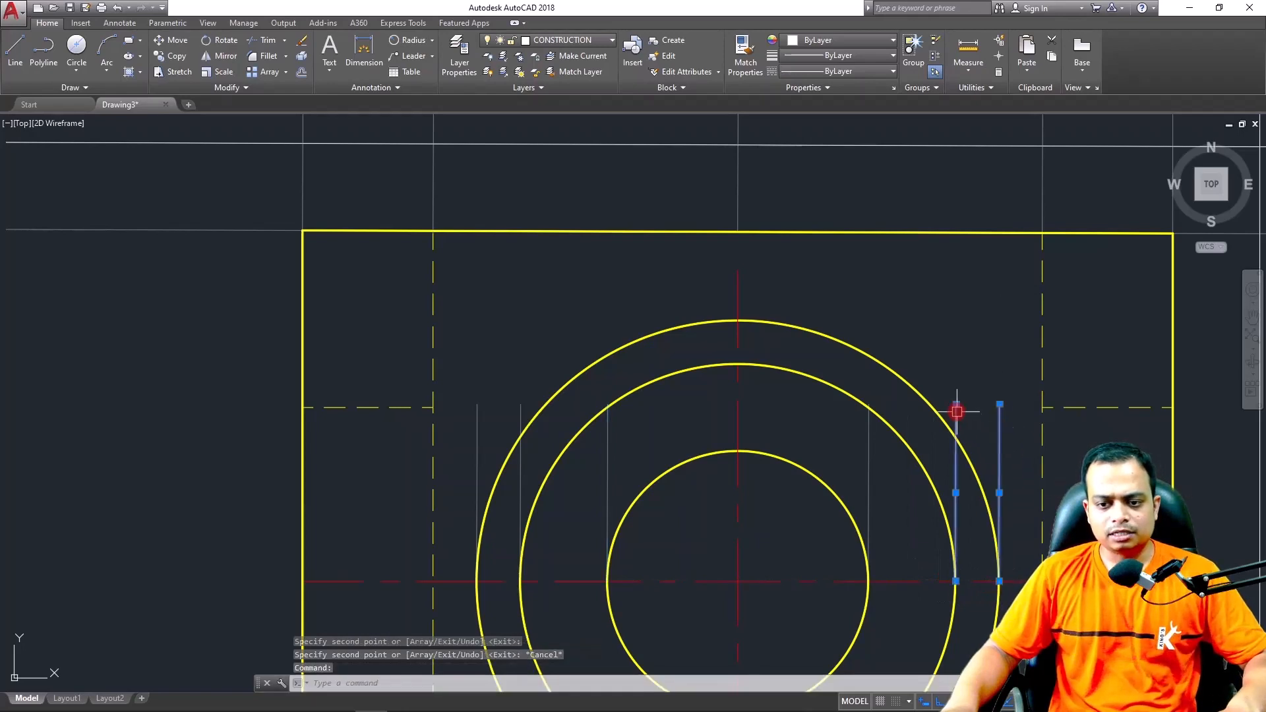
click(867, 428)
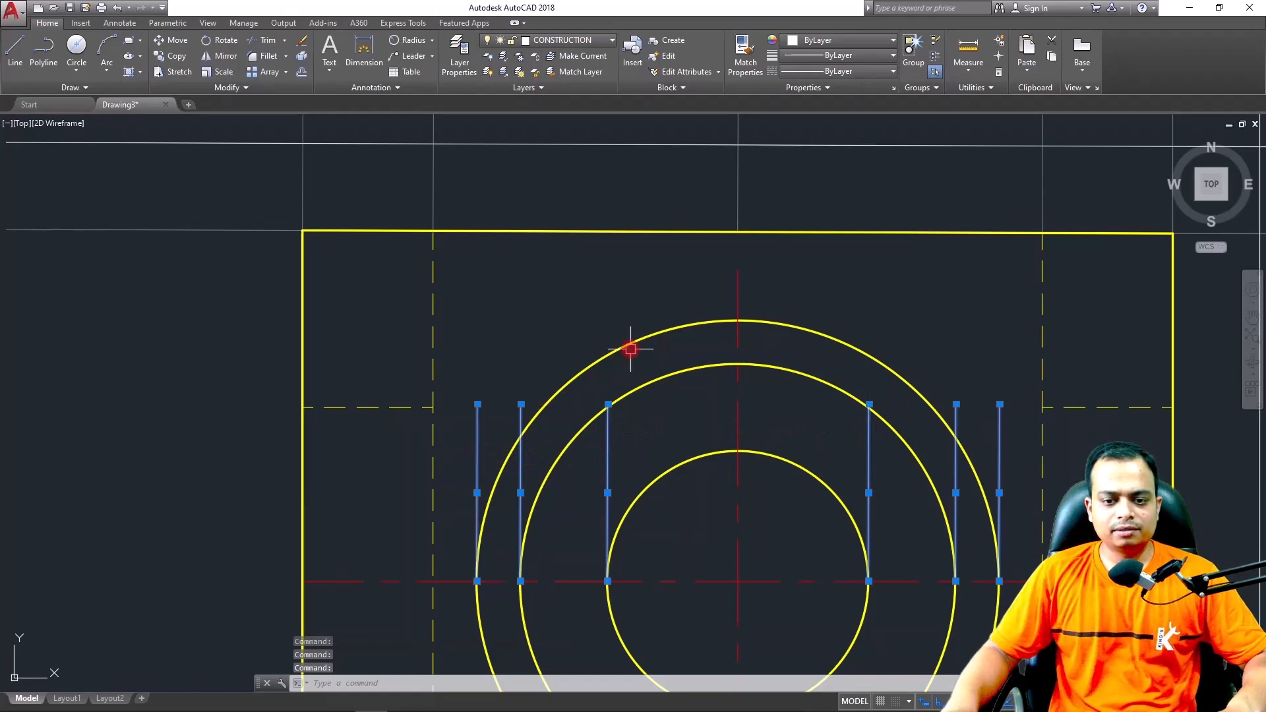
scroll(627, 348, down, 5)
middle_drag(717, 243, 712, 417)
mouse_move(719, 307)
middle_down()
mouse_move(719, 351)
mouse_move(740, 227)
mouse_move(703, 283)
middle_up()
click(721, 158)
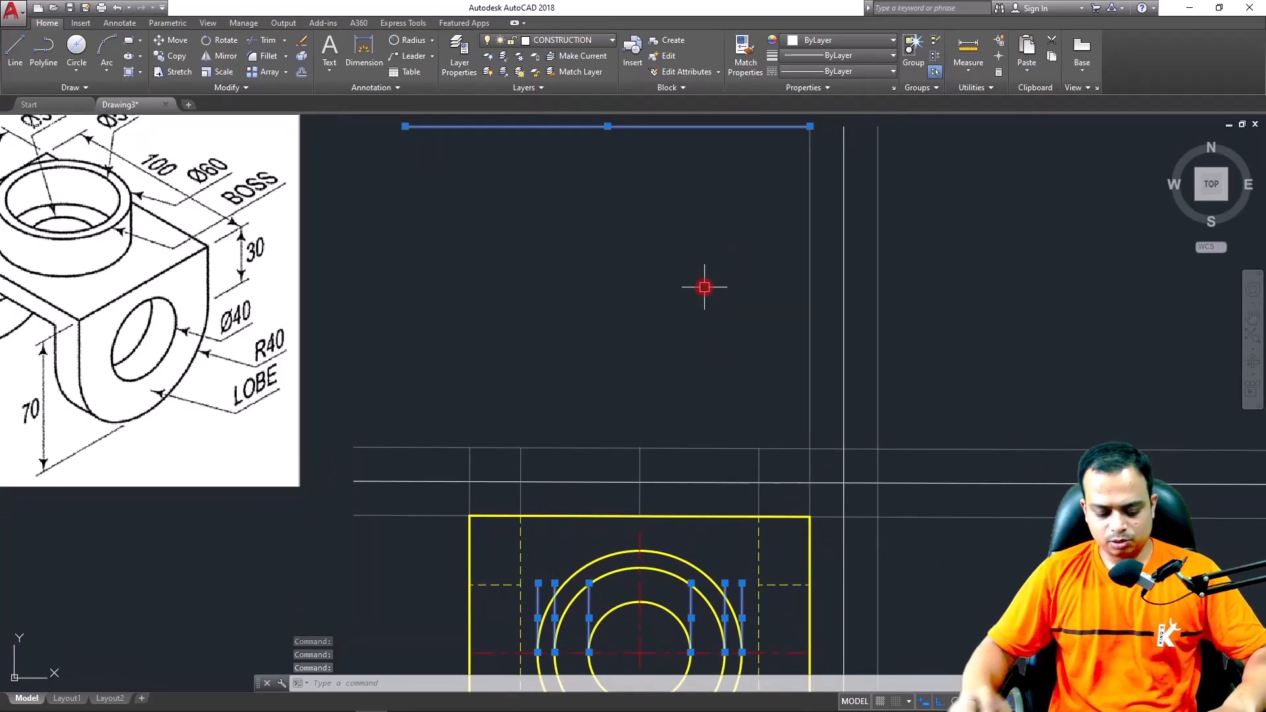
text(EX)
key(Return)
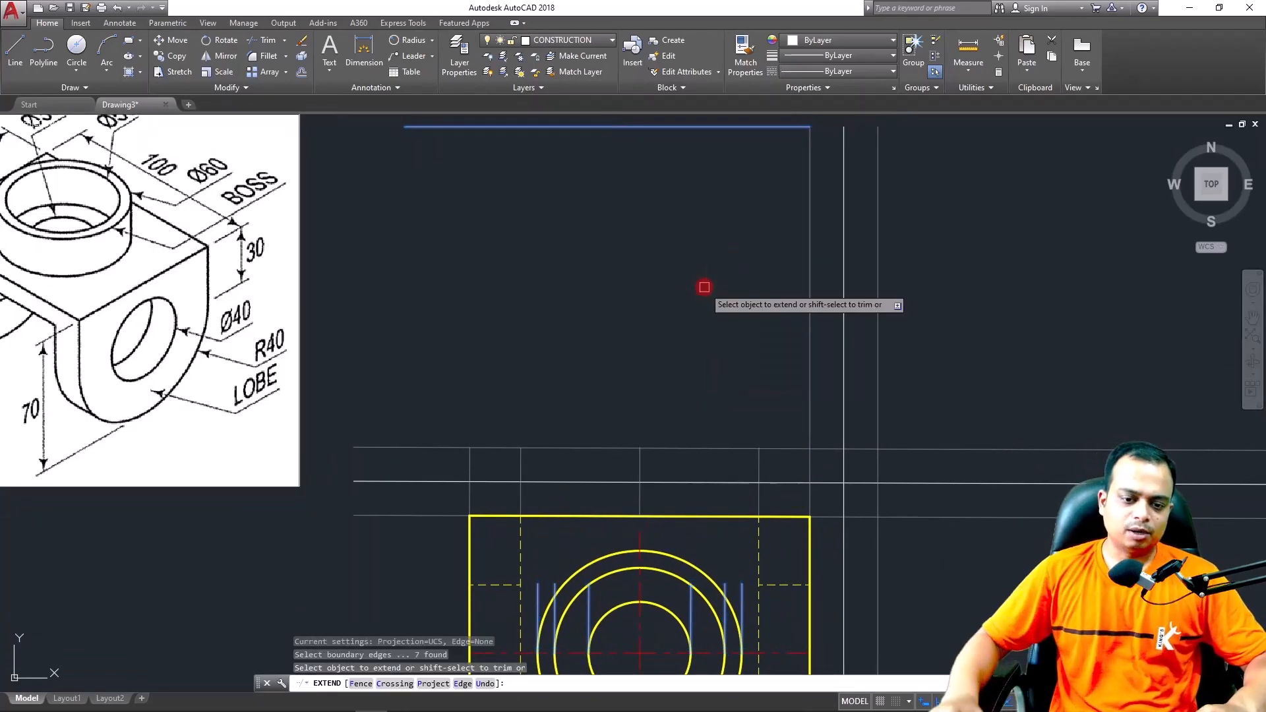
click(538, 587)
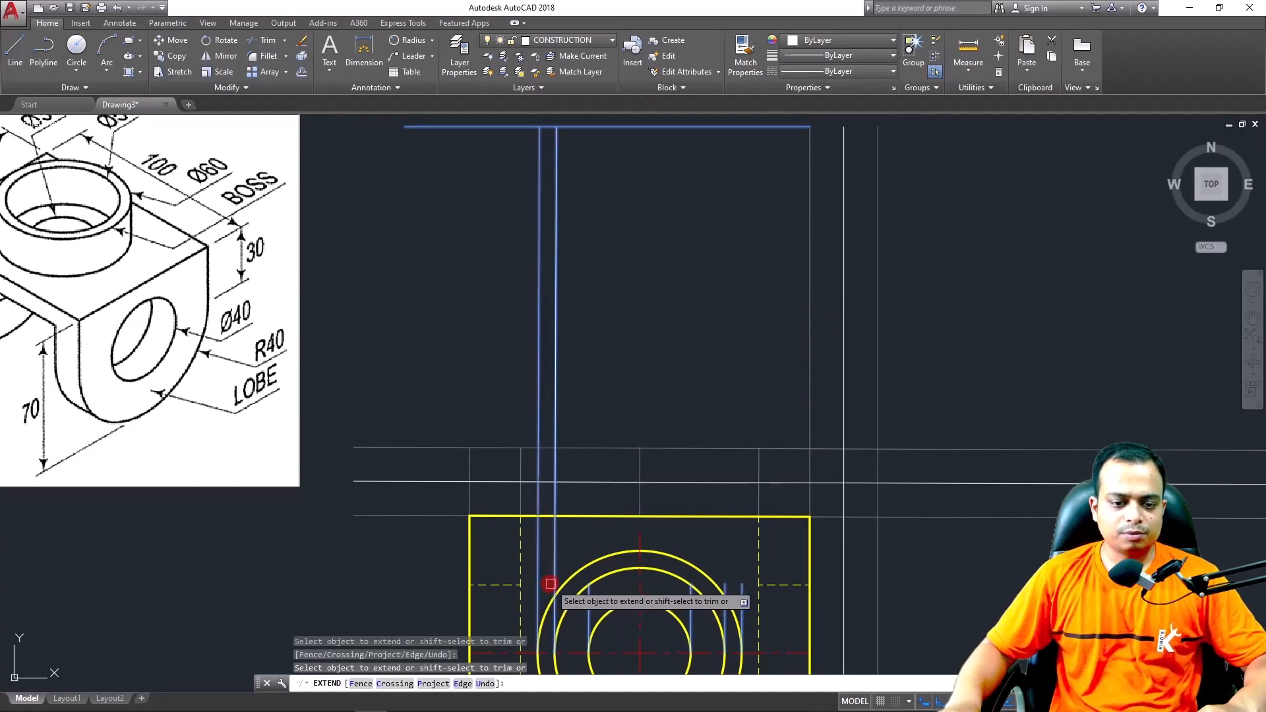
click(556, 585)
click(590, 596)
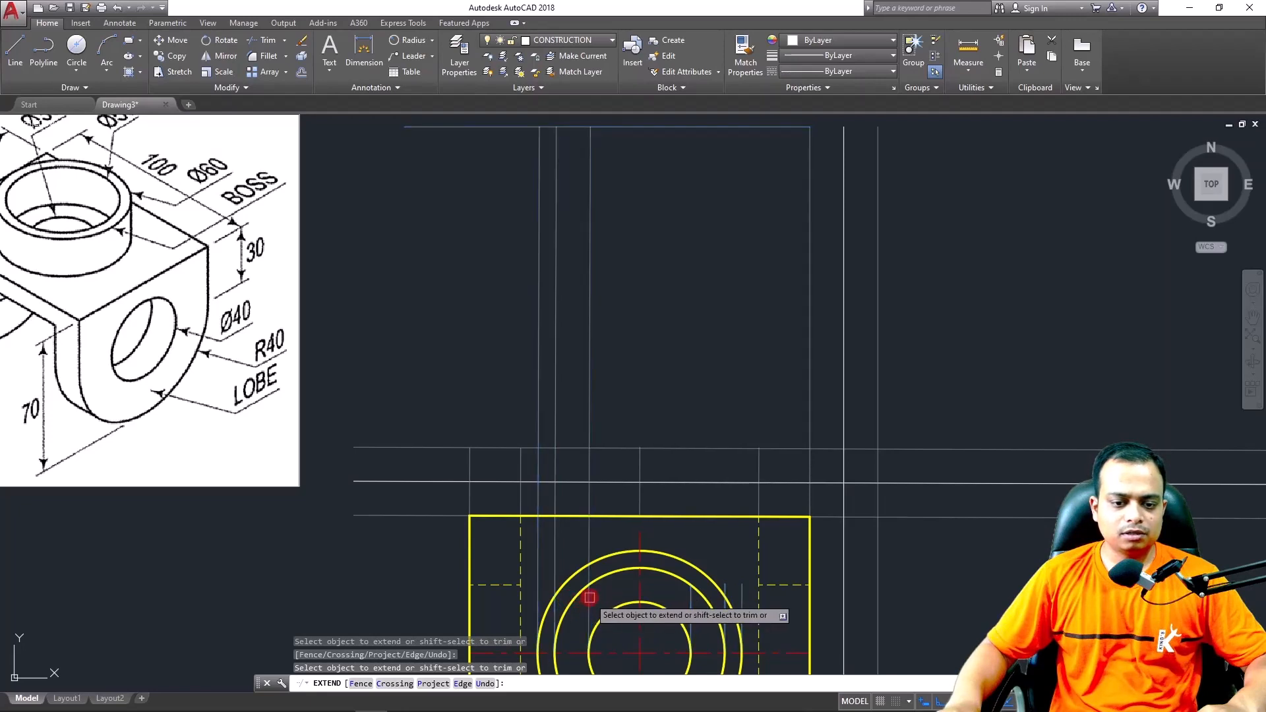
click(692, 597)
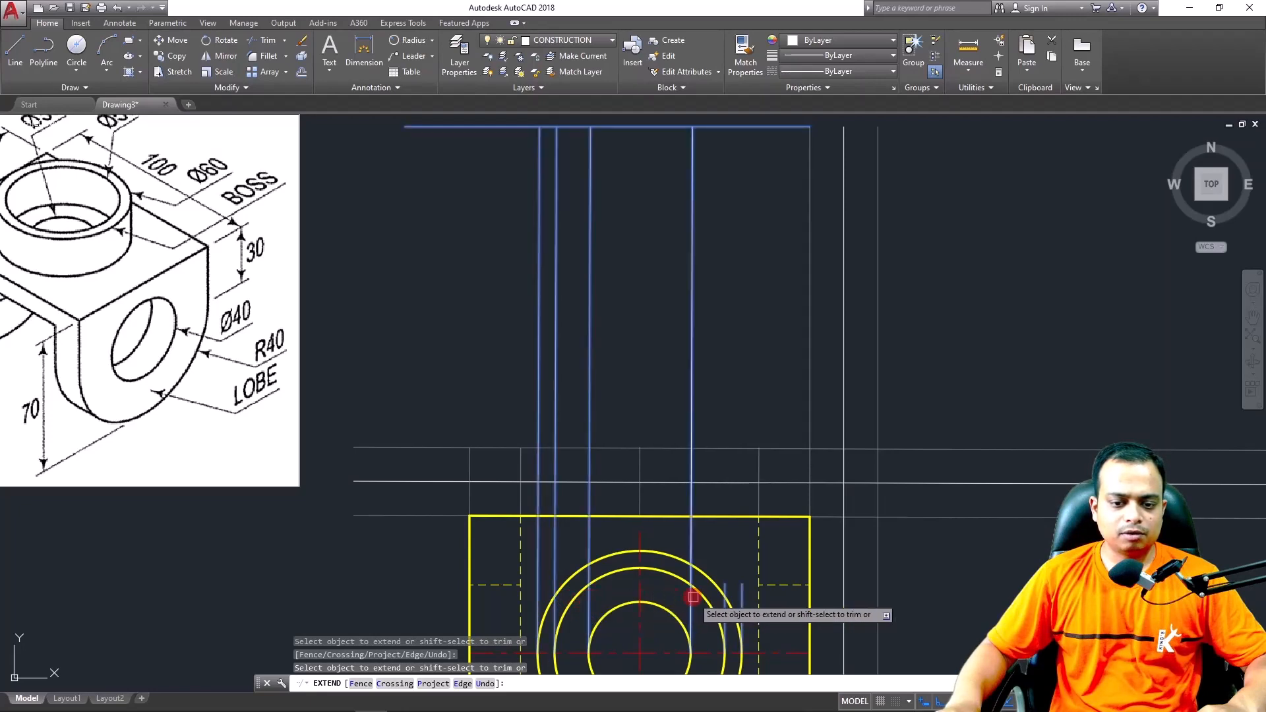
click(727, 583)
click(741, 582)
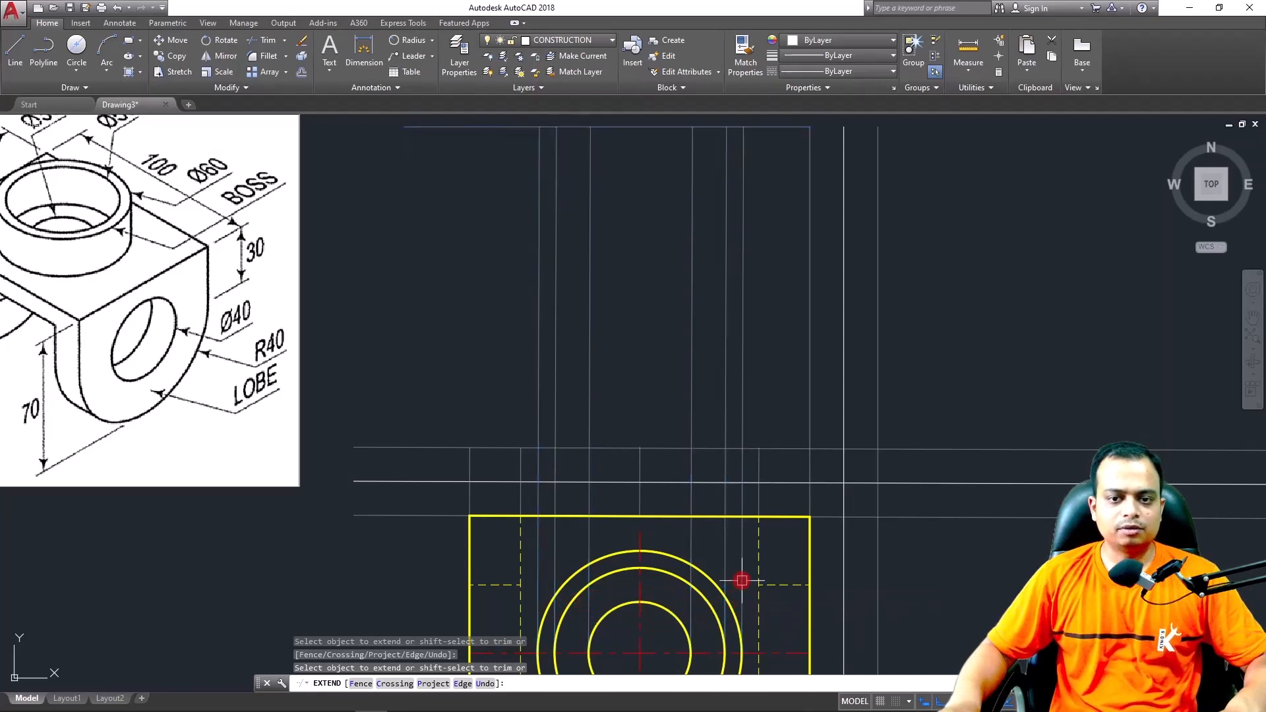
key(Escape)
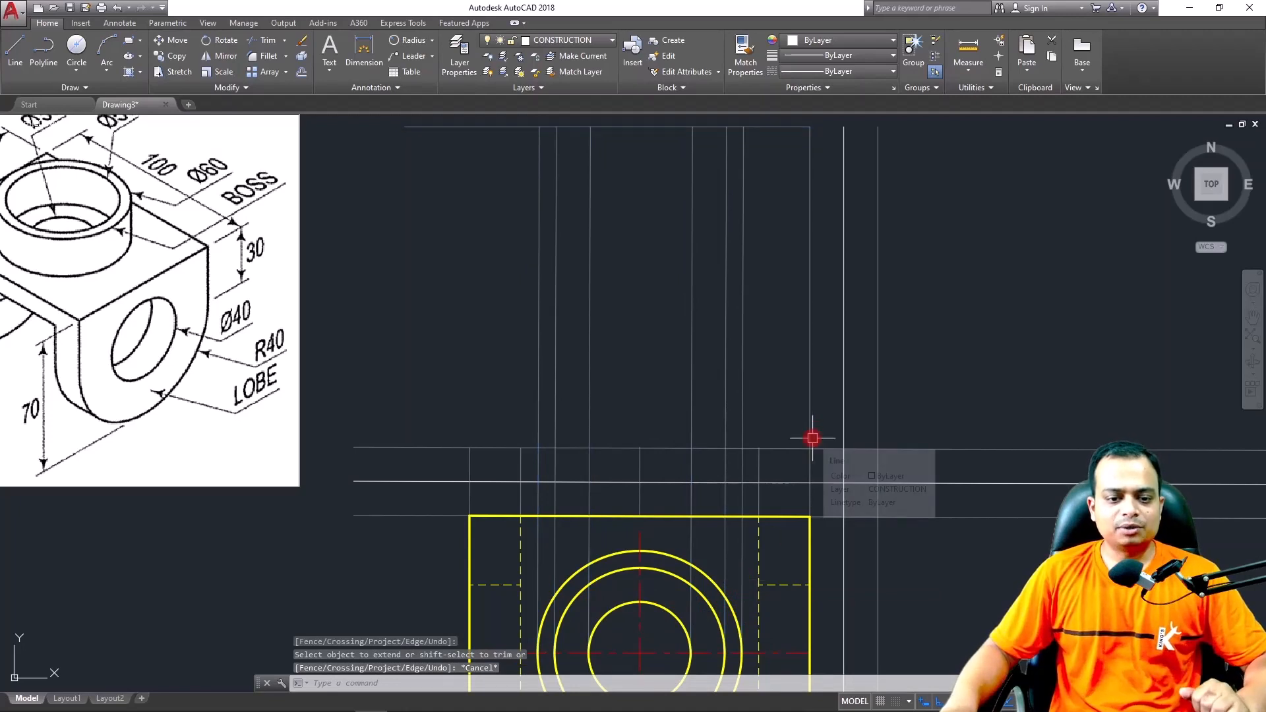
Erase the uppermost horizontal construction line and undo the erasure
scroll(812, 438, down, 2)
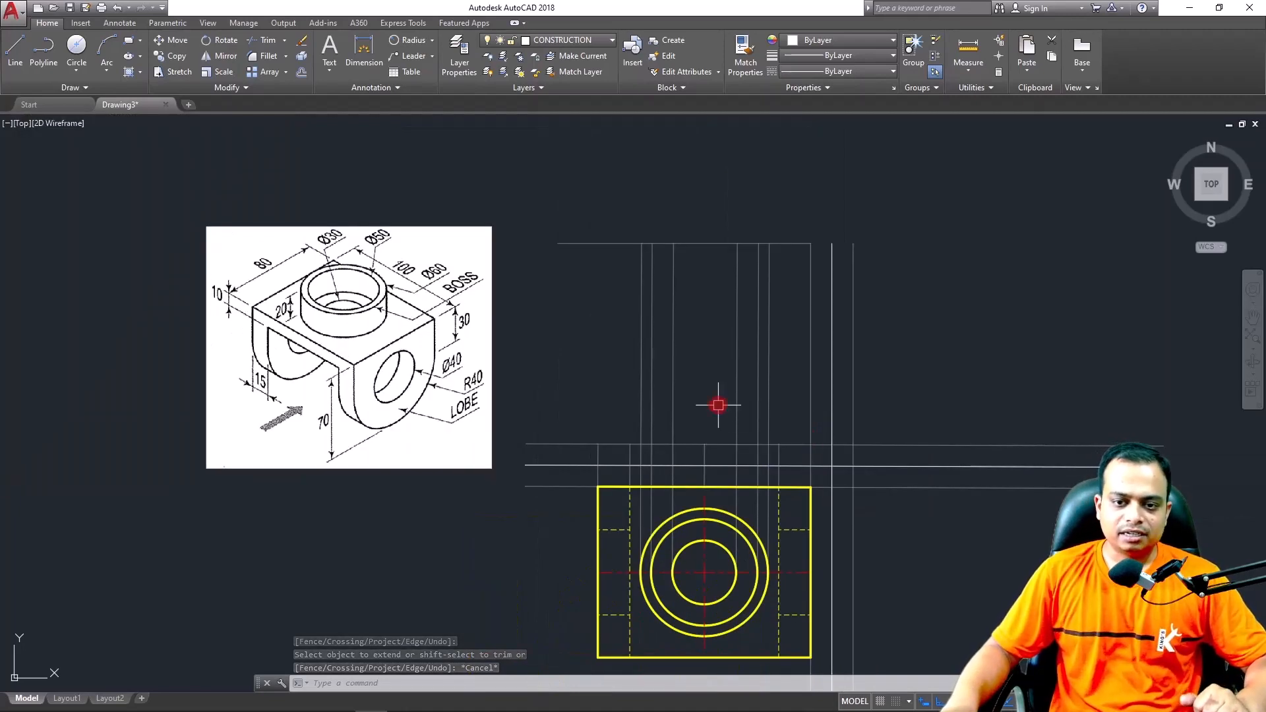
click(589, 242)
key(Delete)
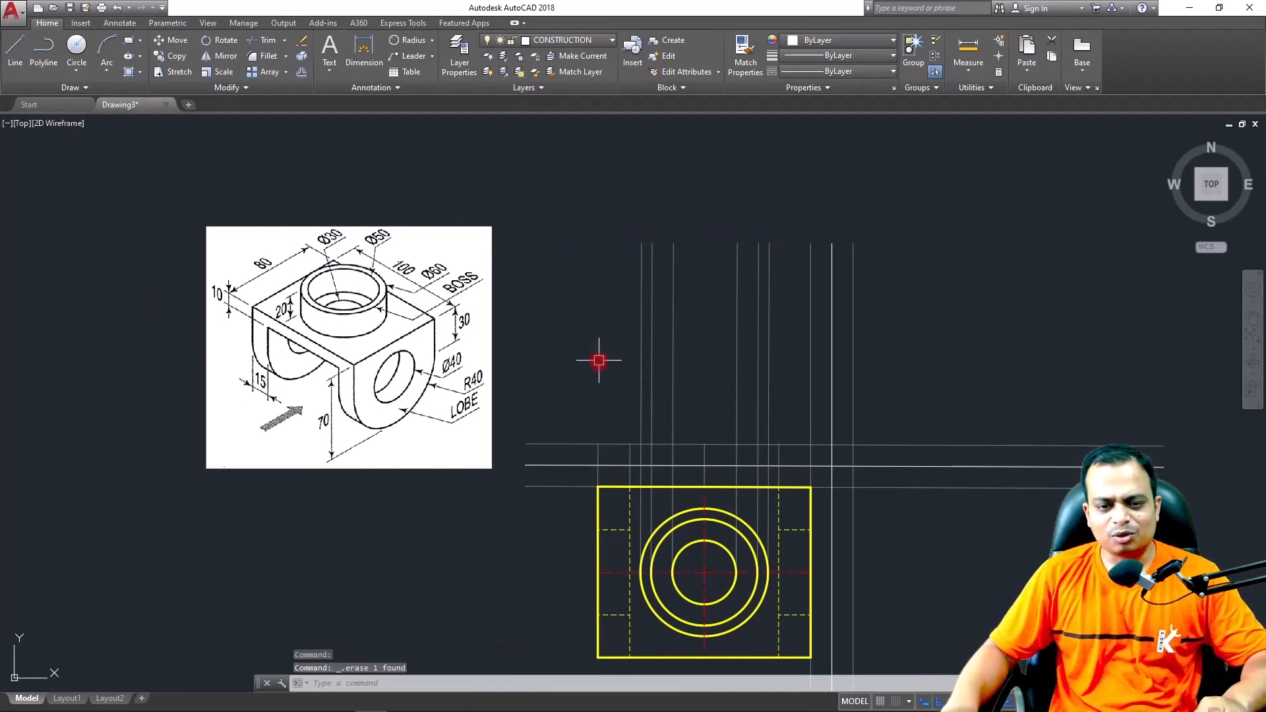
key(ctrl+z)
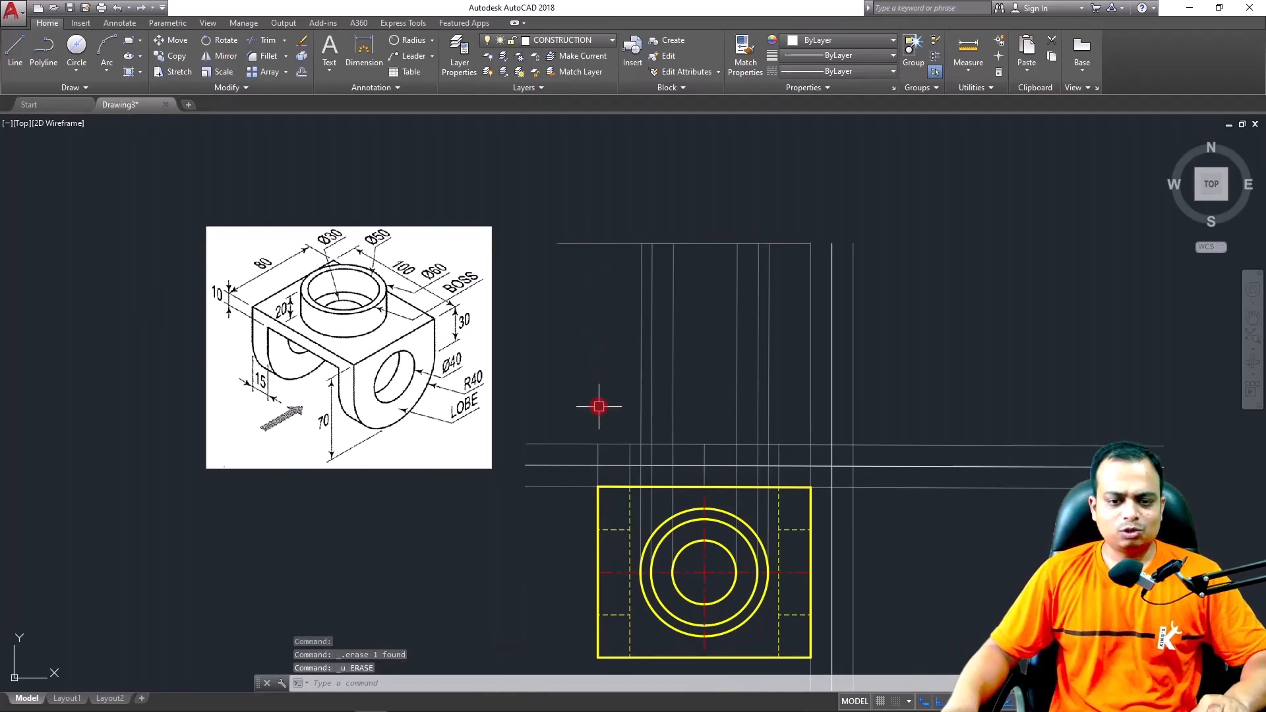
Extend the four short vertical construction lines above the top view up to the uppermost horizontal construction line
click(597, 457)
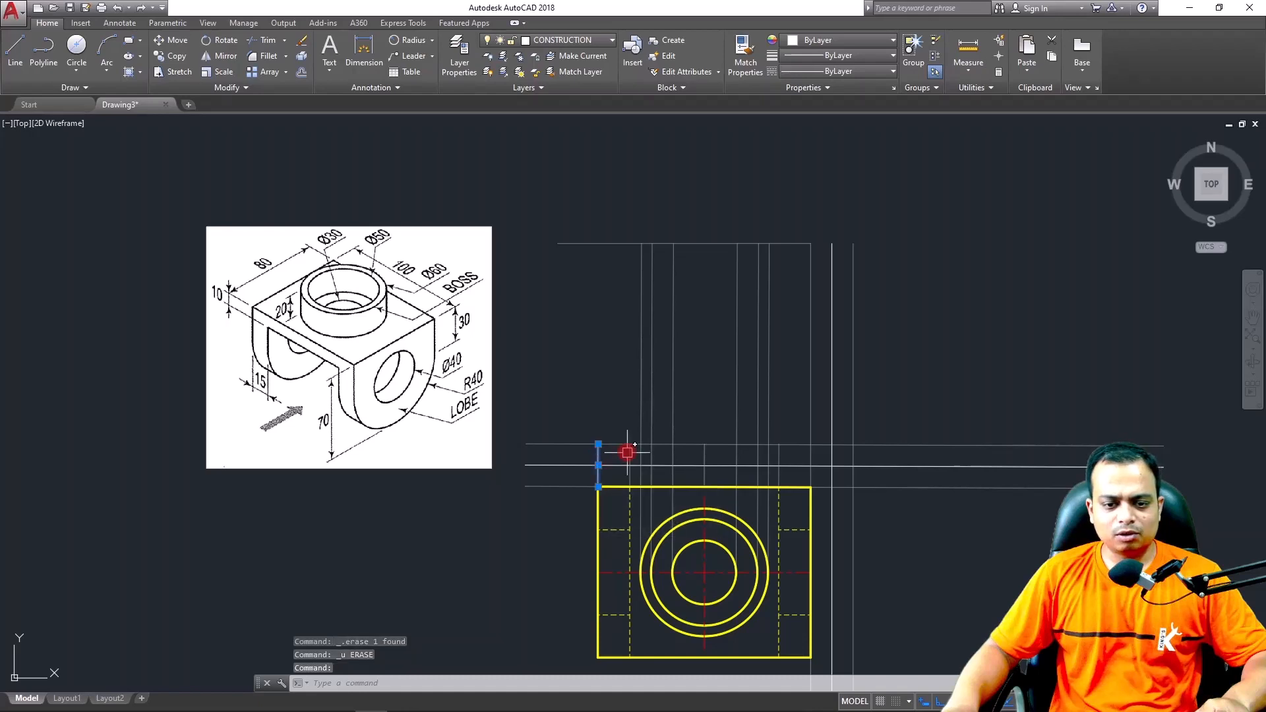
click(629, 455)
click(705, 455)
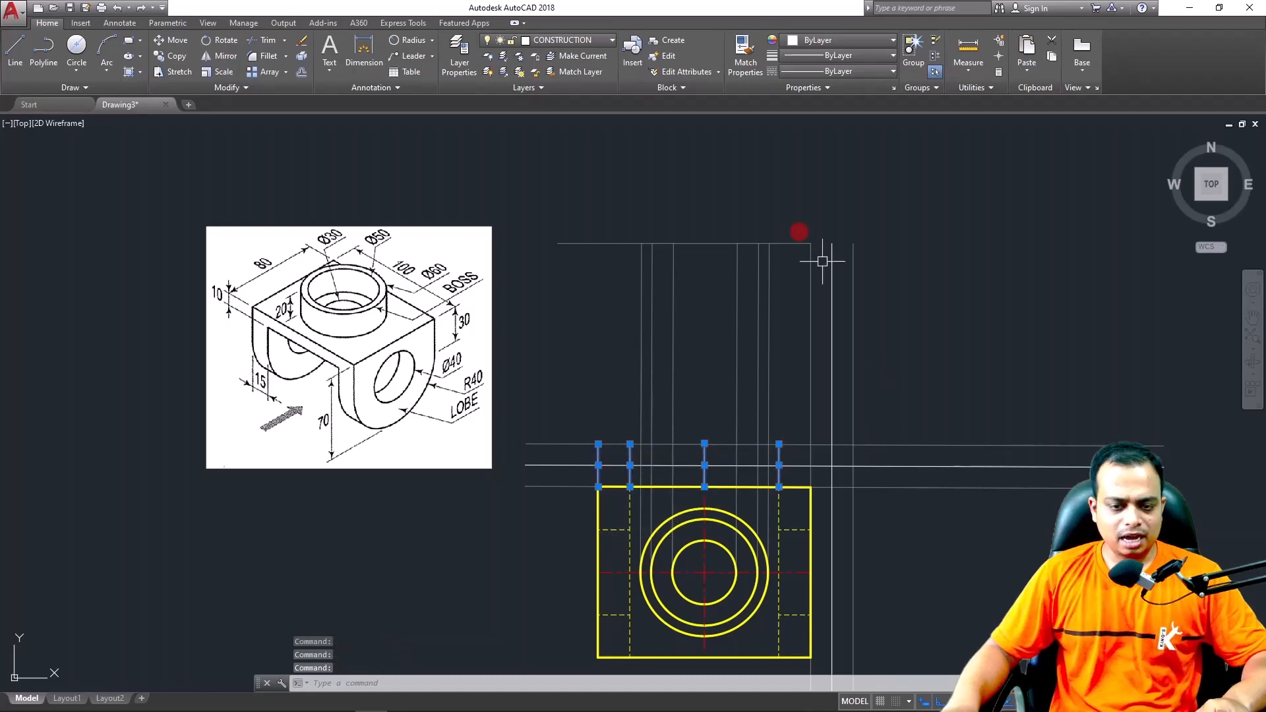
click(791, 244)
text(ex)
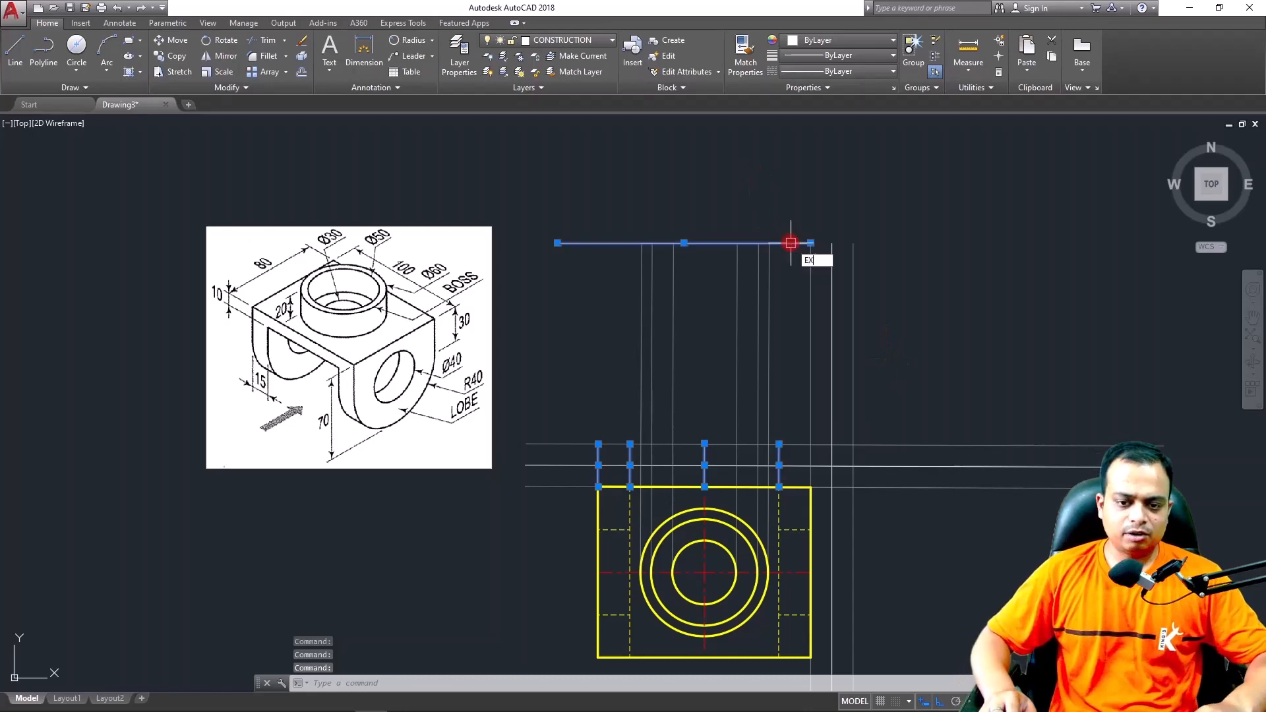
key(Return)
scroll(604, 453, up, 4)
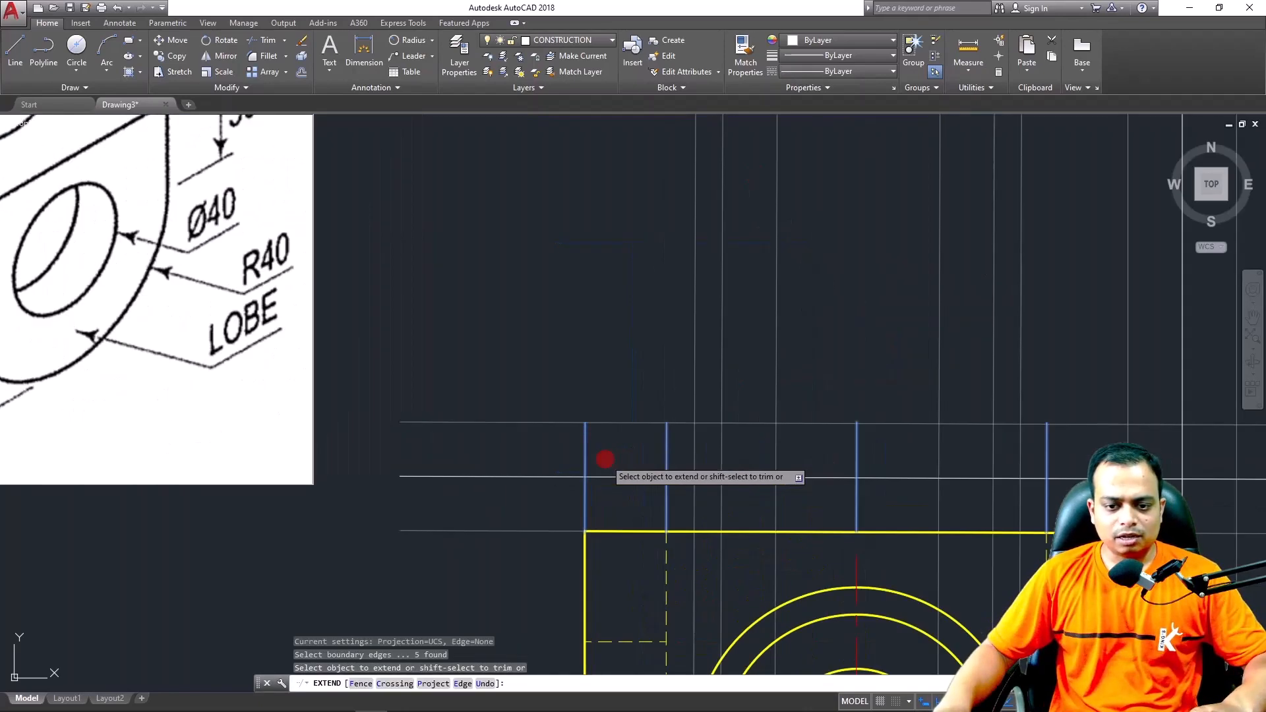
click(679, 452)
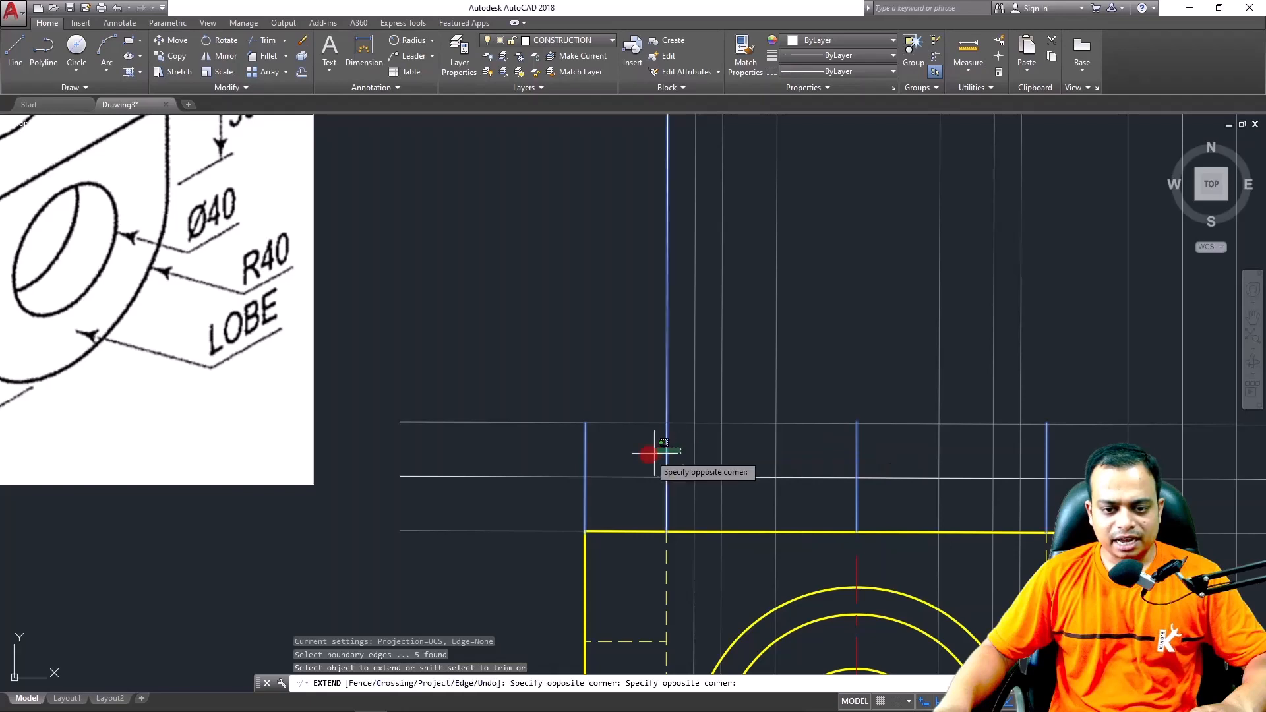
click(582, 460)
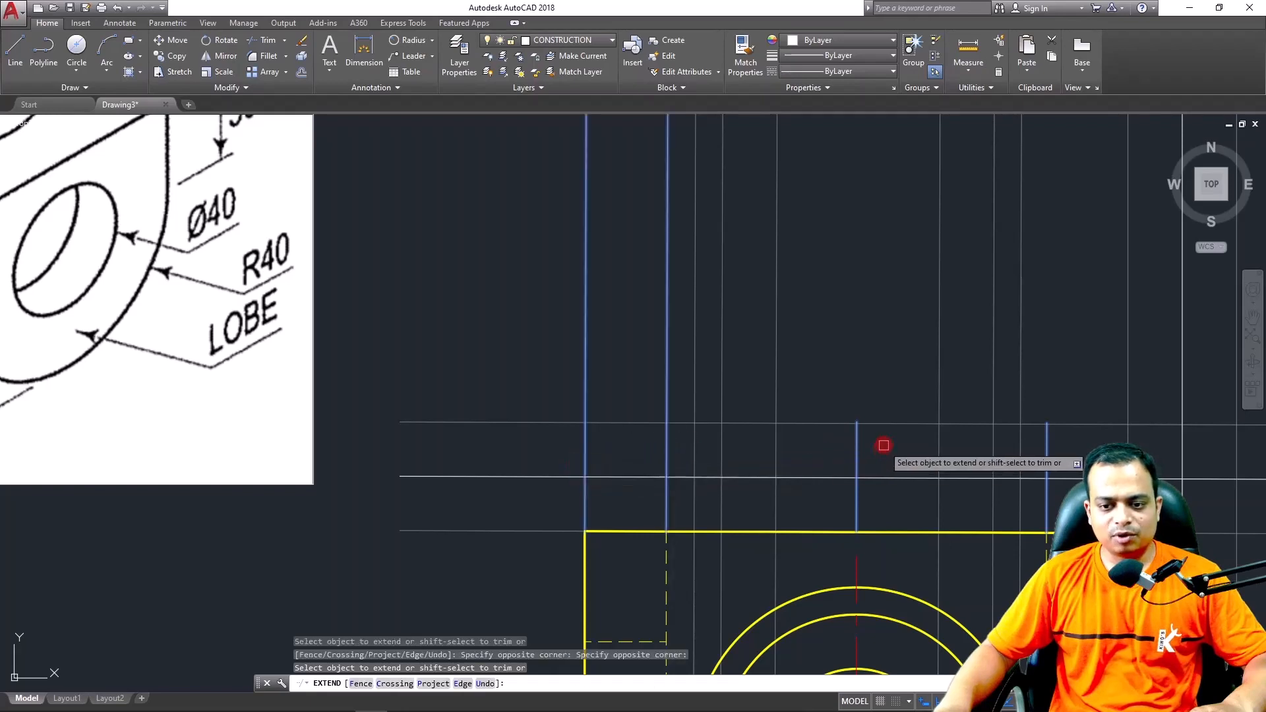
click(1060, 447)
click(1039, 455)
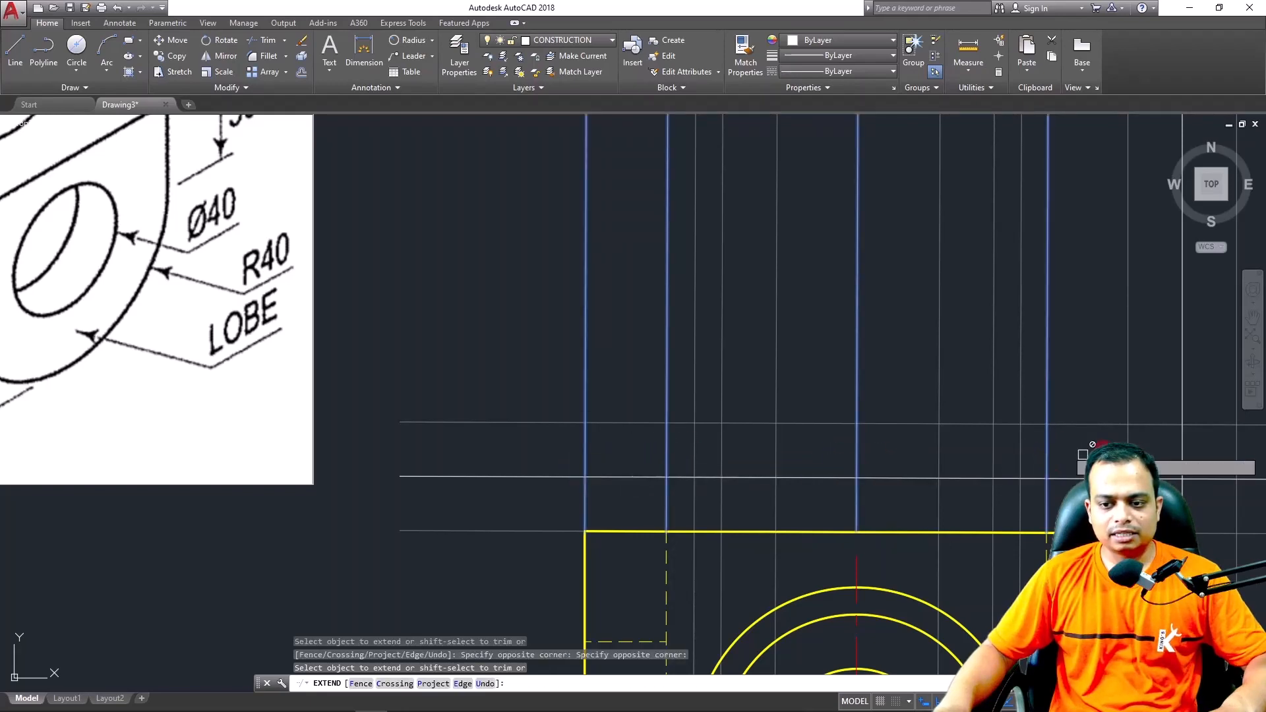
key(Escape)
Erase the uppermost horizontal construction line
scroll(1103, 445, down, 4)
middle_drag(1086, 411, 874, 411)
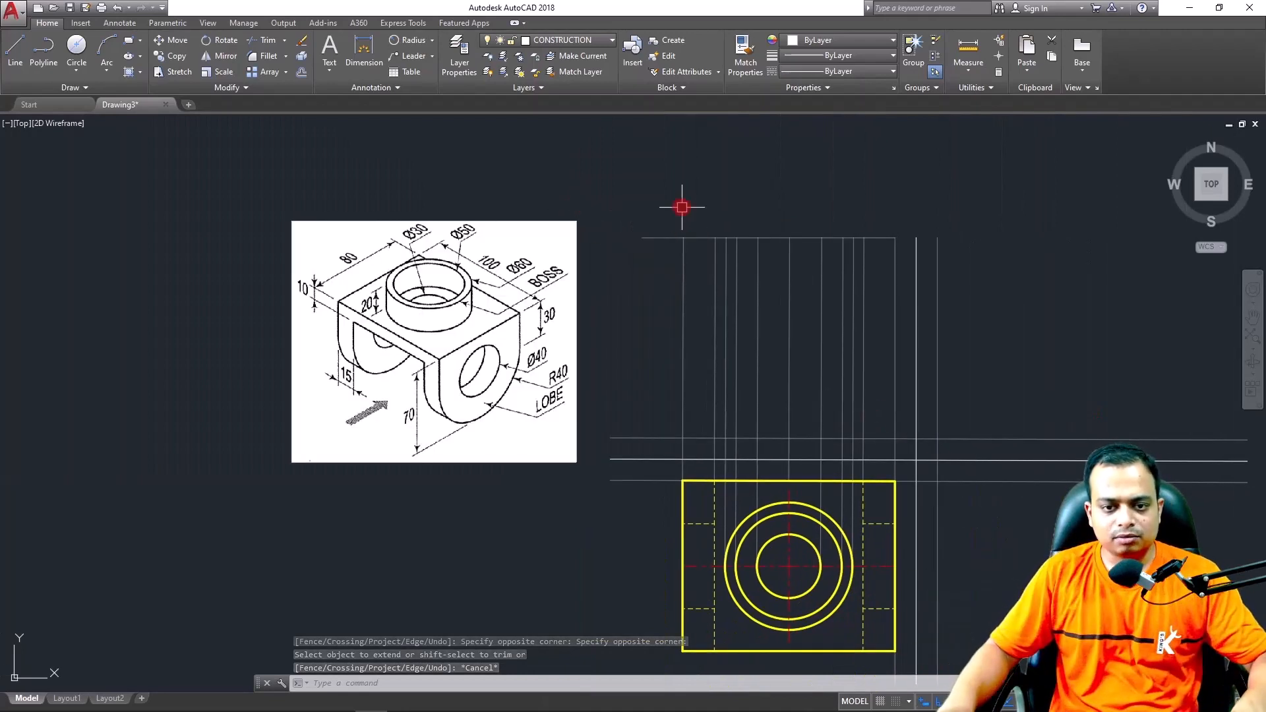
click(661, 207)
click(644, 240)
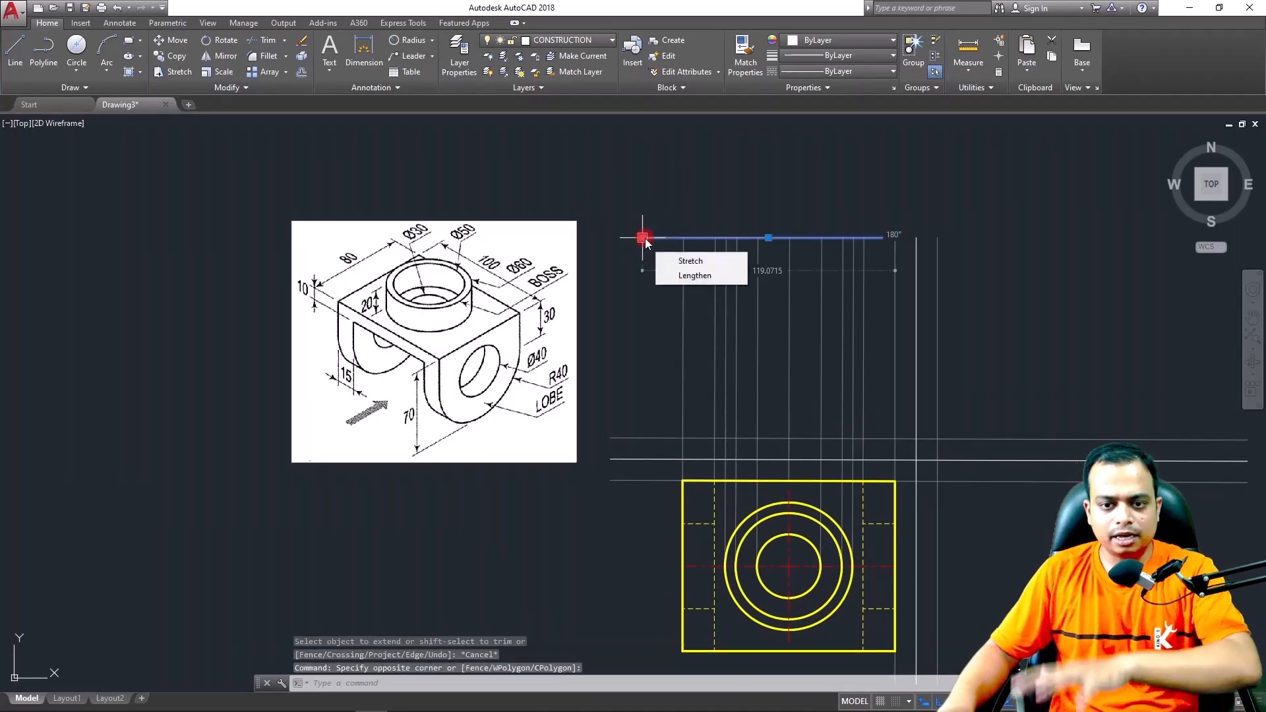
click(643, 238)
key(Delete)
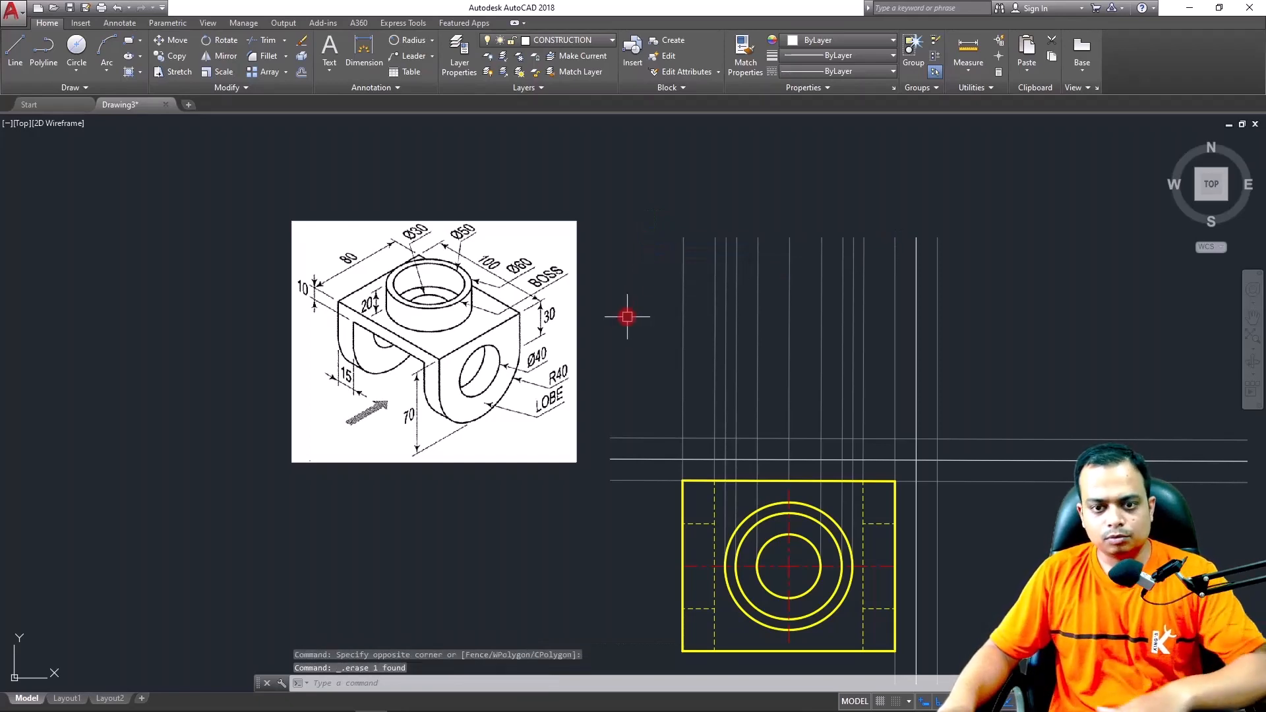
Make OUTLINE the current layer
middle_drag(618, 309, 610, 302)
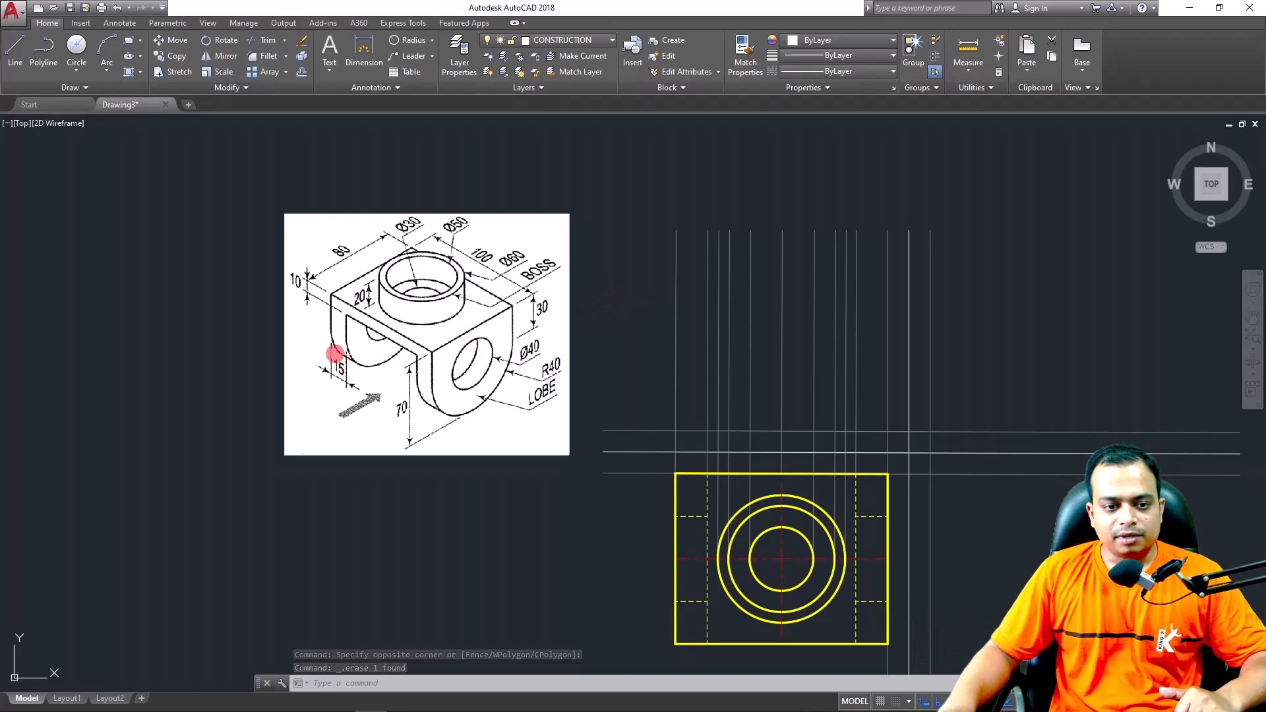
scroll(335, 354, up, 2)
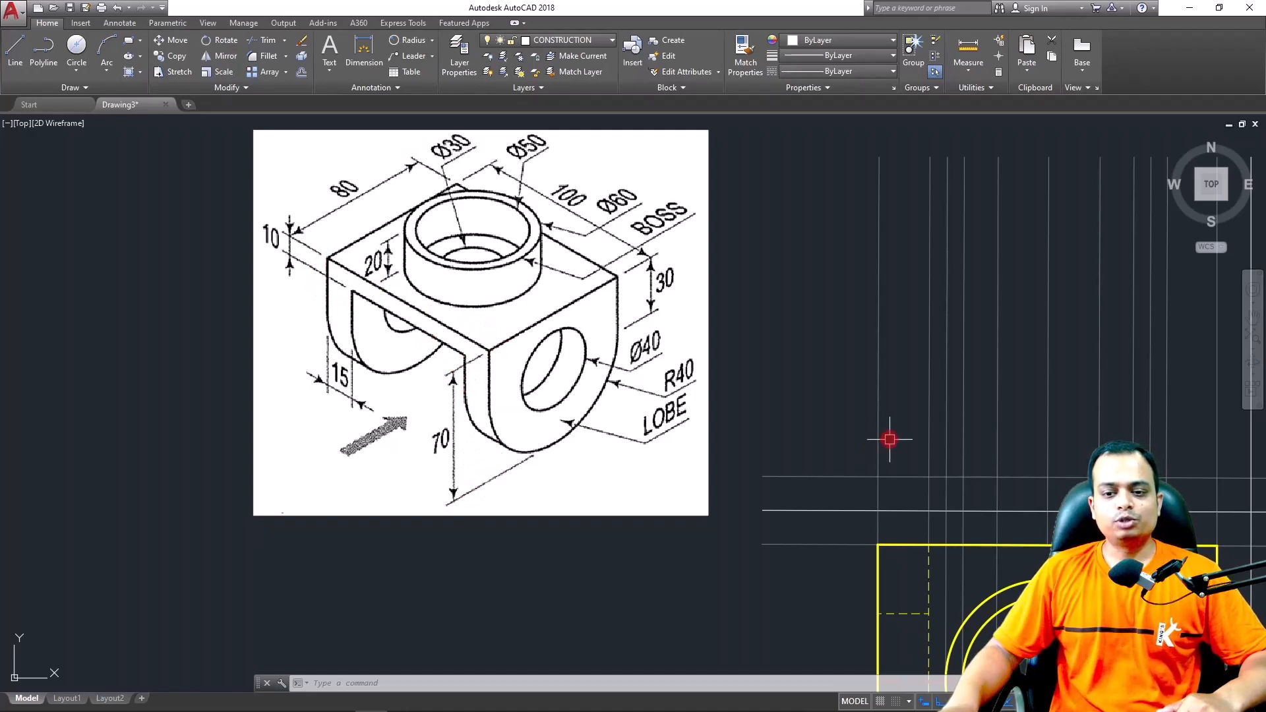
scroll(889, 439, down, 2)
middle_drag(890, 438, 754, 414)
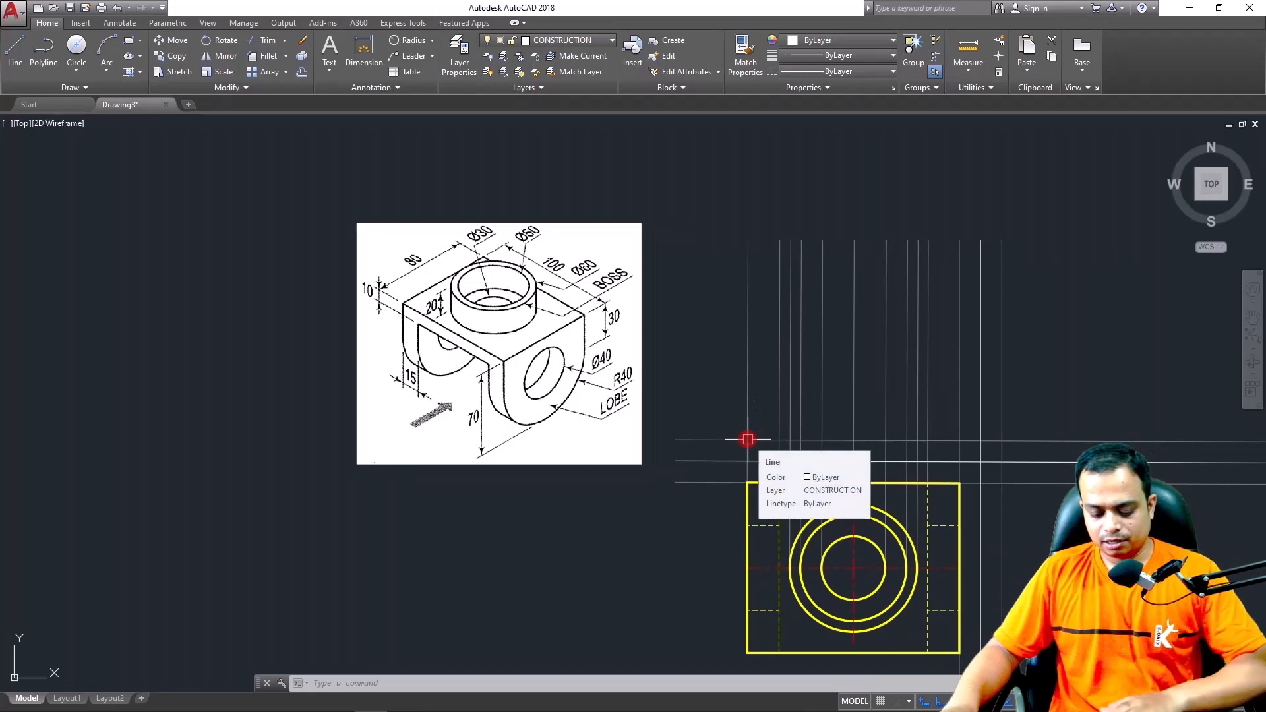
click(606, 39)
click(554, 120)
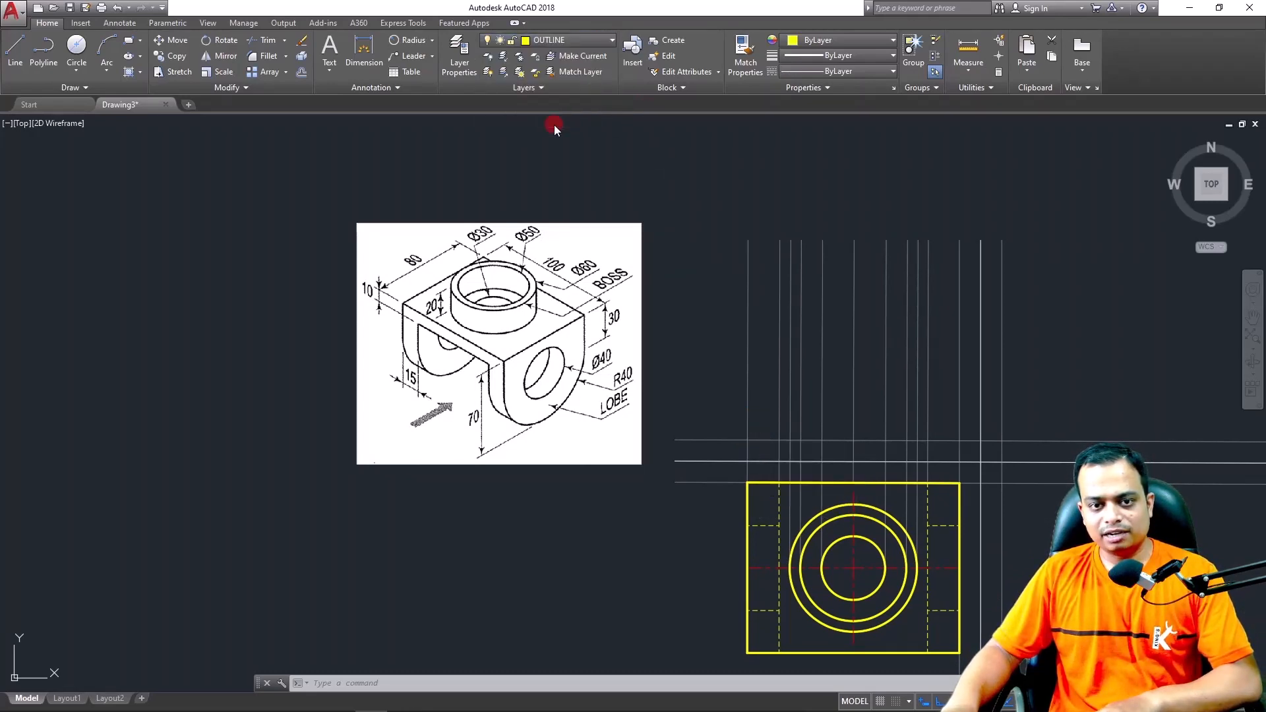
Draw the front view's outline from the lower-left construction intersection: 70 up, across the full width, down, inward along the right leg's base and up to the top edge
text(l)
key(Return)
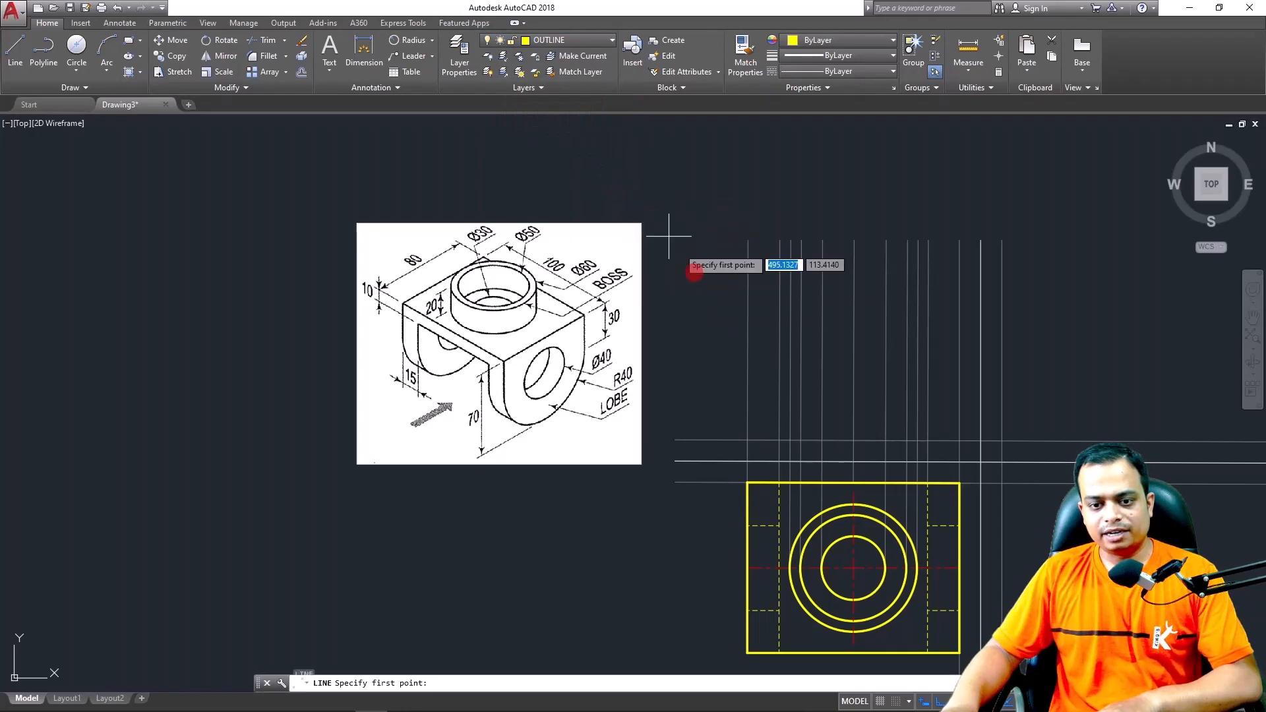
click(747, 439)
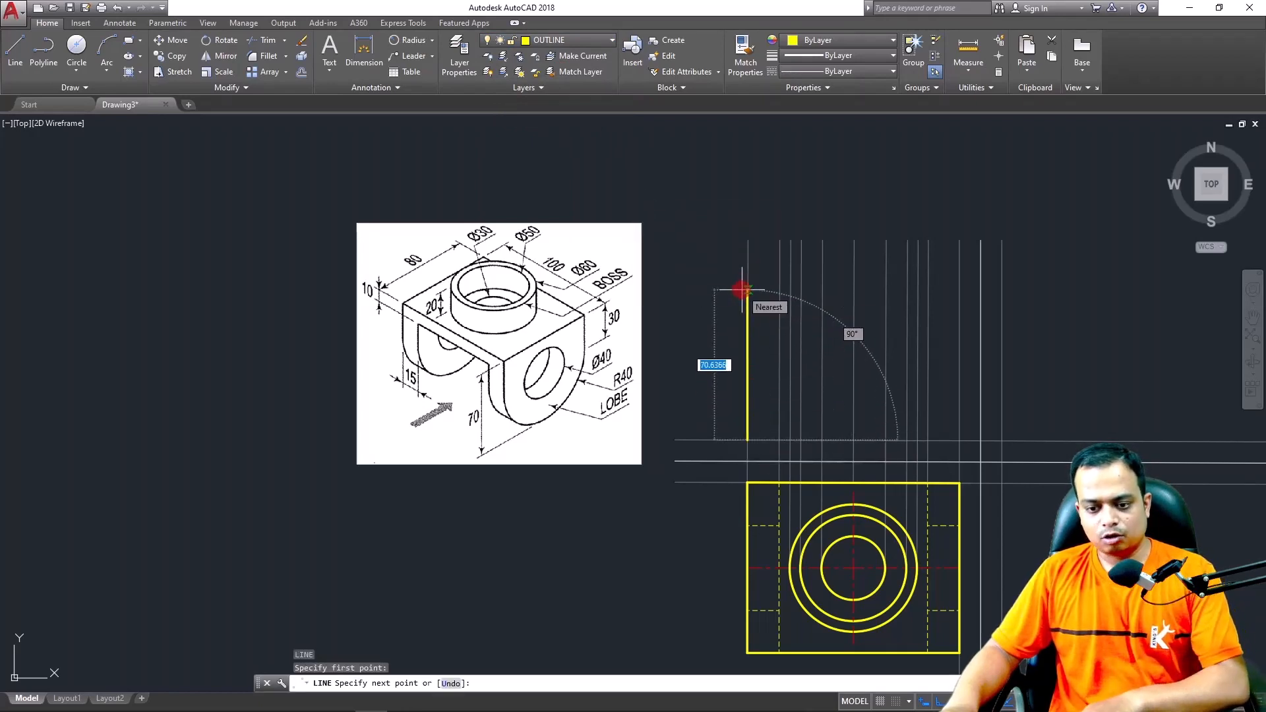
text(70)
key(Return)
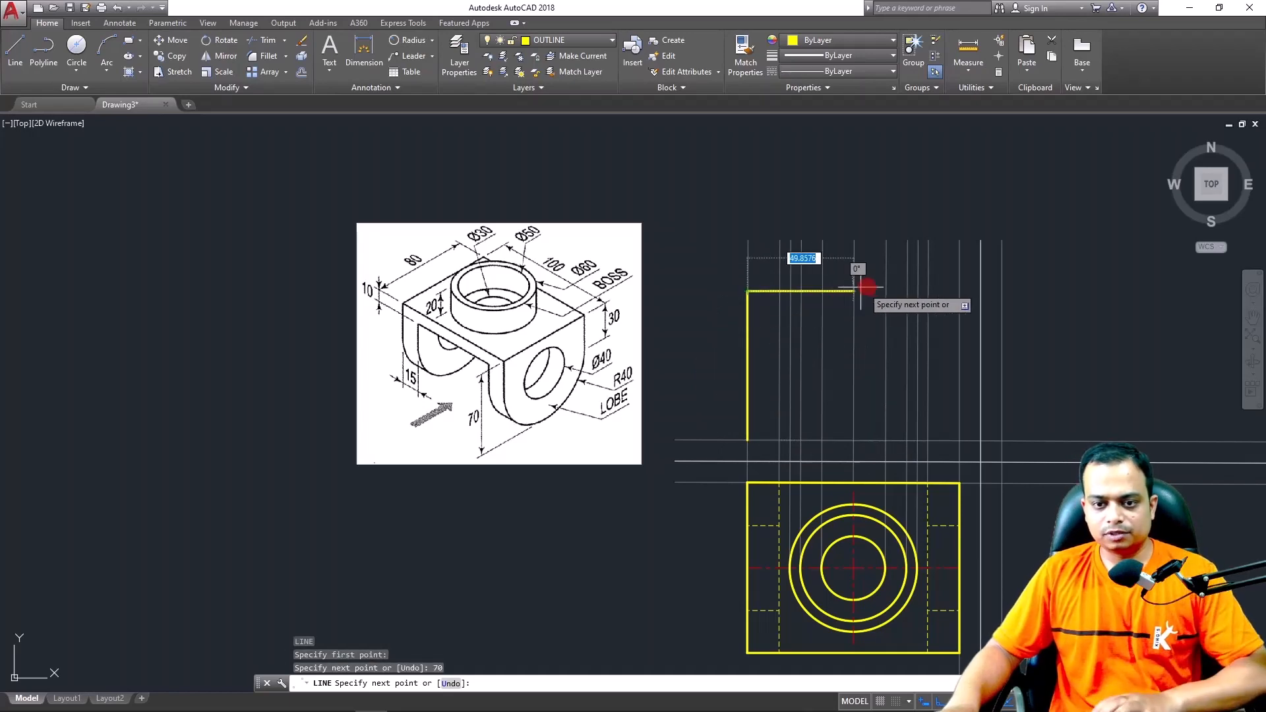
click(958, 291)
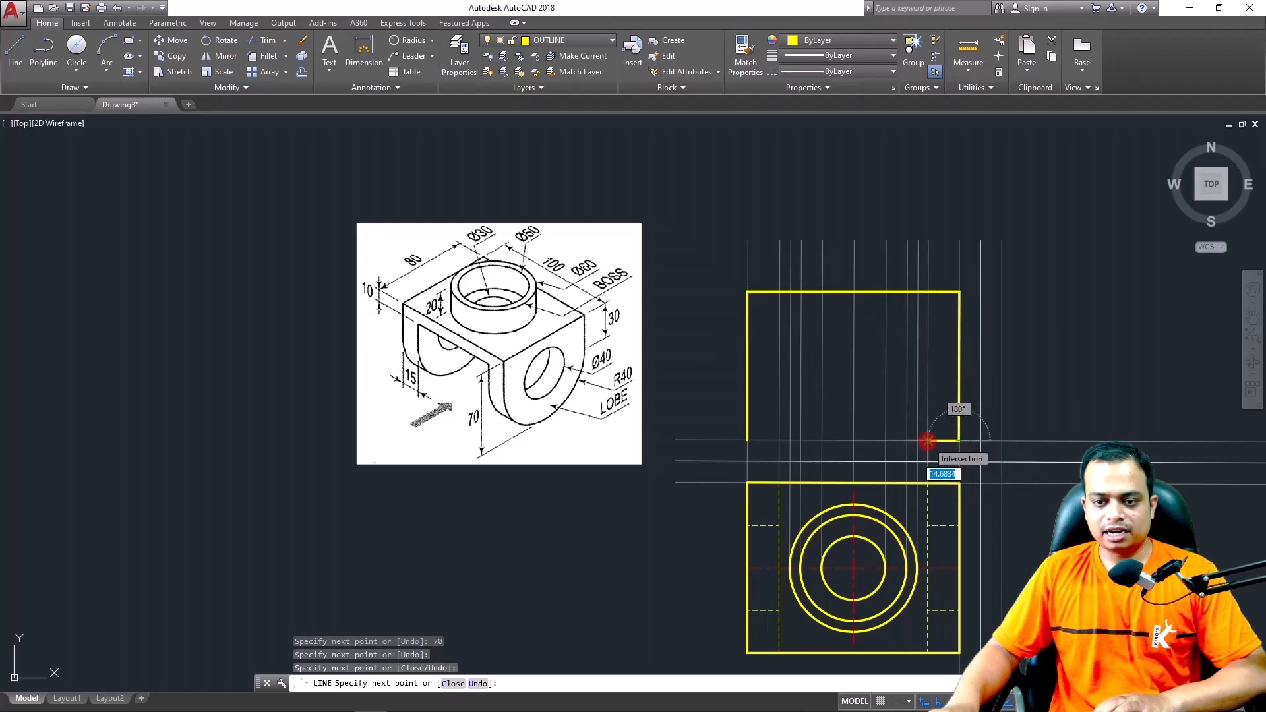
click(928, 440)
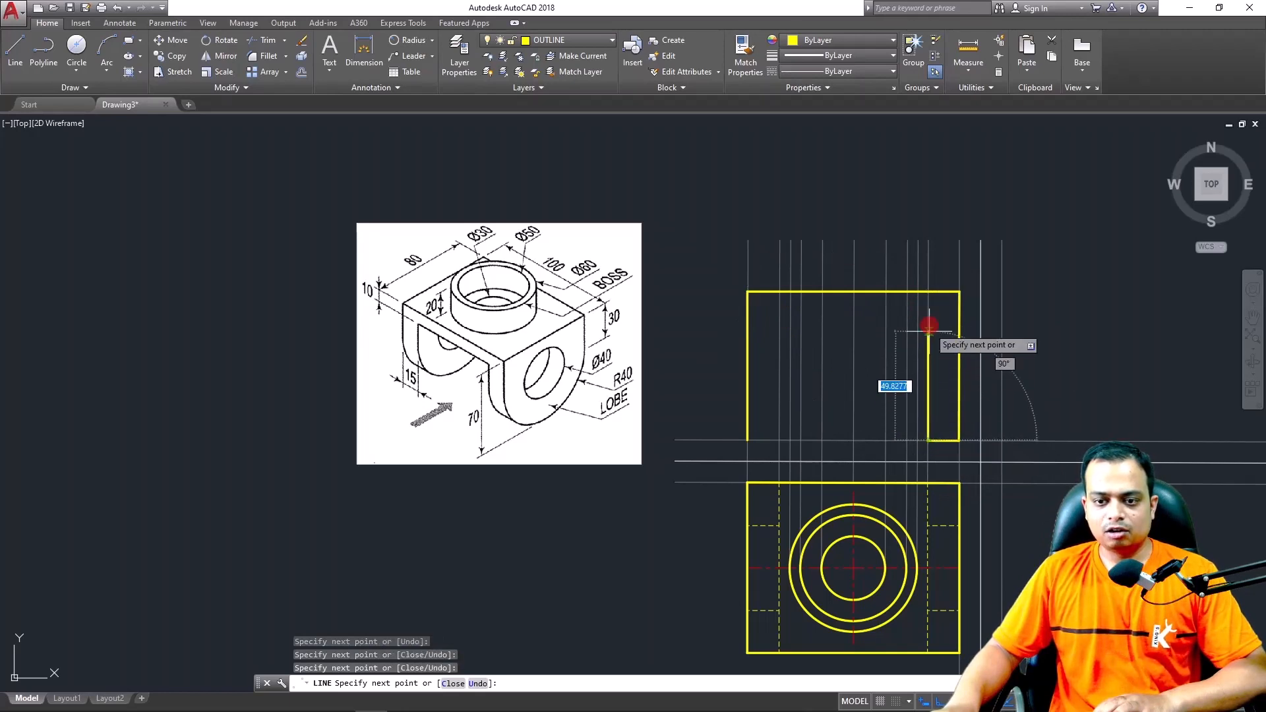
click(927, 291)
key(Return)
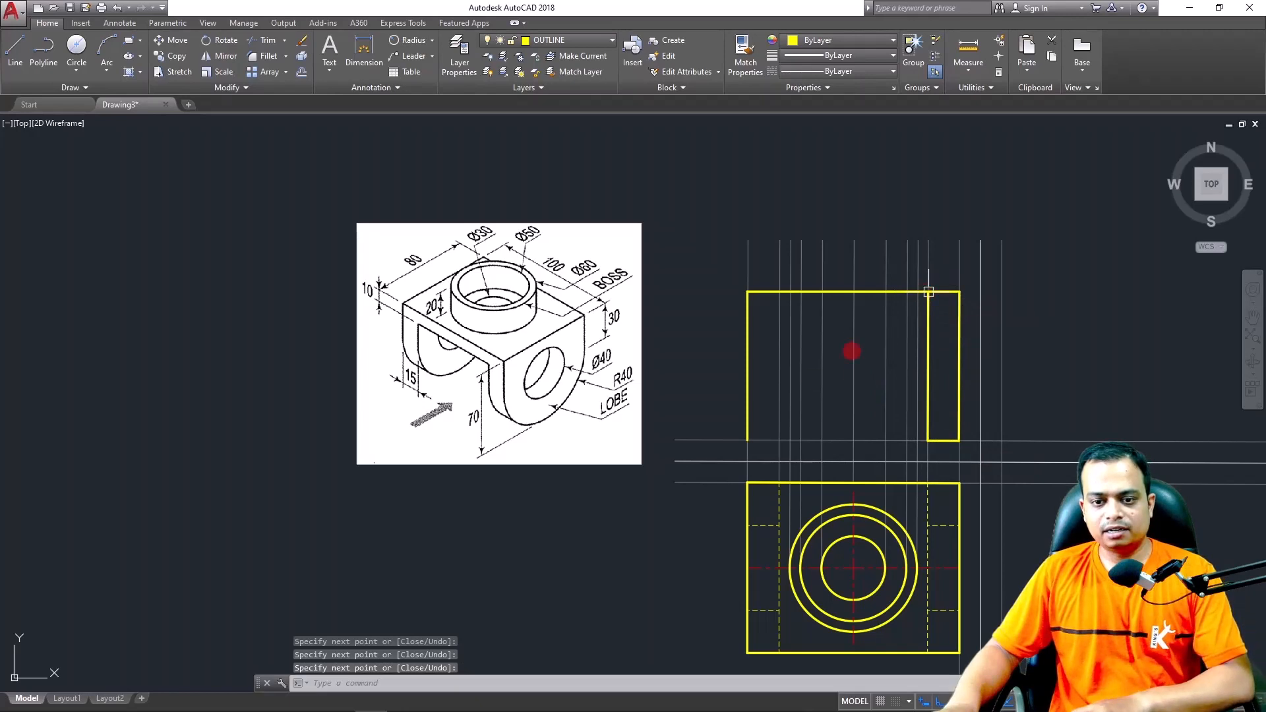
Draw the left leg's bottom edge and its inner vertical edge up to the front view's top edge
key(Return)
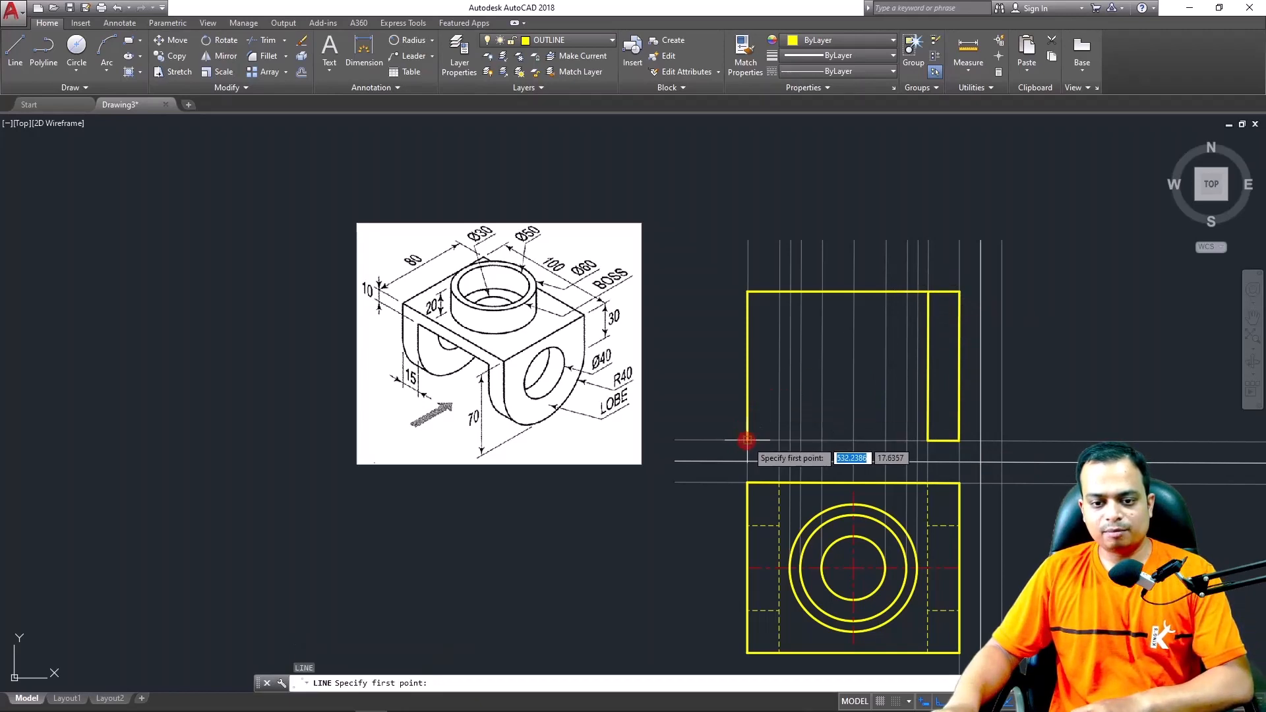
click(747, 440)
click(779, 440)
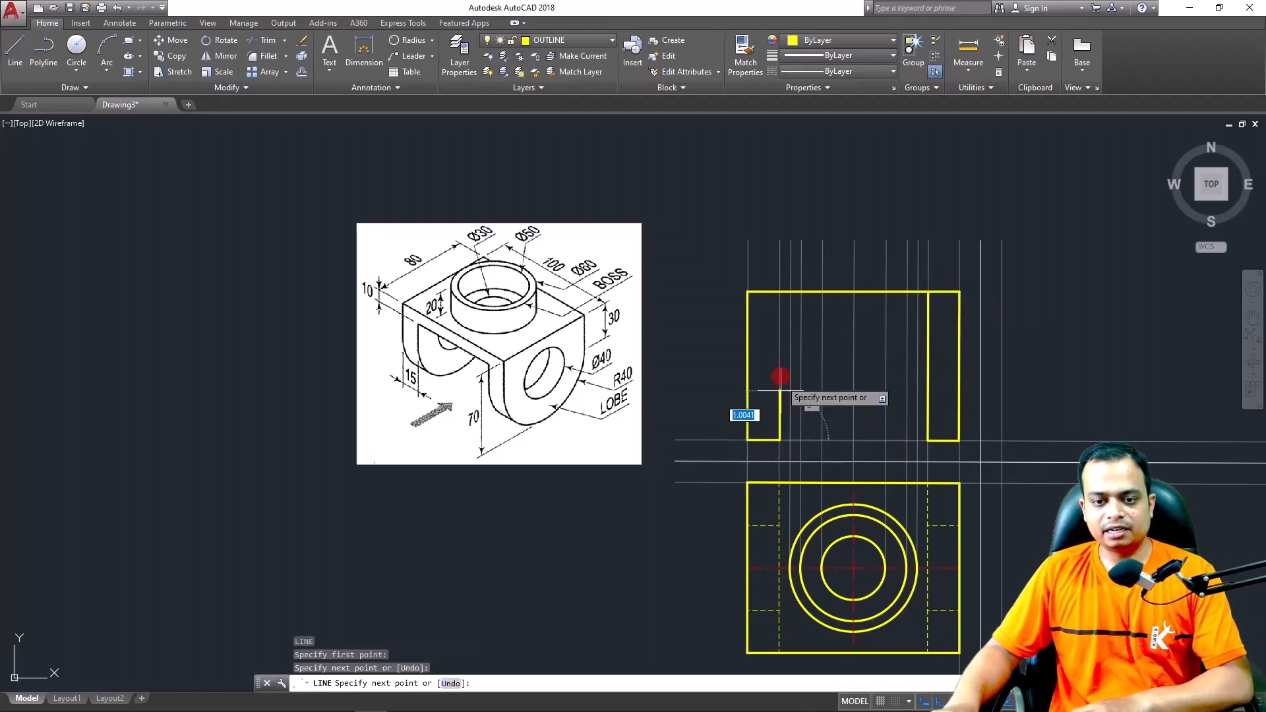
click(780, 293)
key(Return)
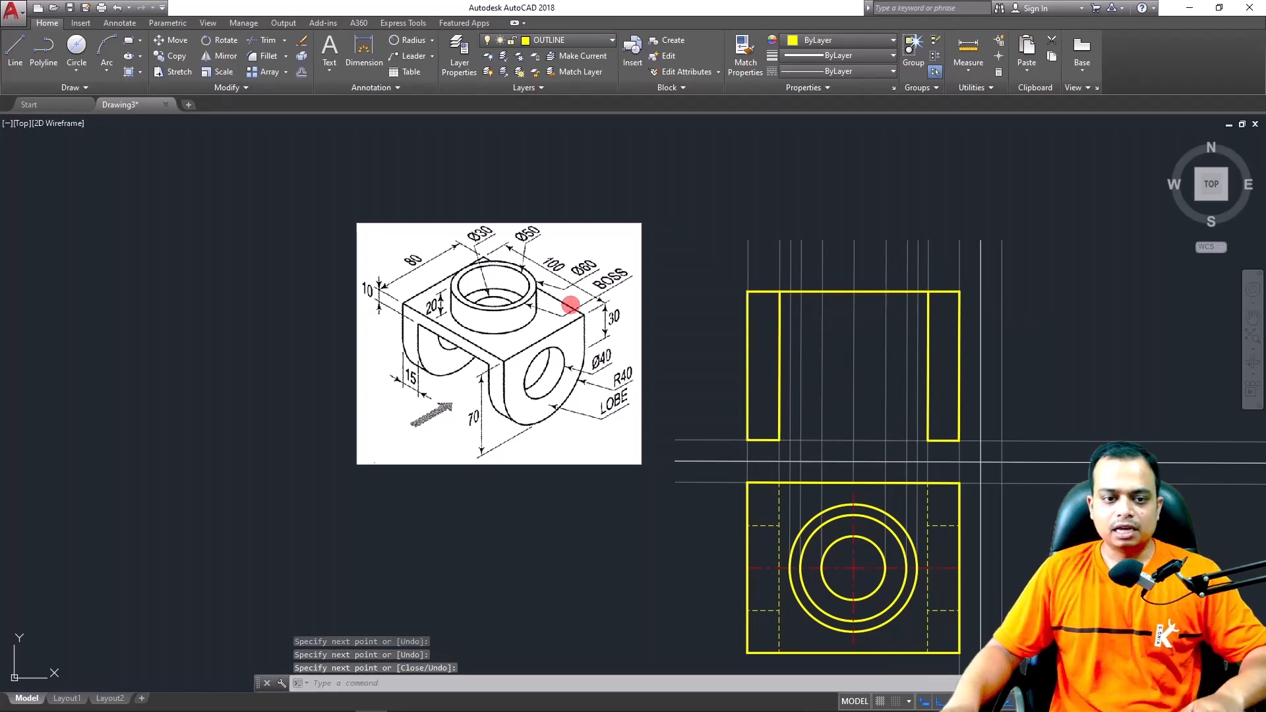
Offset the front view's top edge downward by 10
scroll(379, 303, up, 5)
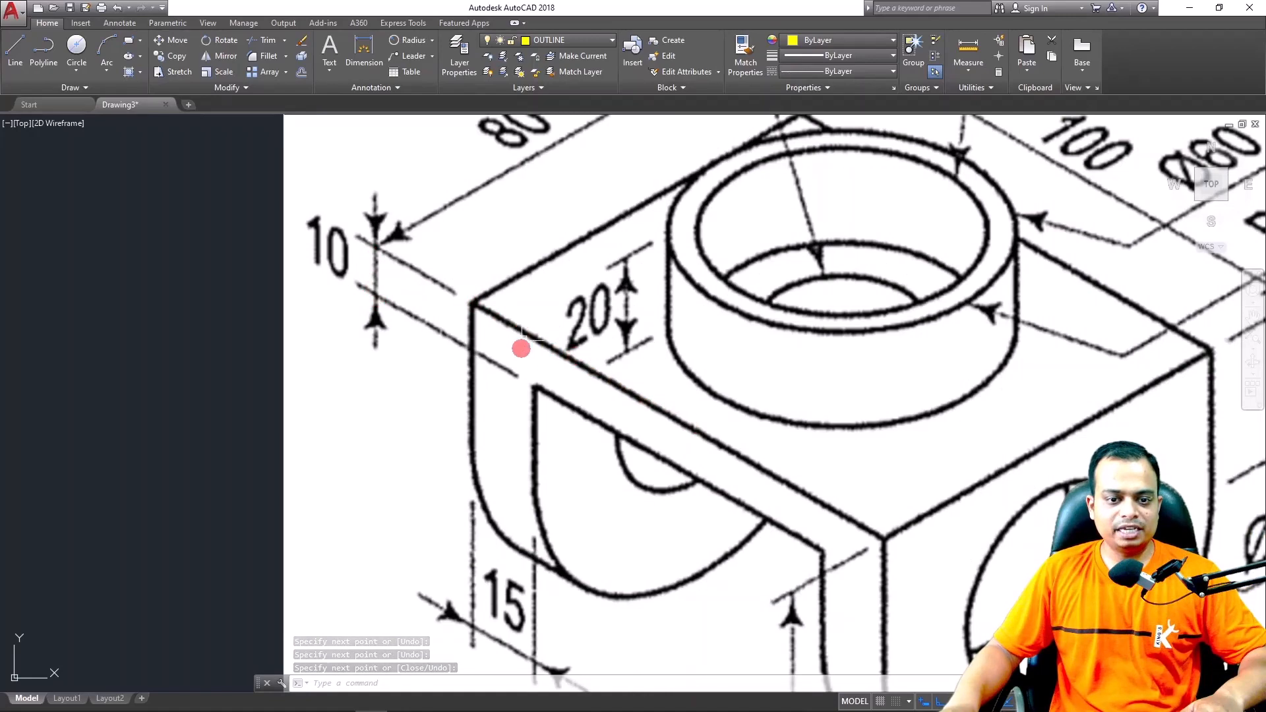
scroll(526, 381, down, 5)
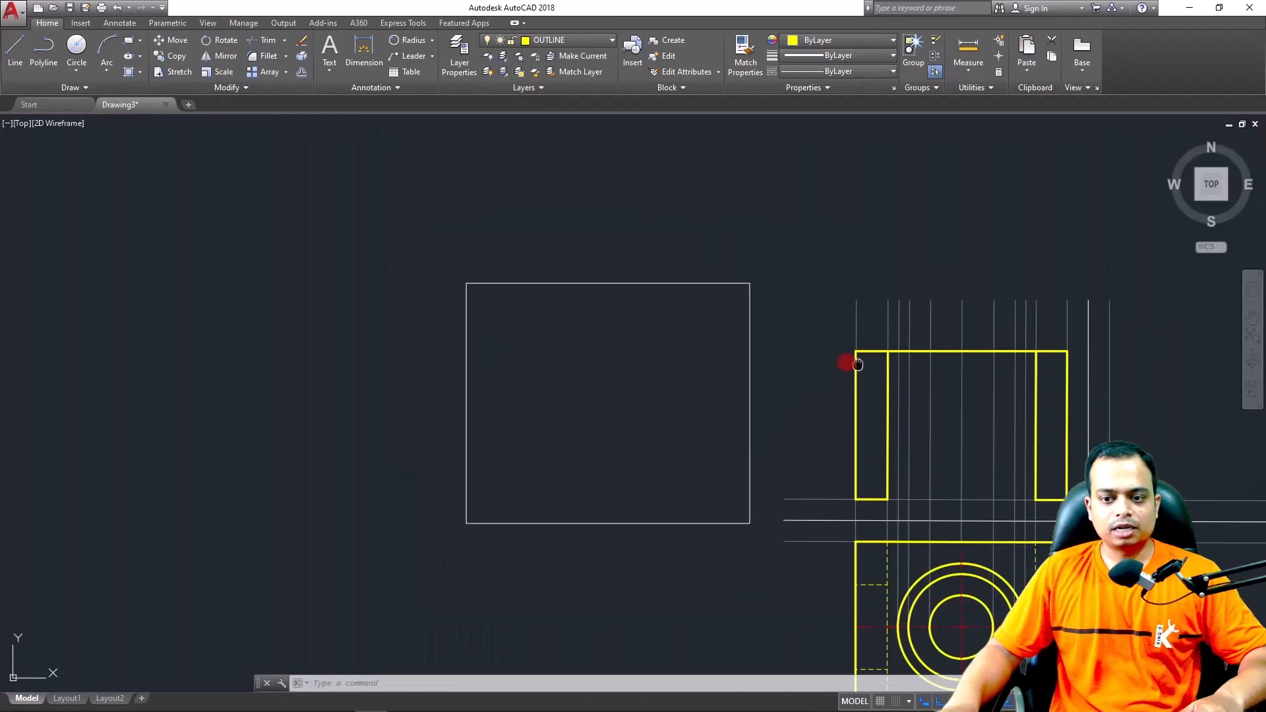
mouse_move(963, 357)
middle_down()
mouse_move(740, 333)
mouse_move(643, 239)
middle_up()
scroll(740, 333, up, 4)
click(640, 226)
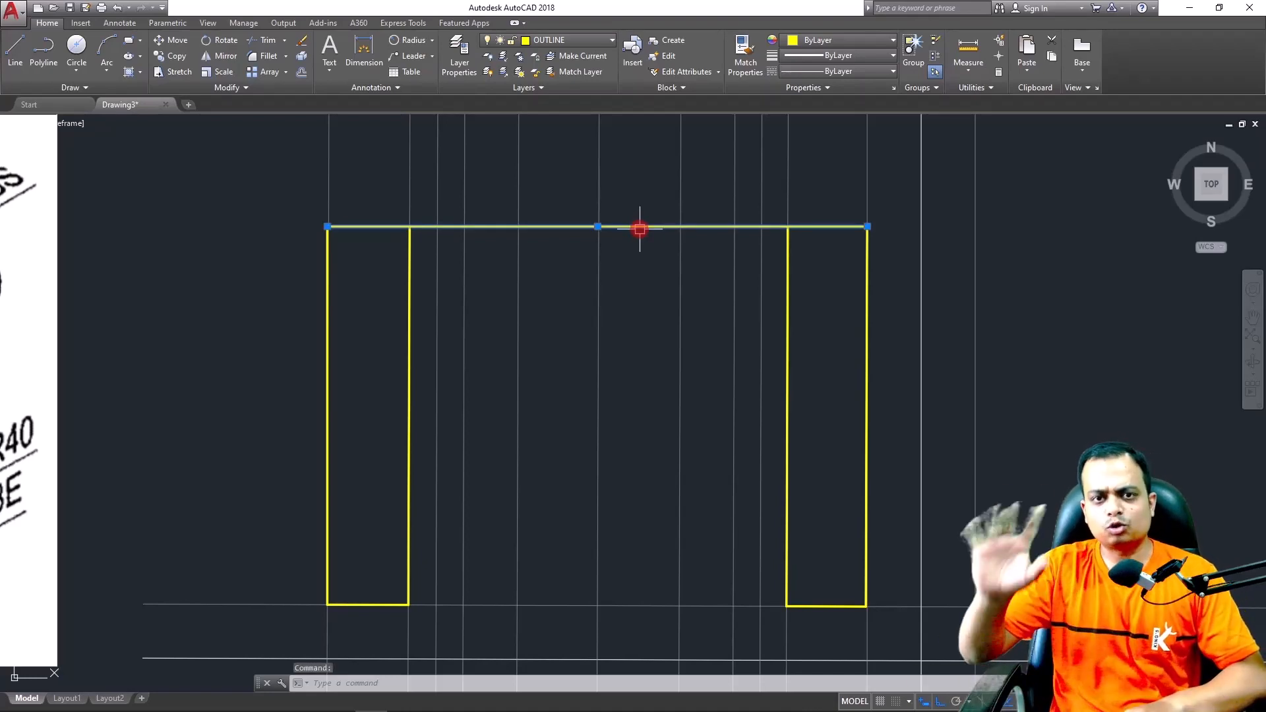
key(Return)
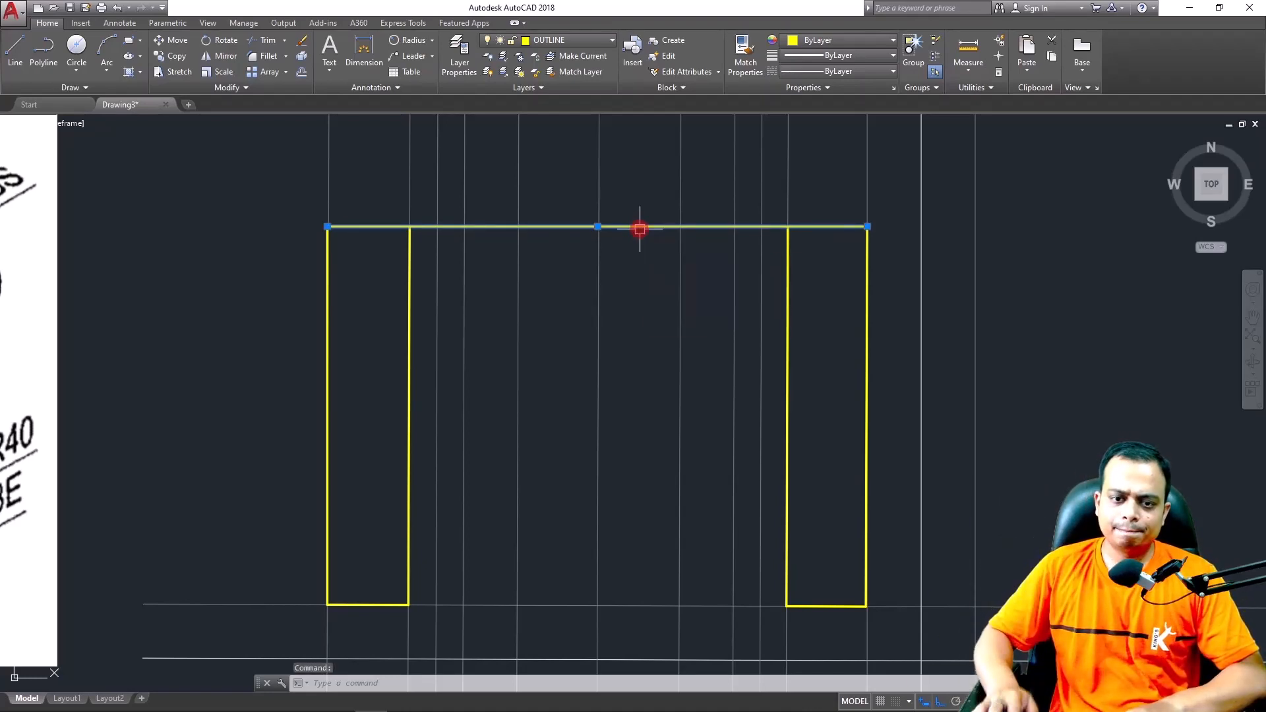
text(10)
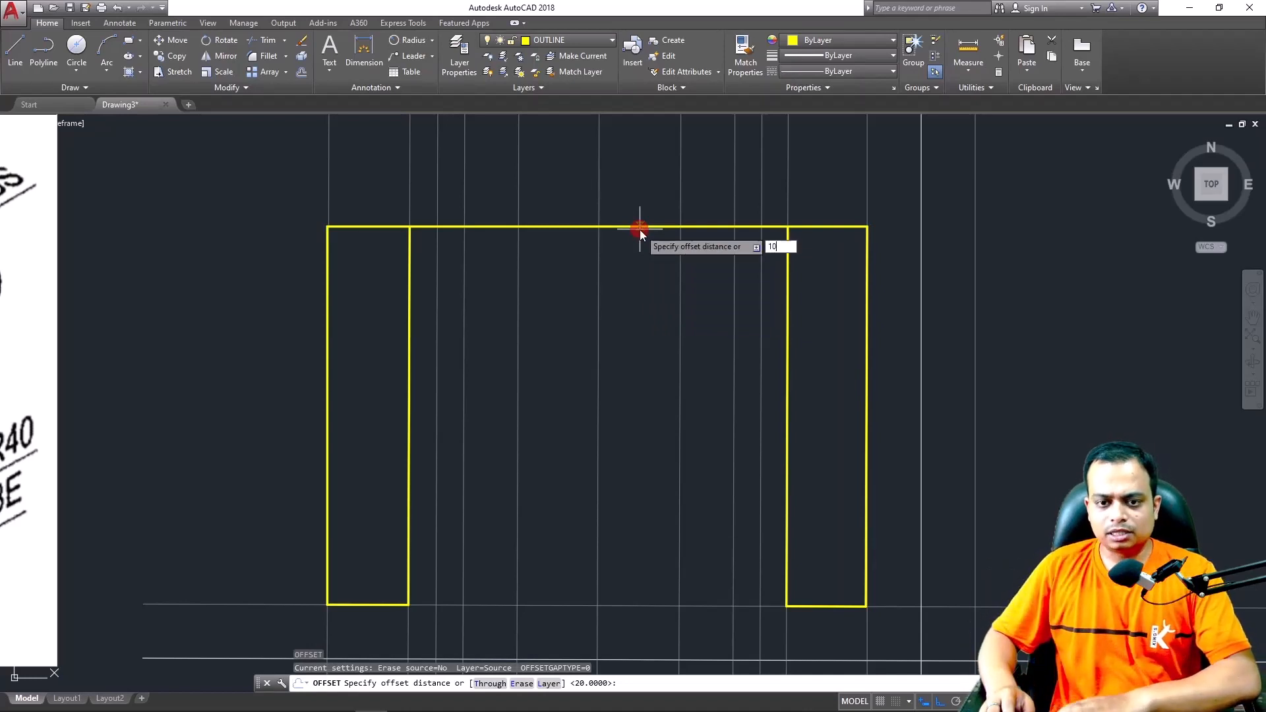
key(Return)
click(639, 227)
click(632, 281)
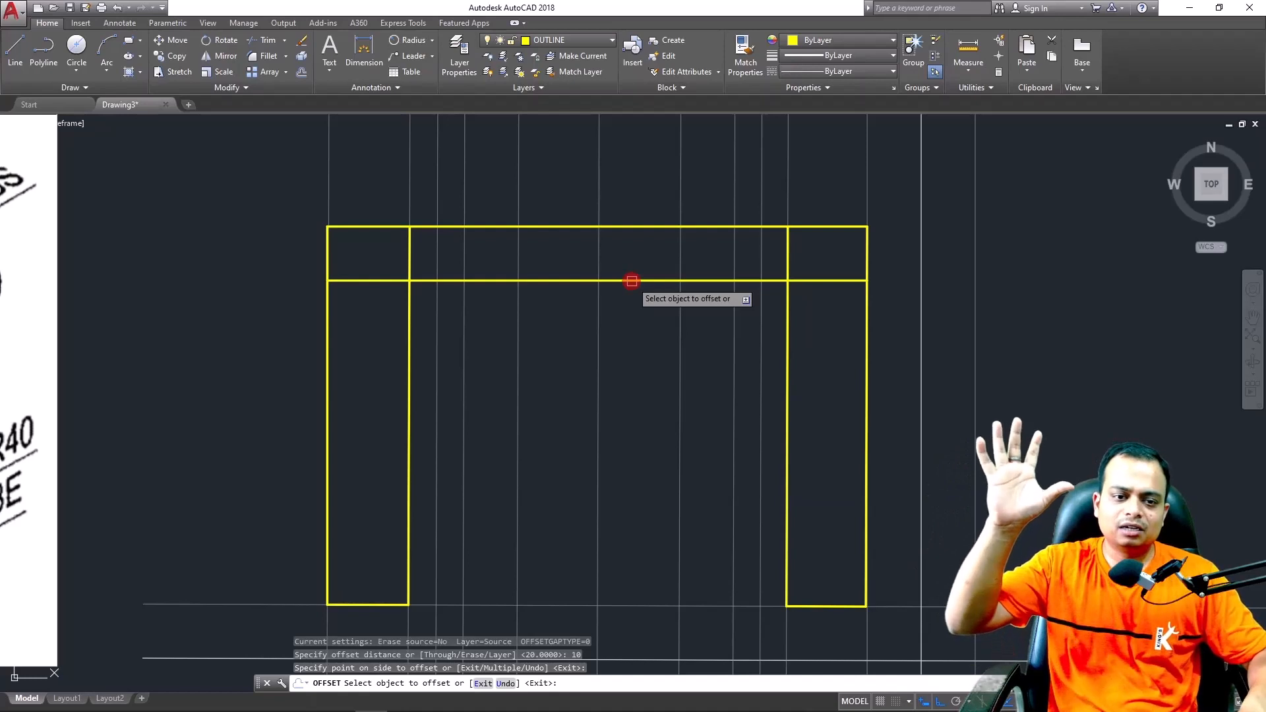
key(Escape)
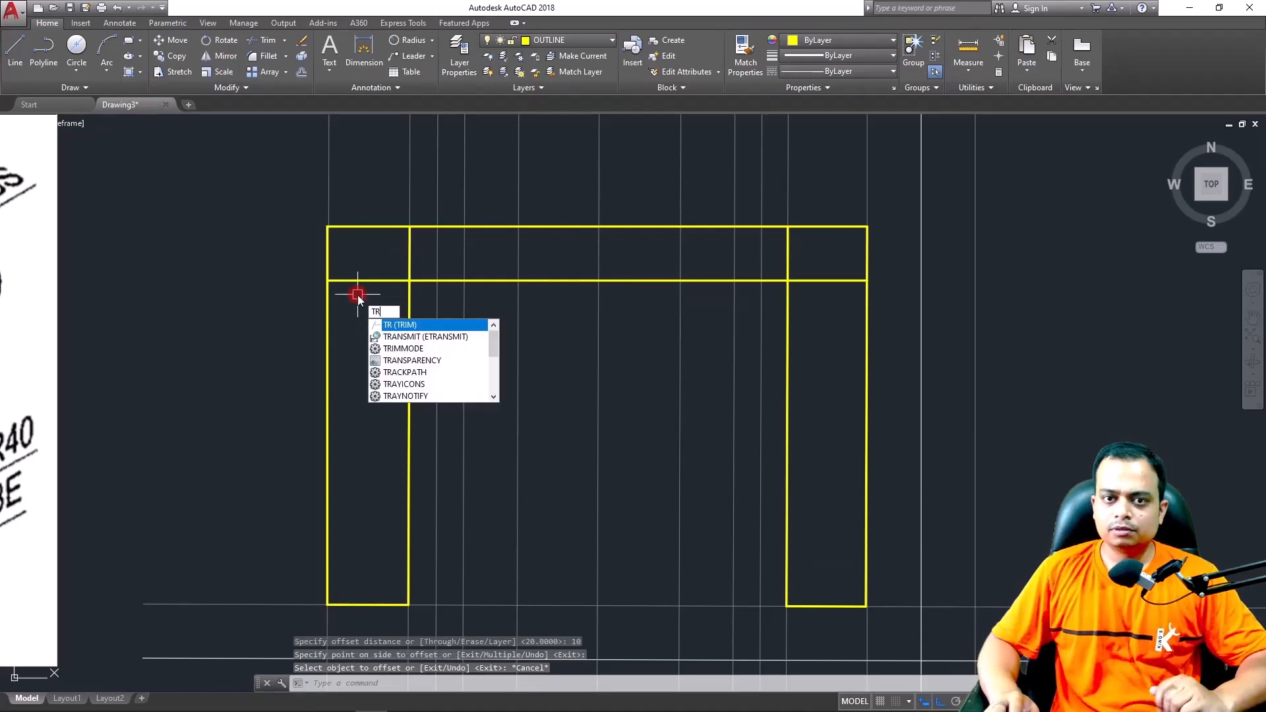
Trim the offset line's ends across both legs and the inner leg edges above it to form the U-shaped outline
text(TR)
key(Return)
key(Return)
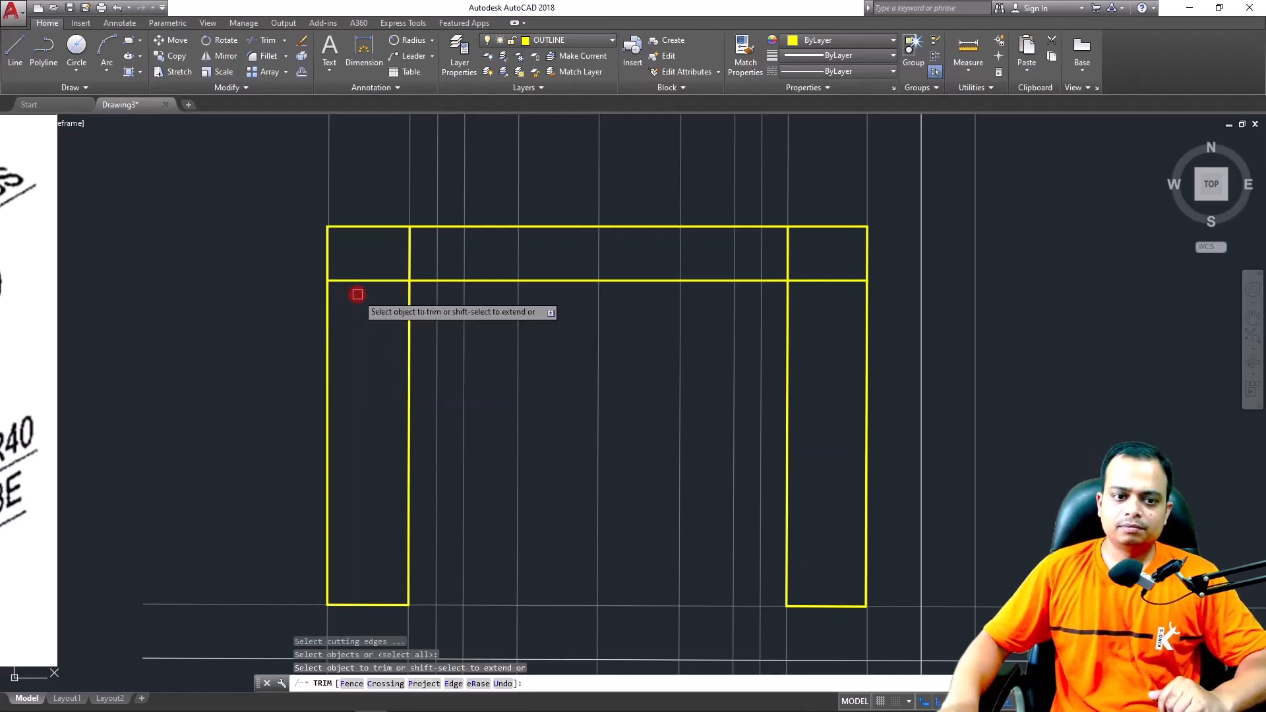
click(410, 253)
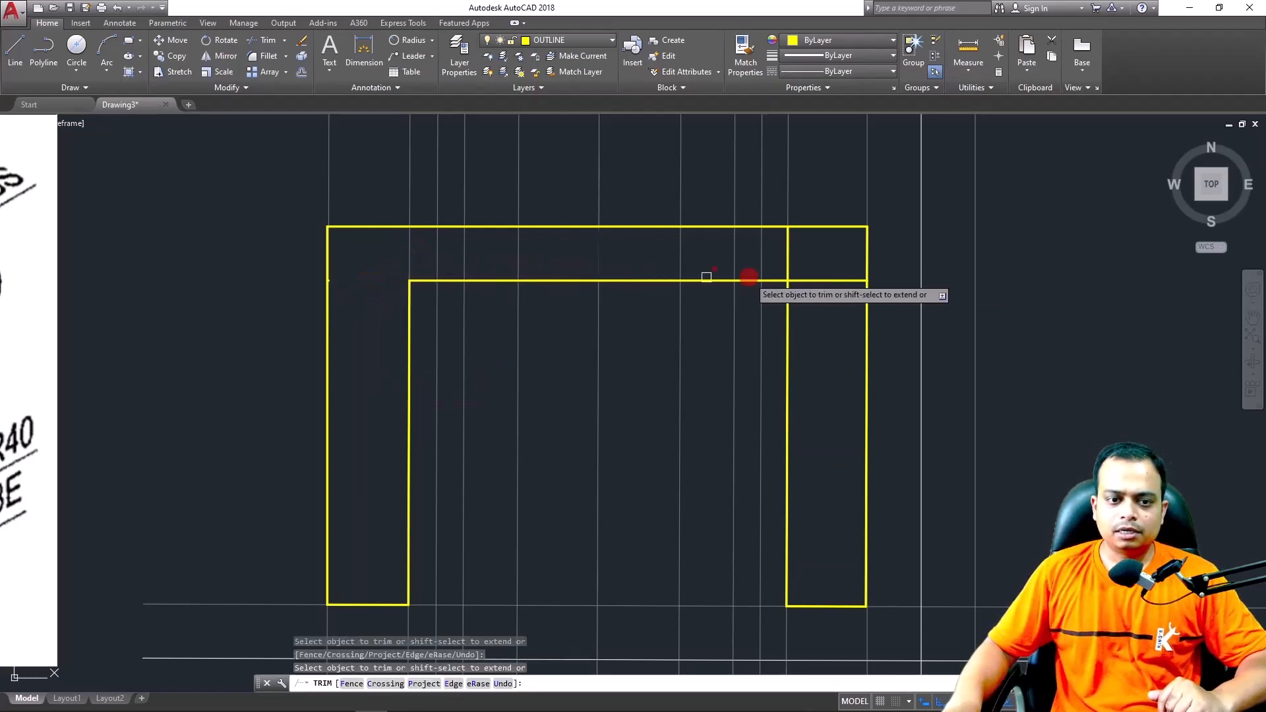
click(790, 260)
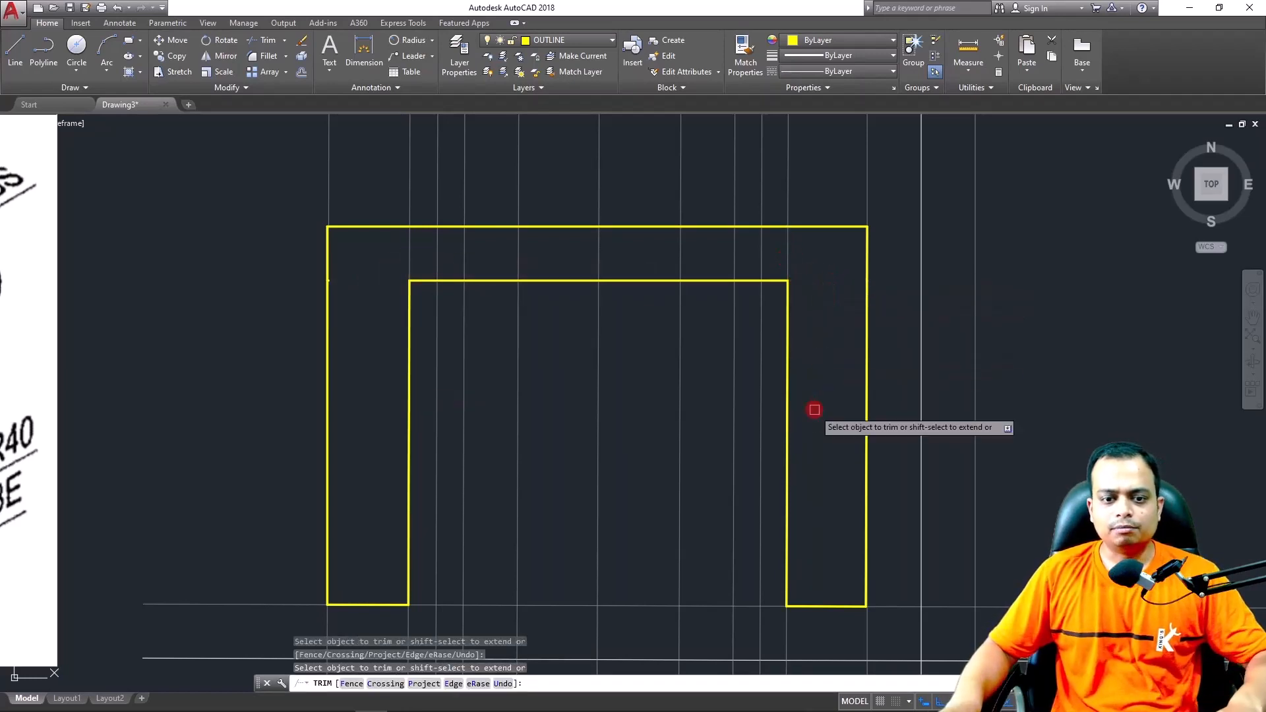
key(Escape)
scroll(814, 409, down, 4)
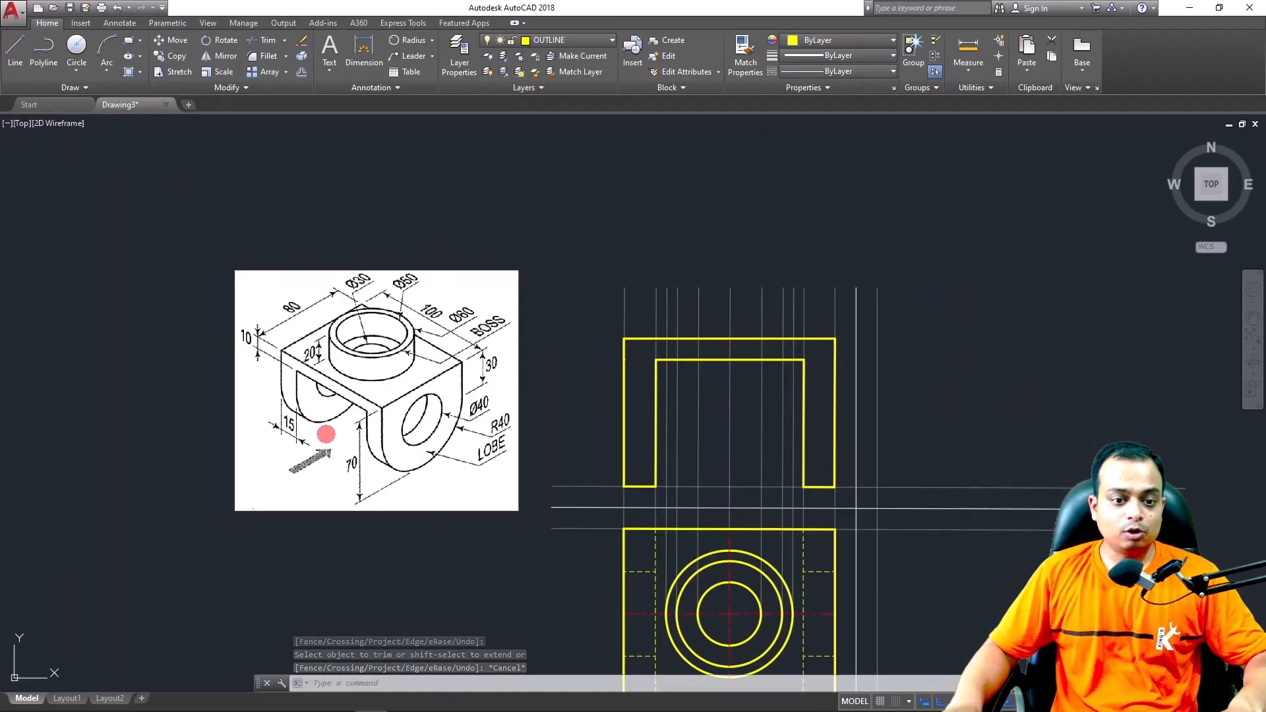
scroll(326, 433, up, 2)
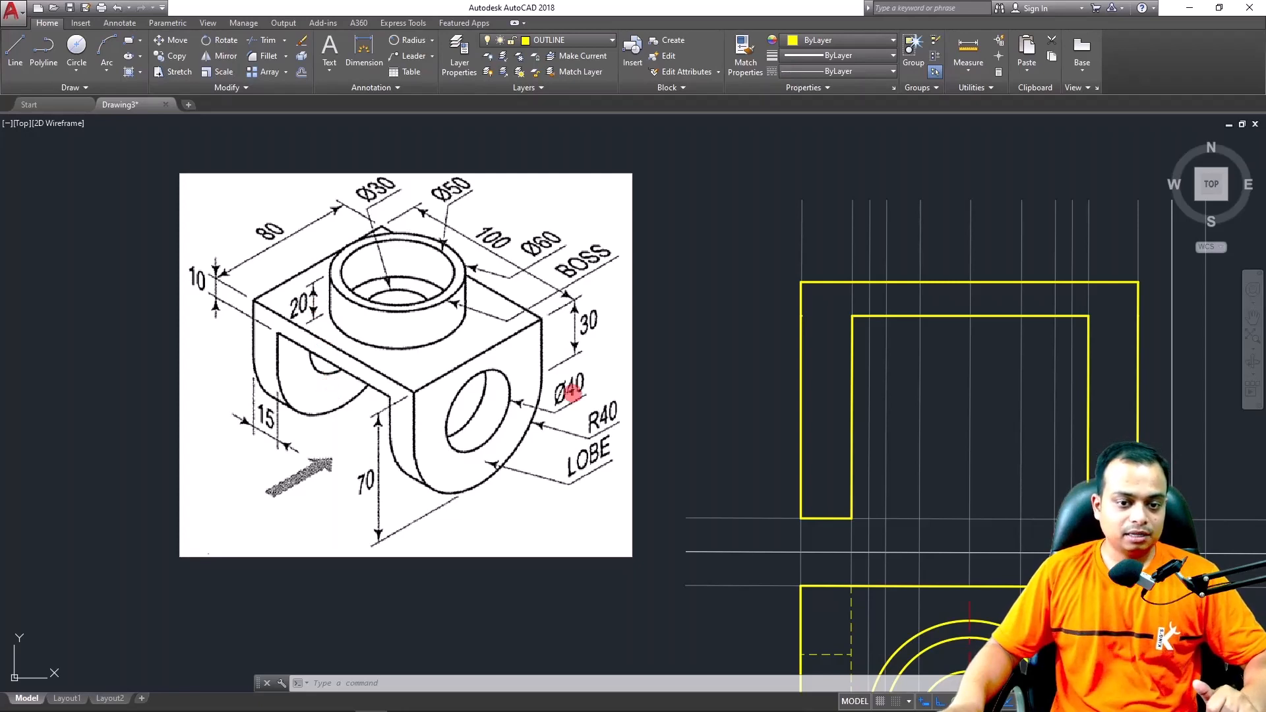
Offset the front view's top edge downward by 30 to locate the leg holes' horizontal centre line
scroll(571, 393, up, 2)
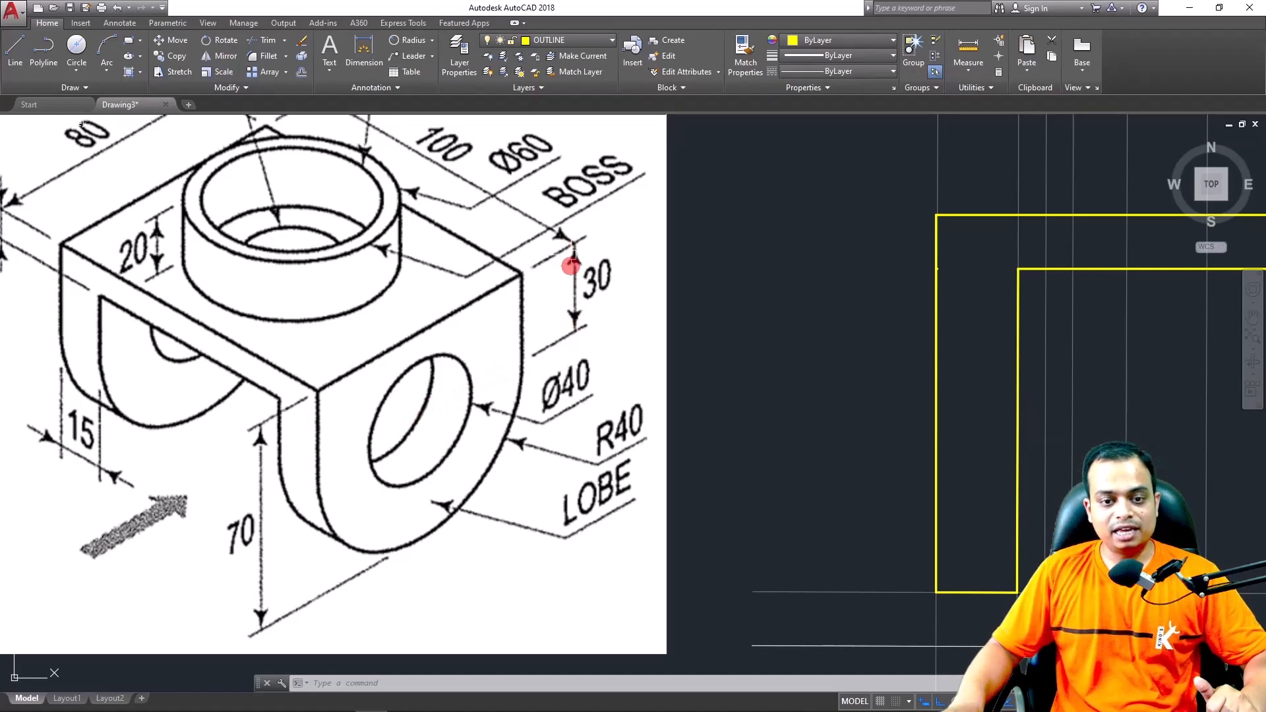
scroll(686, 319, down, 2)
middle_drag(687, 319, 542, 282)
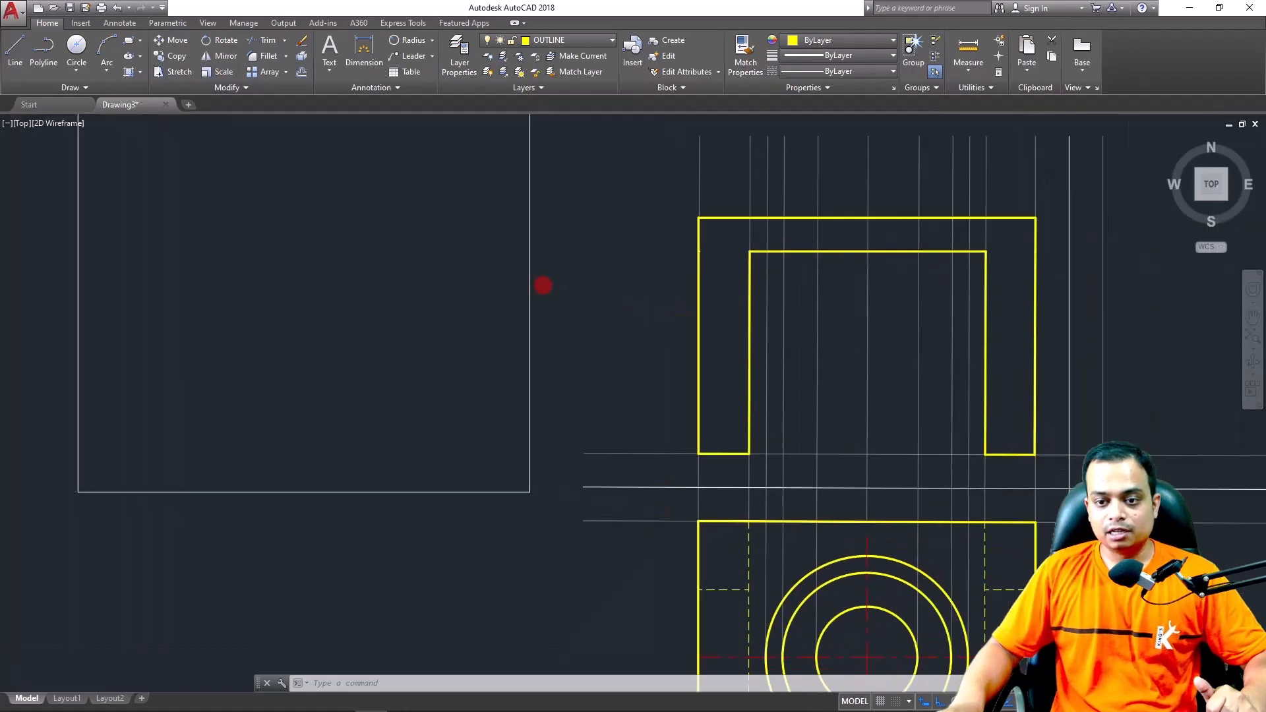
click(897, 216)
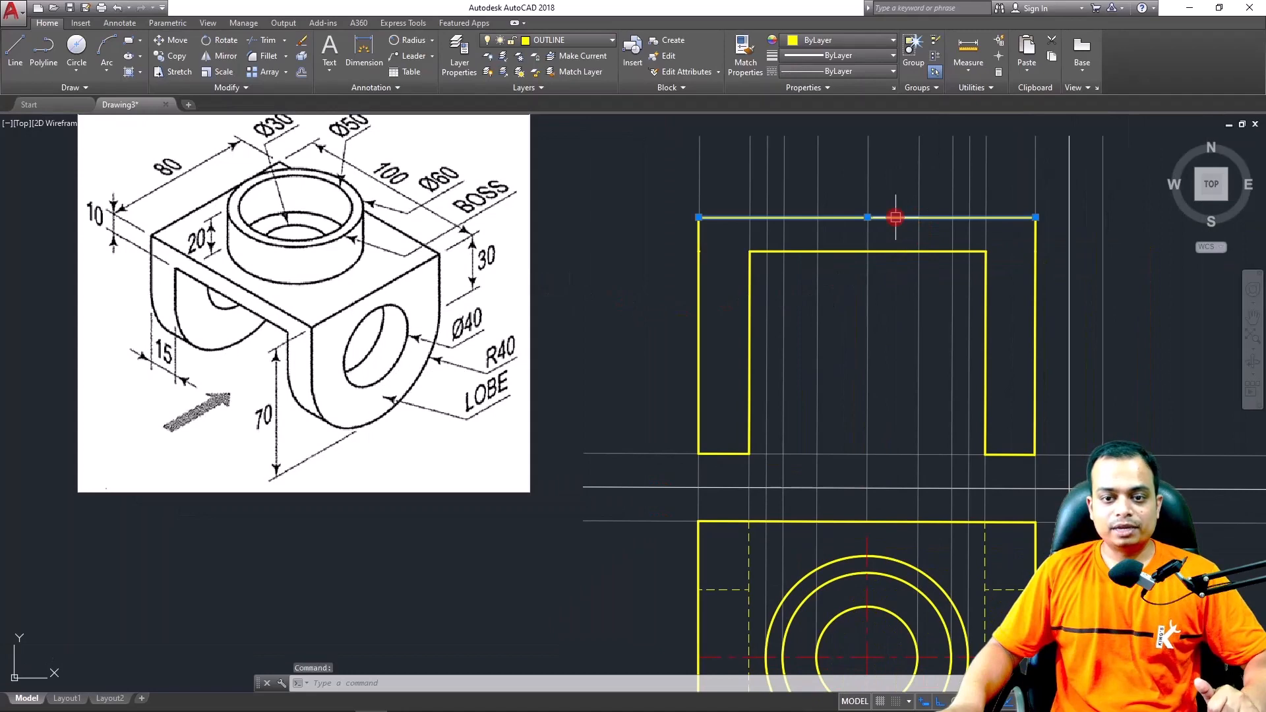
text(o)
key(Return)
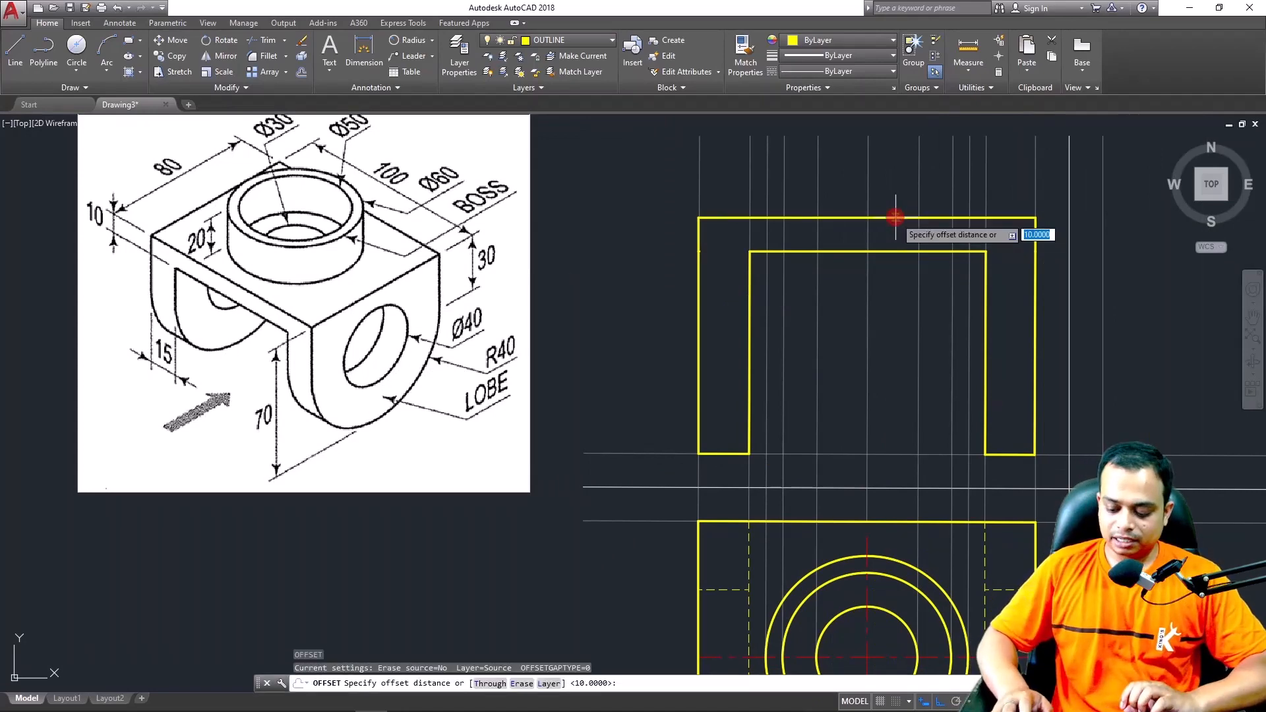
text(30)
key(Return)
click(894, 217)
click(894, 356)
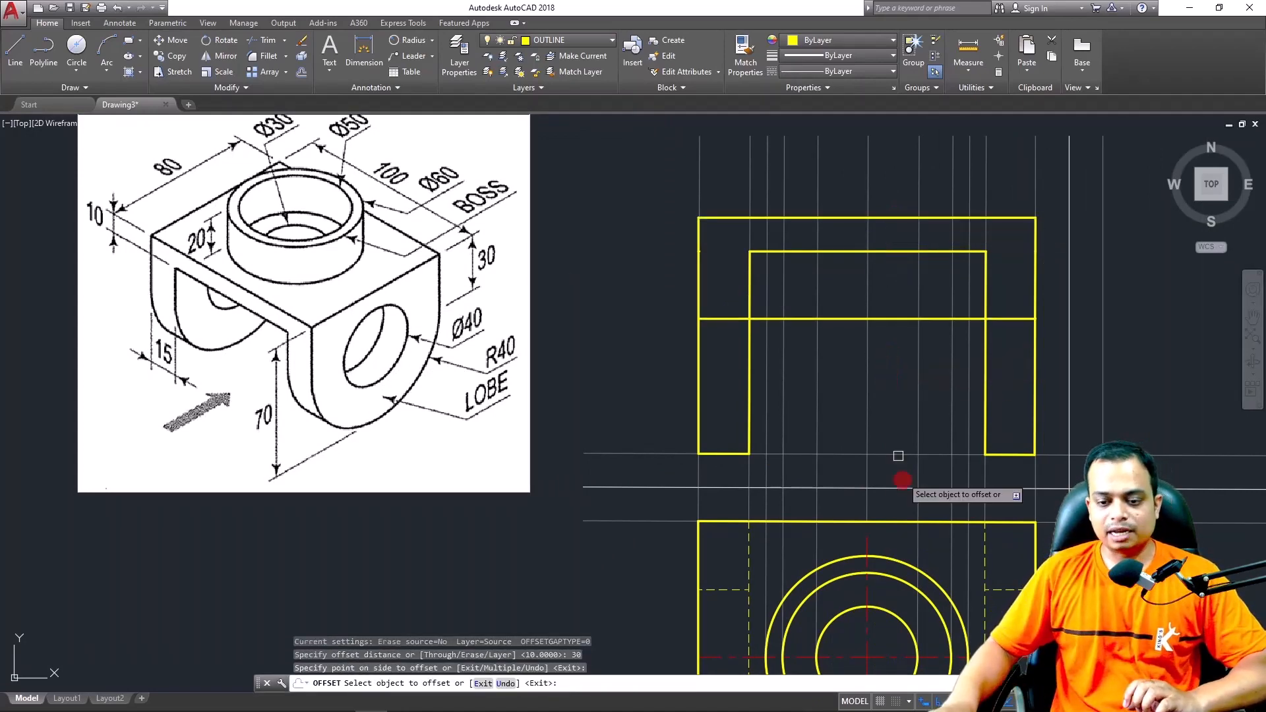
middle_drag(902, 480, 877, 386)
key(Escape)
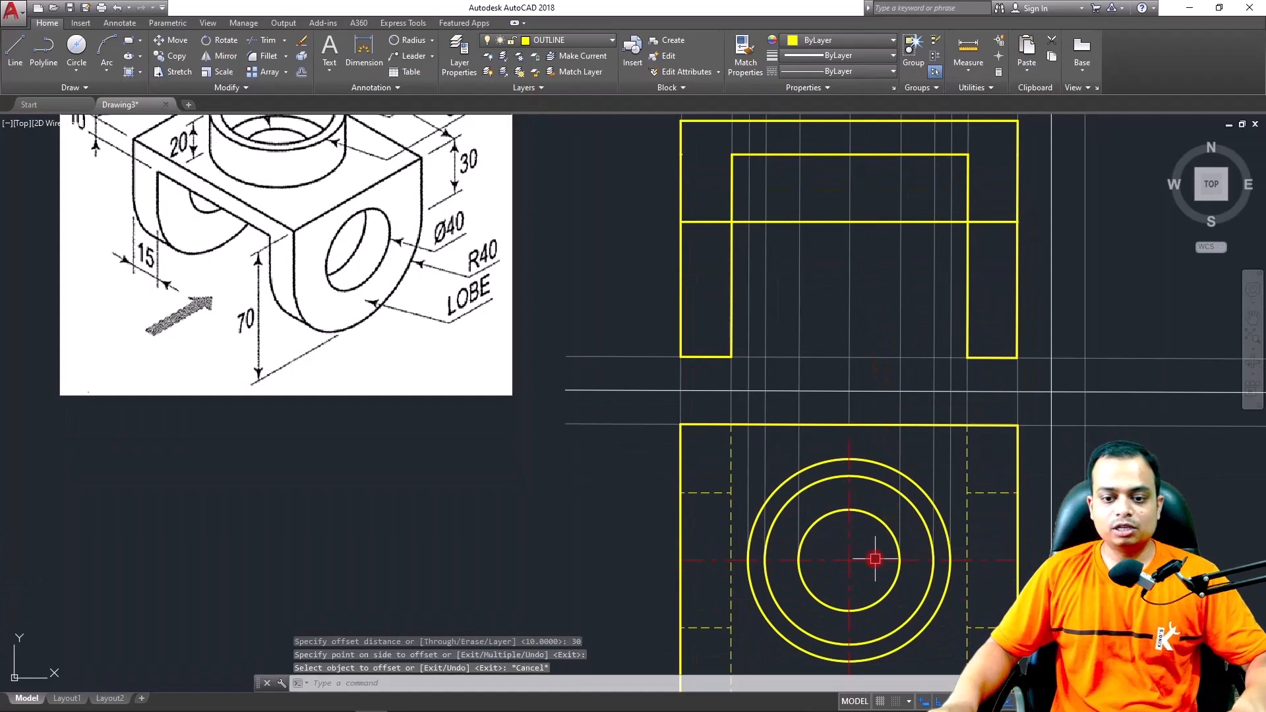
Match the properties of the top view's horizontal centre line onto the front view's new offset line
click(875, 559)
click(745, 49)
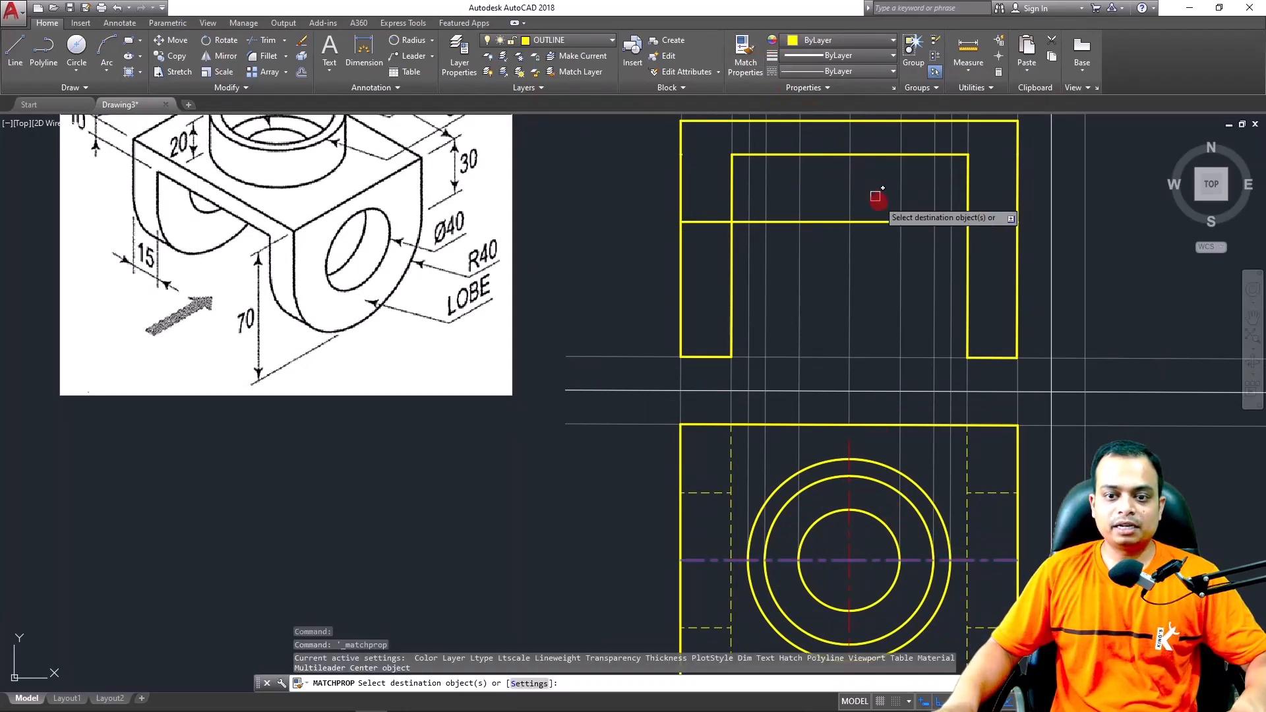
Apply the matched centre-line properties to the horizontal line across the front view's two legs
click(880, 223)
key(Escape)
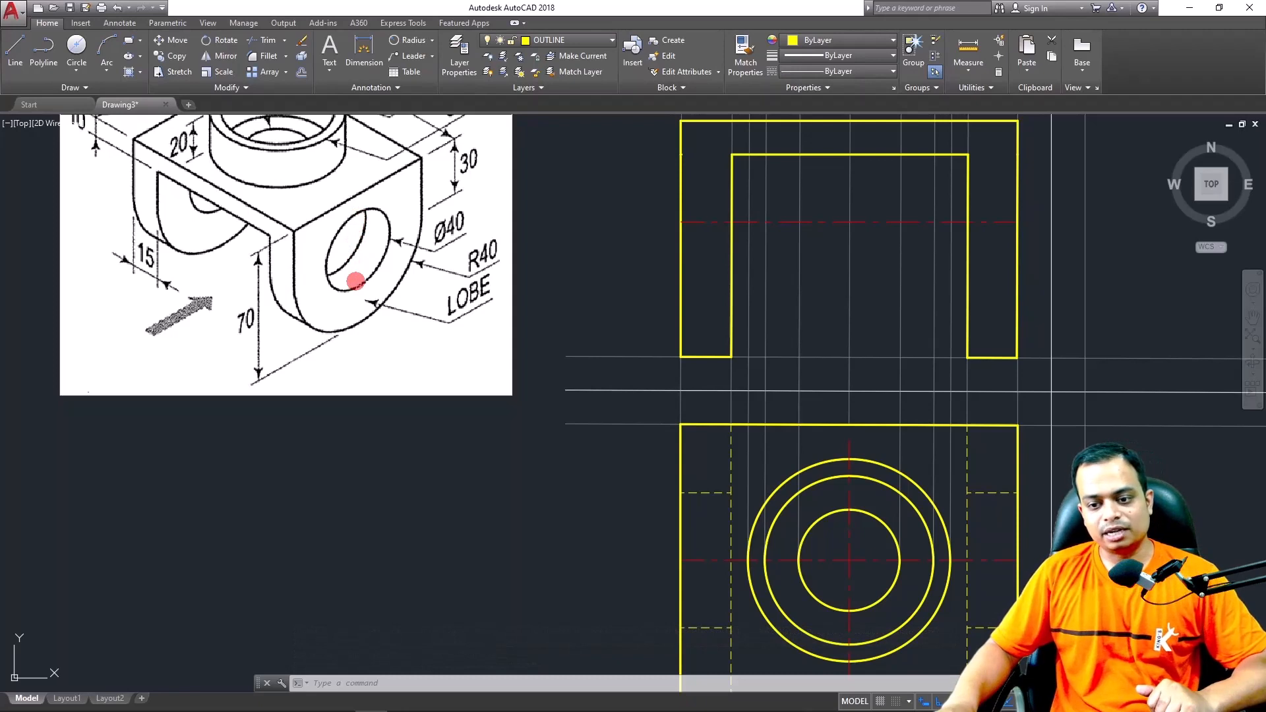
Copy the four short hidden hole lines from the top view into the front view, aligning their centre with the front view's centre line
click(996, 493)
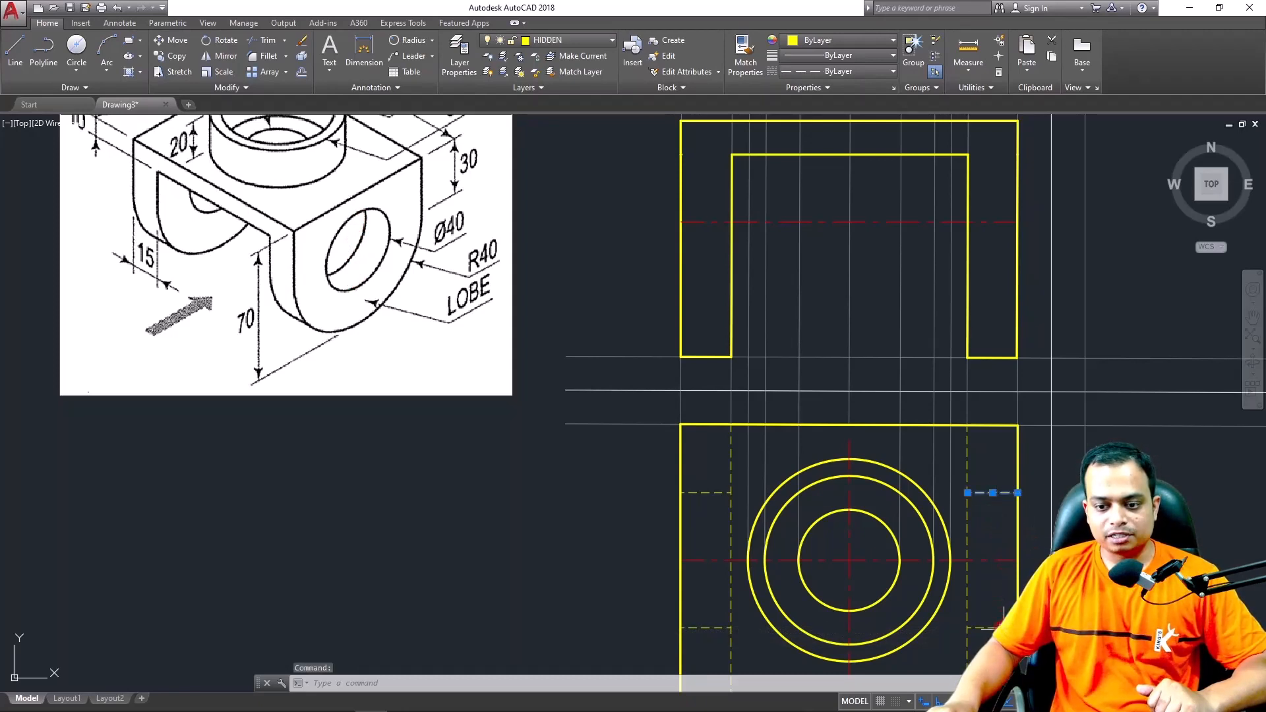
click(712, 627)
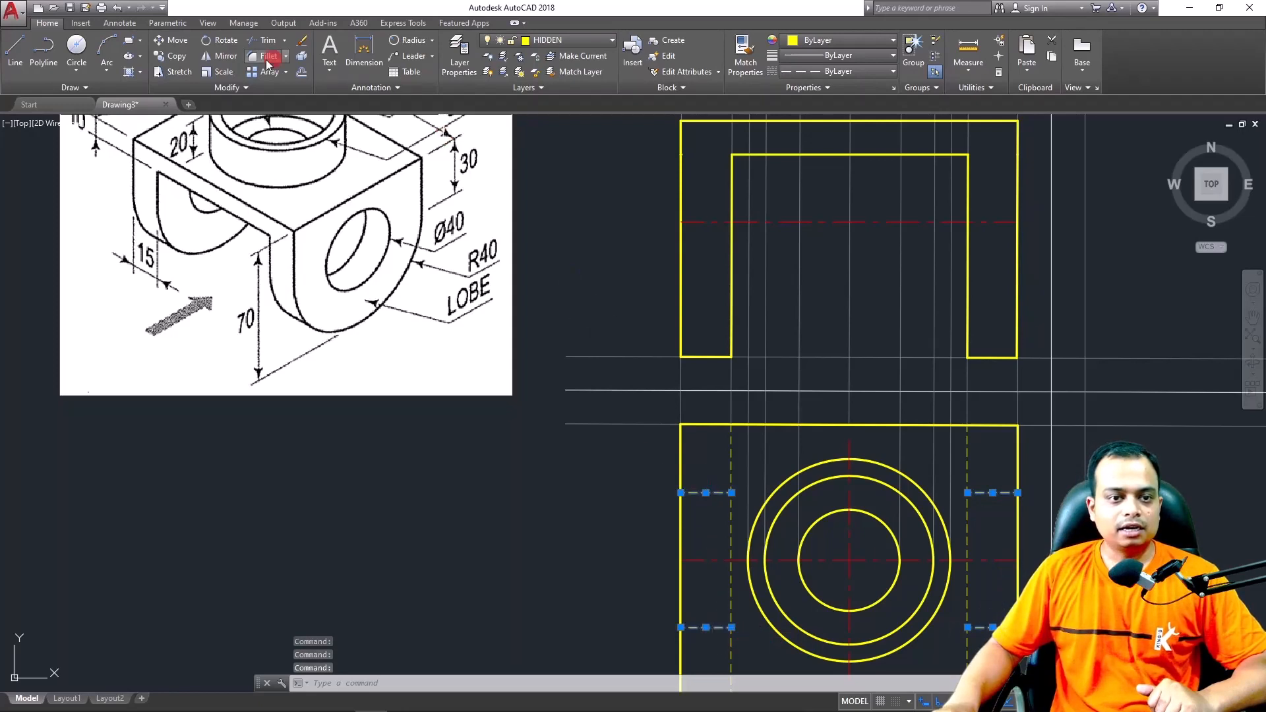
click(170, 58)
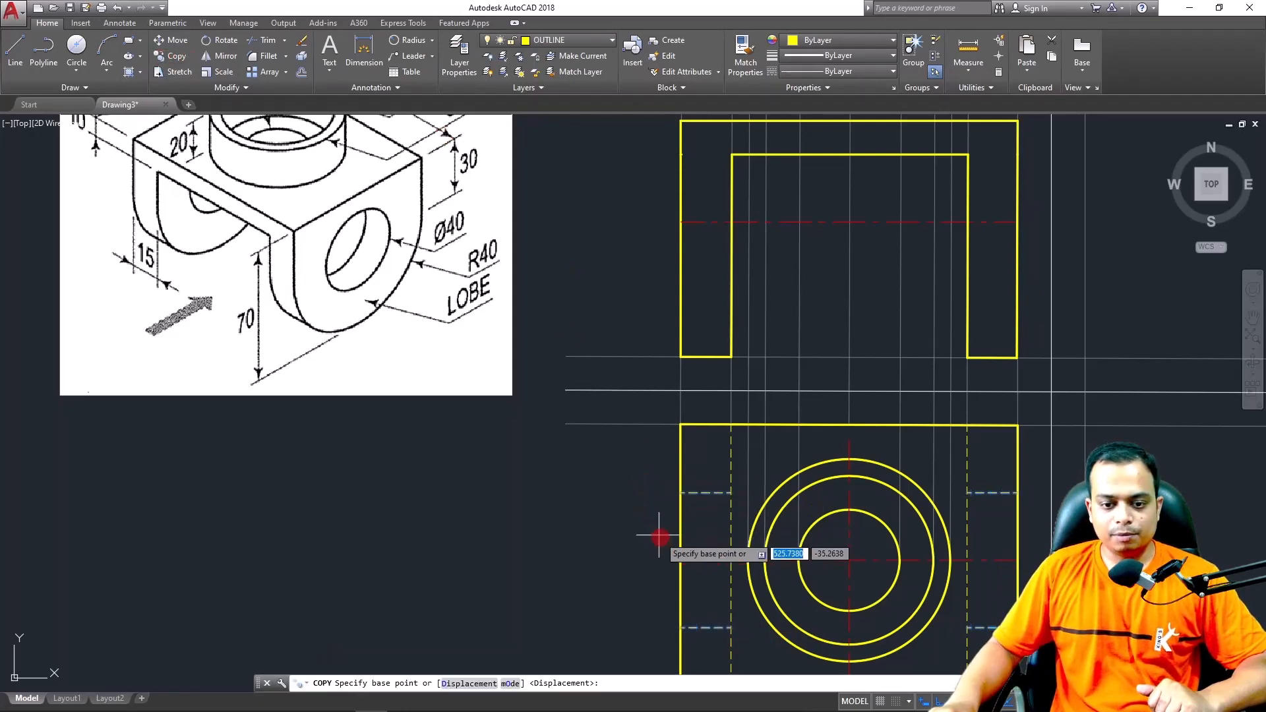
click(679, 560)
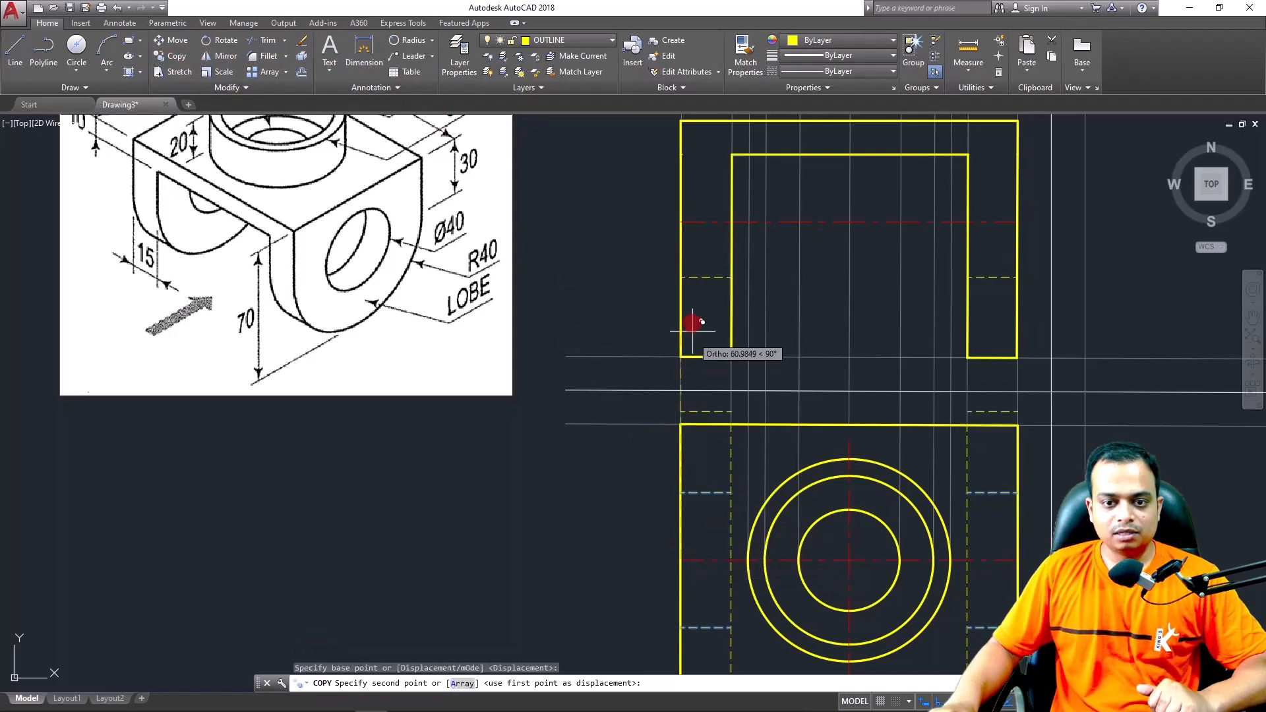
click(681, 220)
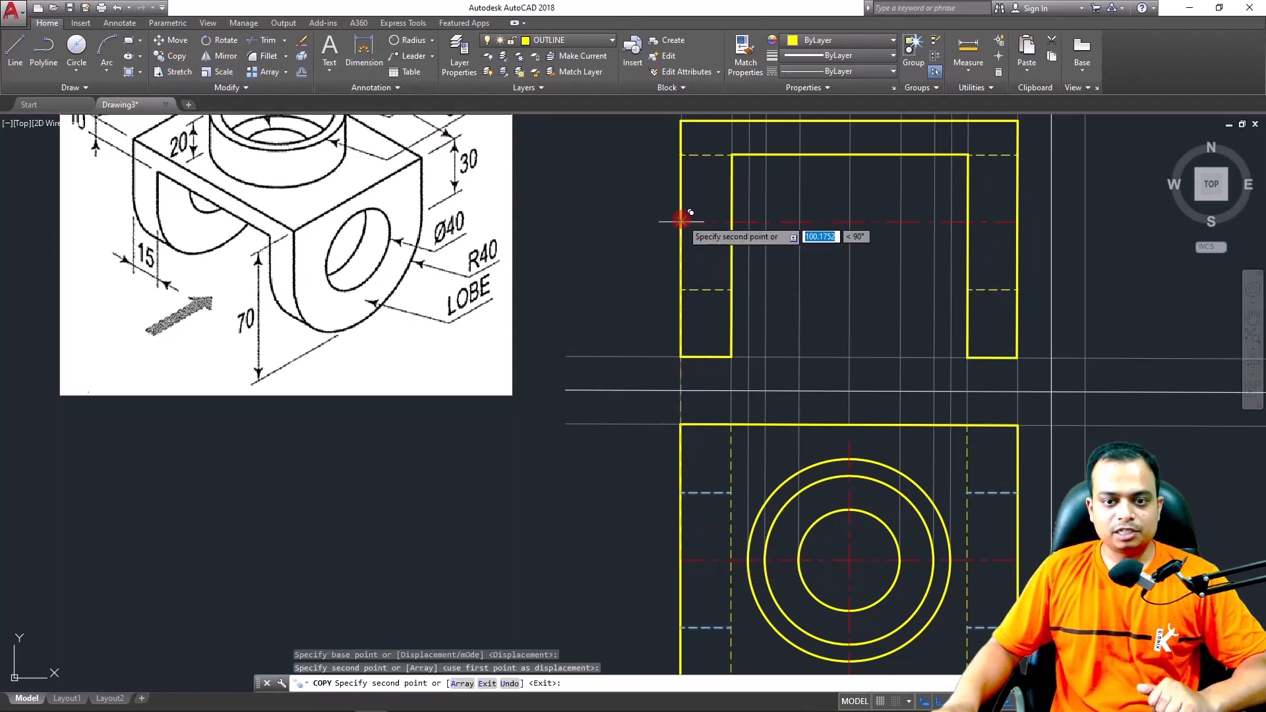
key(Escape)
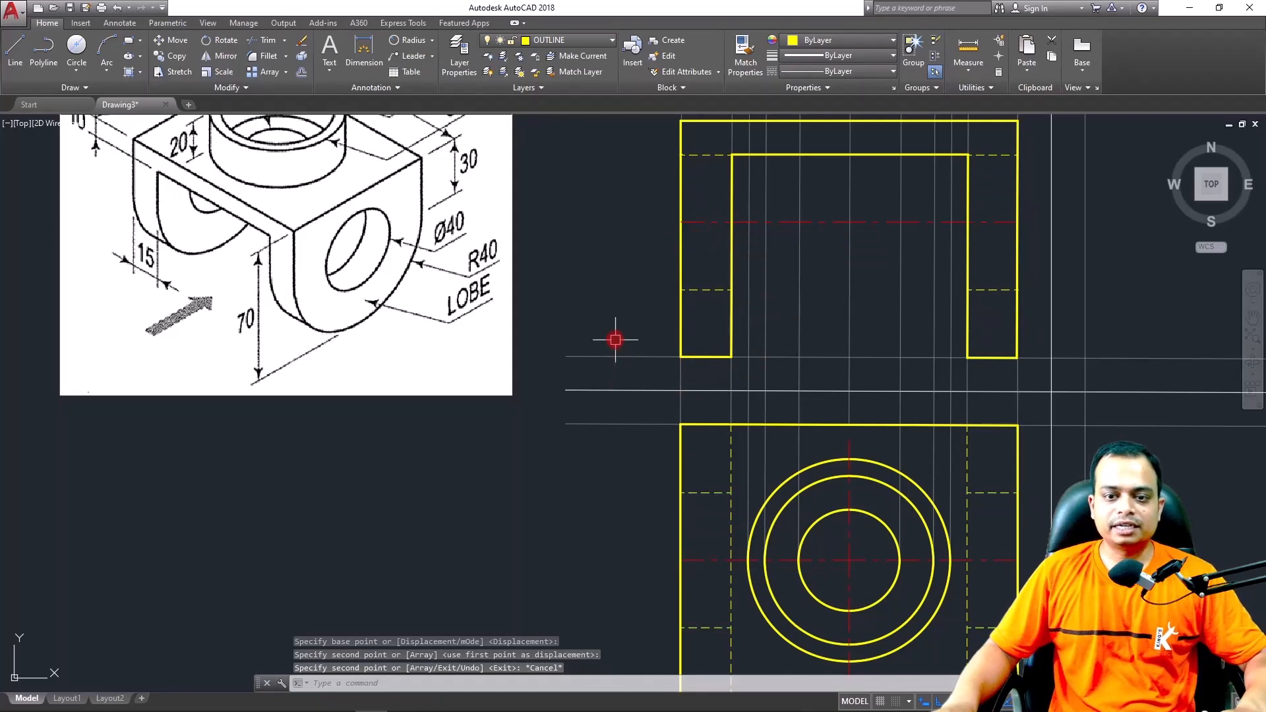
Examine the boss and its holes in the reference picture and trace the inner circle's two projection lines into the front view
middle_drag(613, 338, 500, 404)
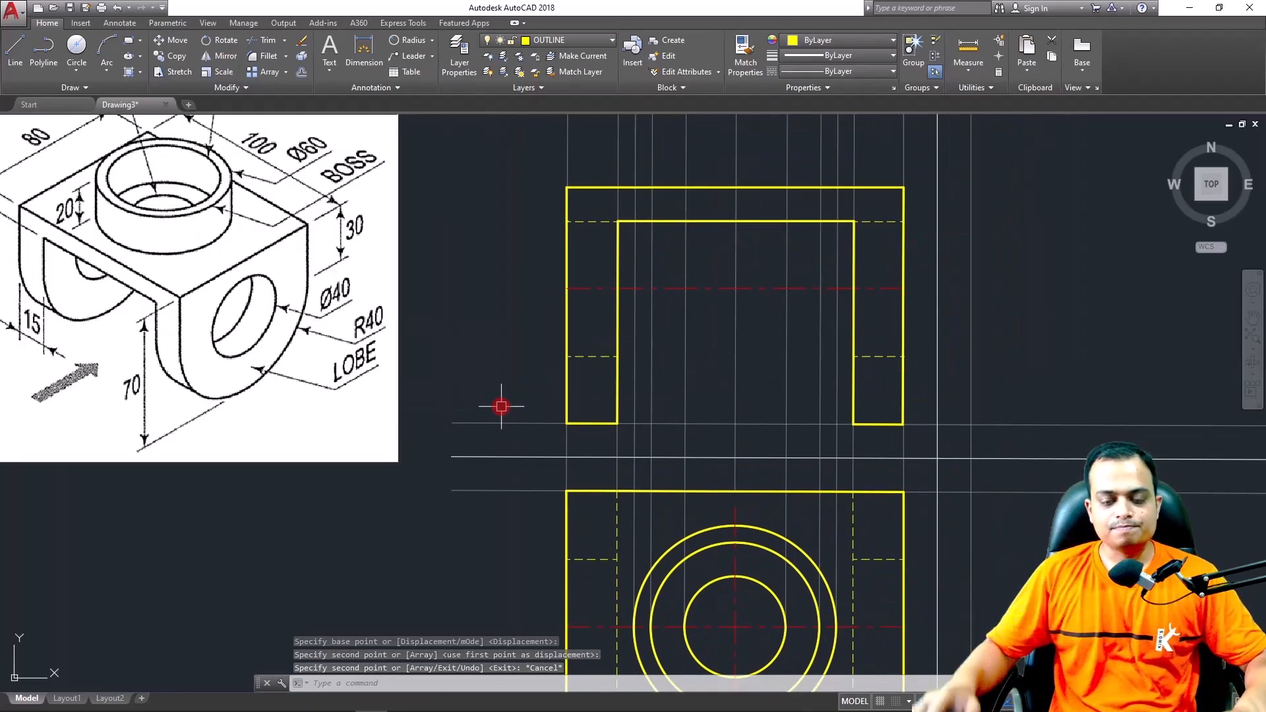
middle_drag(347, 354, 429, 356)
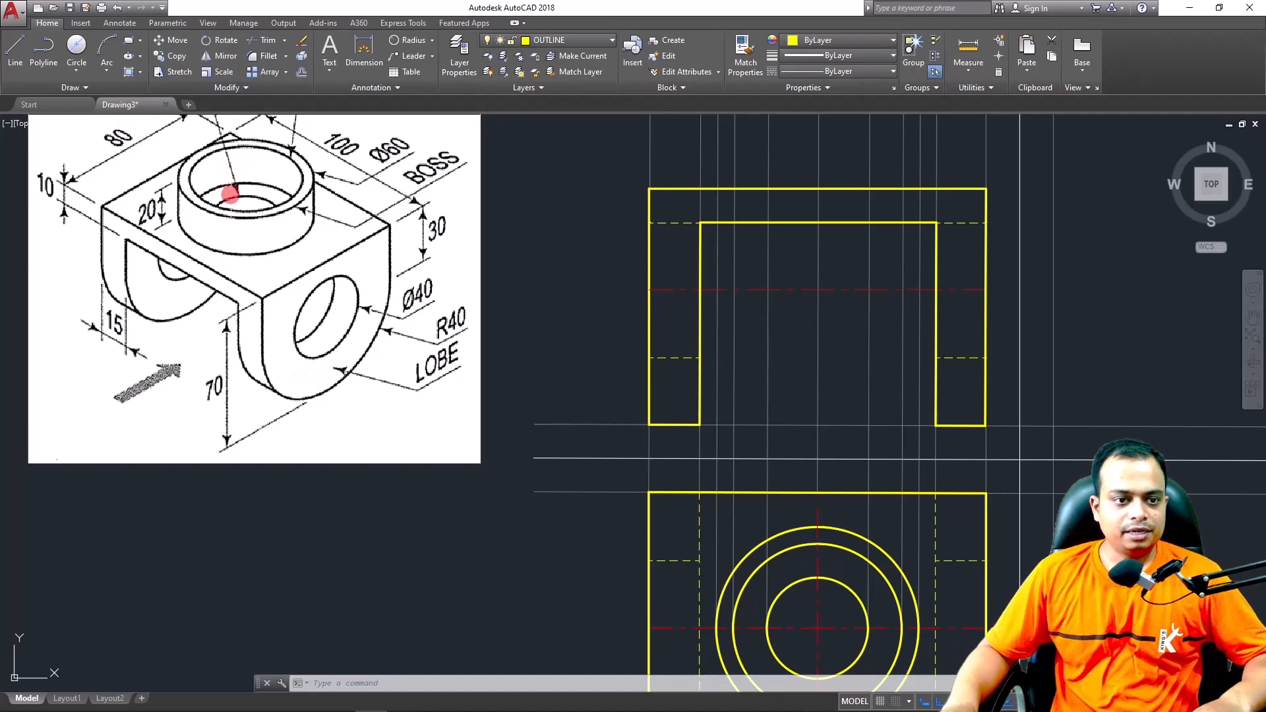
scroll(229, 194, up, 4)
mouse_move(243, 229)
middle_down()
mouse_move(486, 245)
mouse_move(610, 228)
middle_up()
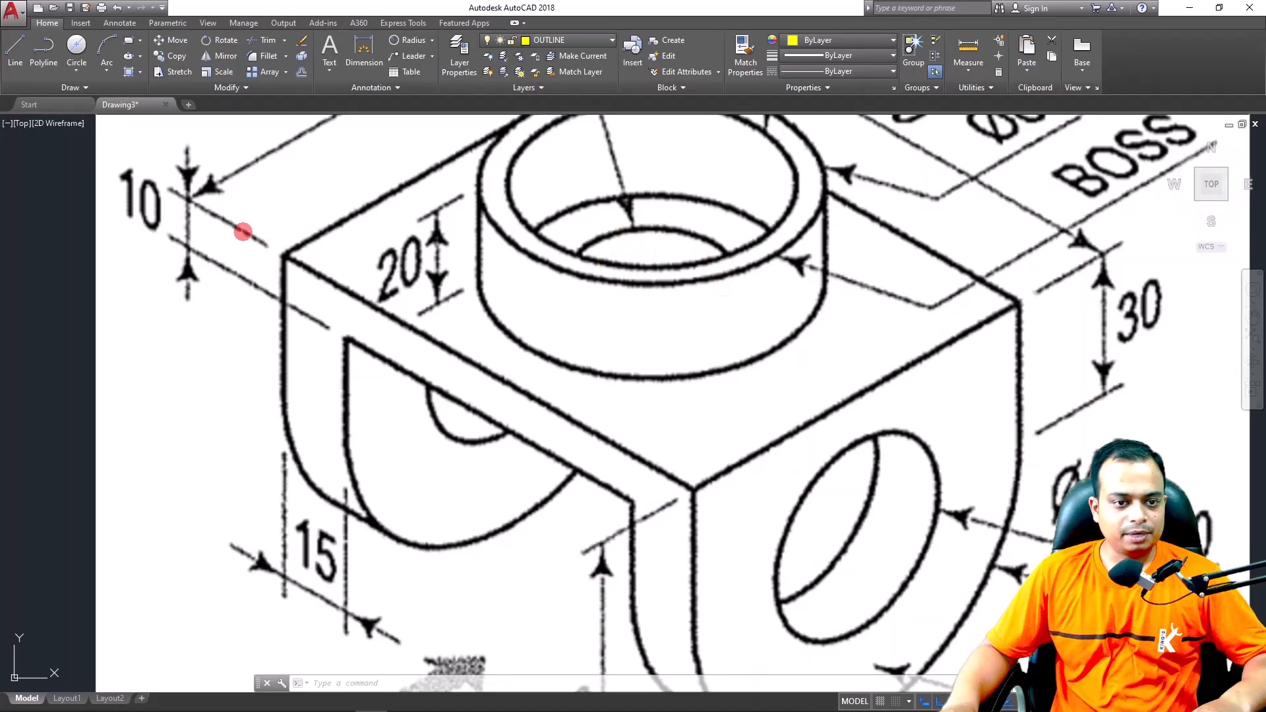
scroll(516, 330, down, 6)
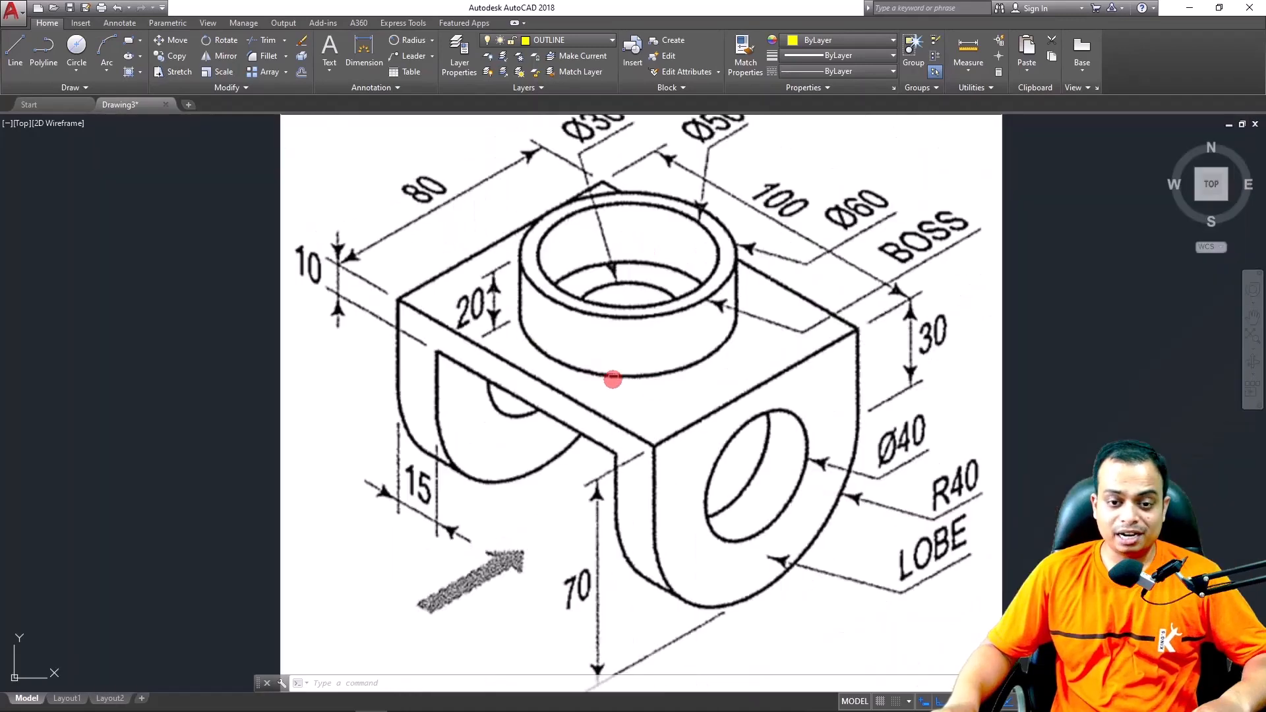
mouse_move(836, 373)
middle_down()
mouse_move(514, 333)
mouse_move(540, 215)
middle_up()
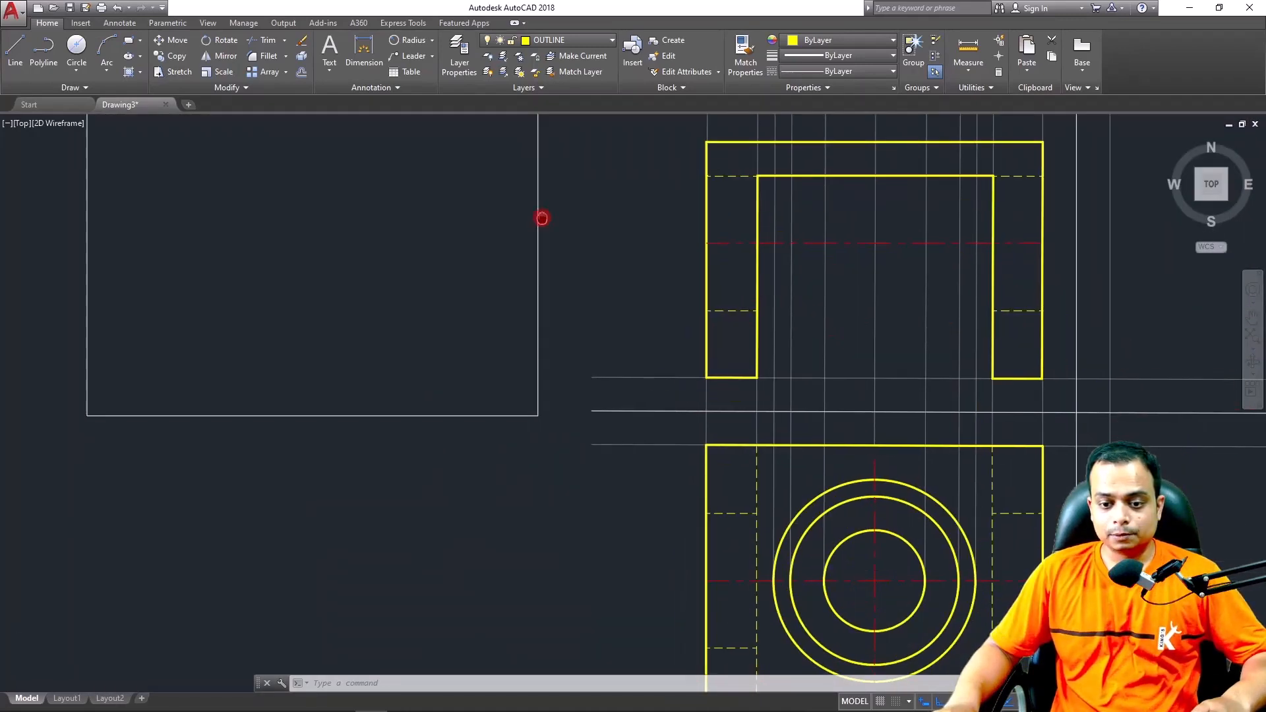
click(824, 532)
click(925, 531)
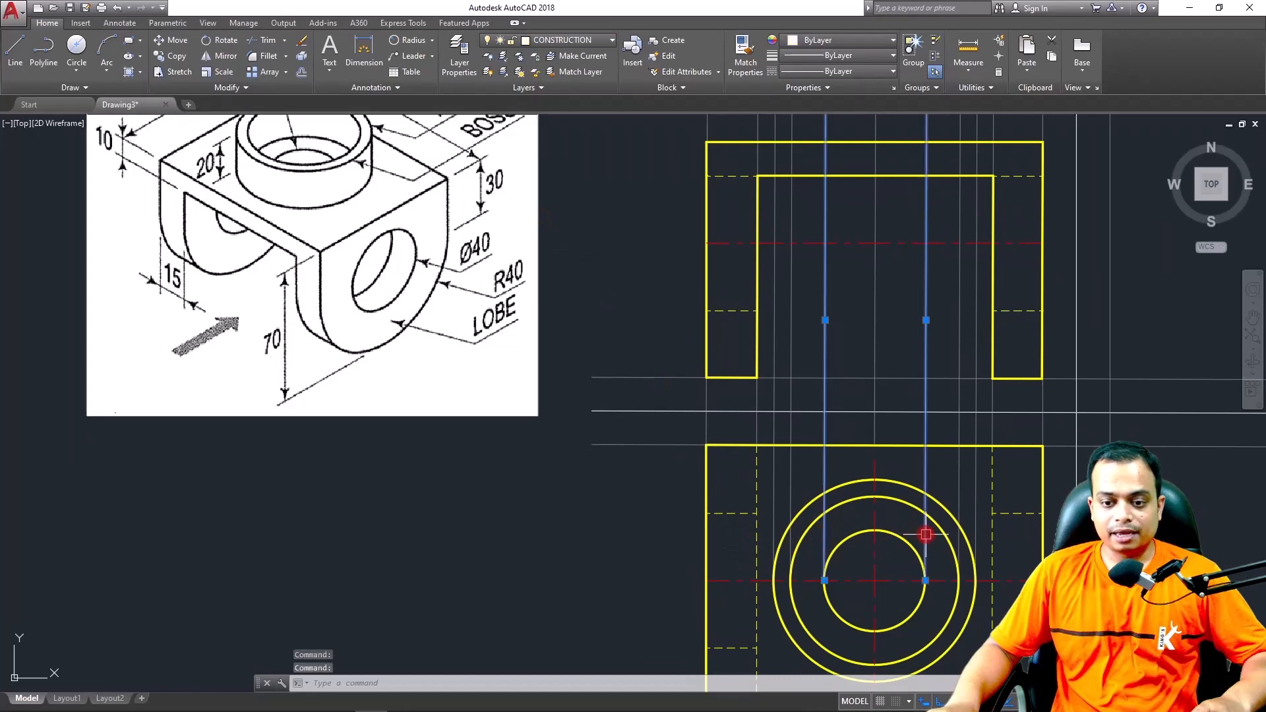
click(829, 147)
middle_drag(854, 183, 639, 311)
scroll(640, 311, up, 3)
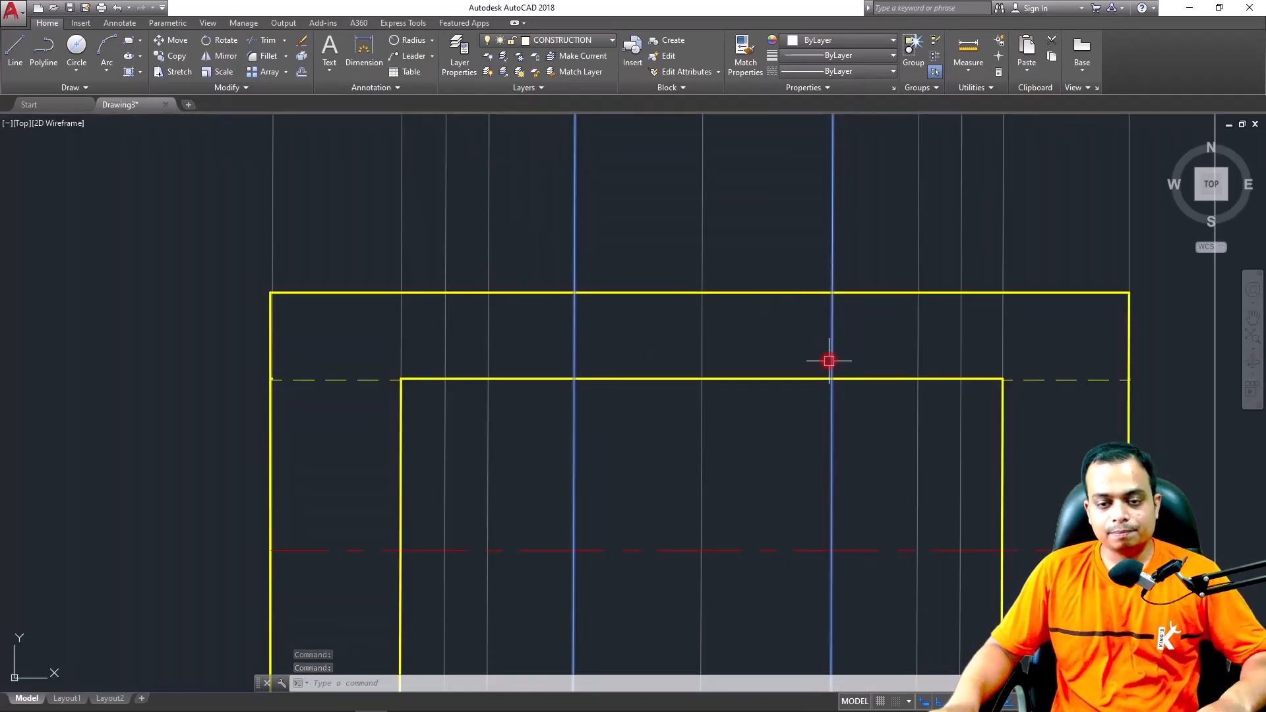
key(Escape)
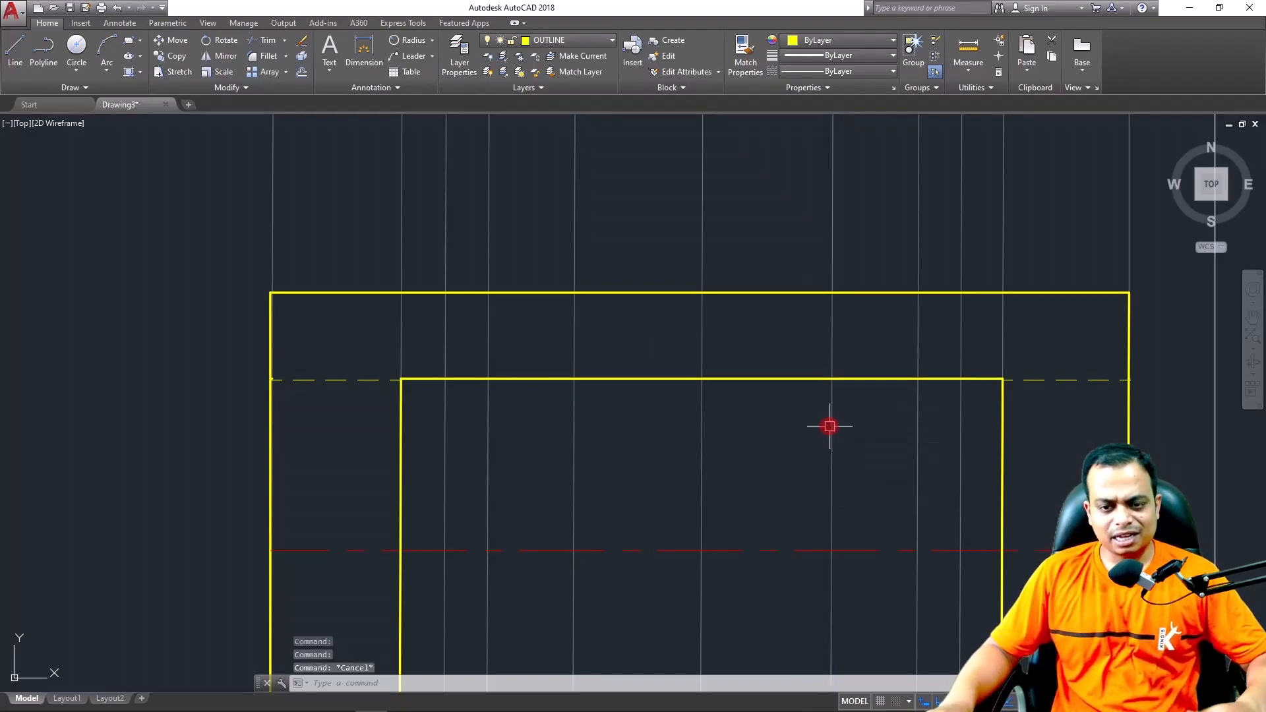
Break the inner circle's right projection line above and below the front view's top plate, leaving the segment within the plate thickness
text(BR)
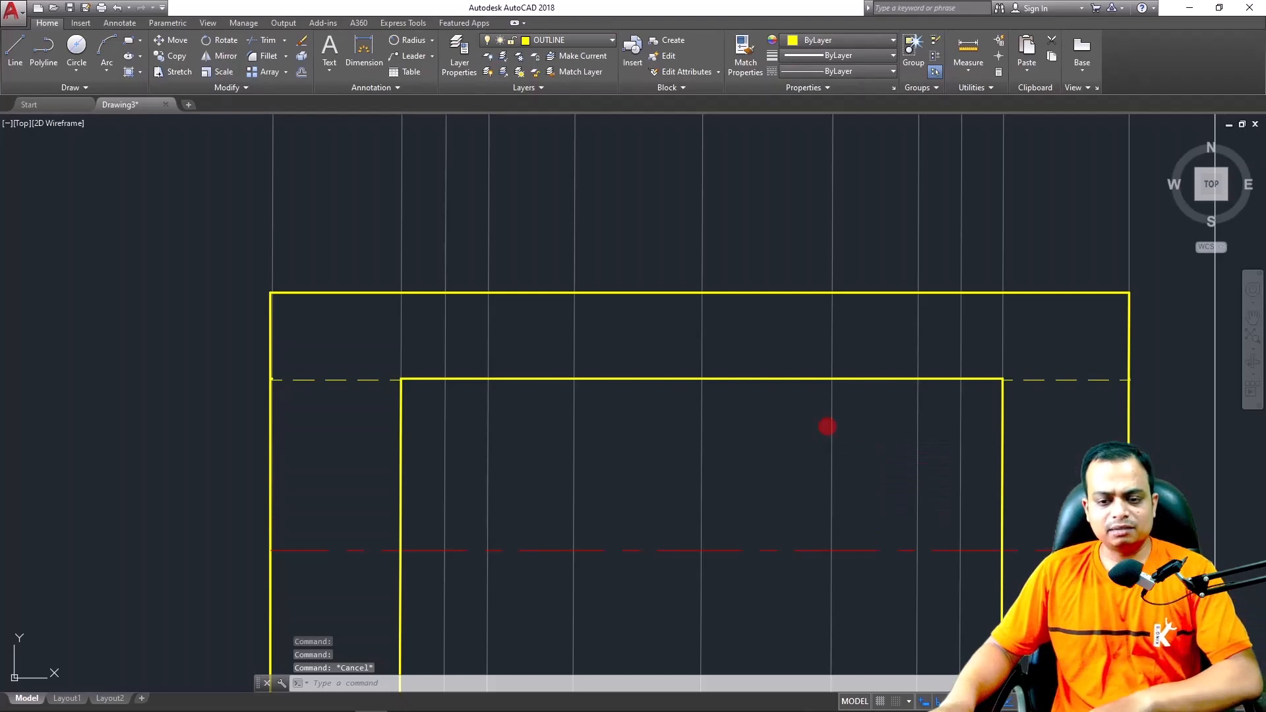
key(Return)
click(833, 251)
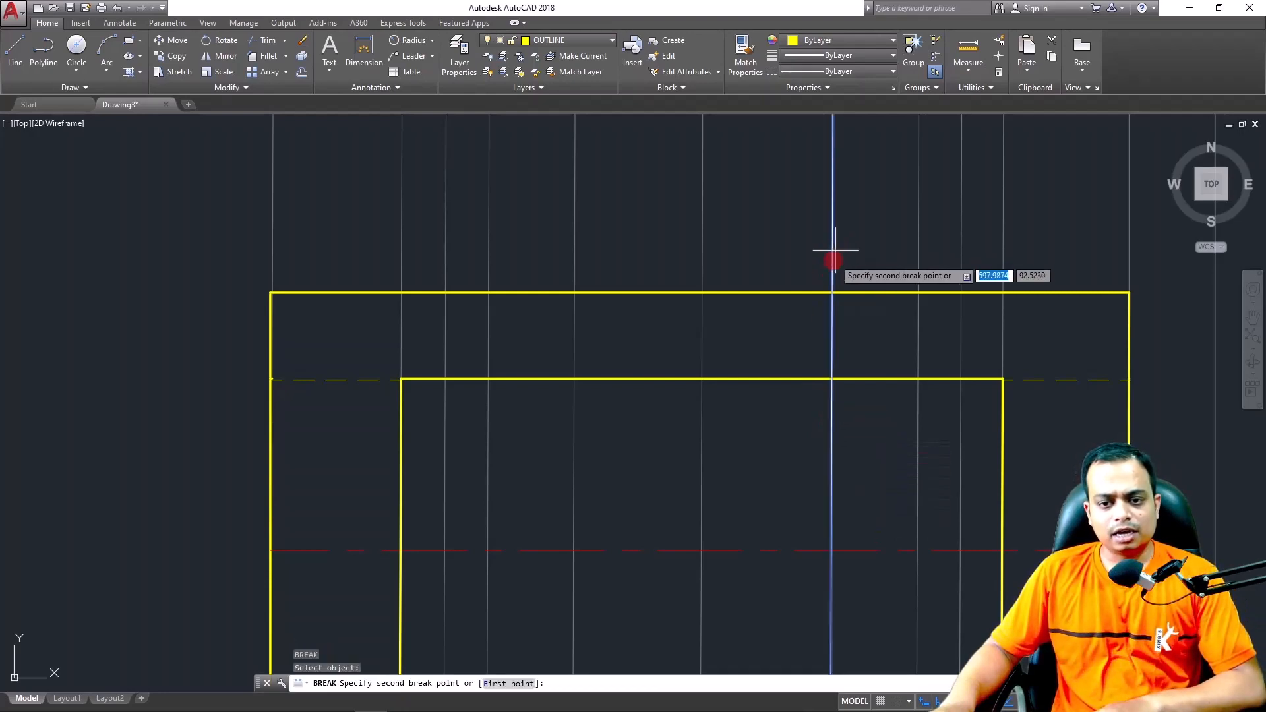
click(833, 374)
Break the inner circle's left projection line below and above the top plate, leaving only the segment within the plate thickness
key(Return)
click(578, 435)
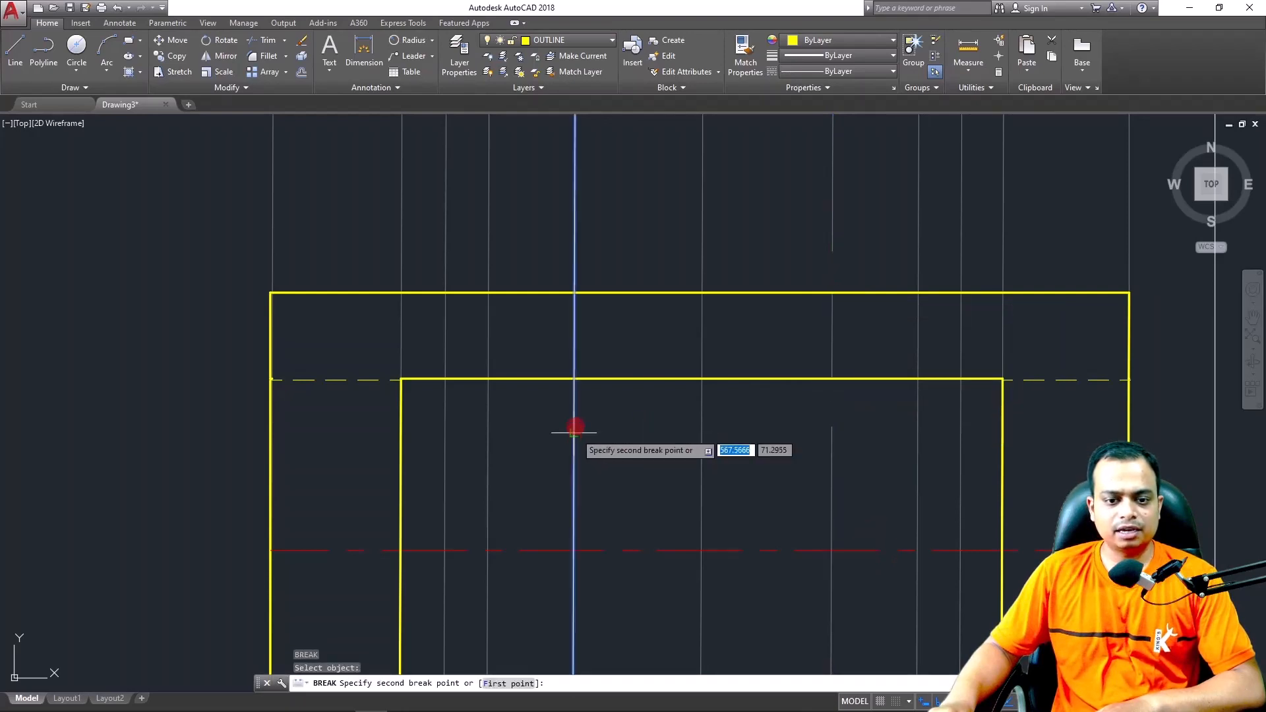
click(577, 376)
key(Return)
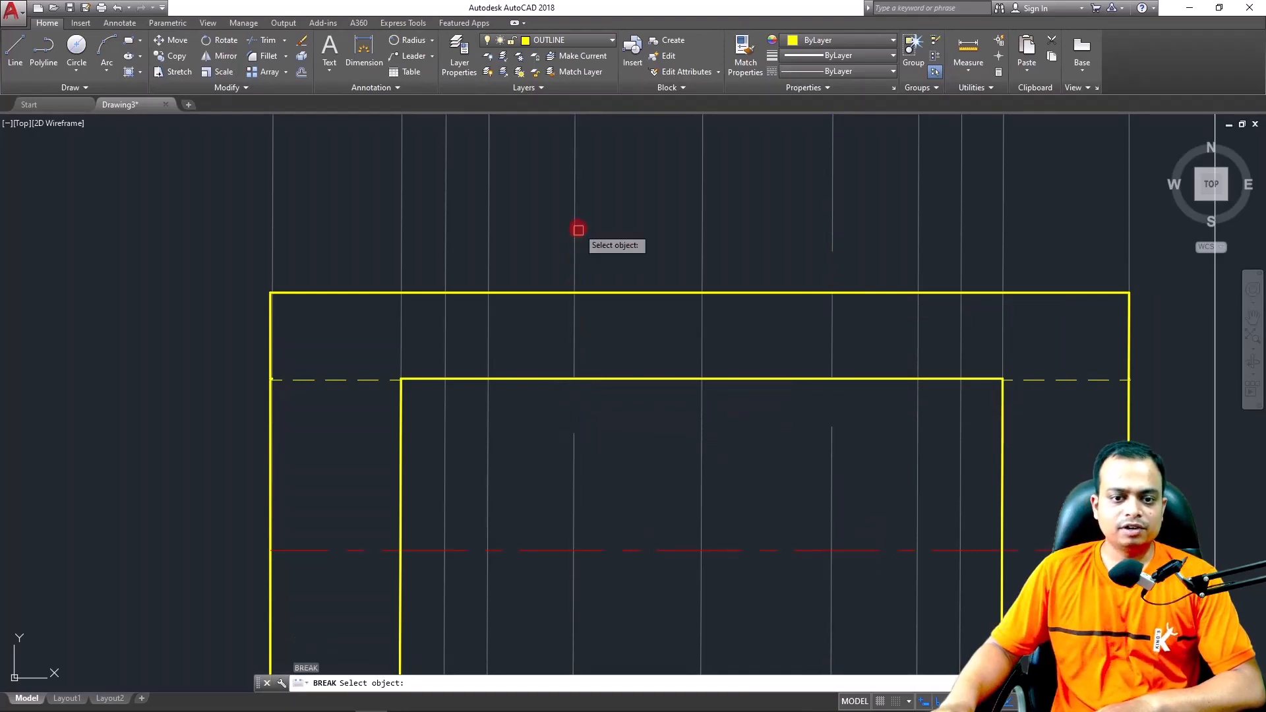
click(575, 237)
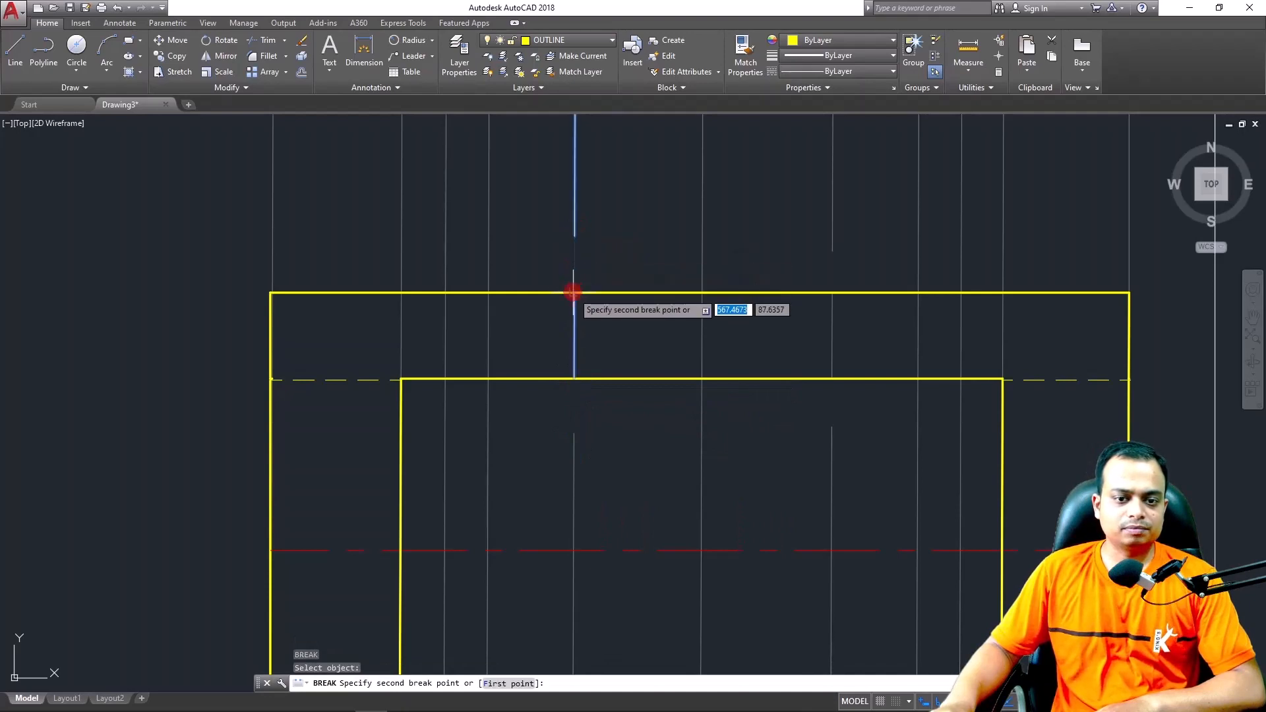
click(573, 292)
key(Return)
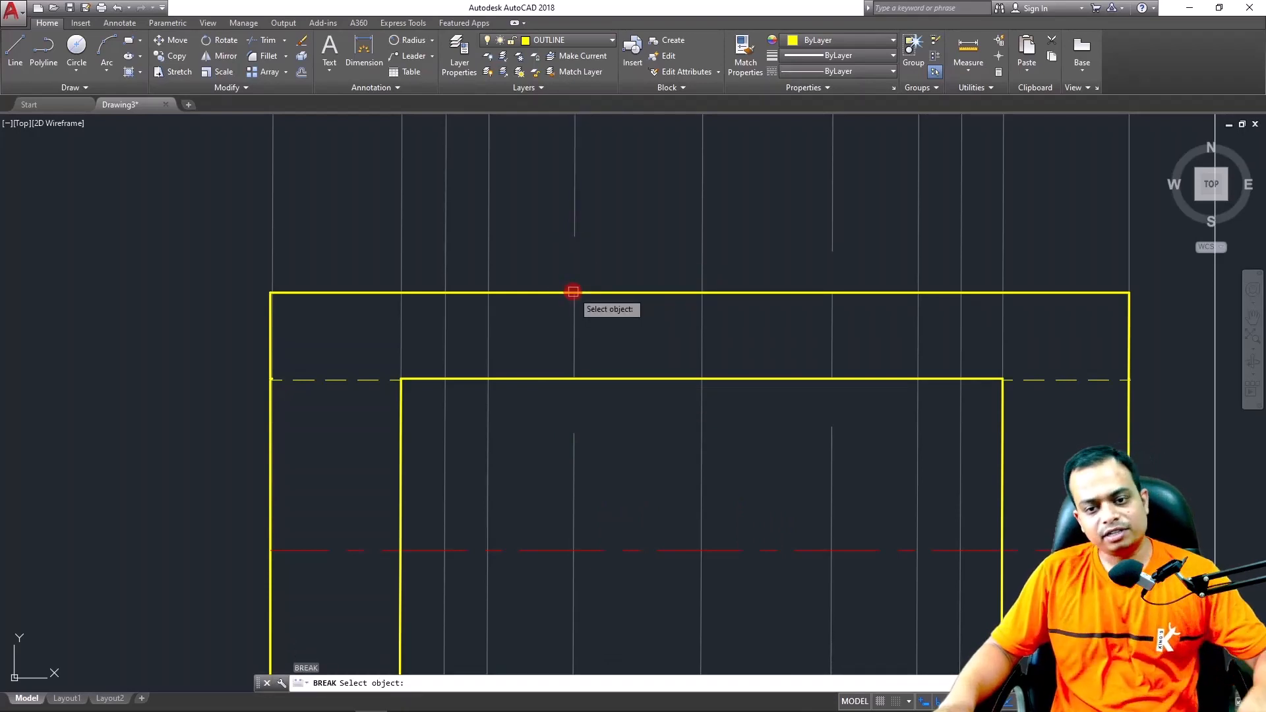
key(Escape)
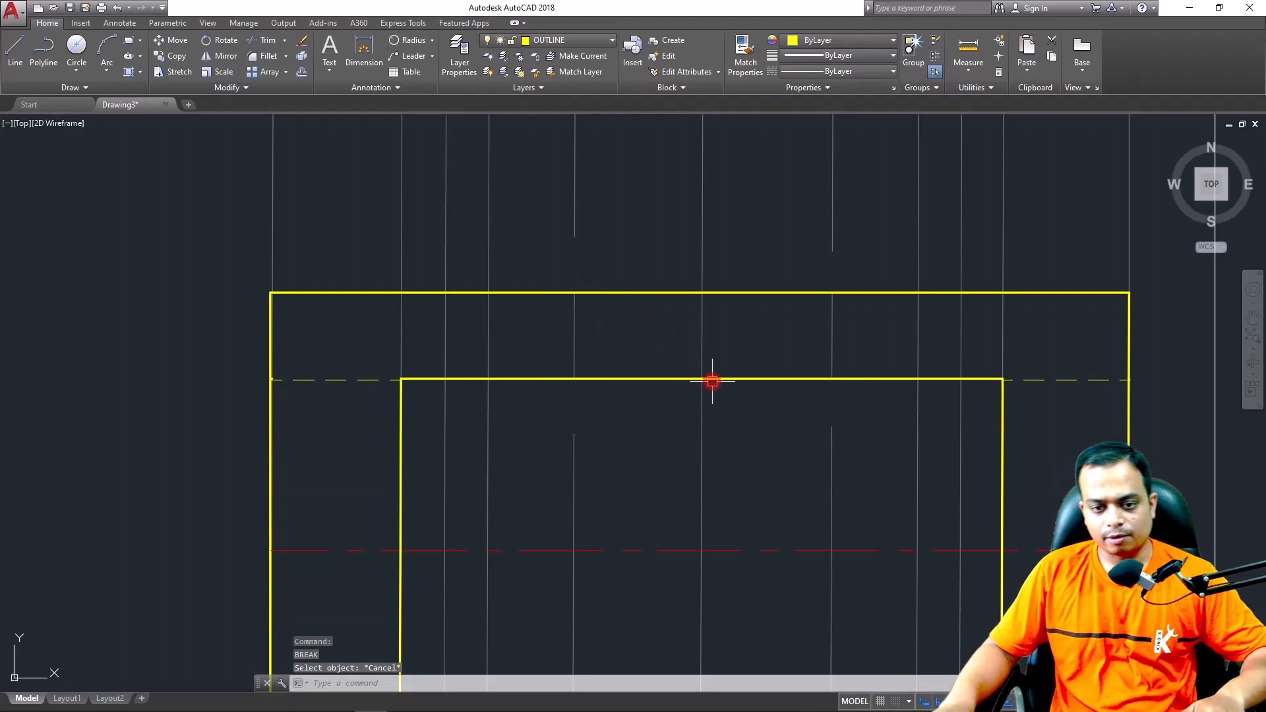
Match the hidden-line properties of the front view's upper left dashed line onto the two vertical hole segments in the top plate
click(597, 328)
key(Escape)
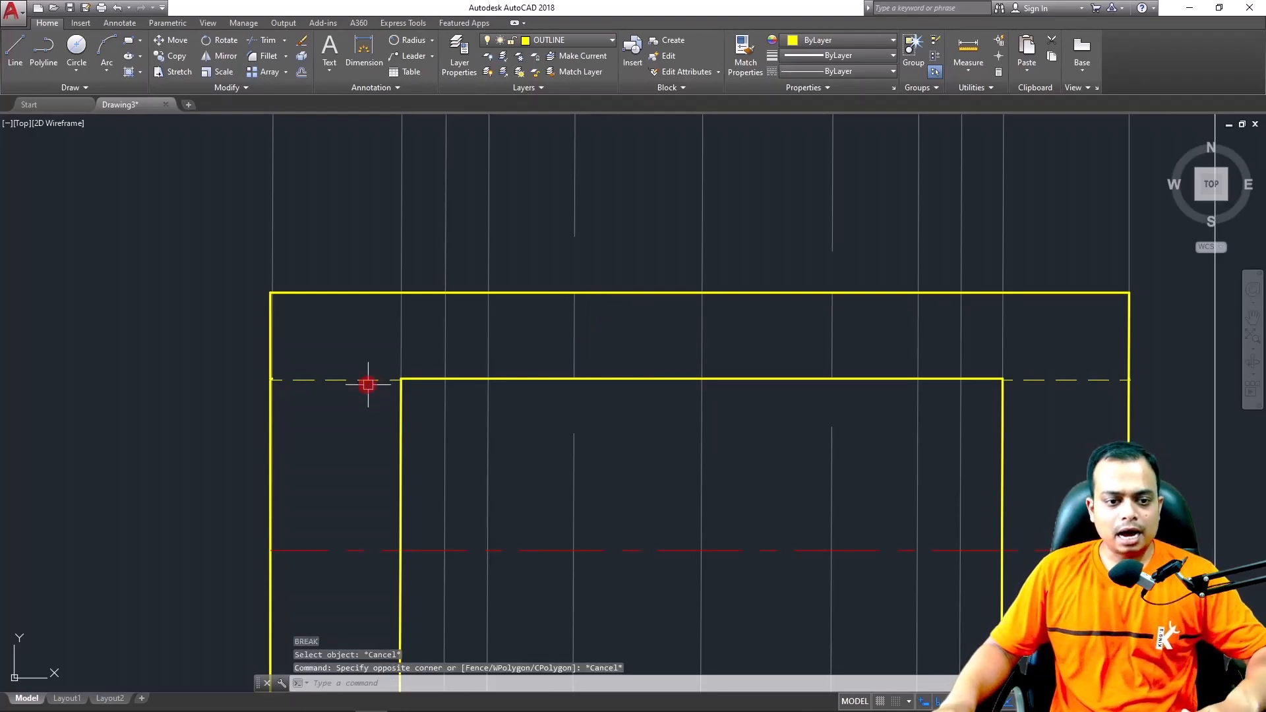
click(367, 378)
click(342, 359)
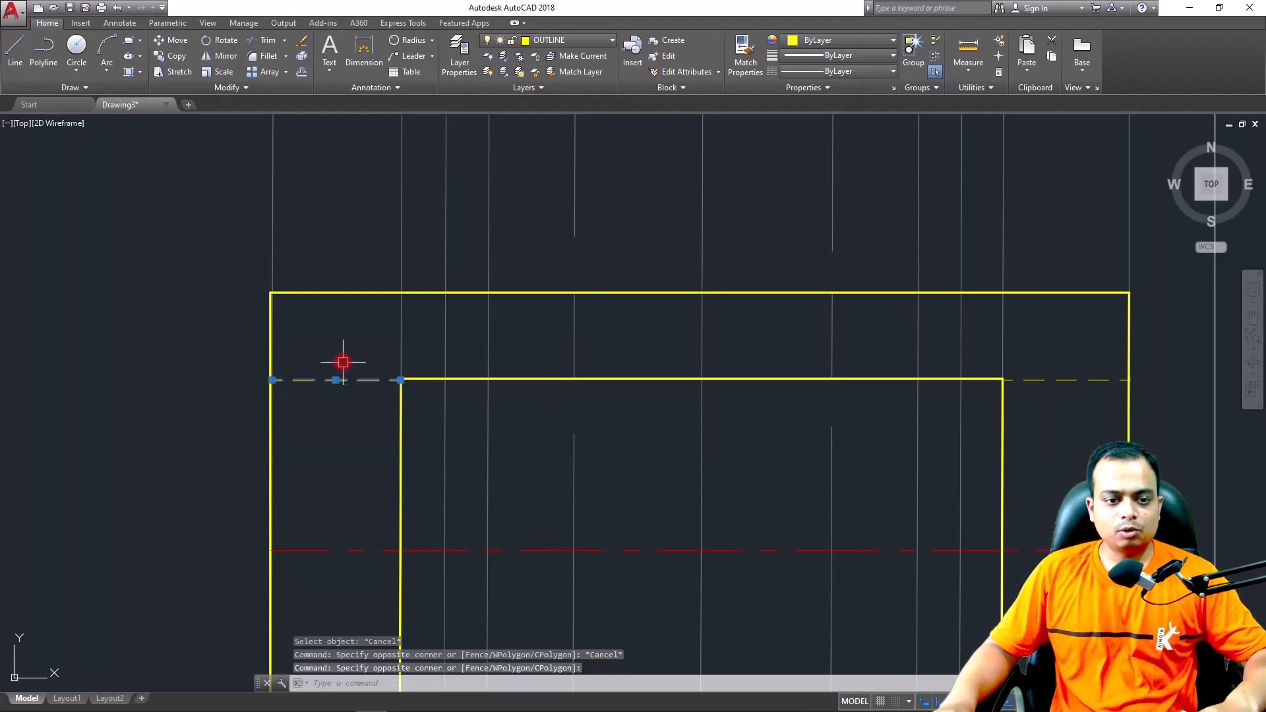
click(745, 54)
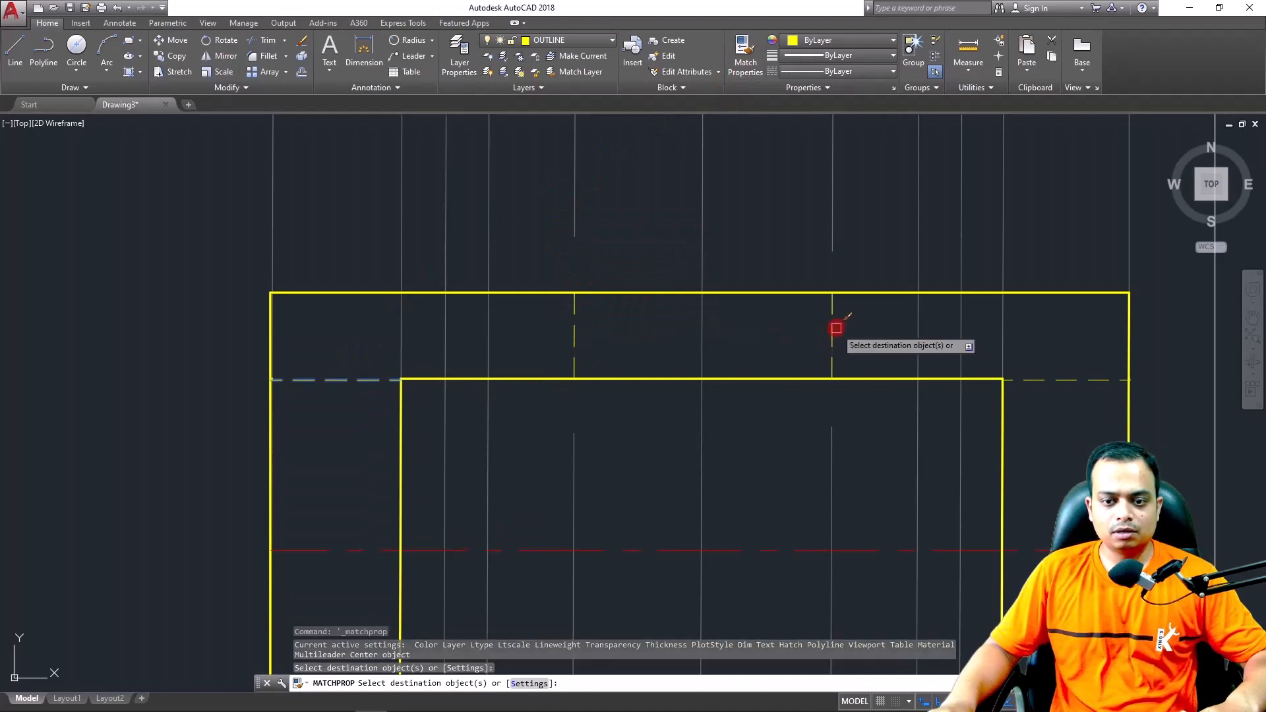
click(832, 329)
key(Escape)
Examine the boss's diameter and height in the reference picture and trace the outer circle's projection lines into the front view
scroll(857, 479, down, 3)
scroll(857, 479, down, 2)
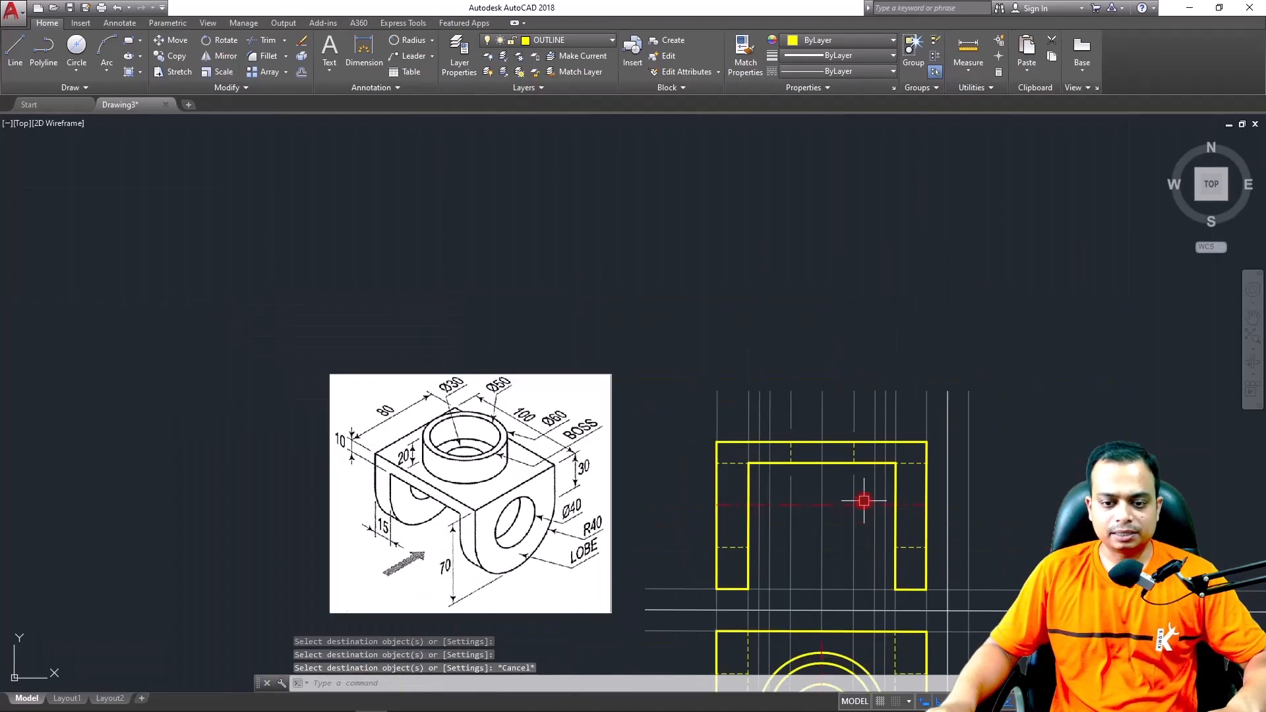
middle_drag(861, 500, 800, 396)
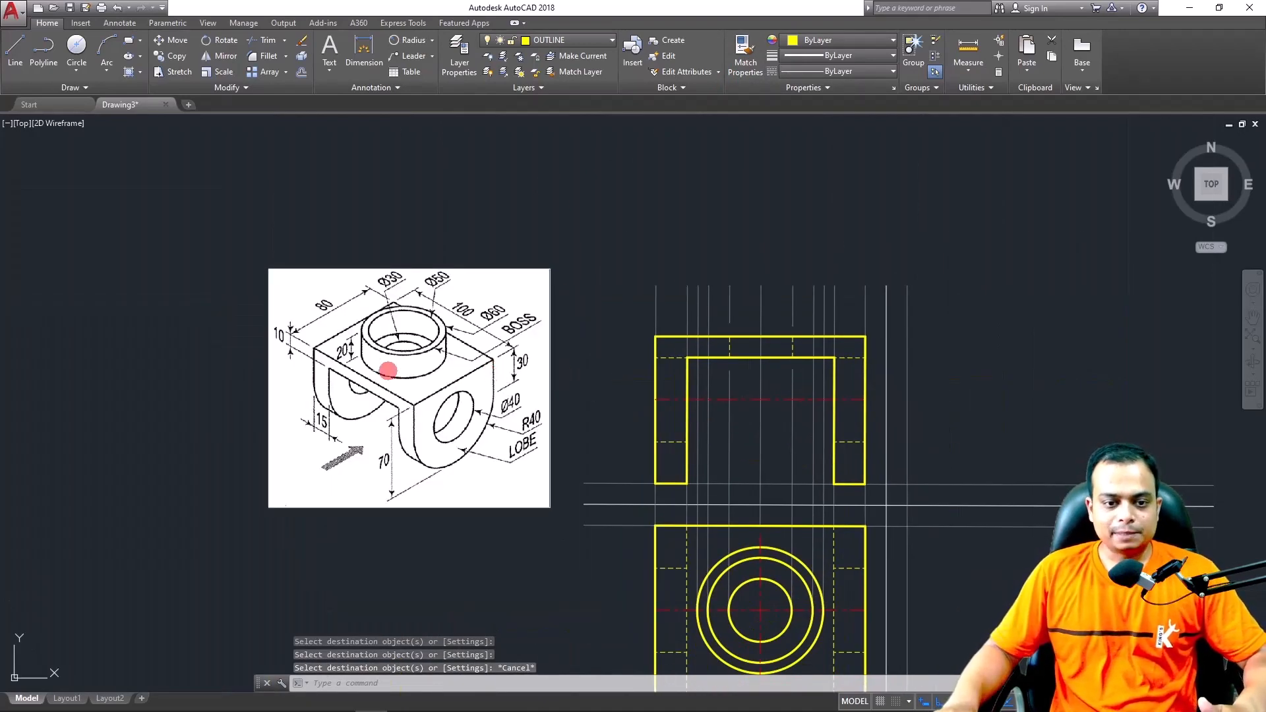
scroll(395, 356, up, 2)
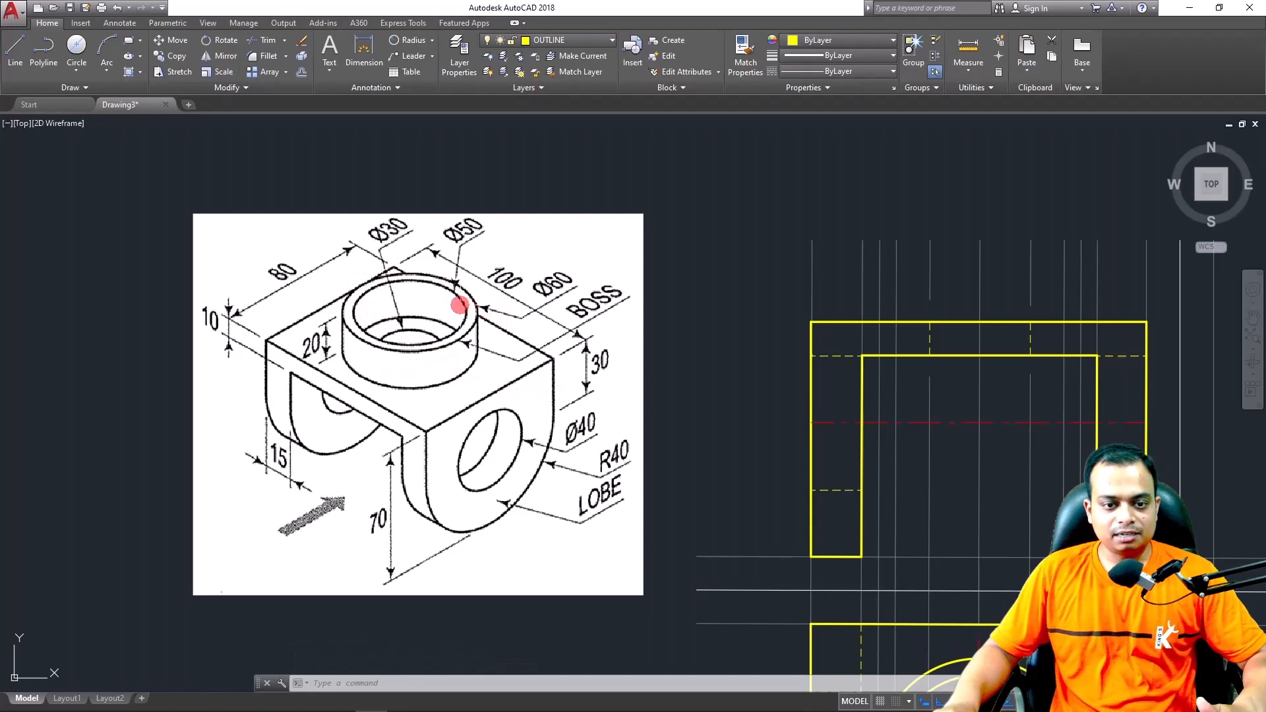
middle_drag(665, 372, 625, 283)
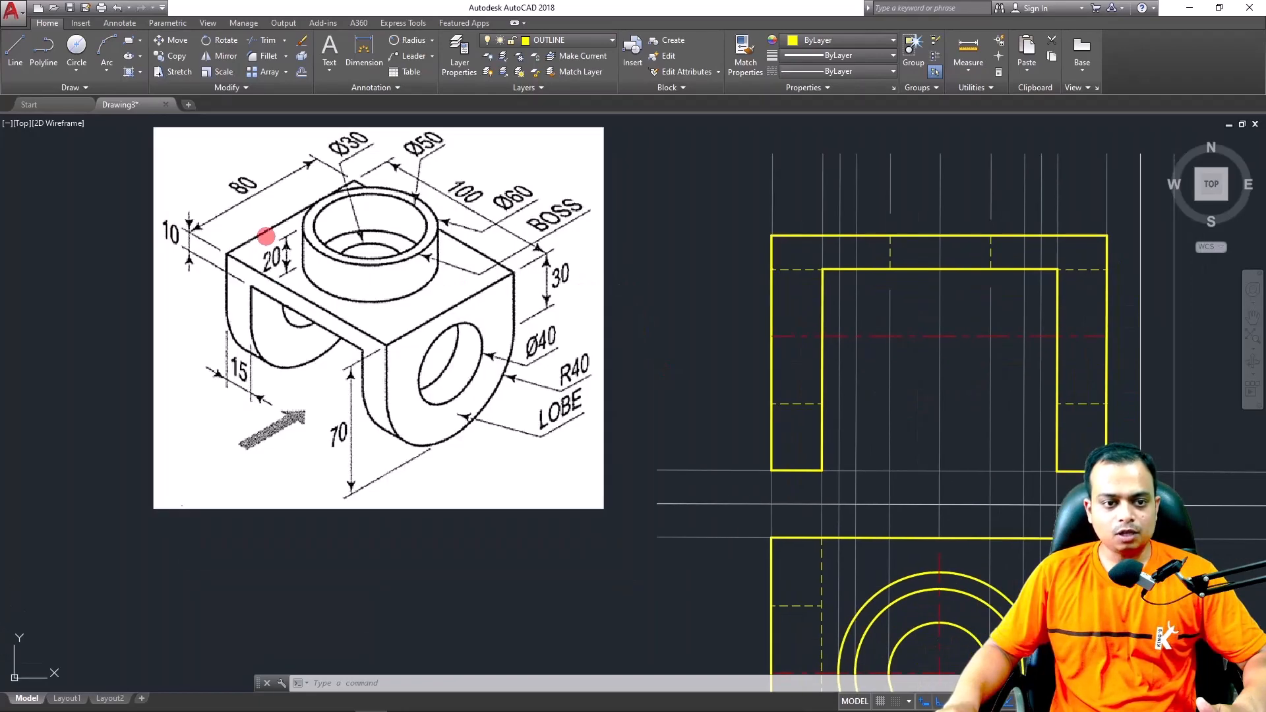
scroll(262, 239, up, 2)
middle_drag(737, 357, 440, 339)
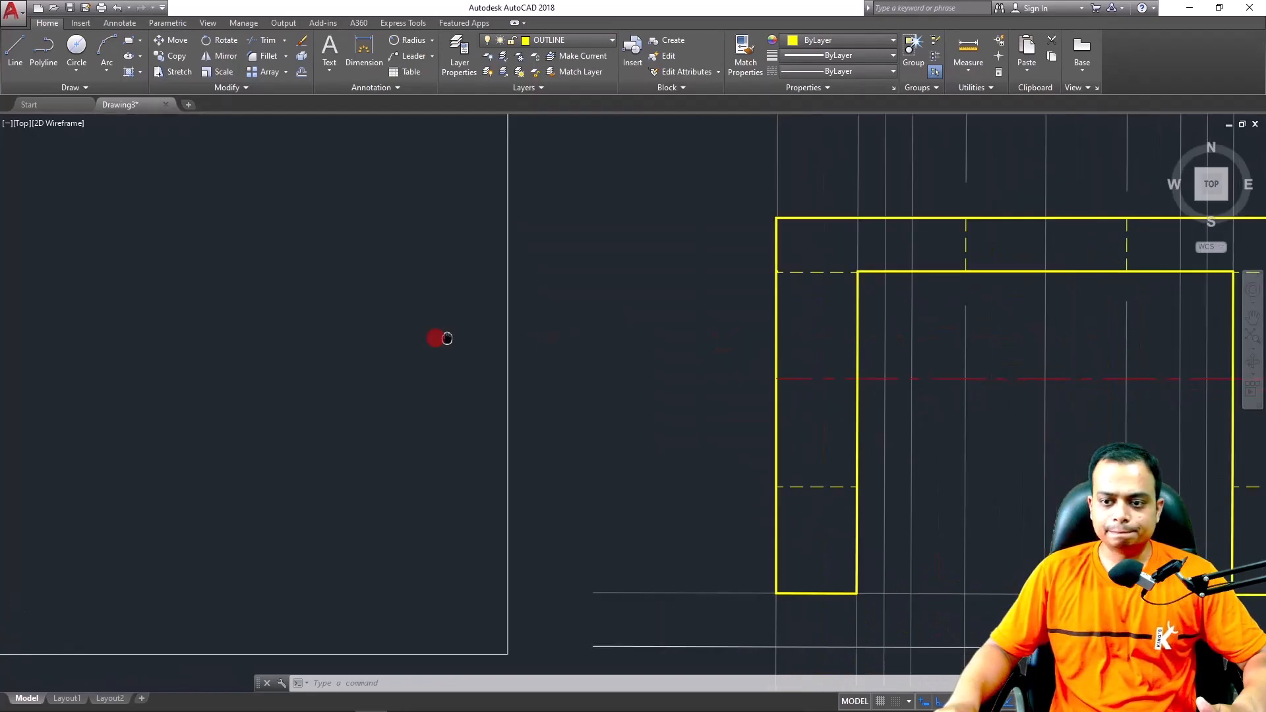
scroll(620, 389, down, 2)
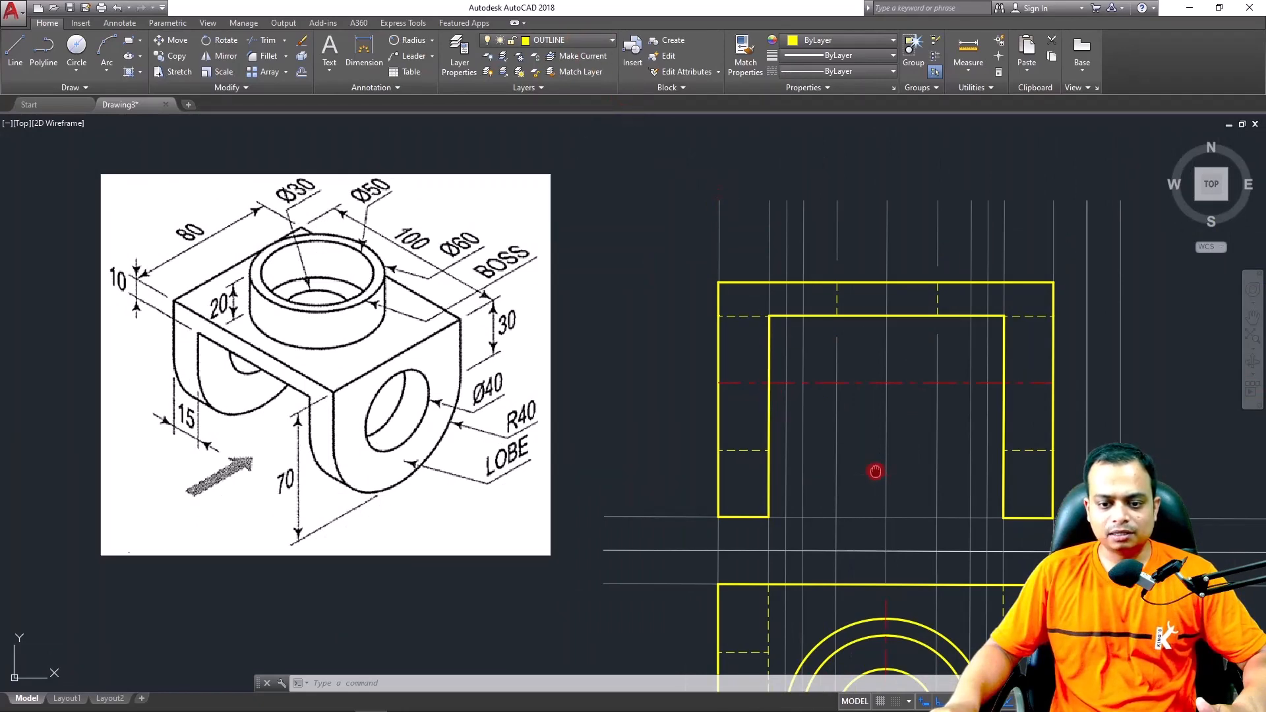
middle_drag(874, 471, 865, 369)
click(774, 529)
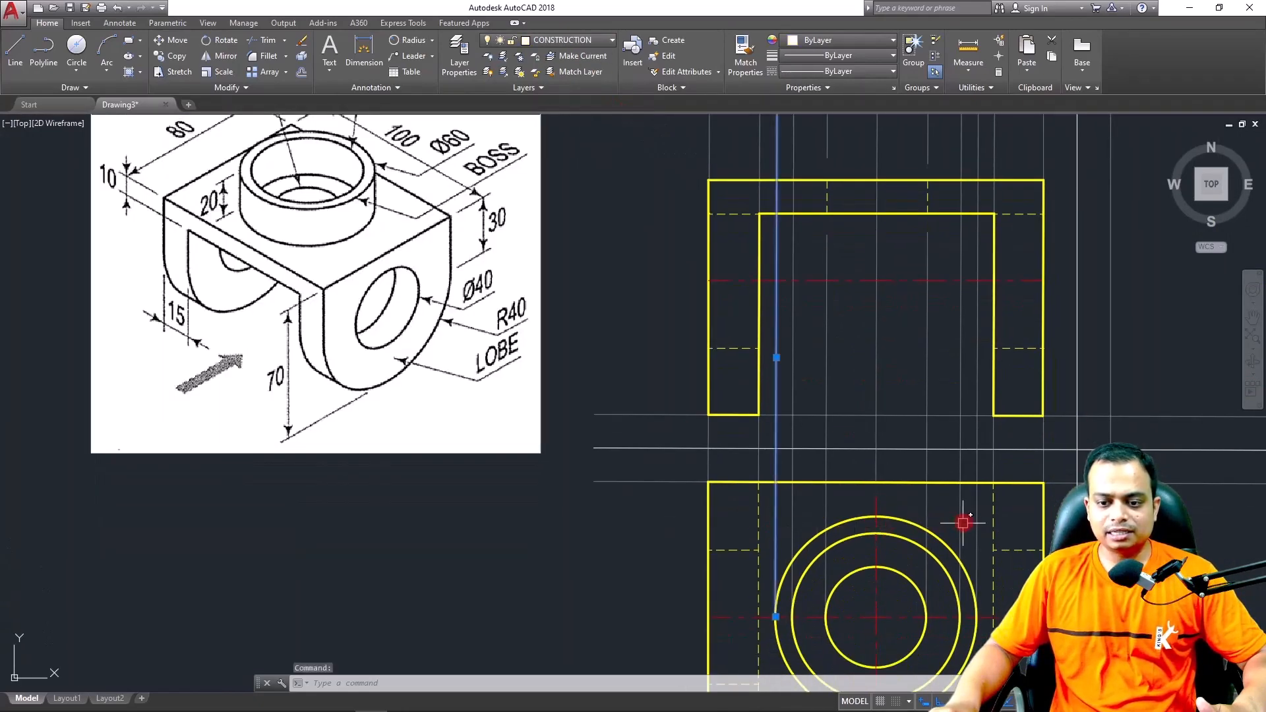
click(976, 522)
middle_drag(965, 353, 977, 452)
key(Escape)
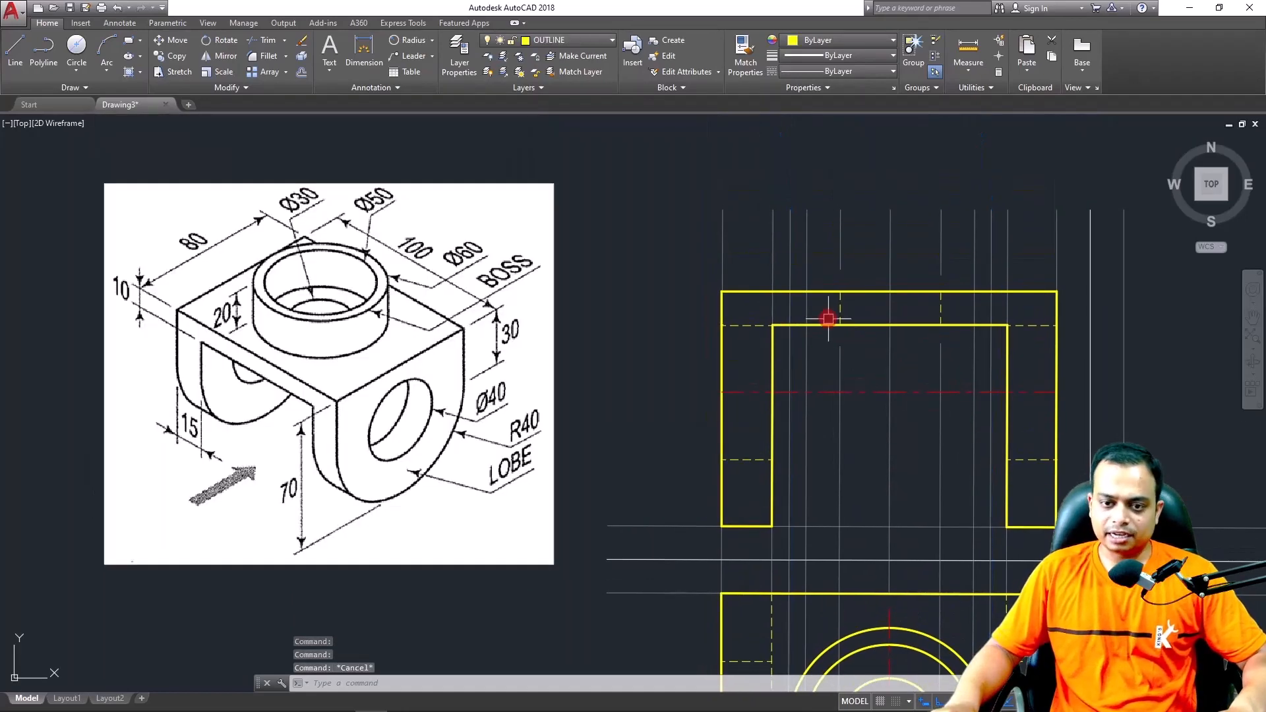
Draw the boss outline 20 mm high on top of the front view's plate, spanning between the legs' inner-face projection lines
text(L)
key(Return)
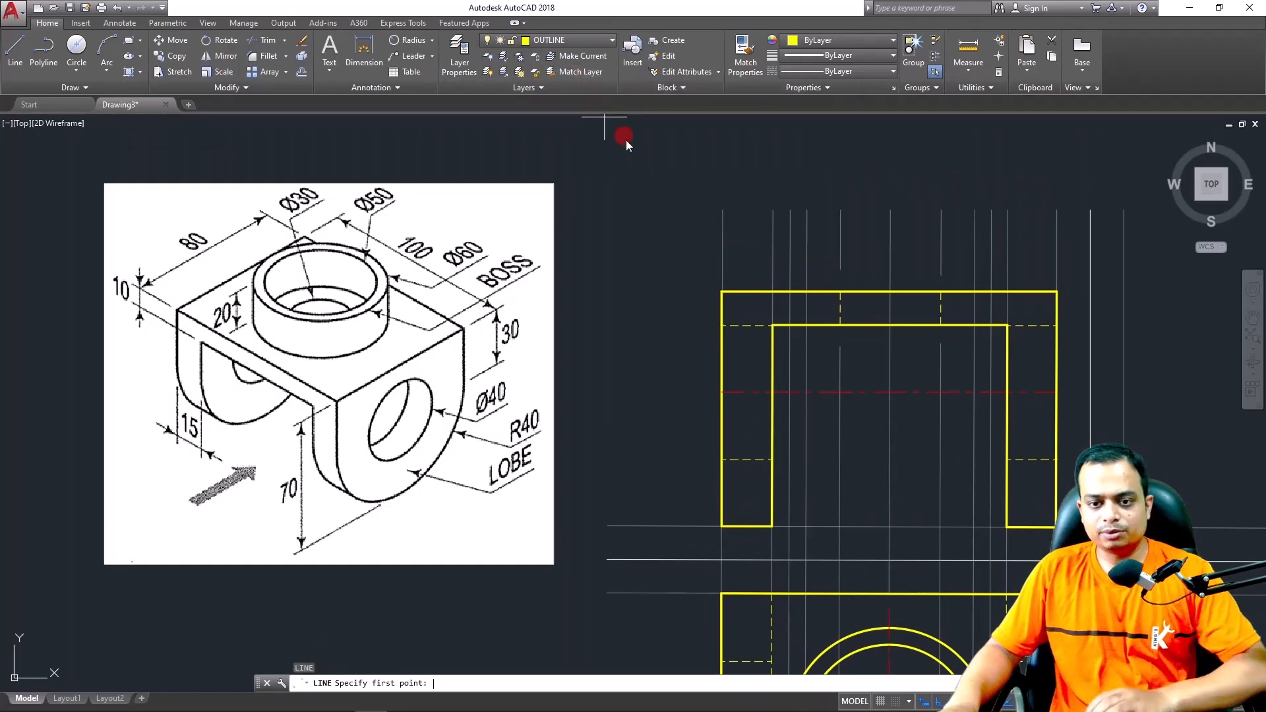
click(771, 290)
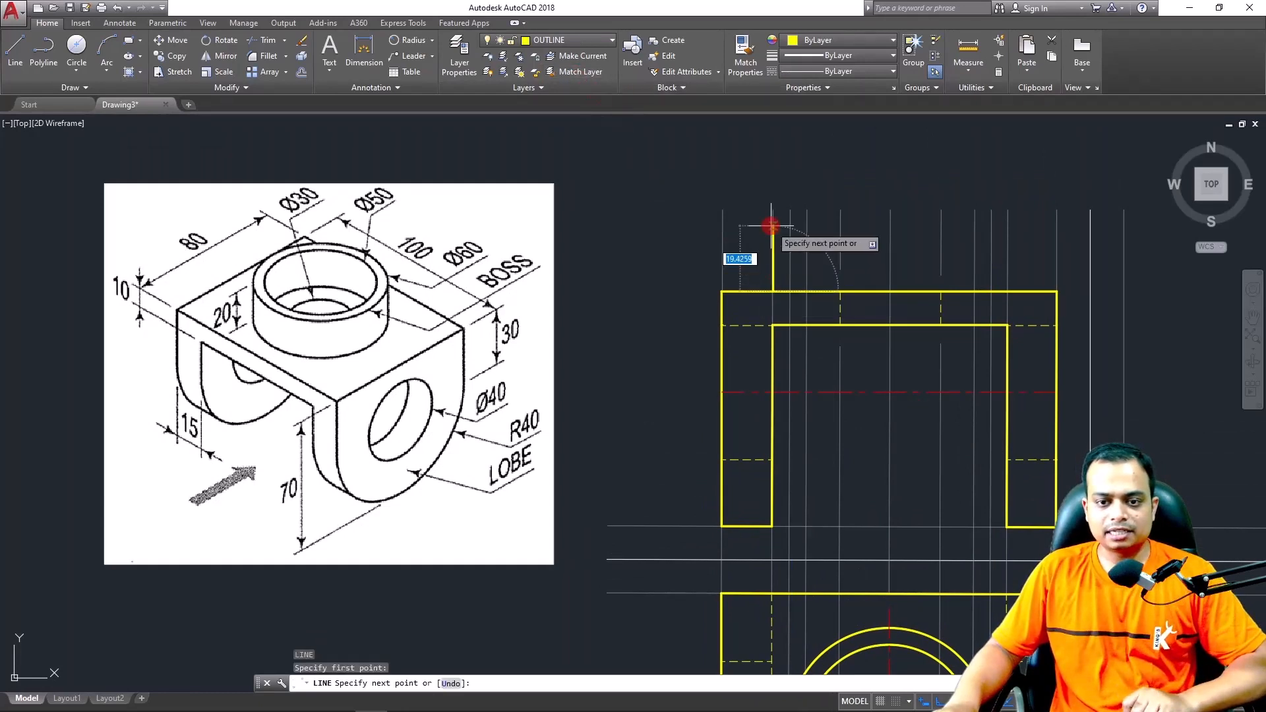
text(20)
key(Return)
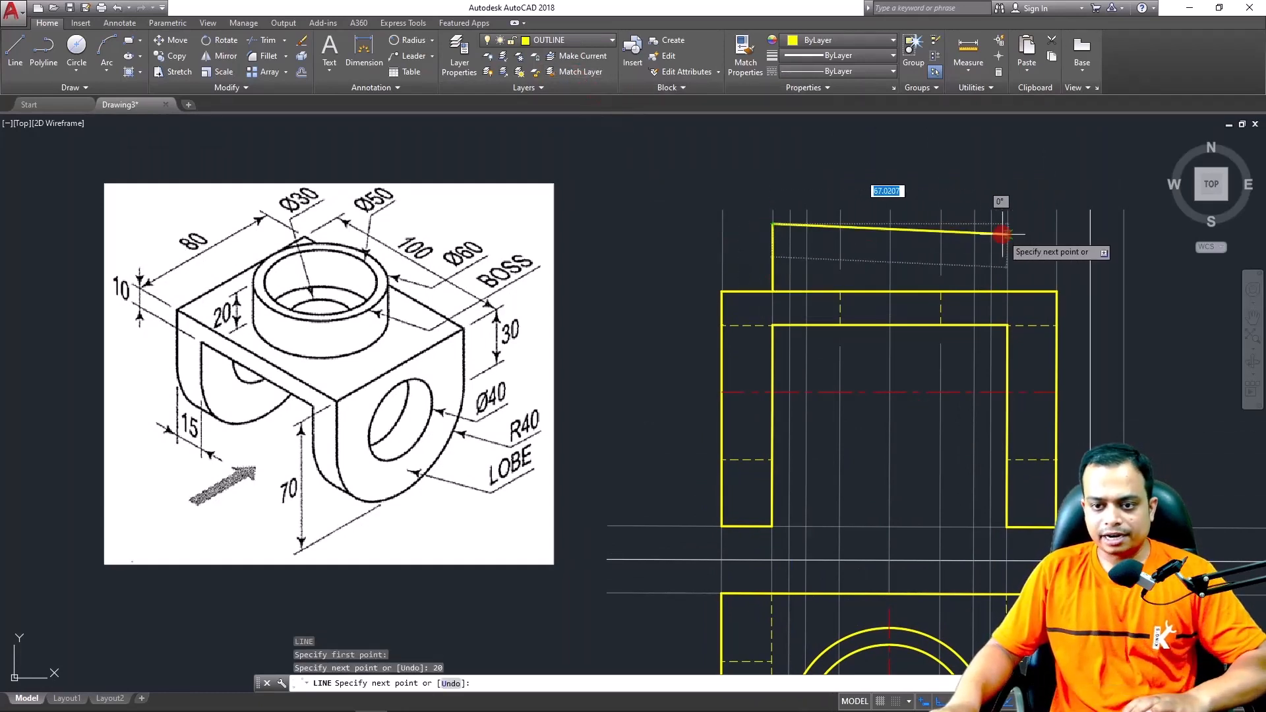
click(1007, 224)
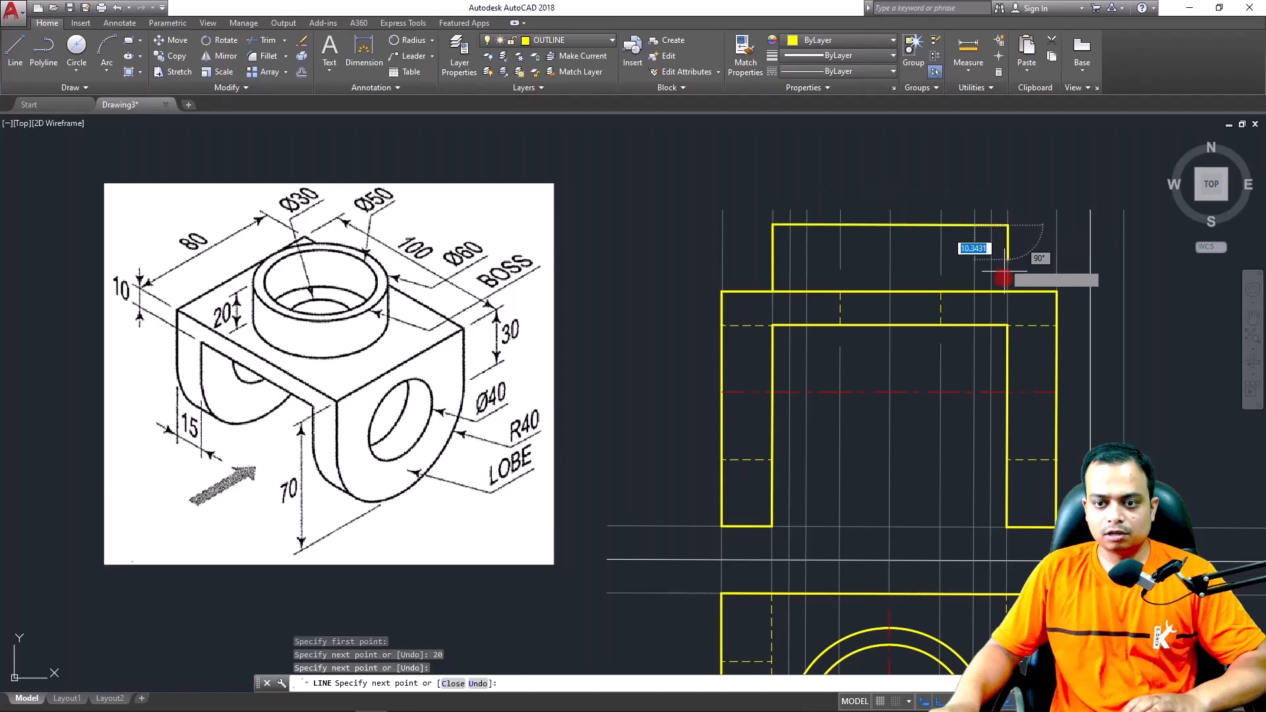
key(Escape)
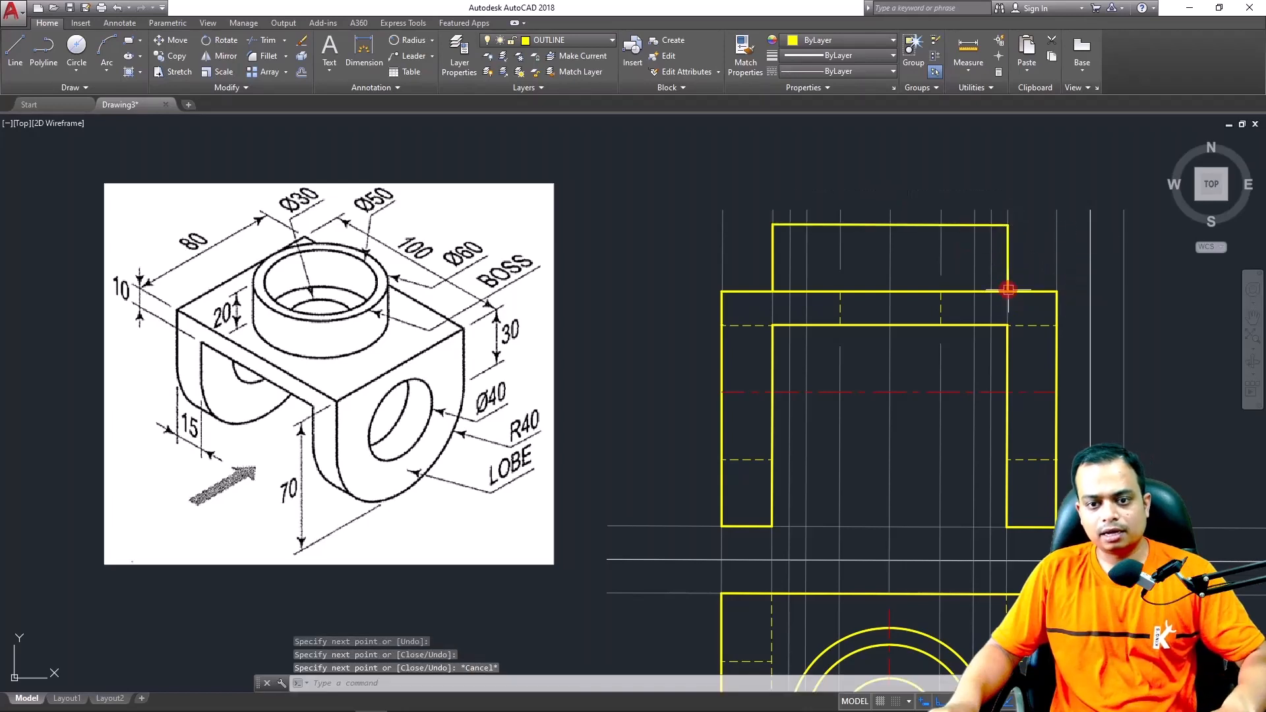
scroll(756, 243, up, 2)
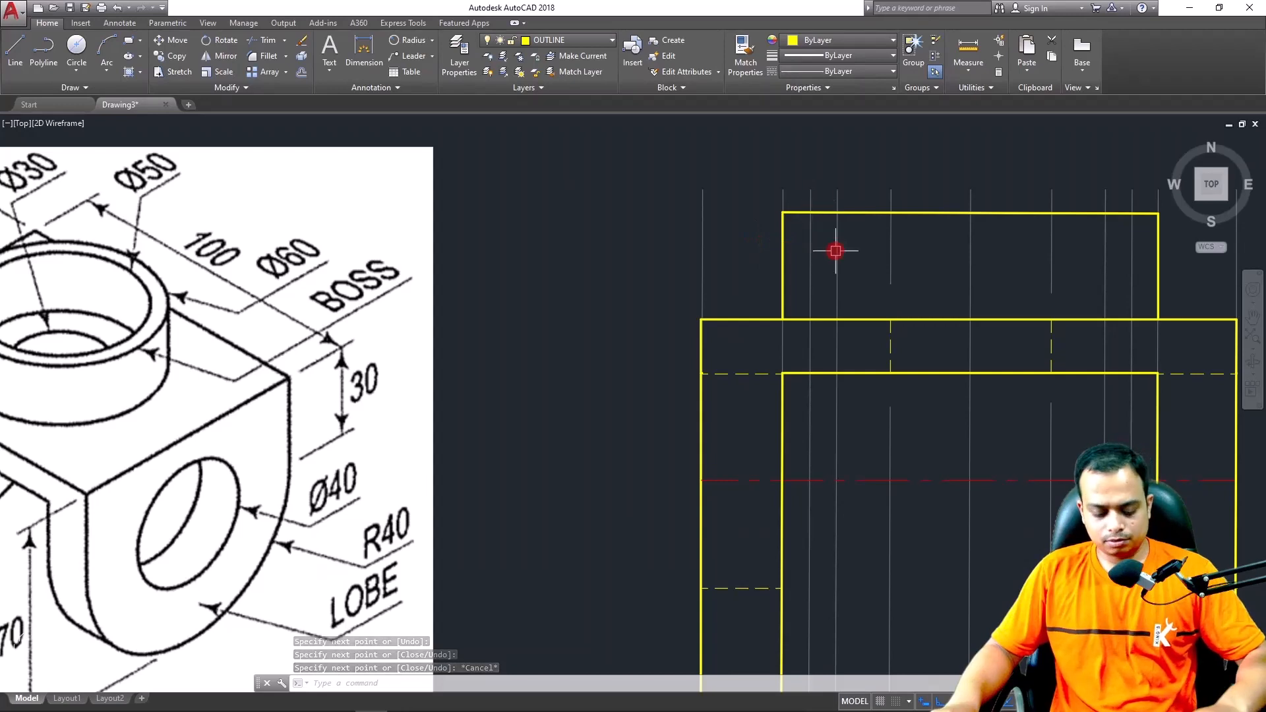
text(TR)
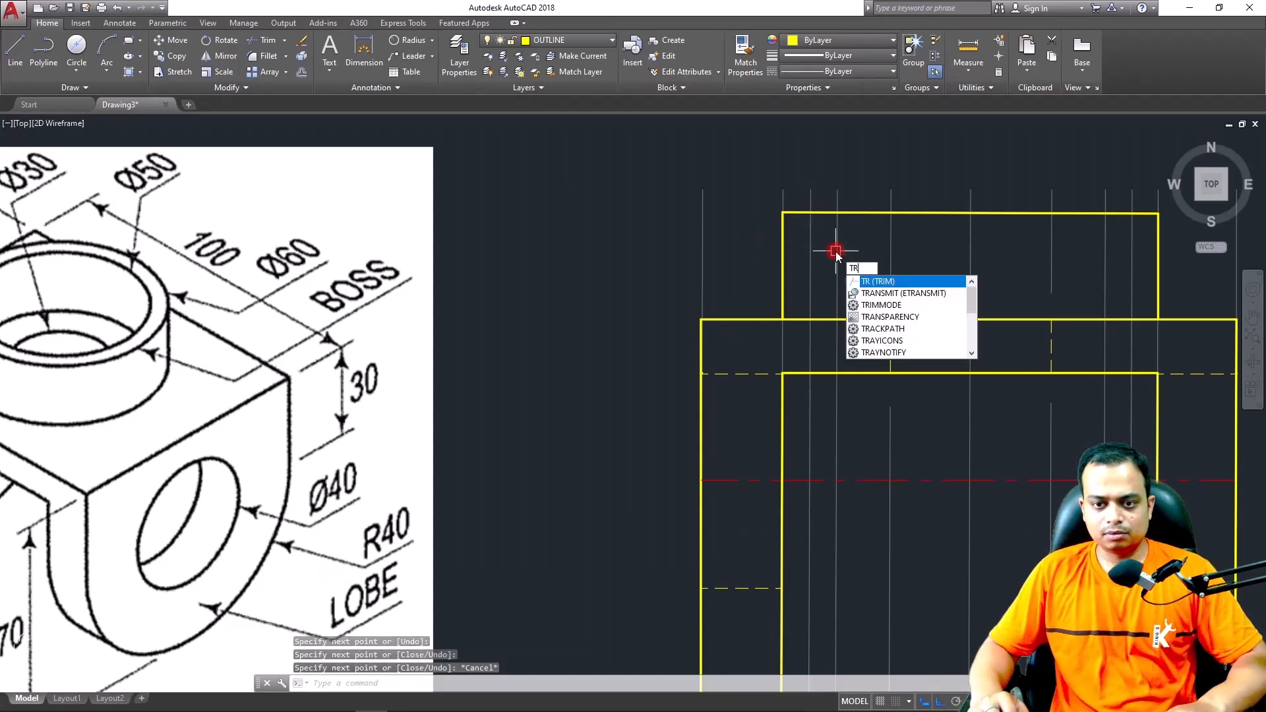
key(Return)
click(808, 342)
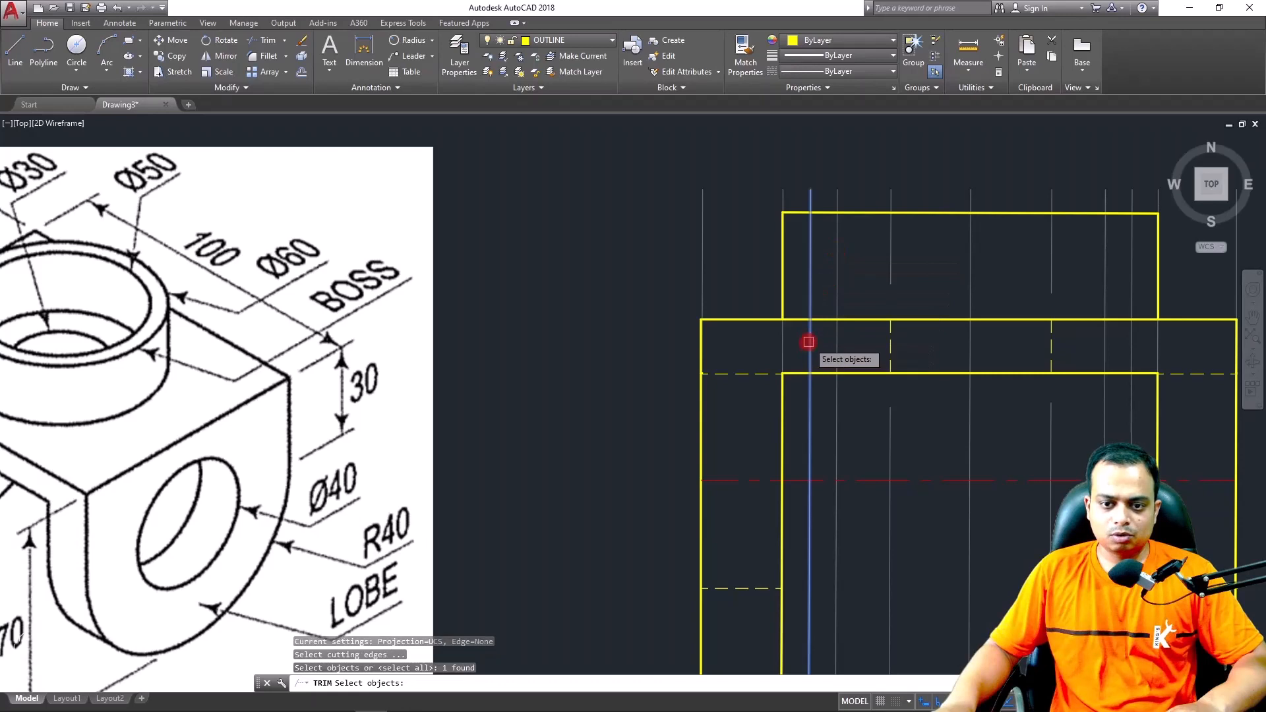
key(Escape)
Trim the two projection lines just inside the boss's sides above the boss and within the top plate's thickness
text(tr)
key(Return)
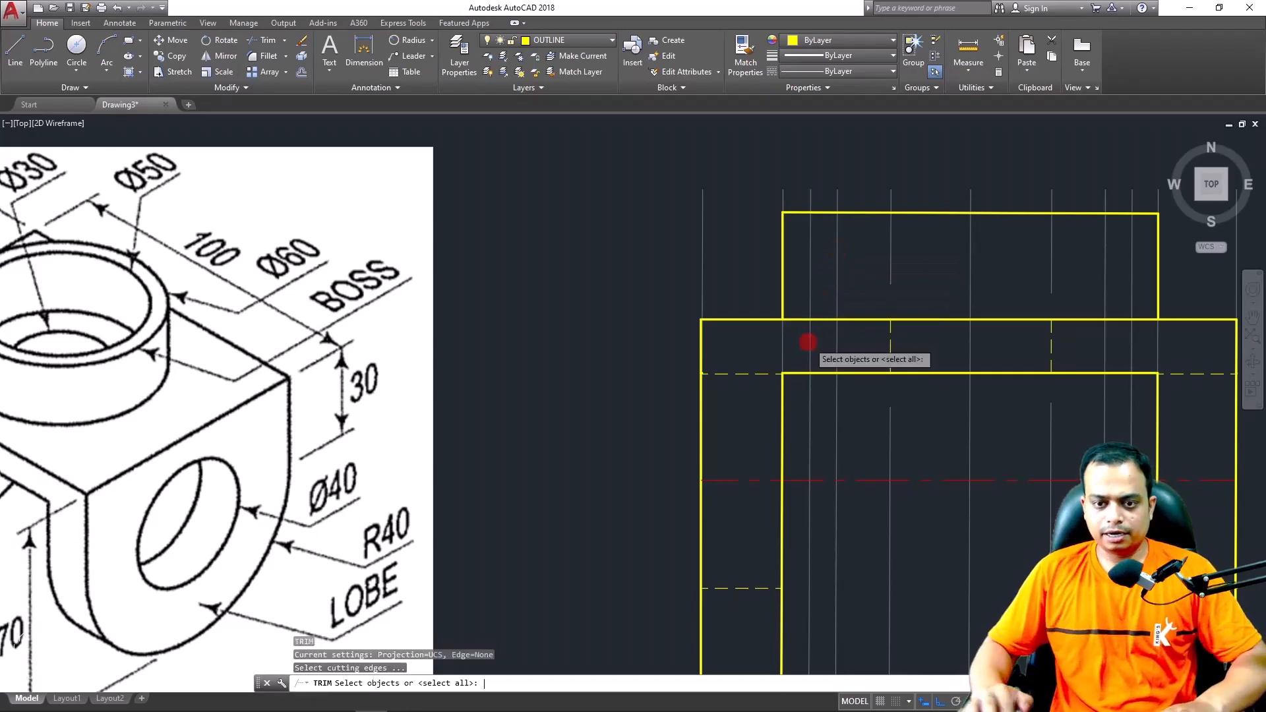
key(Return)
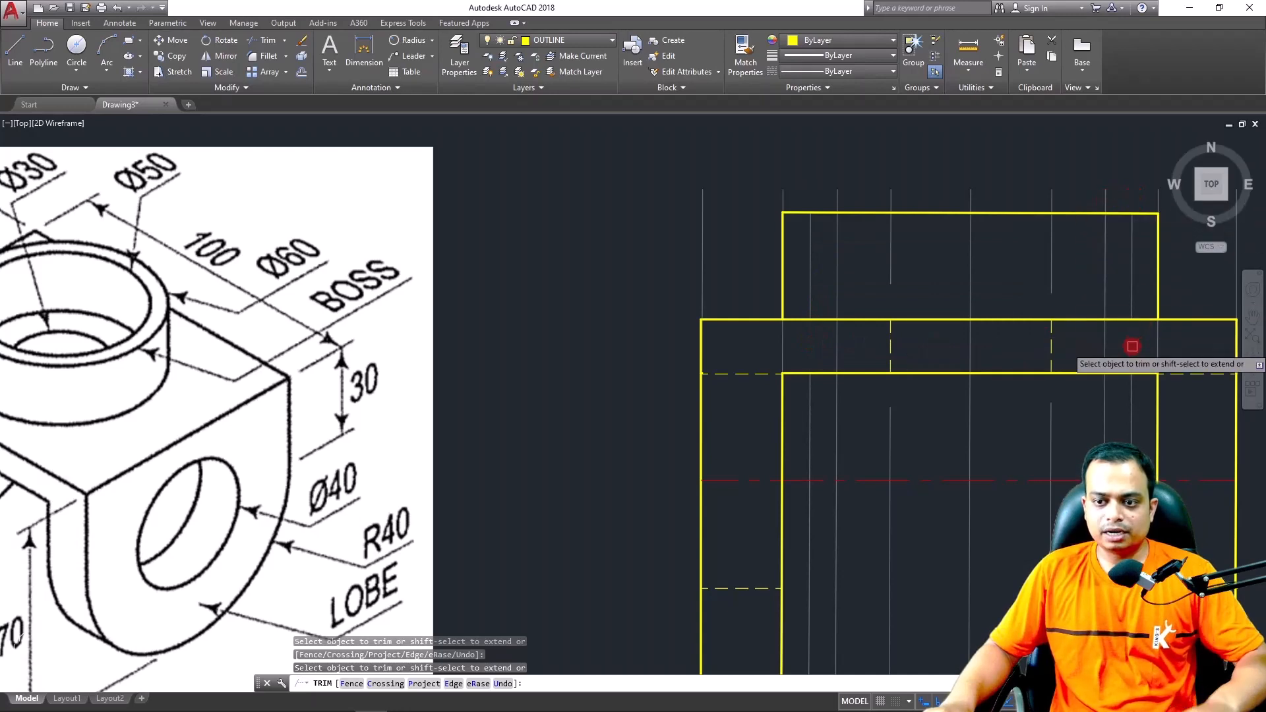
key(Escape)
Match the hidden-line properties of the front view's upper right dashed line onto the two vertical segments inside the boss
click(1194, 374)
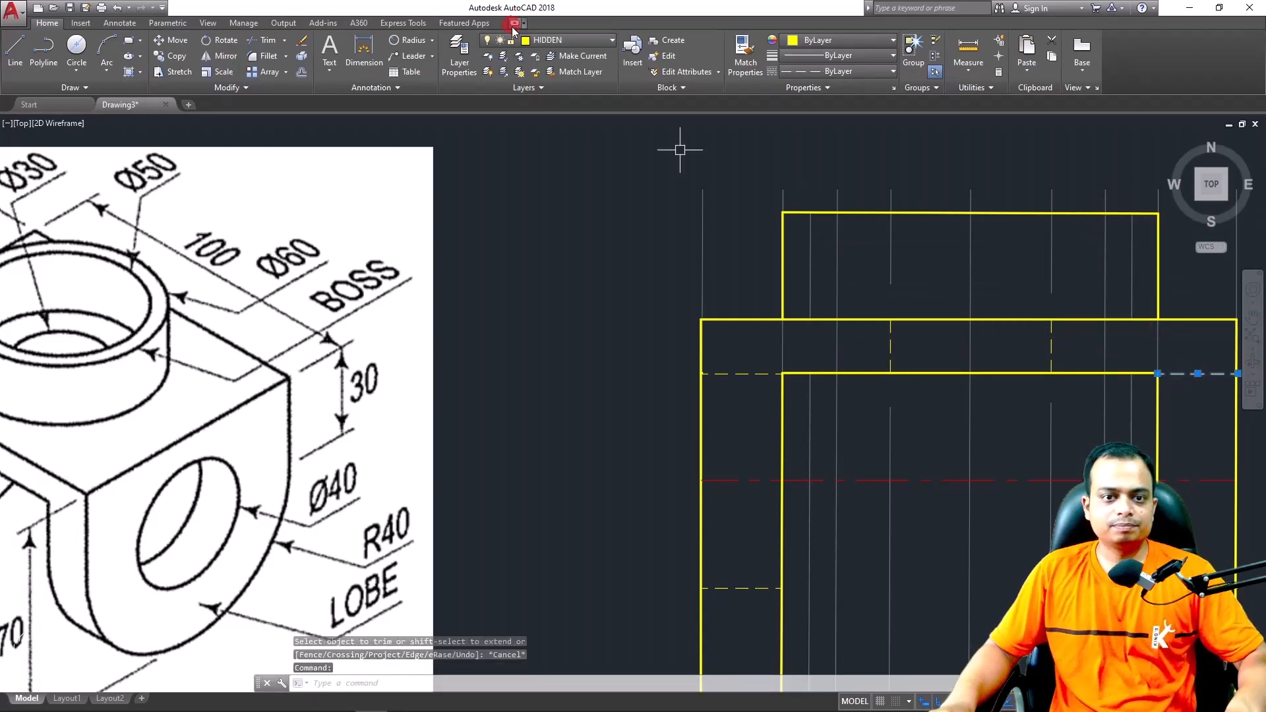
click(745, 56)
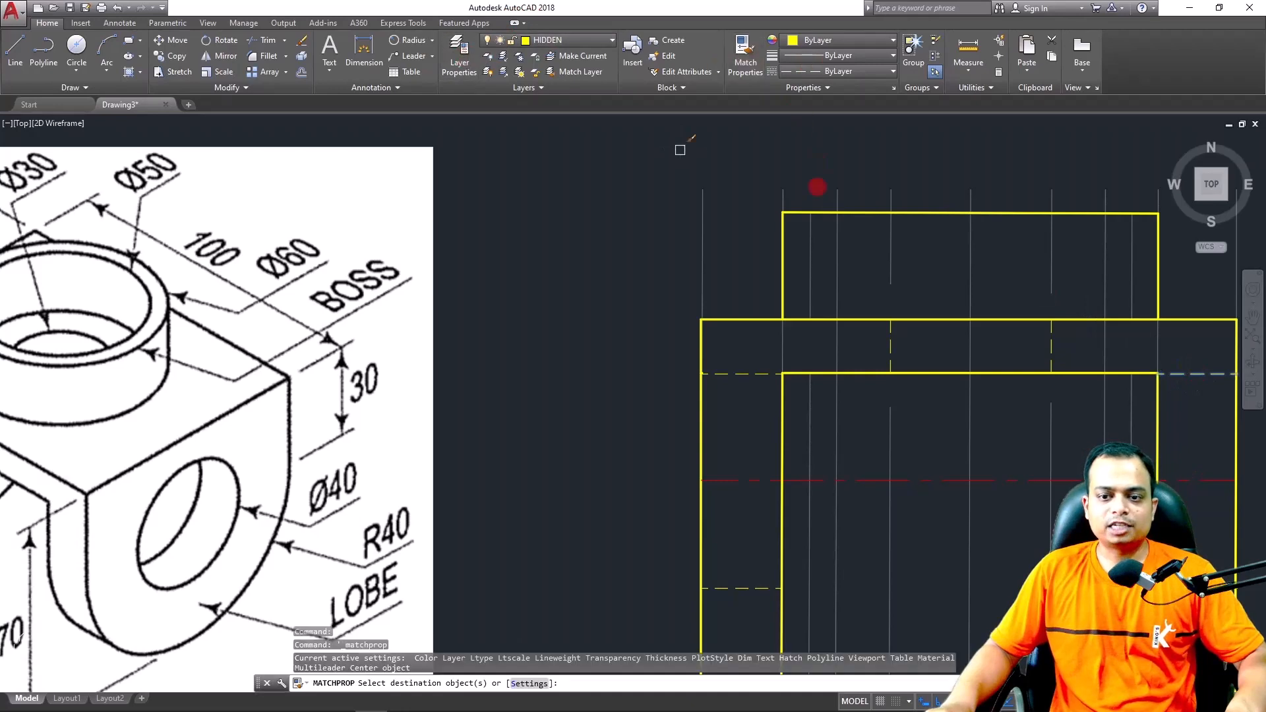
click(812, 243)
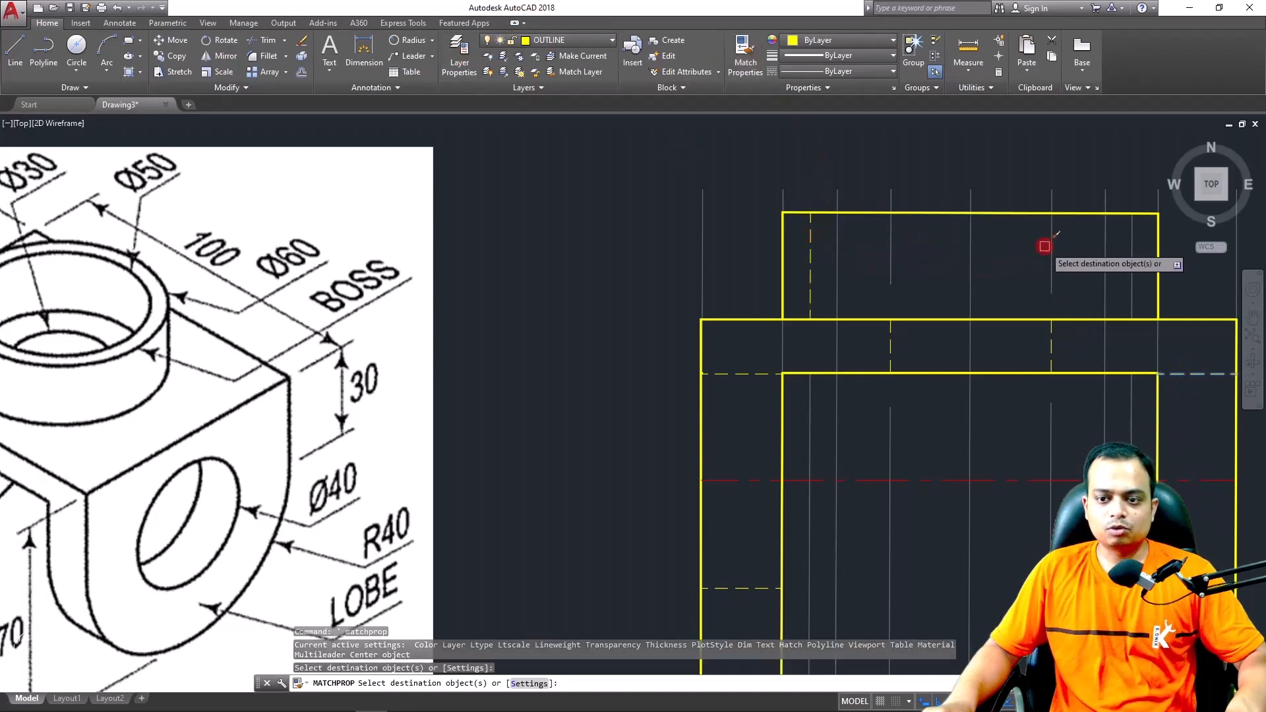
click(1138, 257)
click(1113, 271)
key(Escape)
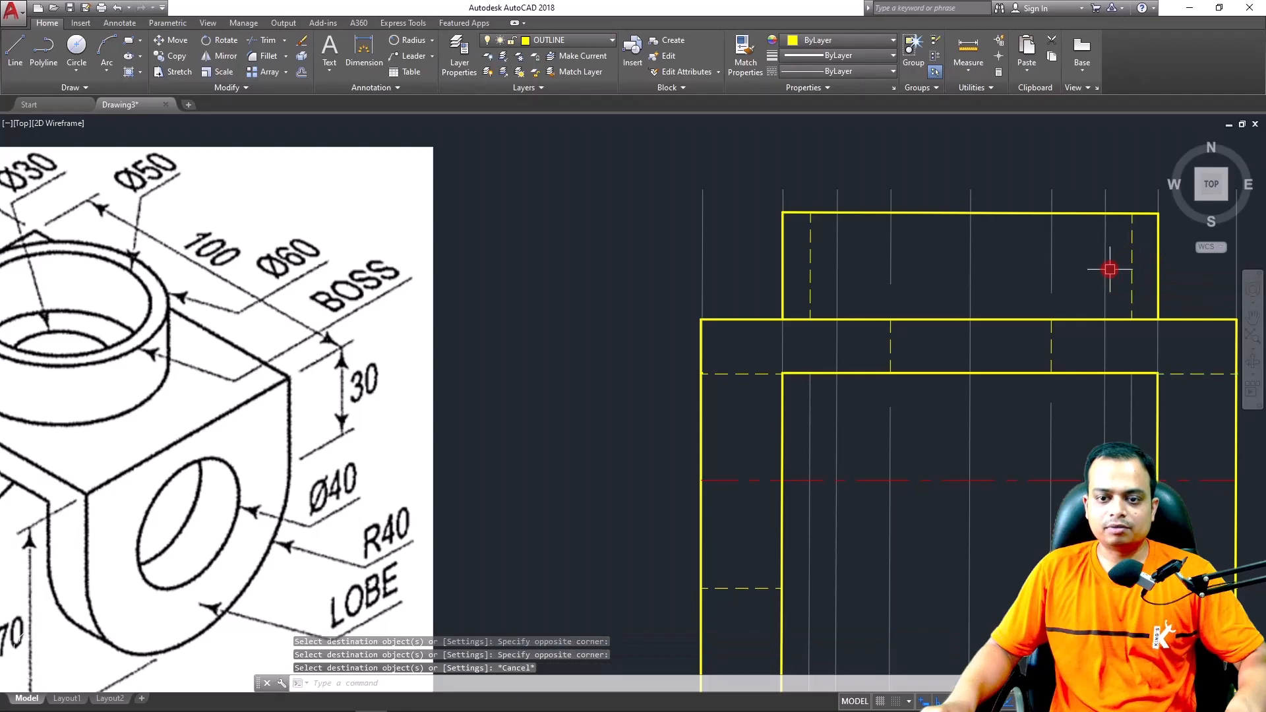
Examine the boss's diameters and inner hole in the reference picture and compare them with the front and top views
scroll(1110, 269, down, 2)
middle_drag(1164, 282, 926, 295)
scroll(925, 296, down, 2)
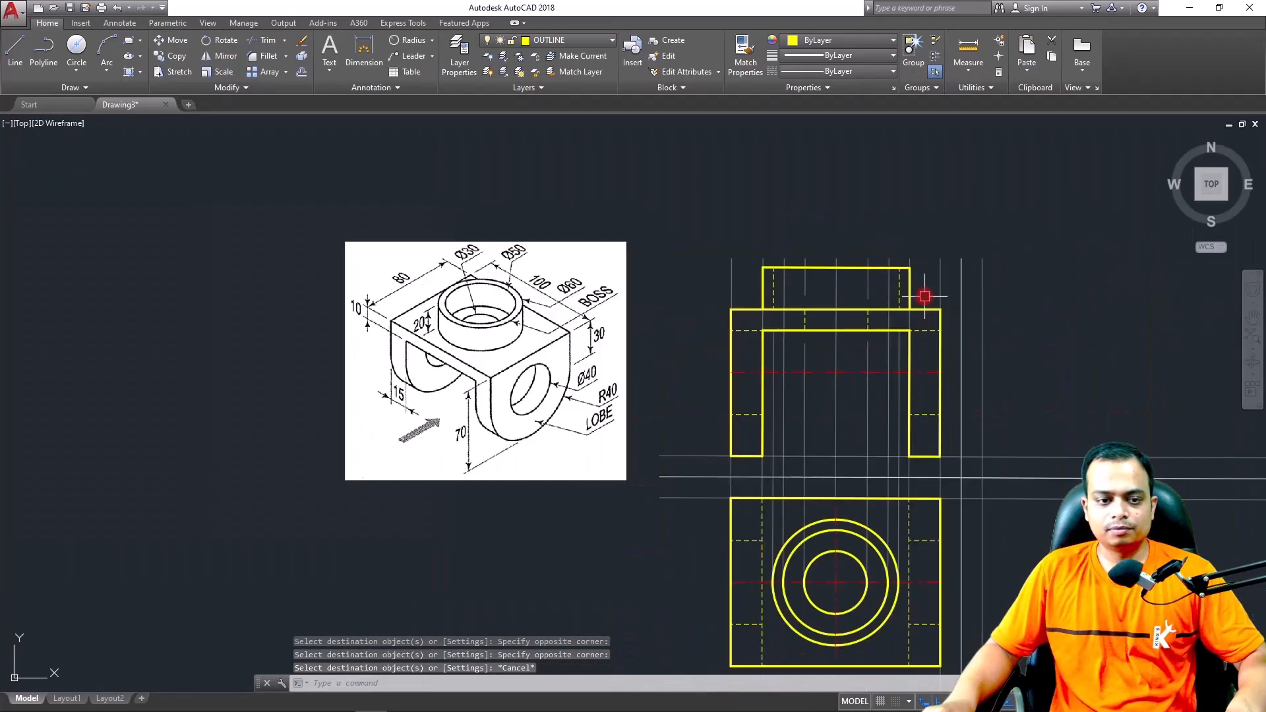
scroll(451, 283, up, 4)
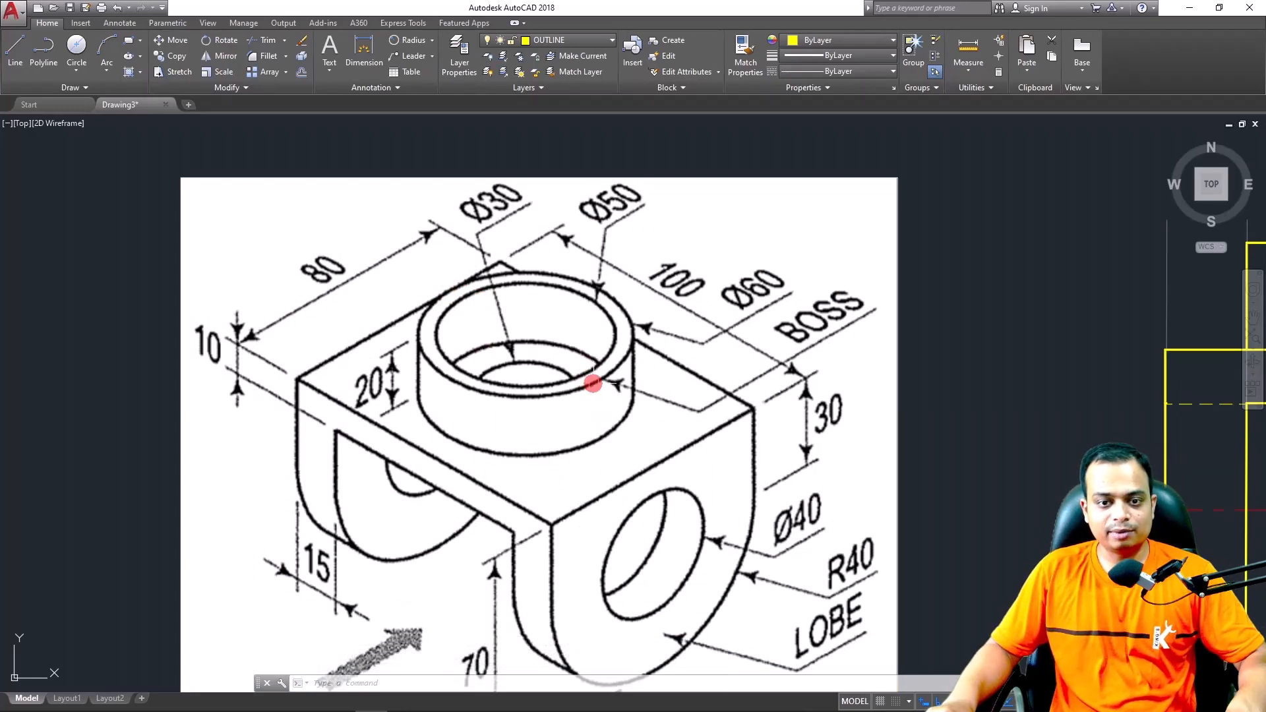
key(Escape)
key(Escape)
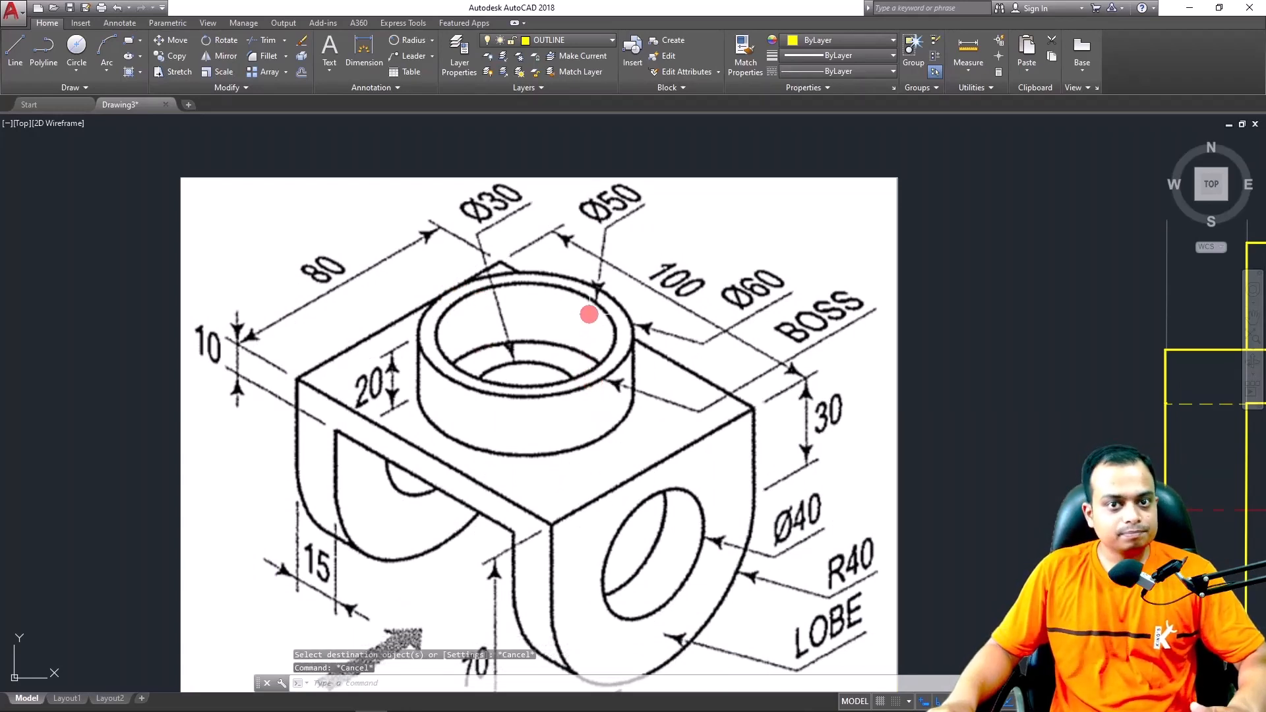
scroll(589, 314, down, 3)
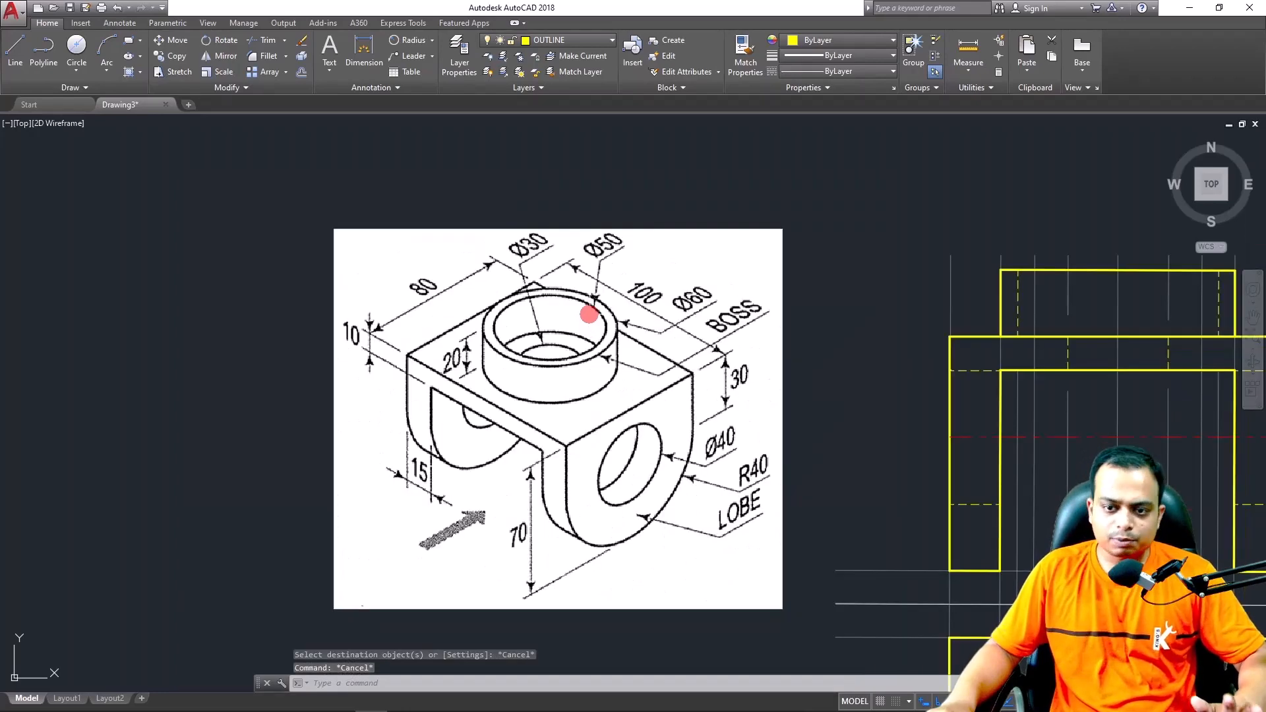
scroll(799, 311, down, 2)
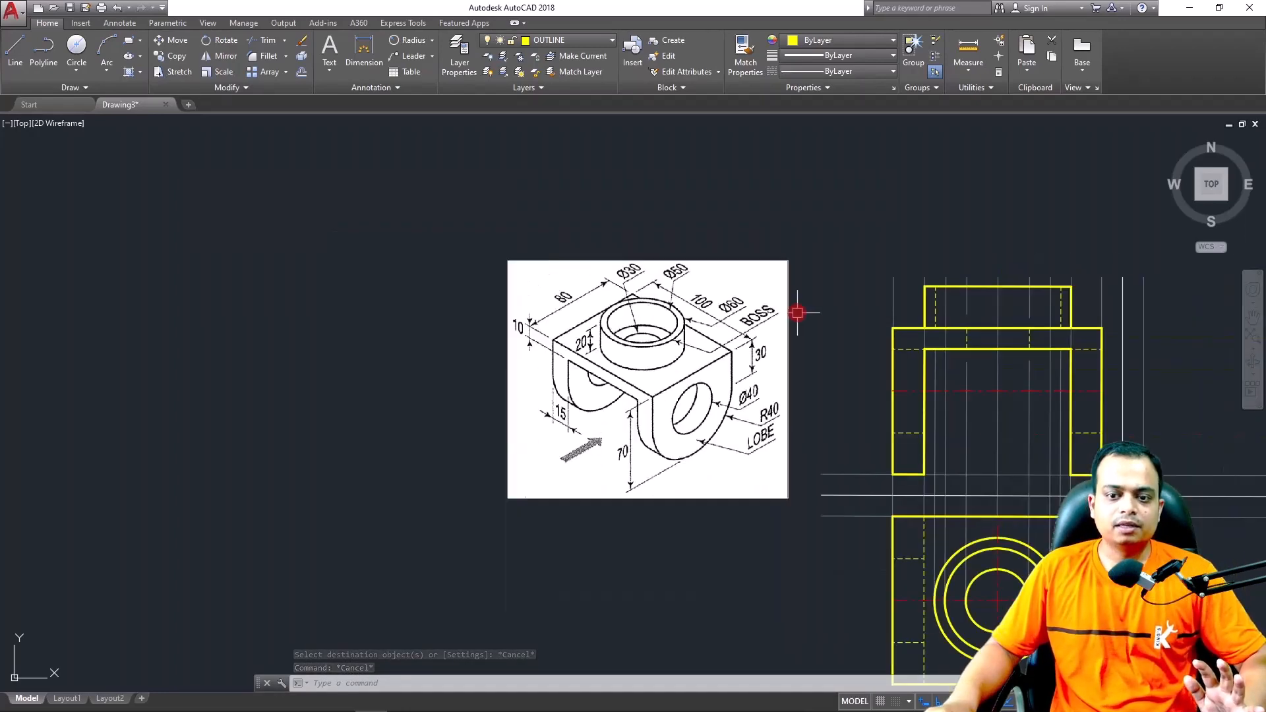
mouse_move(799, 311)
middle_down()
mouse_move(606, 298)
mouse_move(465, 271)
middle_up()
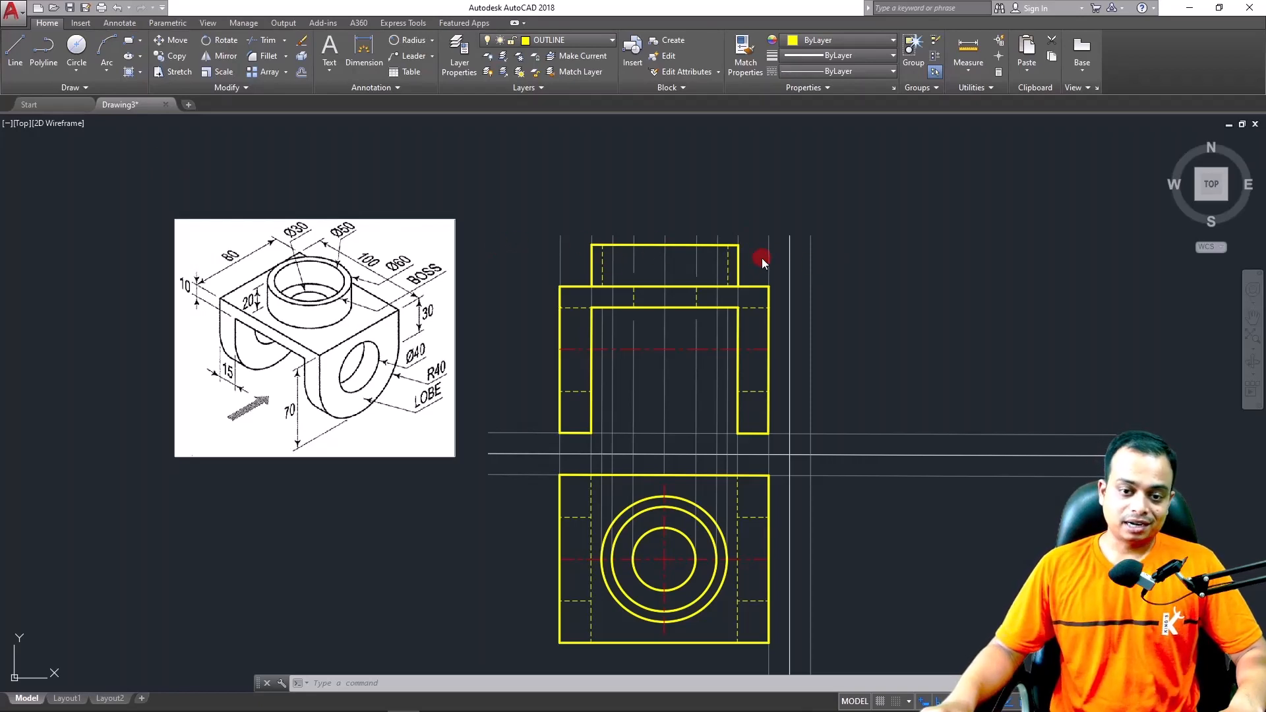
Copy the top view's vertical centre line from the circles' centre straight up onto the boss axis in the front view
click(665, 544)
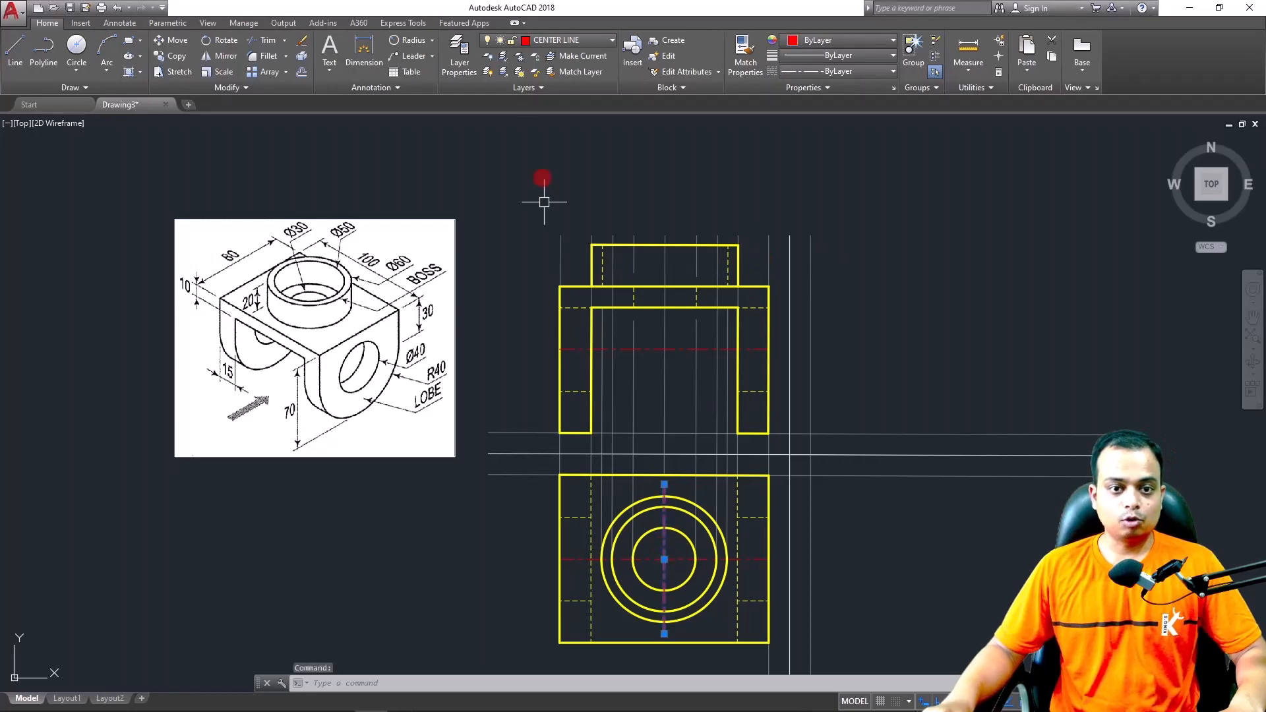
click(161, 57)
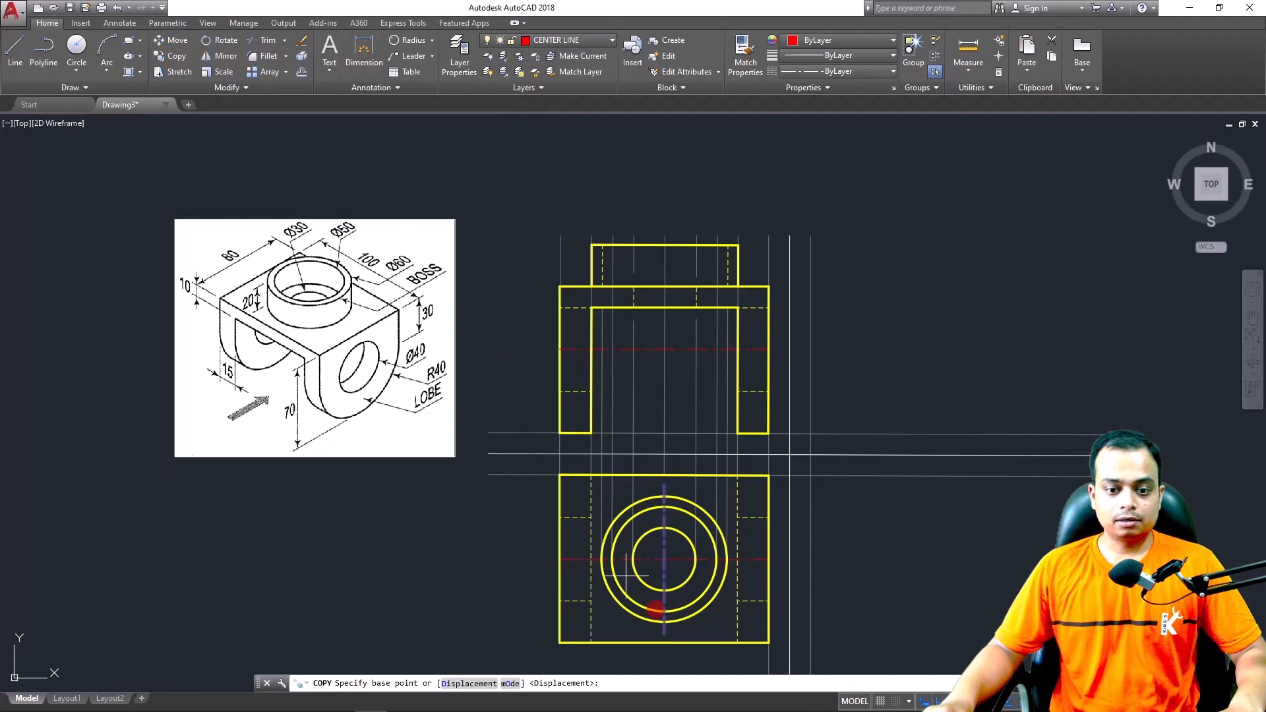
click(664, 558)
scroll(665, 264, up, 5)
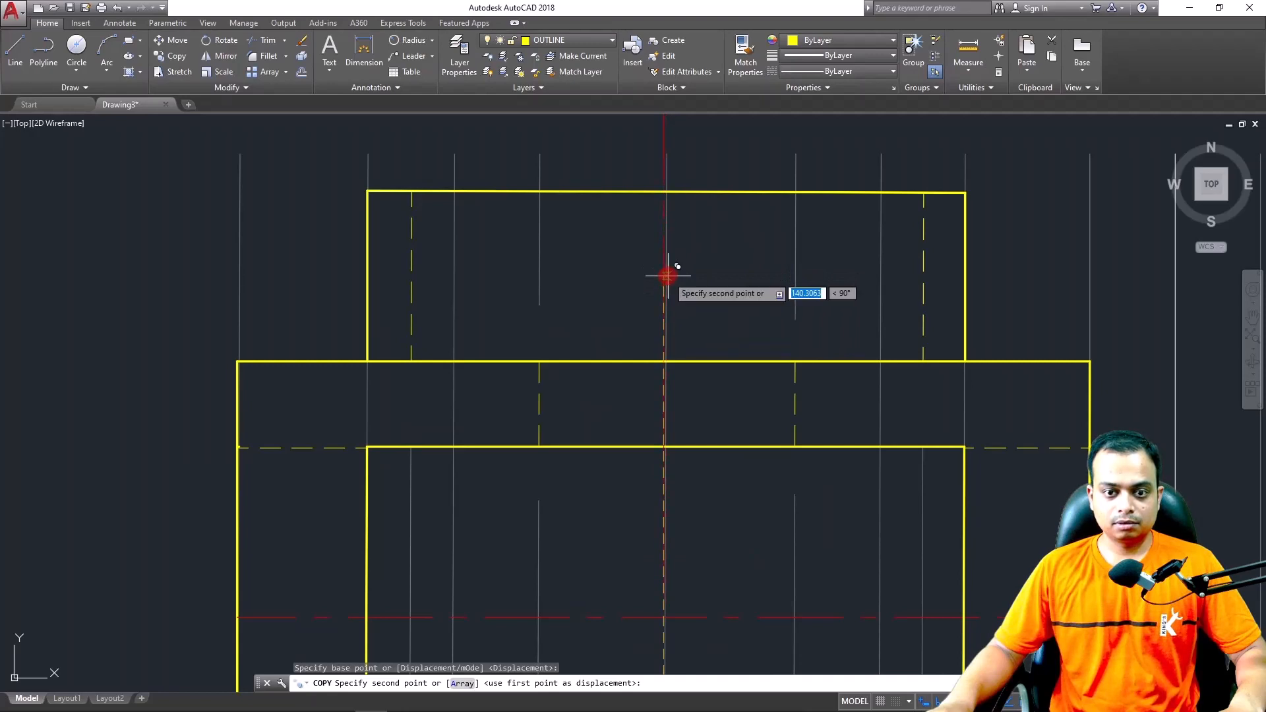
click(666, 276)
key(Escape)
Break the front view's horizontal centre line between the two legs, leaving a short piece extending past each leg's inner face
scroll(753, 320, down, 4)
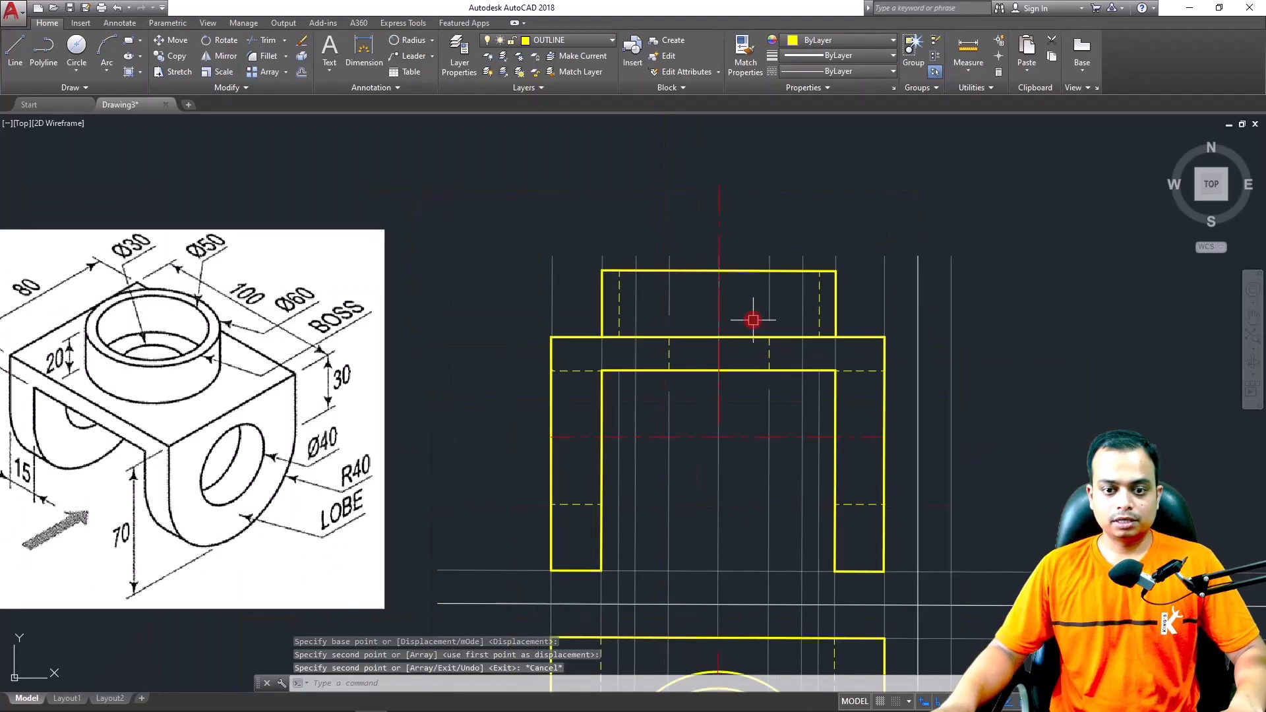
middle_drag(992, 315, 899, 298)
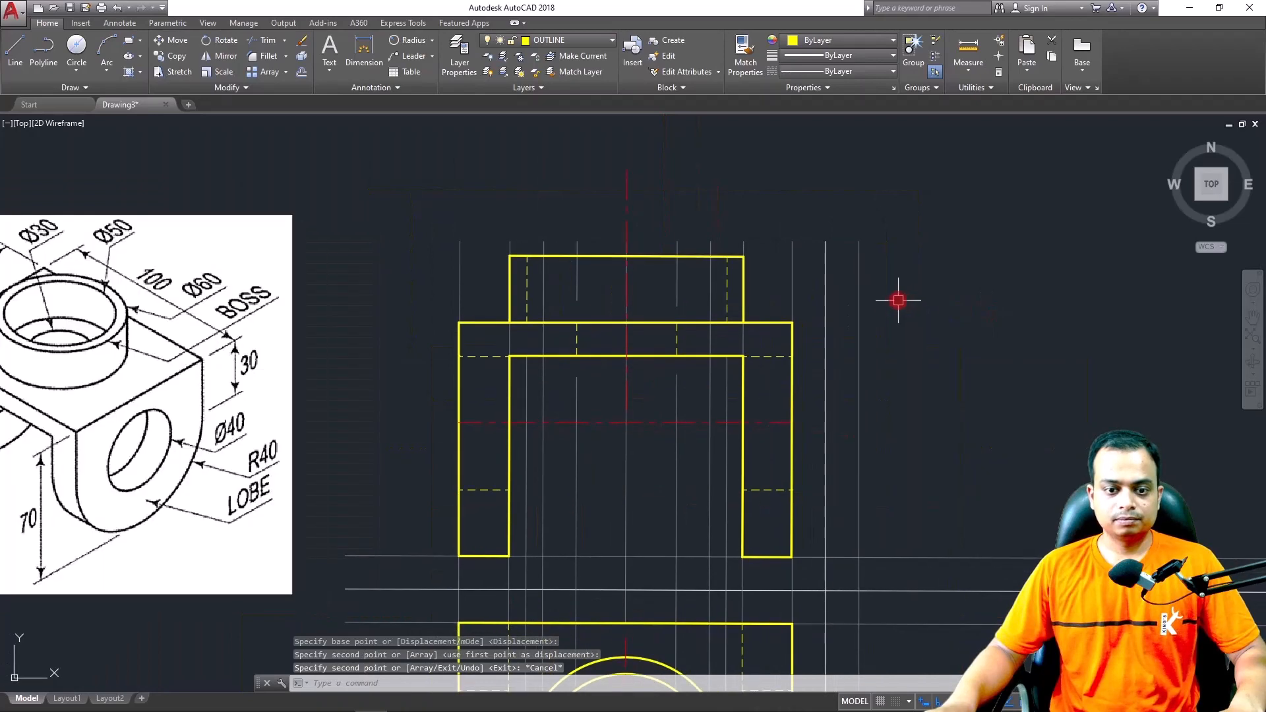
text(BR)
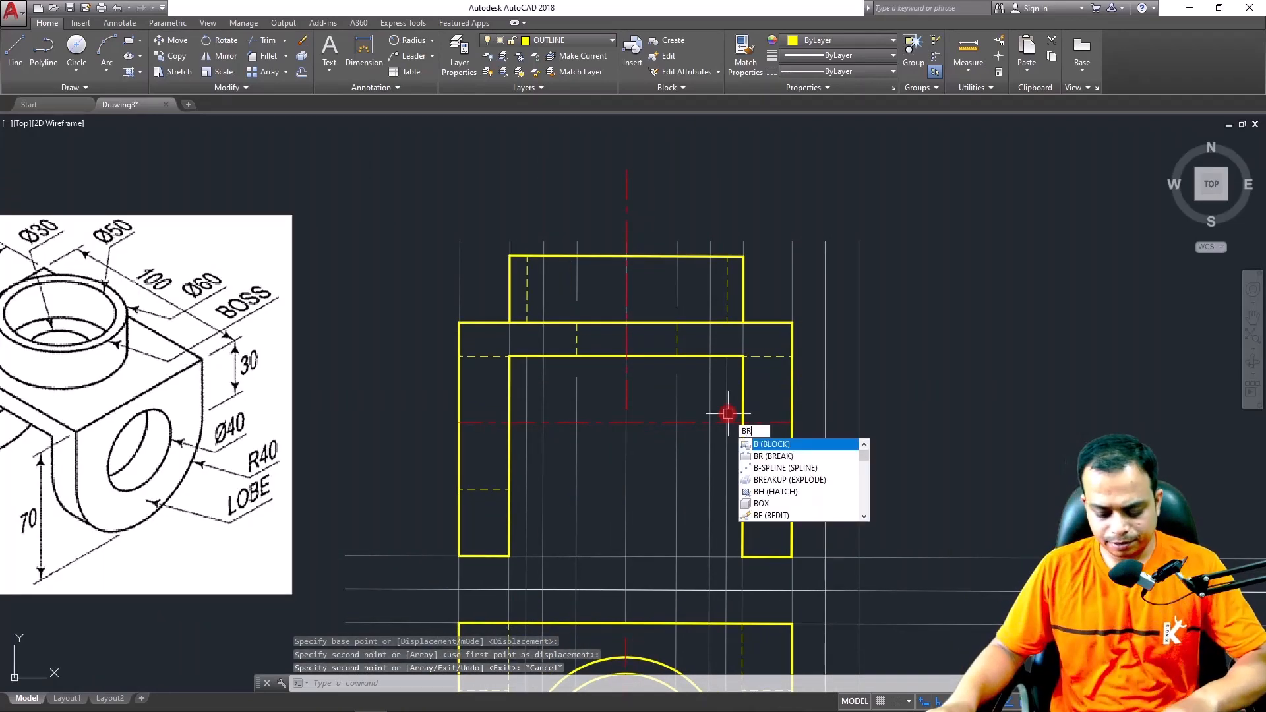
key(Return)
scroll(712, 423, up, 3)
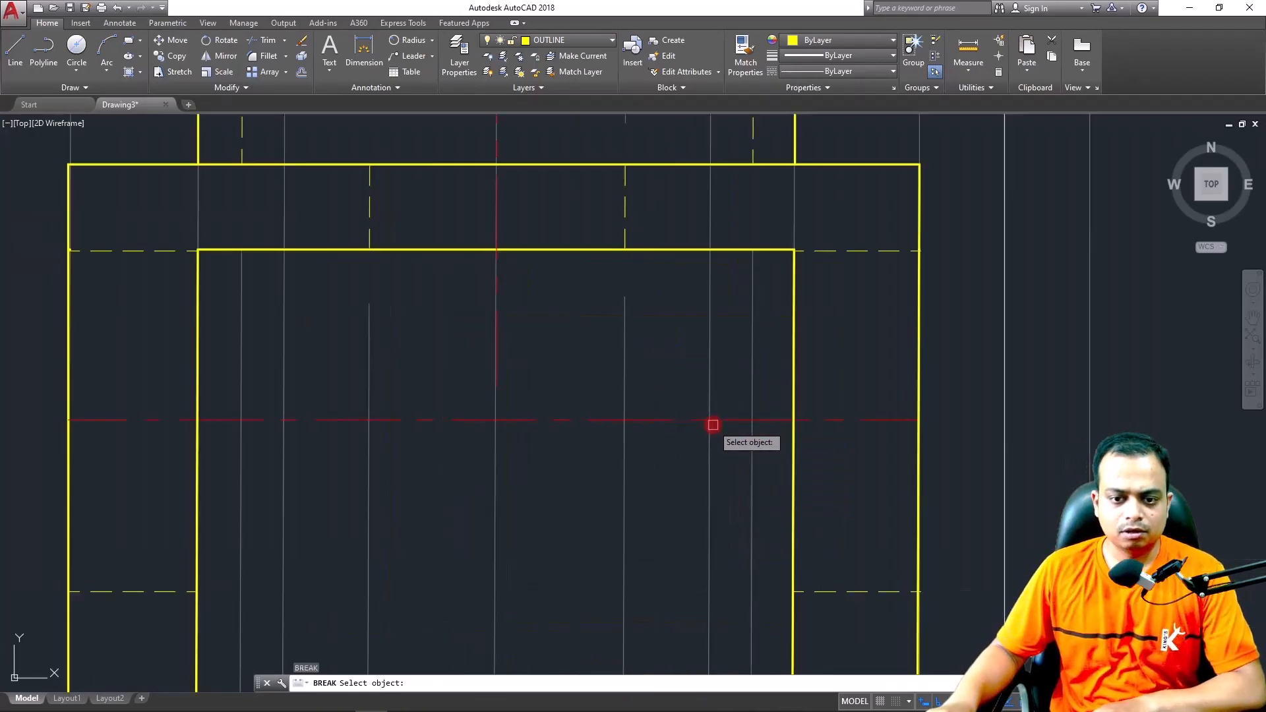
click(726, 420)
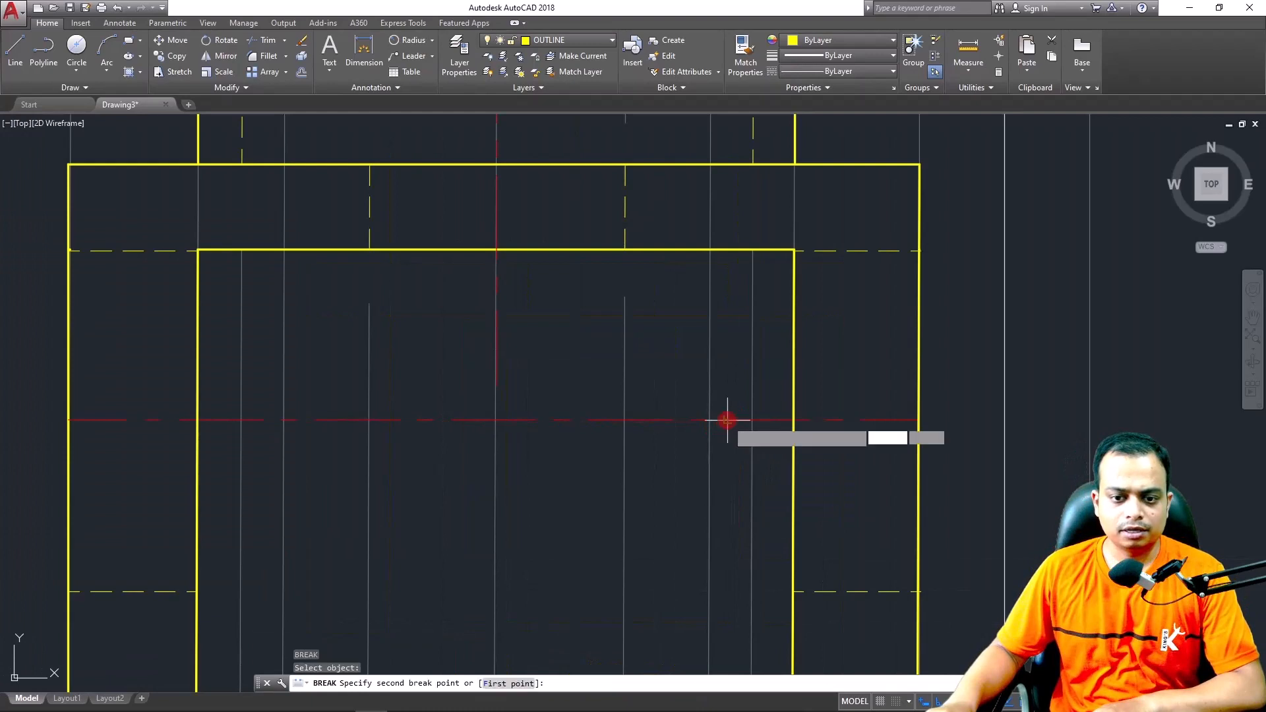
click(256, 420)
scroll(330, 455, down, 2)
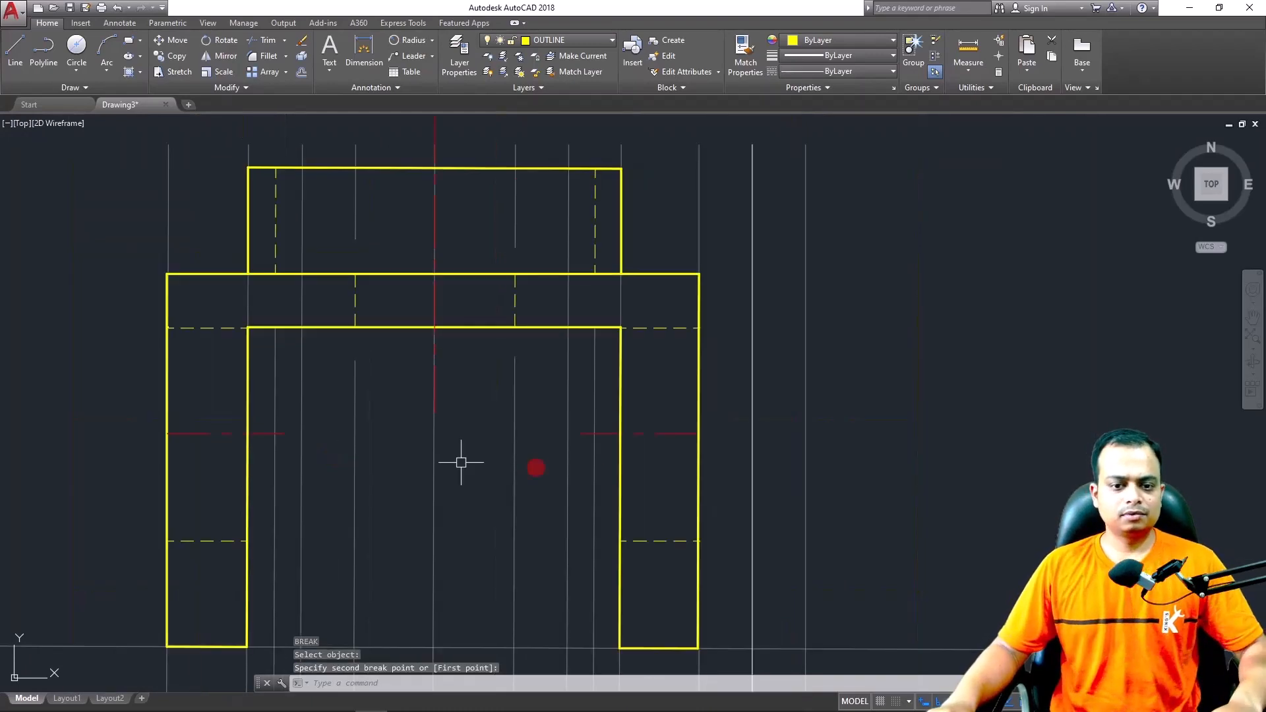
Lengthen the right leg's centre line outward past the leg's outer edge to about 28 mm overall
click(633, 434)
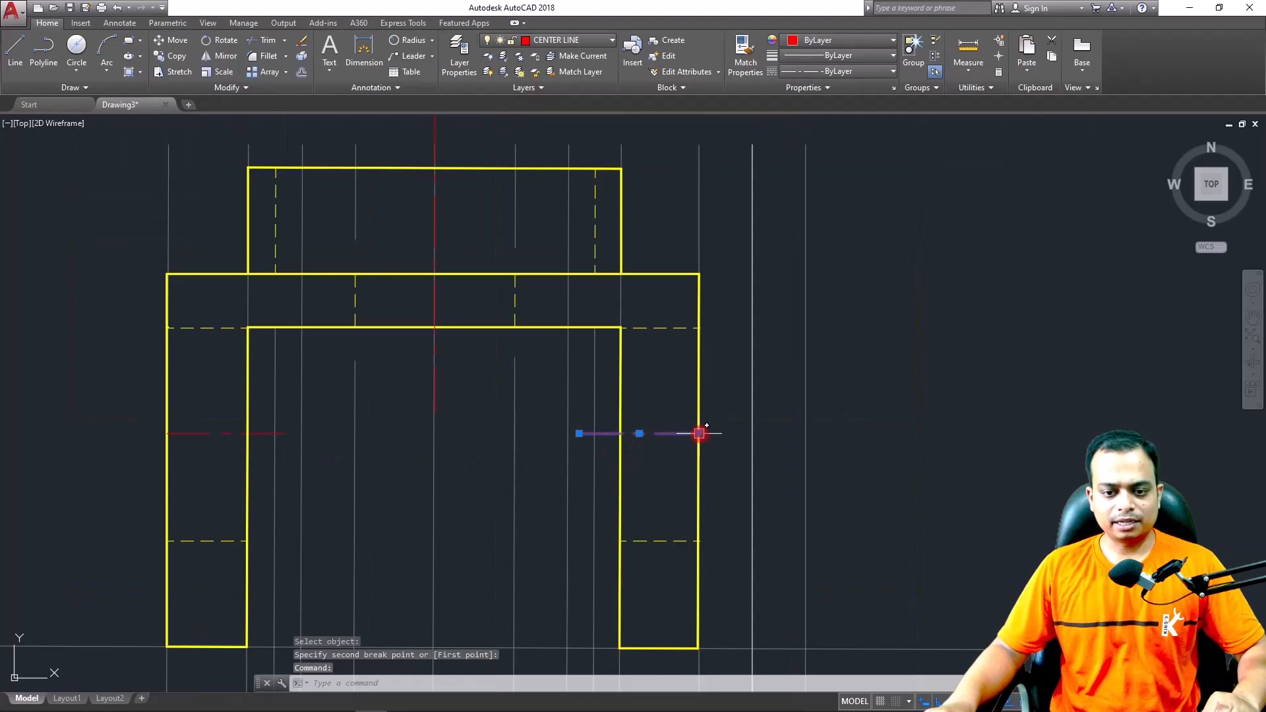
mouse_move(699, 433)
click(777, 470)
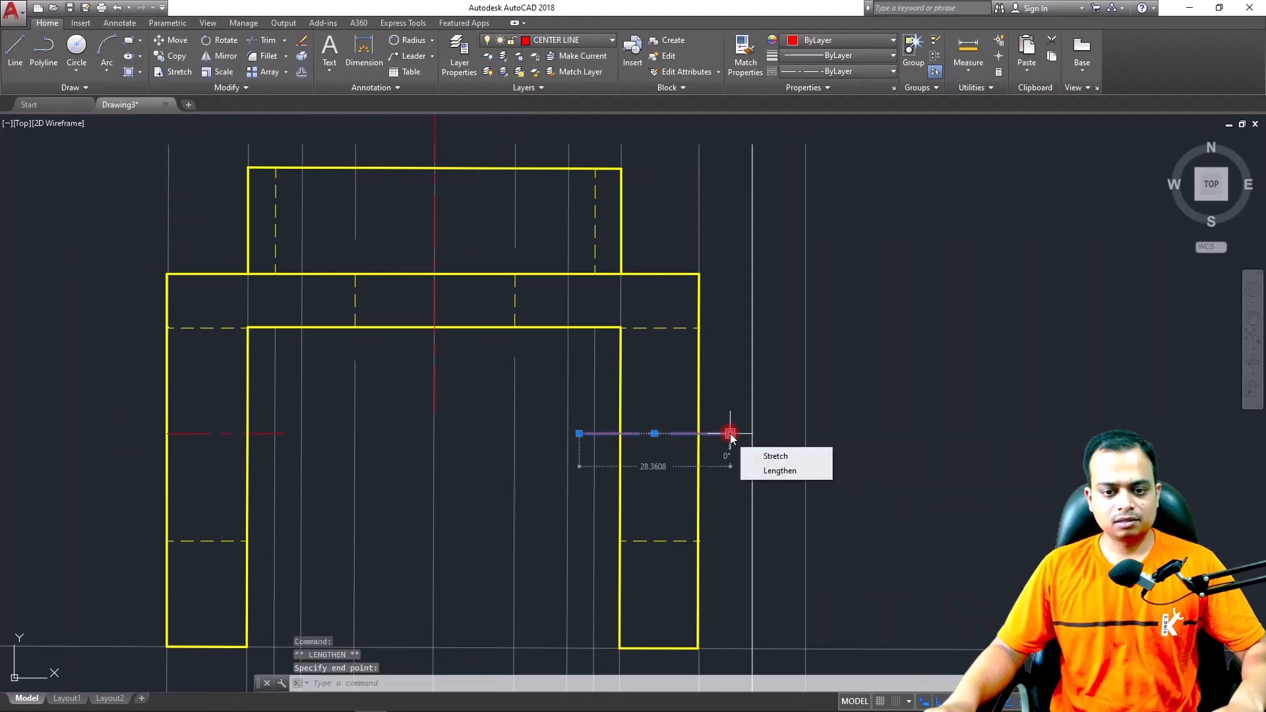
key(Escape)
key(Escape)
Lengthen the left leg's centre line outward a short distance past the leg's outer edge
click(211, 433)
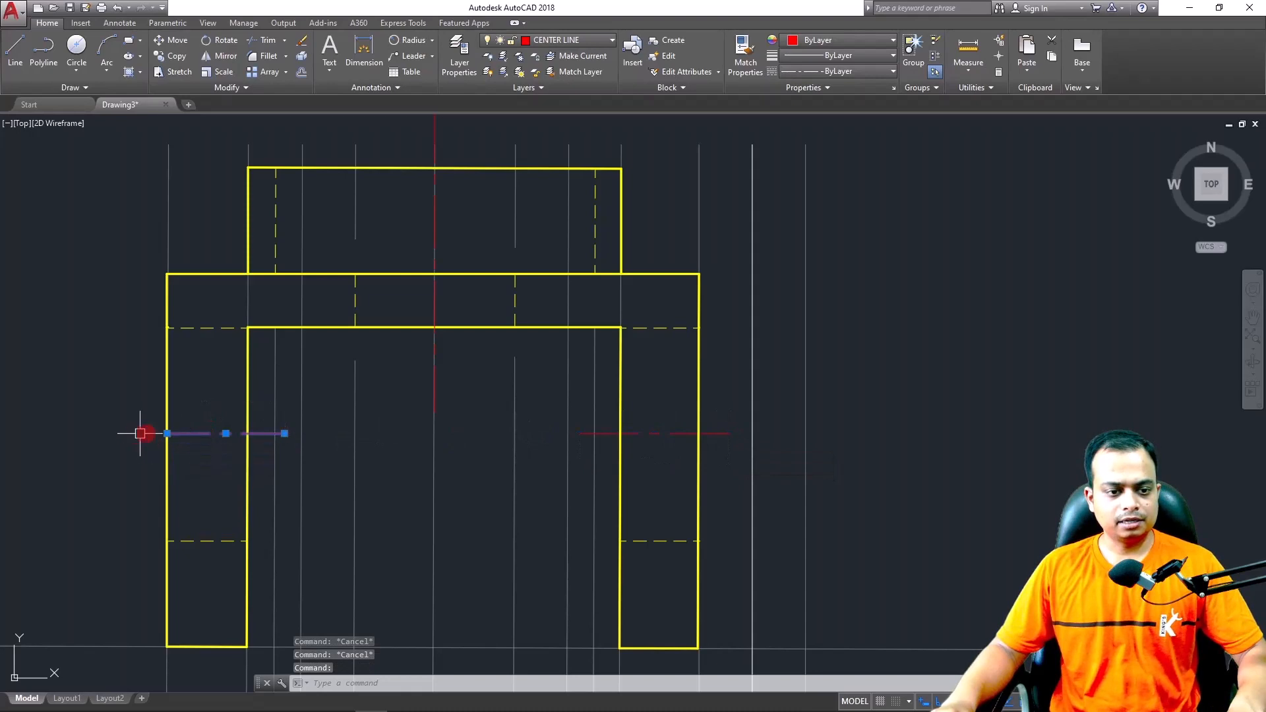
mouse_move(167, 433)
click(216, 470)
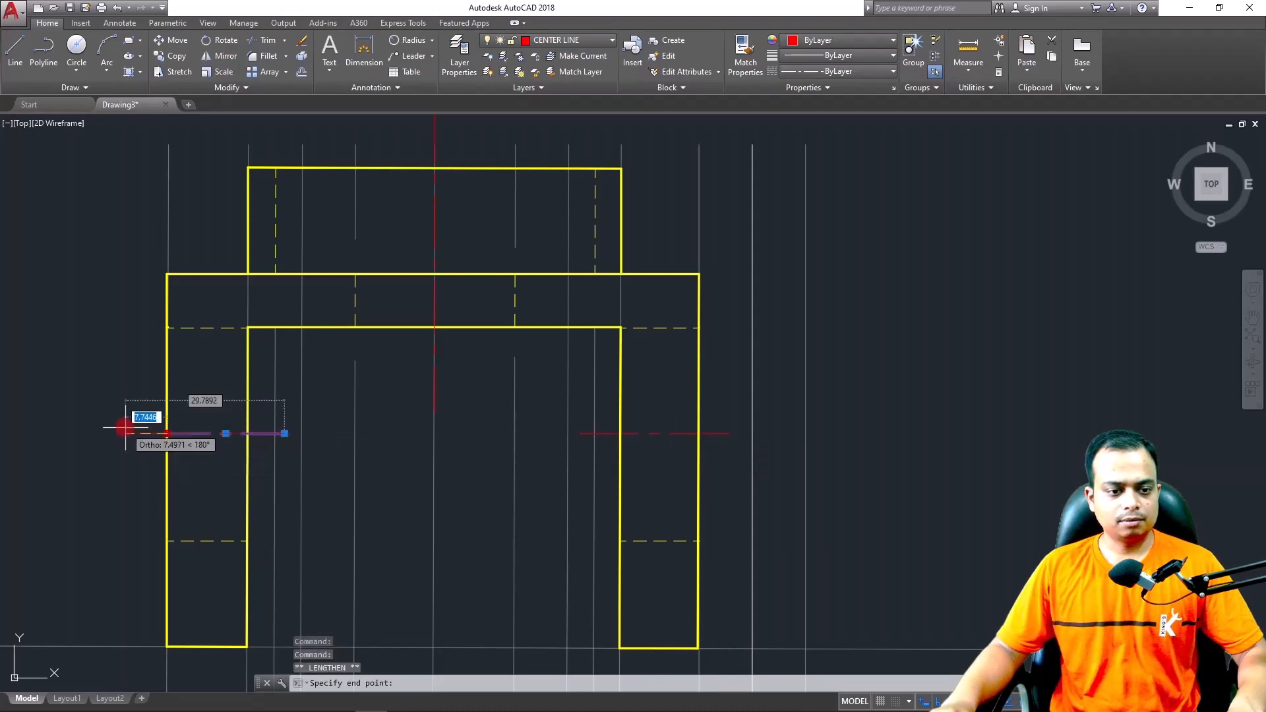
key(Escape)
key(Escape)
scroll(488, 388, down, 2)
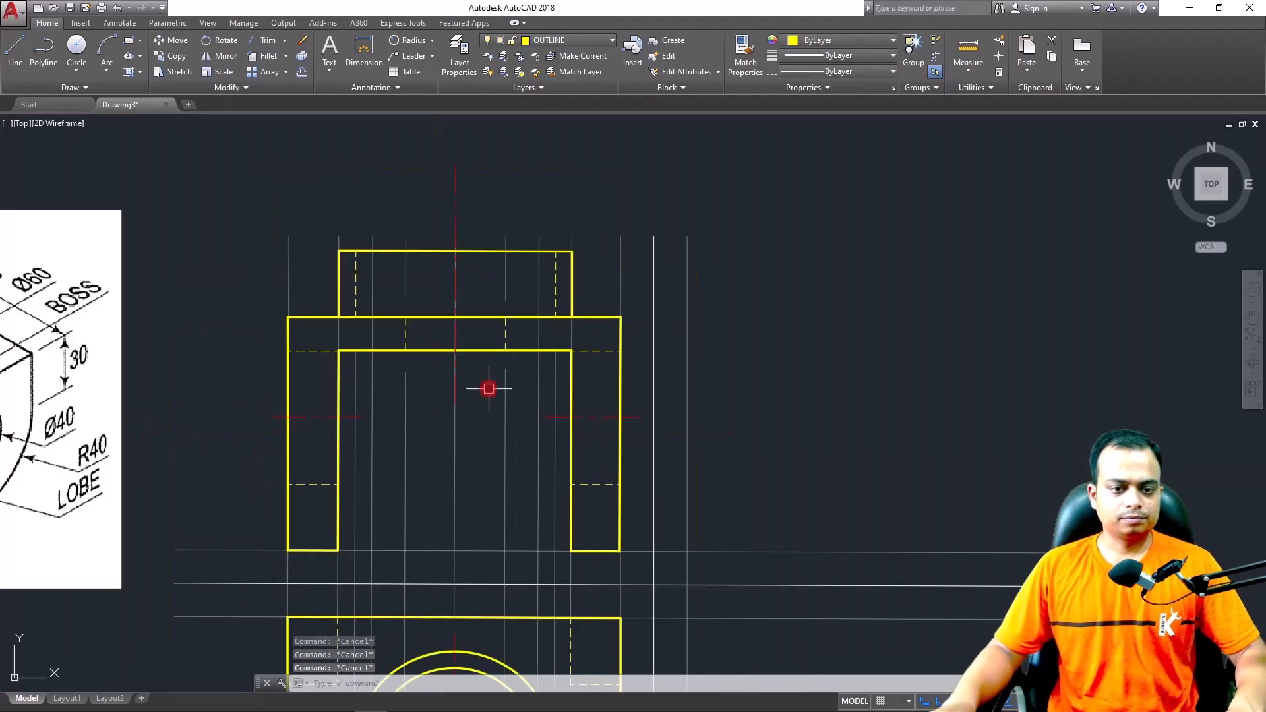
key(Escape)
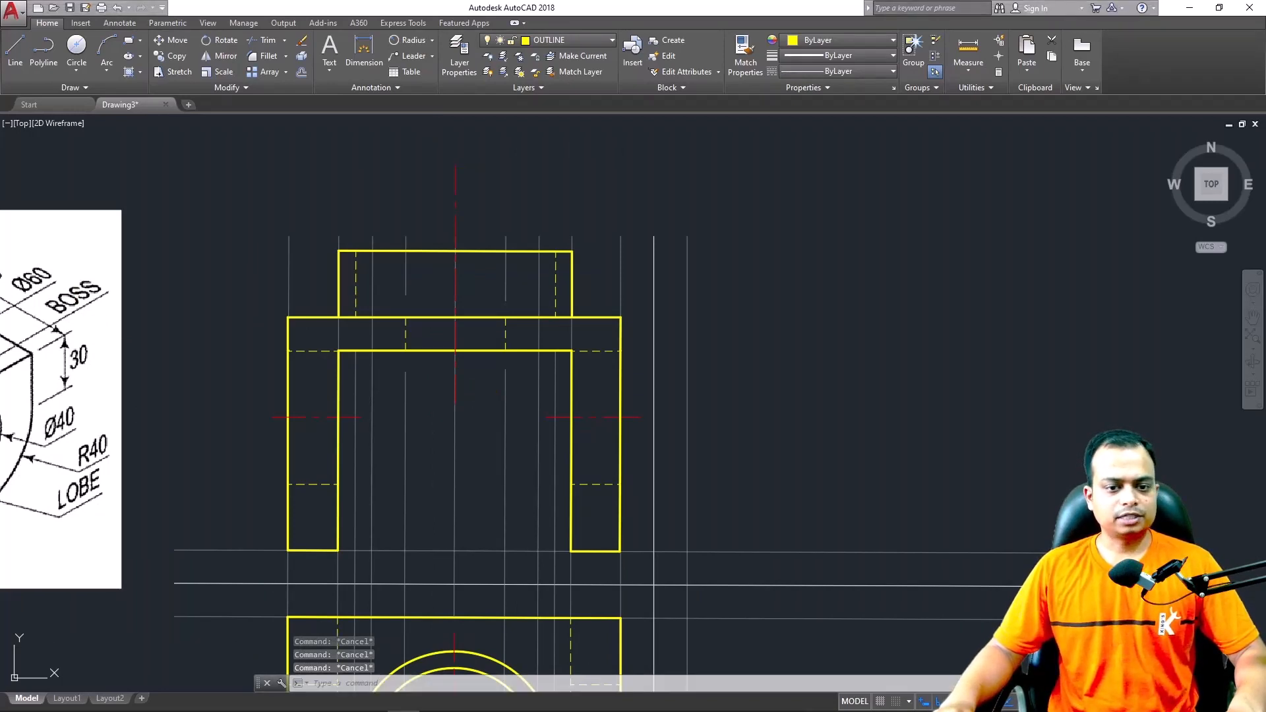
Make CONSTRUCTION the current layer and draw a horizontal projection line from the top view's lower-right corner to the white vertical reference line
scroll(836, 387, down, 2)
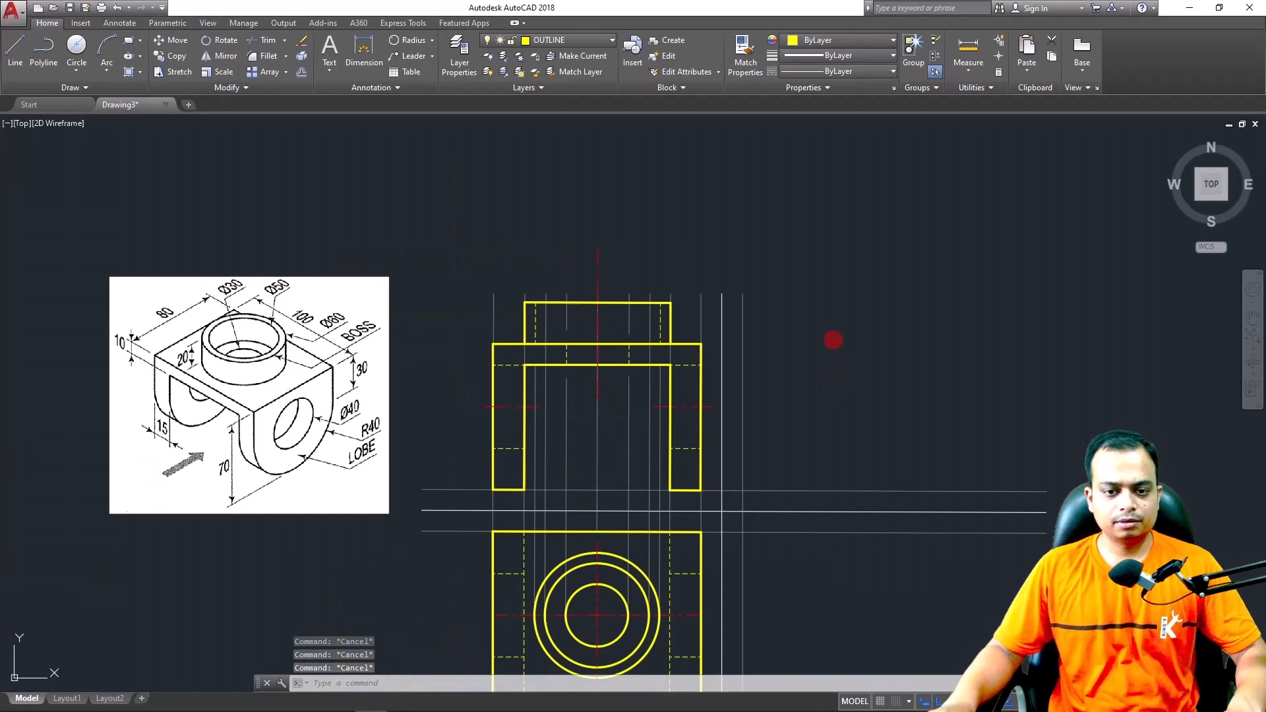
middle_drag(833, 339, 831, 292)
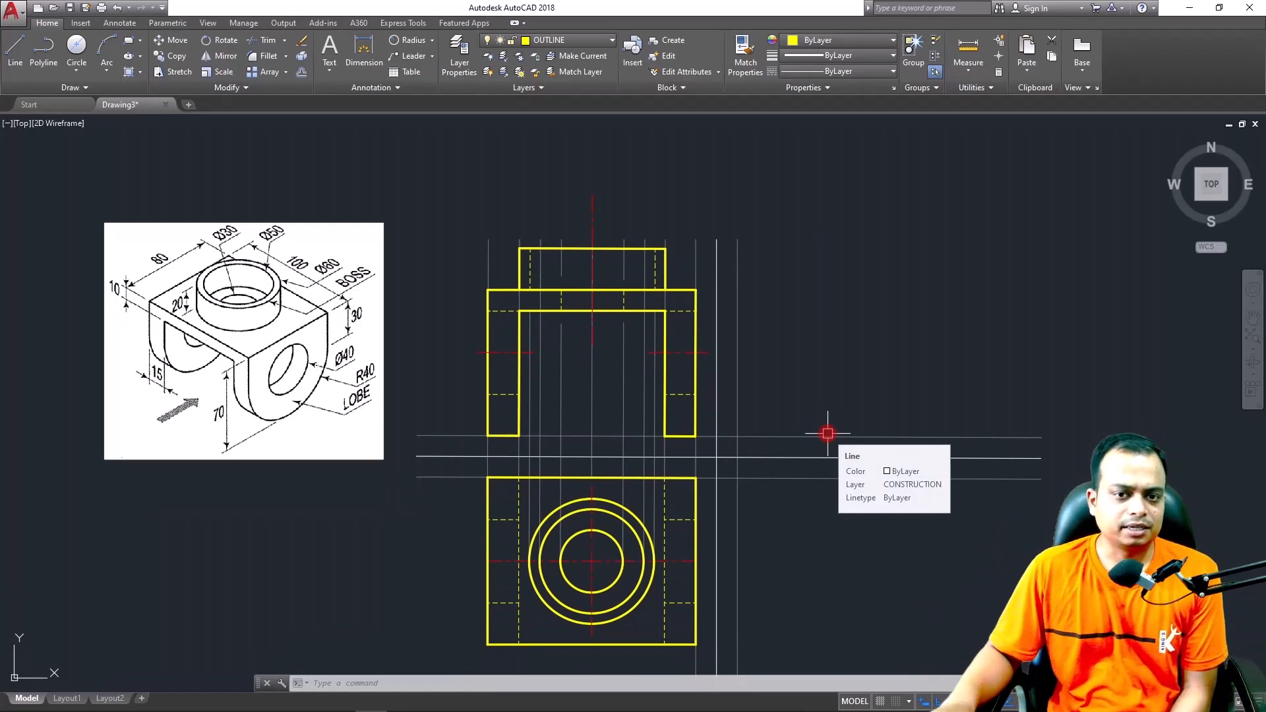
click(613, 40)
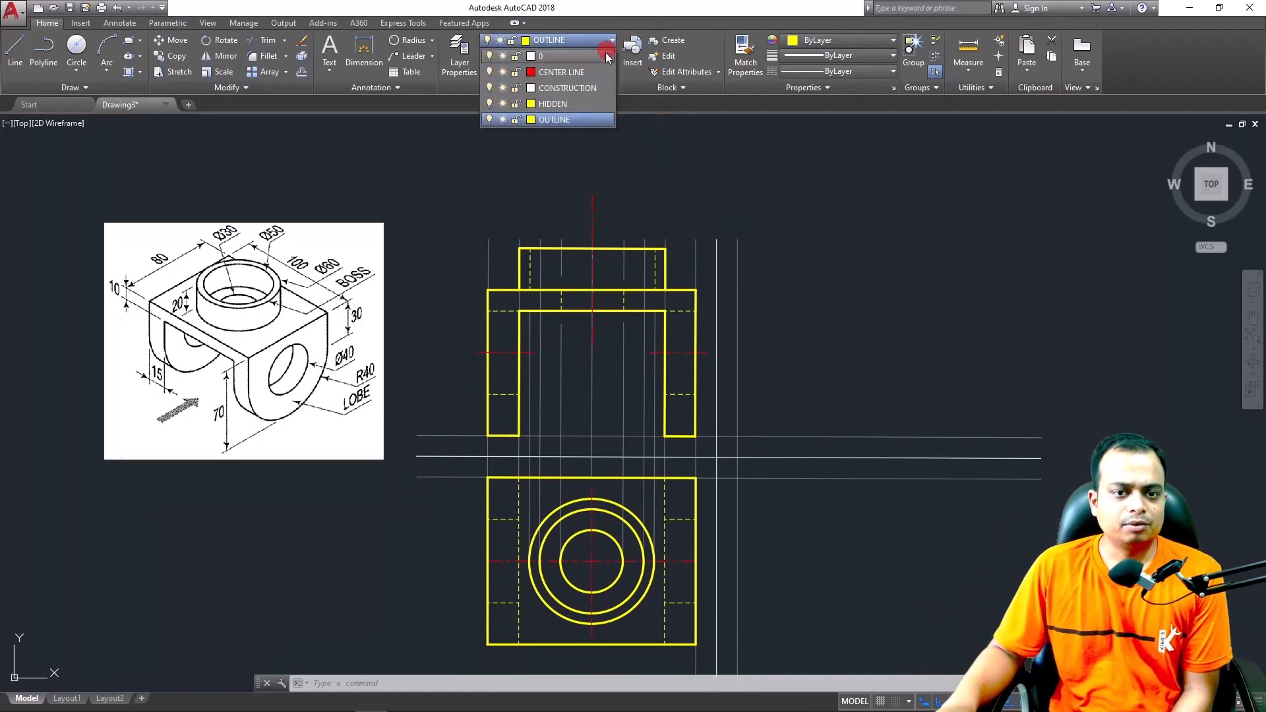
click(588, 88)
middle_drag(891, 495, 854, 345)
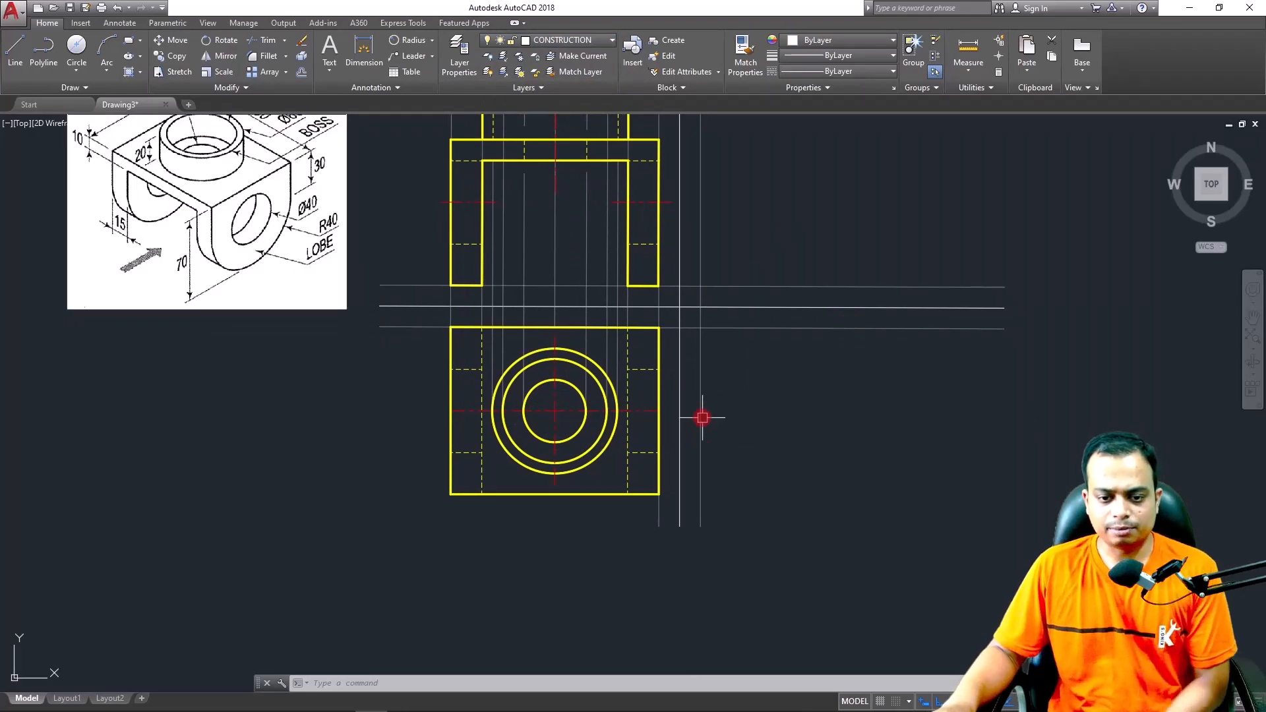
scroll(655, 466, up, 4)
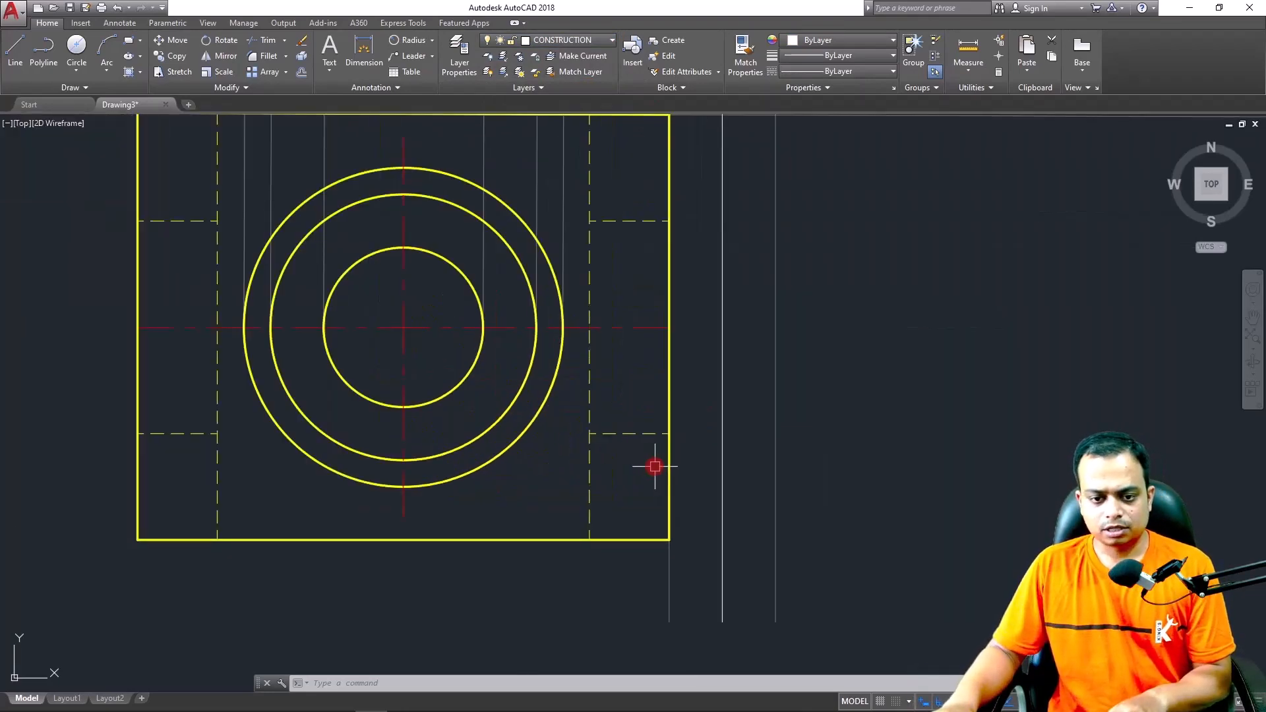
mouse_move(654, 466)
middle_down()
mouse_move(672, 469)
mouse_move(612, 504)
middle_up()
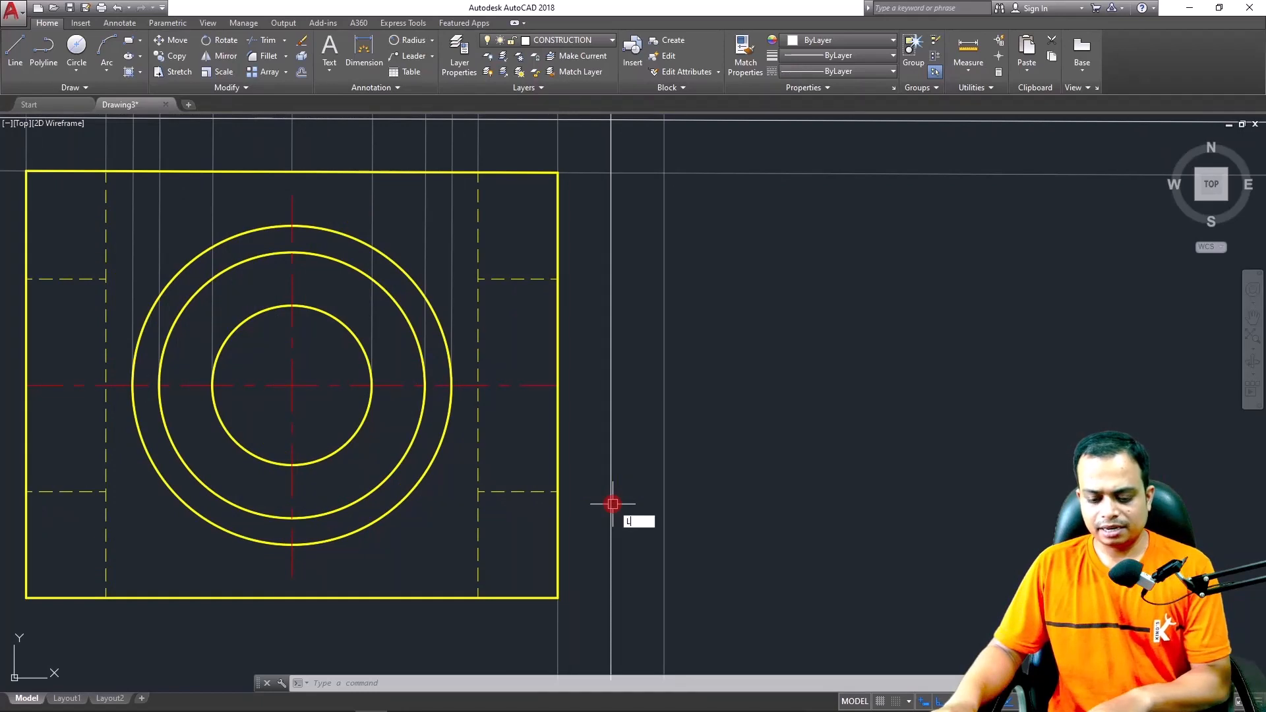
key(Return)
click(558, 597)
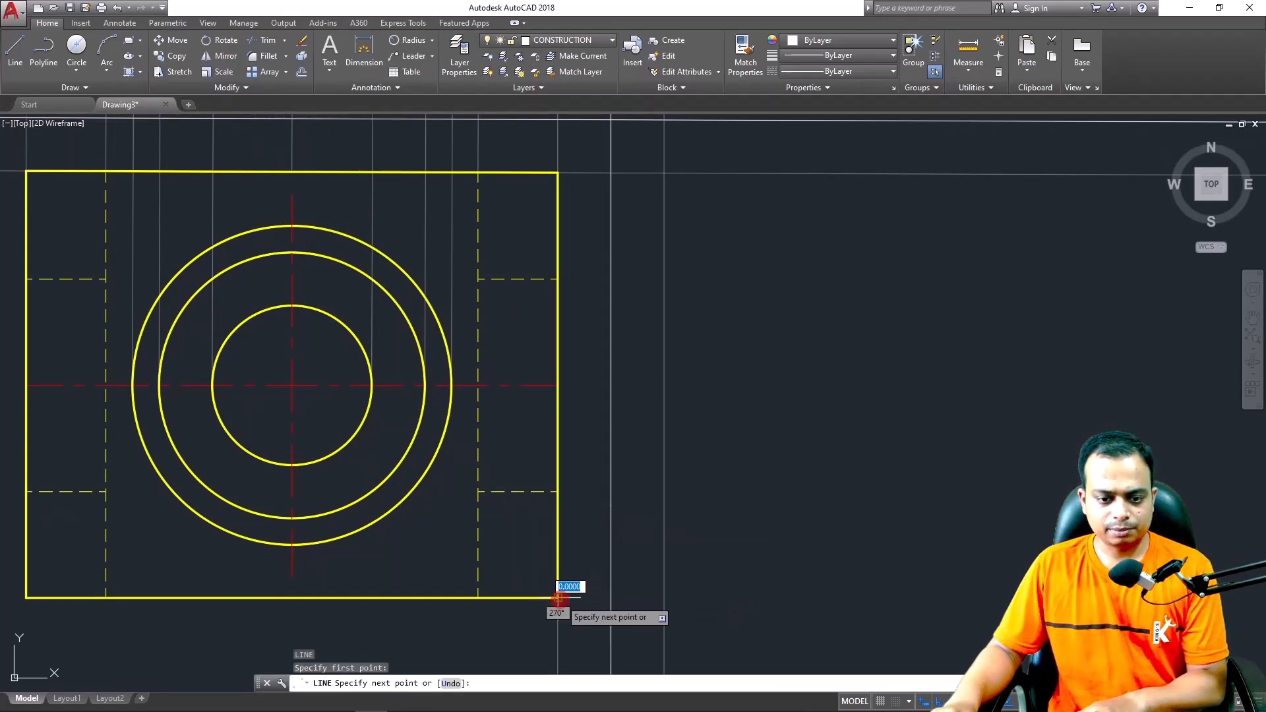
click(610, 598)
key(Return)
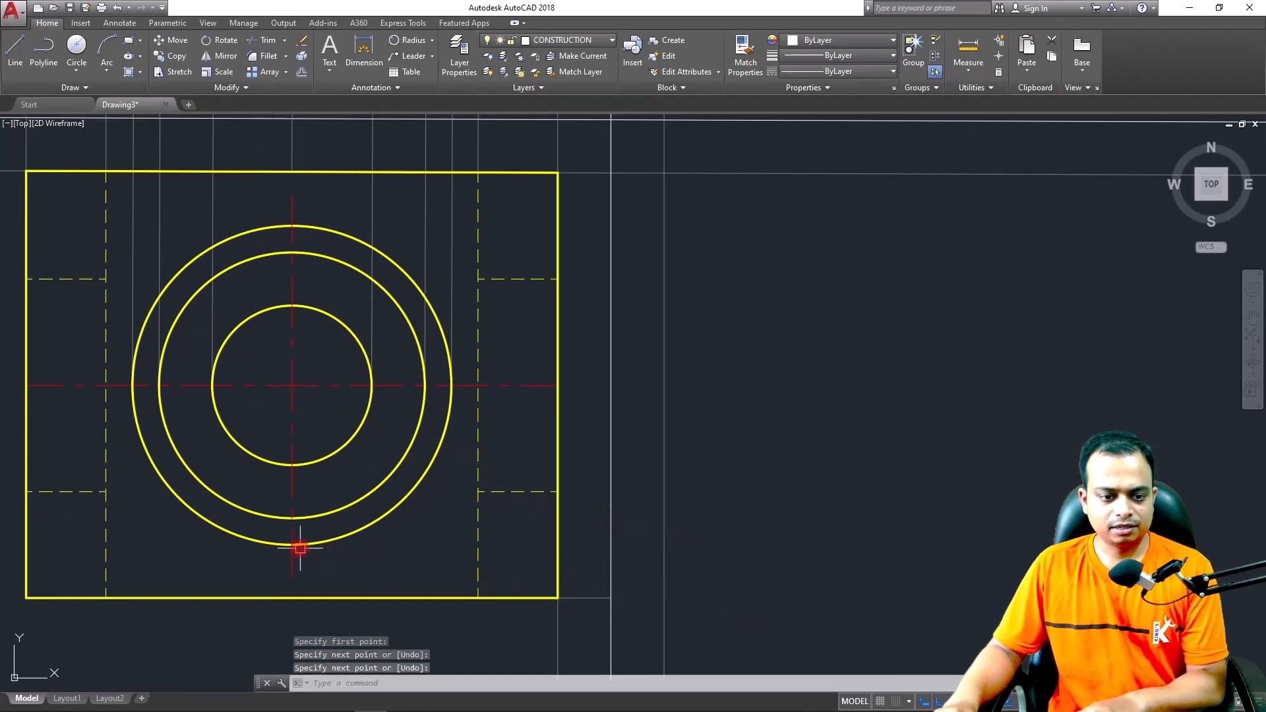
Draw a horizontal projection line from the outer circle's lowest point to the white vertical reference line
text(l)
key(Return)
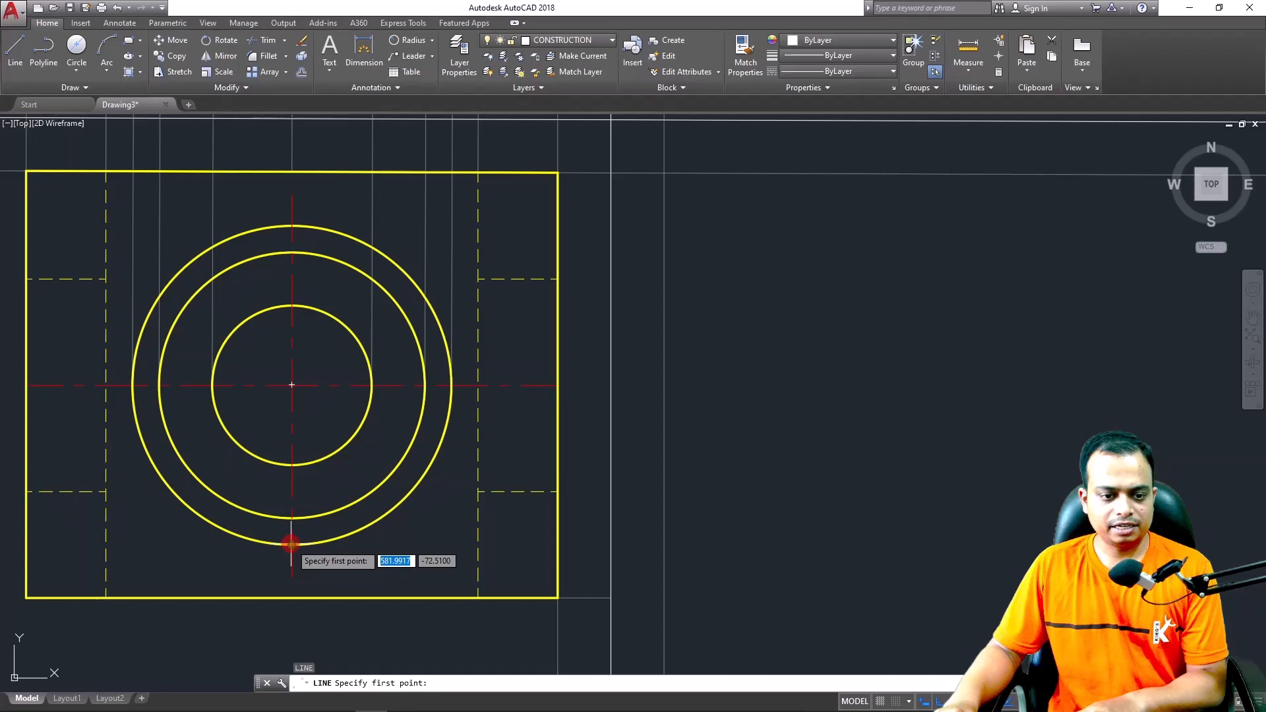
click(612, 545)
key(Return)
text(l)
key(Return)
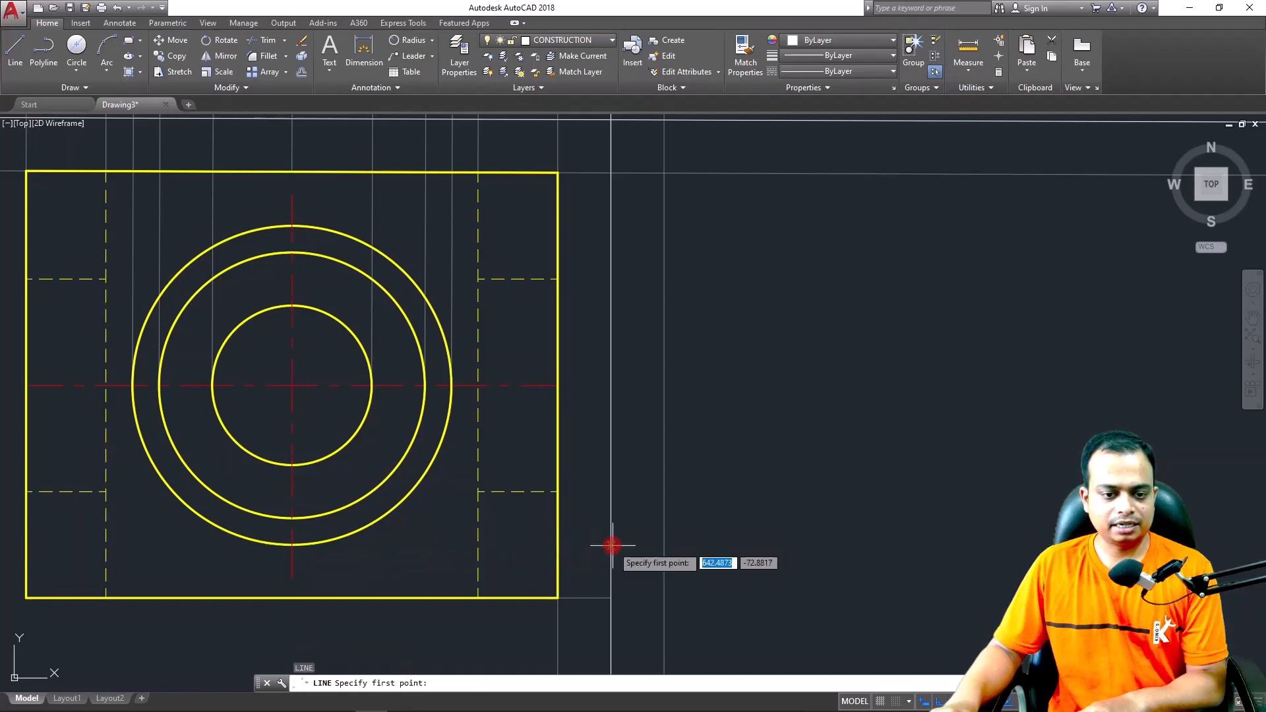
click(291, 545)
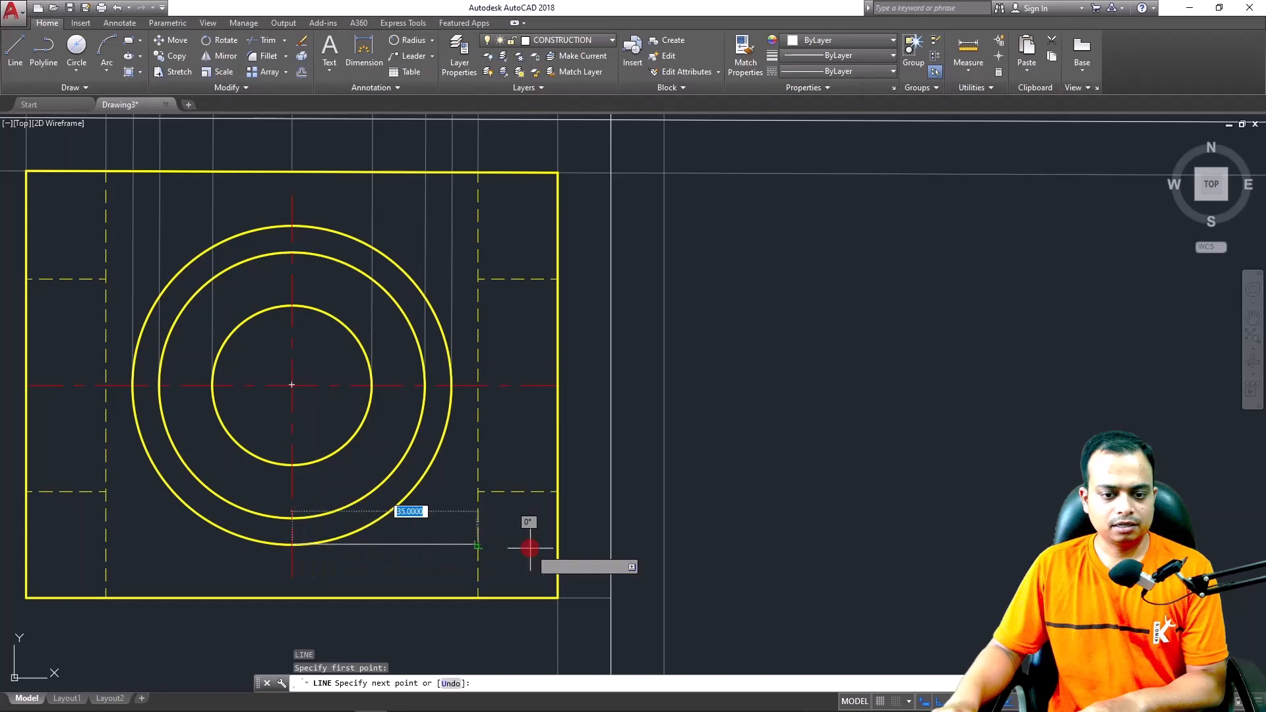
click(612, 545)
key(Return)
Draw a horizontal projection line from the middle circle's lowest point to the white vertical reference line
text(l)
key(Return)
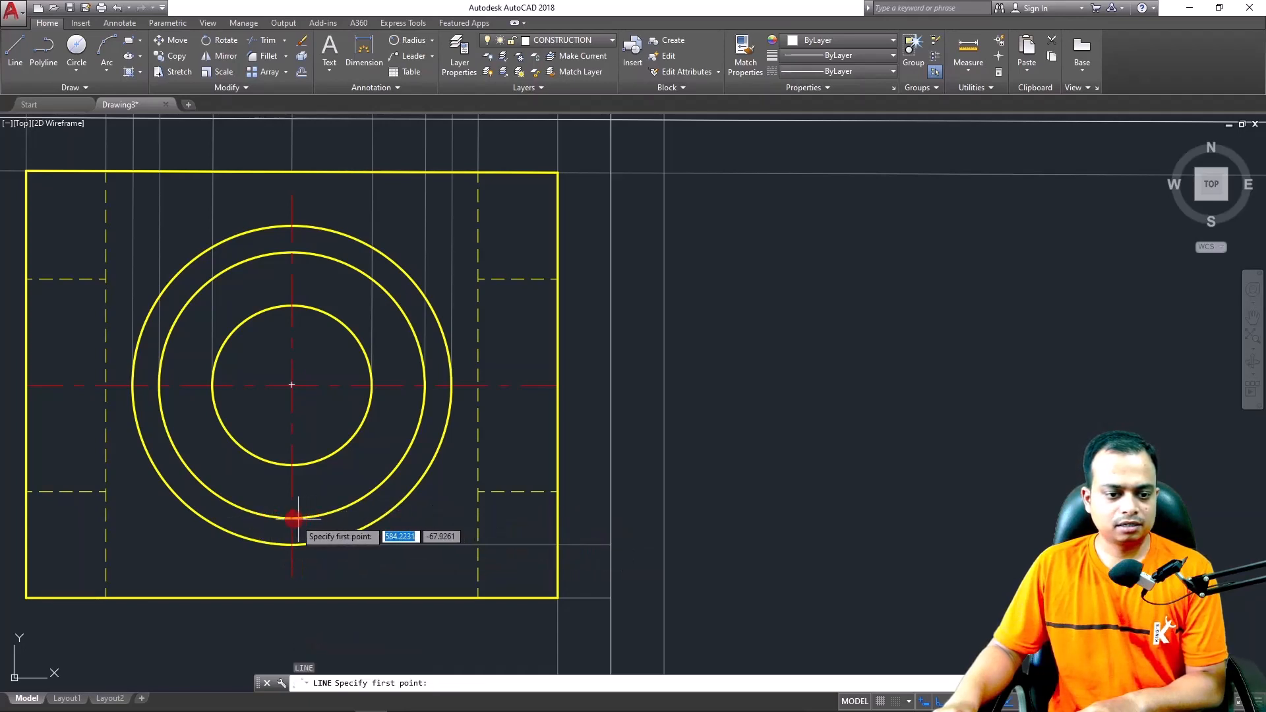
click(291, 518)
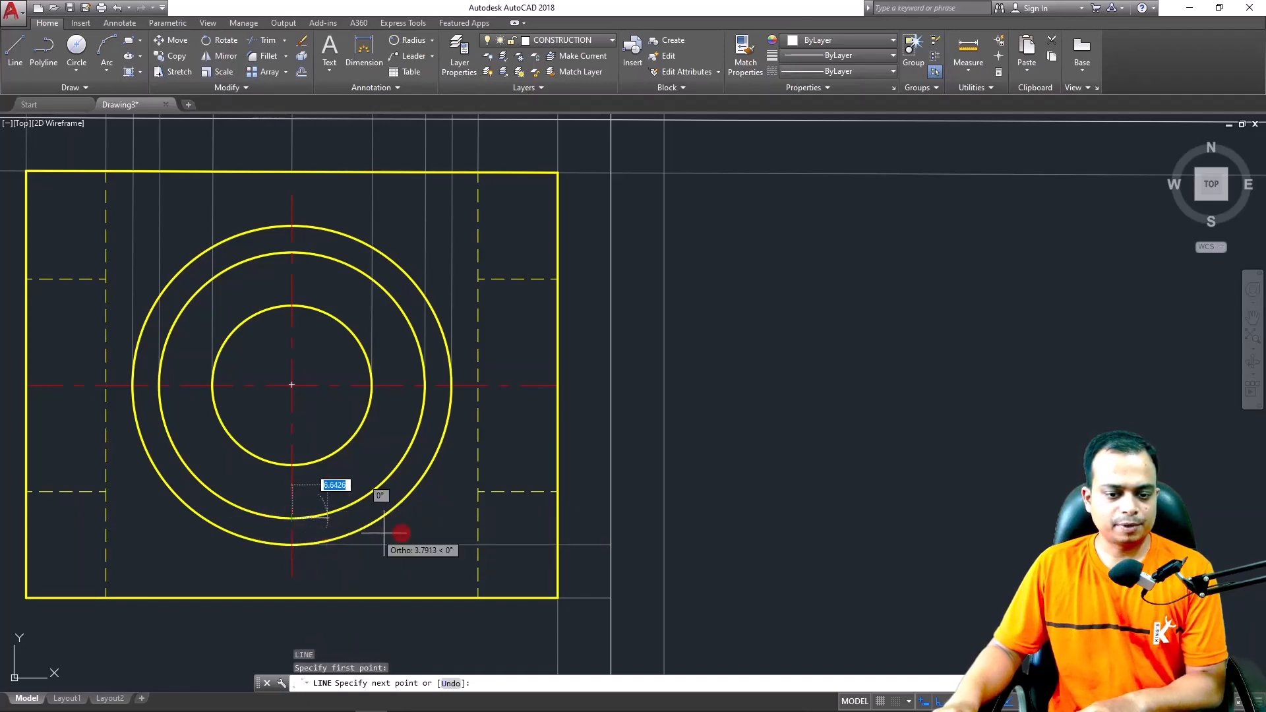
click(610, 519)
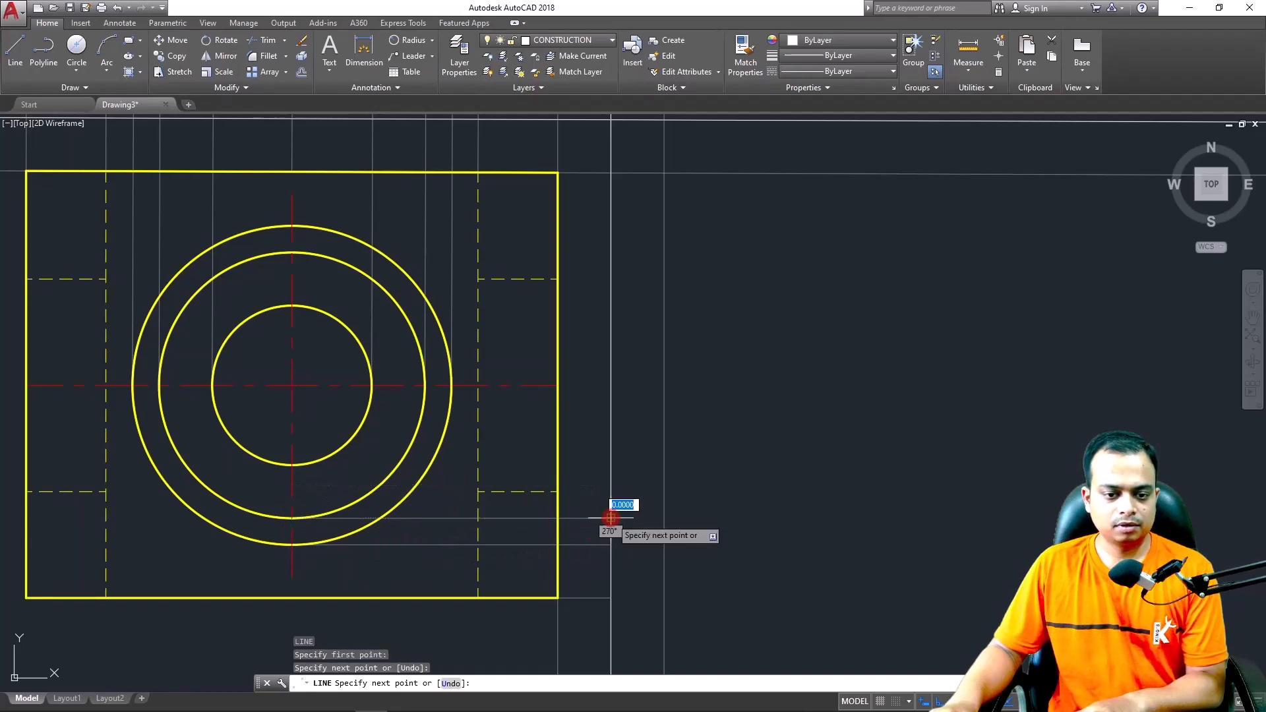
key(Return)
Project the lower-right horizontal hidden line from the top view's right edge to the white vertical reference line
text(l)
key(Return)
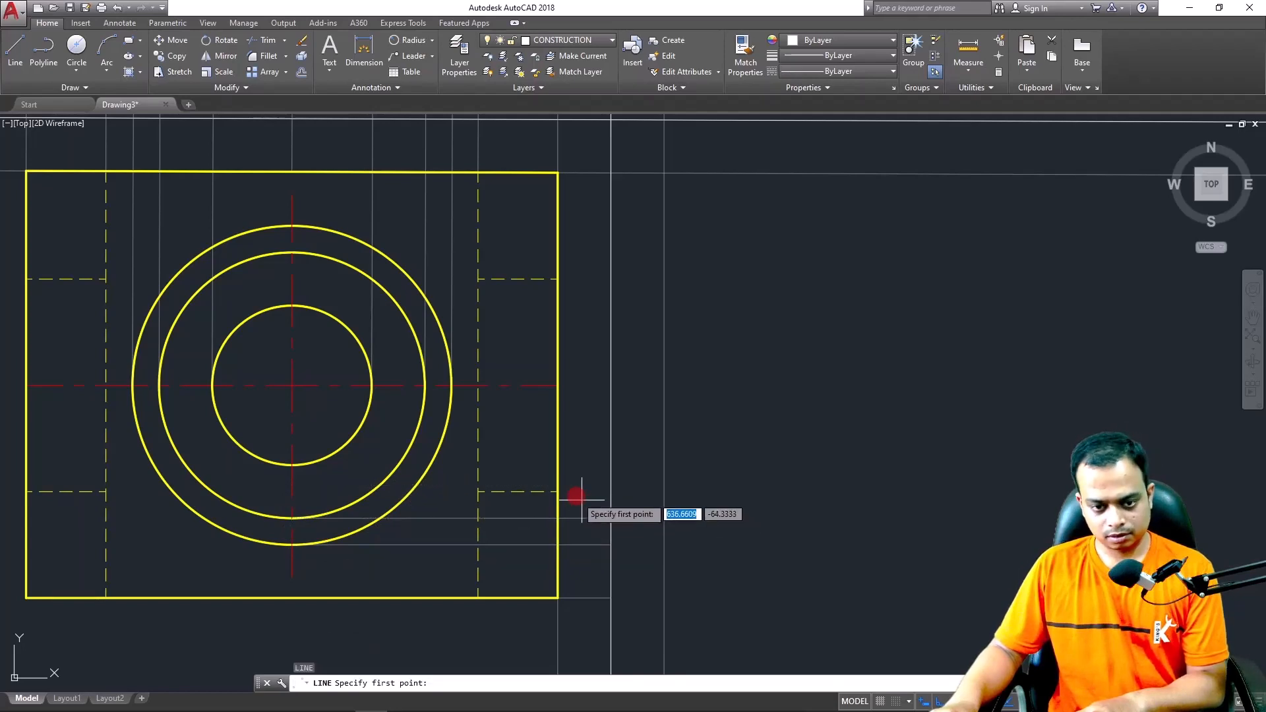
click(558, 491)
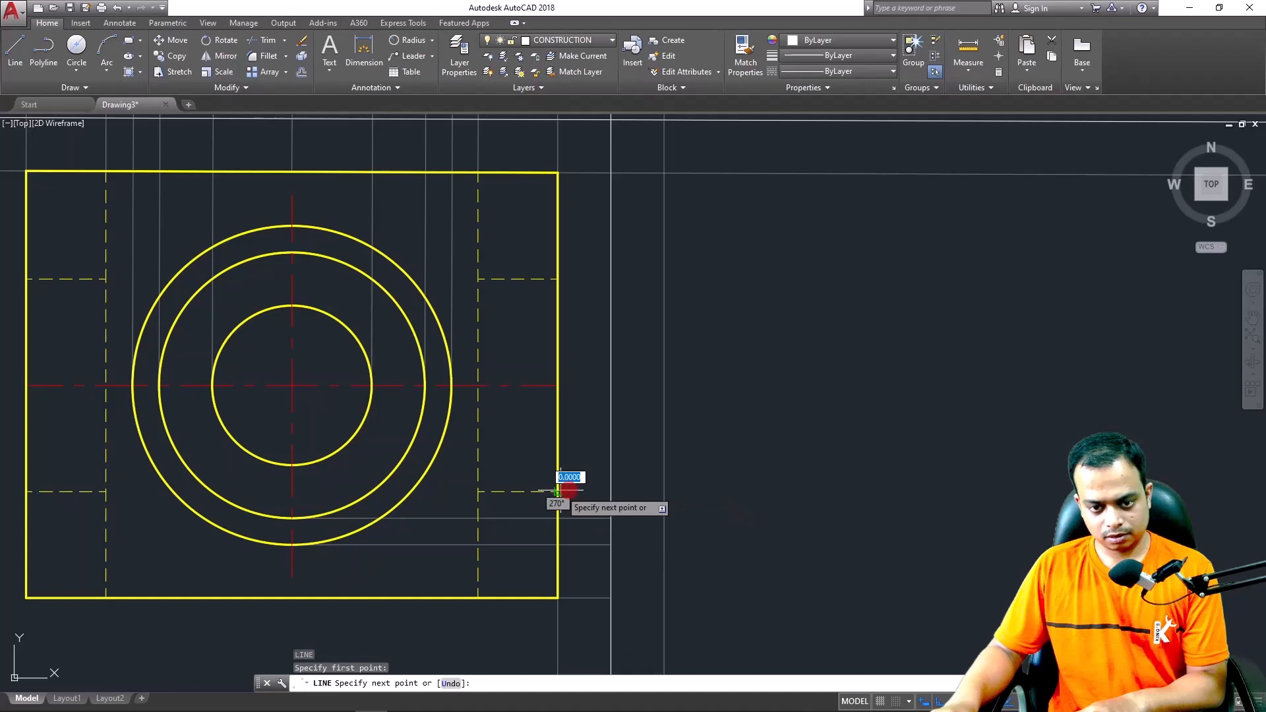
click(611, 491)
key(Return)
Draw a horizontal projection line from the inner circle's lowest point to the white vertical reference line
key(Return)
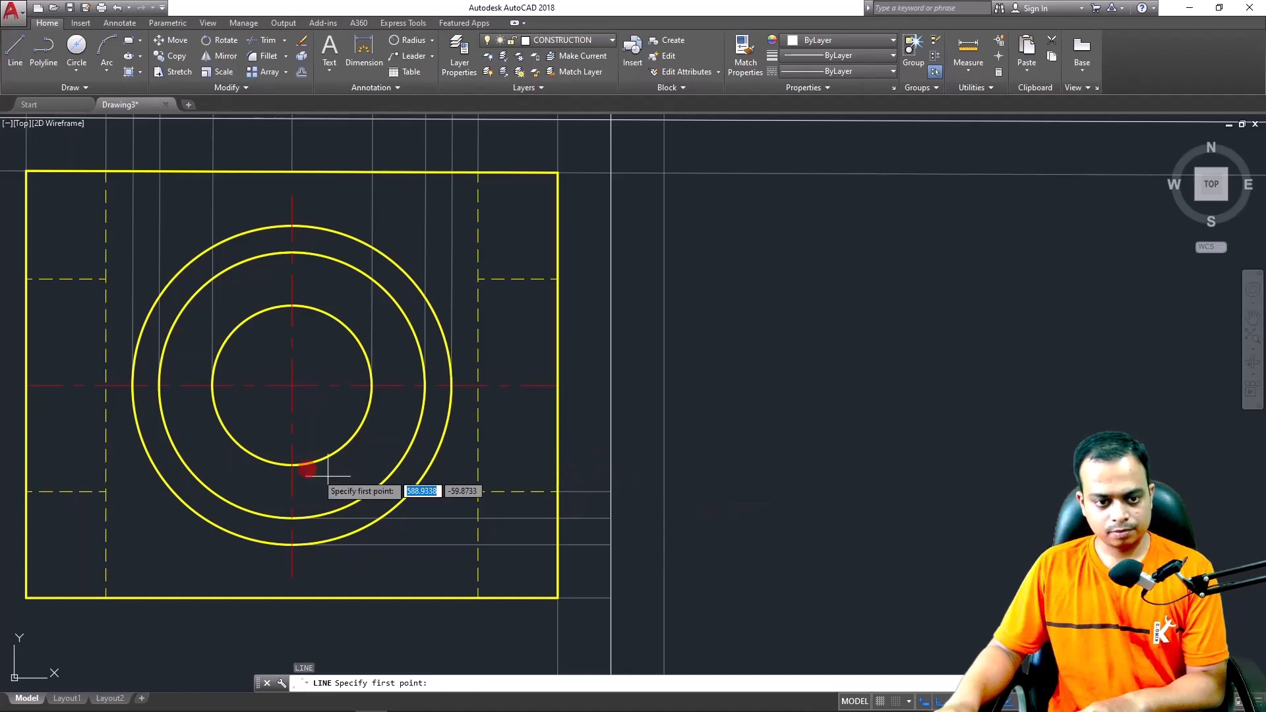
click(292, 465)
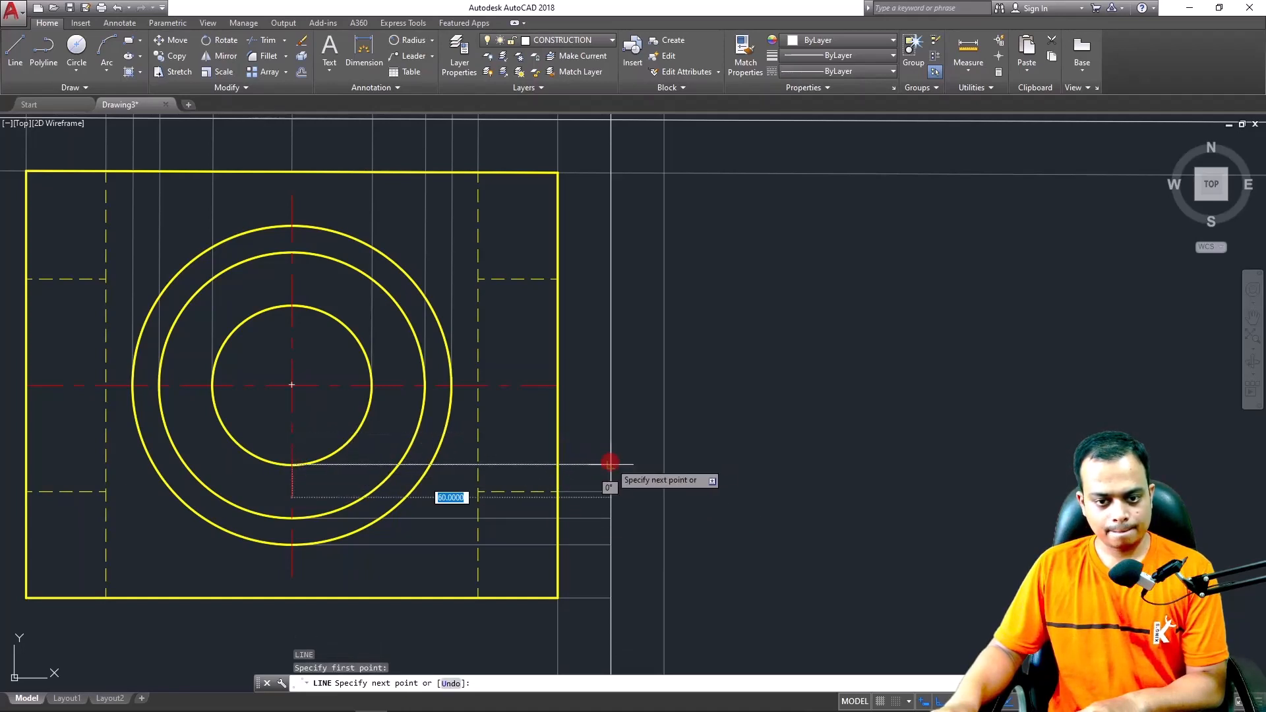
click(611, 464)
key(Return)
key(Return)
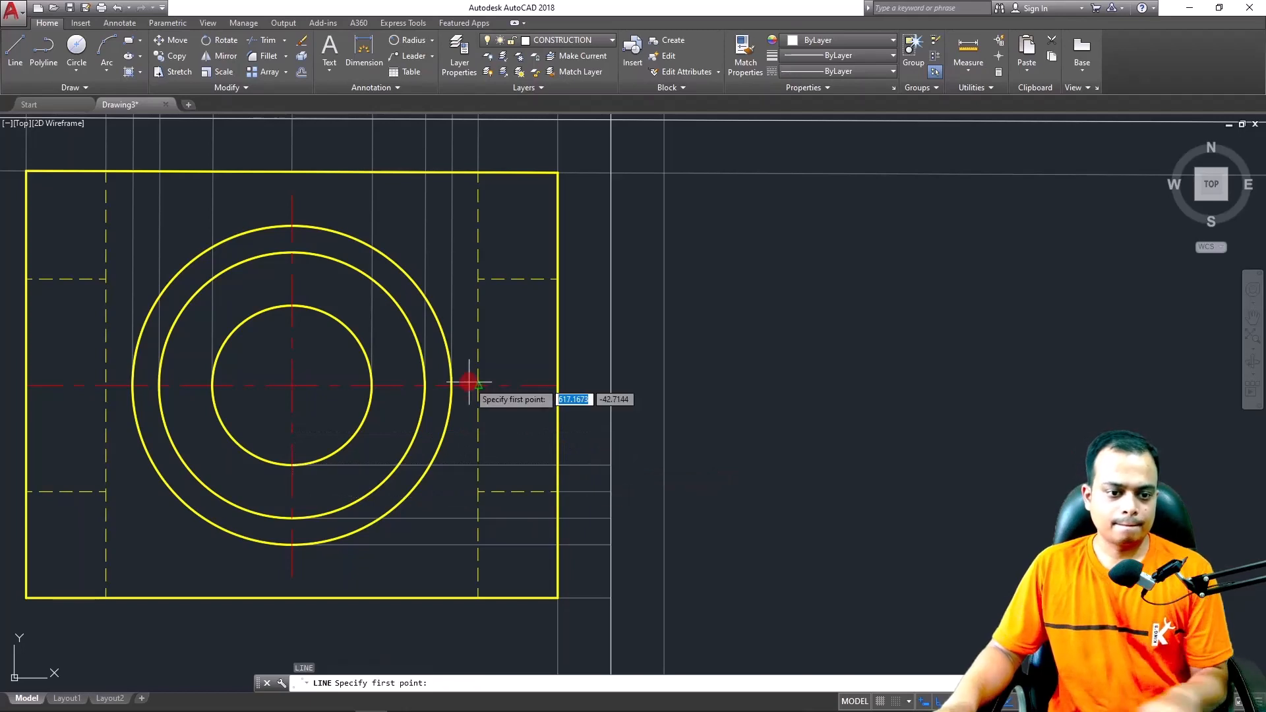
key(Escape)
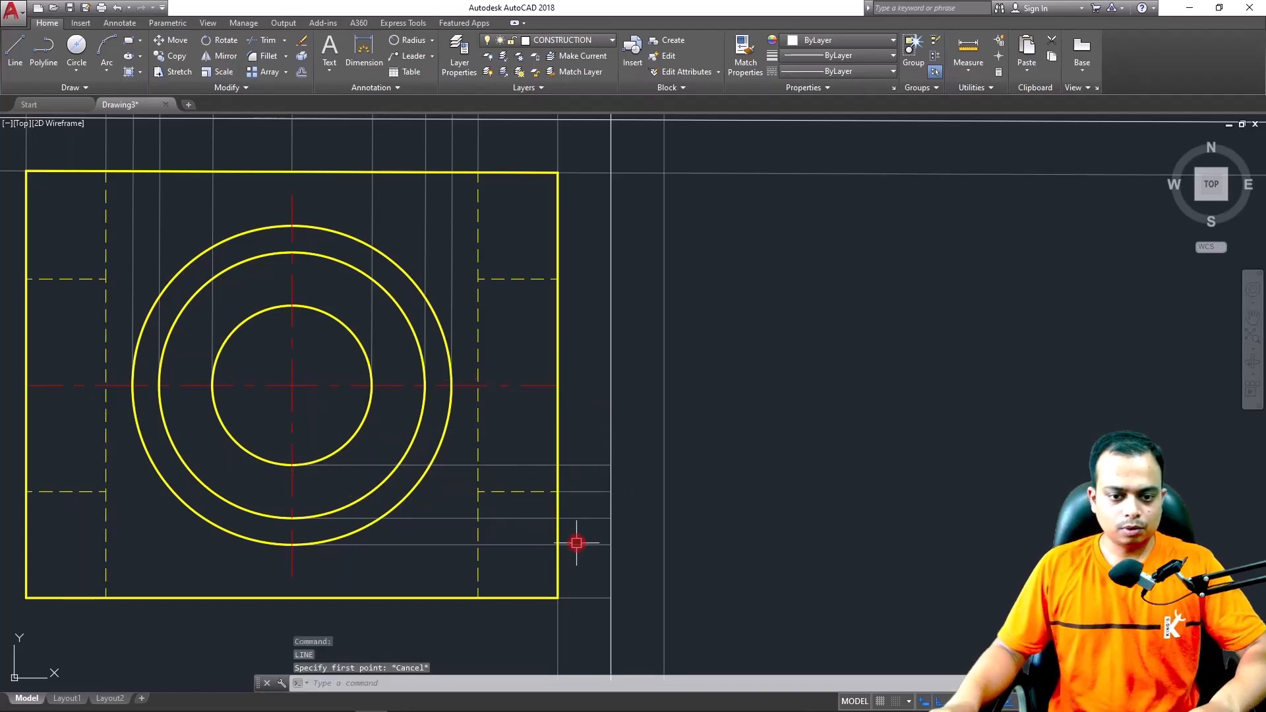
Mirror the projection lines of the three circles and the hidden line about the top view's horizontal centre line, keeping the originals
click(585, 518)
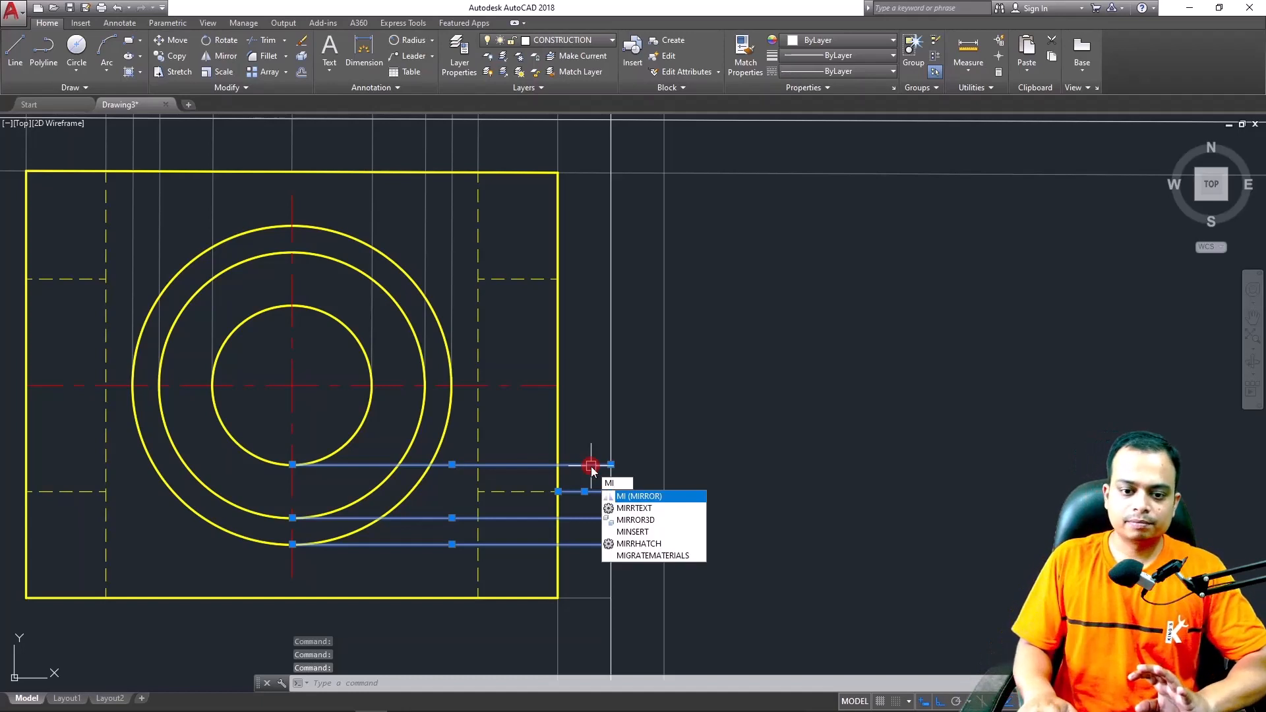
key(Return)
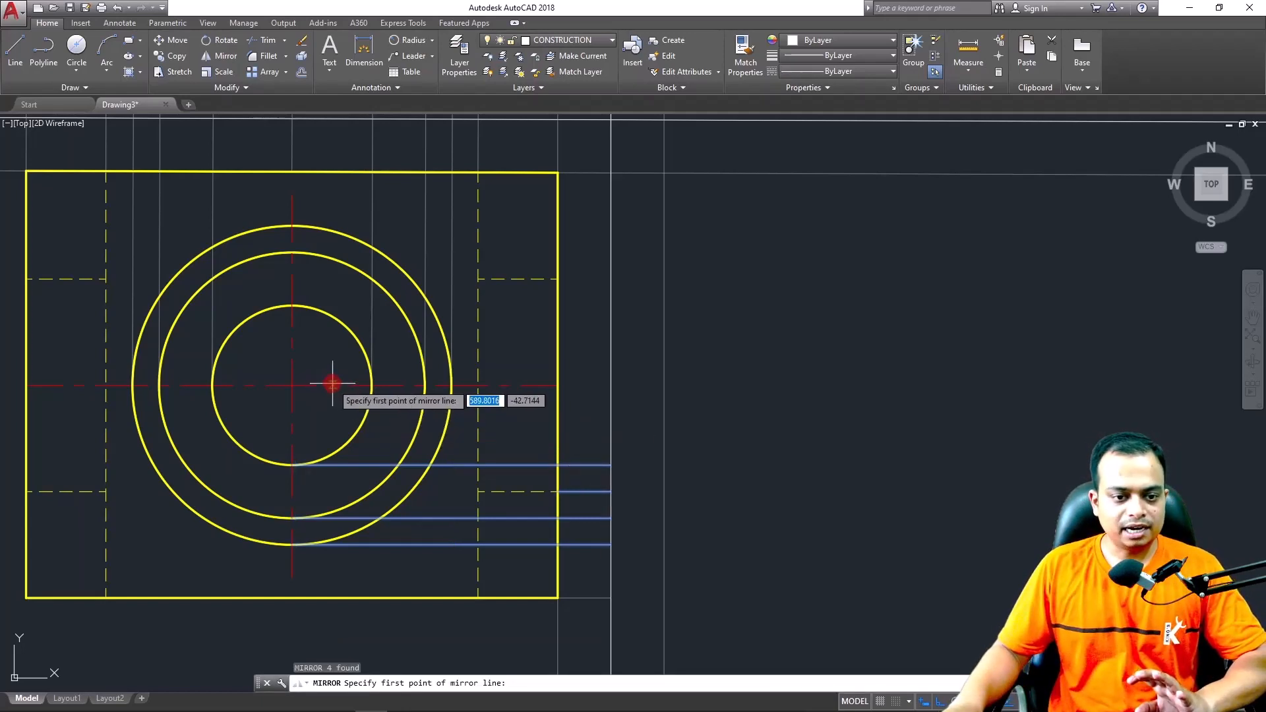
click(291, 385)
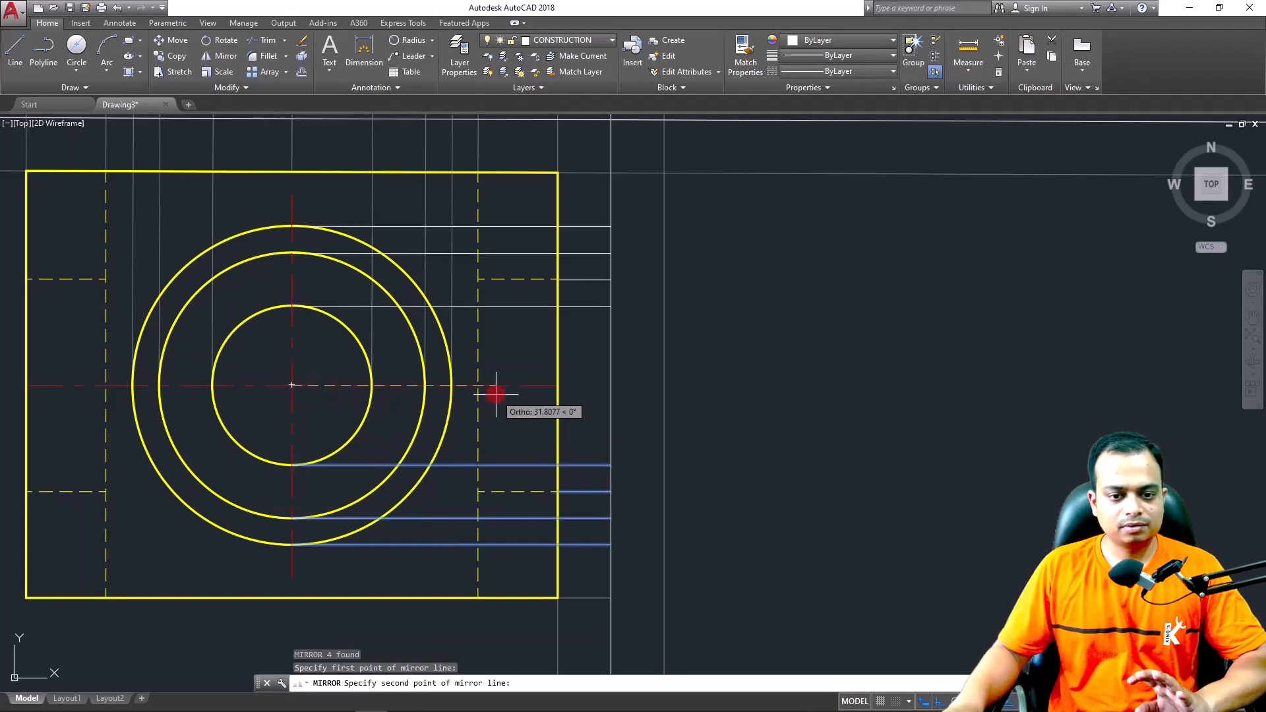
click(509, 385)
key(Return)
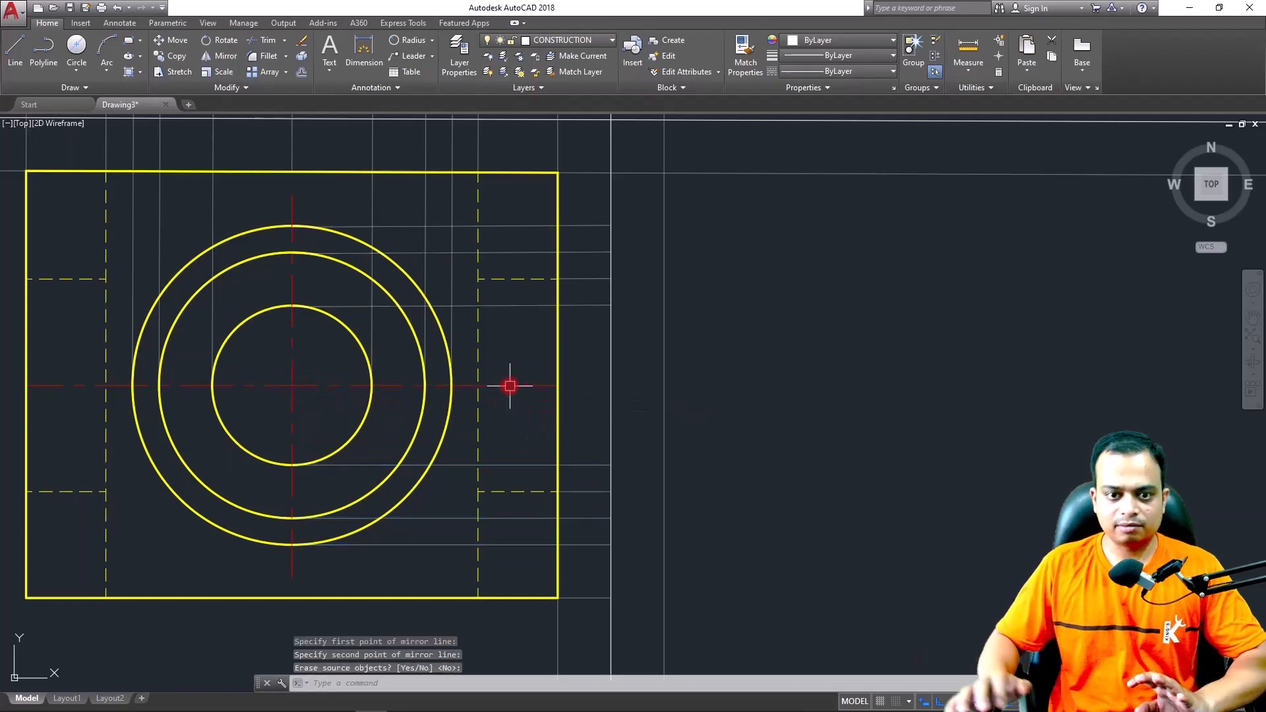
key(Escape)
Draw a line 100 long at 45° from where the top view's lowest projection line meets the white vertical reference line
middle_drag(749, 350, 702, 426)
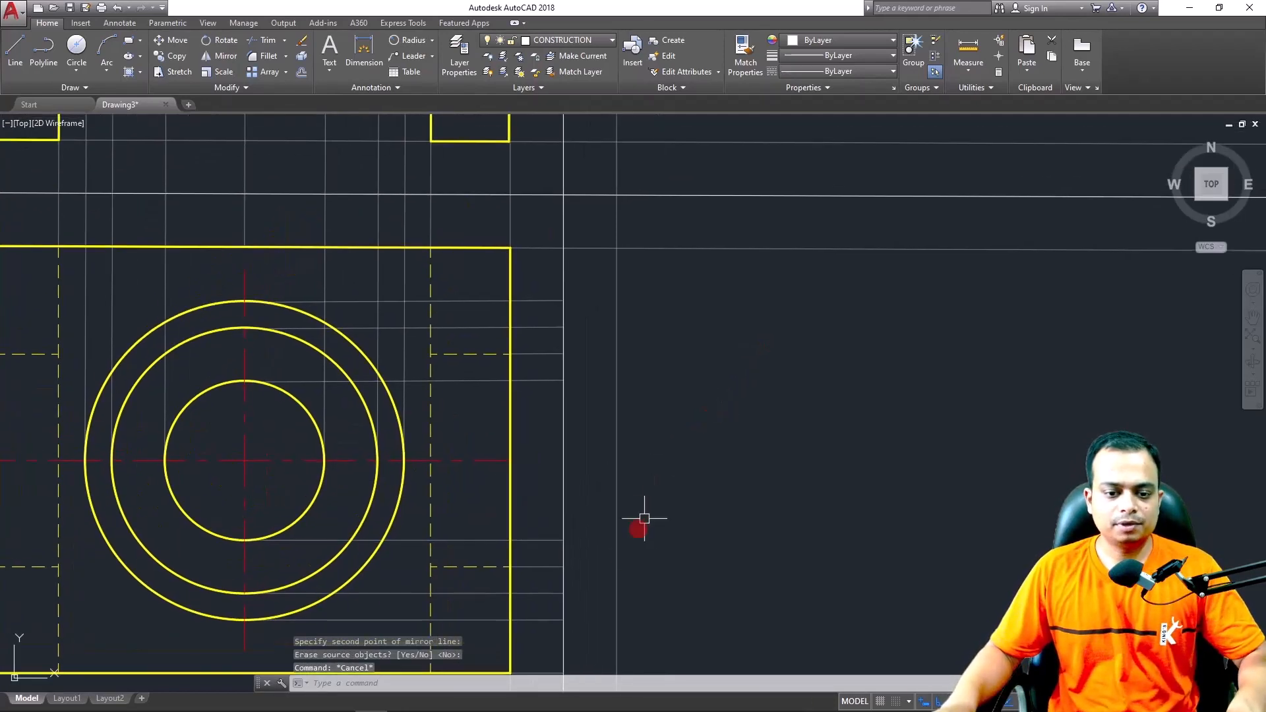
scroll(816, 448, down, 2)
middle_drag(816, 447, 741, 418)
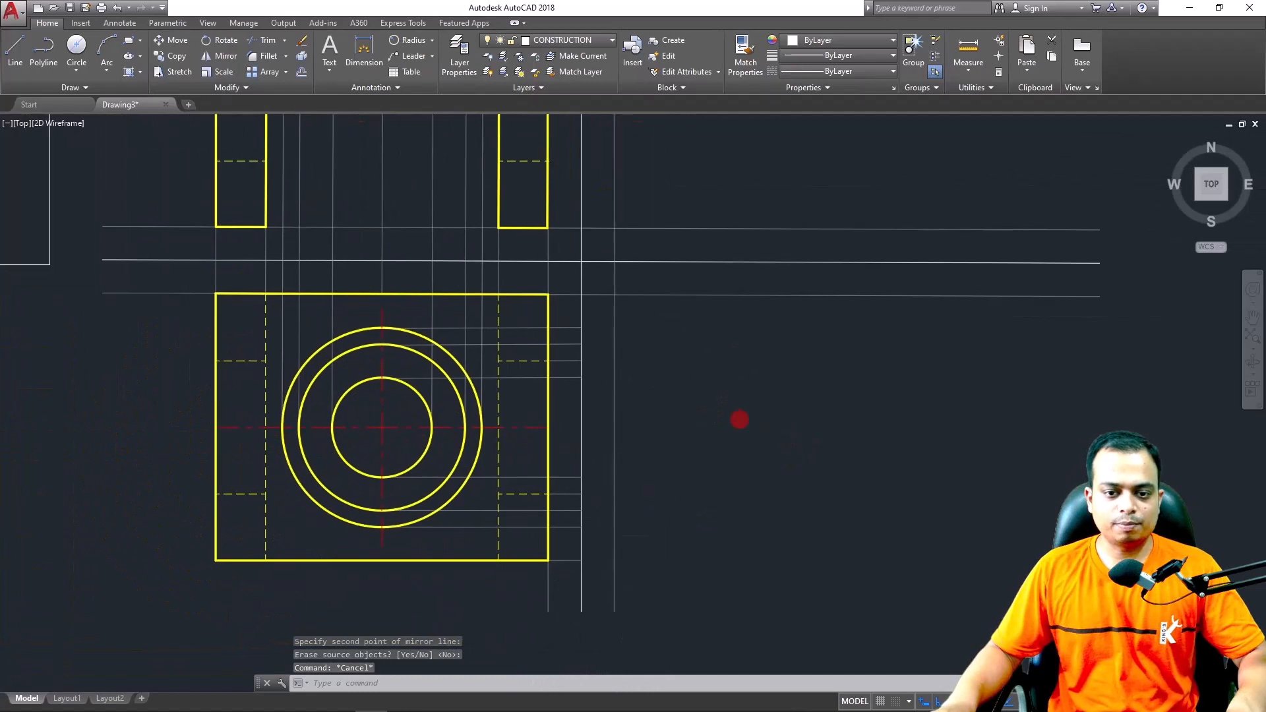
text(l)
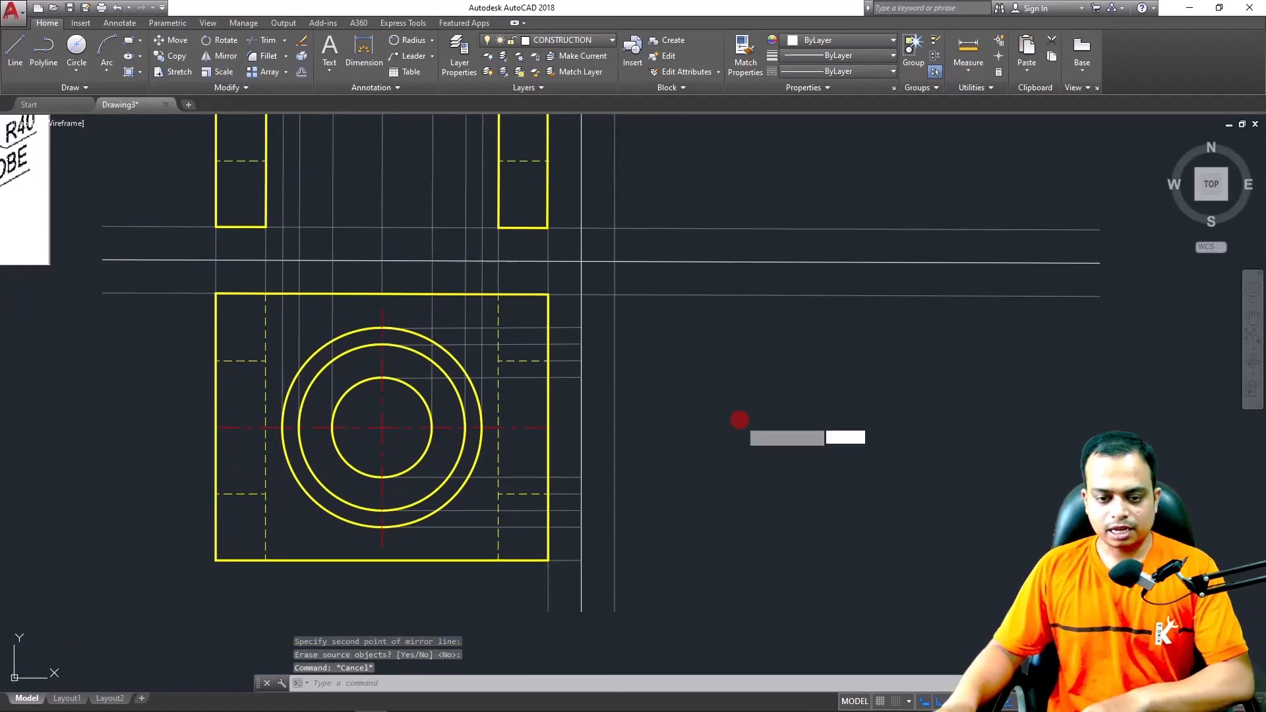
key(Return)
click(582, 560)
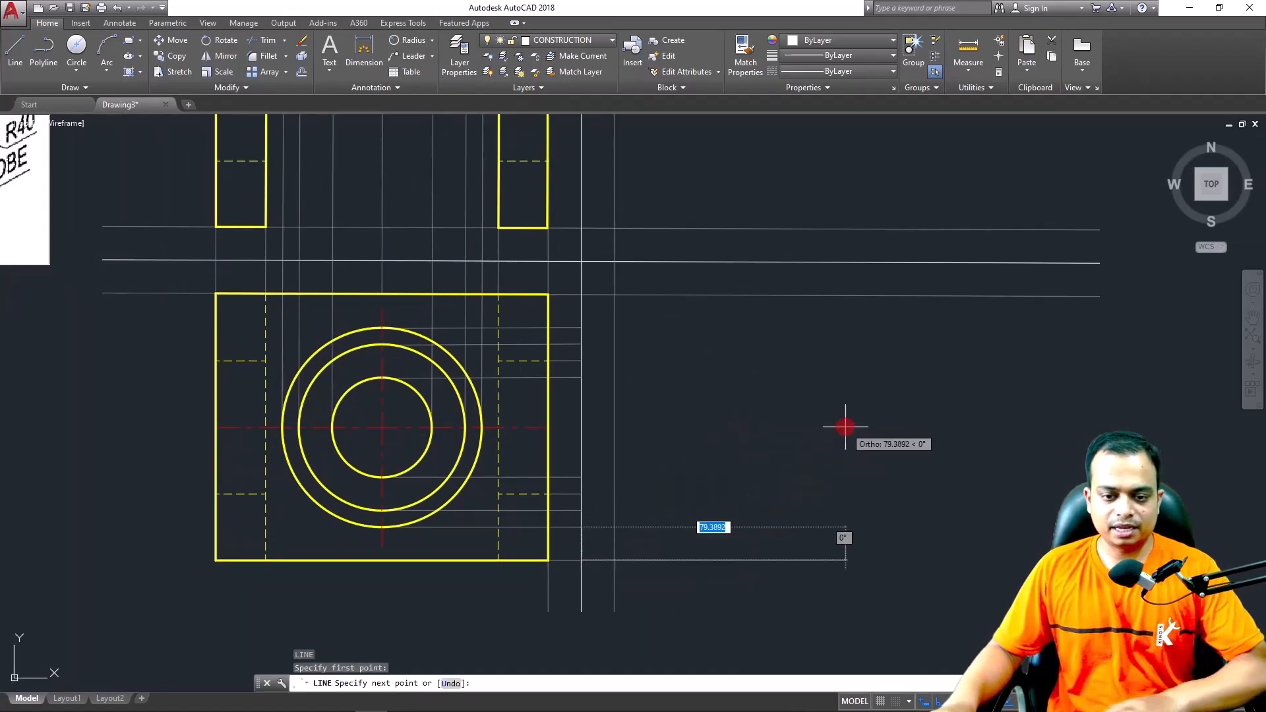
text(@100)
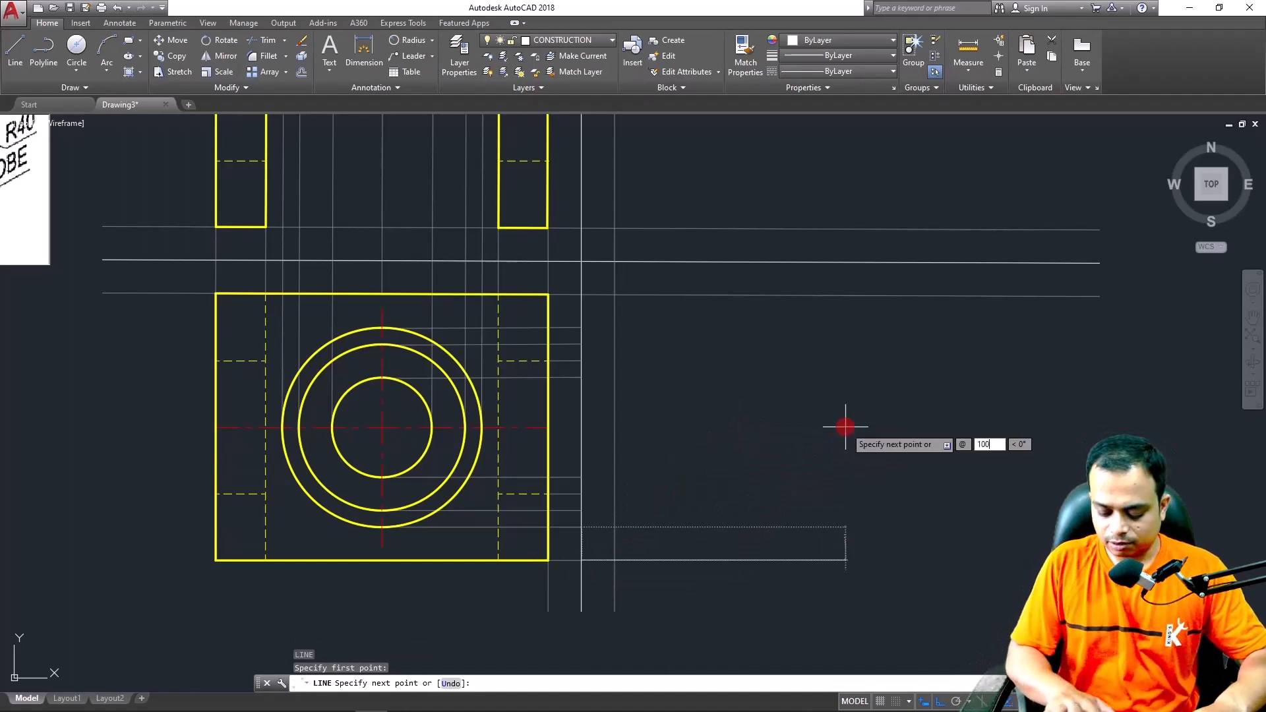
text(<45)
key(Return)
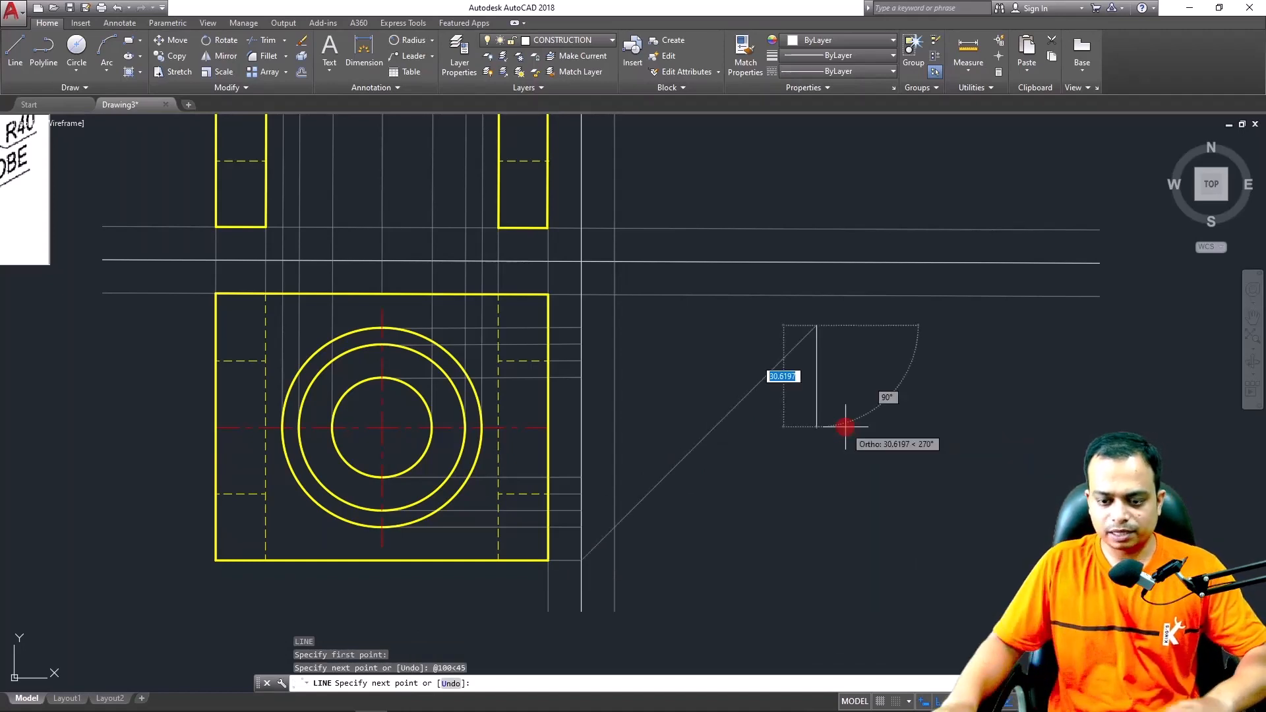
key(Return)
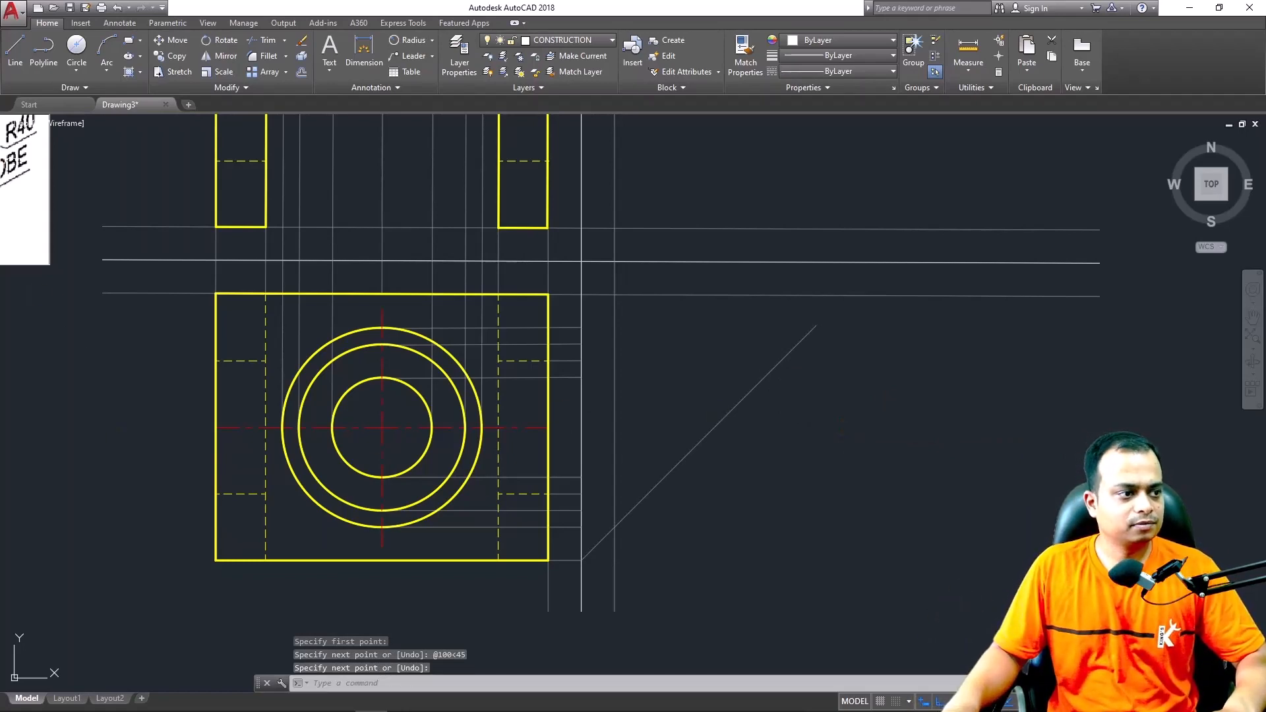
Extend the 45° line up to the white horizontal reference line
right_click(761, 377)
click(778, 363)
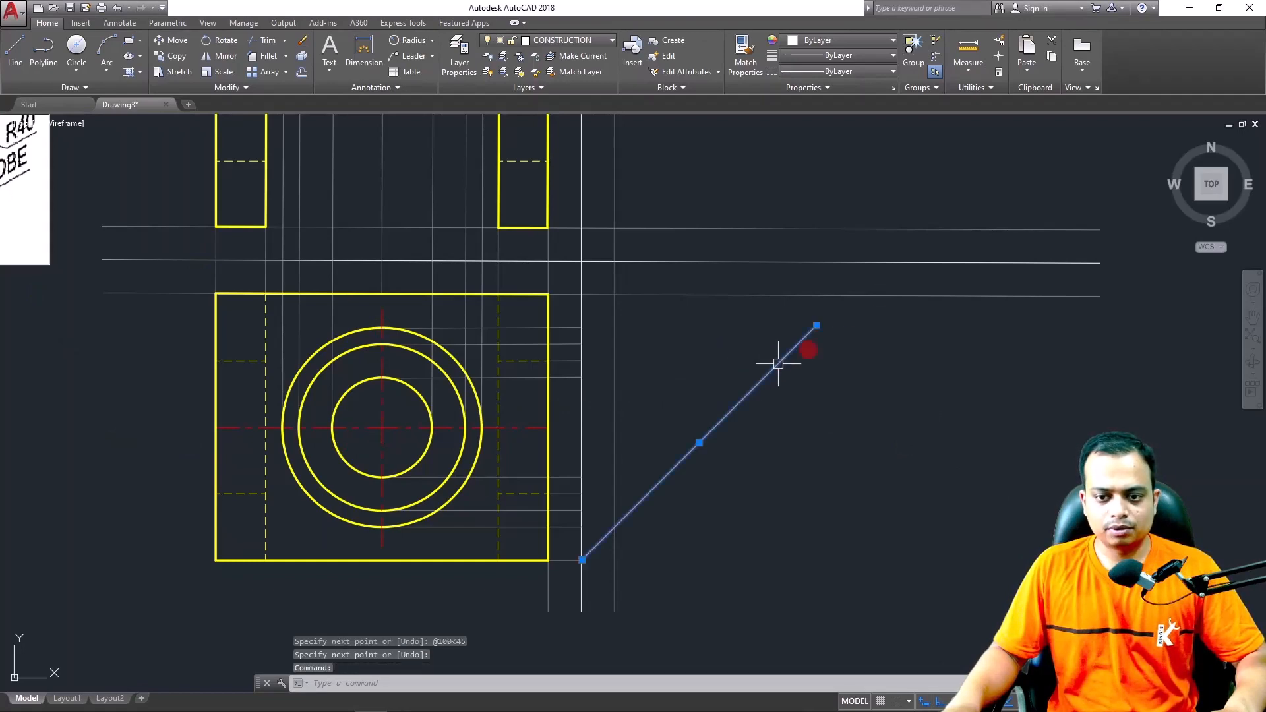
click(903, 262)
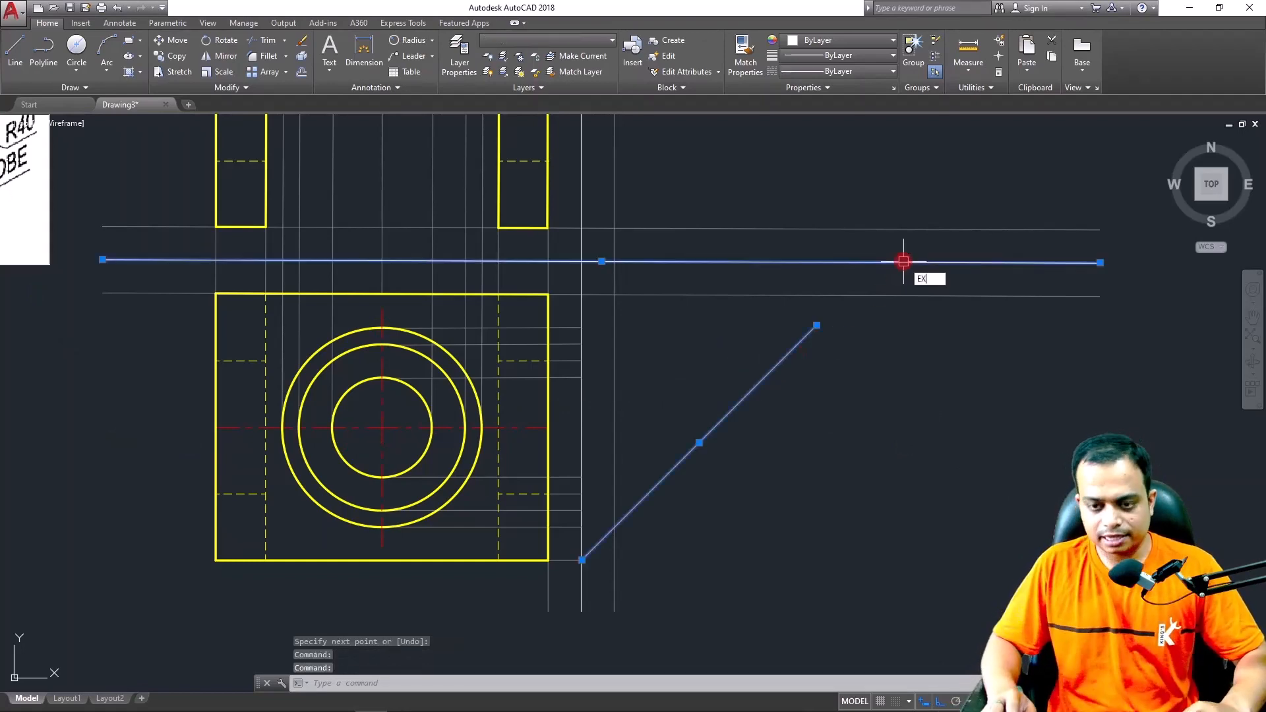
text(EX)
key(Return)
click(813, 331)
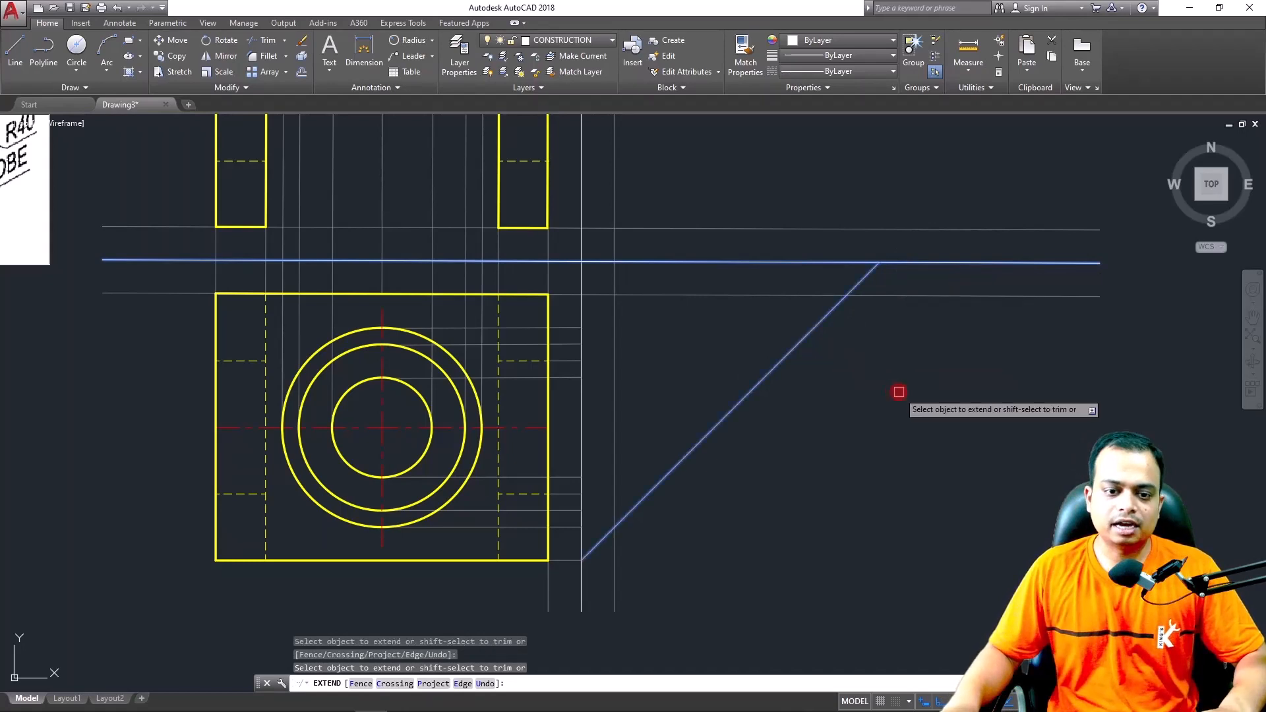
key(Escape)
Copy the 45° line from its lower end to the ends of the circles' and hidden line's lower projection lines on the vertical reference line
click(721, 418)
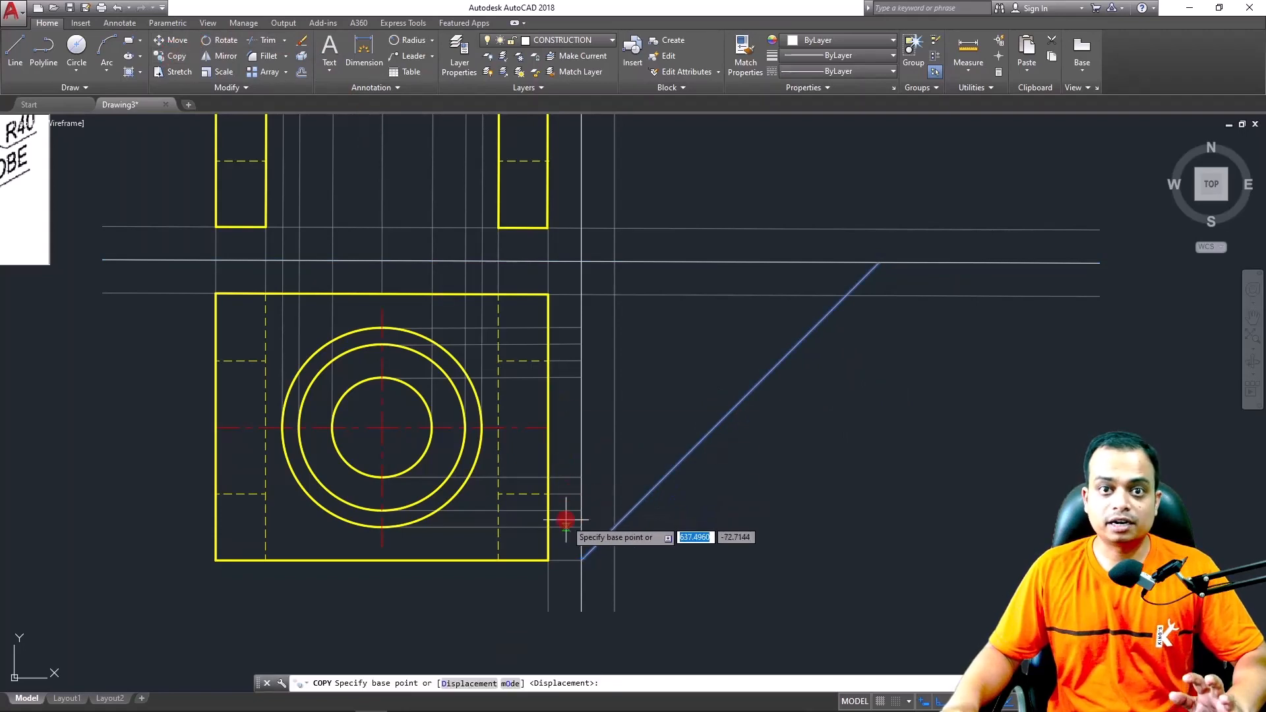
click(582, 561)
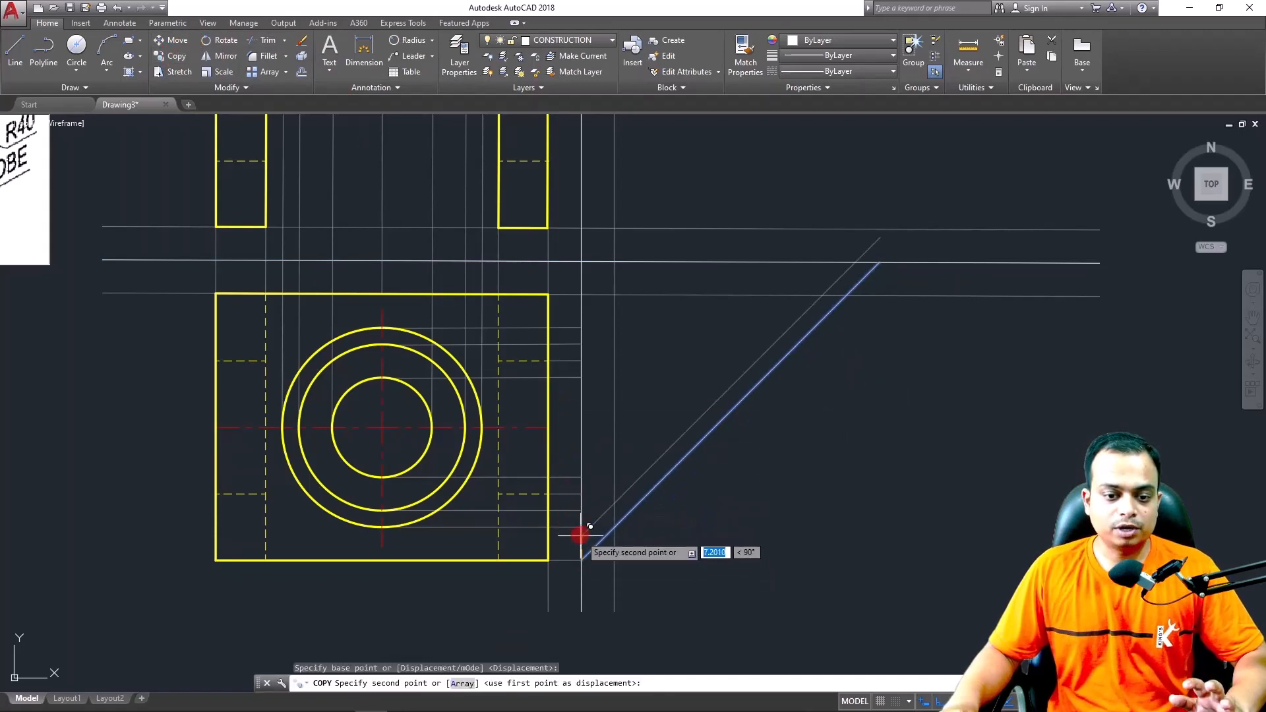
scroll(580, 527, up, 3)
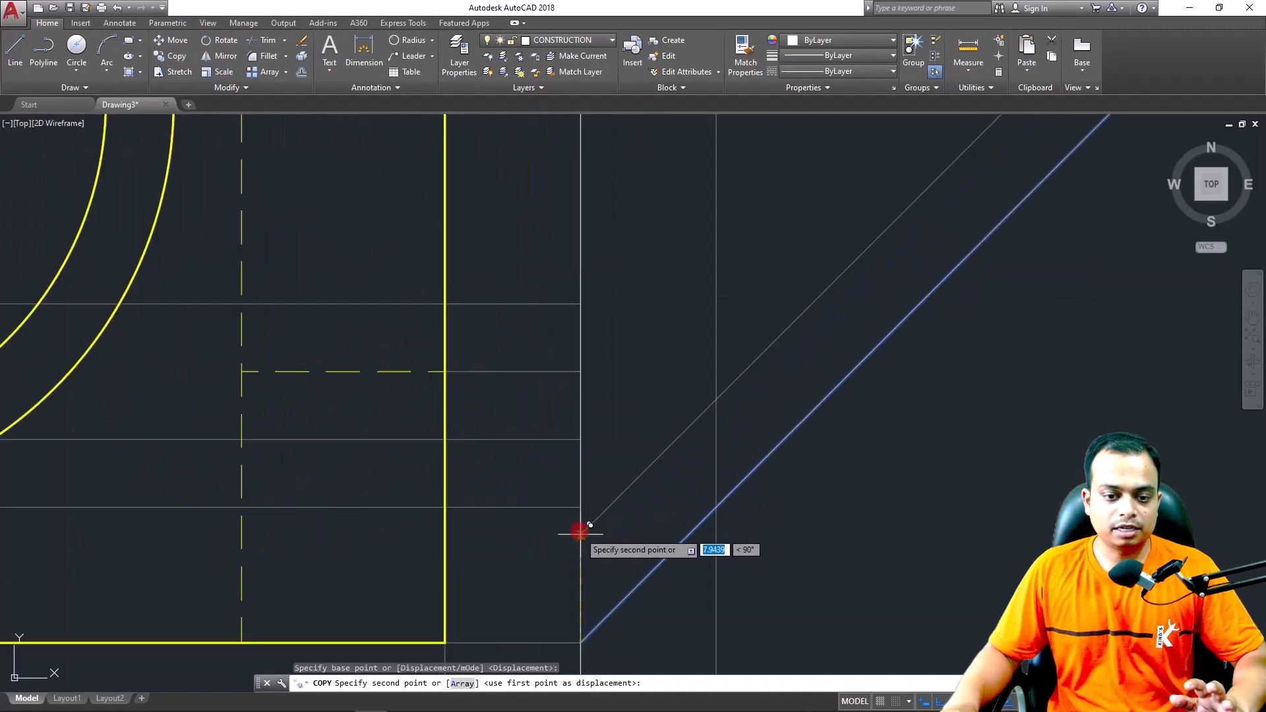
click(578, 439)
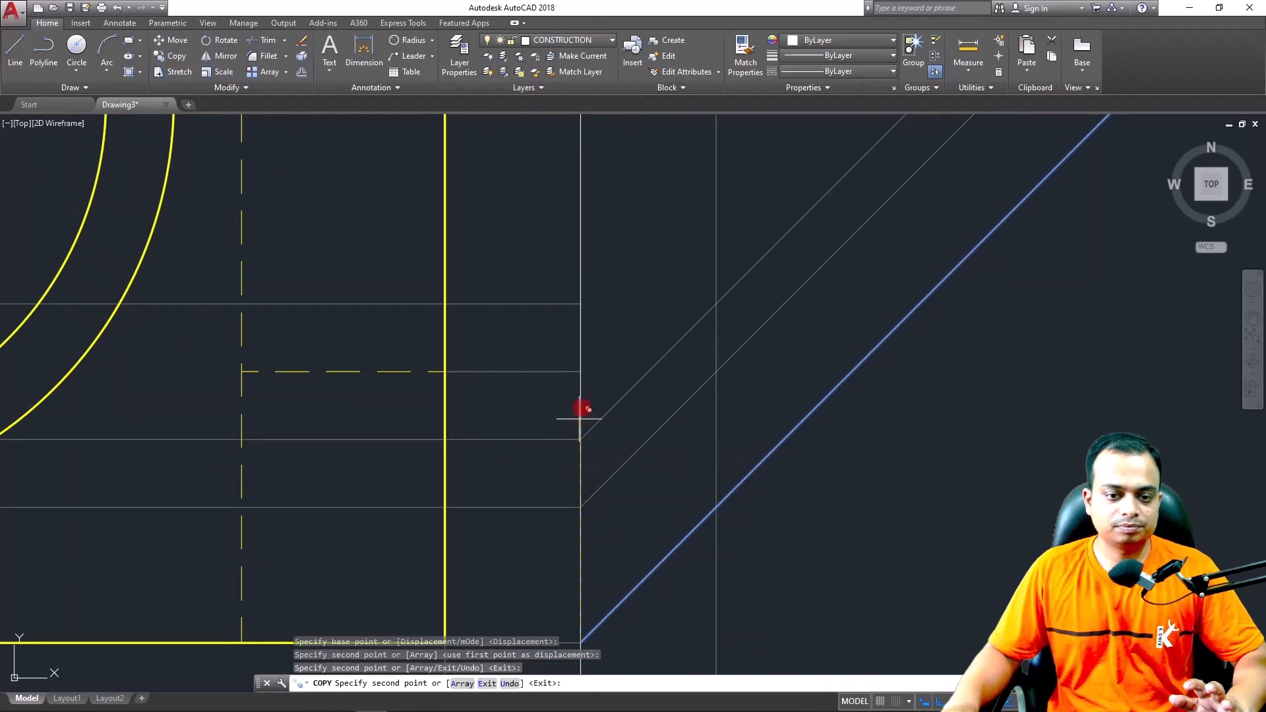
click(580, 371)
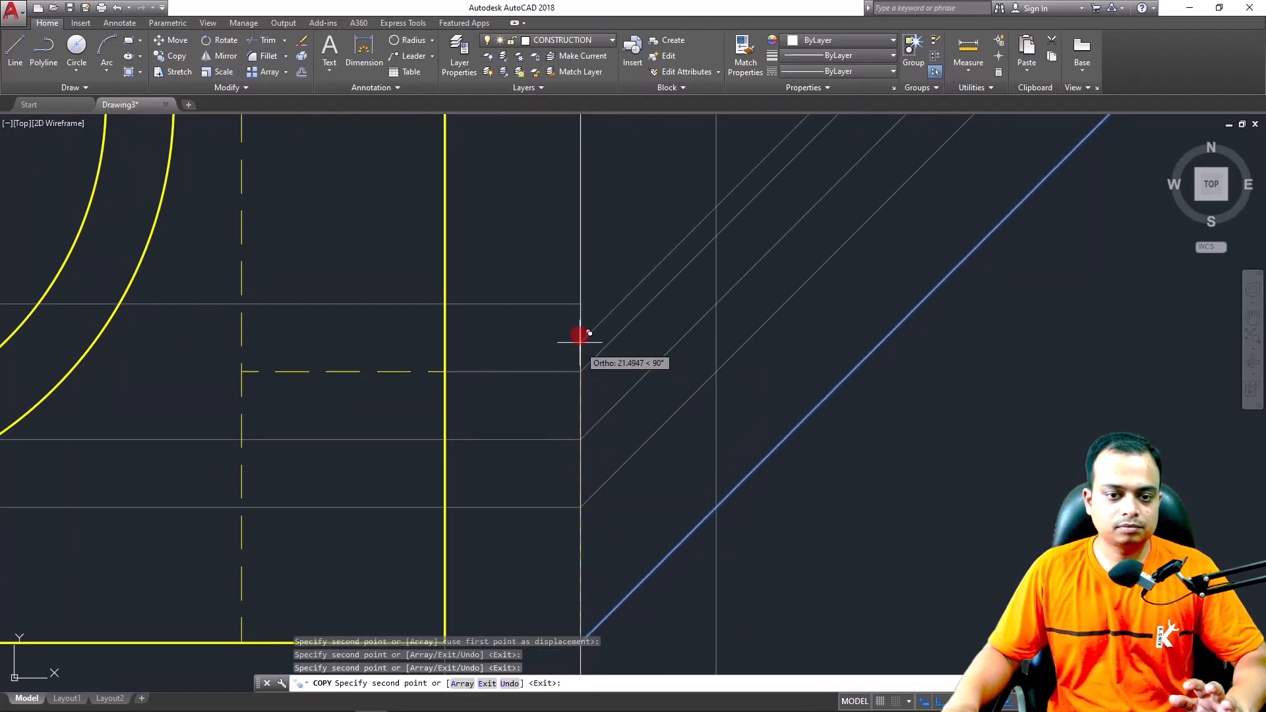
click(580, 304)
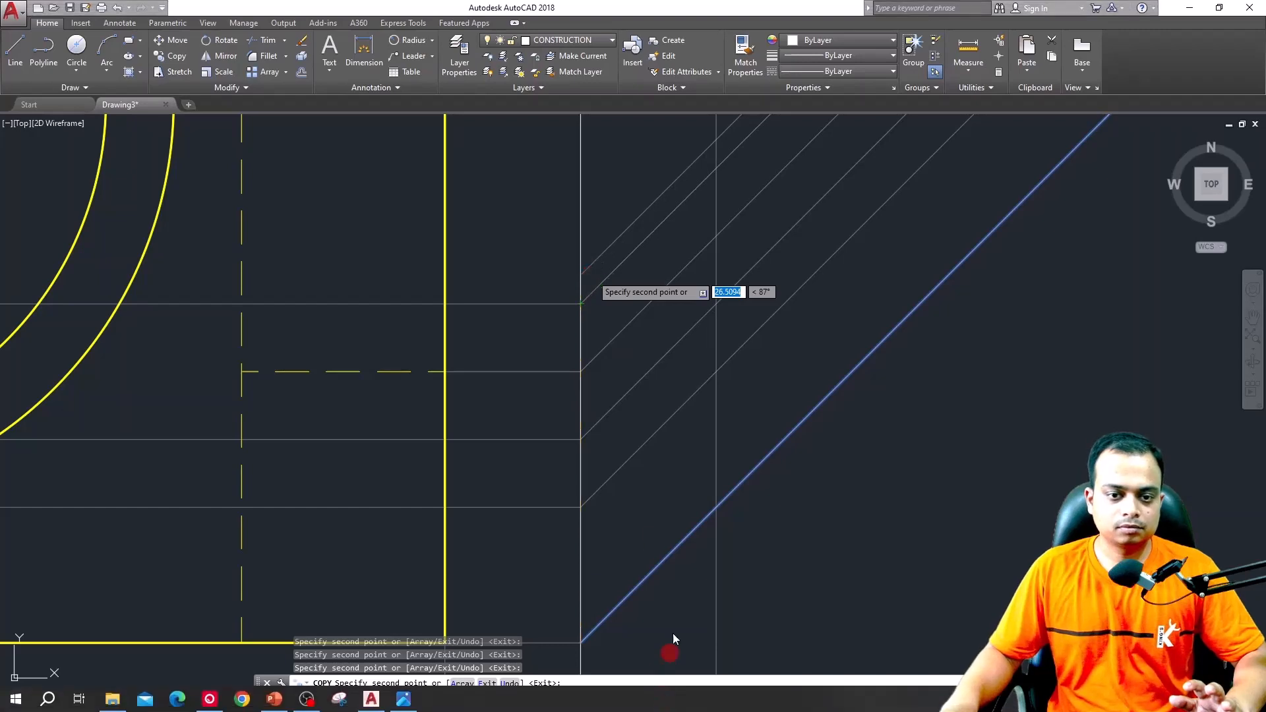
Place further copies of the 45° line at the top view's centre-line level and at the ends of the four upper projection lines
scroll(634, 259, down, 2)
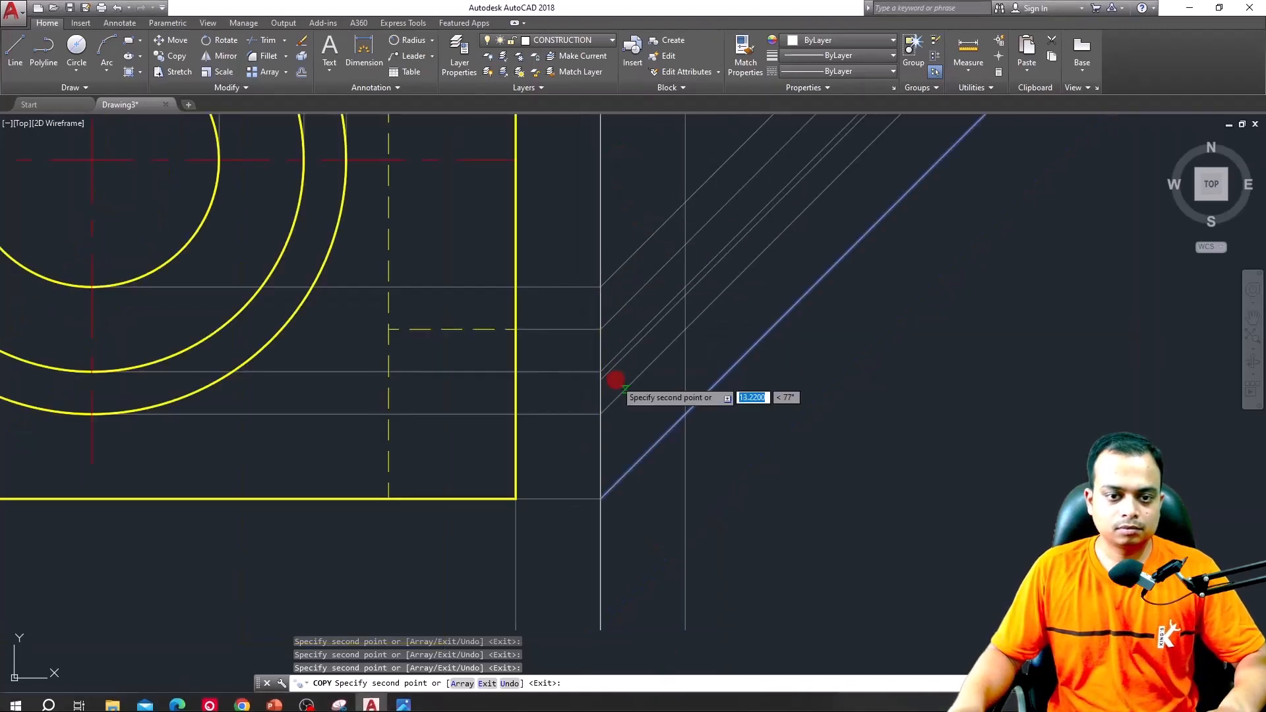
middle_drag(627, 200, 636, 398)
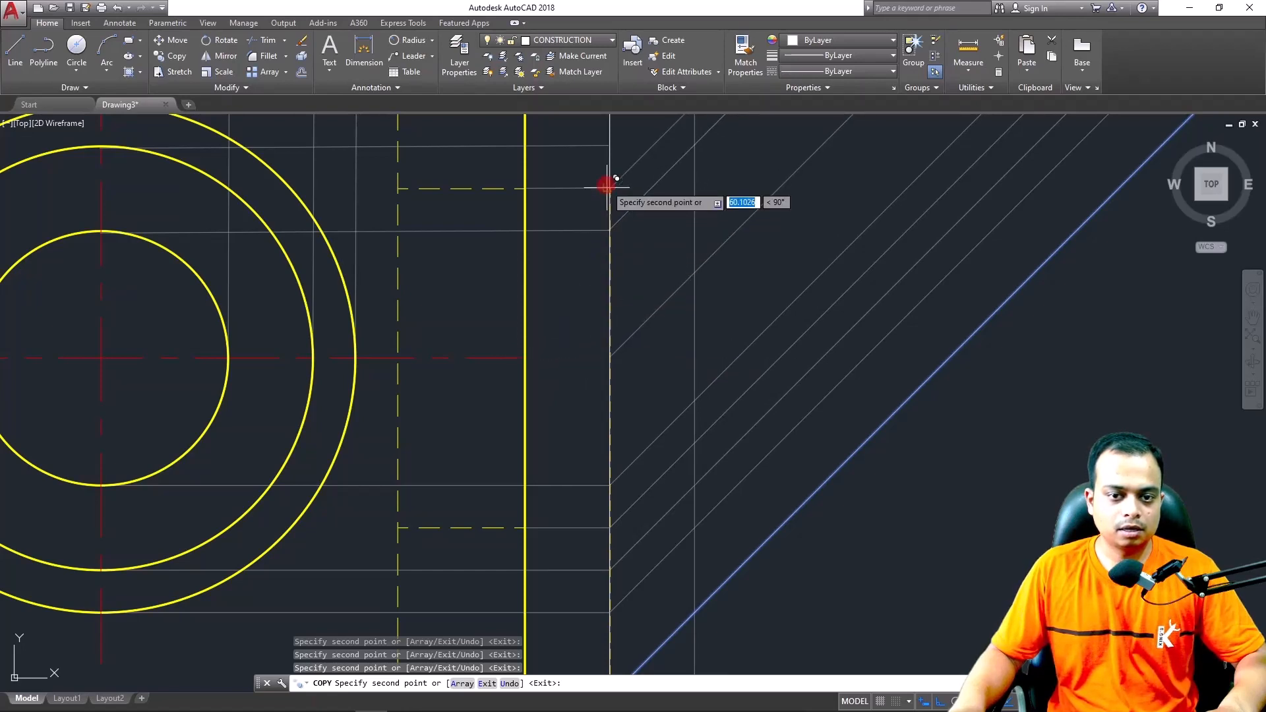
middle_drag(605, 186, 607, 438)
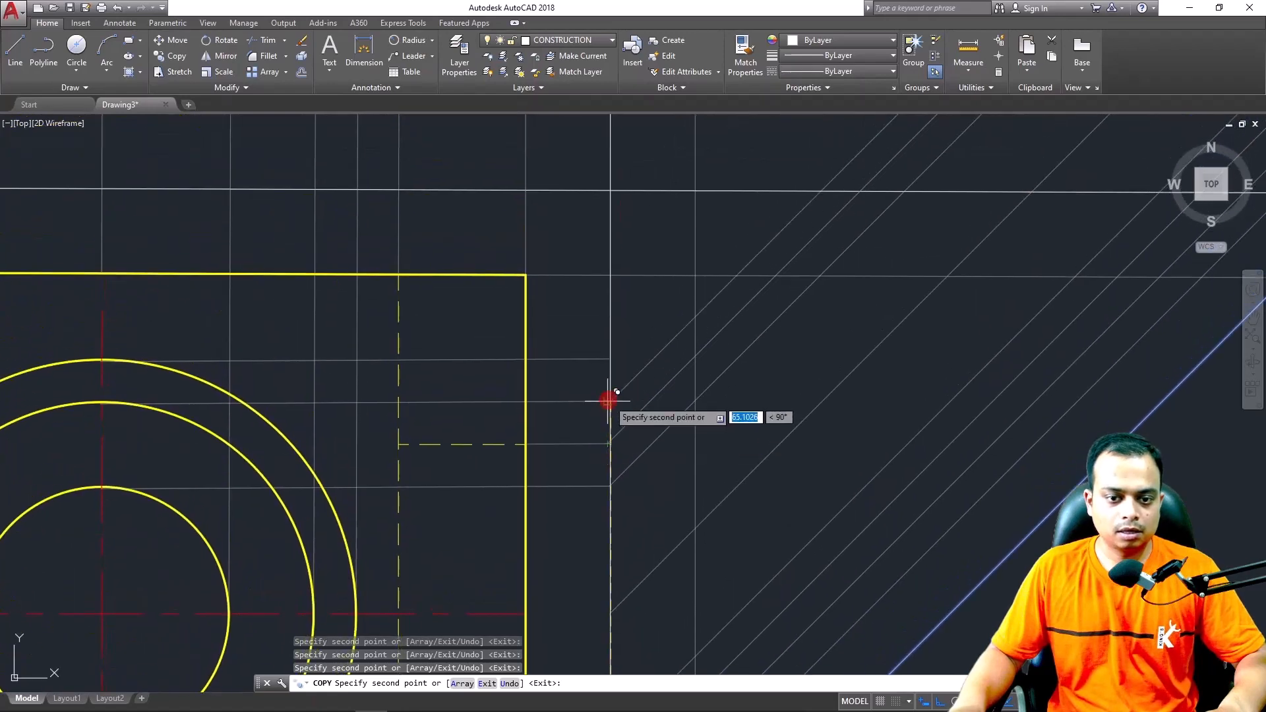
click(610, 401)
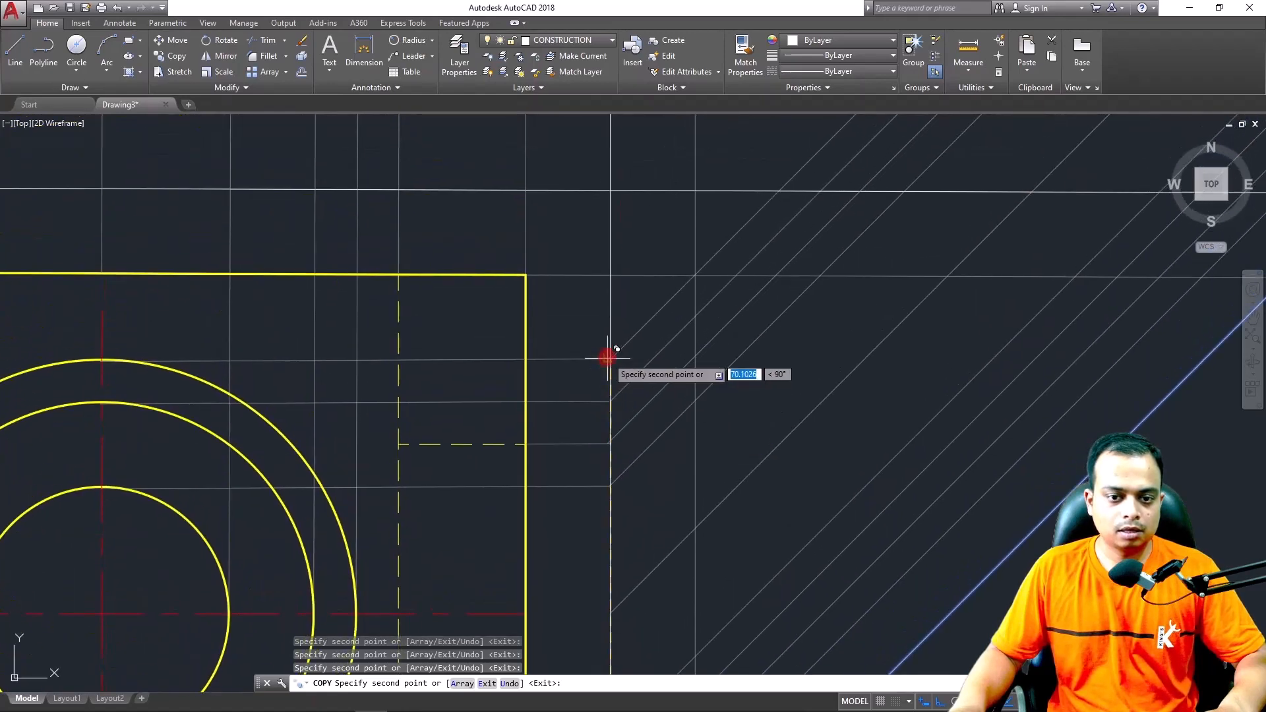
key(Escape)
Trim off all portions of the 45° lines that extend above the white horizontal reference line
scroll(698, 395, down, 2)
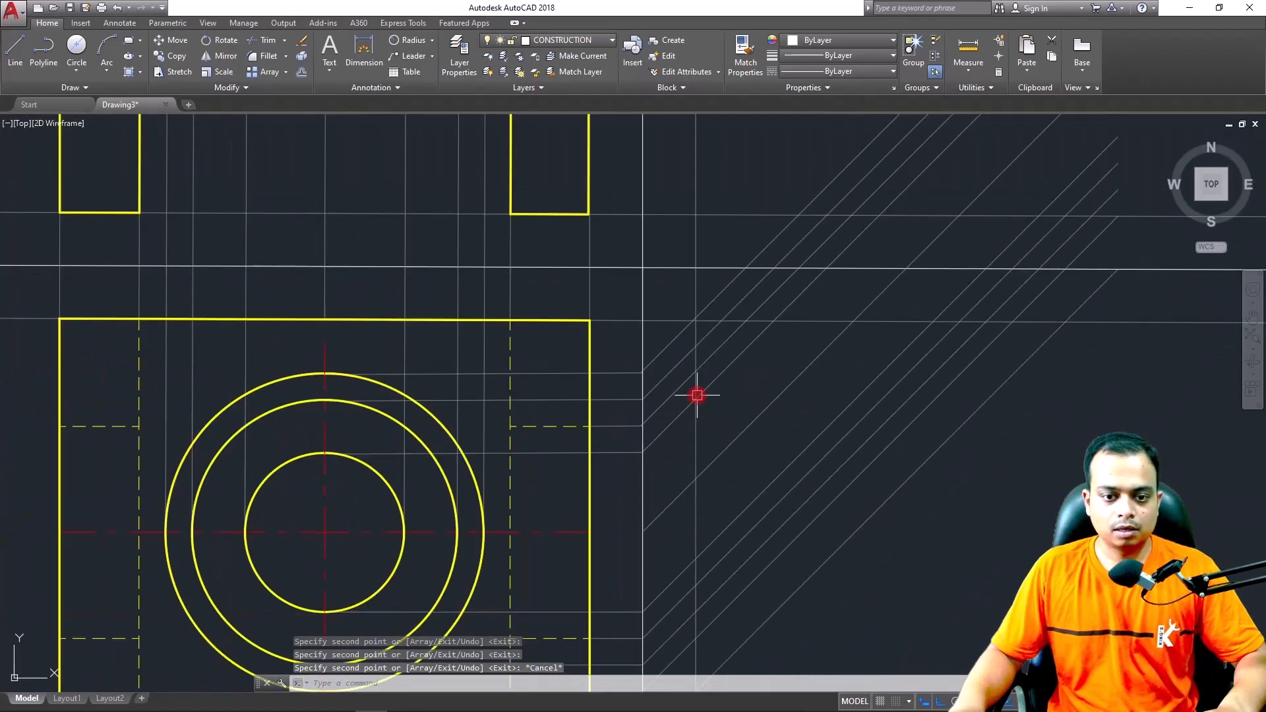
scroll(696, 395, up, 6)
scroll(631, 397, down, 5)
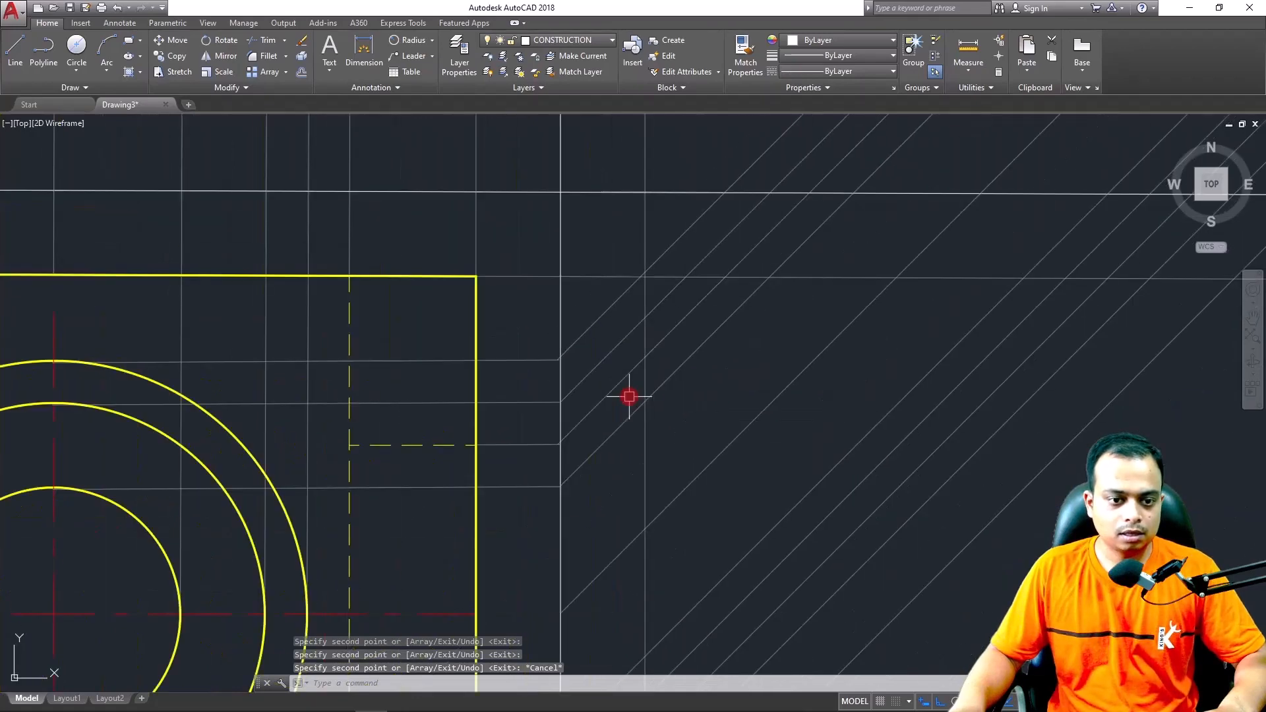
scroll(627, 444, down, 4)
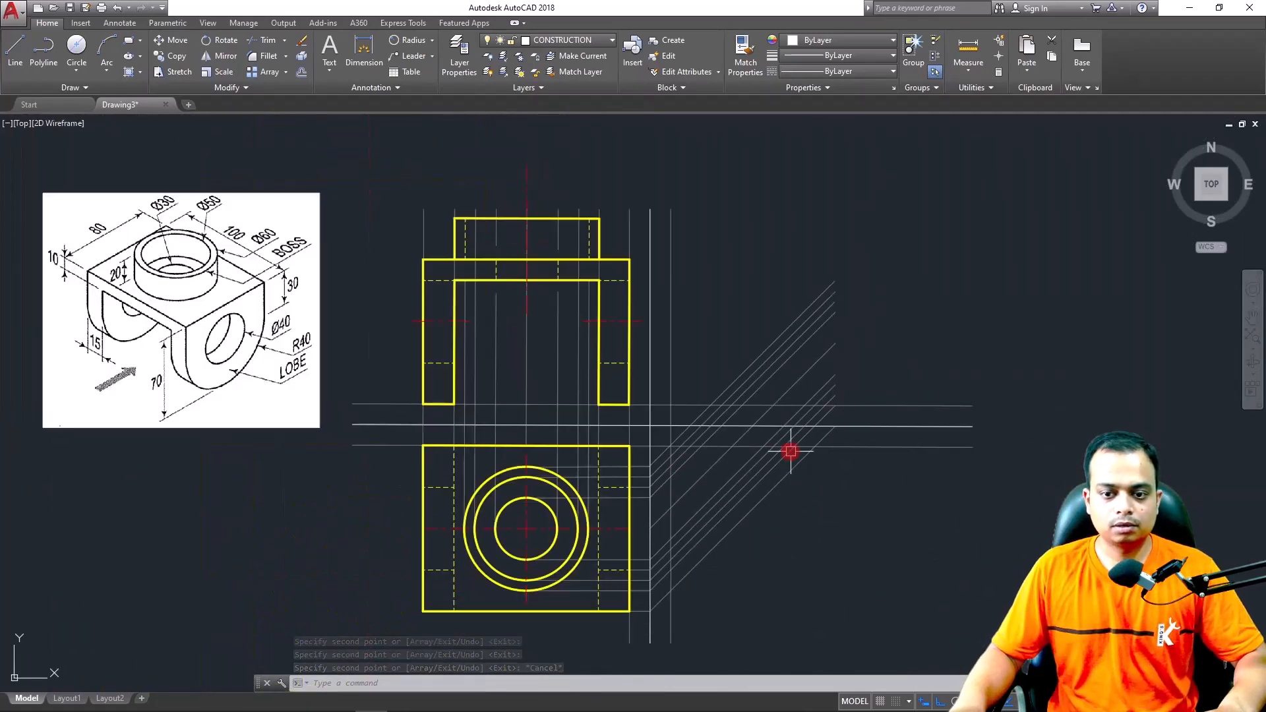
scroll(762, 503, up, 4)
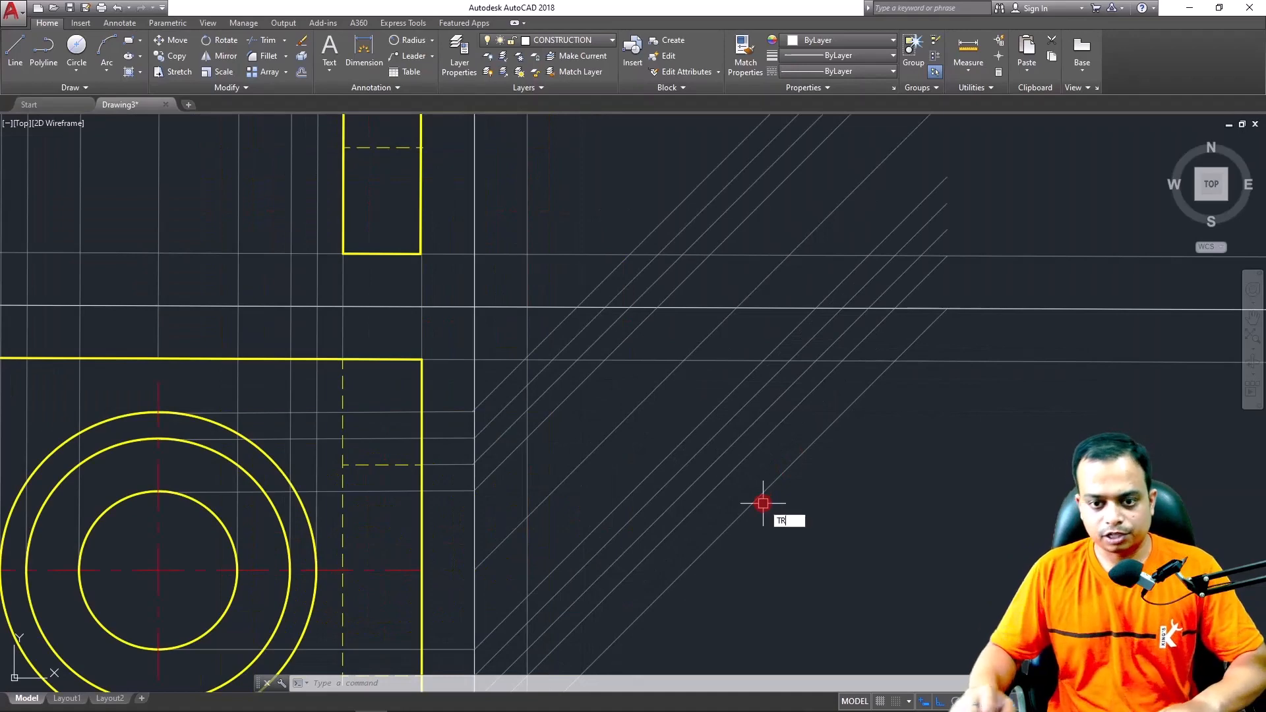
text(tr)
key(Return)
key(Return)
middle_drag(1076, 283, 1021, 470)
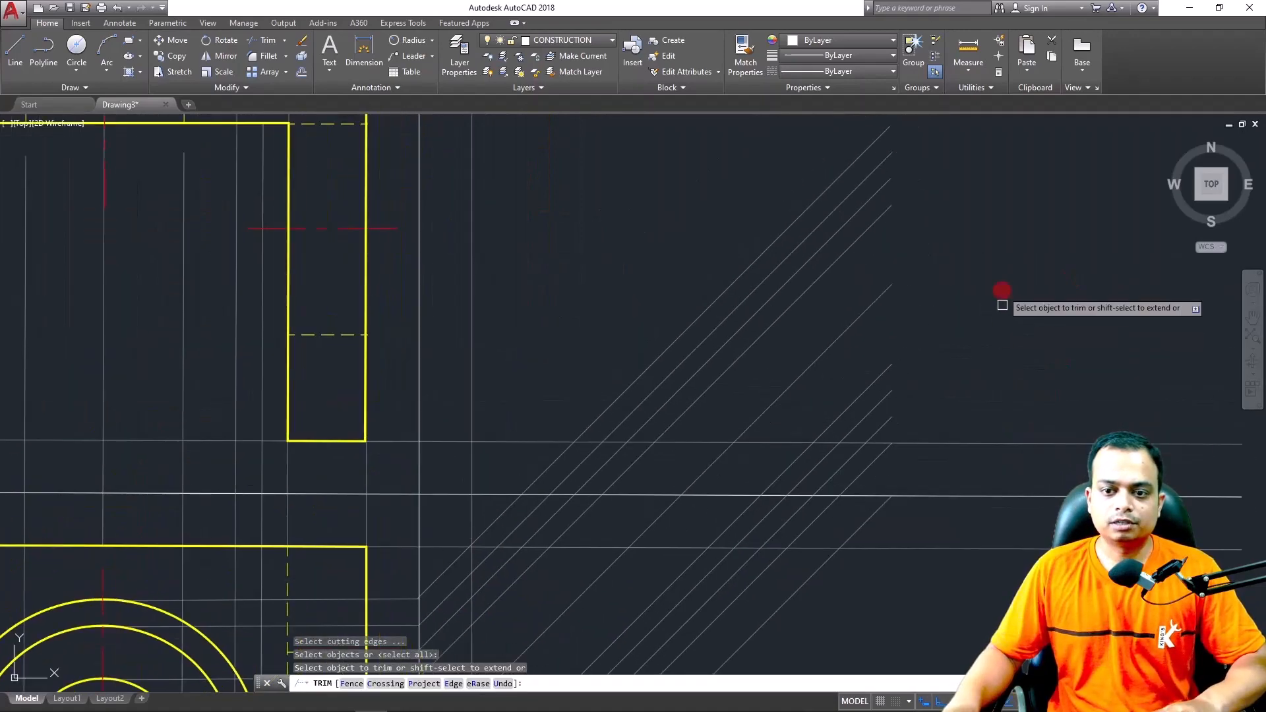
click(1028, 115)
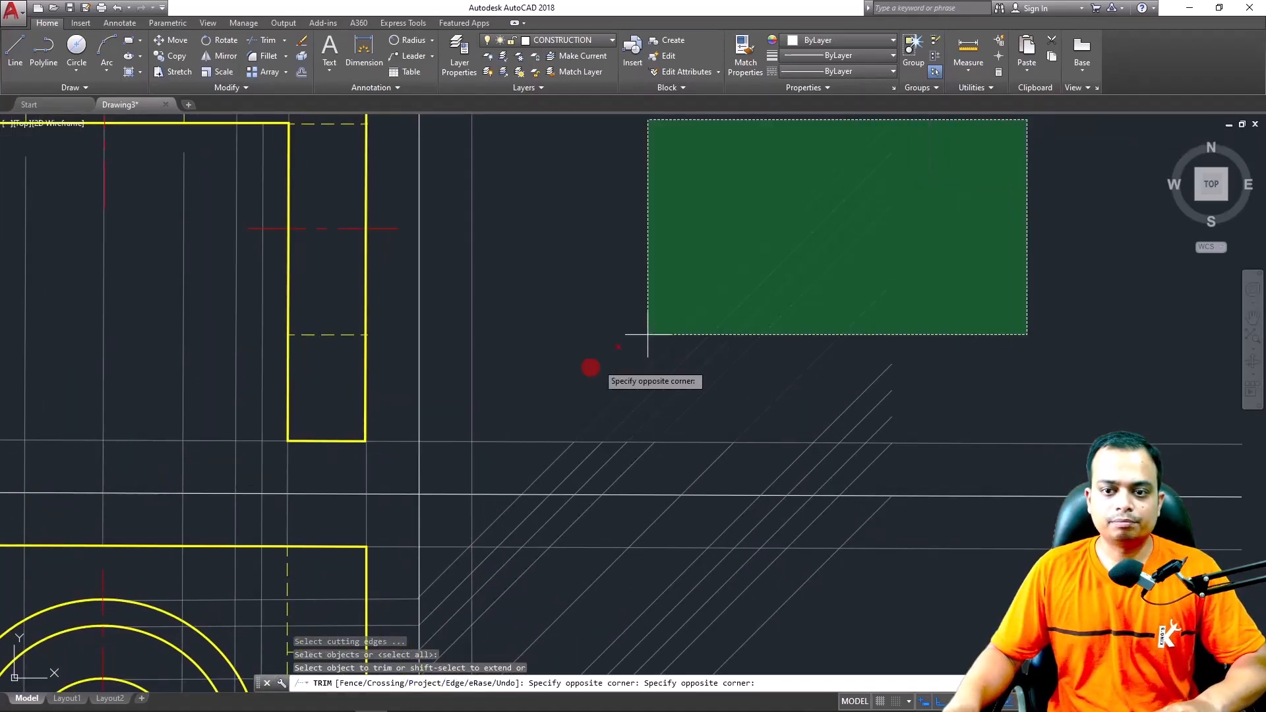
click(522, 417)
click(934, 460)
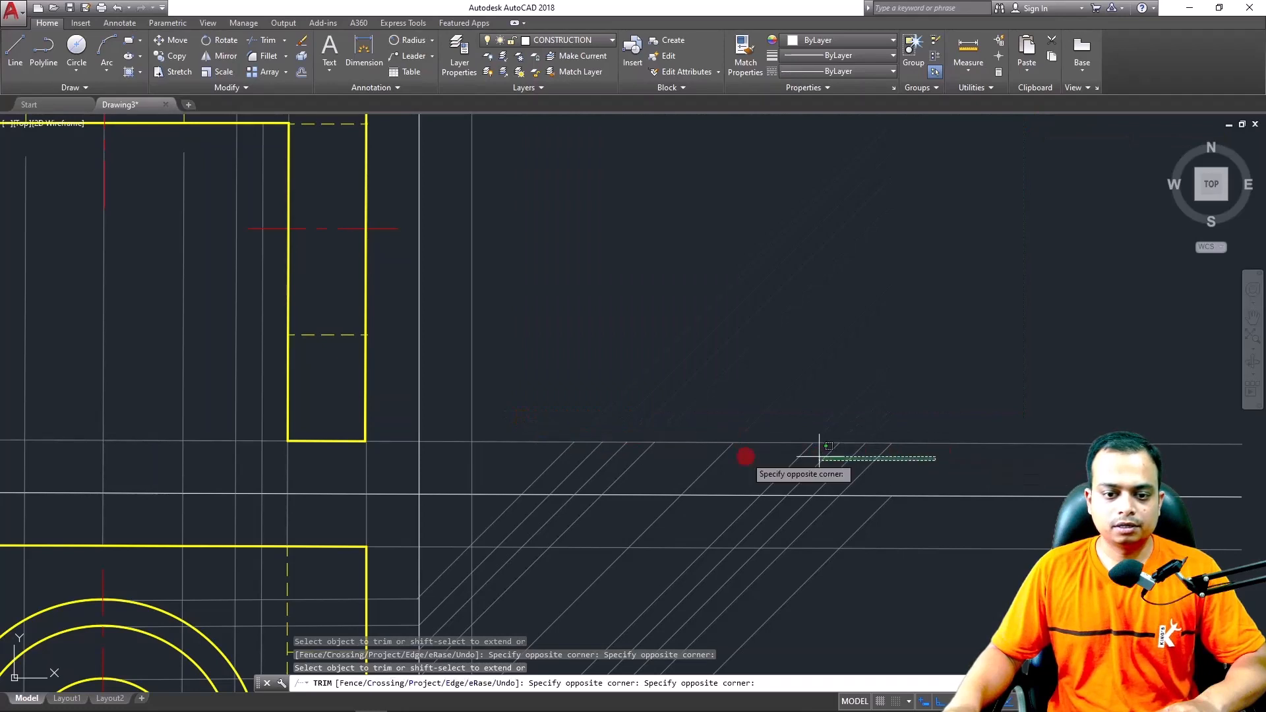
click(531, 460)
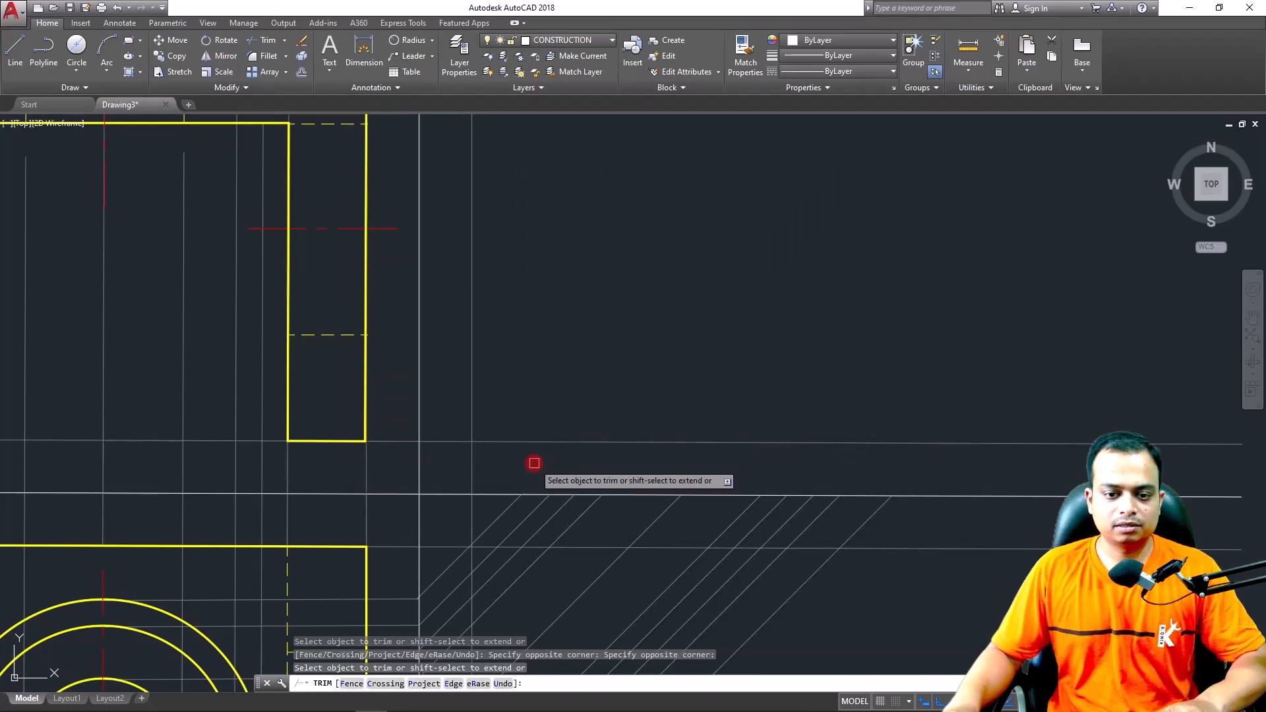
key(Escape)
Draw a vertical line about 104.7 long upward from where the uppermost 45° line meets the white horizontal reference line
scroll(725, 470, down, 2)
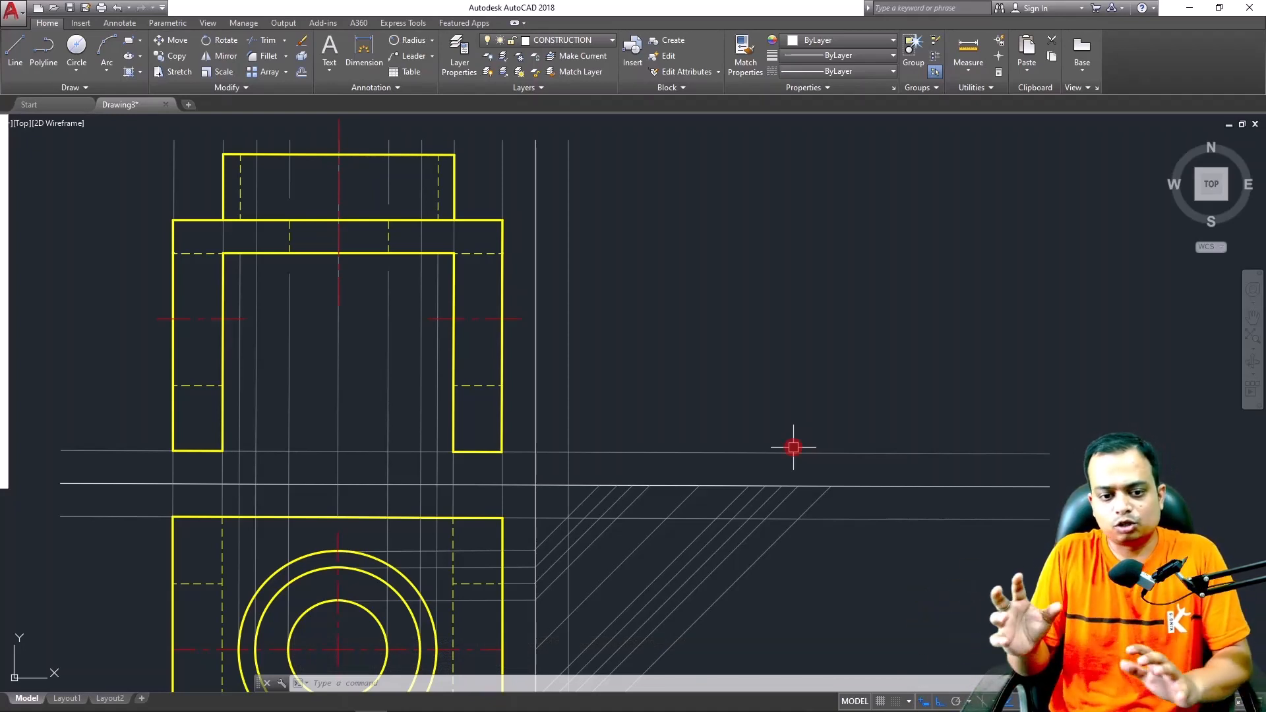
scroll(793, 447, down, 2)
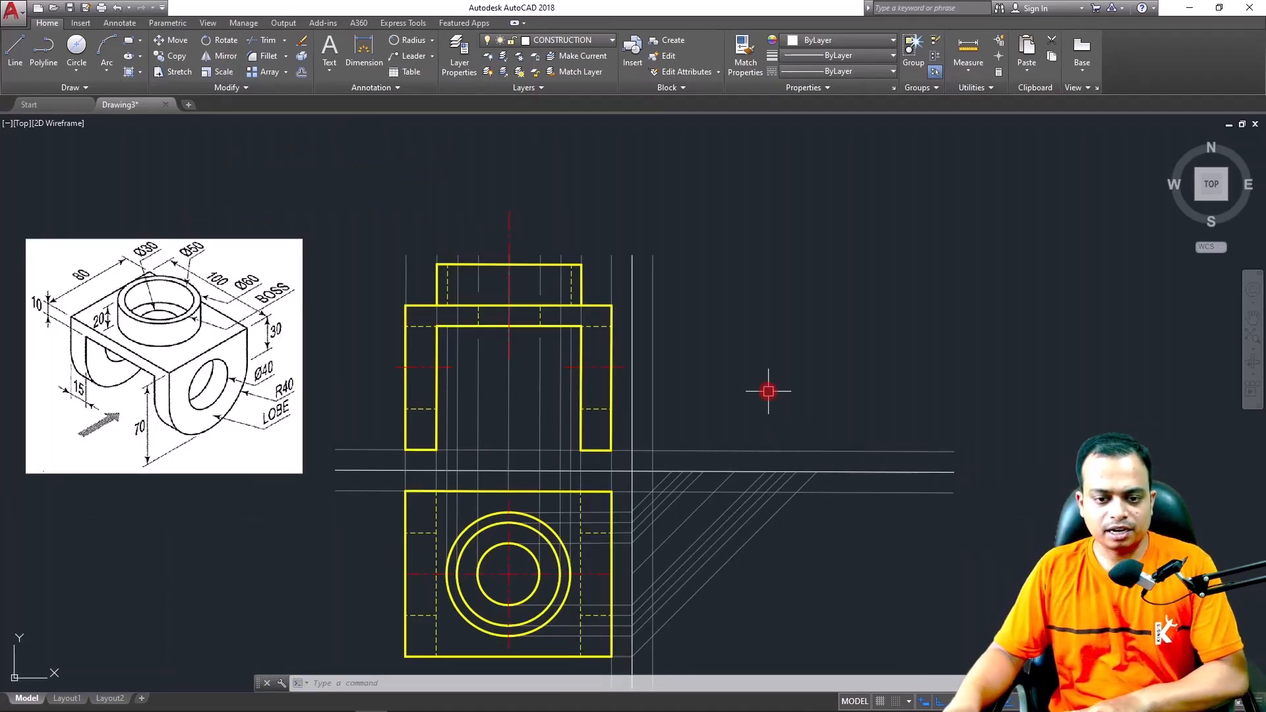
key(Return)
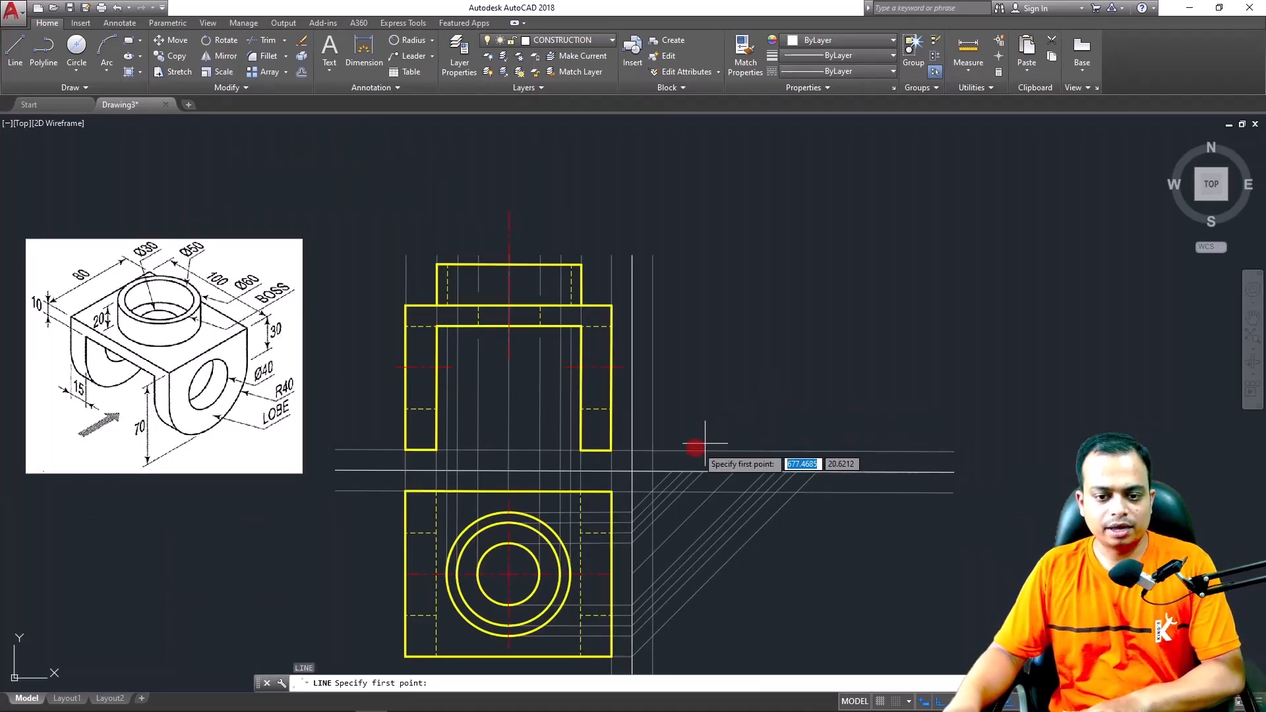
click(671, 472)
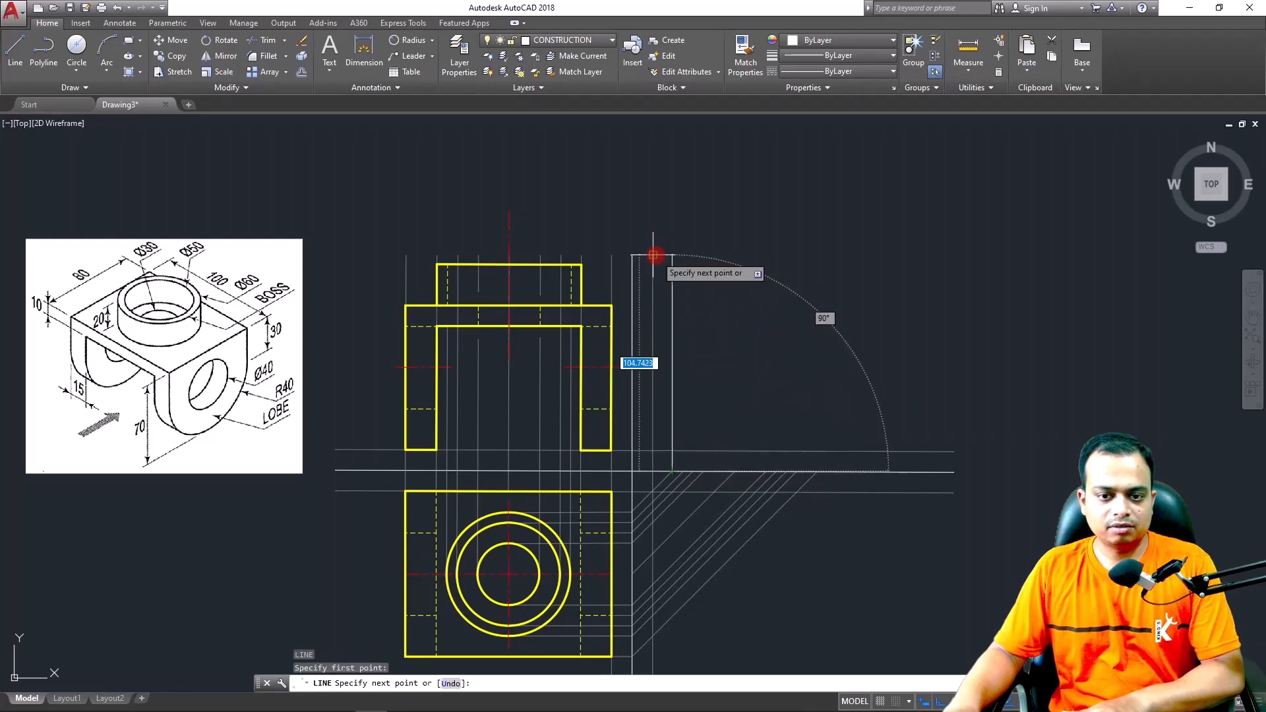
click(672, 255)
key(Return)
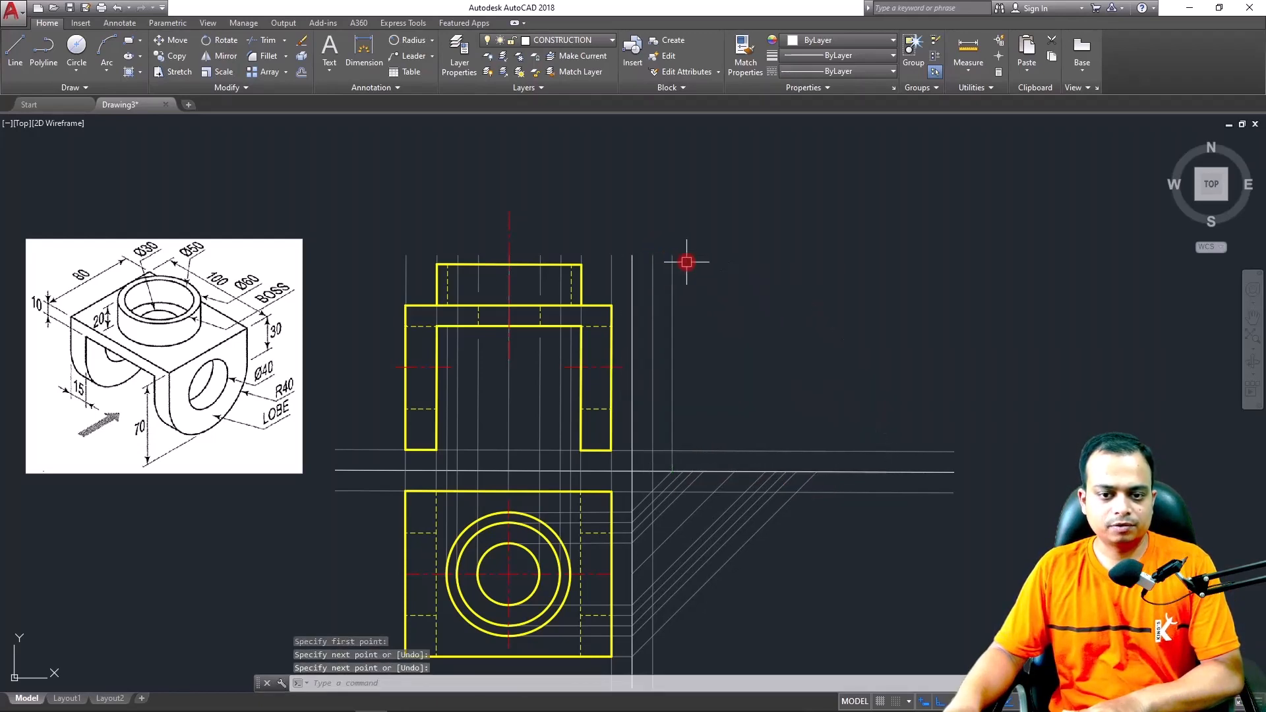
Copy the new vertical line from its lower end to the upper ends of the next four 45° lines, through the centre one
click(686, 262)
click(669, 293)
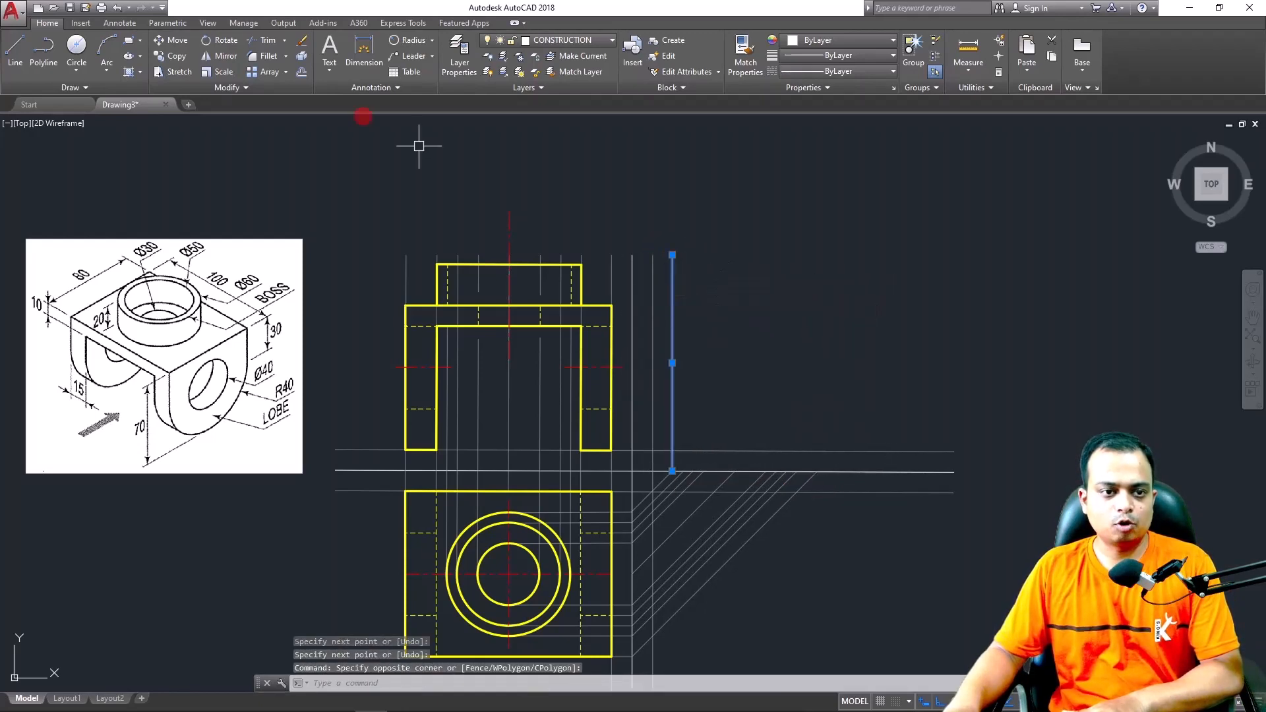
click(156, 58)
scroll(672, 472, up, 4)
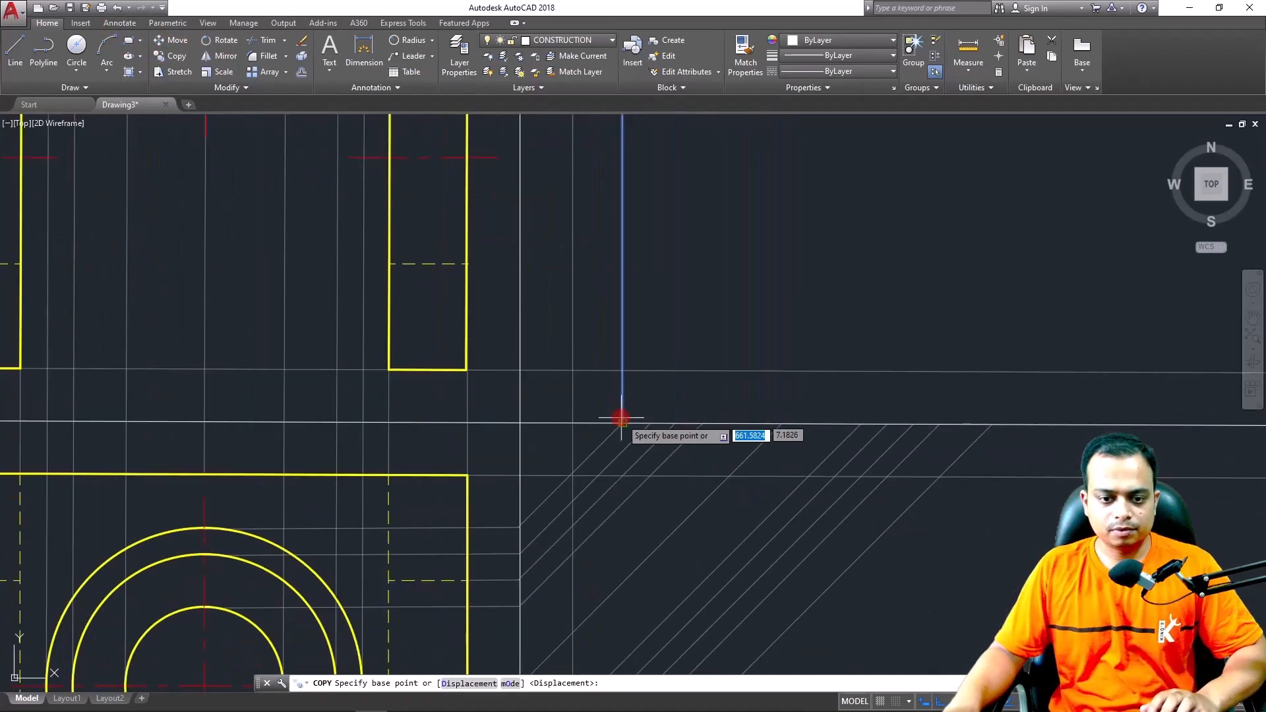
click(621, 422)
click(651, 423)
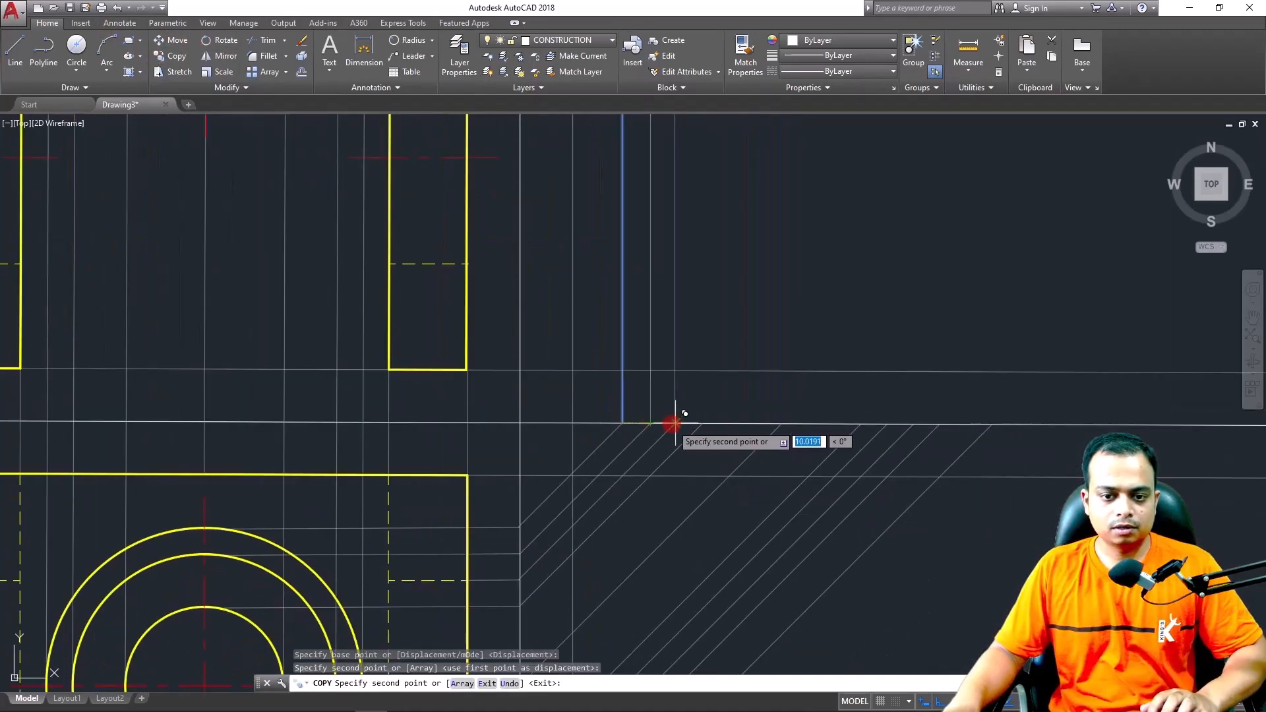
click(674, 423)
click(702, 423)
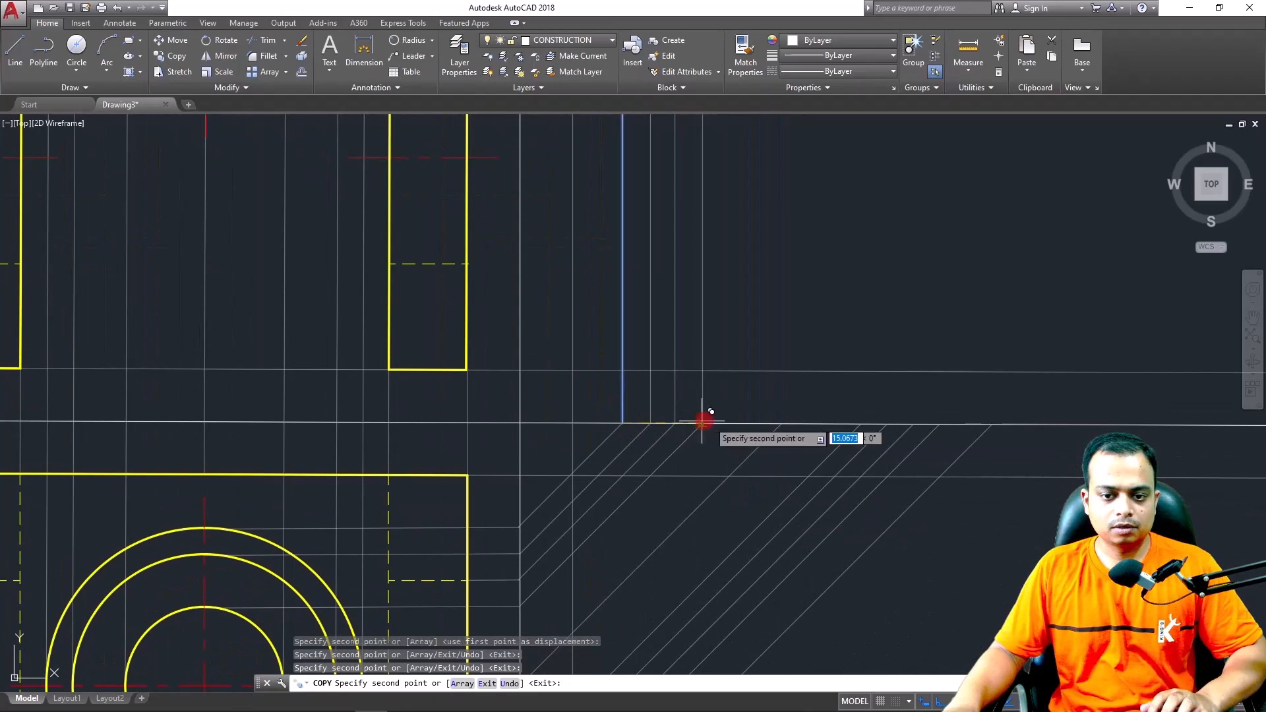
click(781, 422)
Place further copies of the vertical line at the upper ends of the remaining five 45° lines
middle_drag(881, 418, 528, 398)
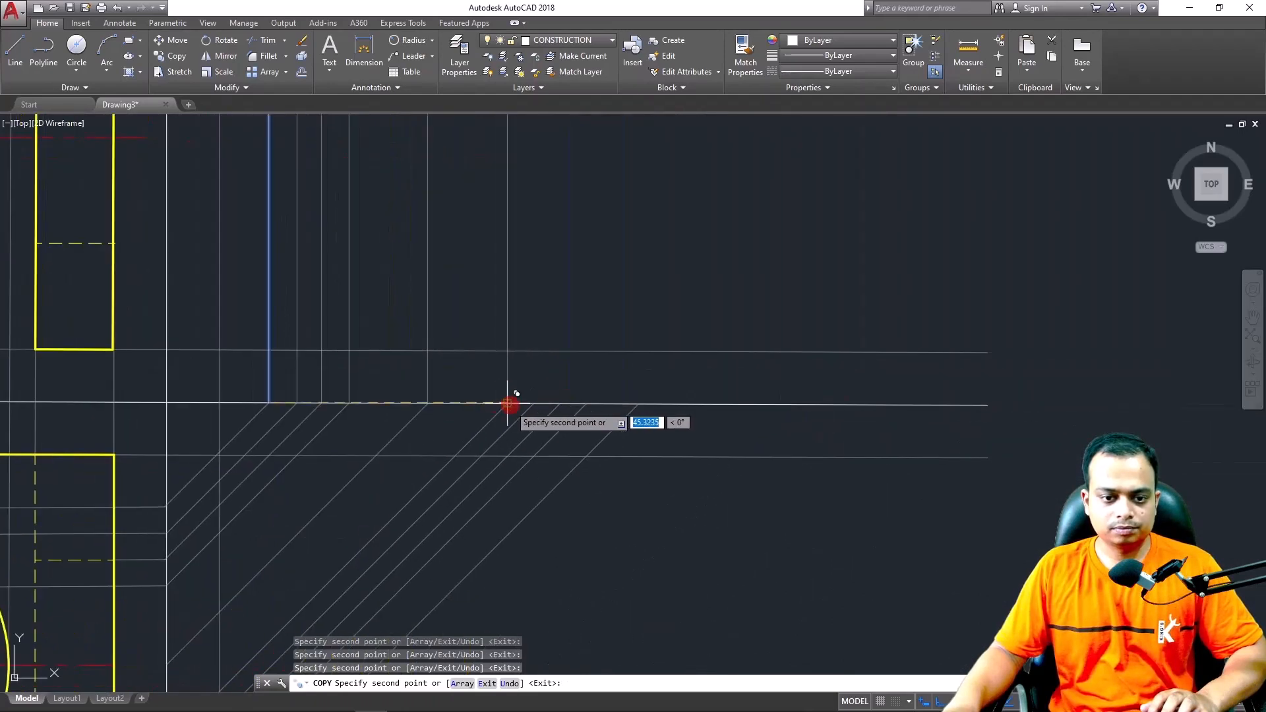
click(508, 402)
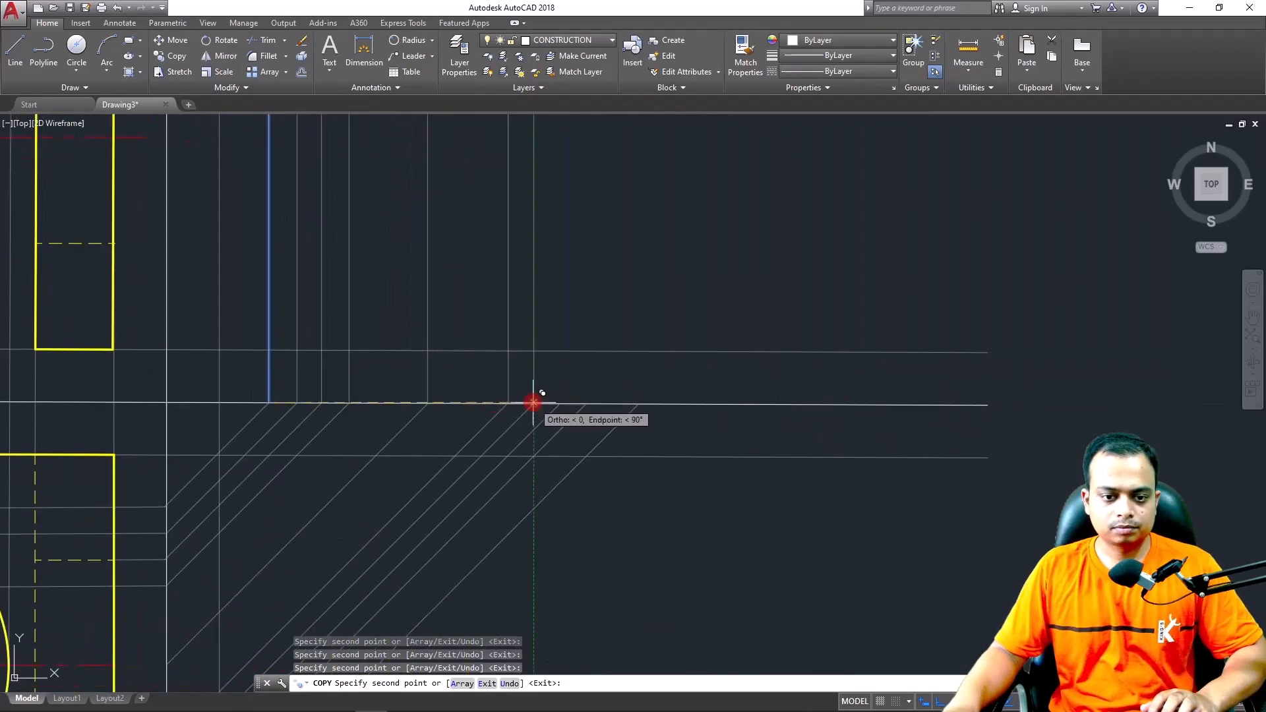
click(534, 402)
click(559, 403)
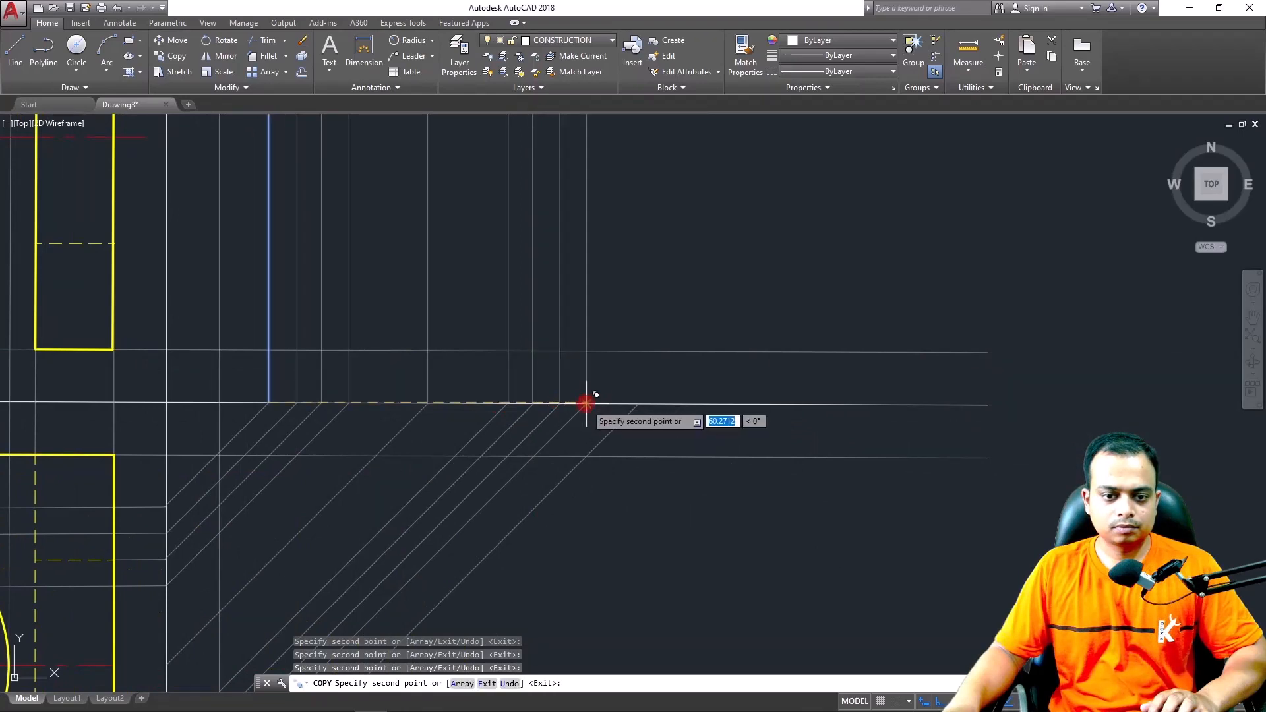
click(586, 403)
click(638, 401)
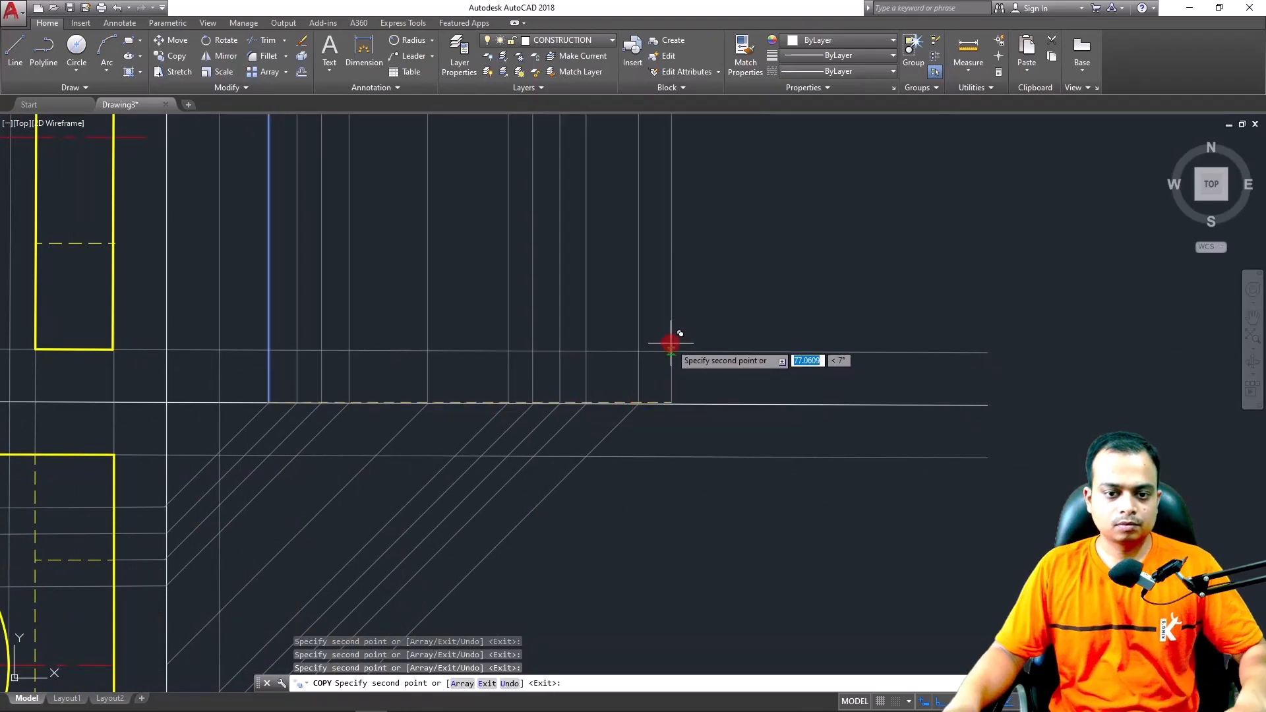
key(Escape)
Draw a horizontal projection line from the front view boss's top right corner to the farthest vertical projection line
scroll(669, 342, down, 2)
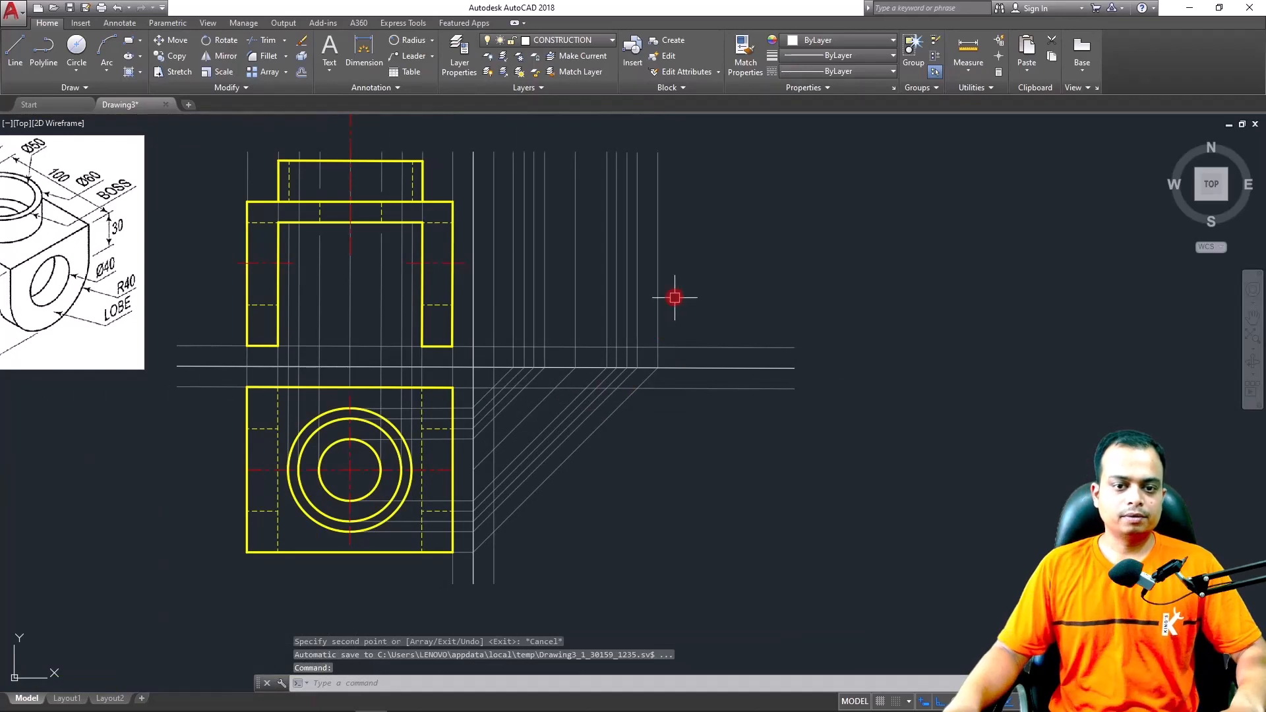
middle_drag(675, 297, 688, 395)
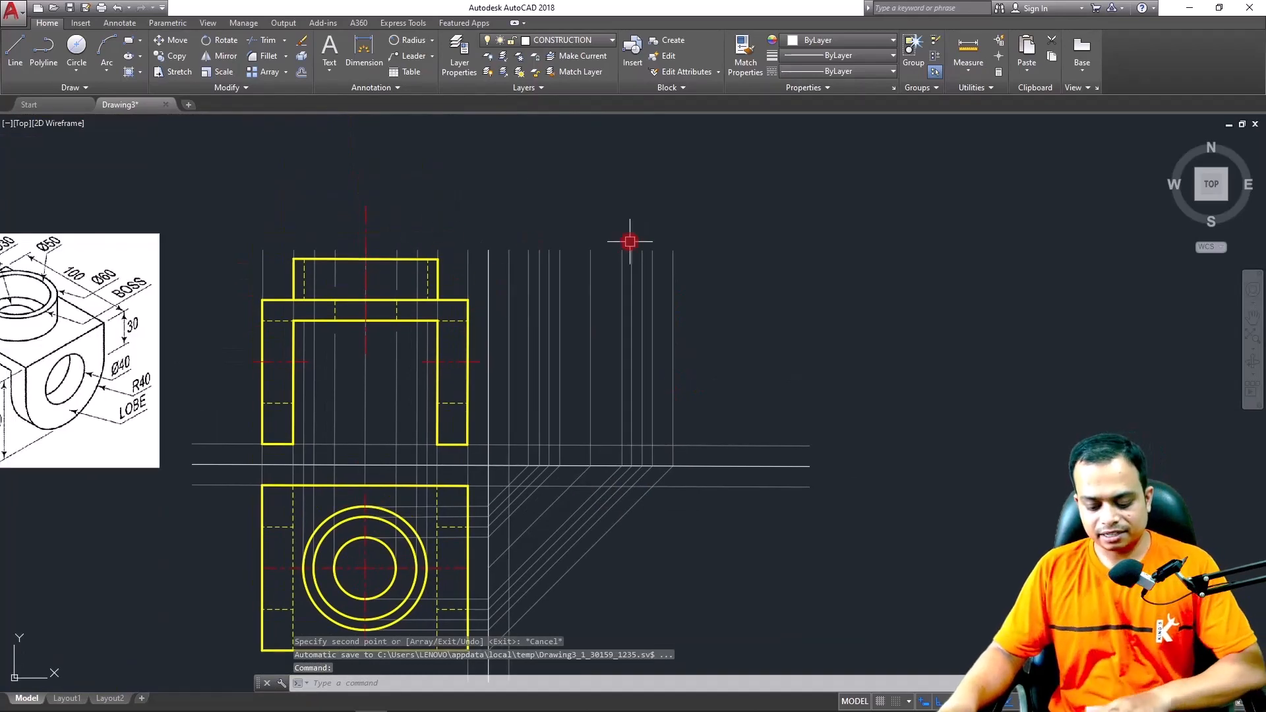
text(l)
key(Return)
click(438, 259)
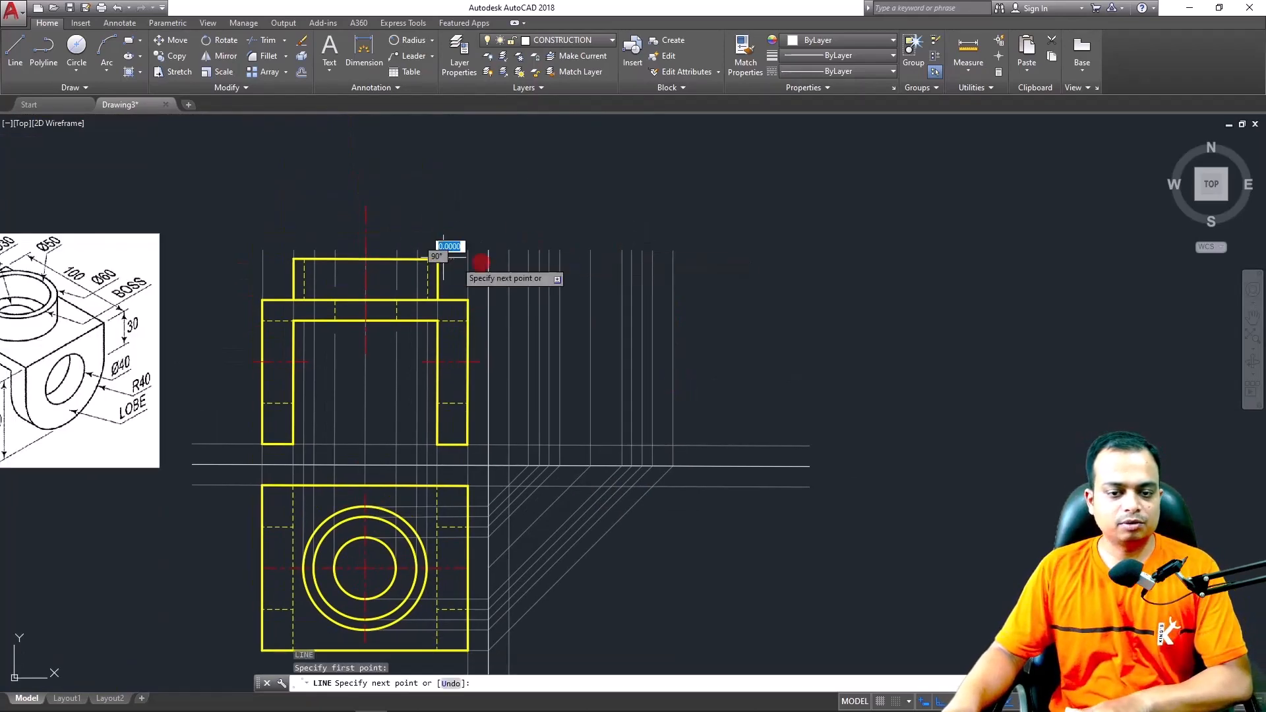
click(672, 258)
key(Return)
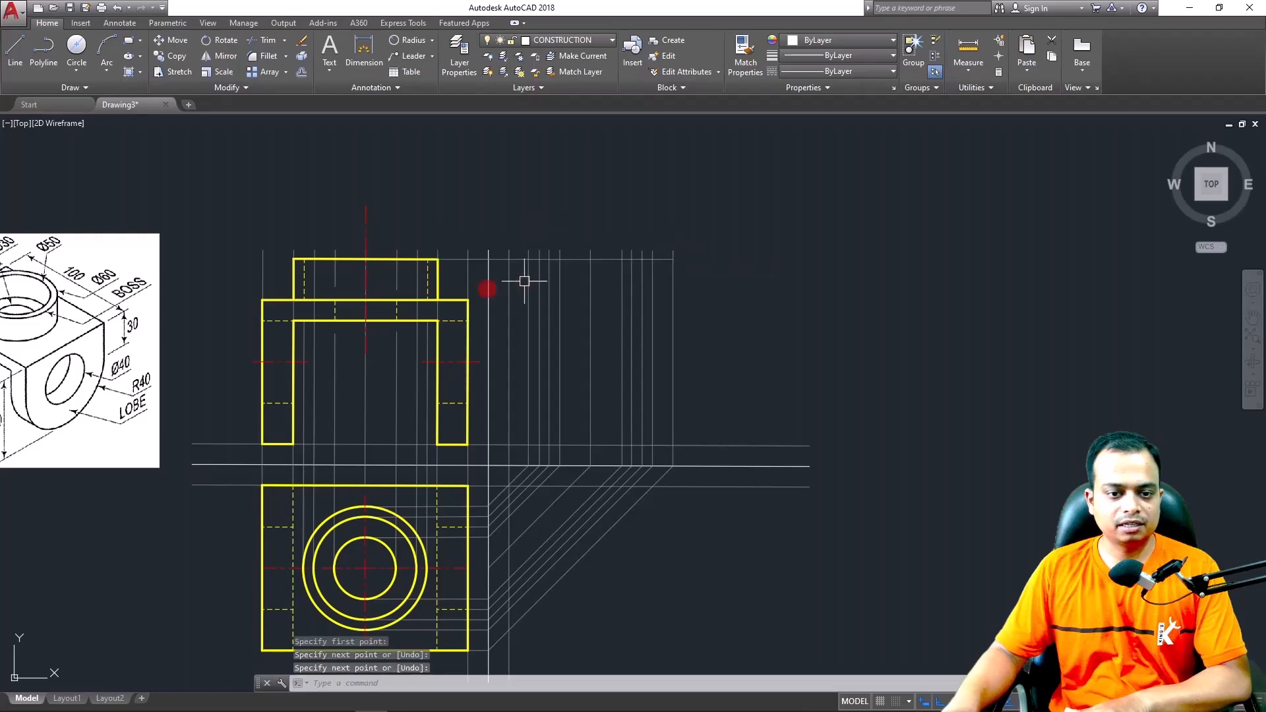
Draw horizontal projection lines from the front view plate's top right corner and the right leg's upper hidden hole edge to the farthest vertical projection line
key(Return)
click(468, 300)
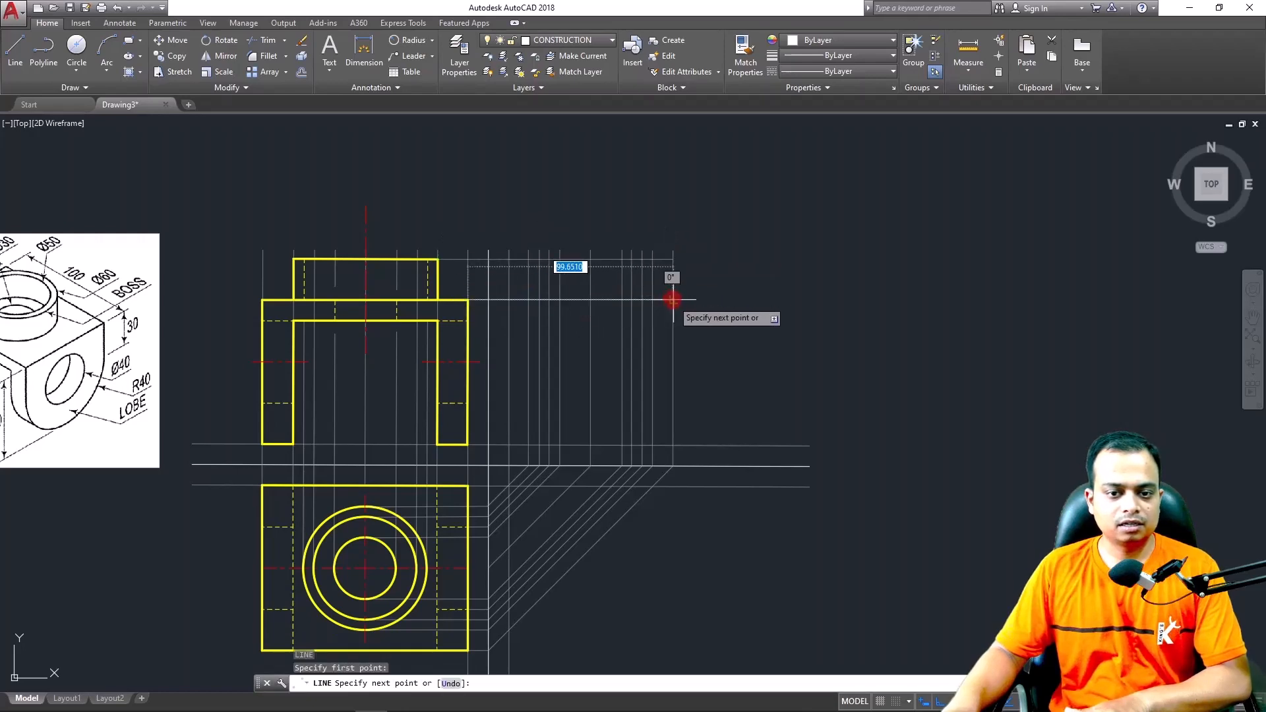
click(671, 300)
key(Return)
key(Return)
click(468, 321)
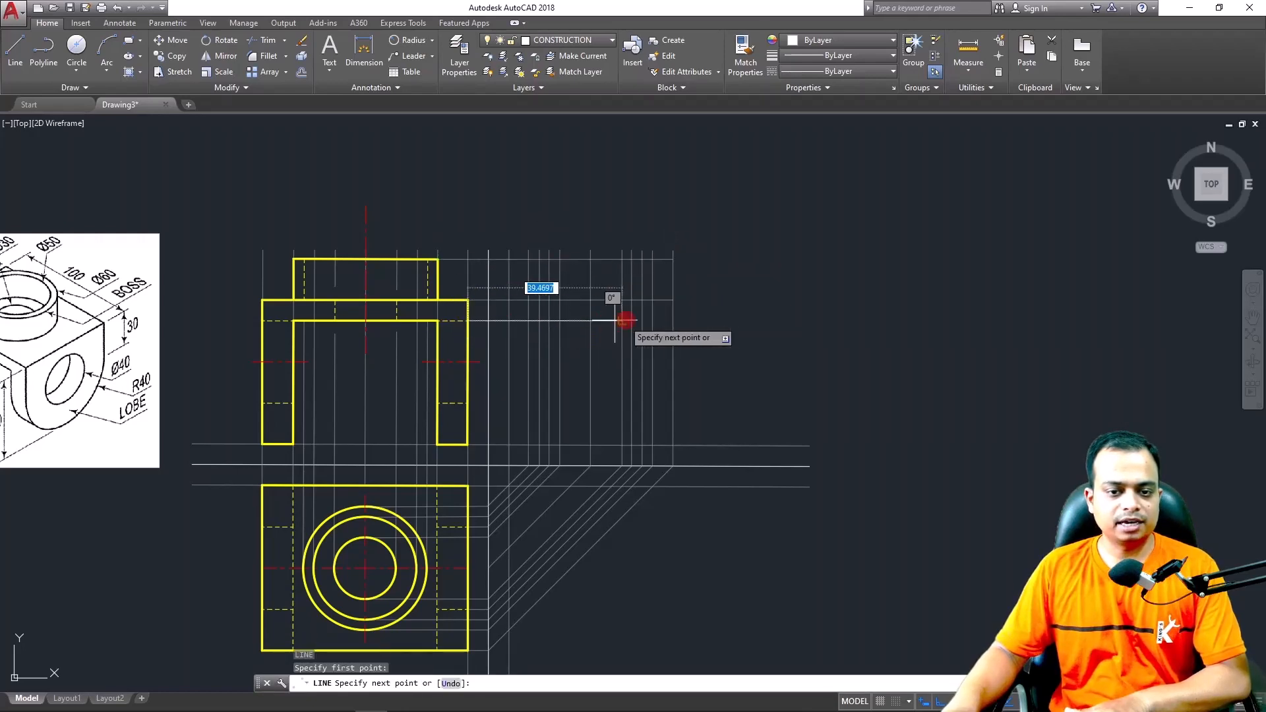
click(672, 321)
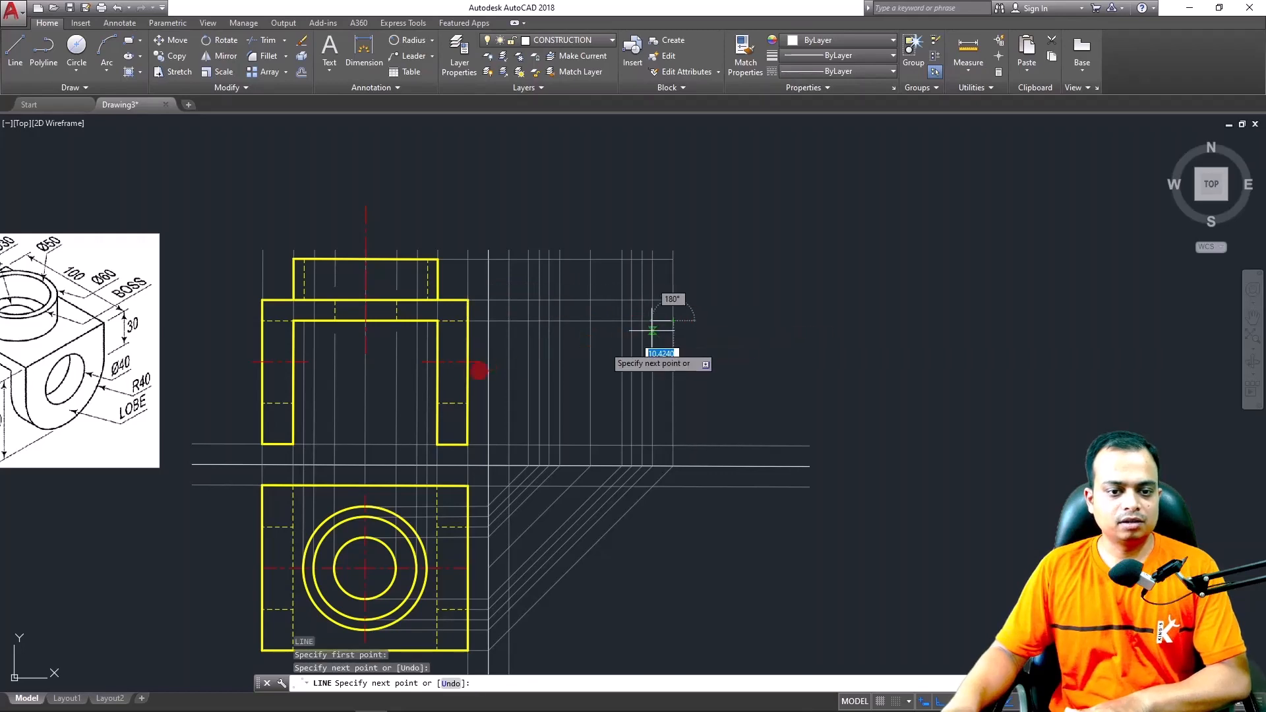
key(Return)
Draw horizontal projection lines from the right leg's hole centre line and its lower hidden hole edge to the farthest vertical projection line
key(Return)
click(476, 362)
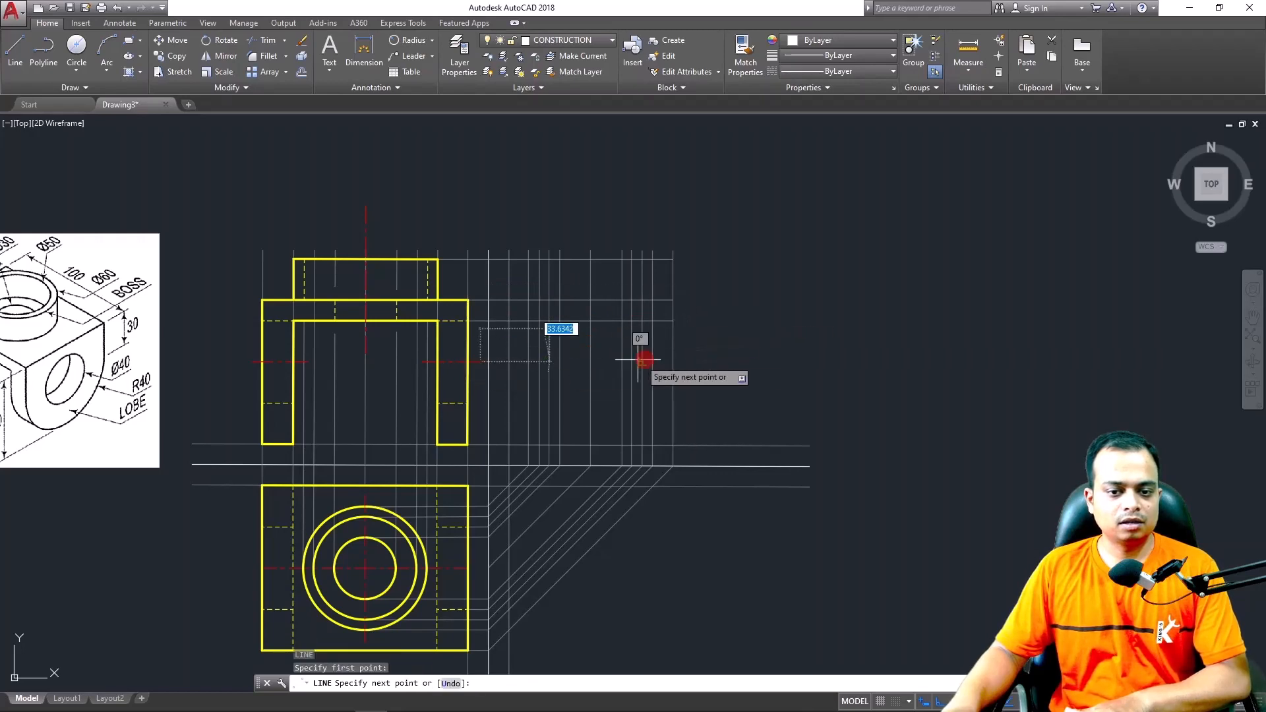
click(672, 362)
scroll(652, 364, up, 2)
key(Return)
key(Return)
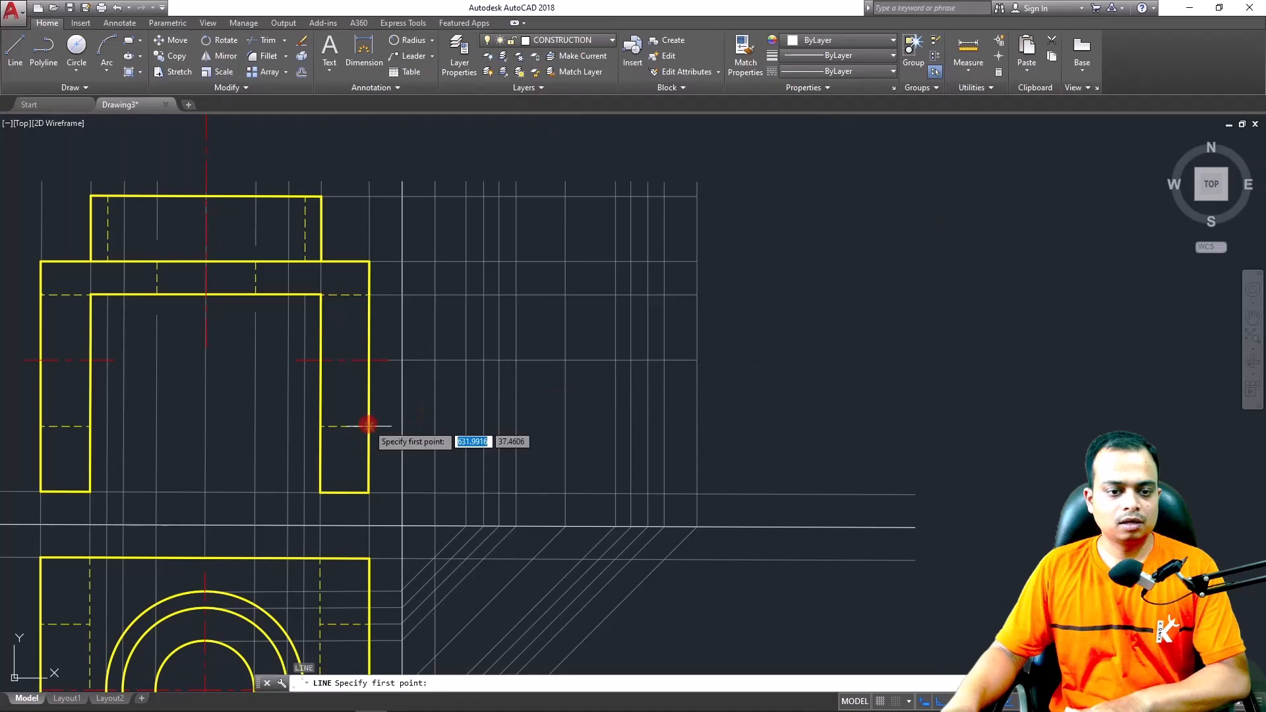
click(370, 426)
click(697, 426)
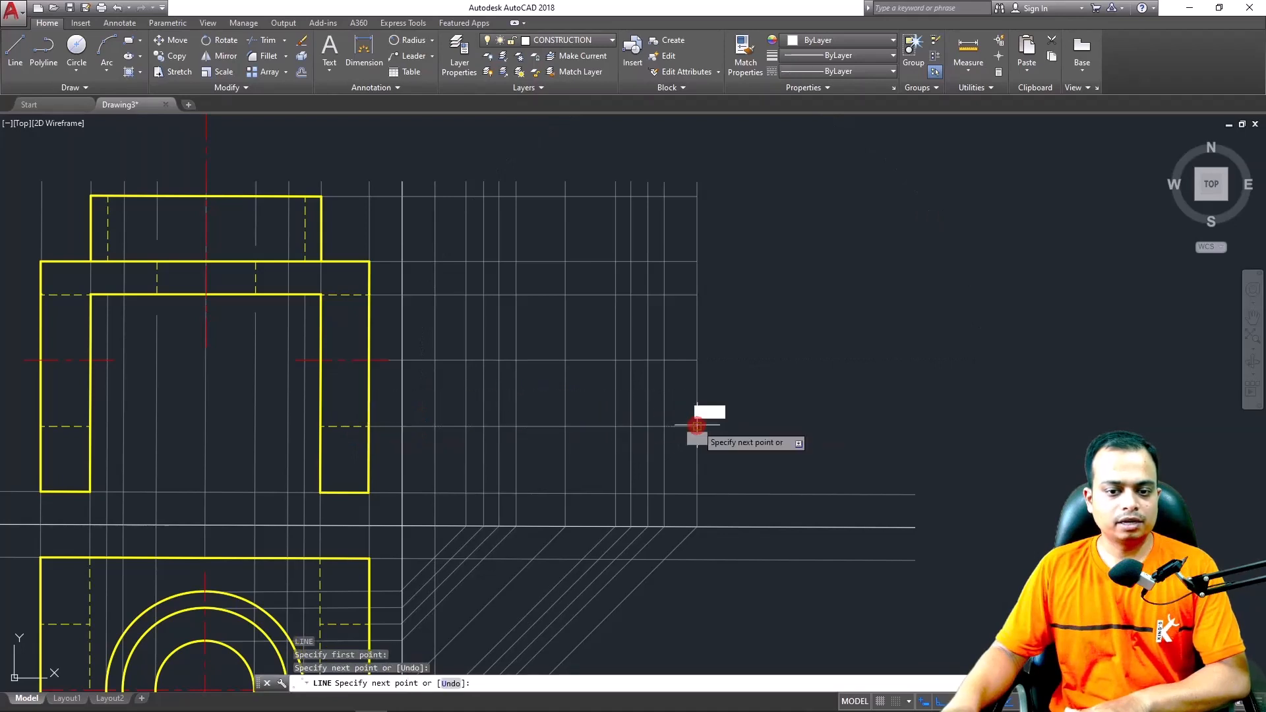
key(Return)
scroll(585, 391, down, 2)
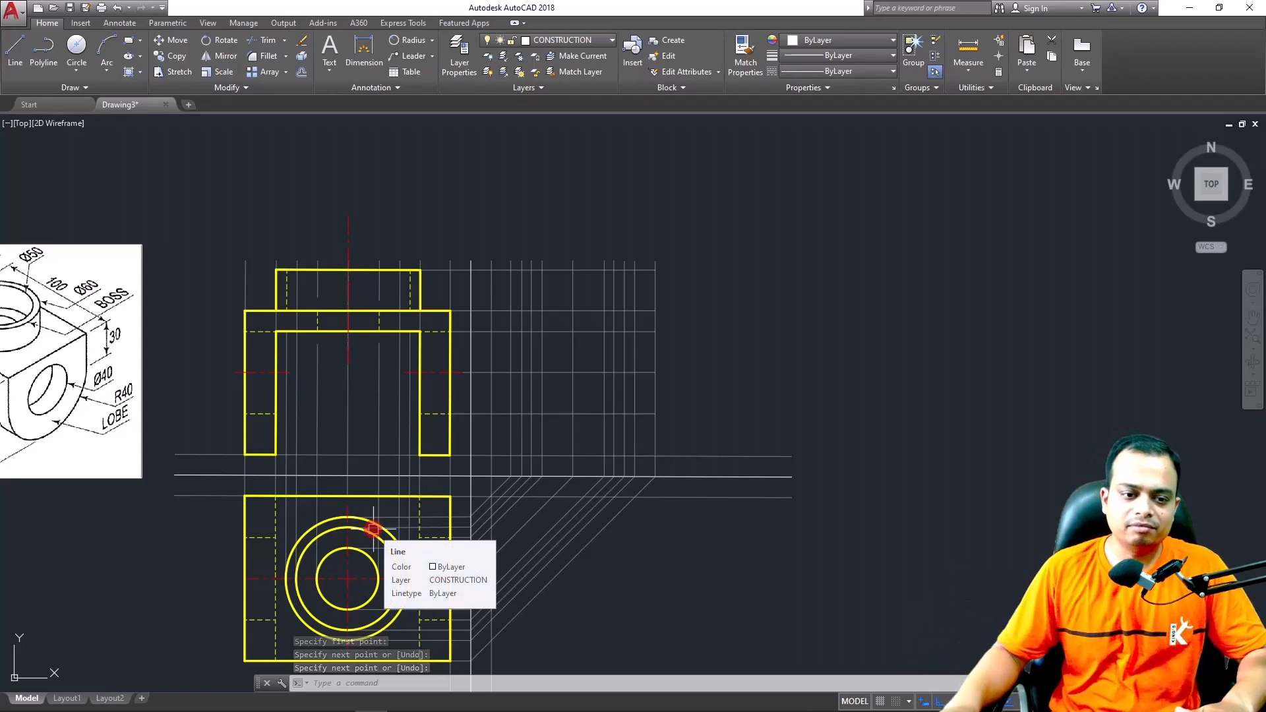
Trace the Ø60 boss circle's two projection lines from the top view through their 45° lines up to the side view's vertical lines
middle_drag(366, 405, 599, 326)
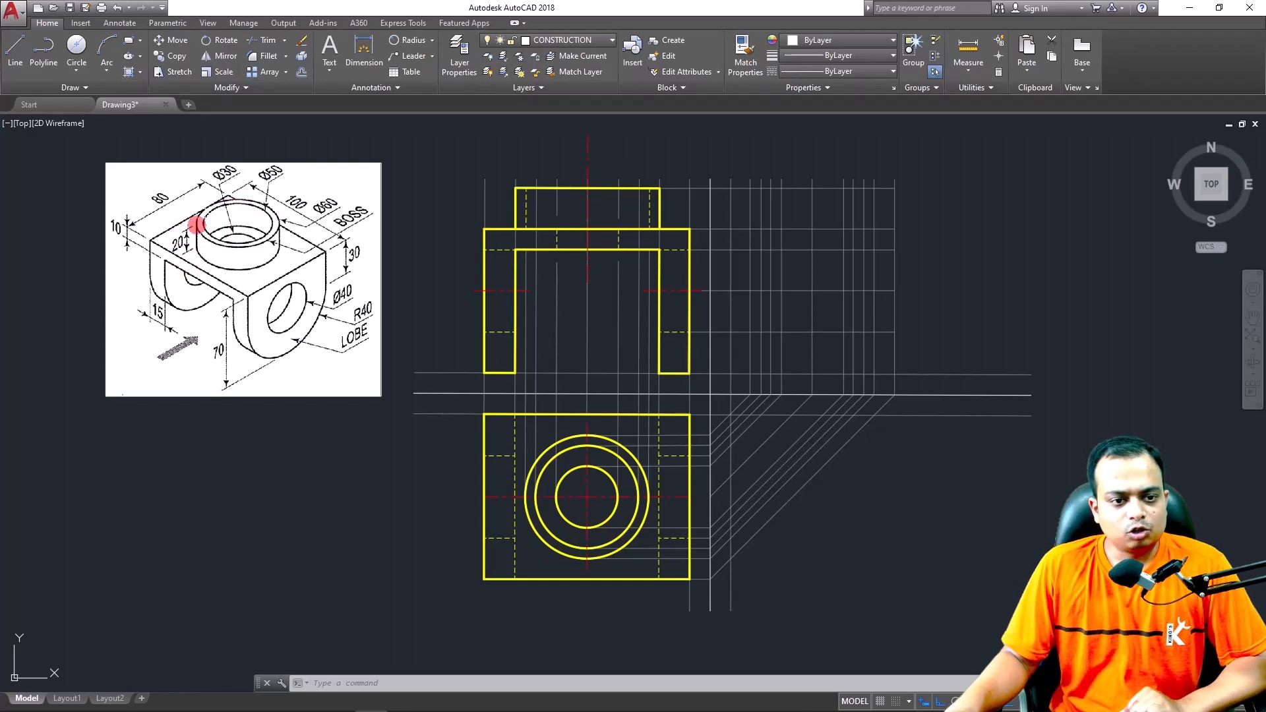
click(631, 436)
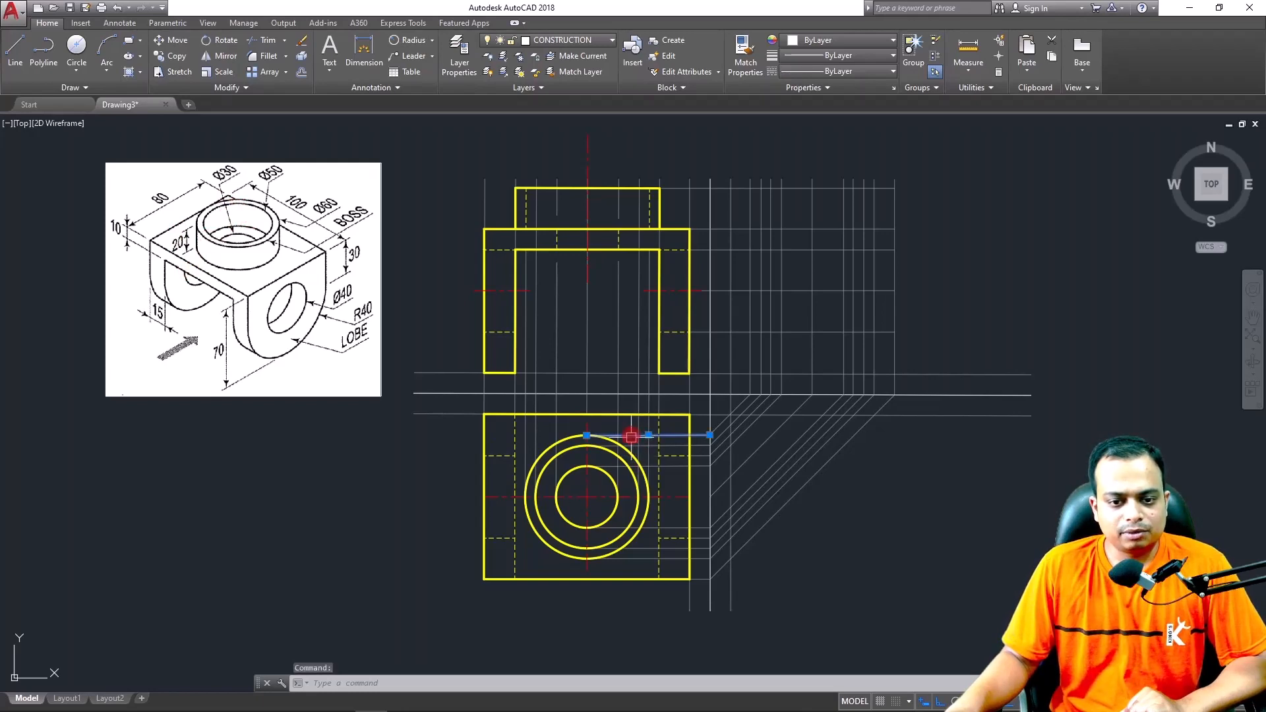
click(652, 558)
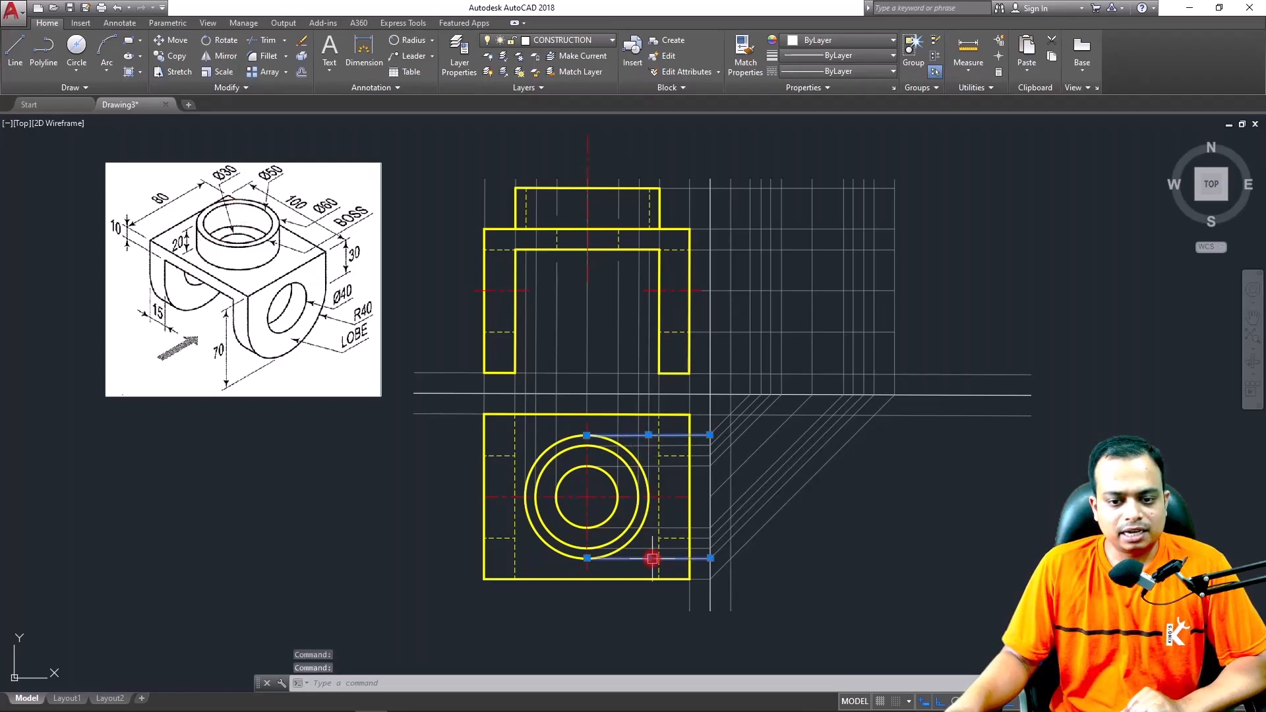
click(738, 529)
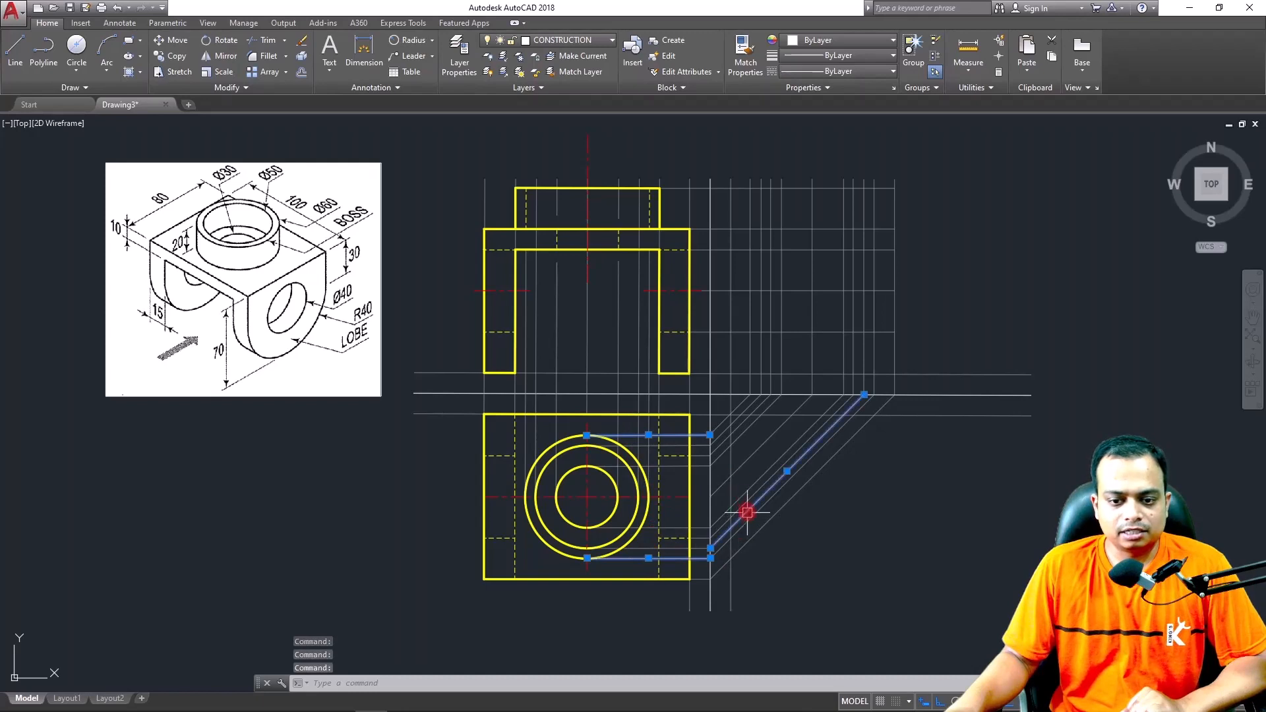
shift+click(747, 511)
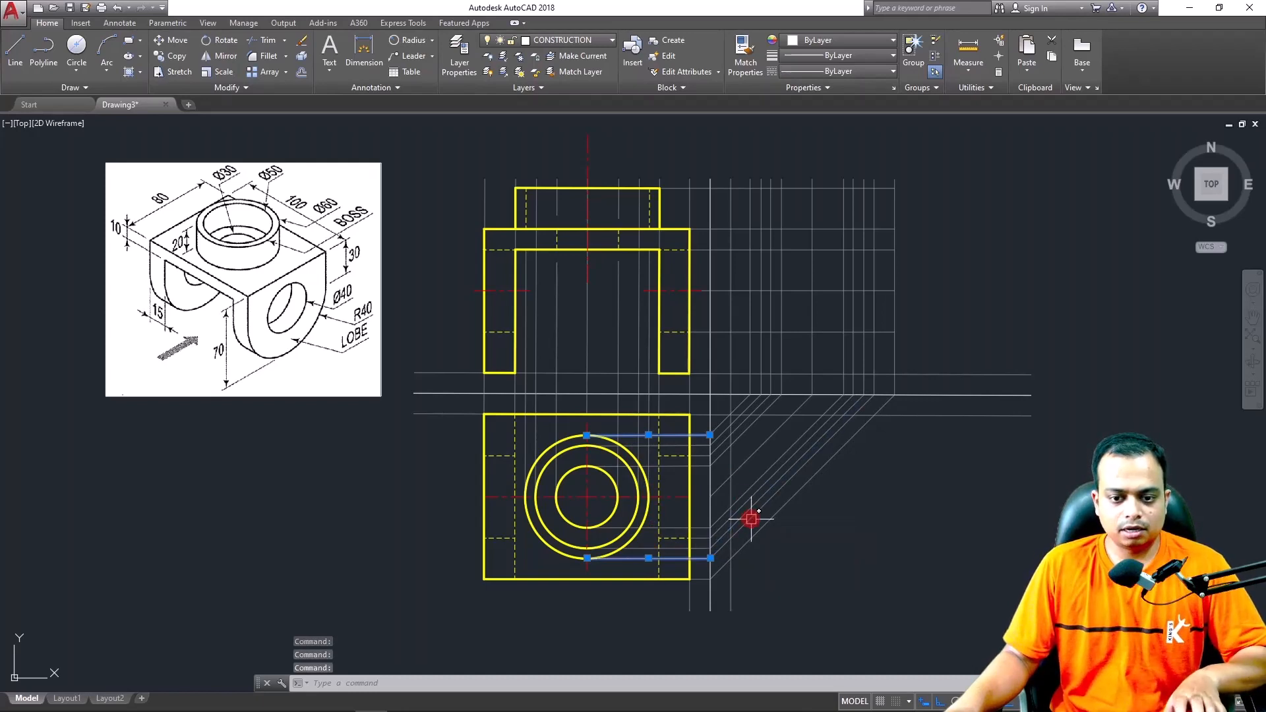
click(751, 518)
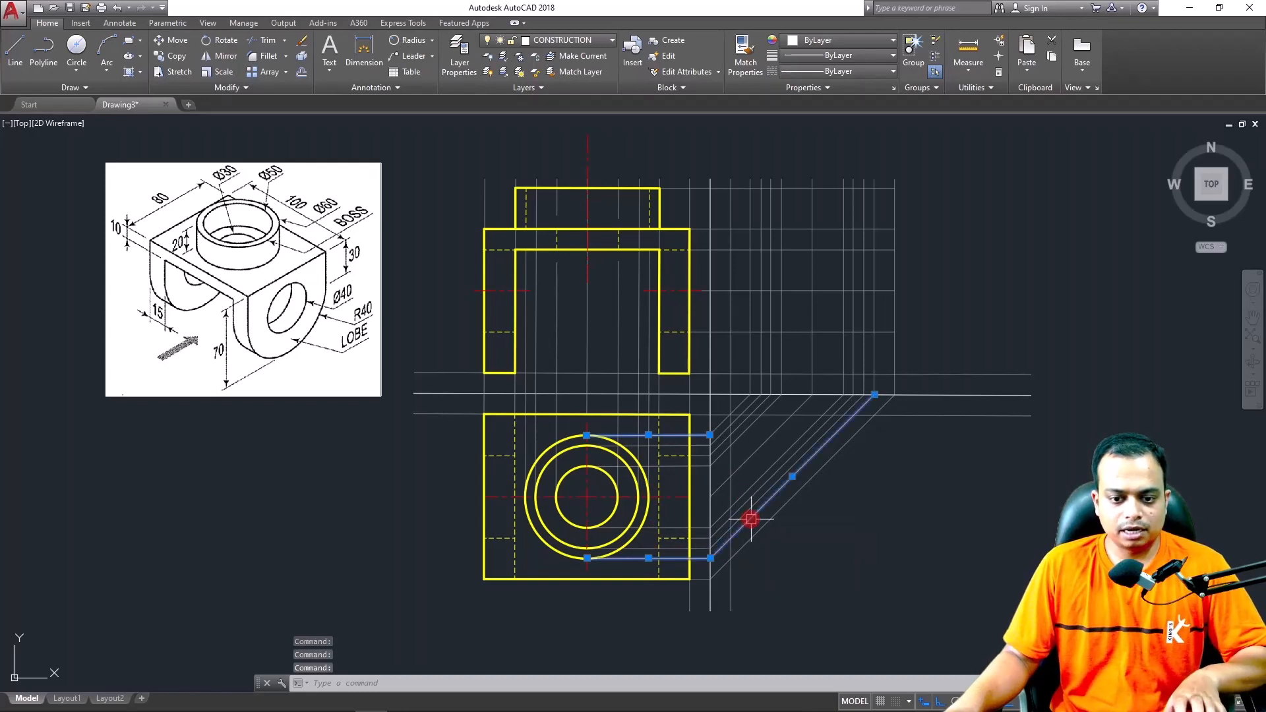
click(720, 424)
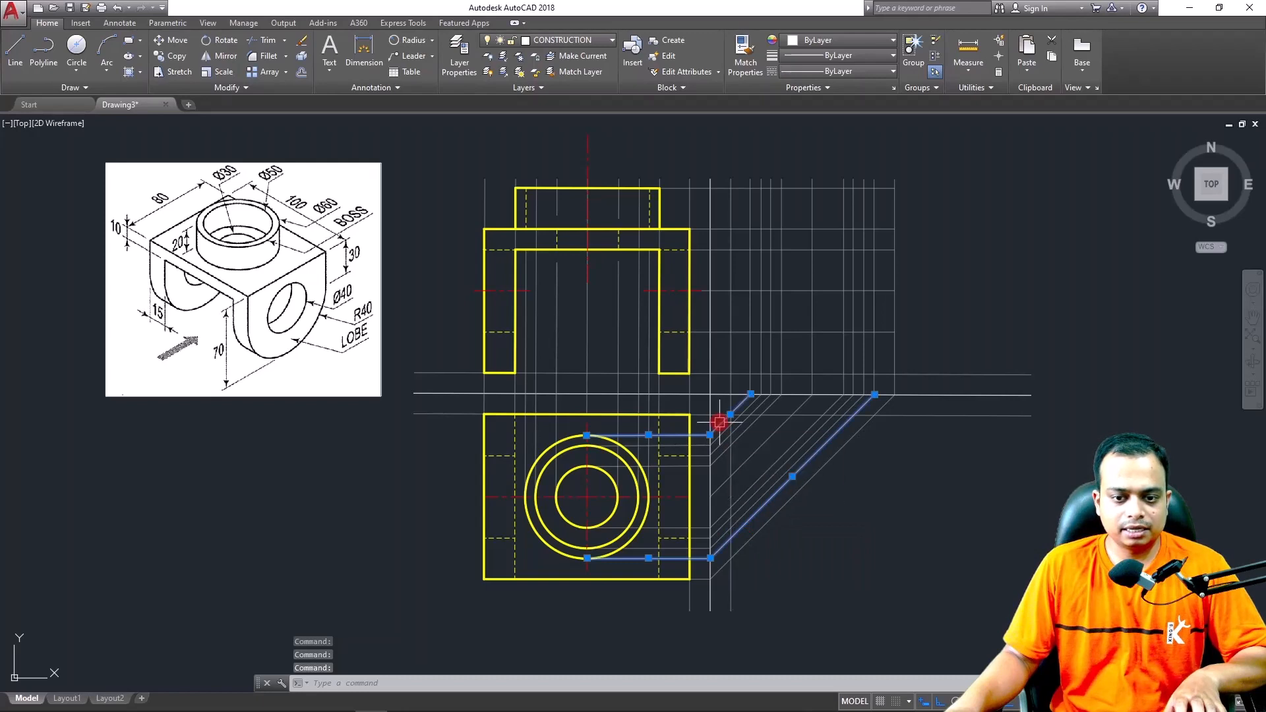
click(746, 360)
click(876, 354)
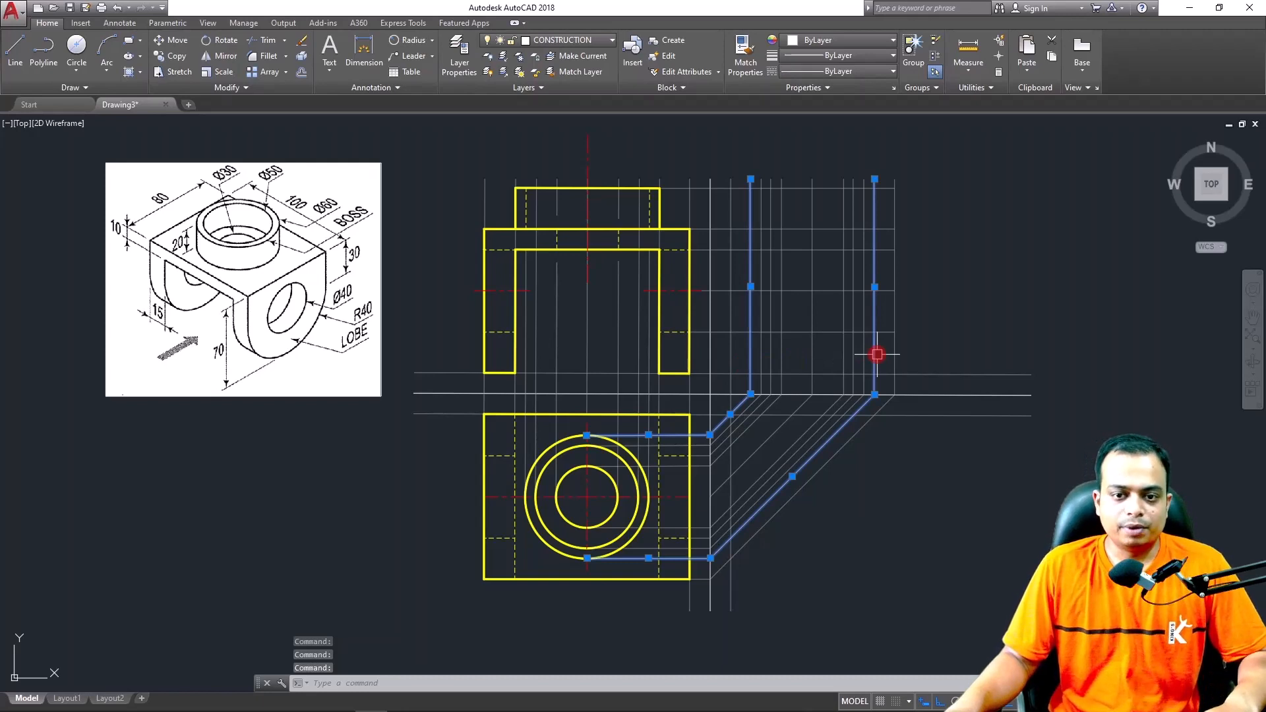
key(Escape)
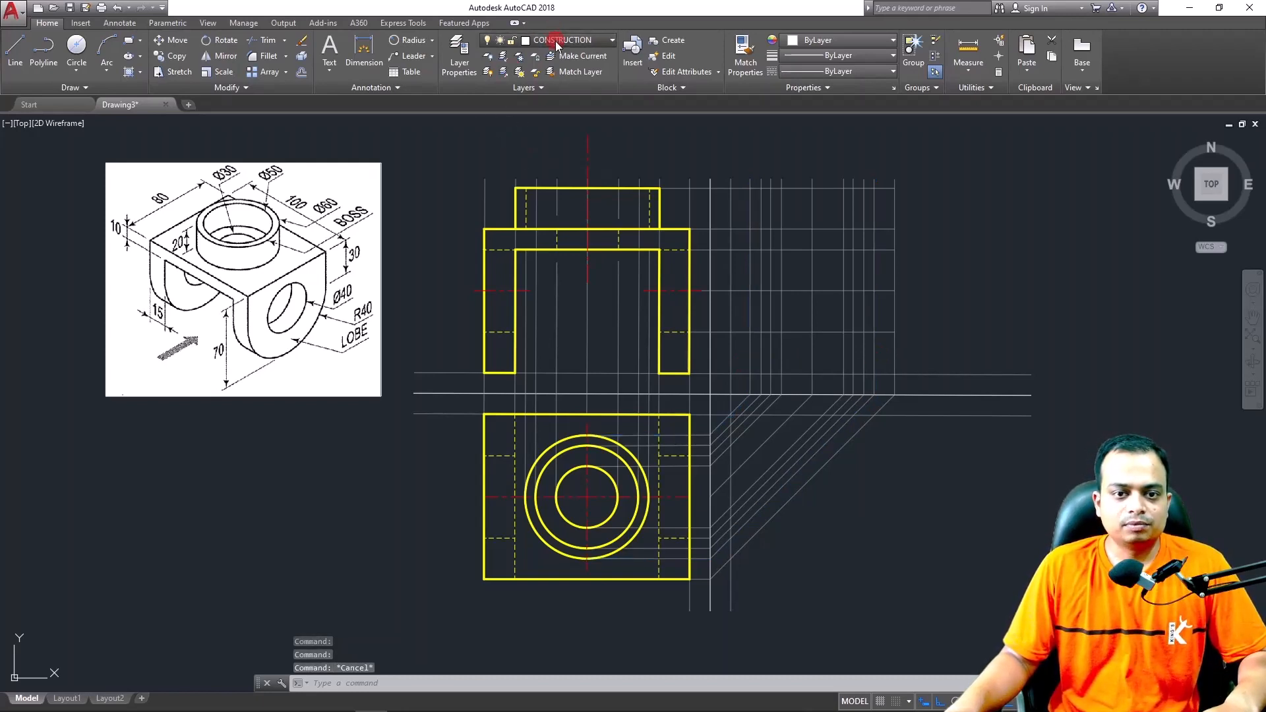
Make OUTLINE the current layer and draw the boss's rectangle in the side view at the intersections of its projection lines
click(555, 41)
click(535, 119)
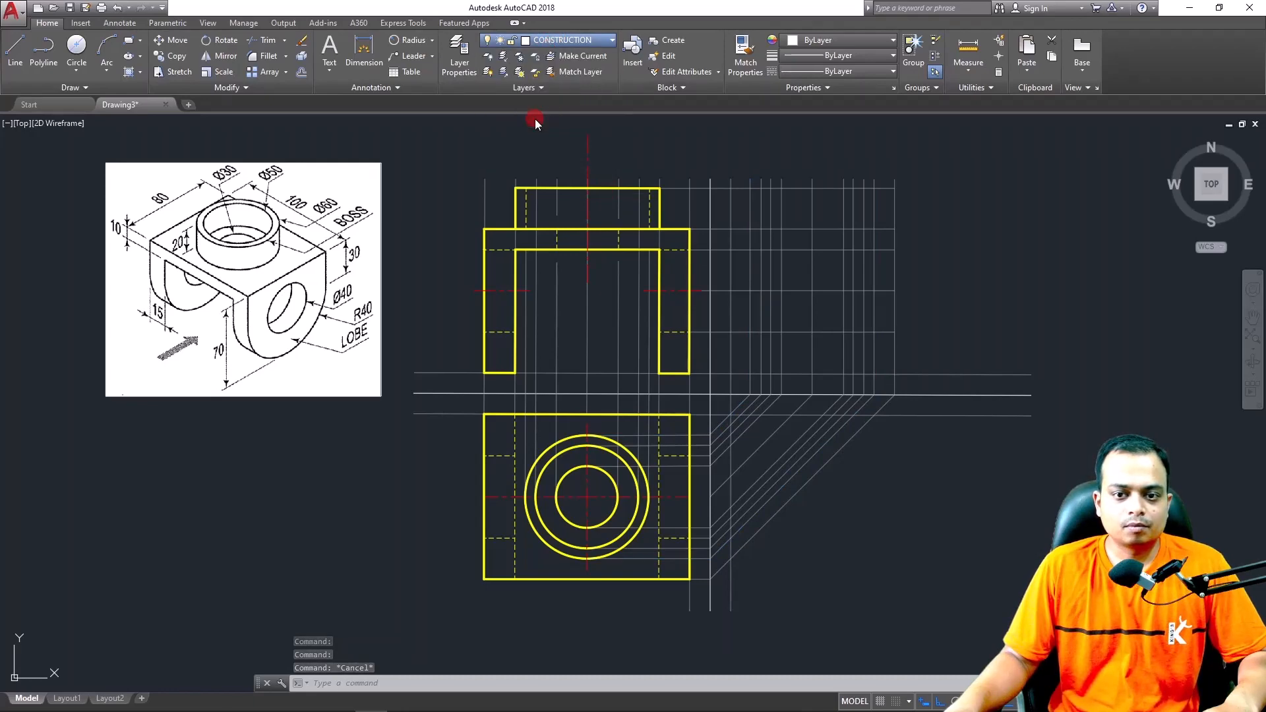
click(310, 389)
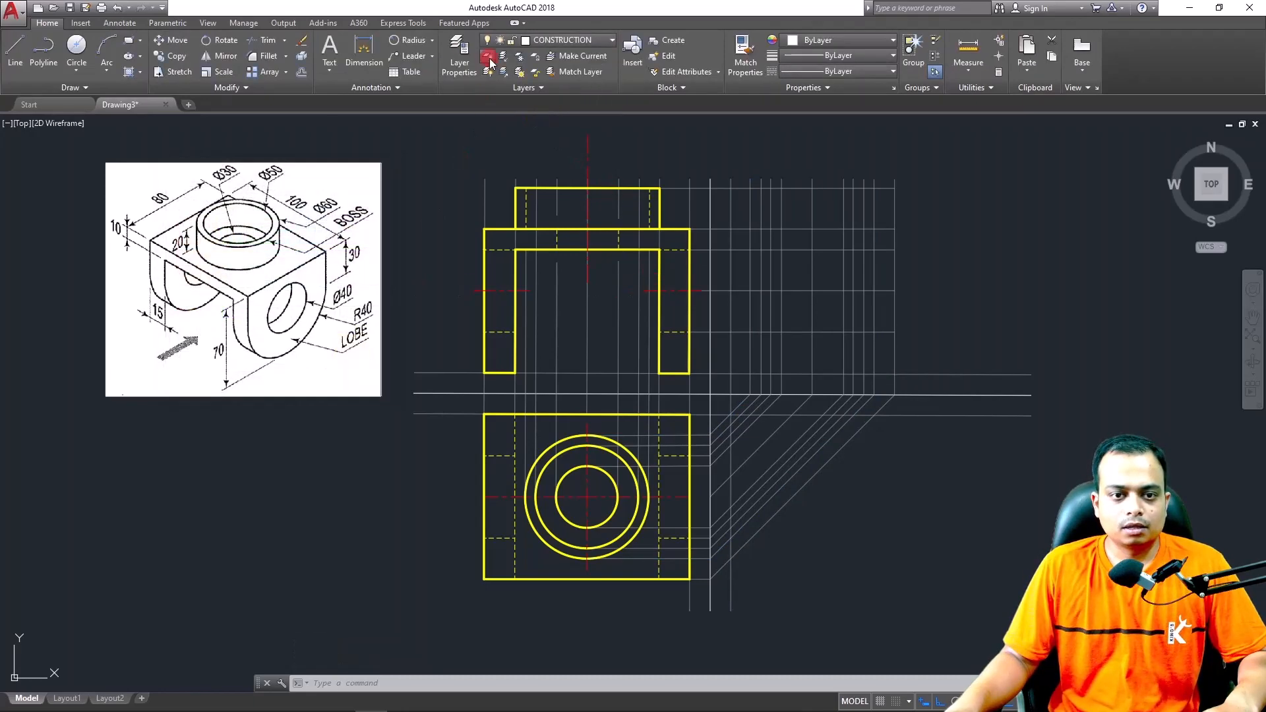
click(555, 41)
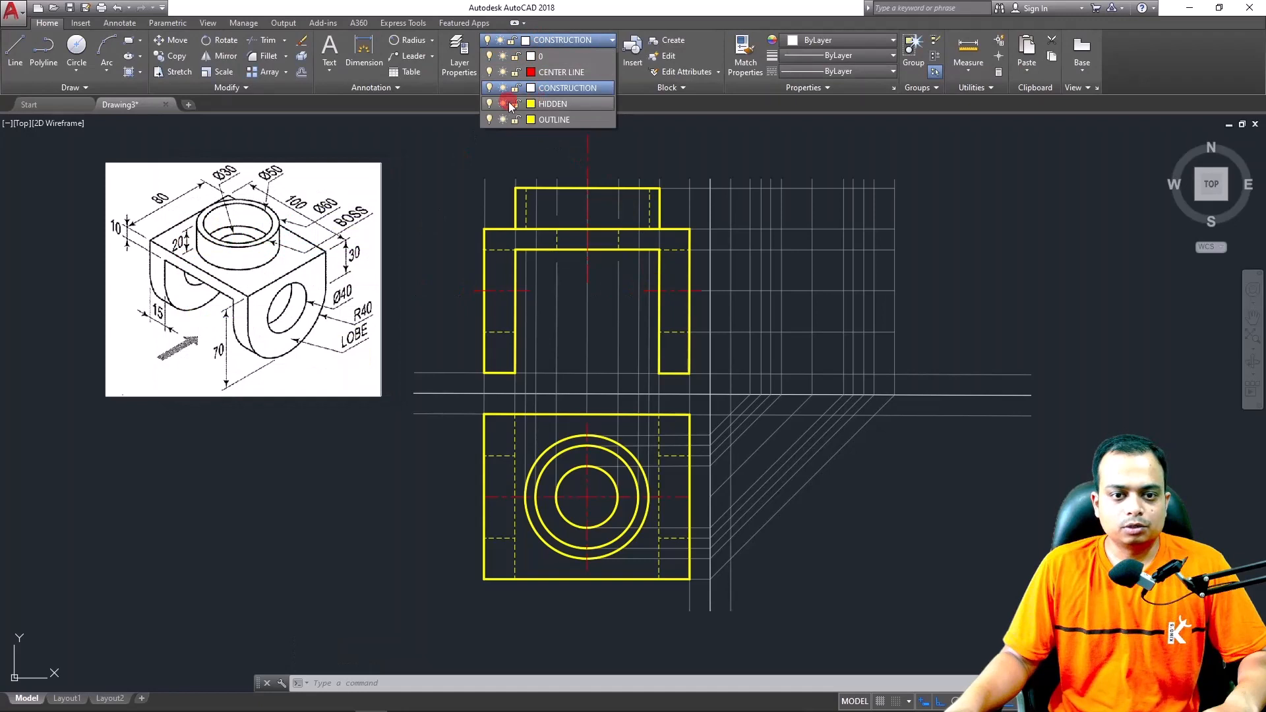
click(583, 119)
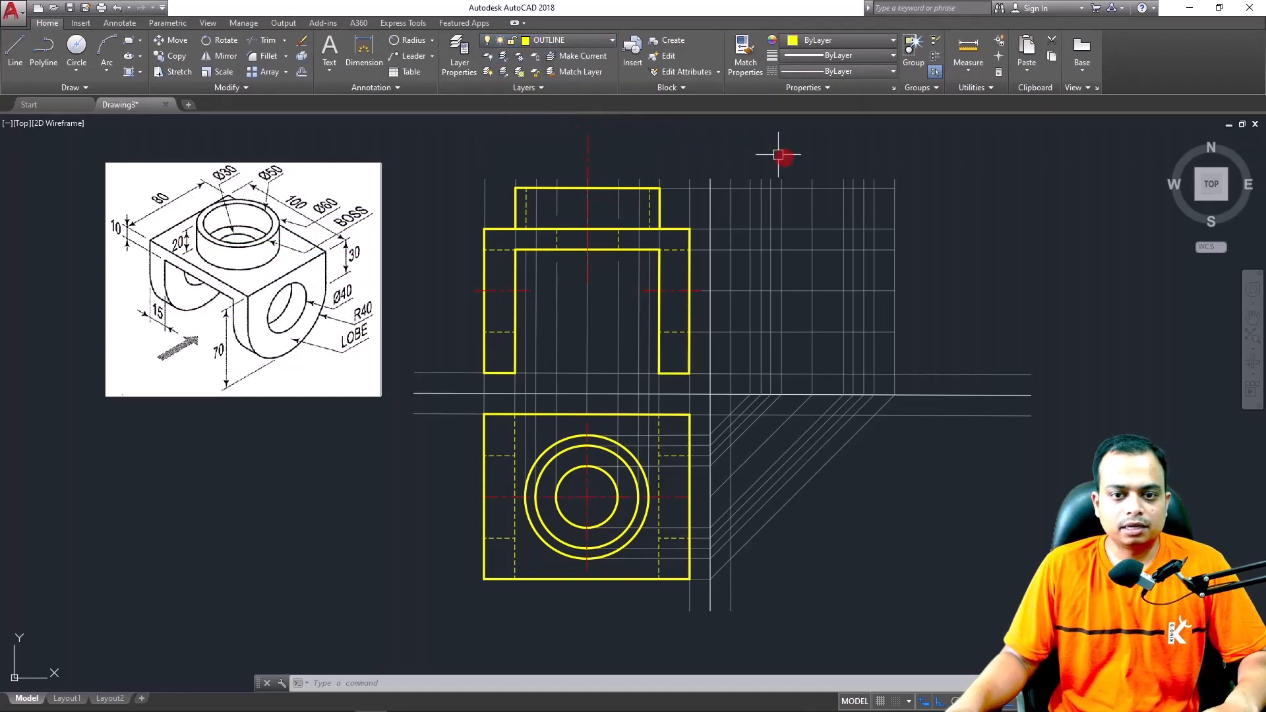
text(l)
key(Return)
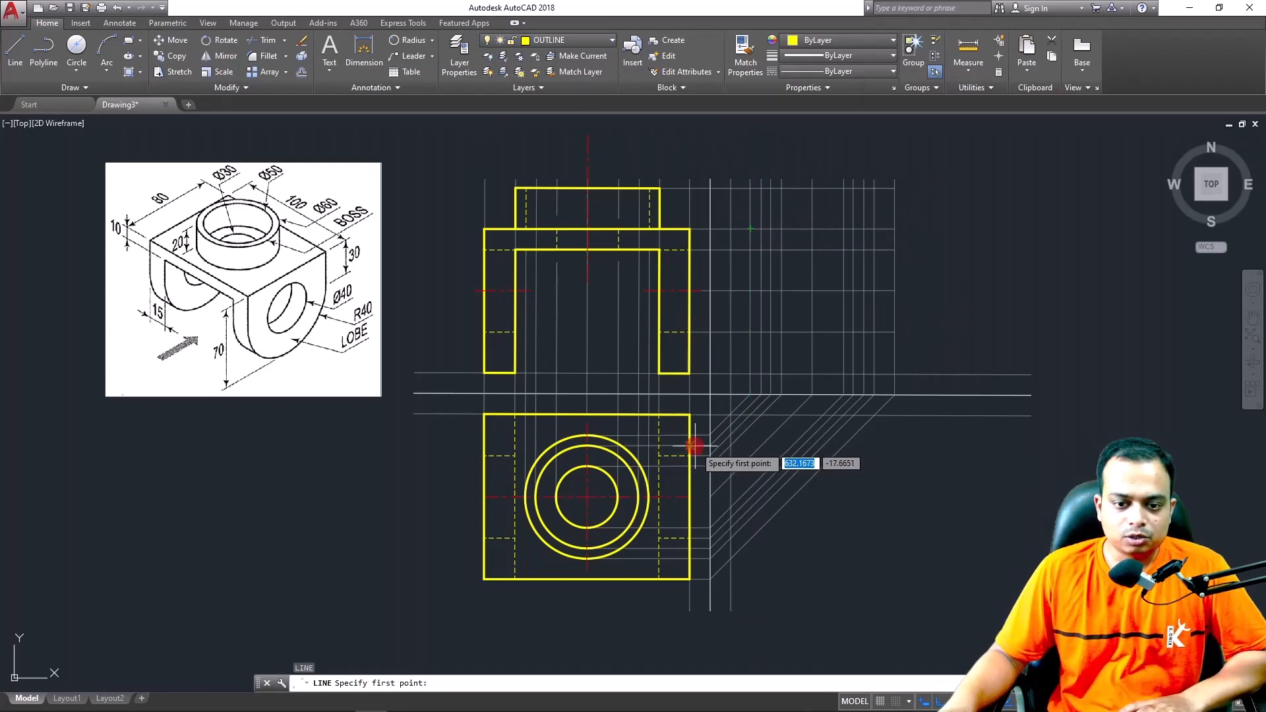
click(751, 228)
click(750, 188)
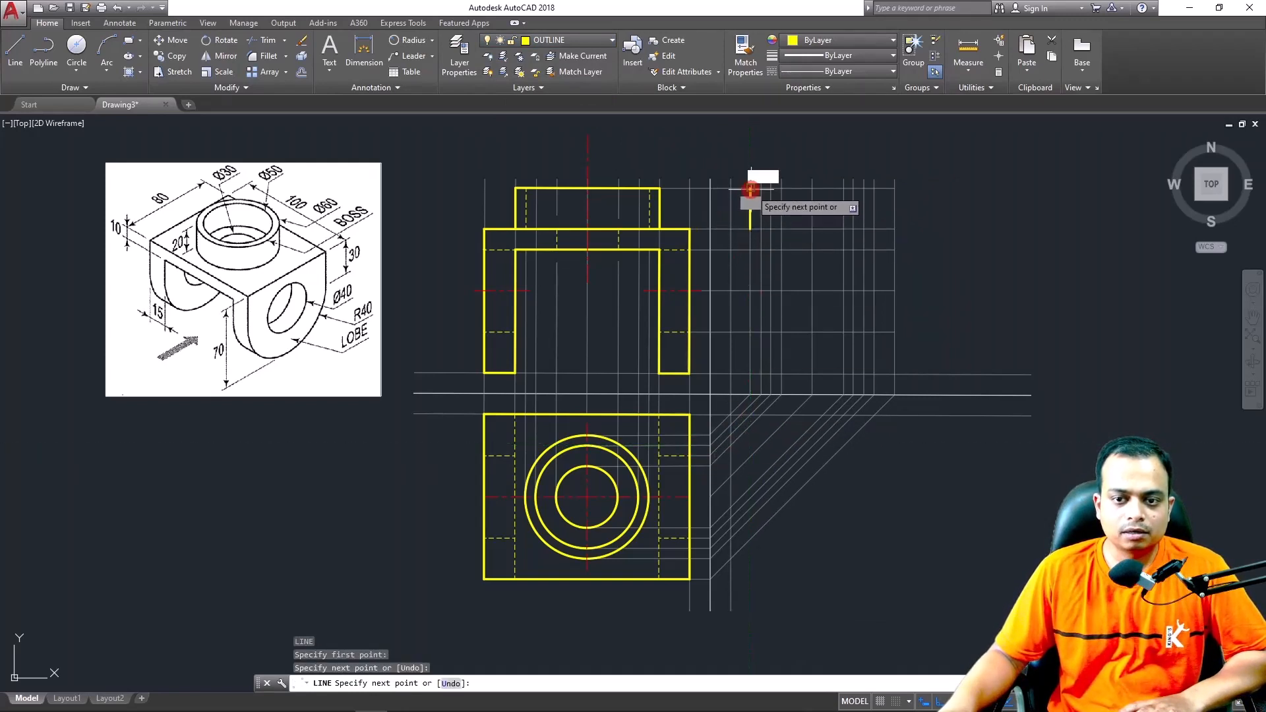
click(874, 188)
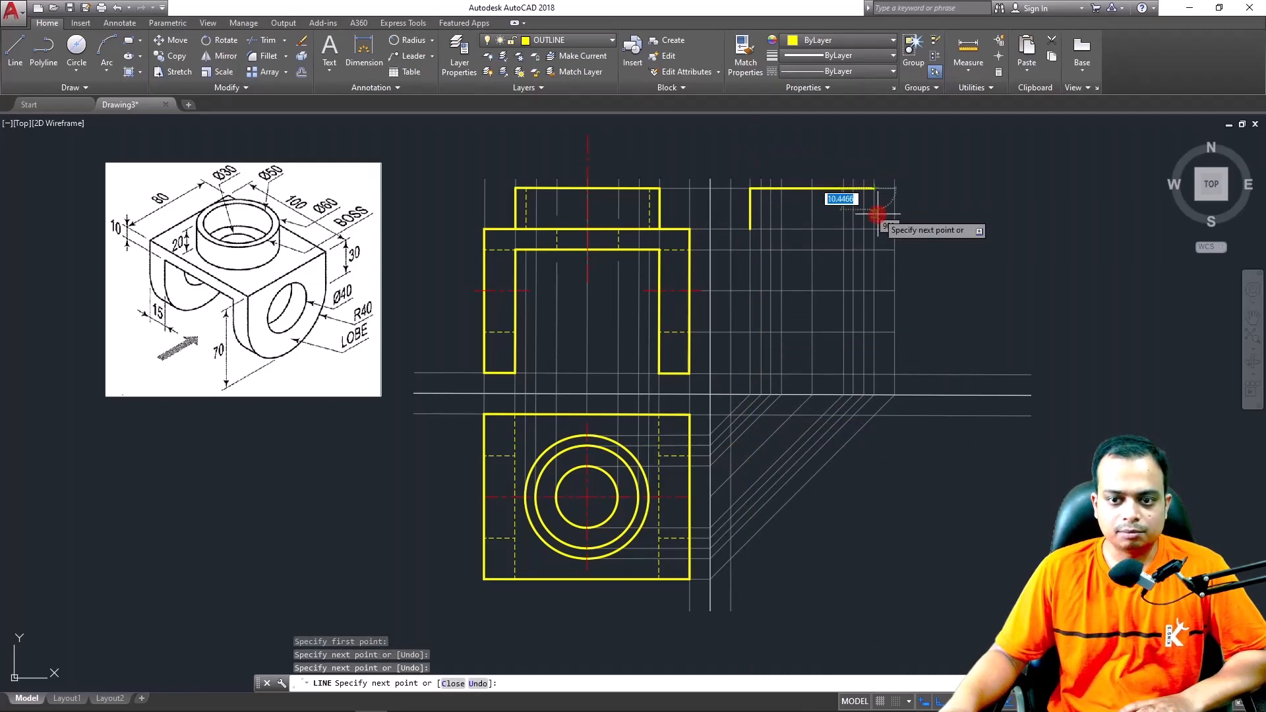
click(874, 229)
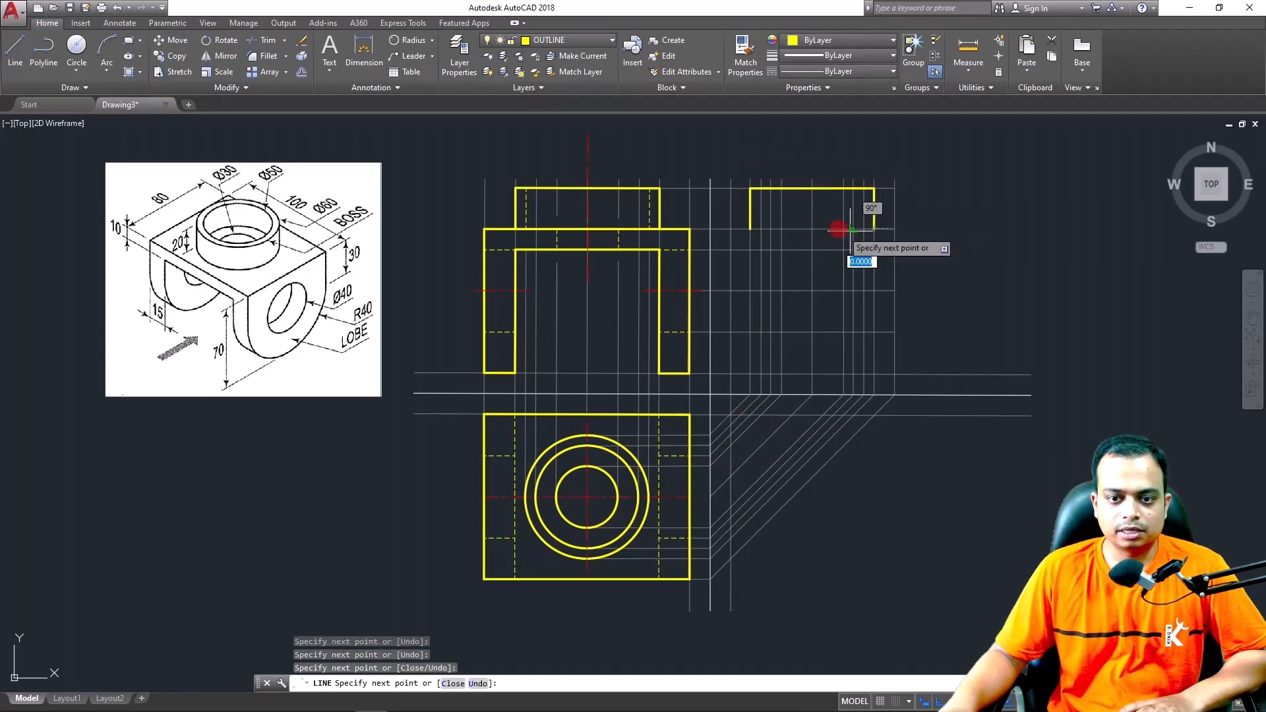
click(750, 229)
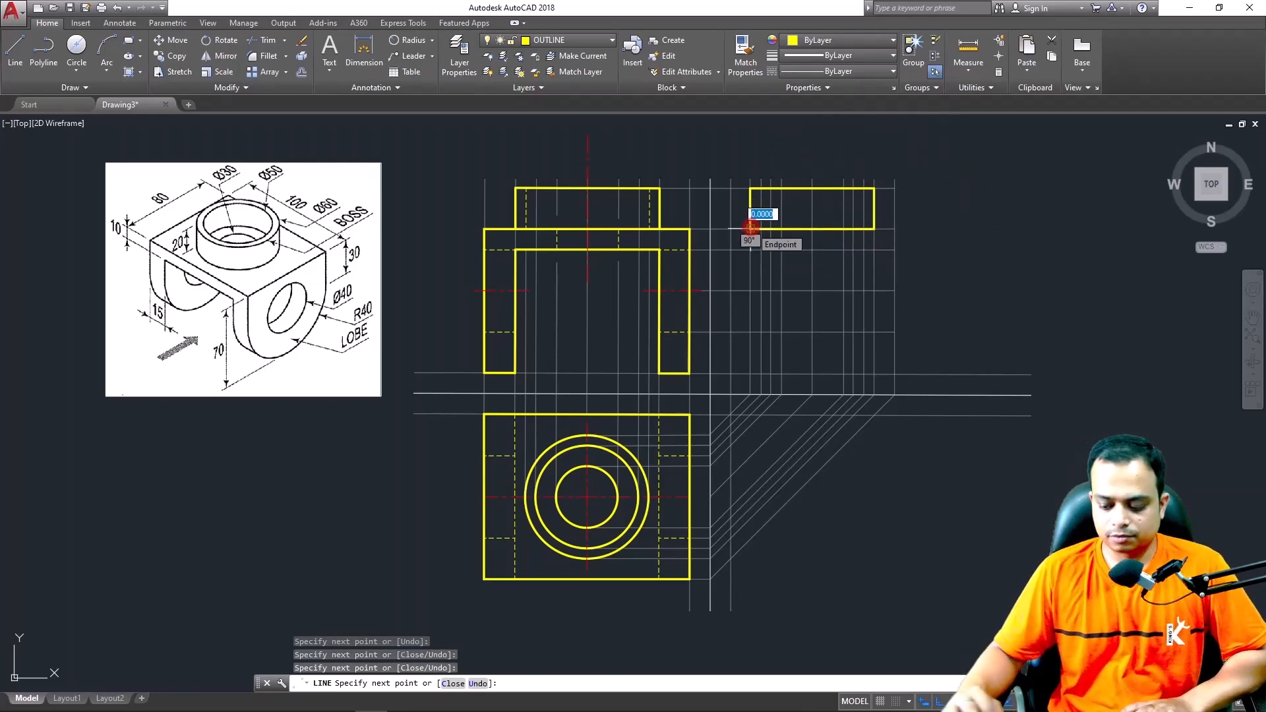
key(Return)
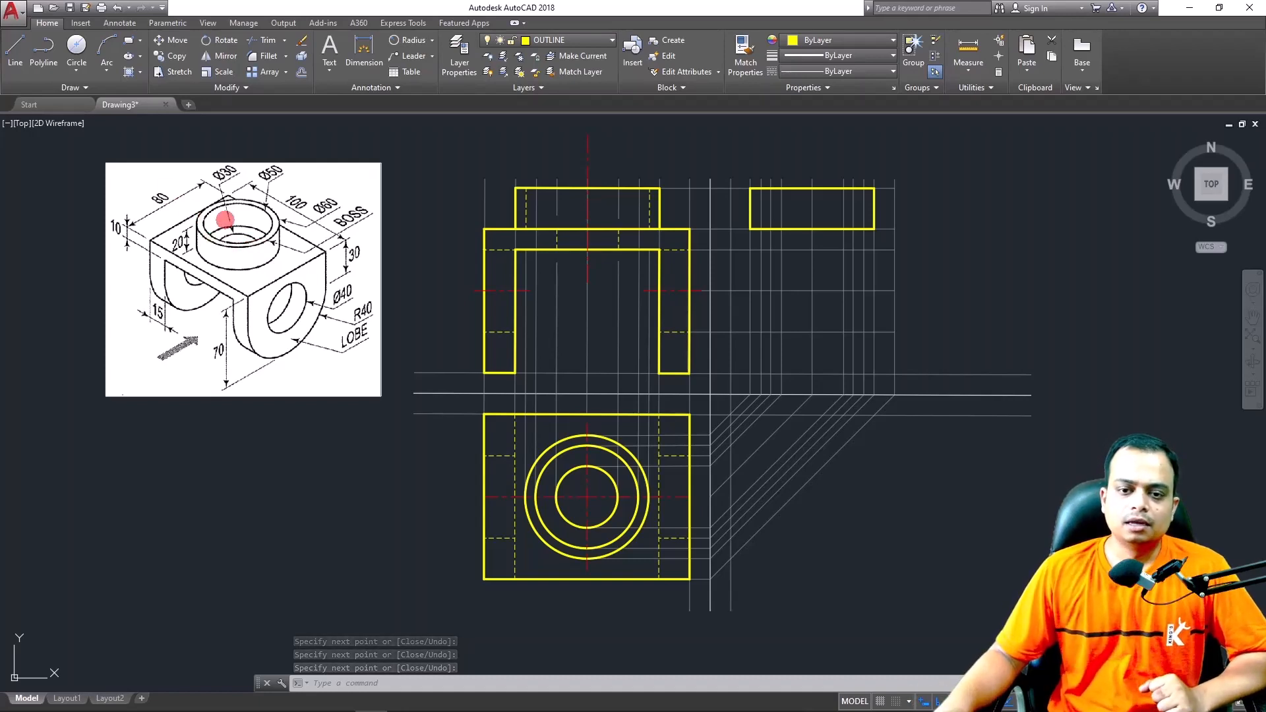
key(Escape)
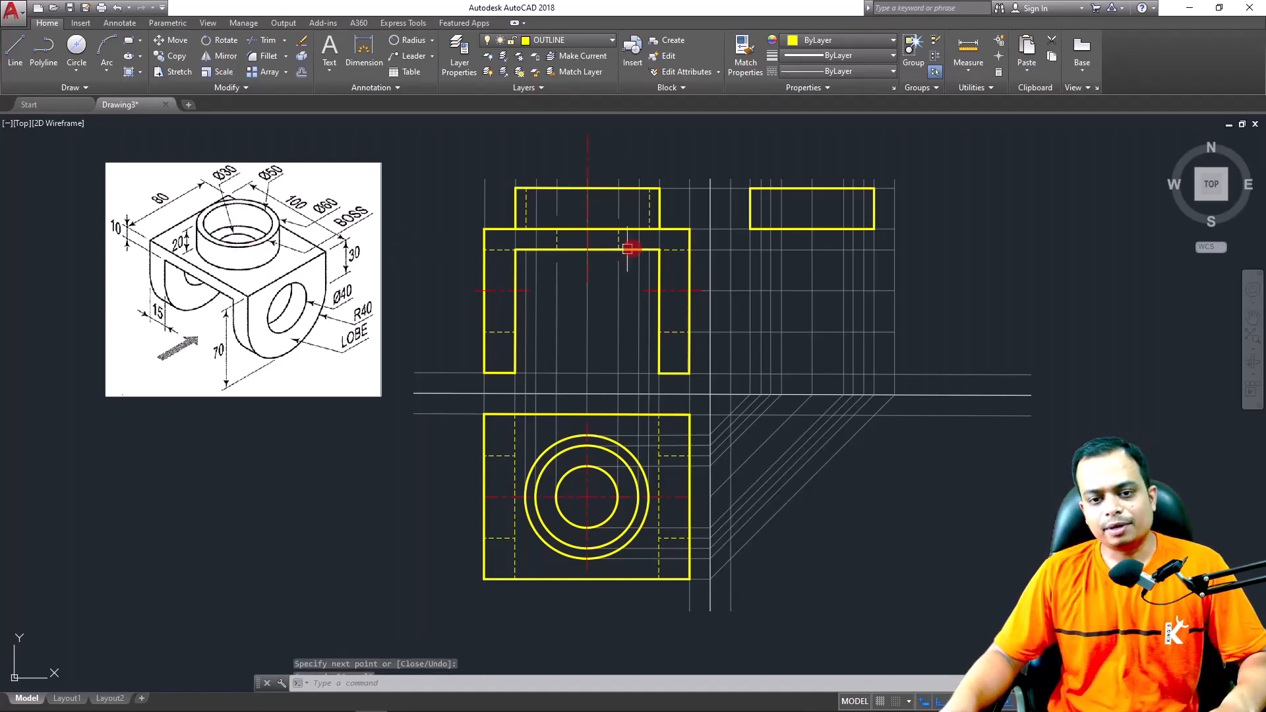
Trim the portion of the Ø50 bore's left projection line that lies inside the side view's boss rectangle
scroll(762, 208, up, 6)
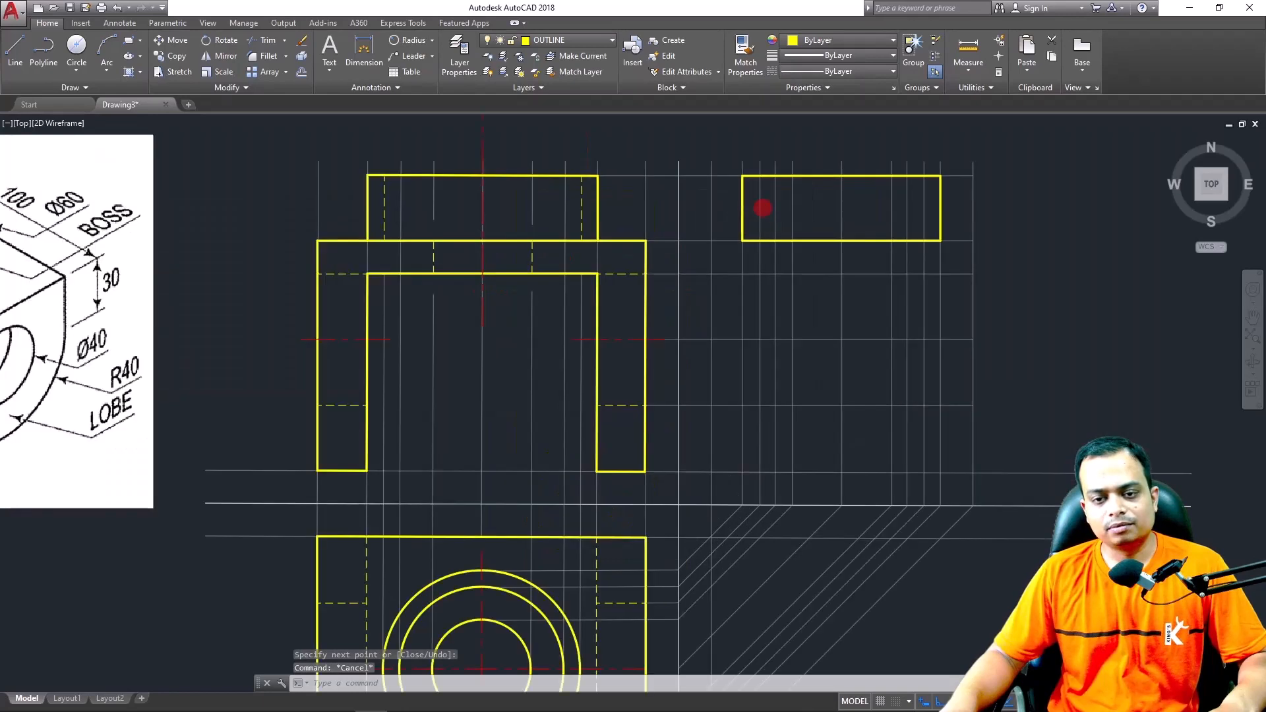
scroll(760, 206, down, 2)
click(758, 208)
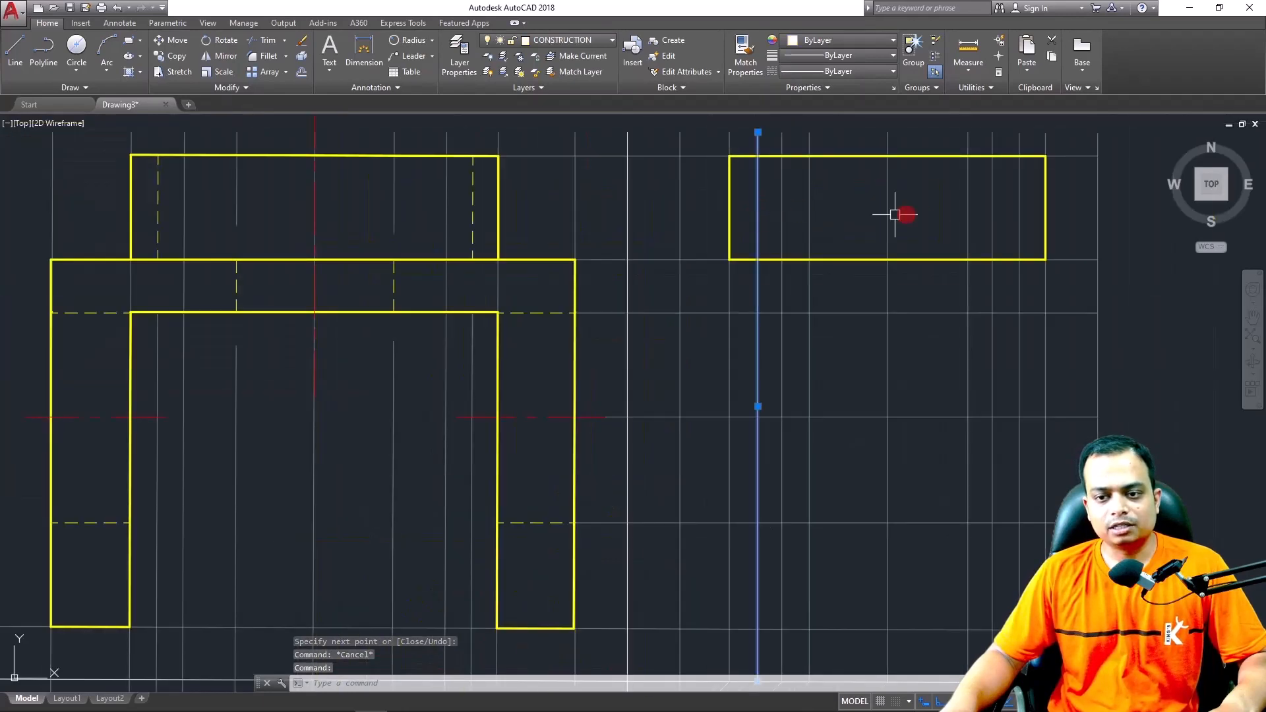
key(Escape)
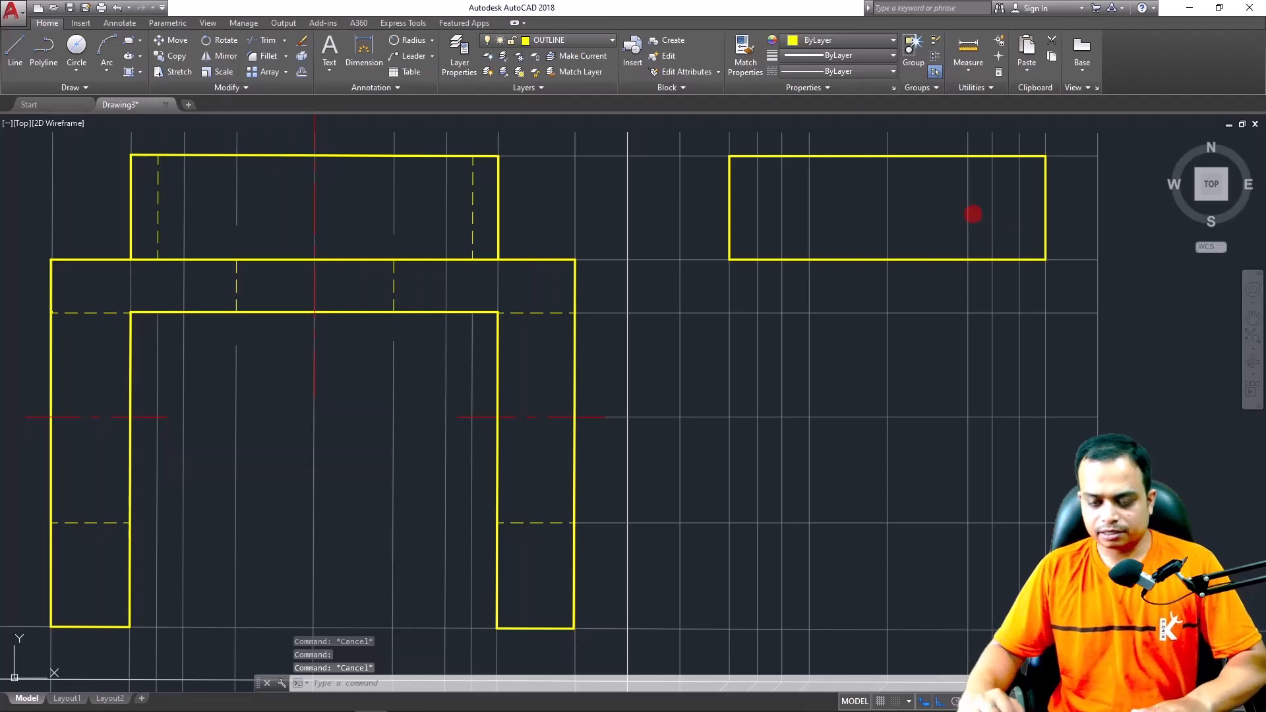
text(tr)
key(Return)
key(Return)
click(757, 227)
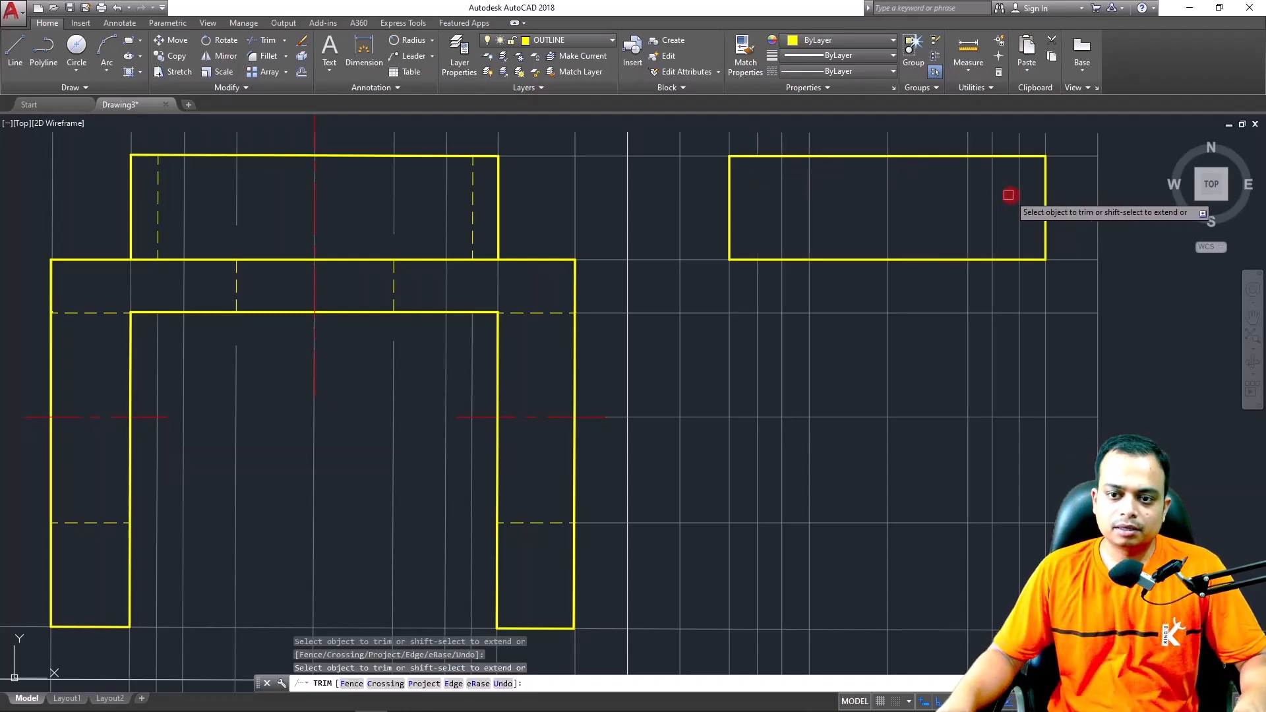
key(Escape)
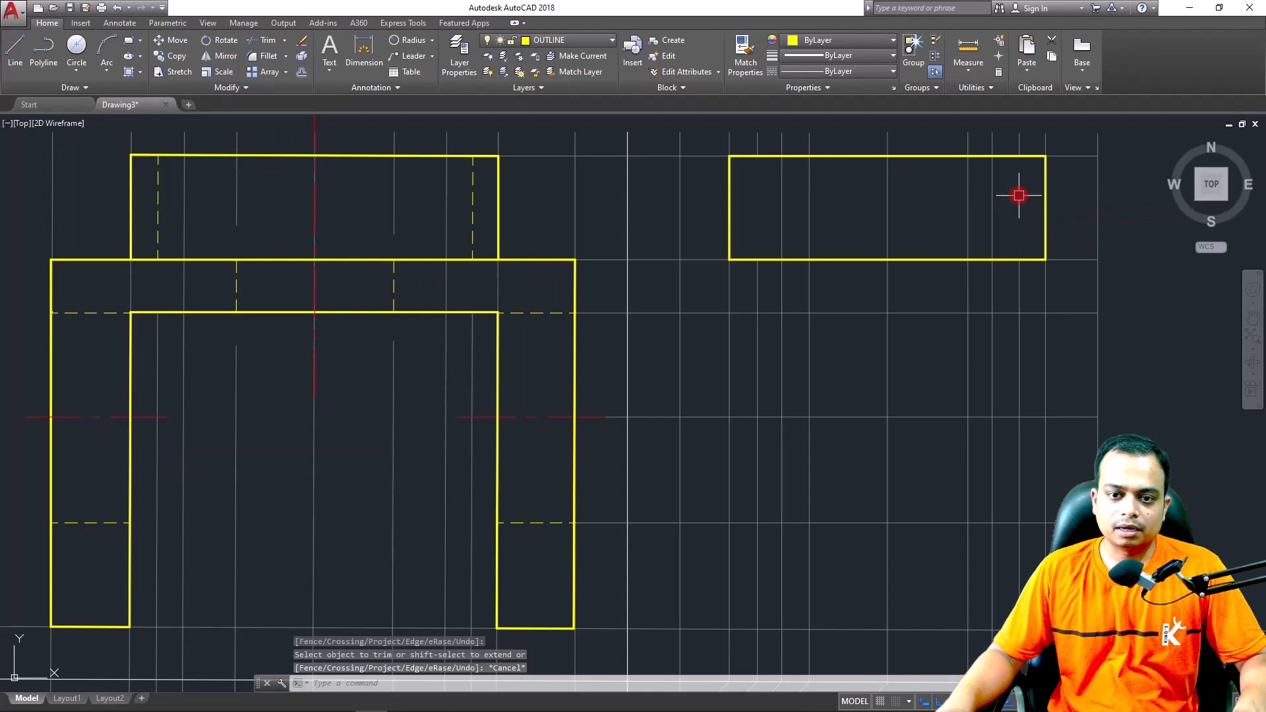
Copy the front view's right Ø50 bore hidden edge to both bore projection lines inside the side view's boss rectangle
click(473, 208)
click(167, 55)
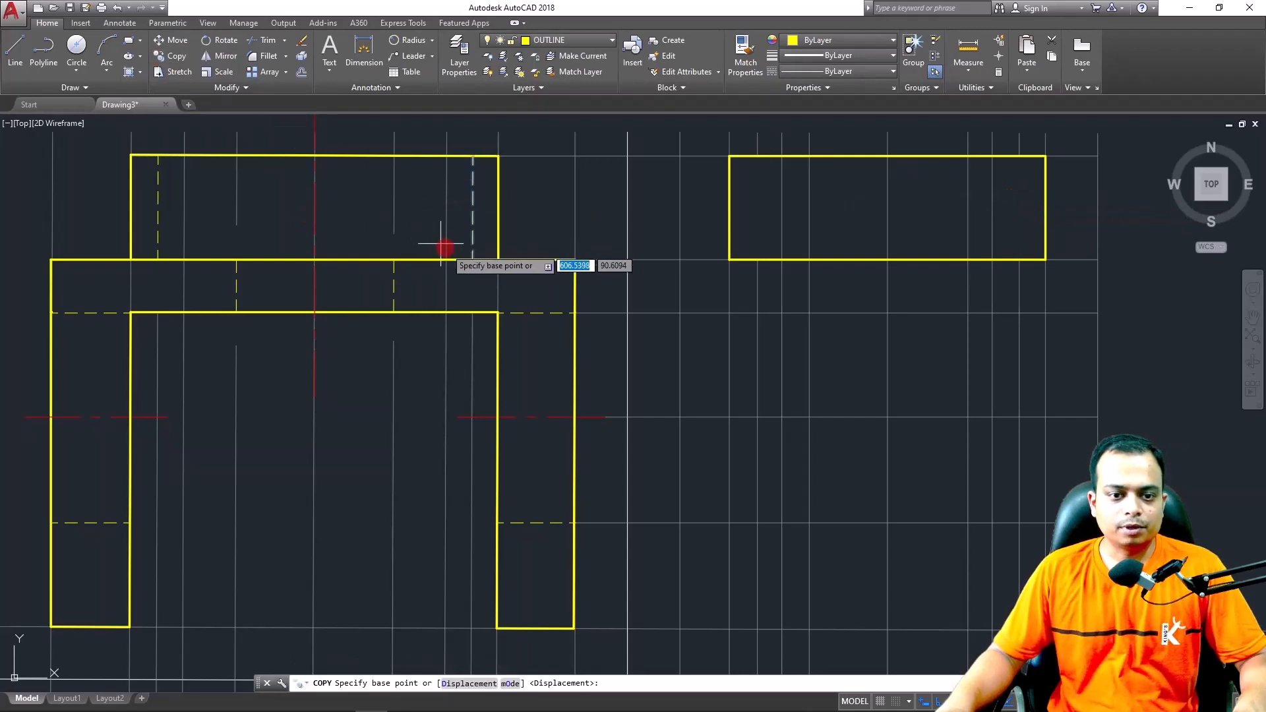
click(472, 259)
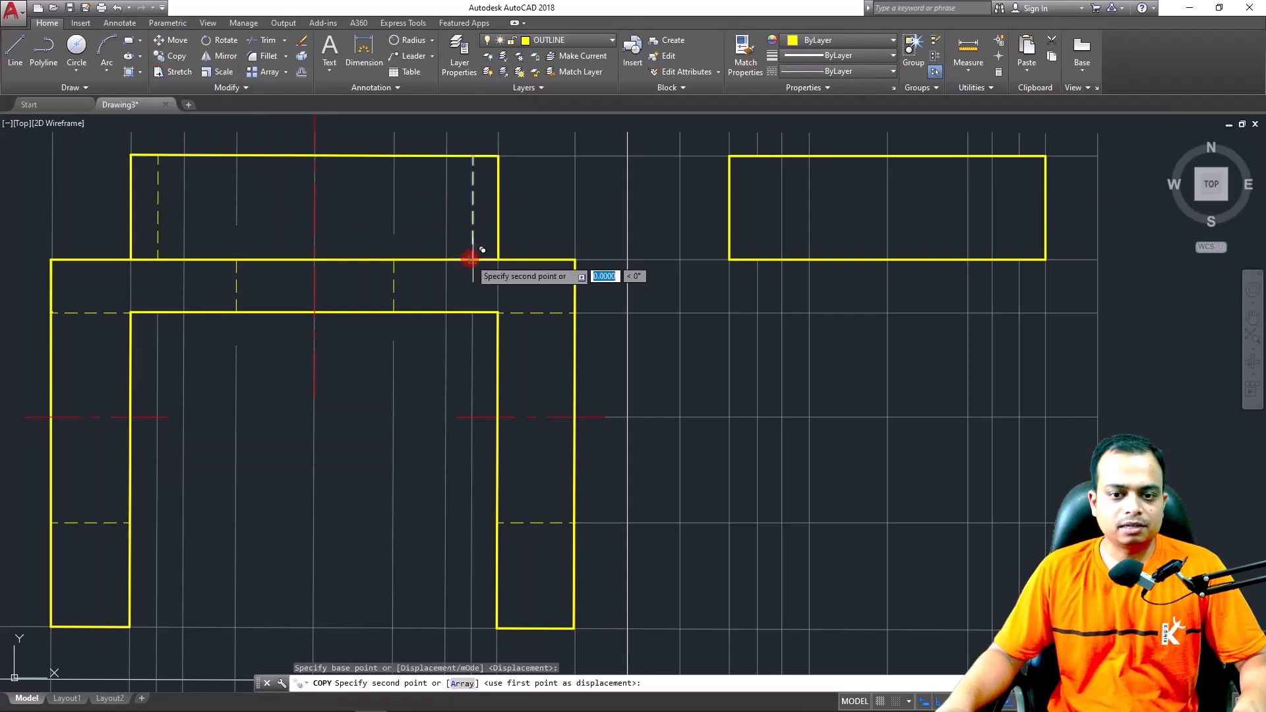
click(756, 259)
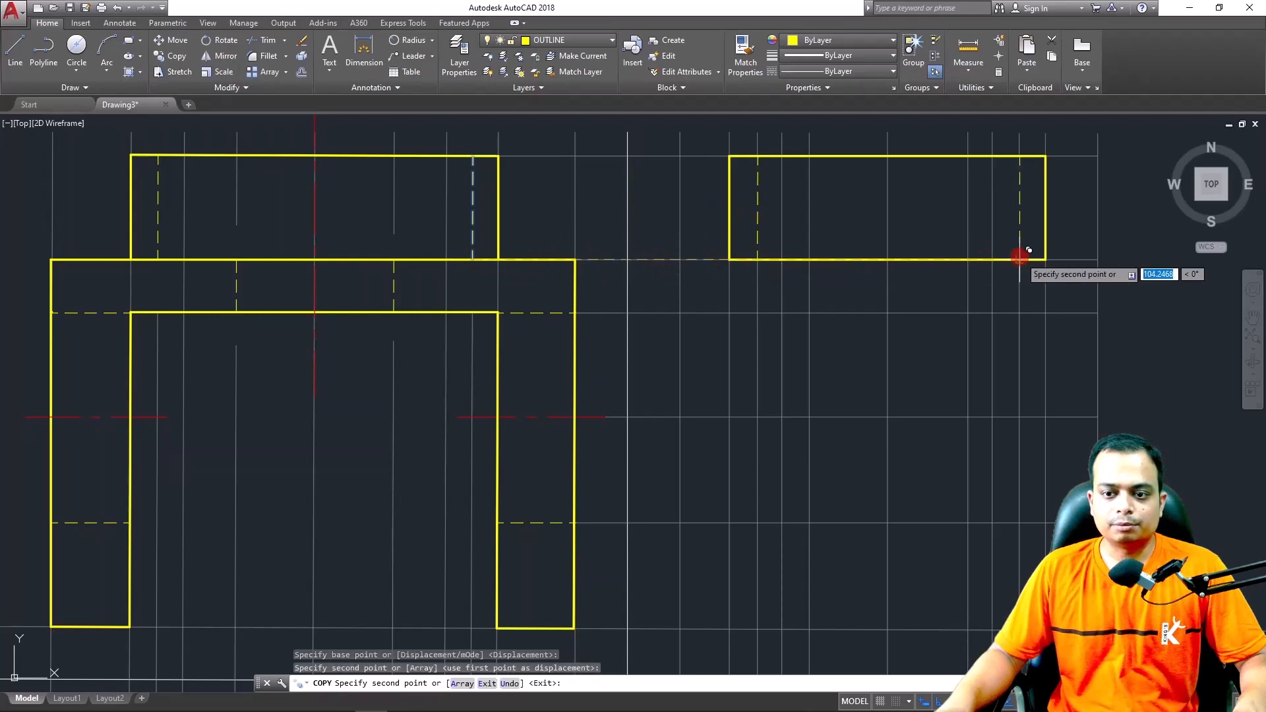
click(1020, 258)
key(Escape)
Trace the Ø50 circle's two projection lines from the top view through their 45° lines to the side view's hidden bore edges
scroll(982, 350, down, 2)
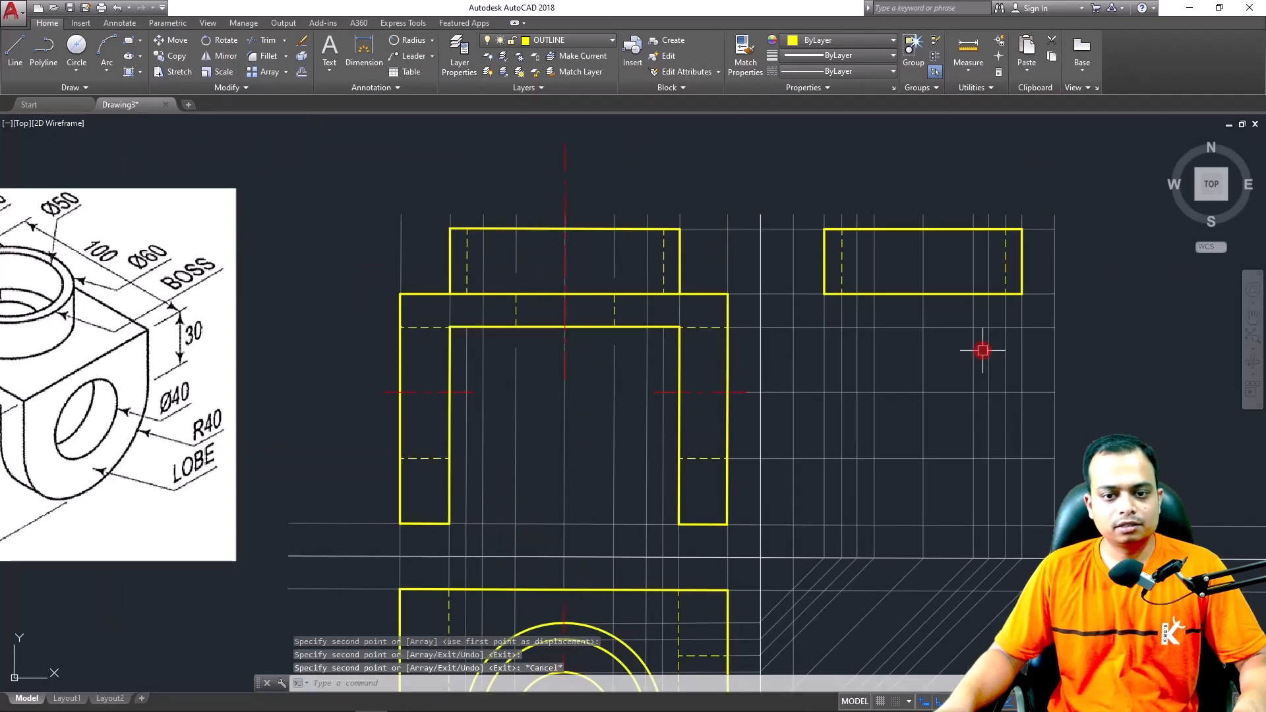
scroll(927, 382, down, 2)
scroll(878, 299, up, 1)
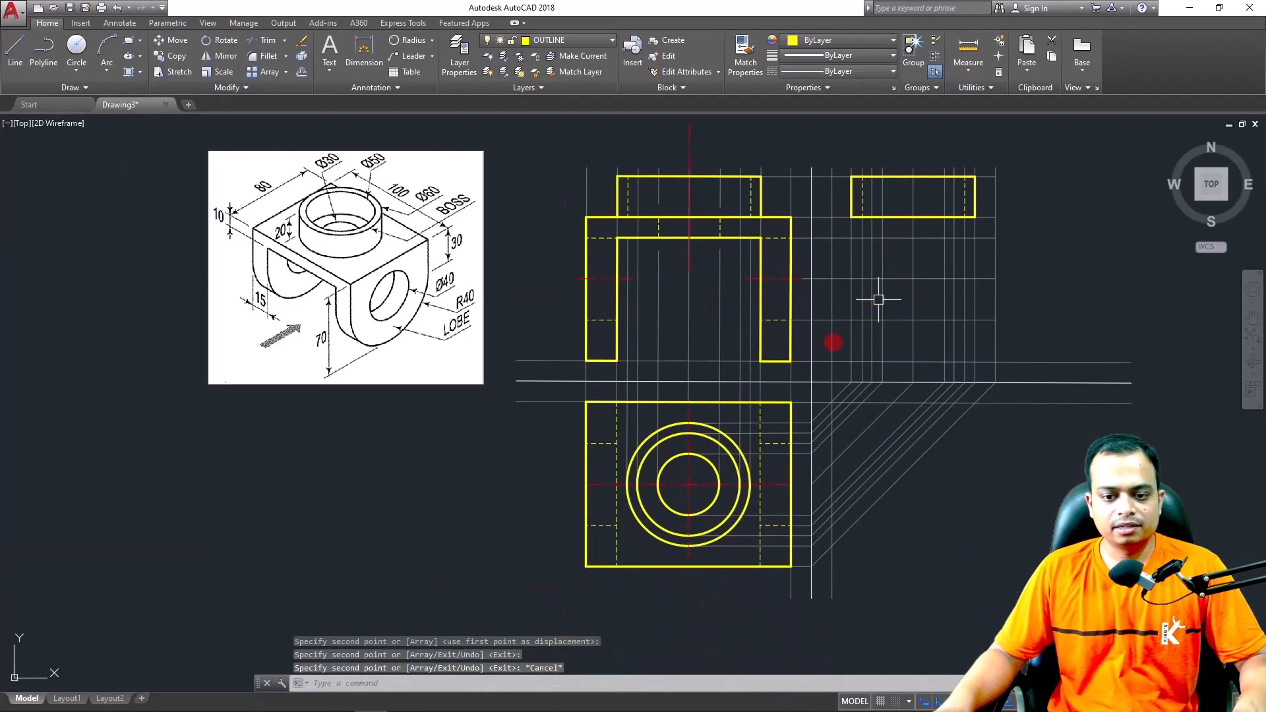
click(800, 433)
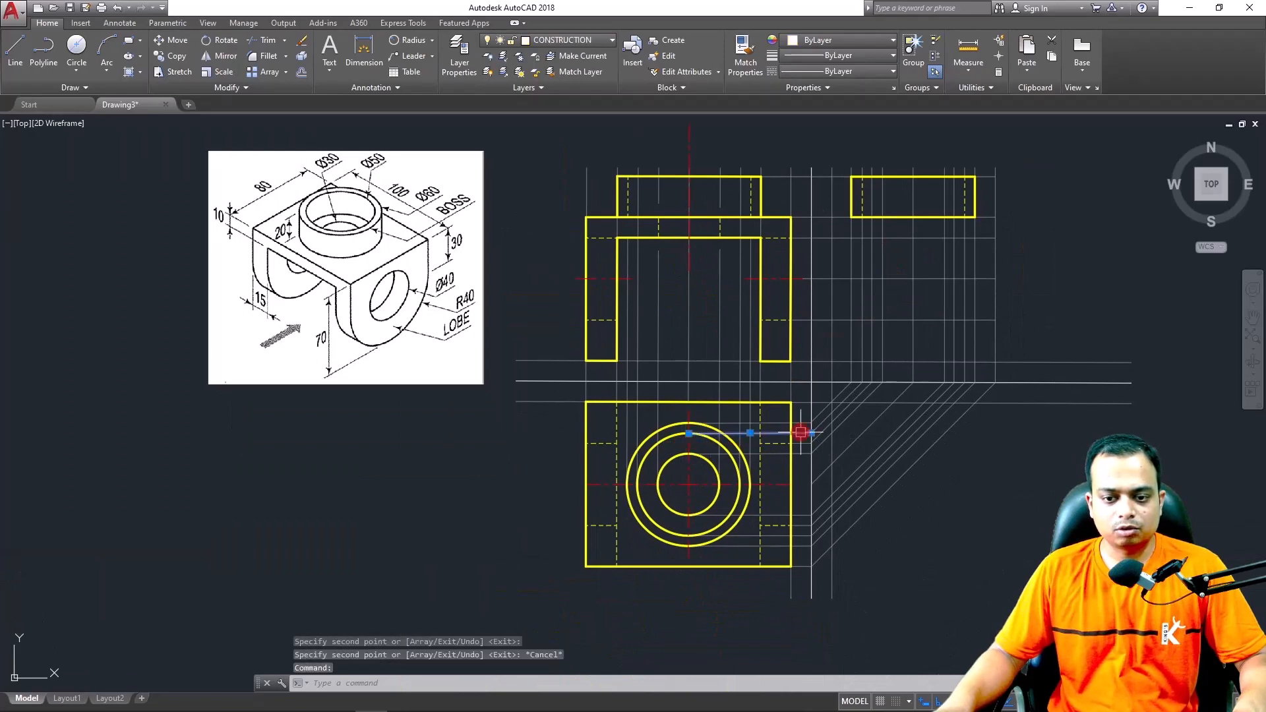
scroll(830, 411, up, 3)
click(824, 418)
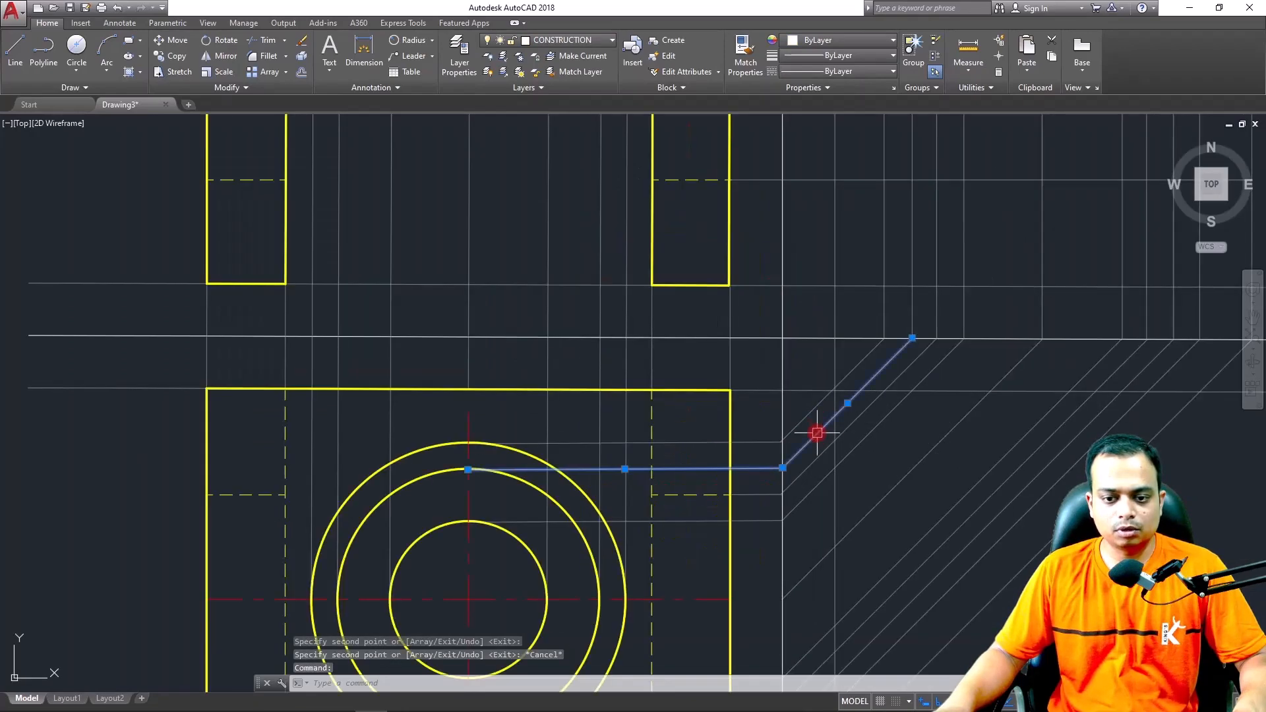
click(910, 309)
scroll(955, 275, down, 3)
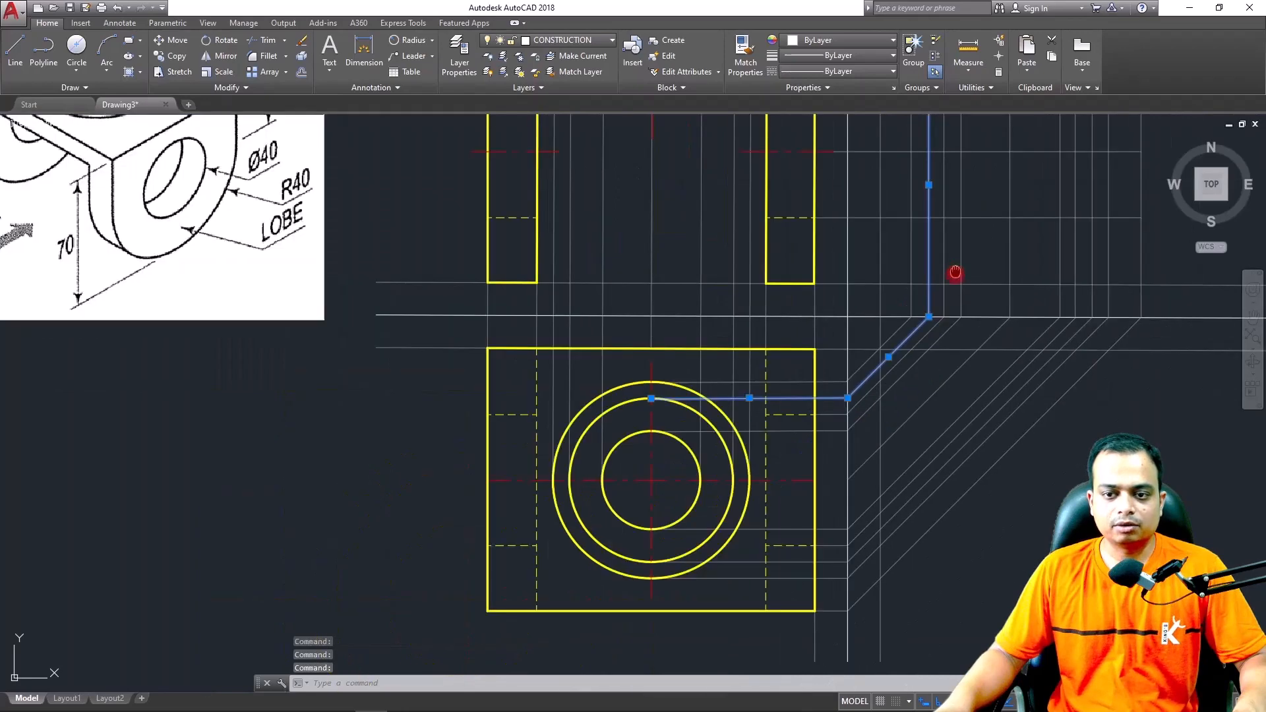
middle_drag(955, 275, 876, 455)
middle_drag(980, 498, 975, 205)
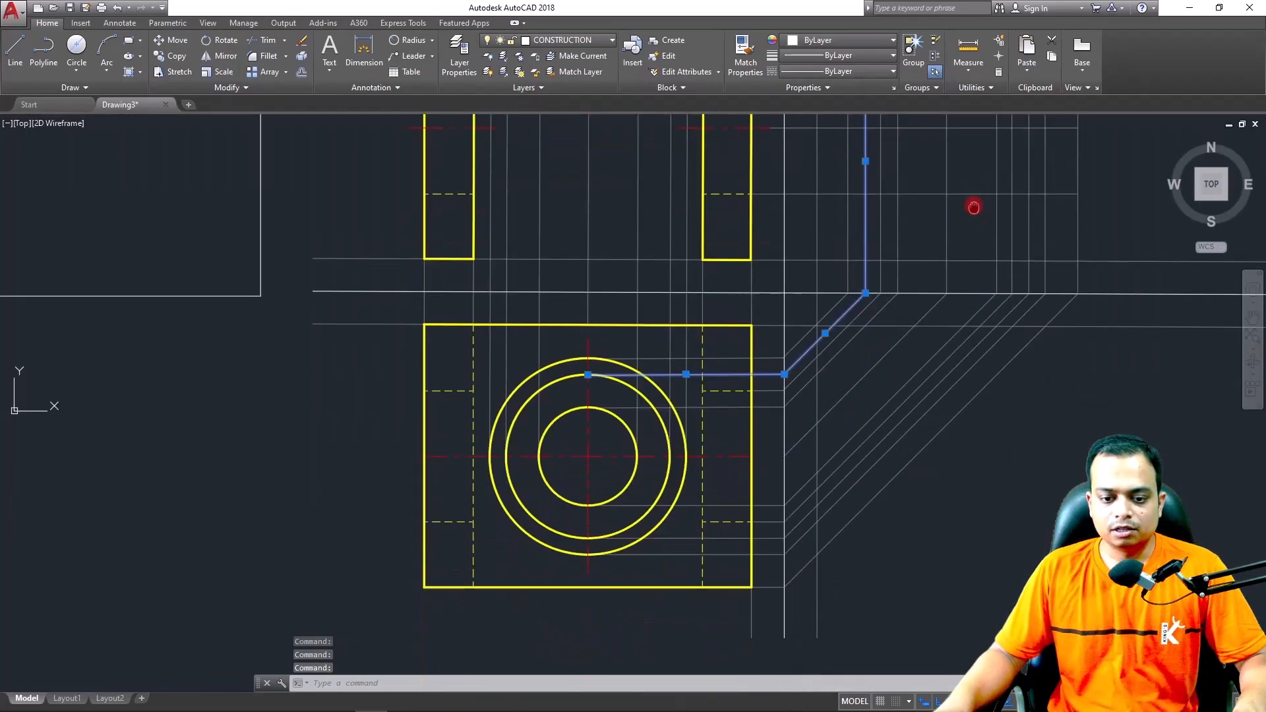
scroll(657, 512, up, 2)
click(681, 499)
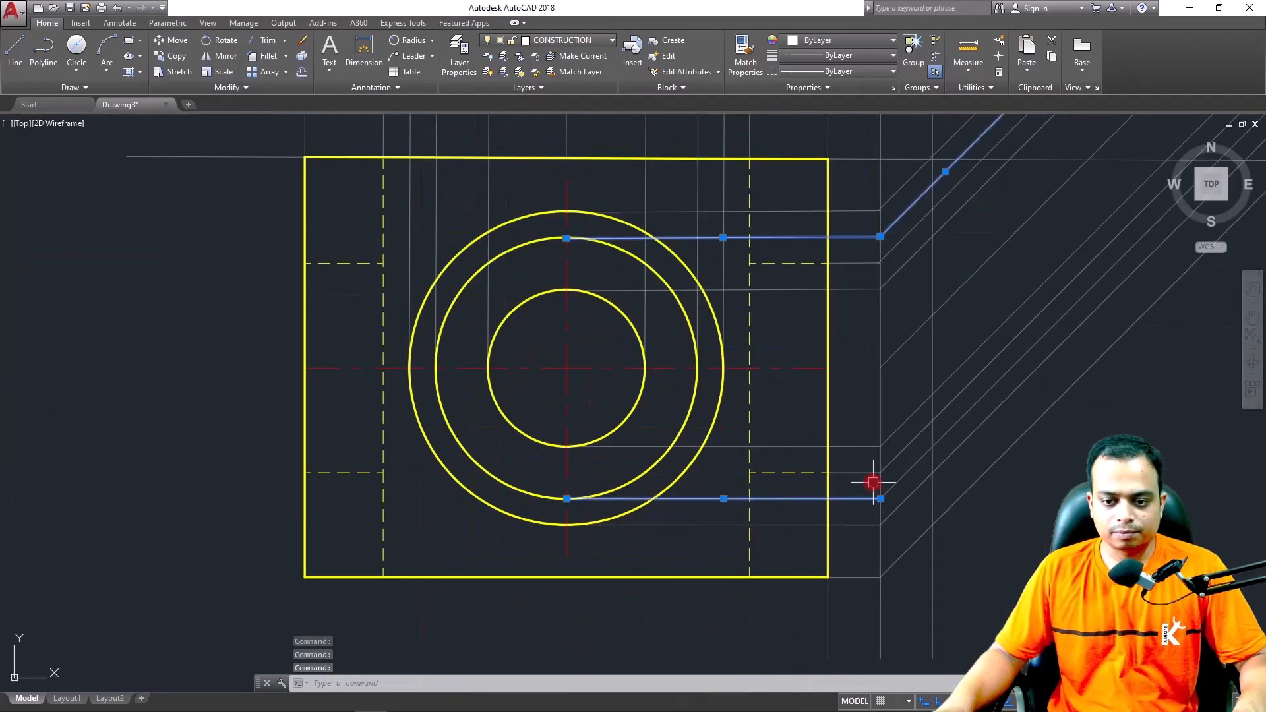
click(902, 482)
scroll(933, 334, down, 2)
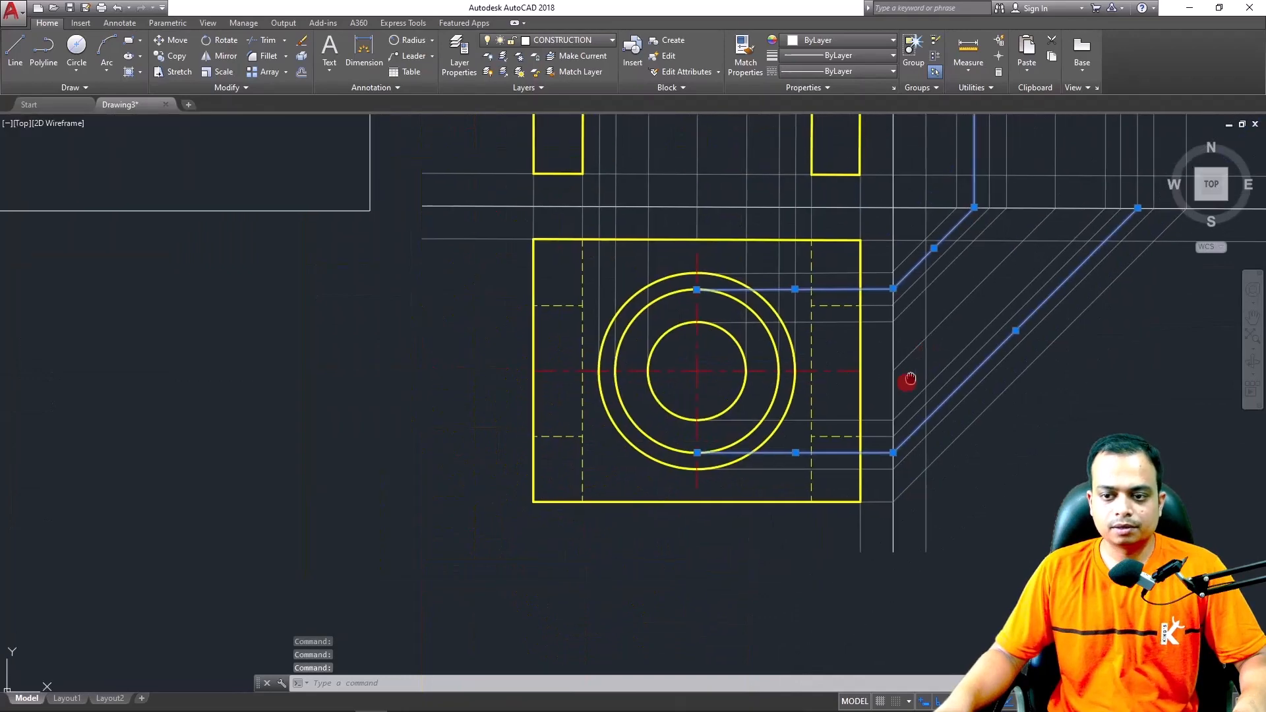
middle_drag(910, 379, 726, 615)
click(819, 530)
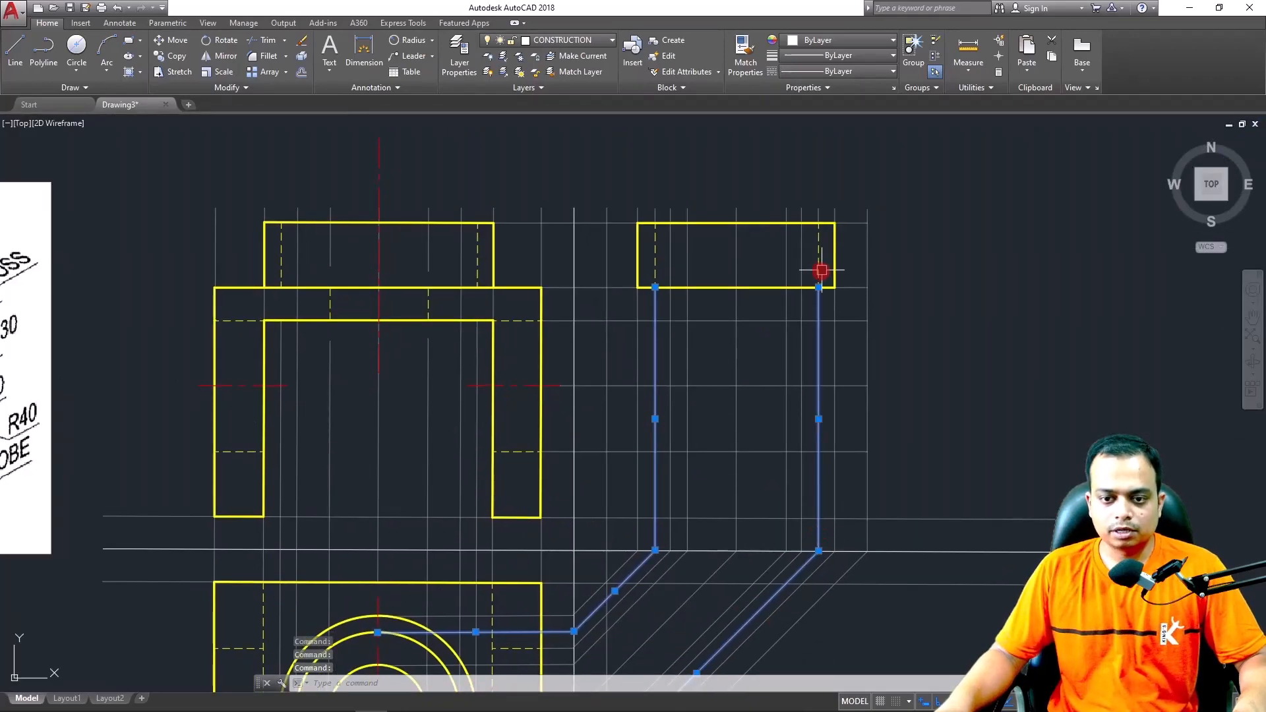
key(Escape)
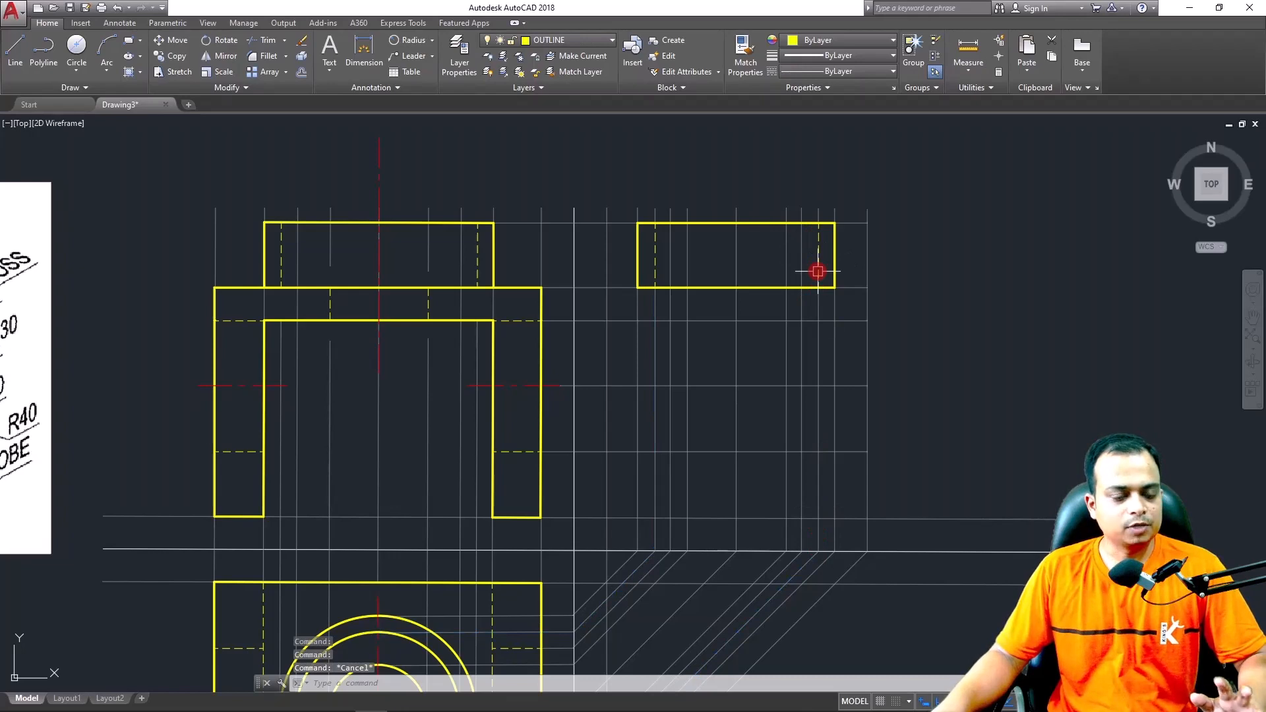
Compare the projection line along the top view's upper edge with the leftmost vertical projection line of the side view
scroll(441, 328, down, 2)
middle_drag(441, 328, 573, 339)
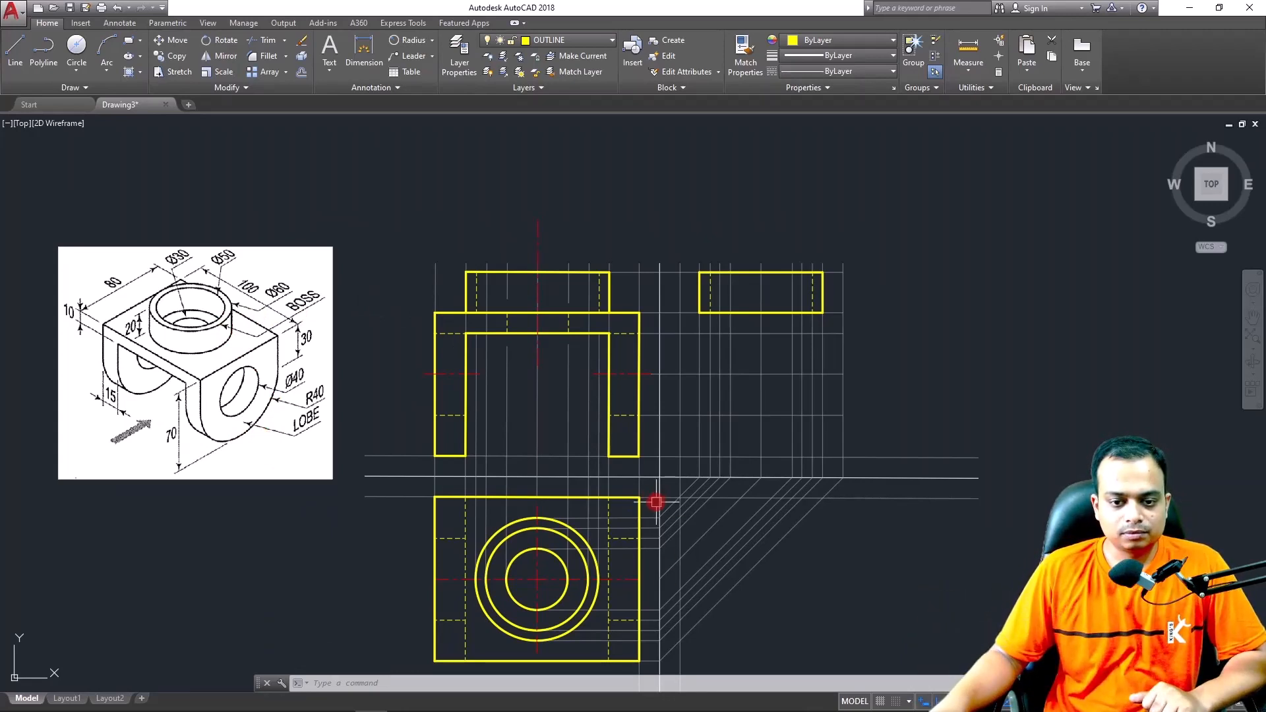
scroll(656, 502, up, 2)
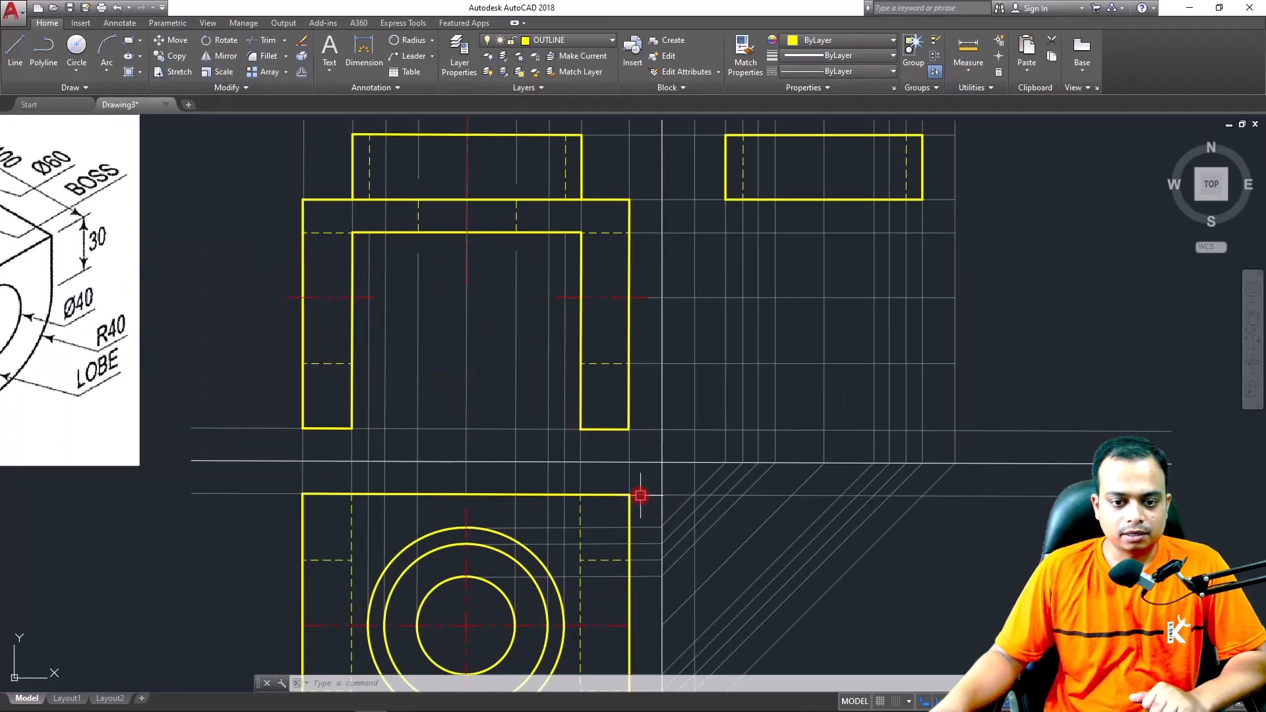
click(640, 495)
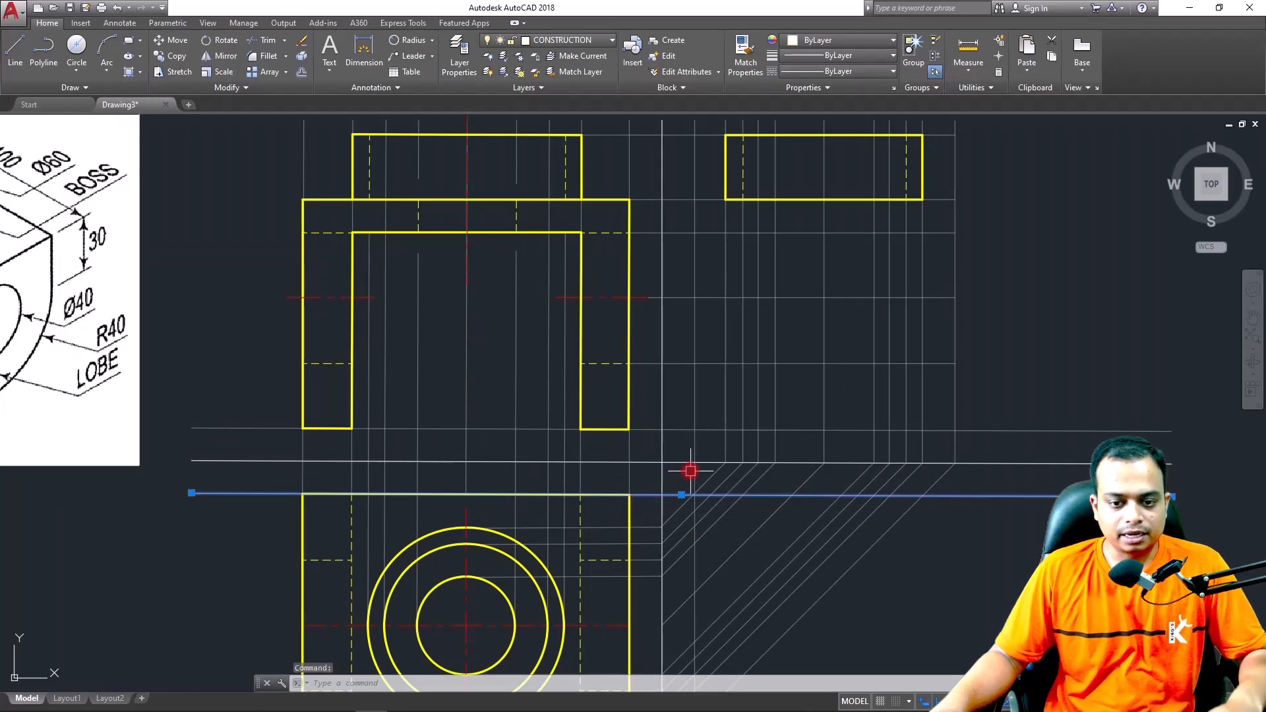
key(Escape)
click(694, 352)
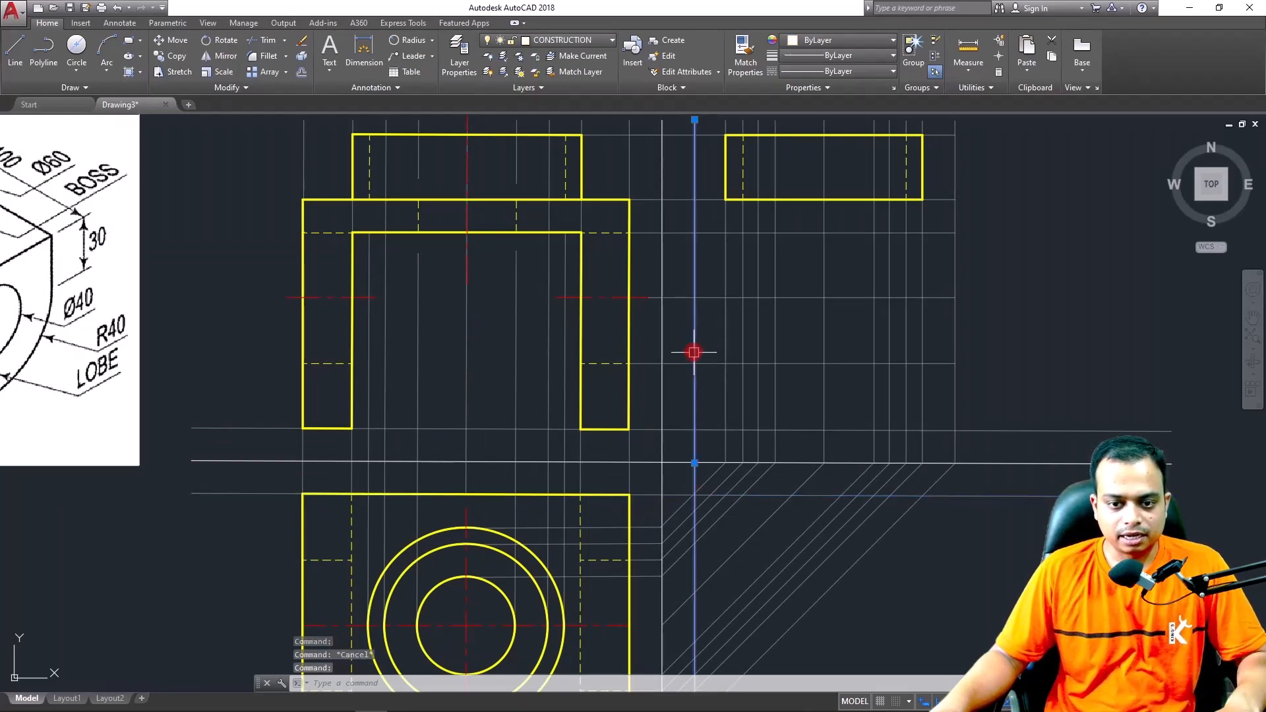
key(Escape)
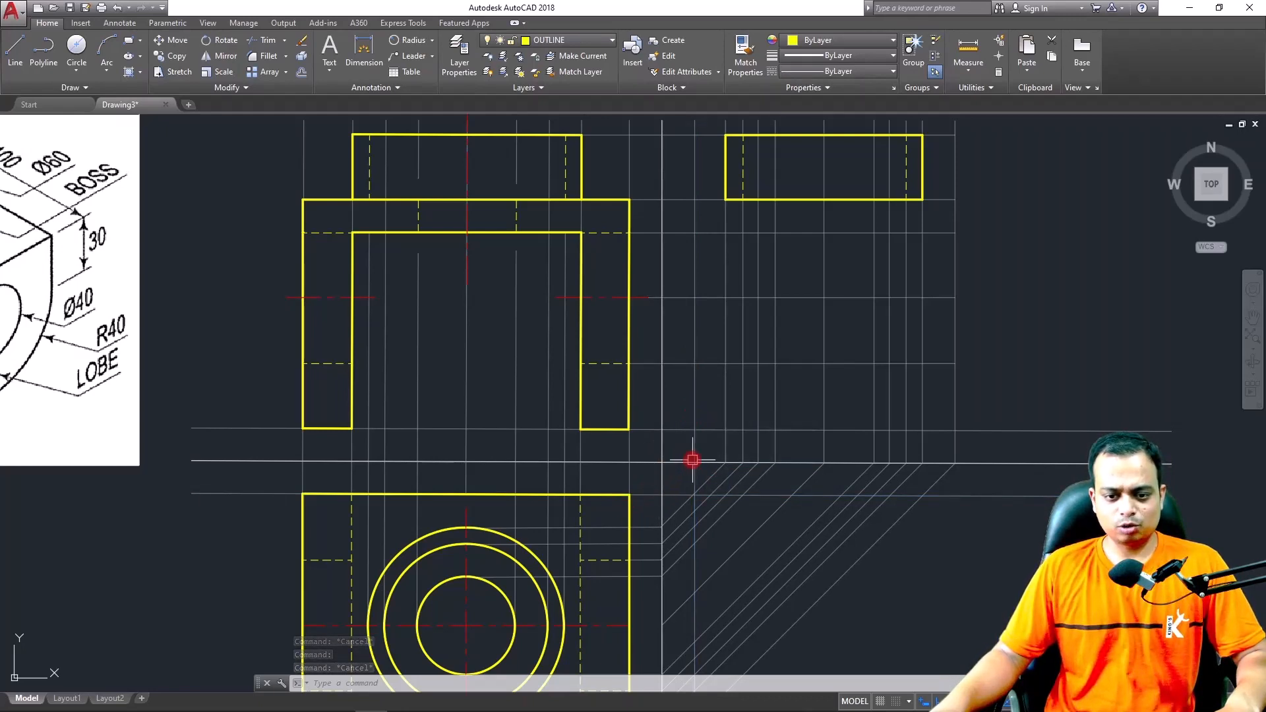
scroll(692, 459, up, 2)
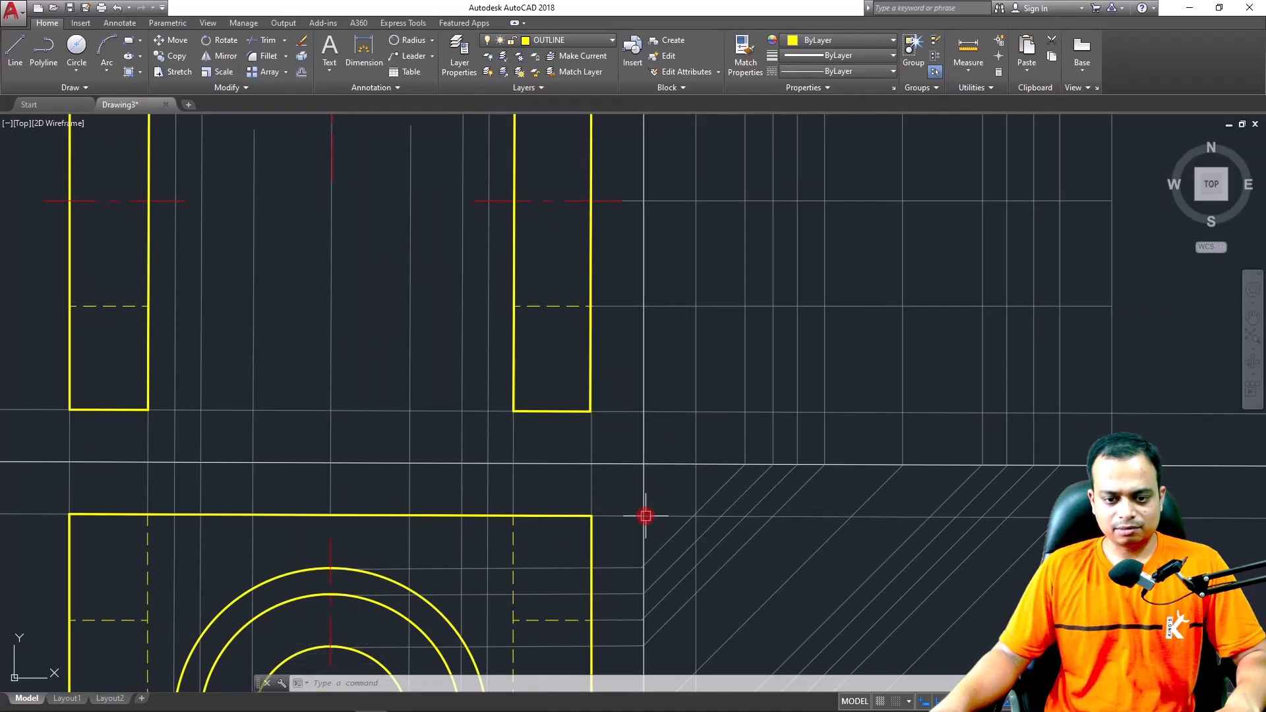
click(697, 435)
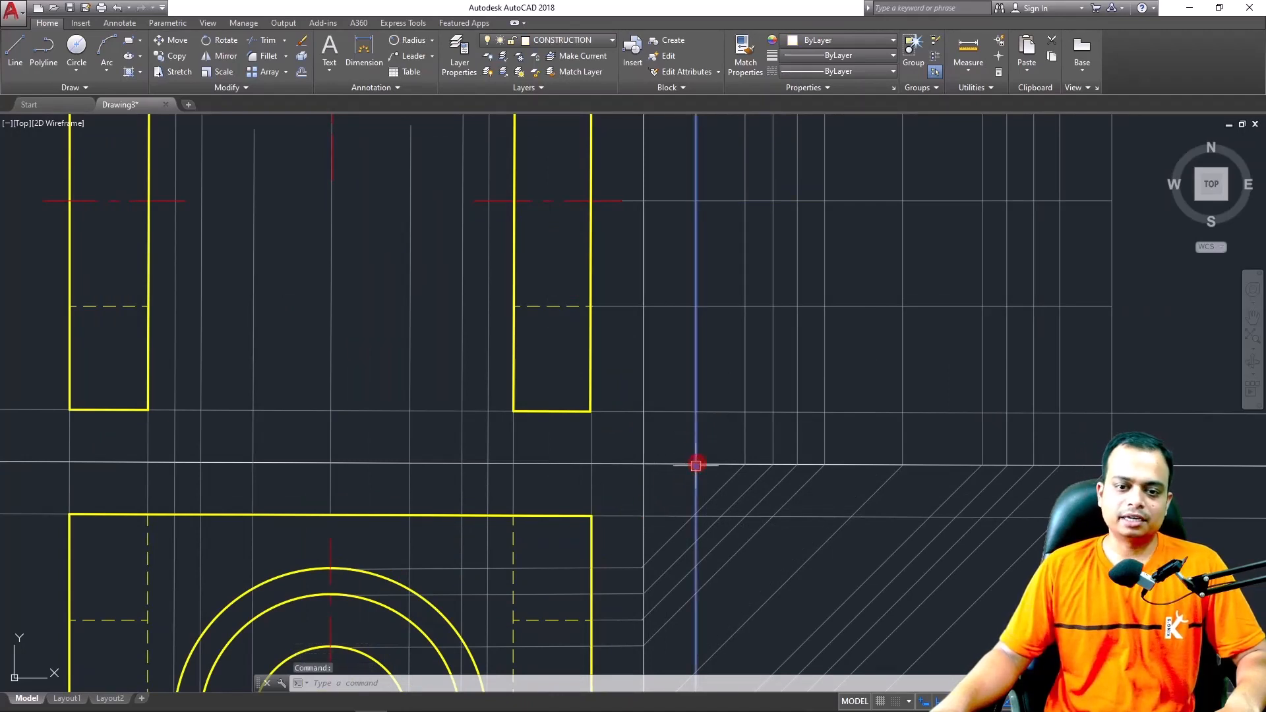
key(Escape)
key(Escape)
scroll(696, 464, down, 2)
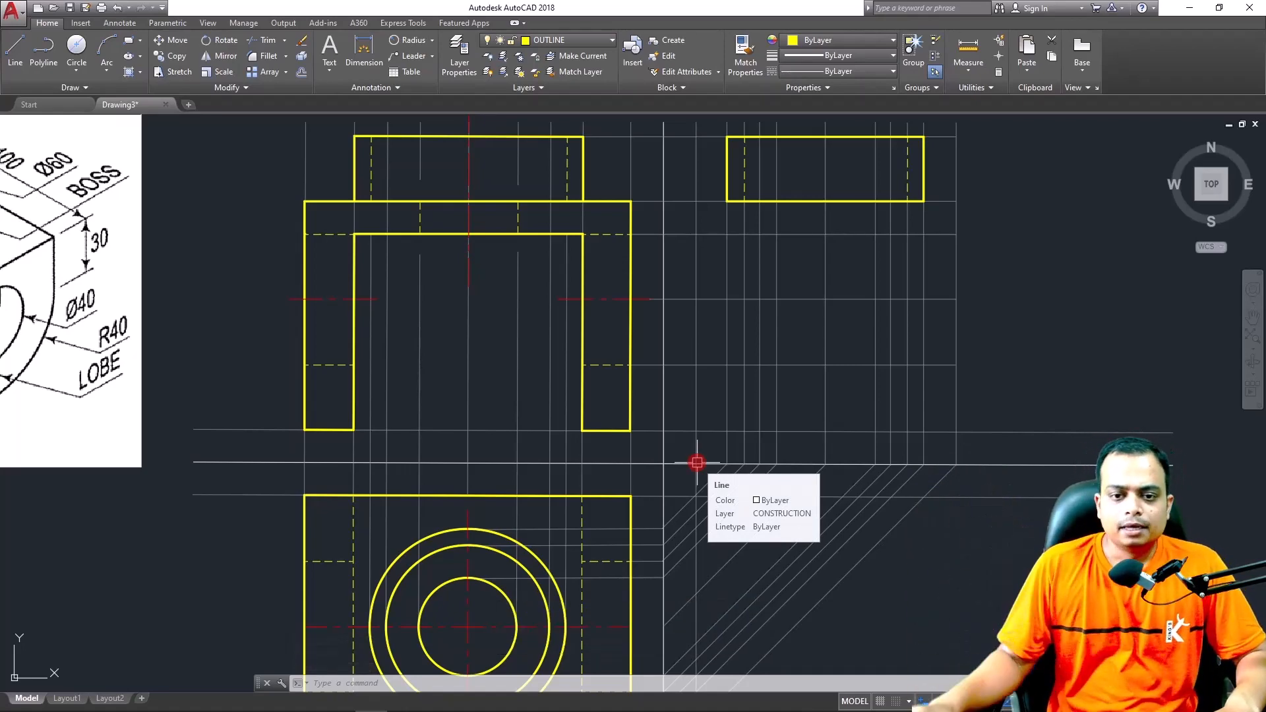
scroll(696, 462, down, 2)
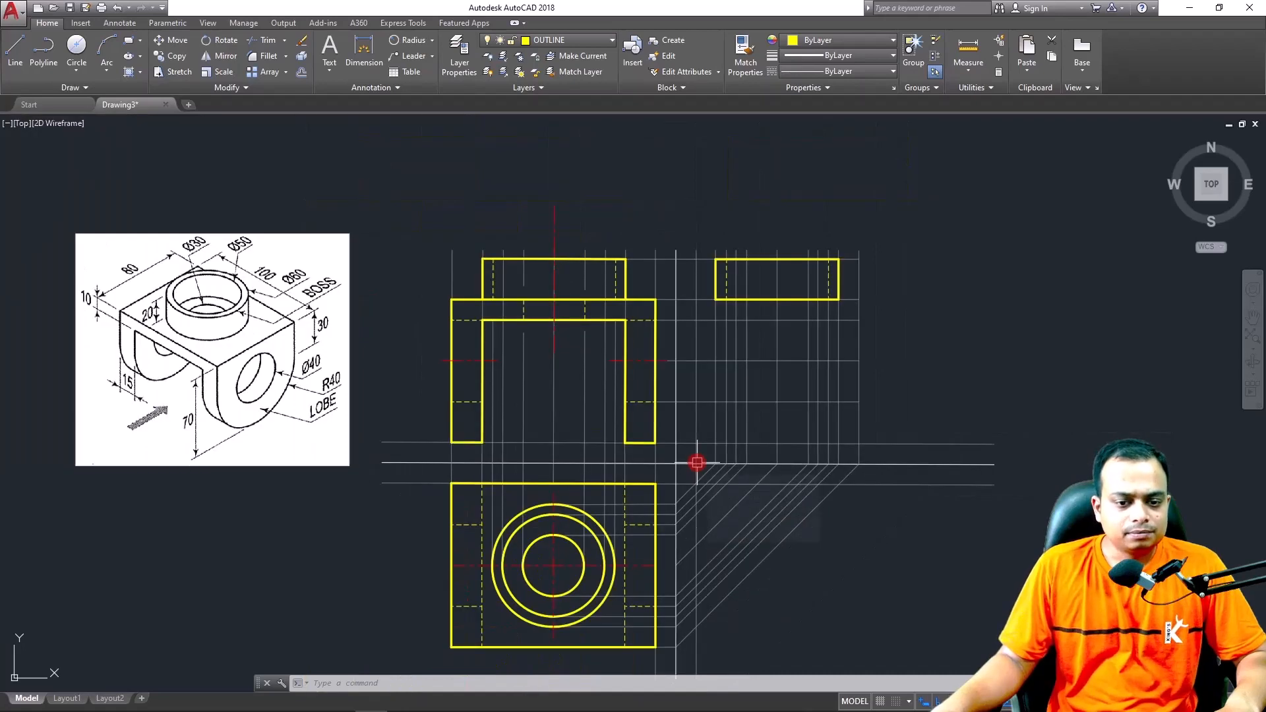
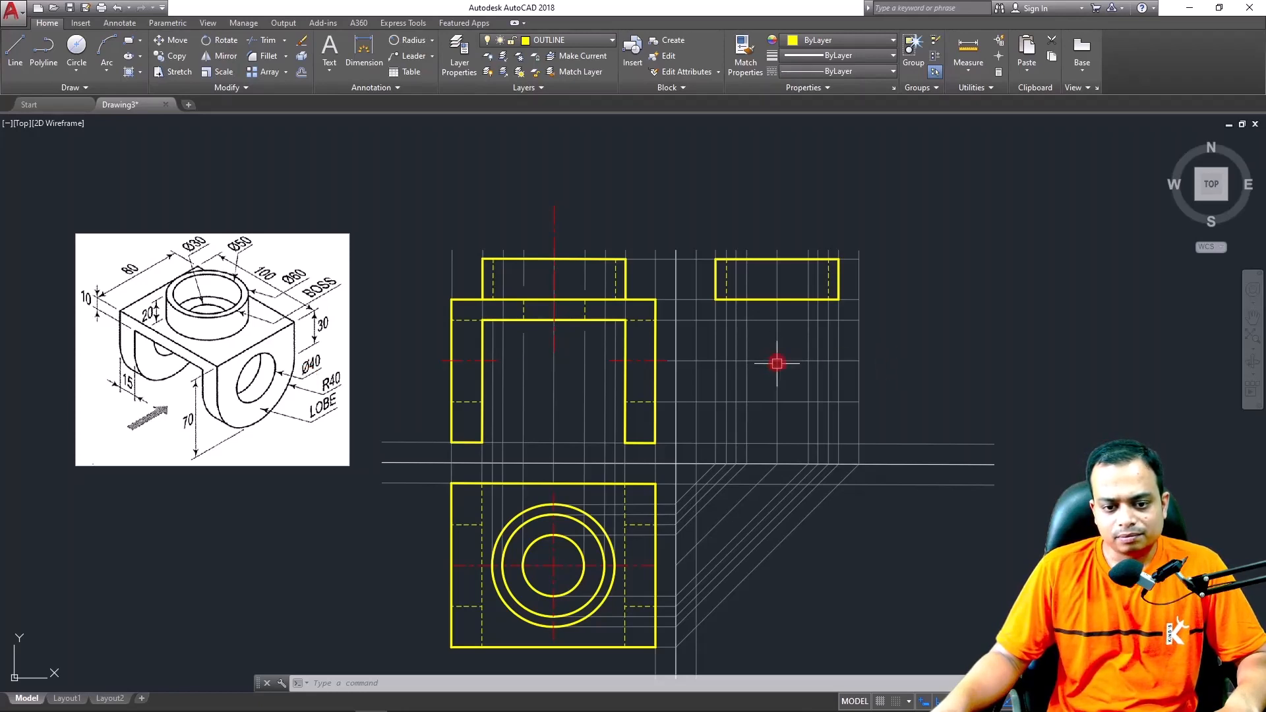
Examine the 45° line projected from the circles' centre and the plate's top-face projection line in the side view
click(684, 553)
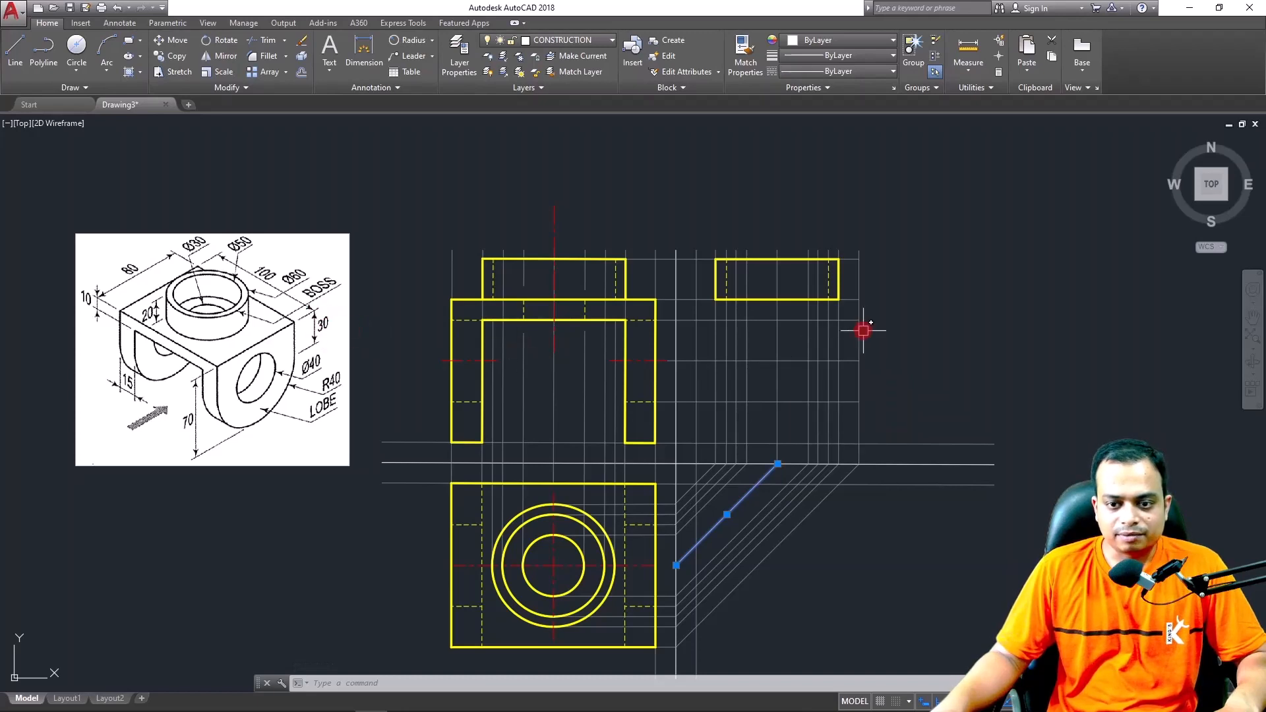
click(849, 297)
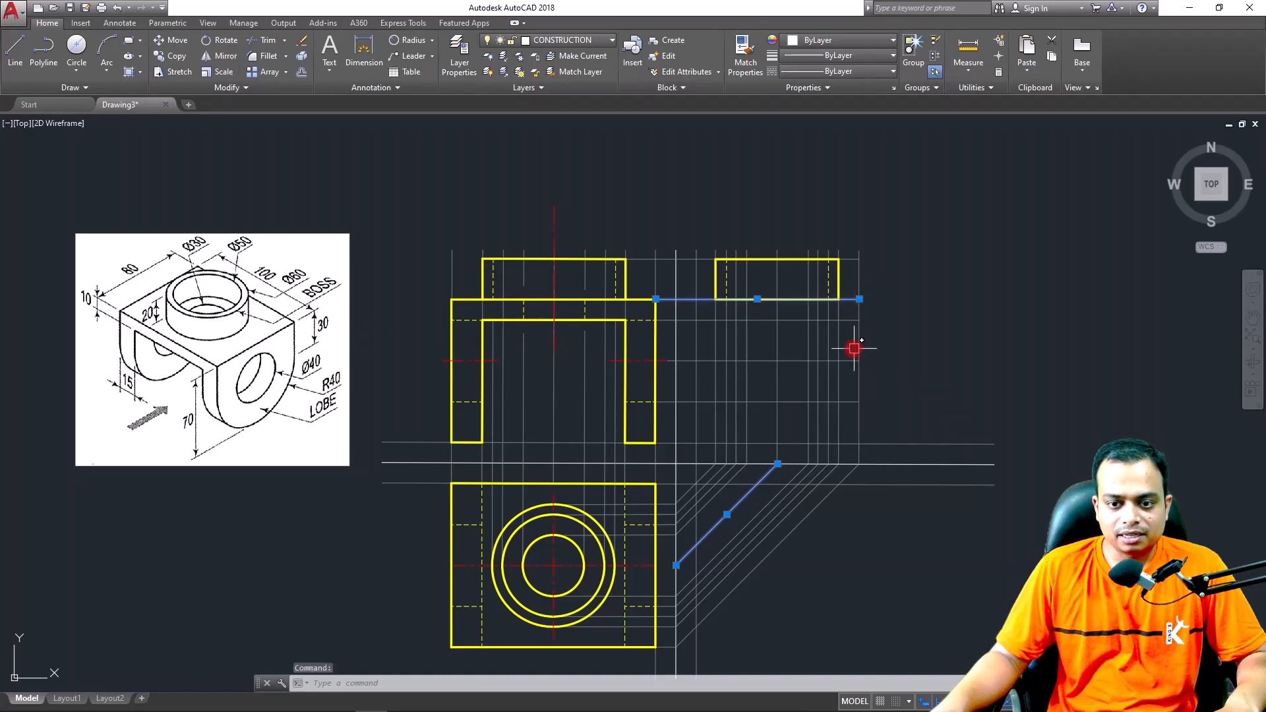
key(Escape)
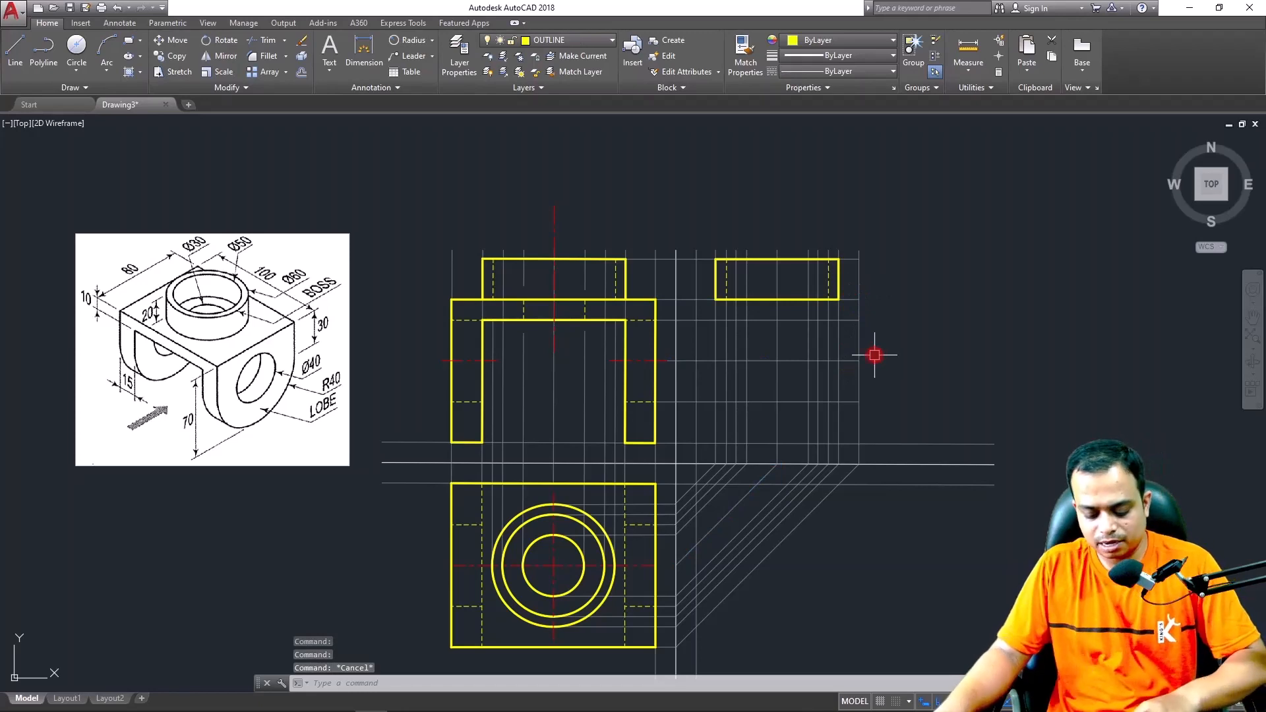
Place a vertical linear dimension from the side view's top-face projection line to the hole centre projection line, and erase it
click(432, 41)
click(422, 65)
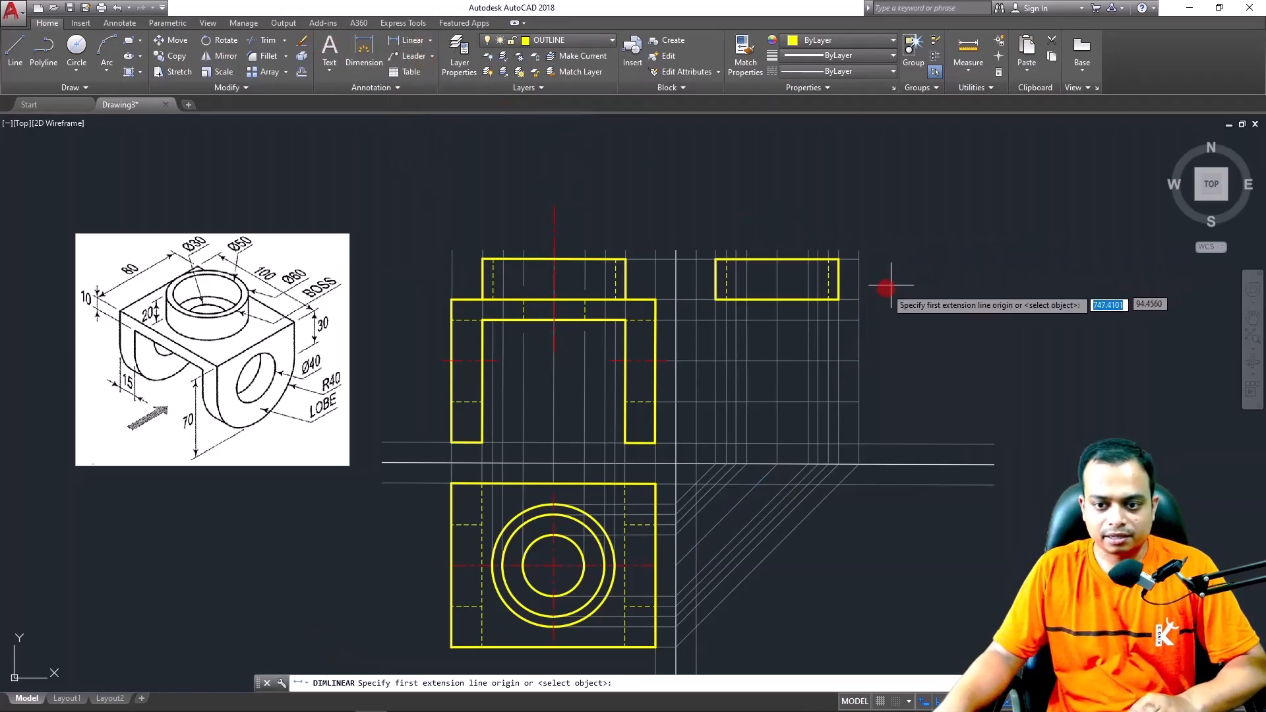
click(858, 298)
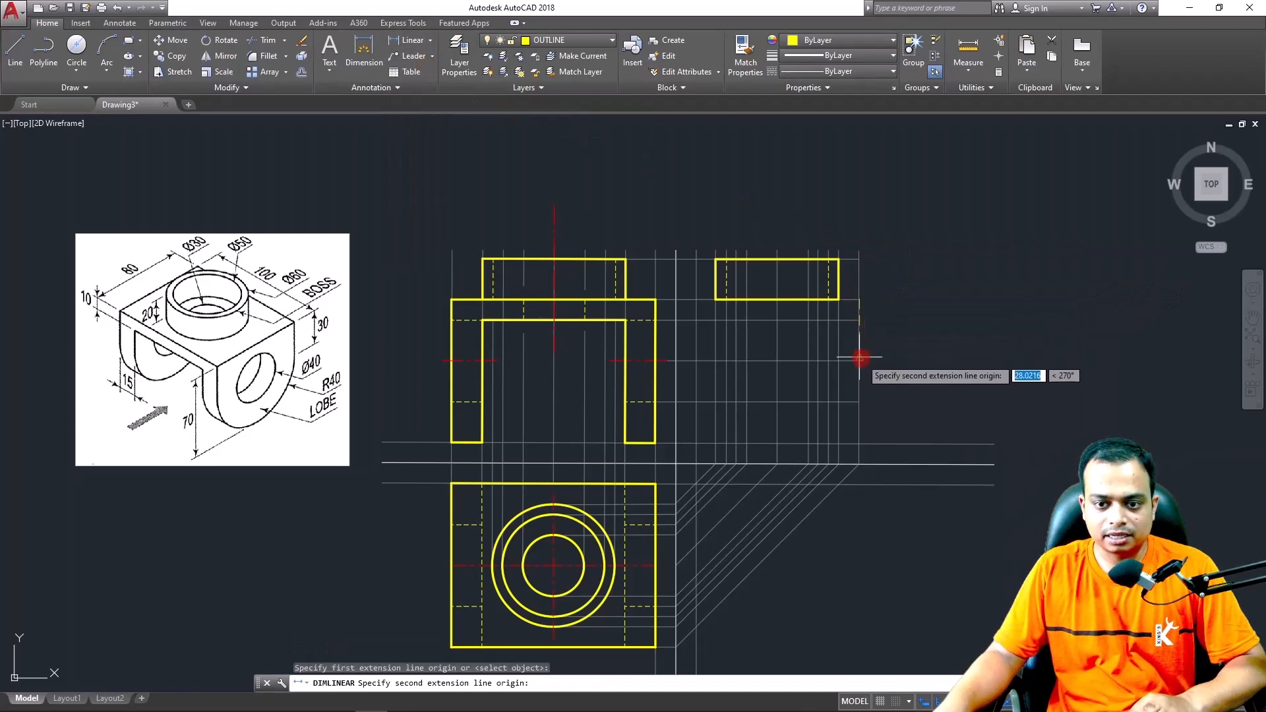
click(858, 360)
click(896, 337)
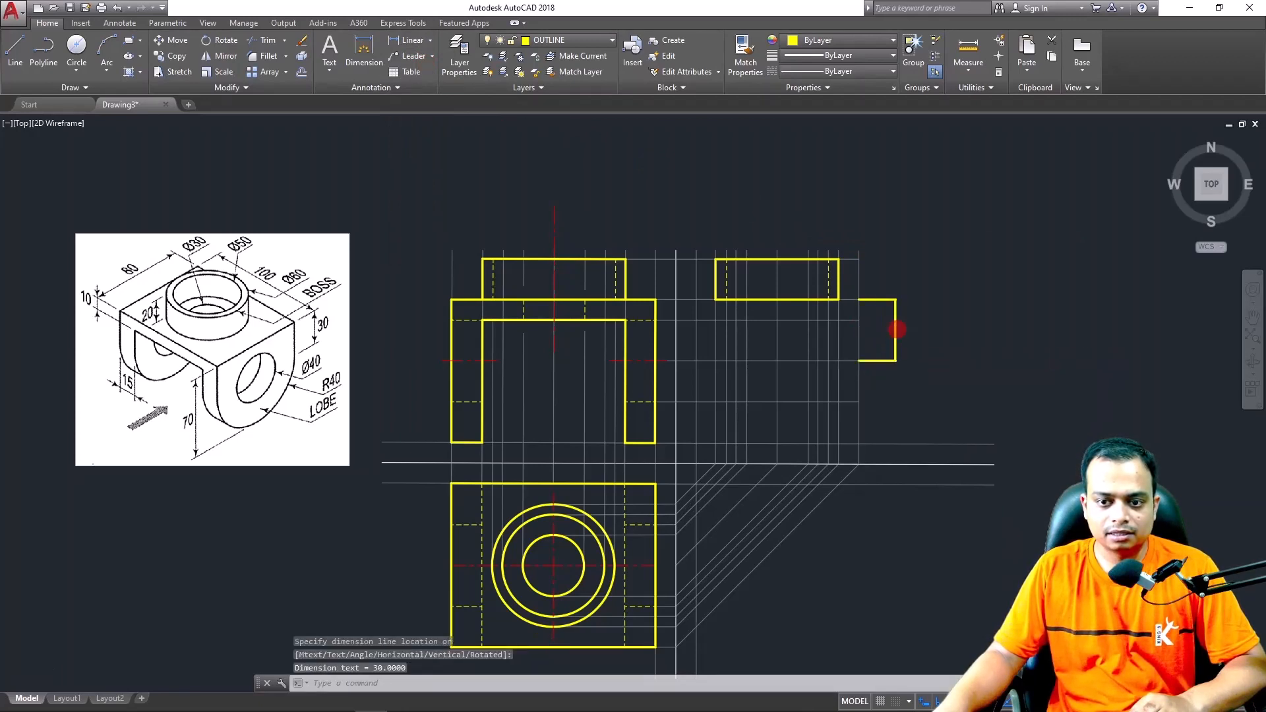
scroll(895, 326, up, 6)
scroll(895, 325, down, 5)
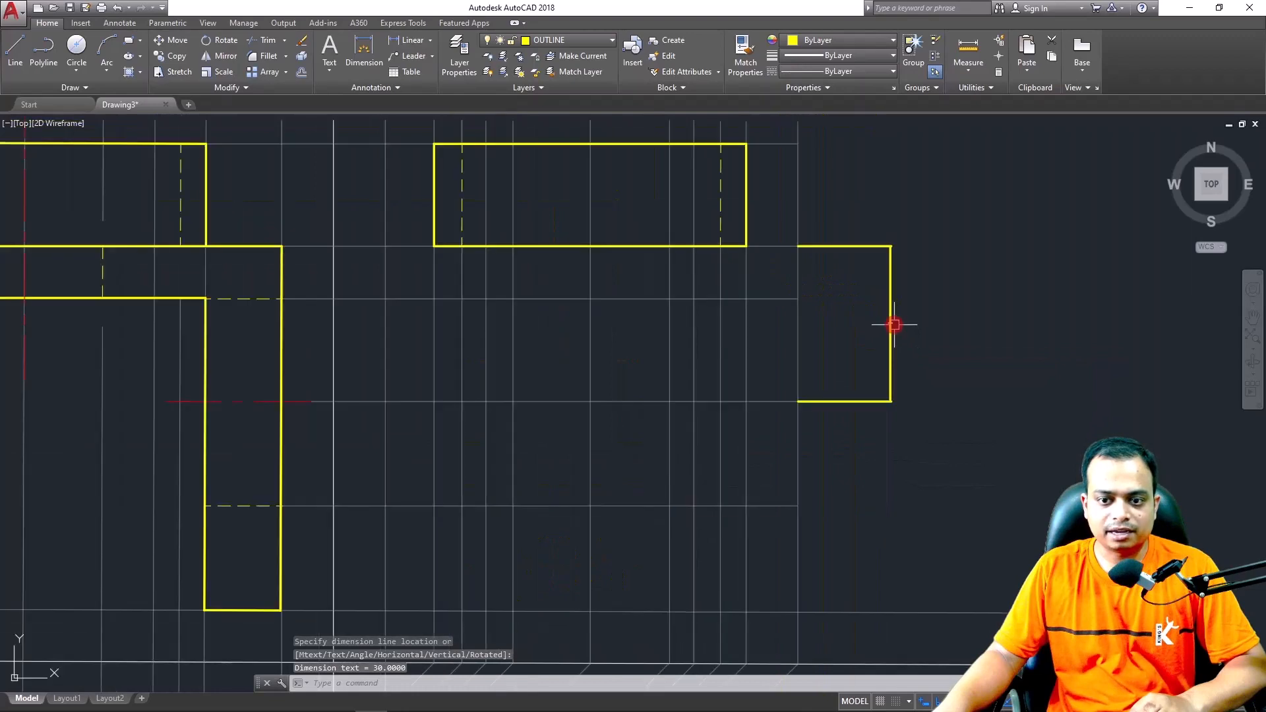
click(931, 221)
click(877, 438)
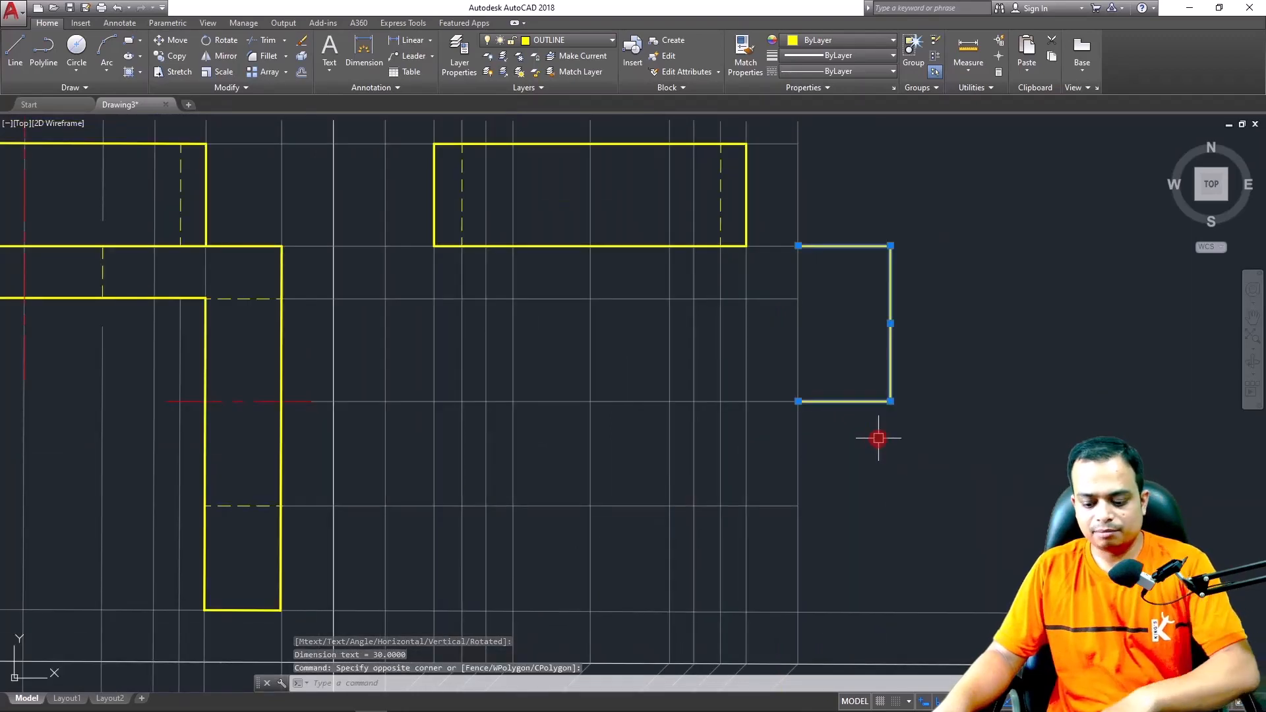
key(Delete)
Examine the R40 lobe and Ø40 hole callouts in the isometric reference
scroll(878, 437, down, 2)
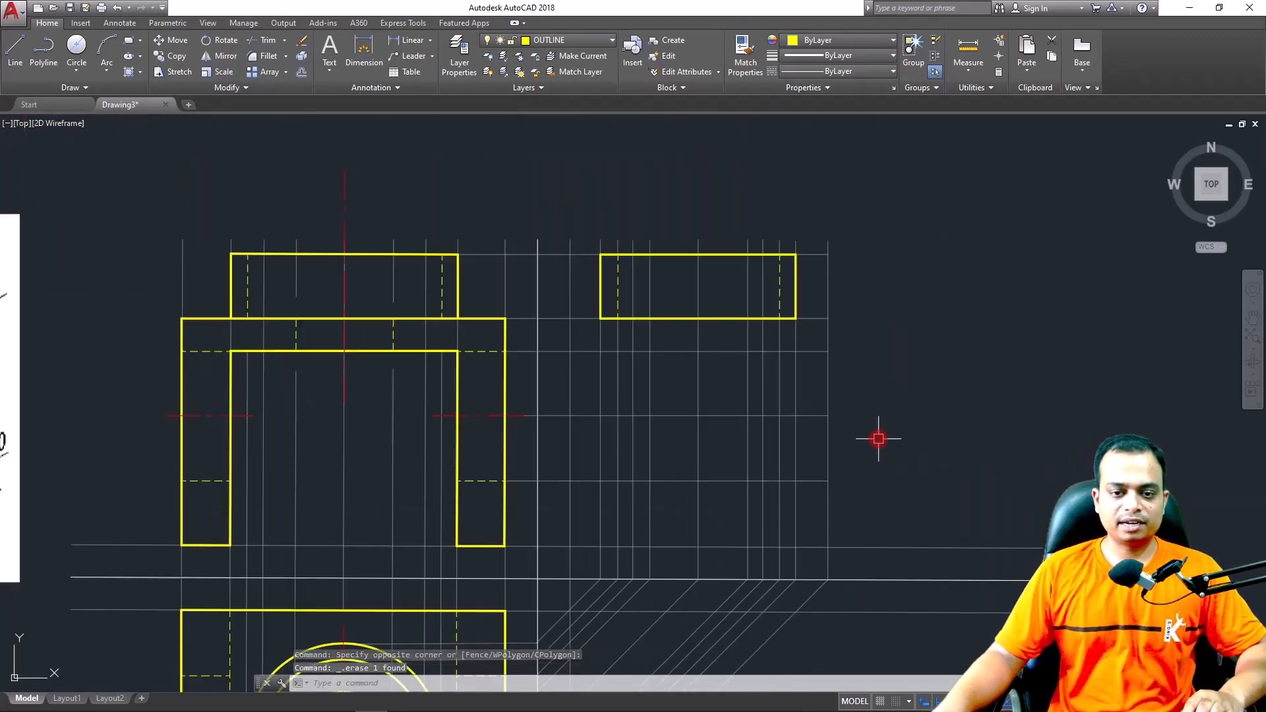
scroll(718, 403, down, 2)
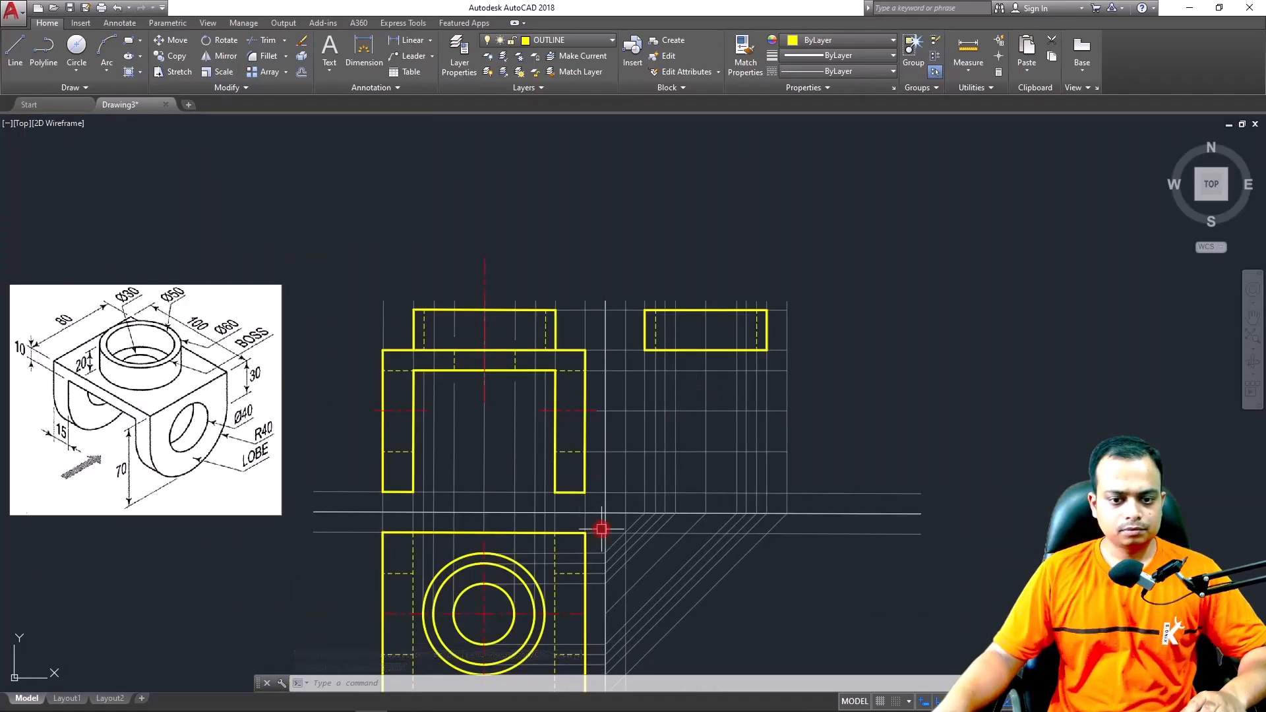
mouse_move(623, 483)
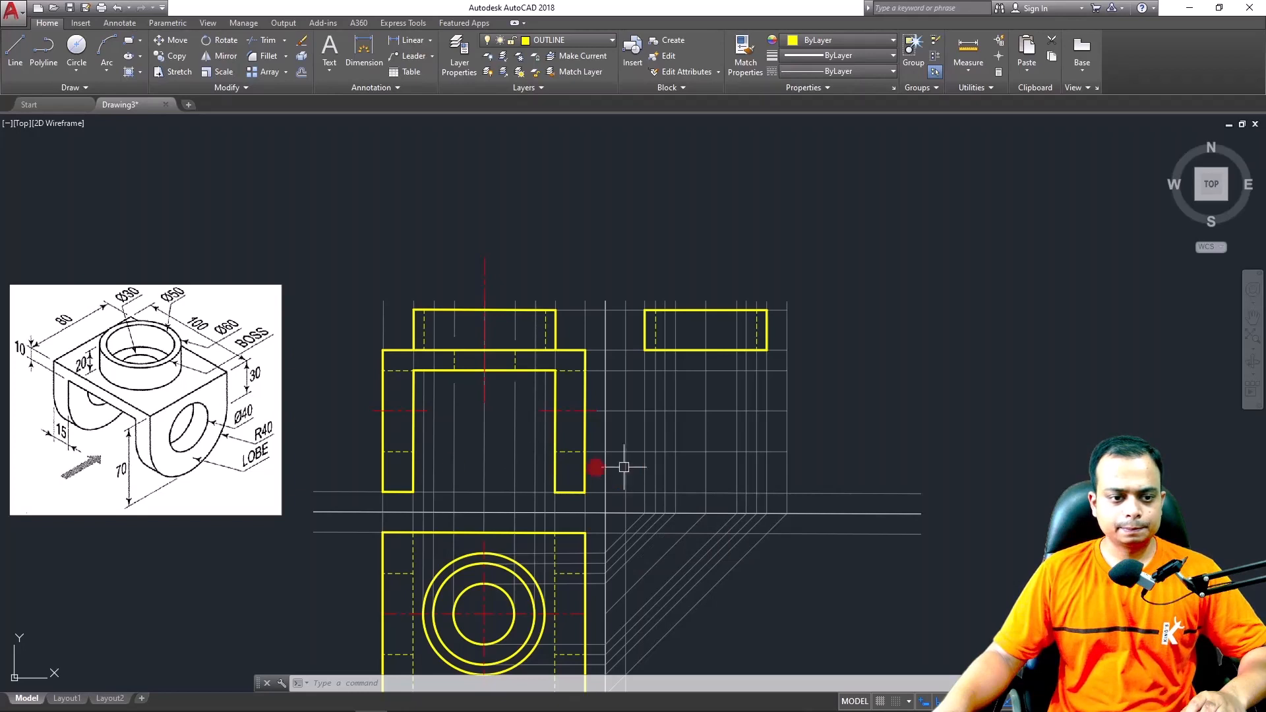
scroll(202, 429, up, 4)
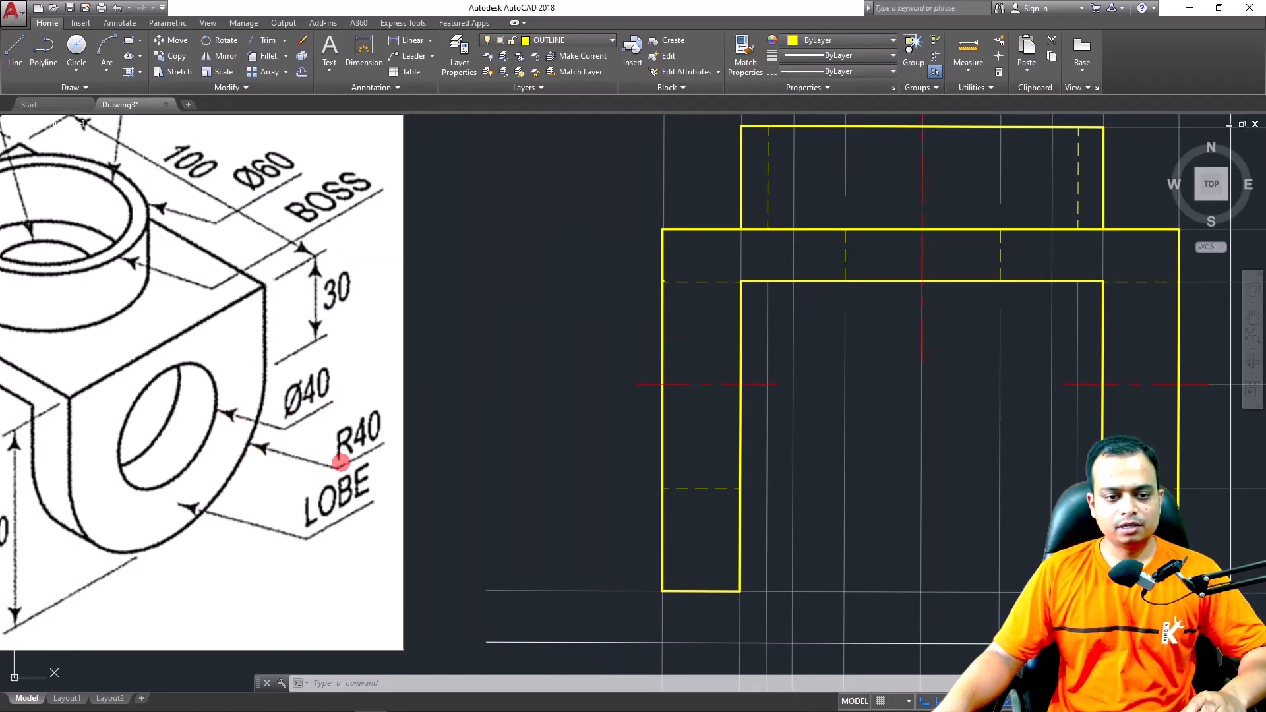
Draw a circle of radius 40 in the side view, centred where the hole centre projection line meets the vertical centre projection line
scroll(340, 462, down, 4)
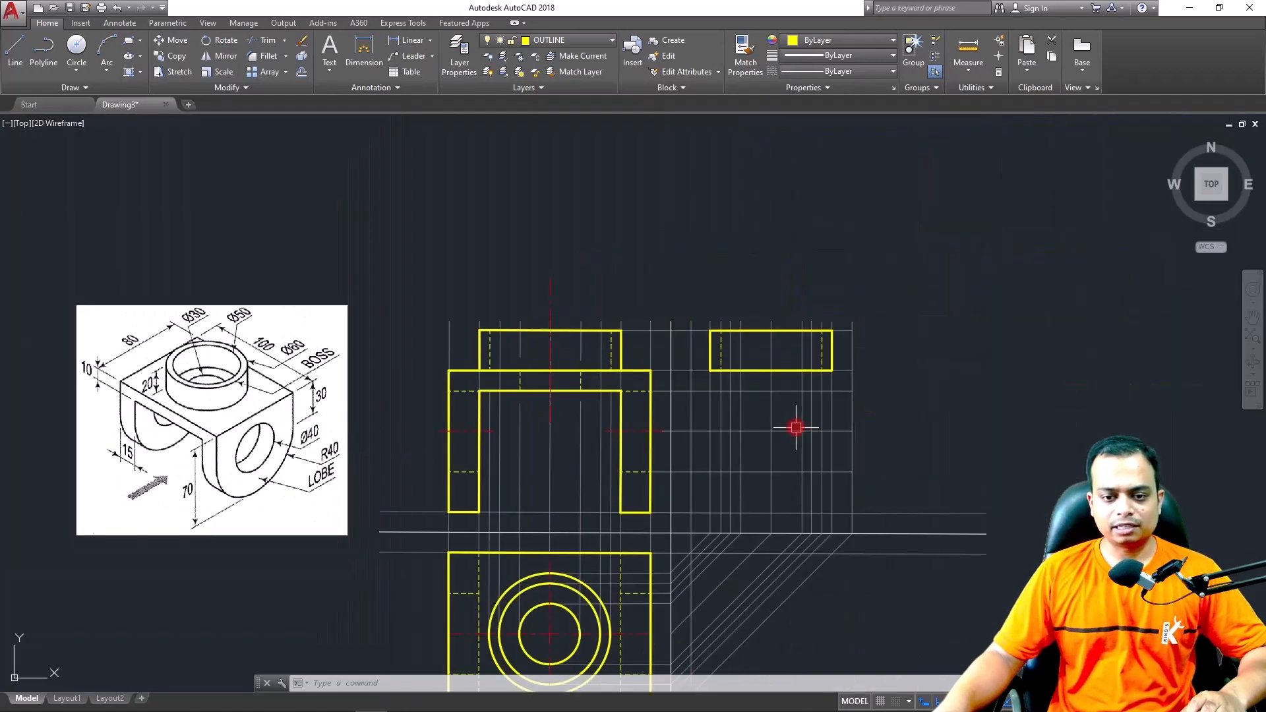
scroll(795, 427, up, 2)
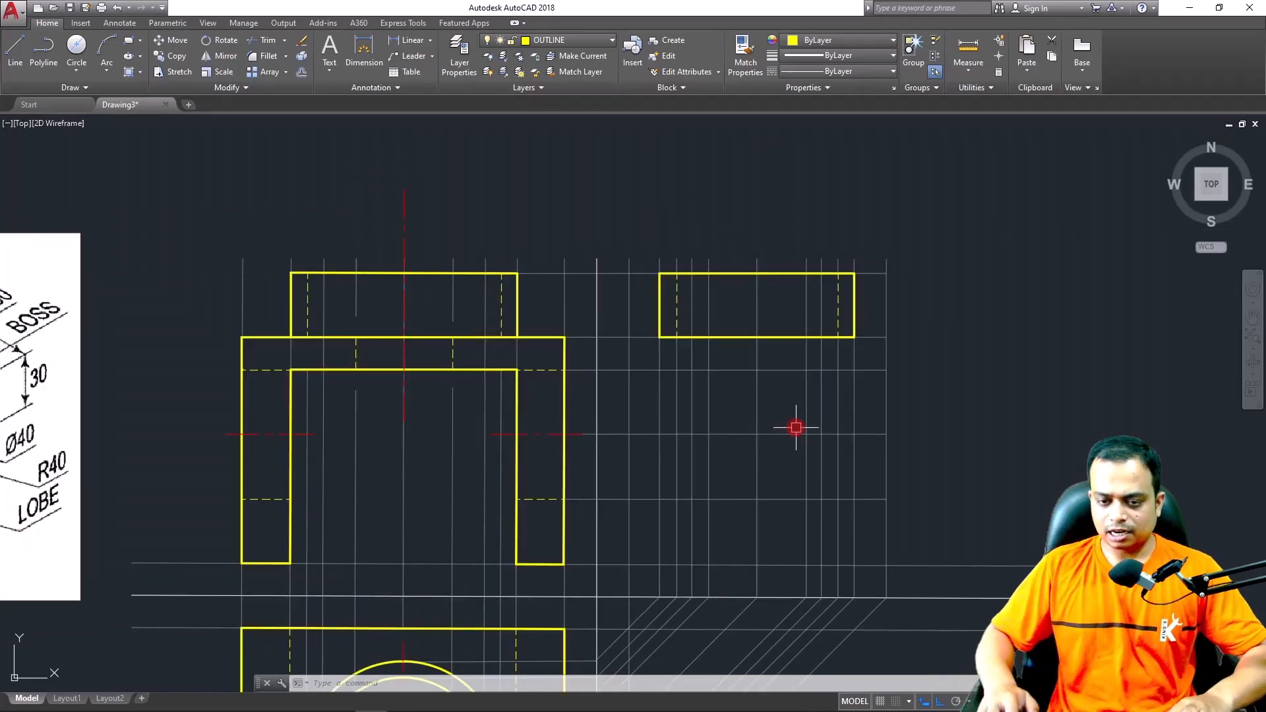
text(c)
key(Return)
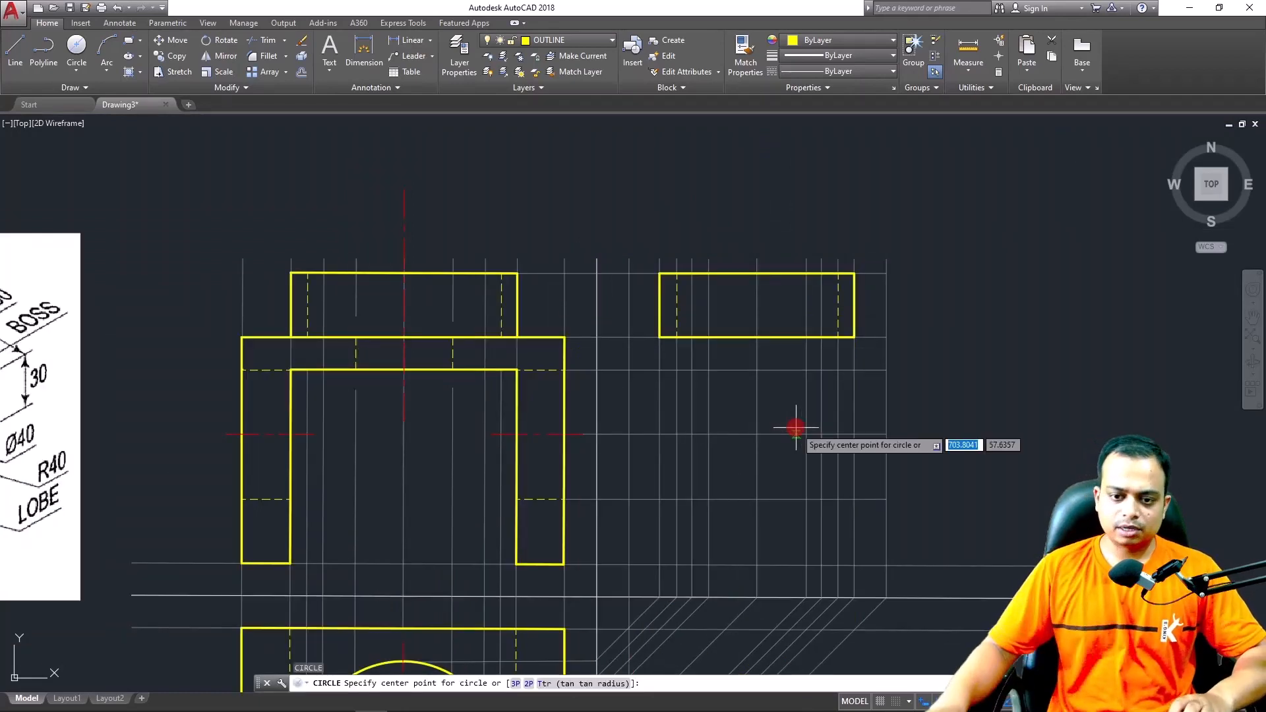
click(756, 434)
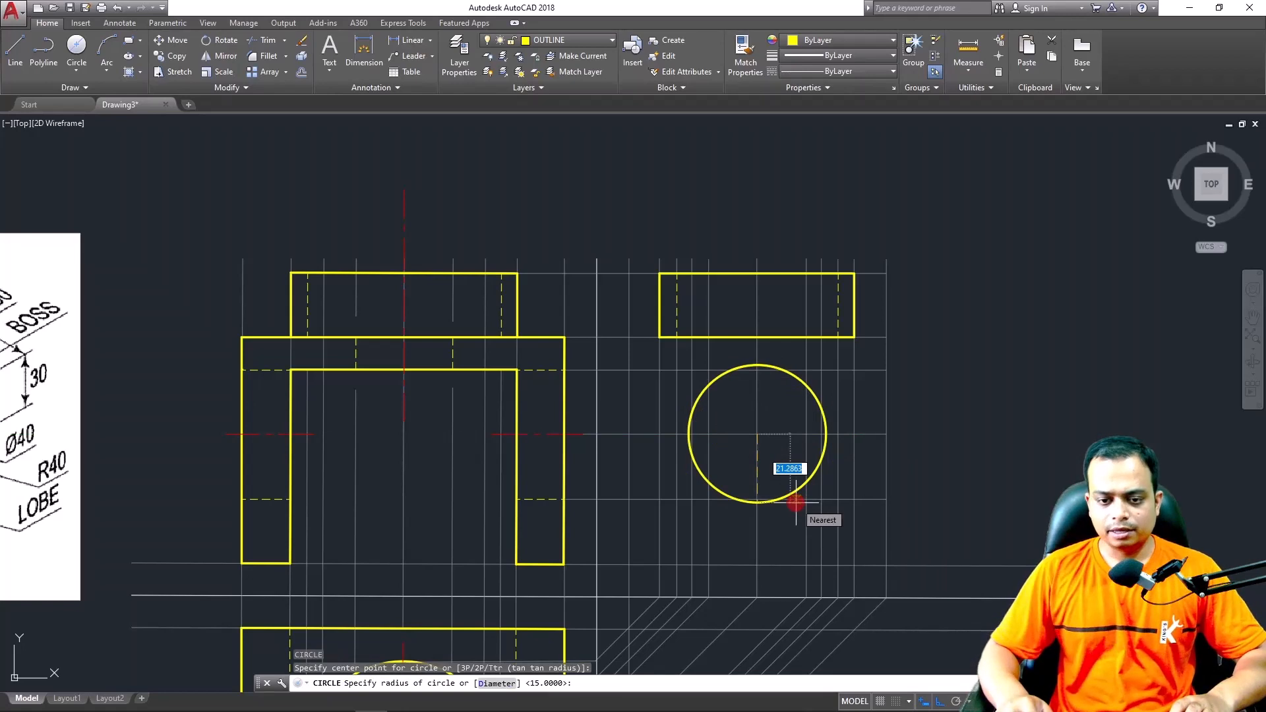
text(40)
key(Return)
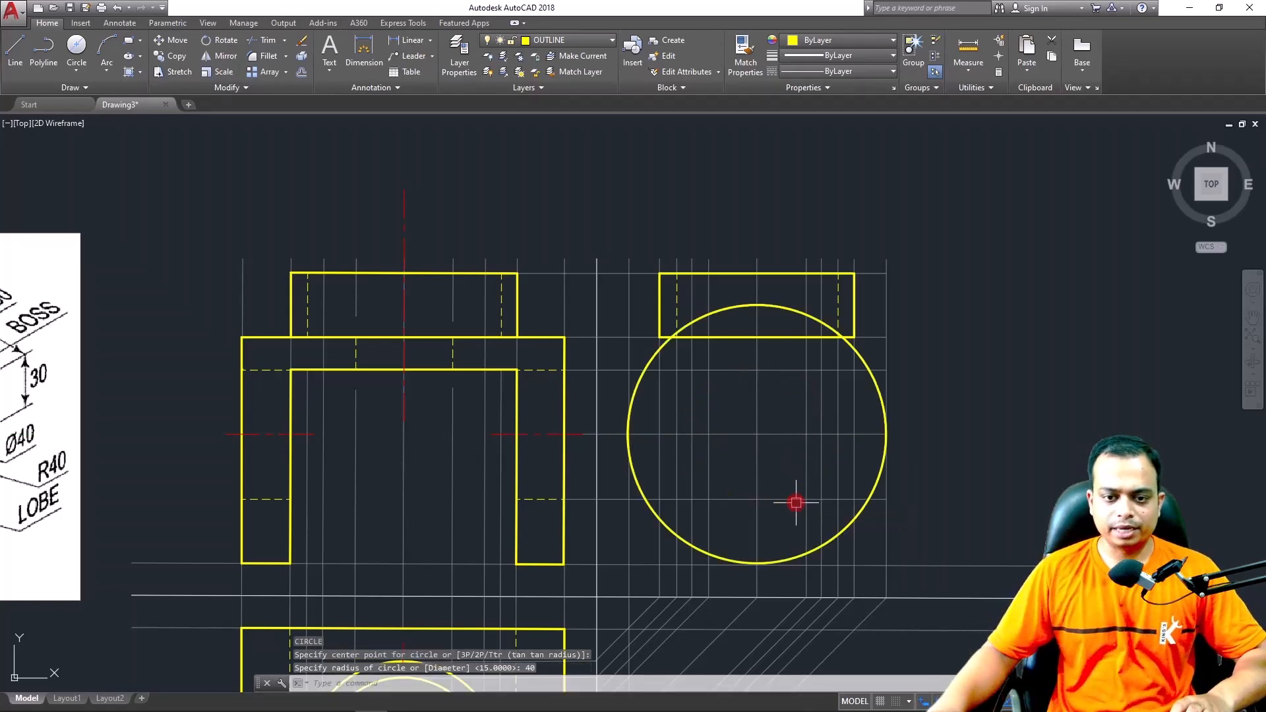
Draw a concentric circle of radius 20 in the side view for the Ø40 lobe hole
key(Return)
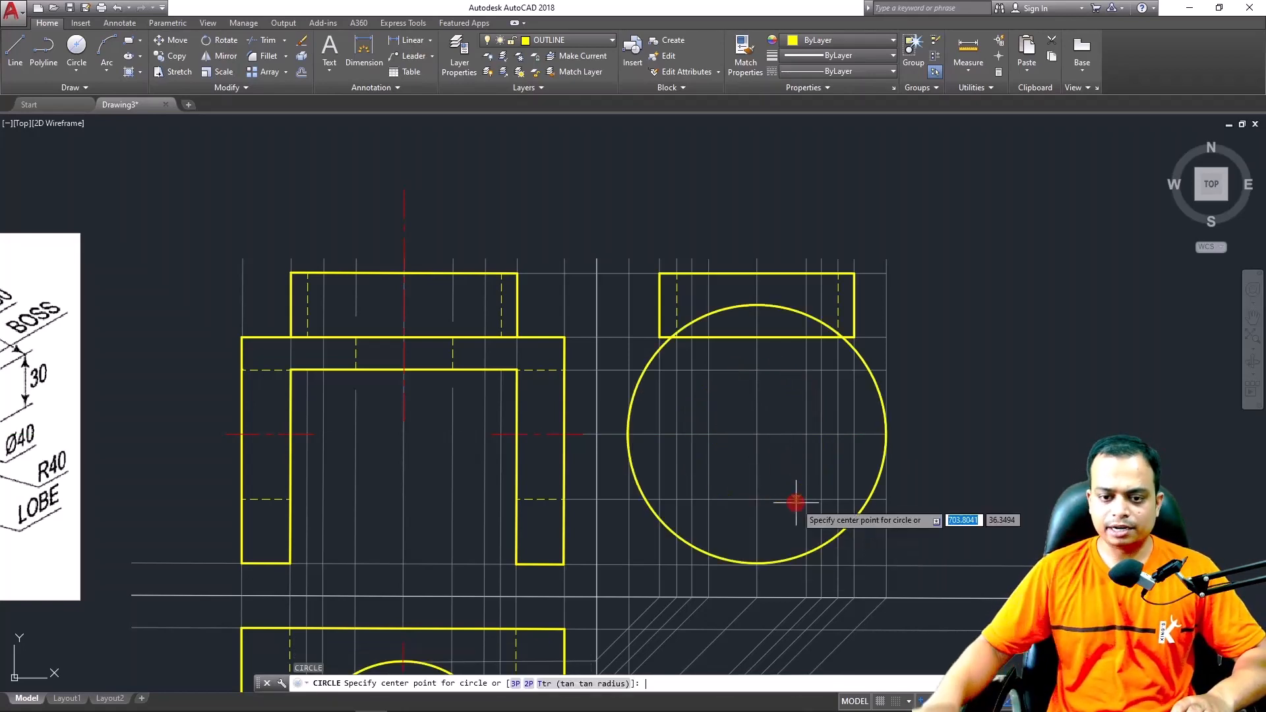
click(757, 433)
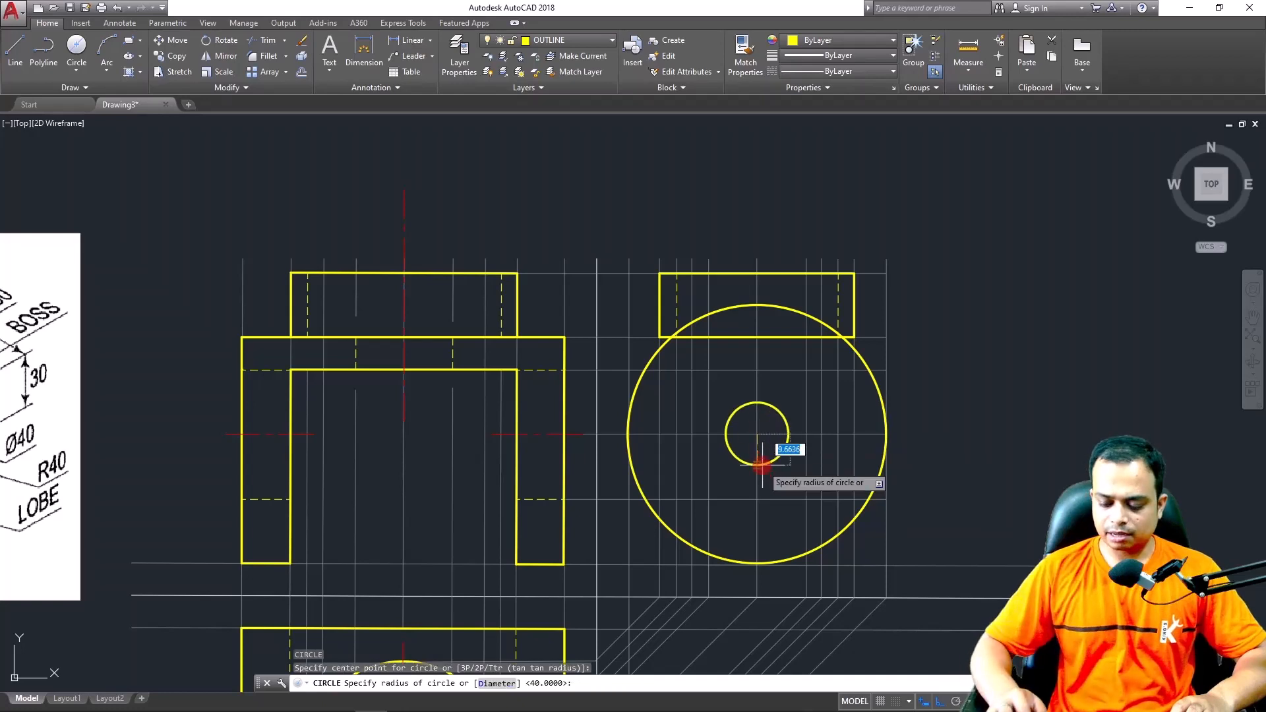
text(20)
key(Return)
key(Escape)
Compare the side view's radius 20 circle with the two horizontal projection lines from the front view's hidden hole edges
scroll(689, 562, down, 2)
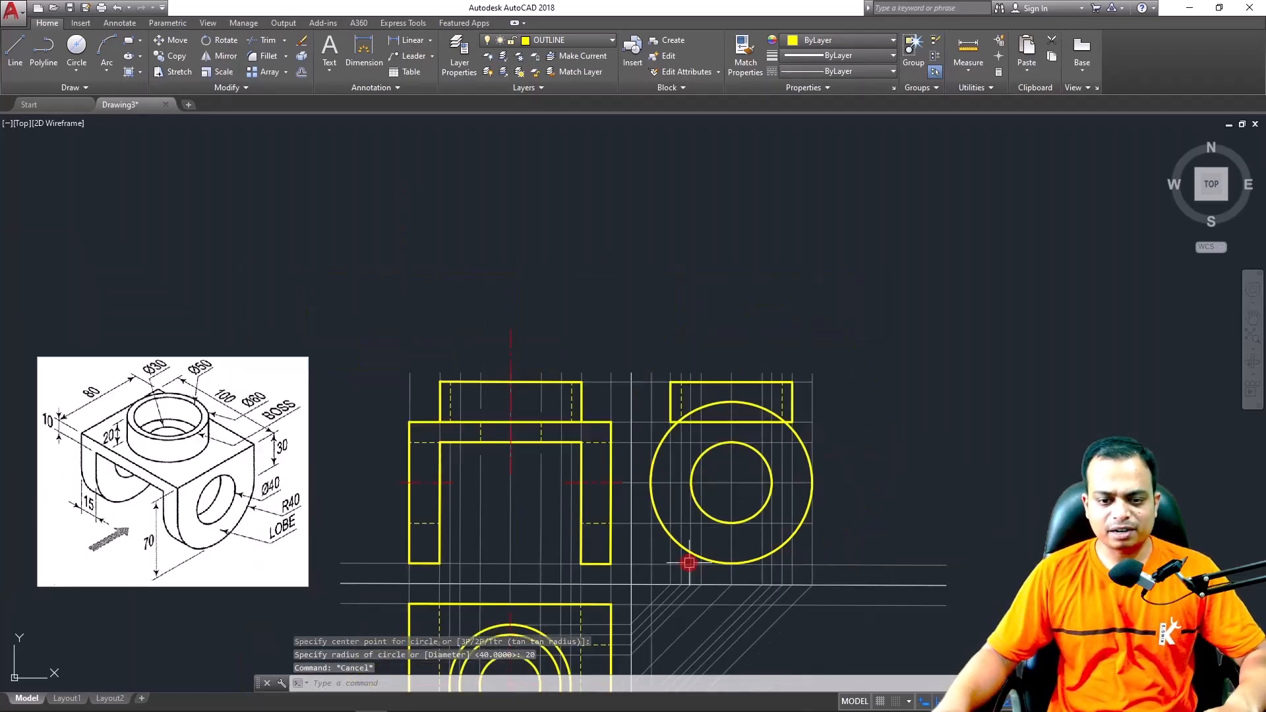
middle_drag(689, 562, 712, 362)
key(Escape)
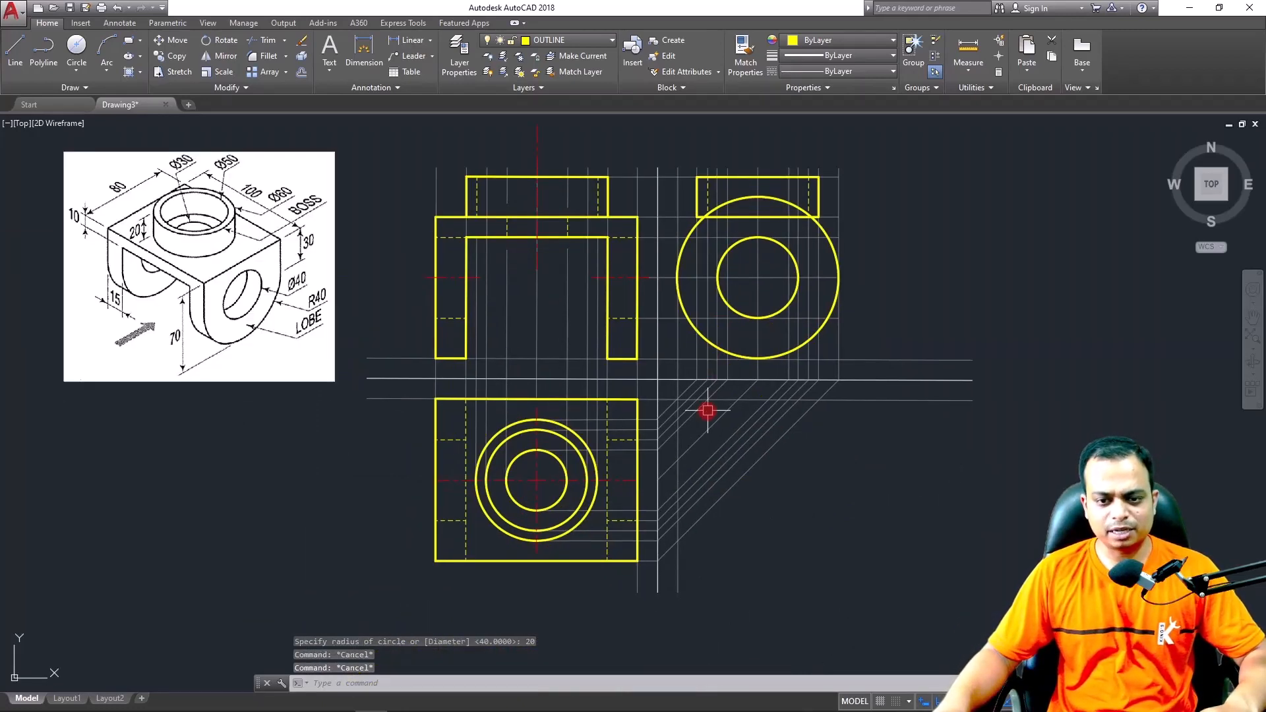
click(667, 237)
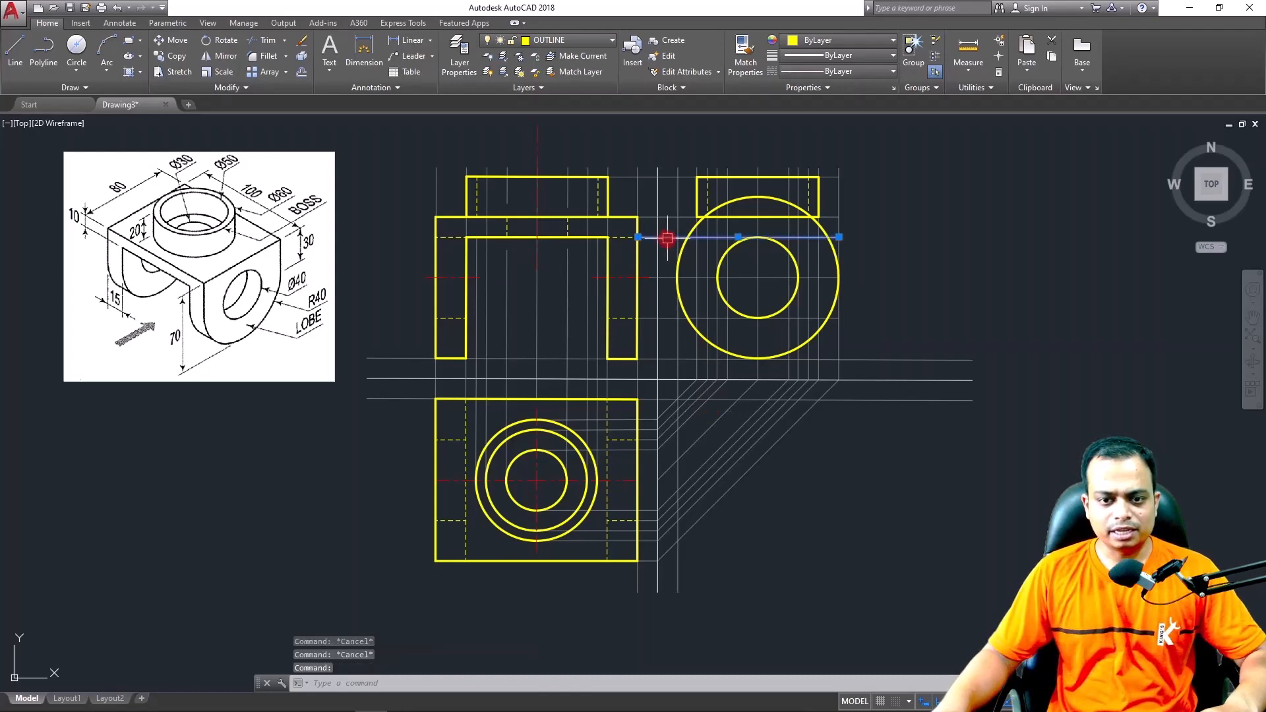
click(669, 320)
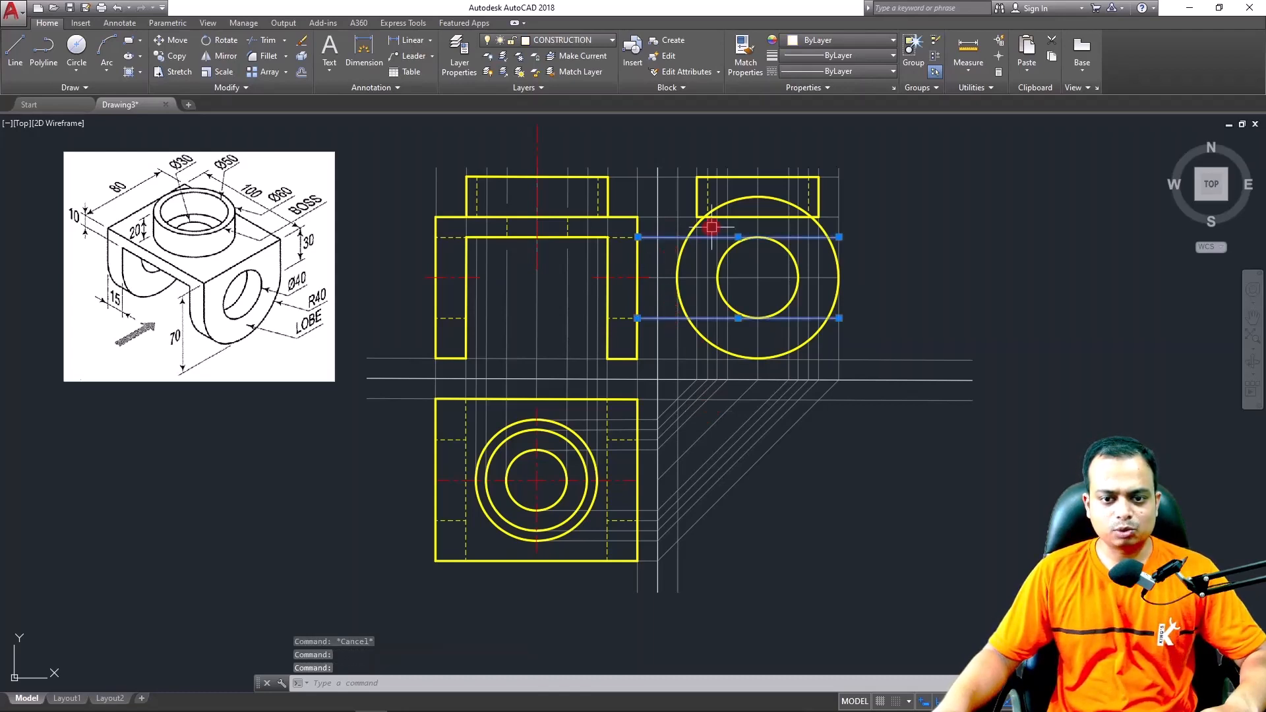
scroll(759, 255, up, 2)
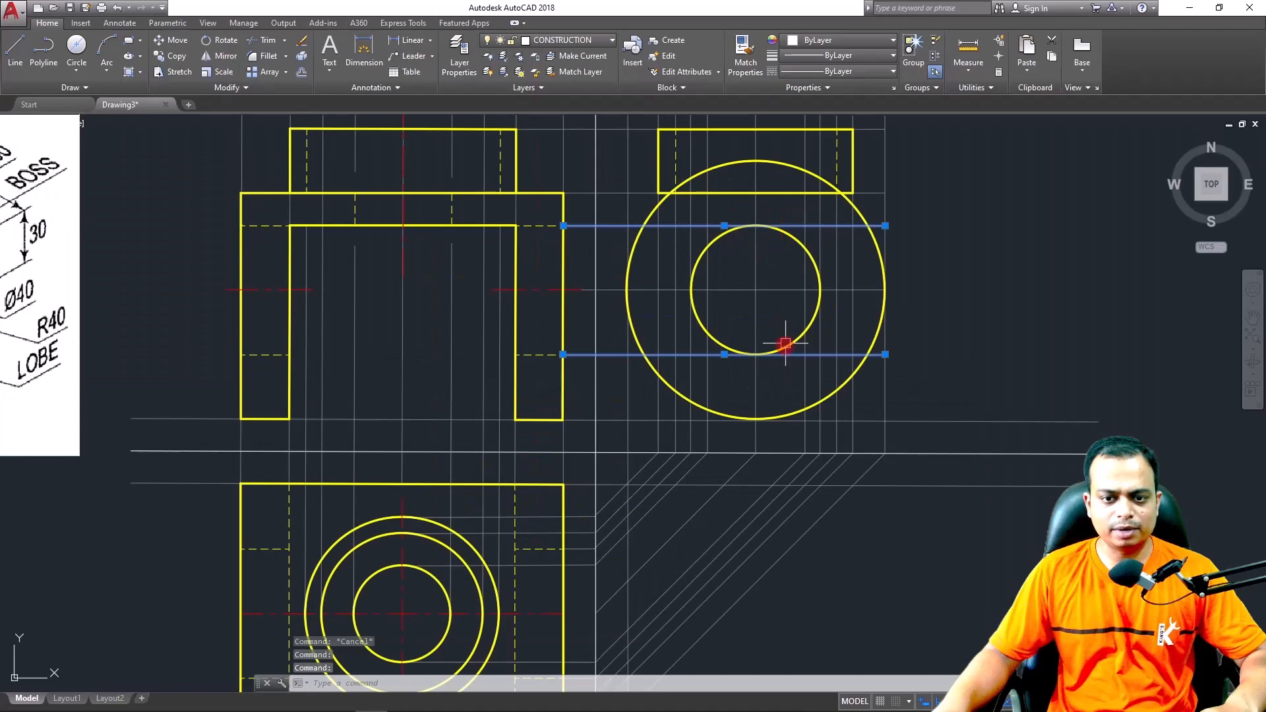
key(Escape)
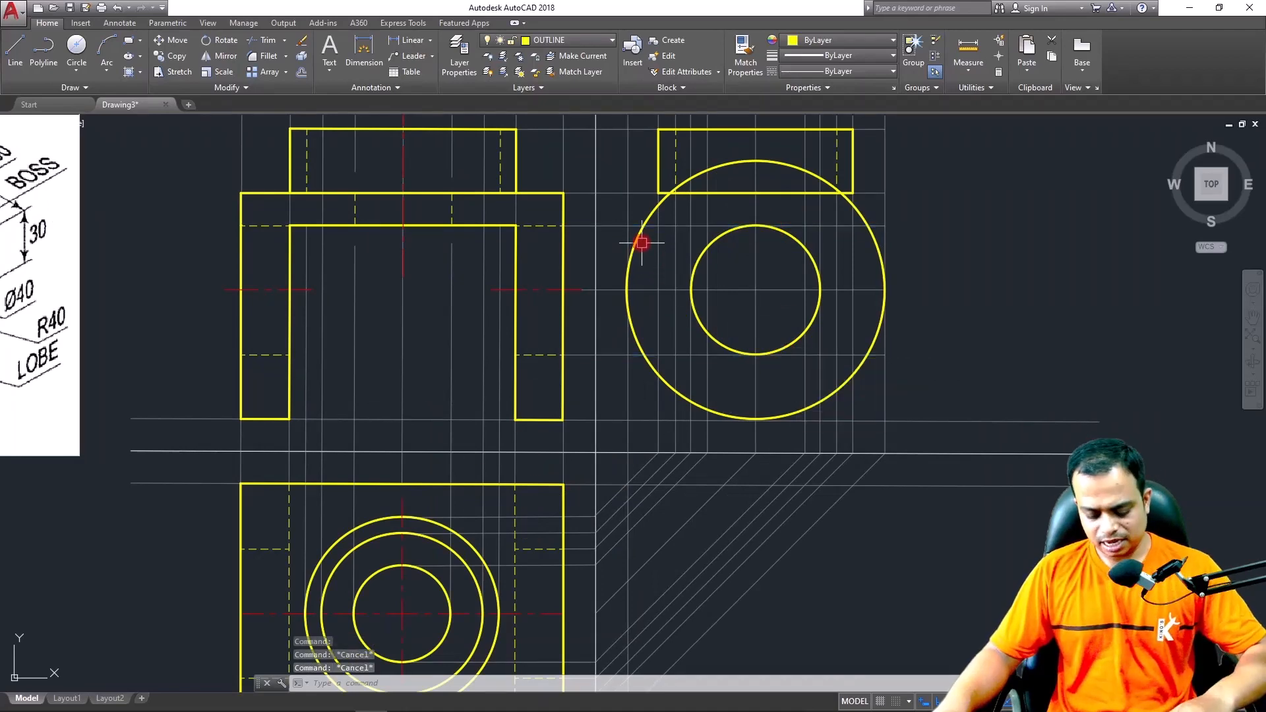
Trim the side view's R40 circle at the horizontal centre projection line and erase its leftover upper arc, keeping the lower semicircle
text(r)
key(Return)
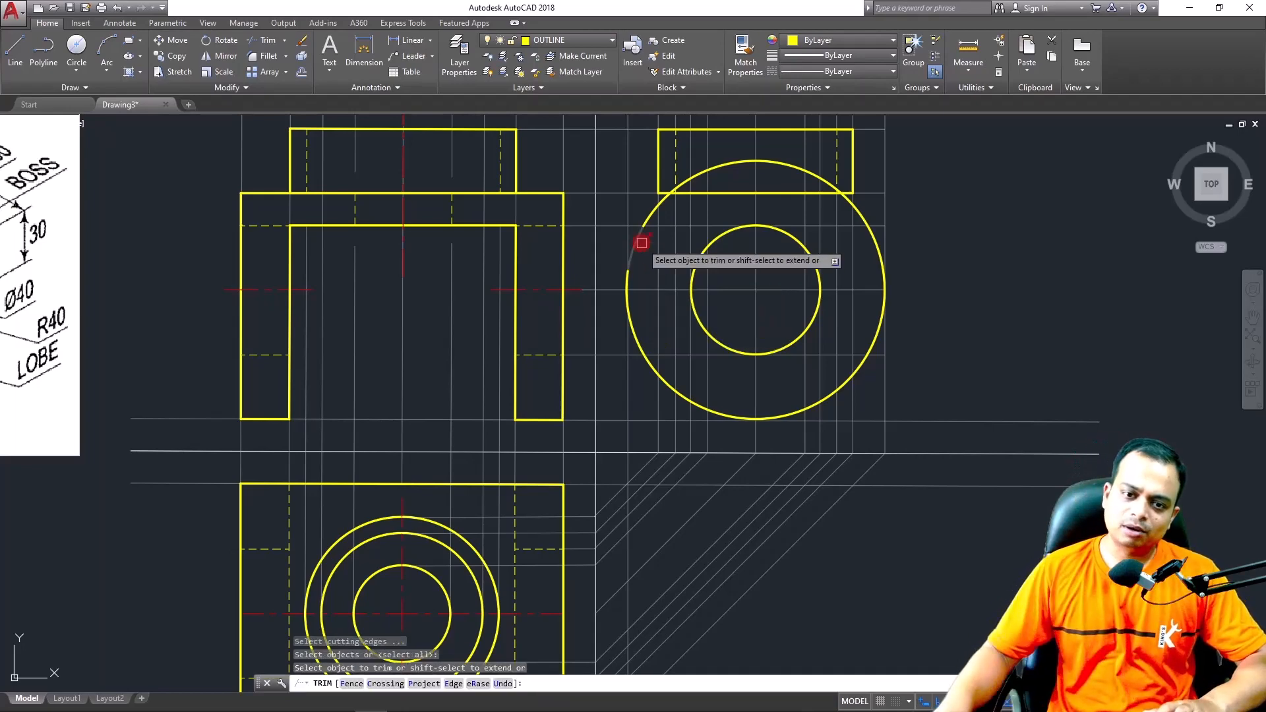
key(Return)
scroll(627, 277, up, 2)
scroll(624, 279, up, 1)
click(624, 280)
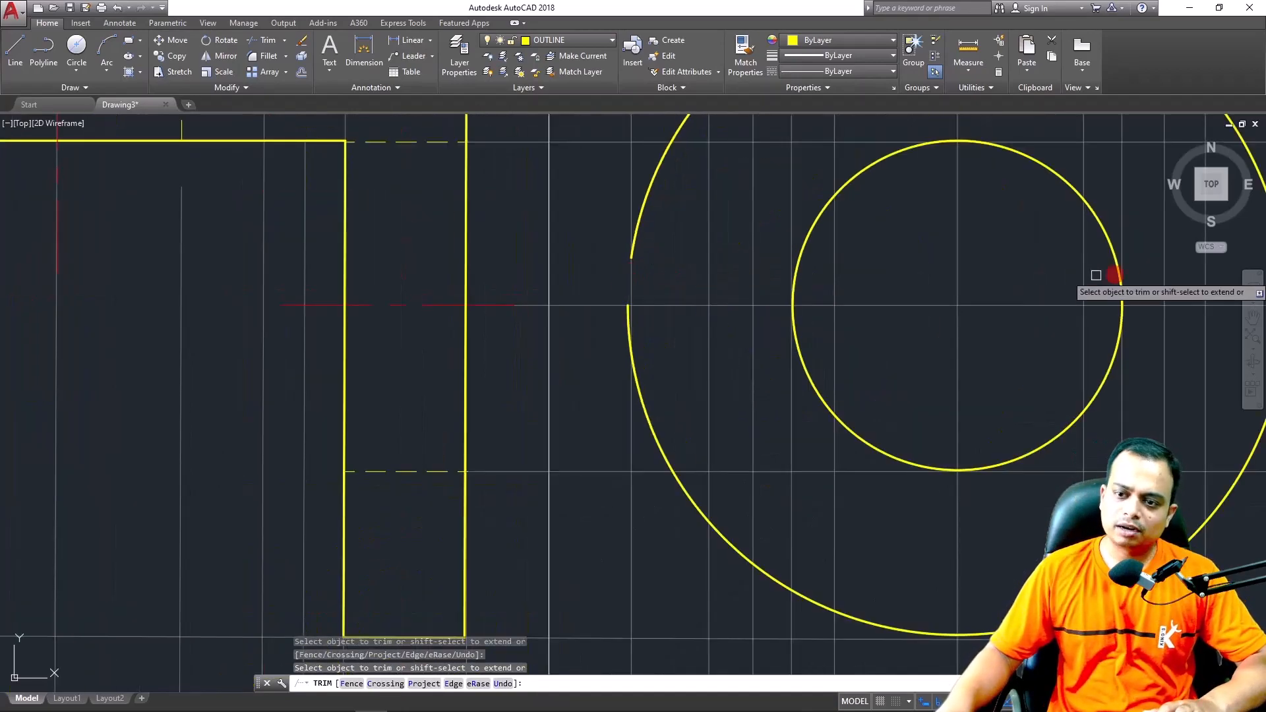
scroll(989, 273, up, 1)
middle_drag(988, 273, 729, 294)
click(717, 304)
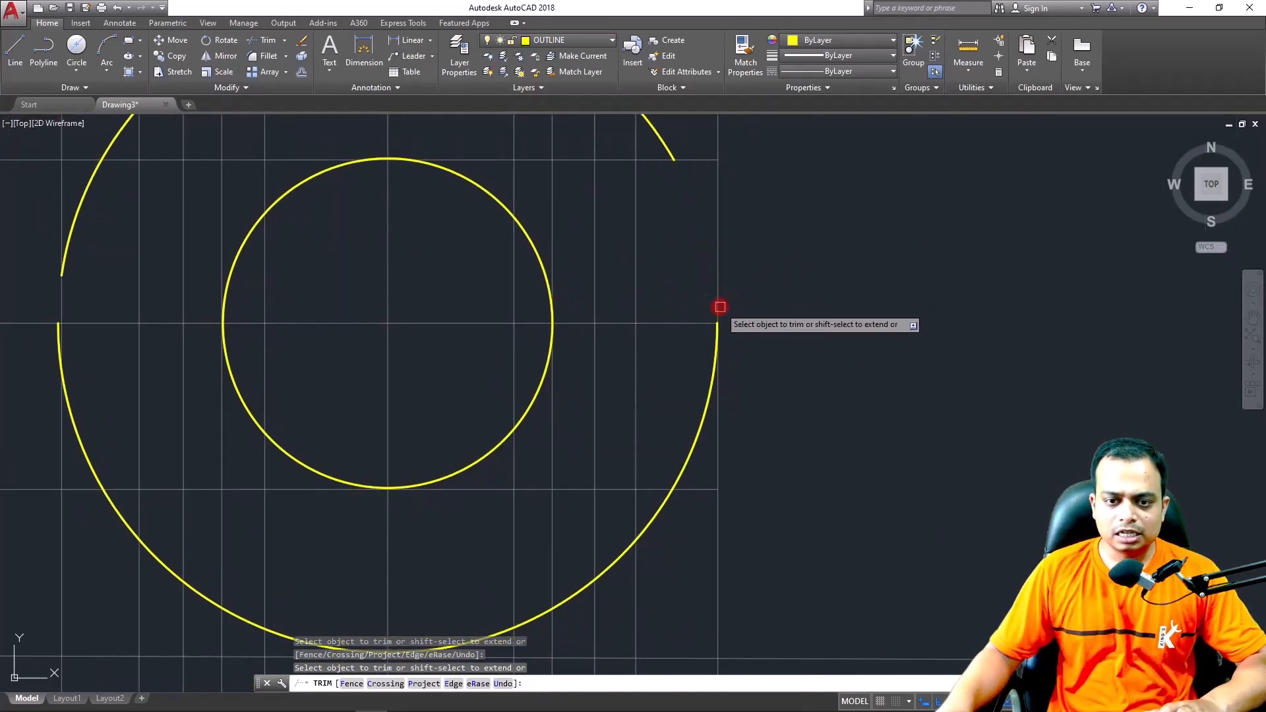
key(Escape)
click(73, 209)
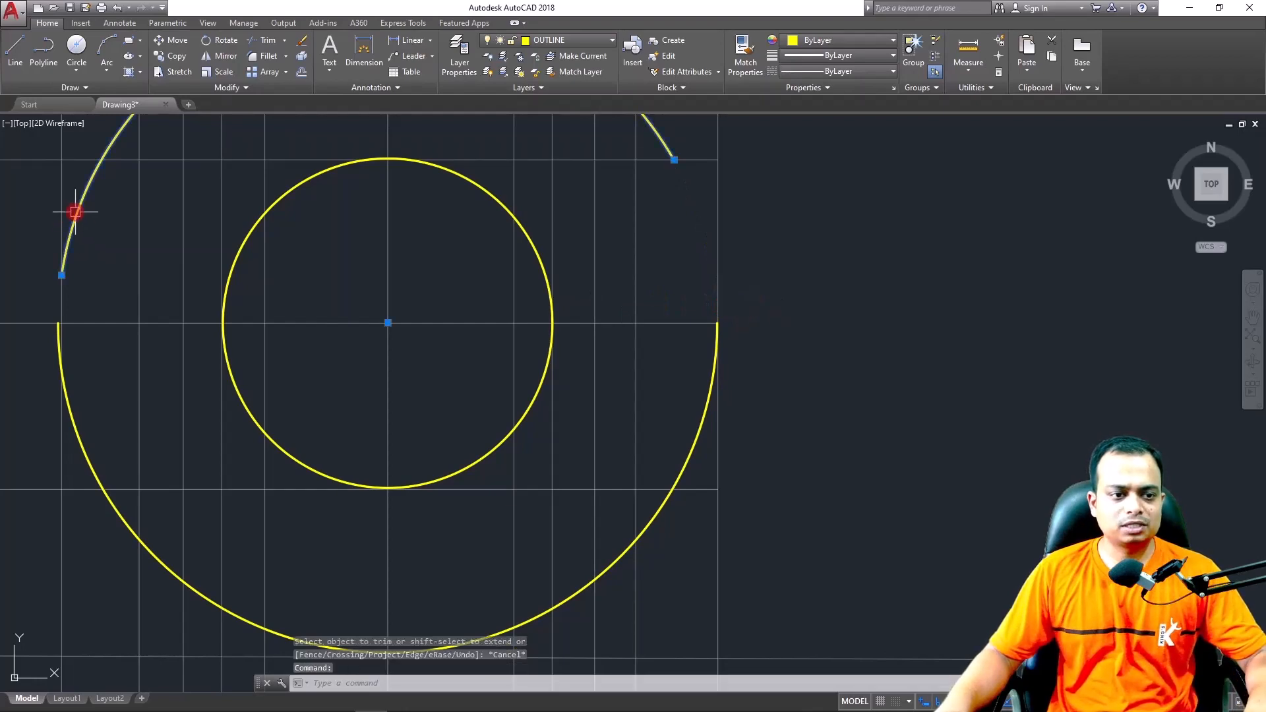
key(Delete)
Draw the side view's left lobe edge from the semicircle's end up to the plate's top-face line, continuing across to the boss corner
scroll(227, 297, down, 4)
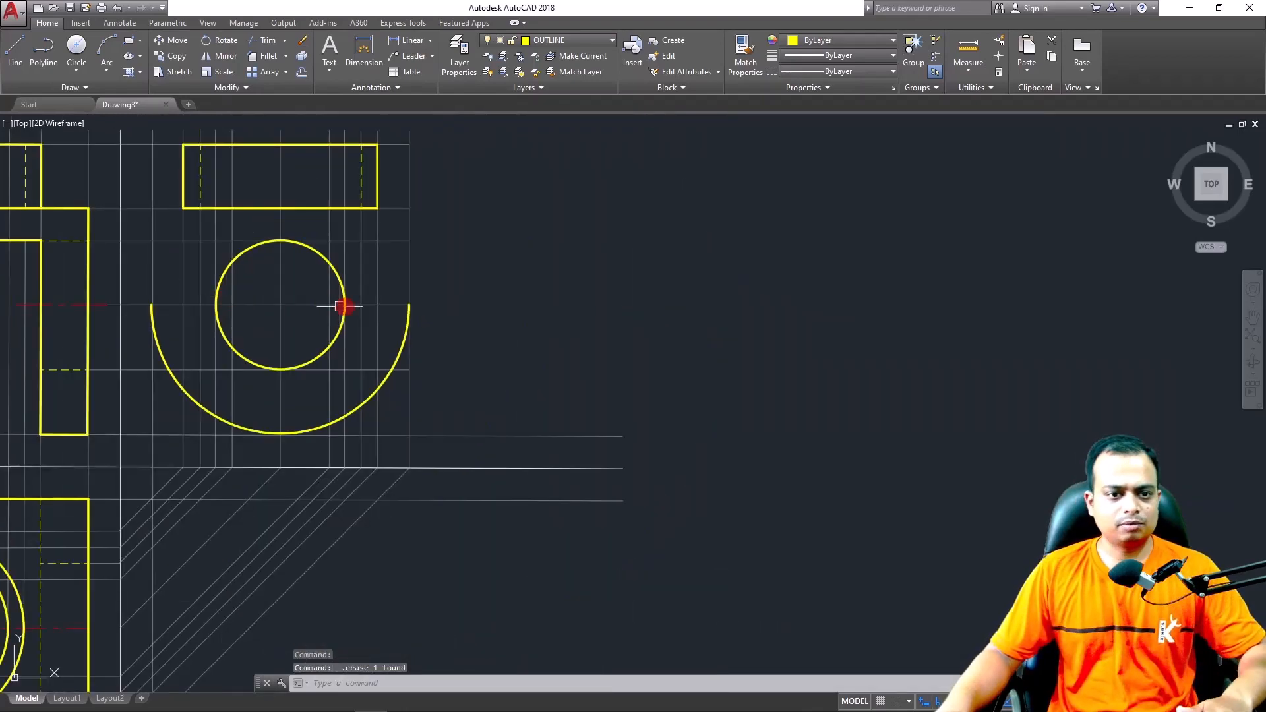
middle_drag(341, 306, 514, 332)
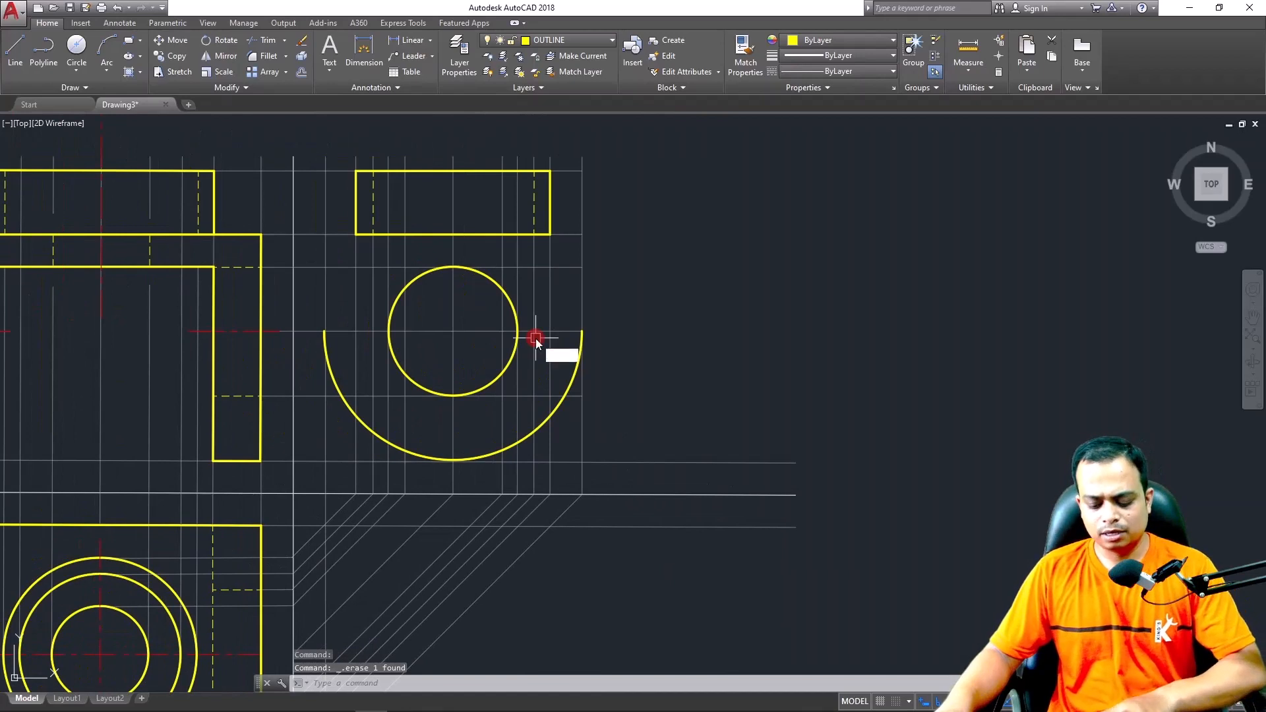
text(l)
key(Return)
click(323, 331)
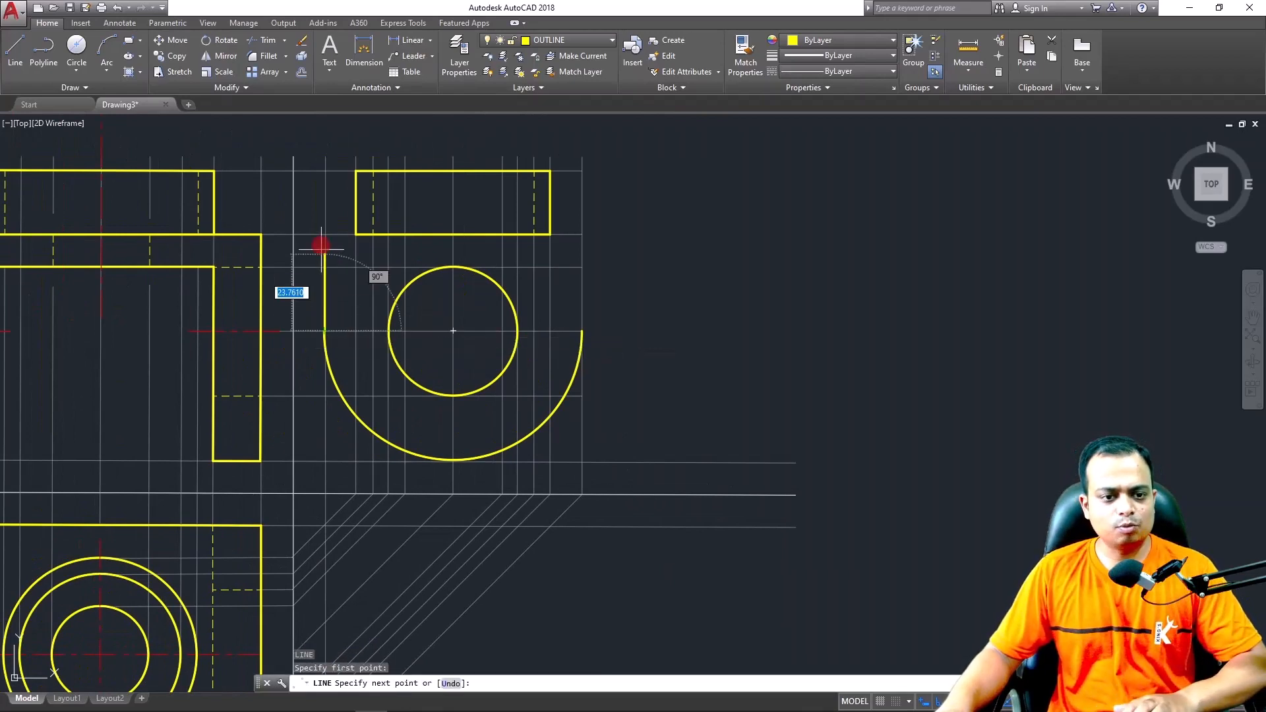
click(323, 234)
click(355, 234)
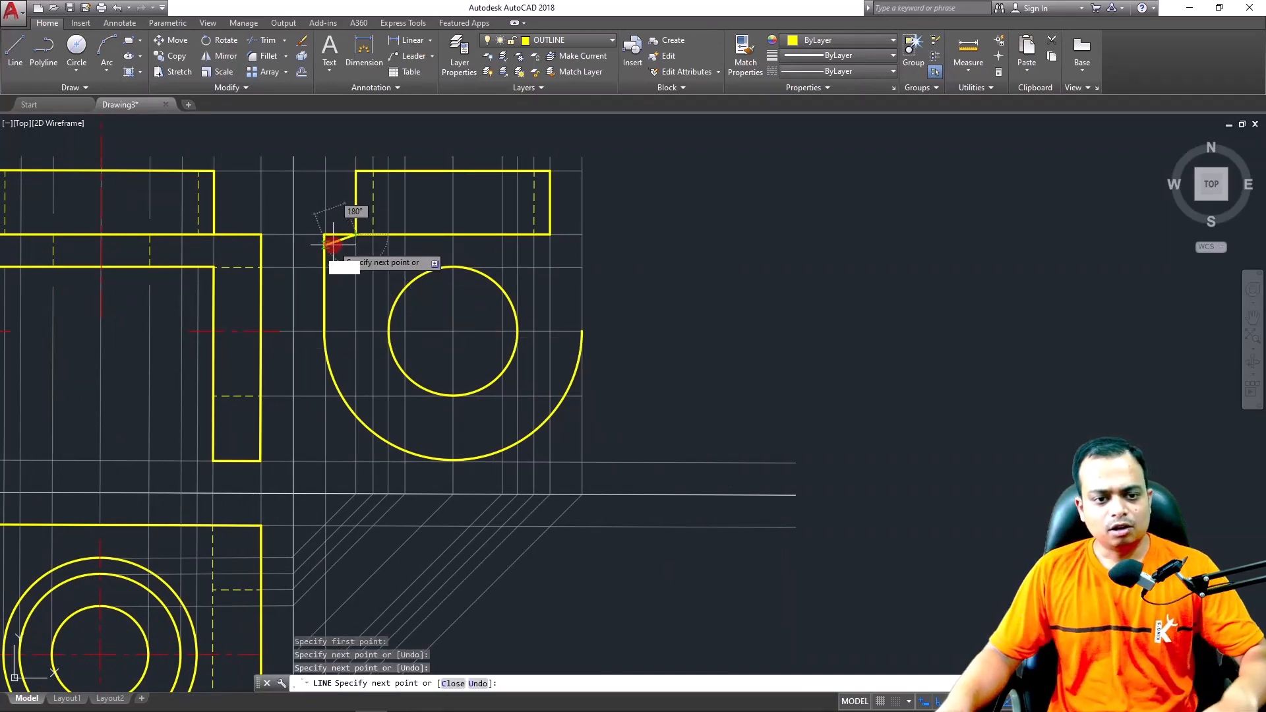
key(Escape)
click(339, 236)
click(324, 294)
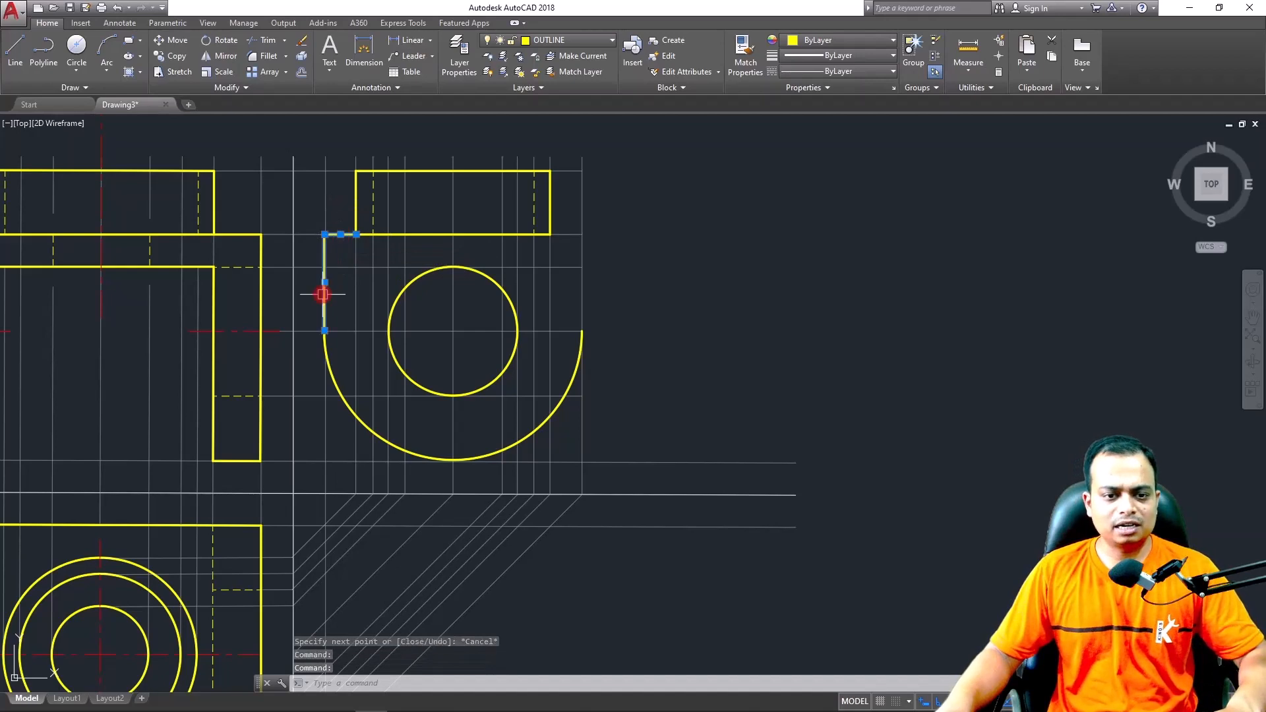
key(Escape)
Draw the plate's top edge on the right of the boss and the vertical edge down to the semicircle's right end
text(l)
key(Return)
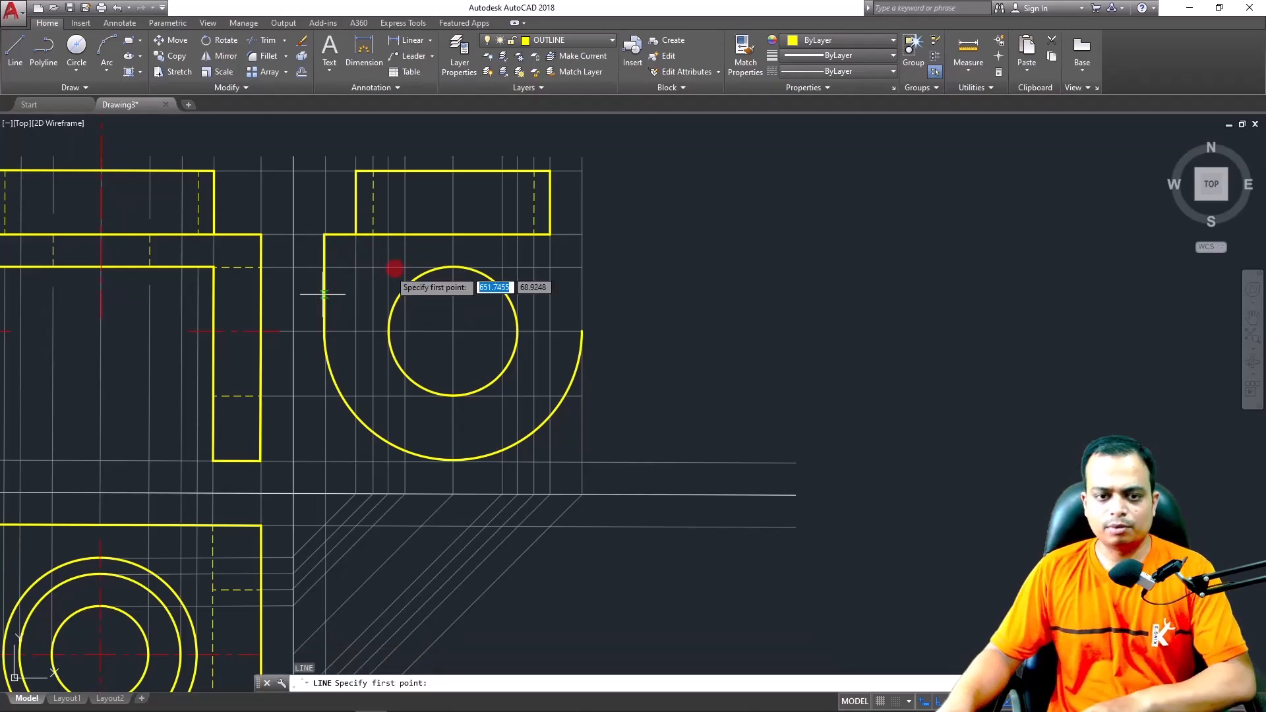
click(581, 234)
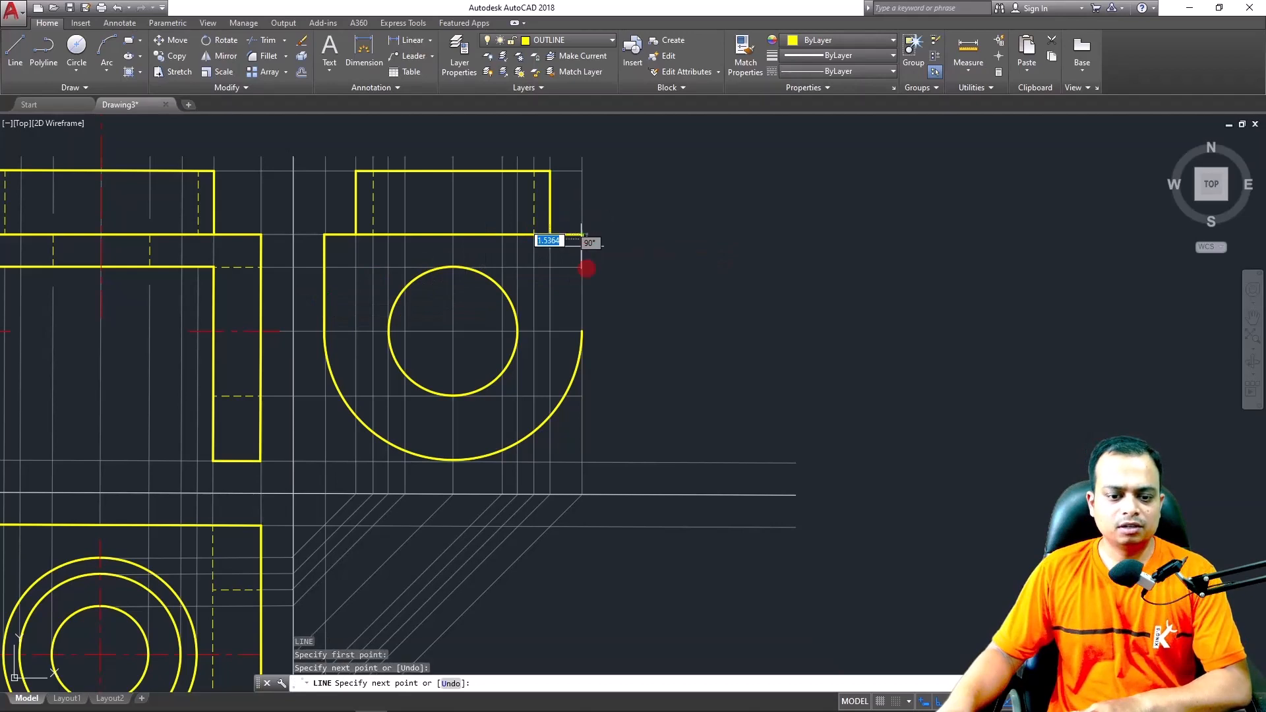
click(581, 332)
key(Return)
scroll(656, 346, down, 2)
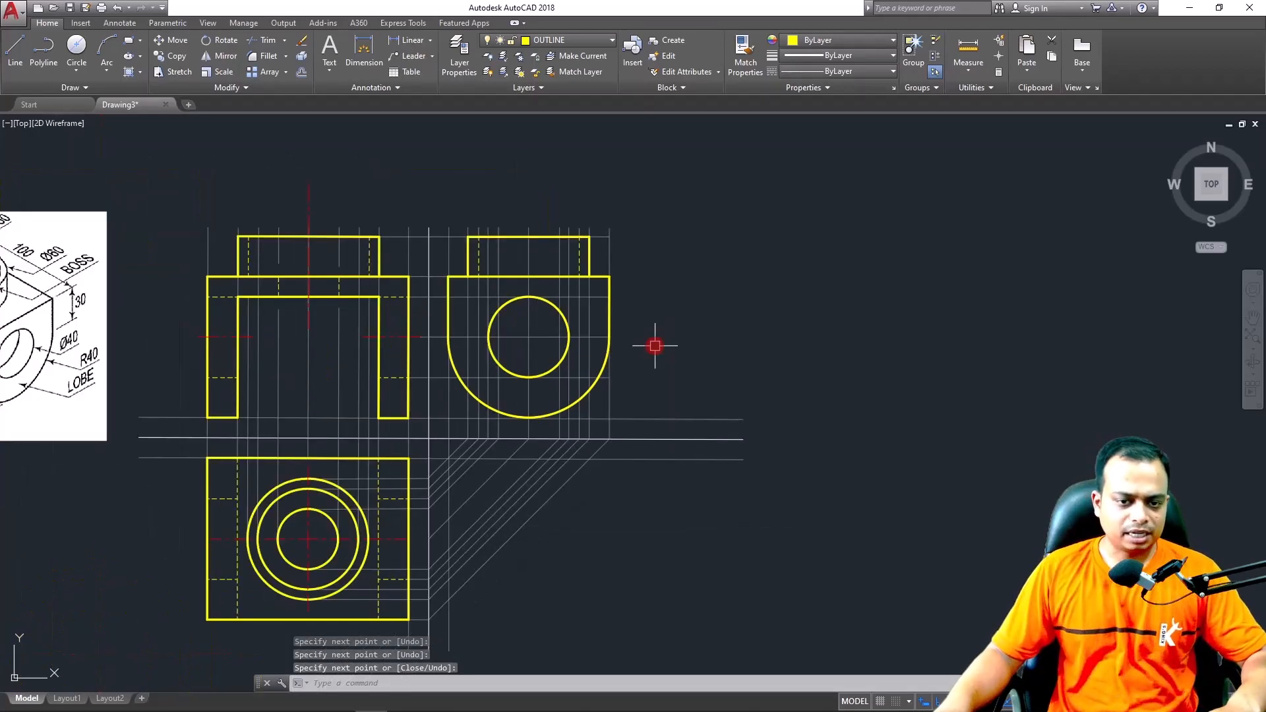
middle_drag(655, 345, 848, 365)
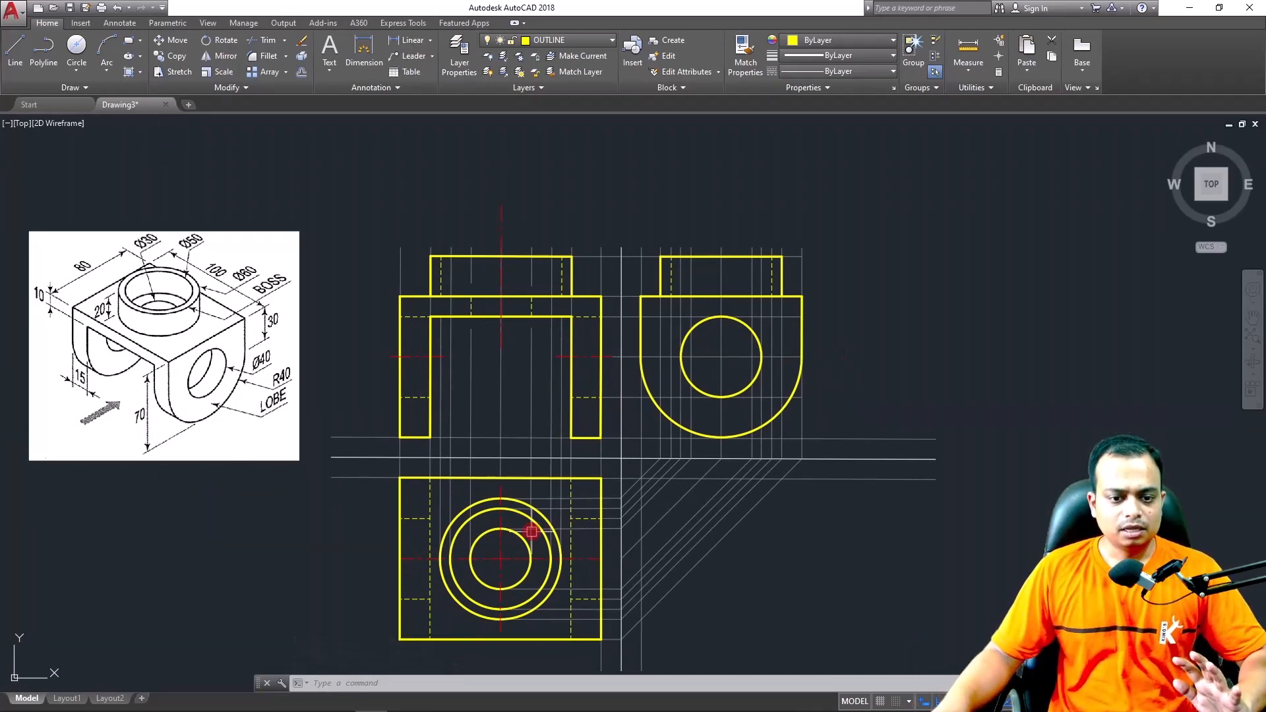
Compare the Ø30 bore in the isometric reference with its two vertical projection lines through the side view's plate
scroll(153, 310, up, 6)
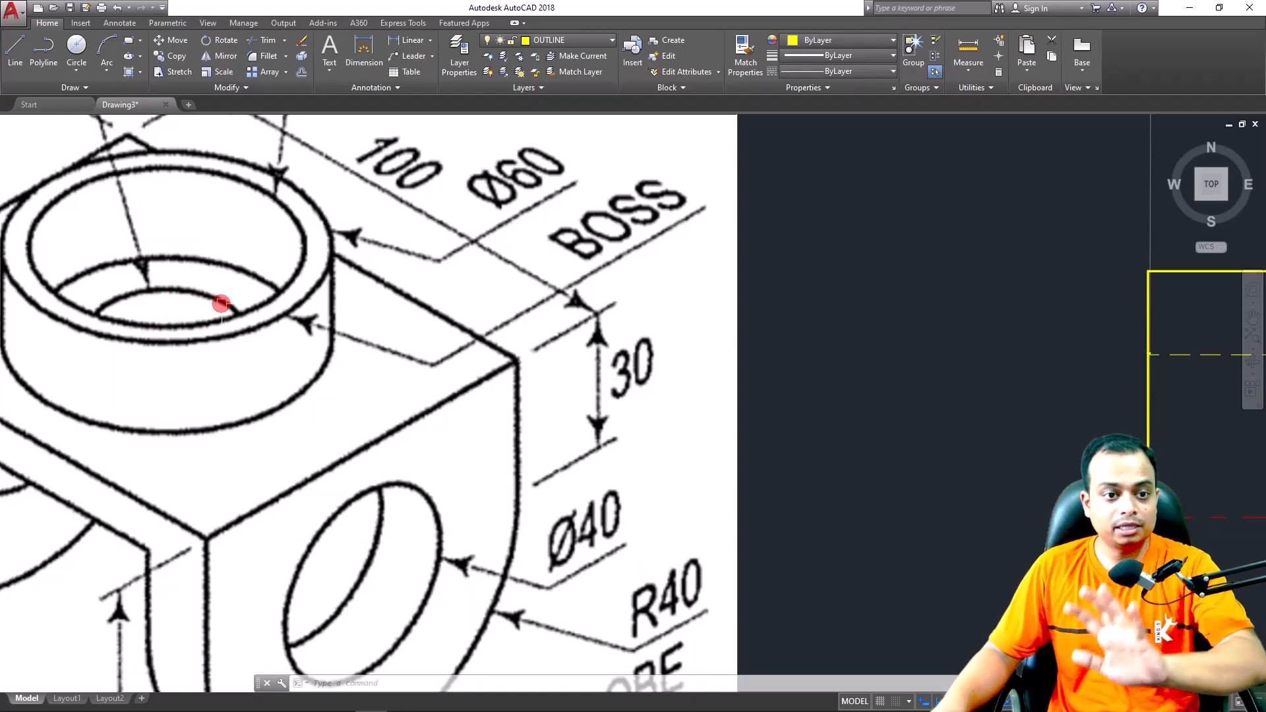
scroll(221, 303, down, 5)
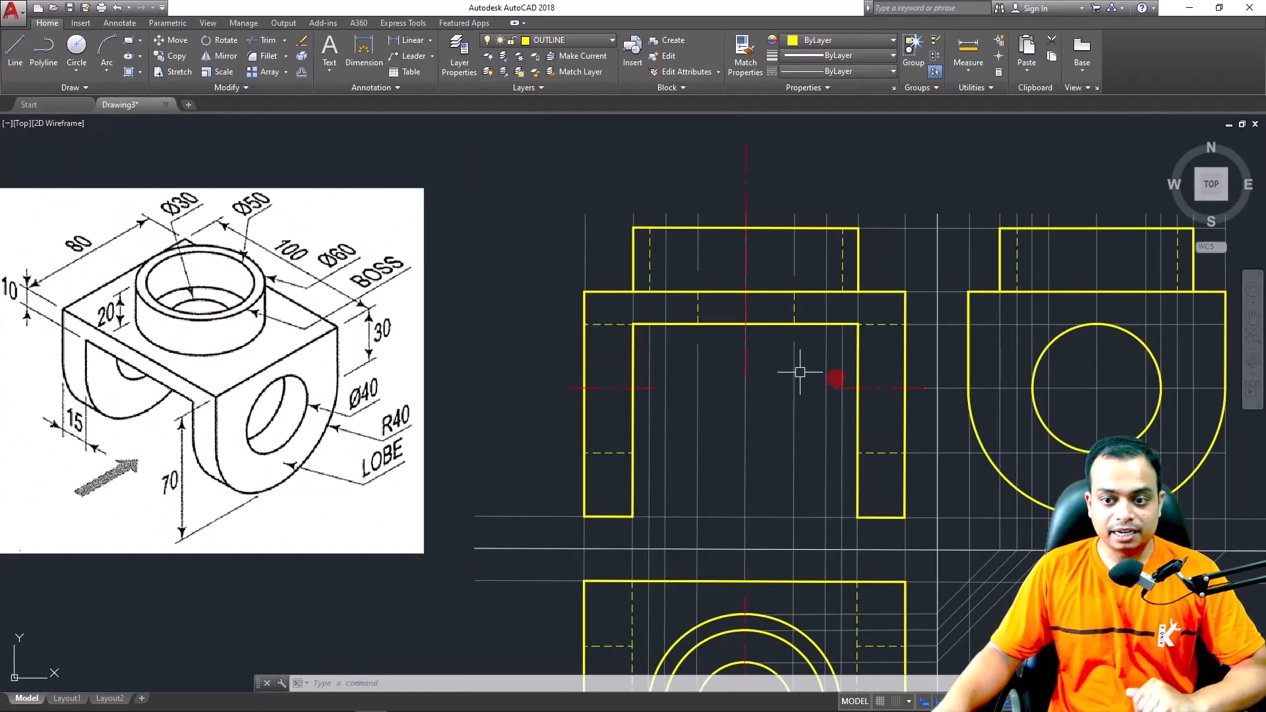
middle_drag(845, 379, 764, 227)
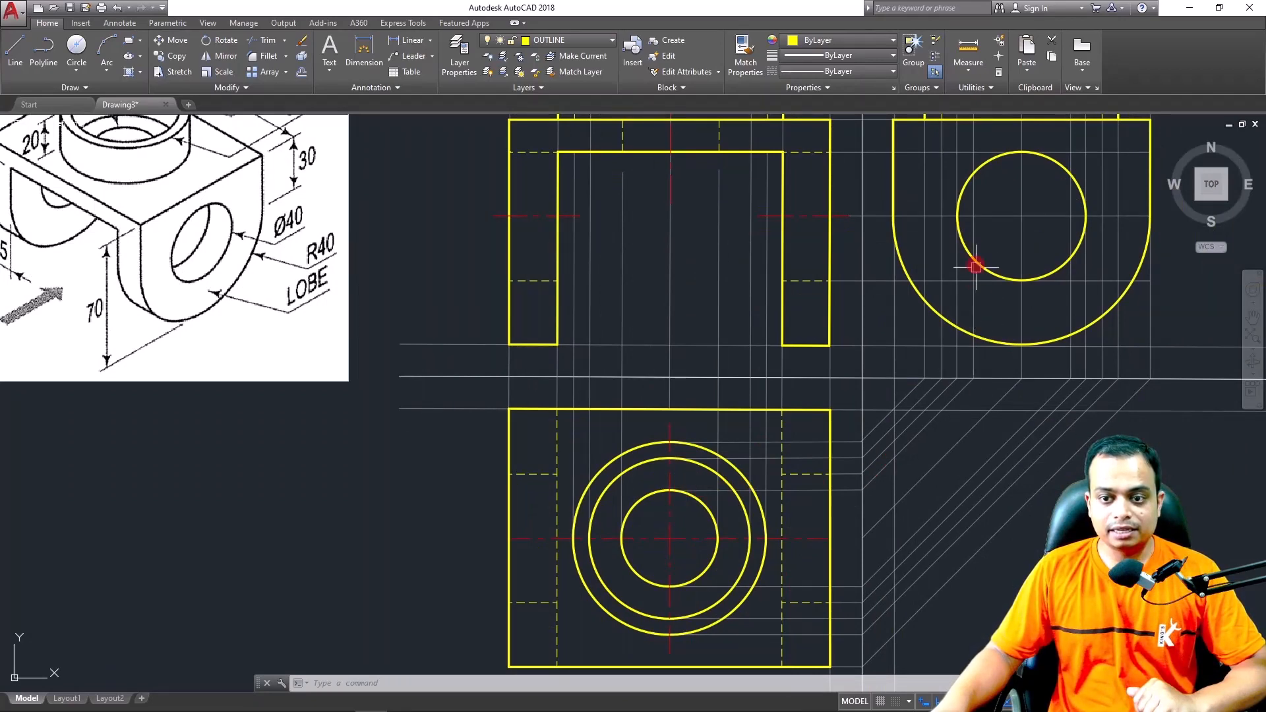
click(974, 143)
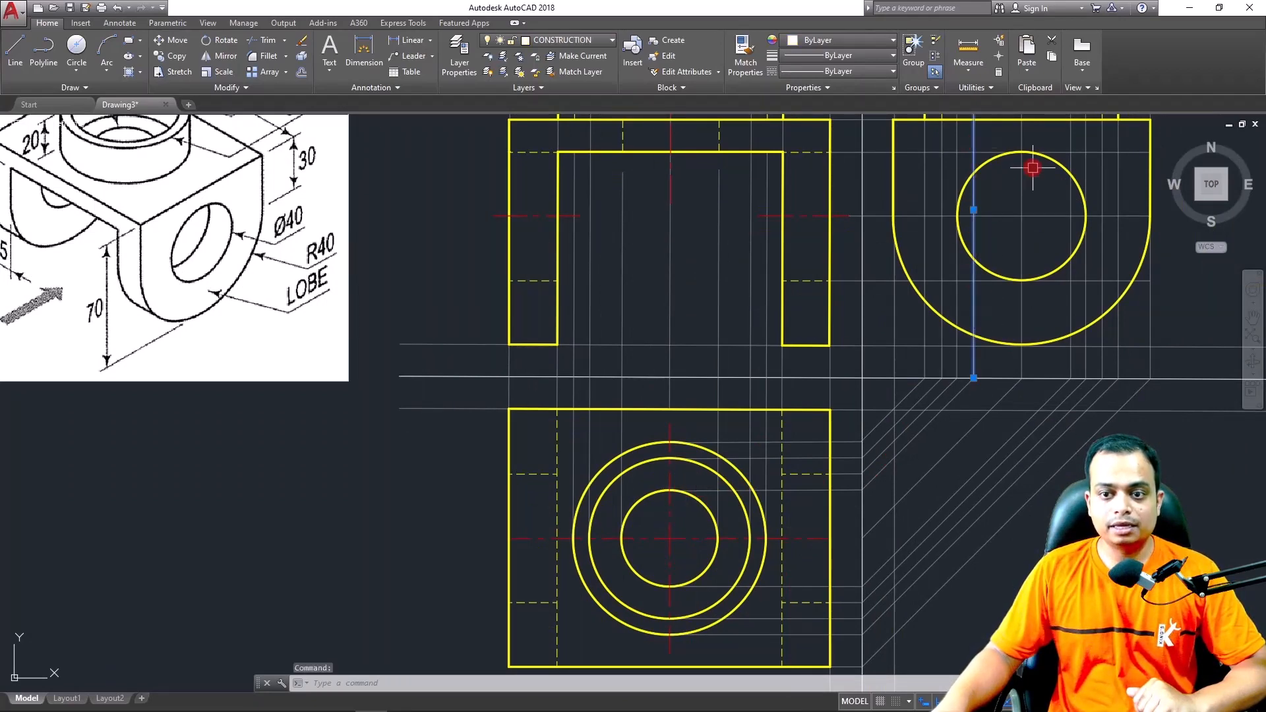
middle_drag(1030, 169, 932, 368)
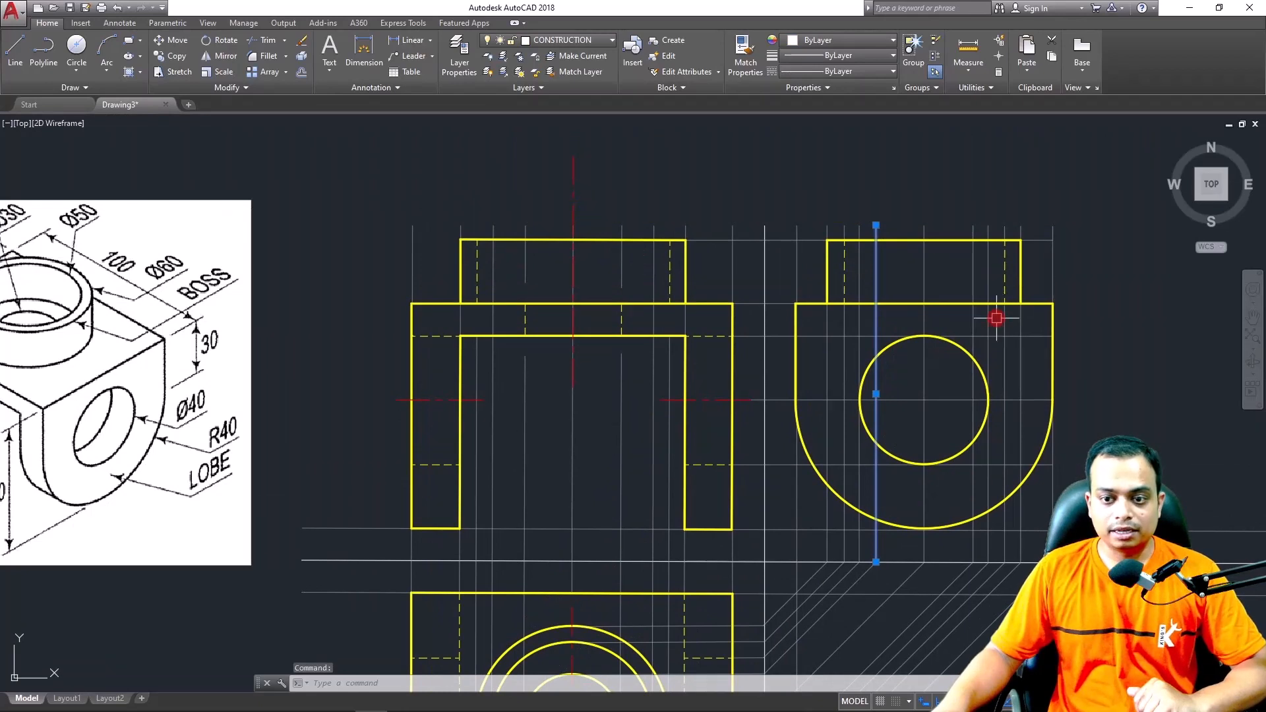
click(971, 318)
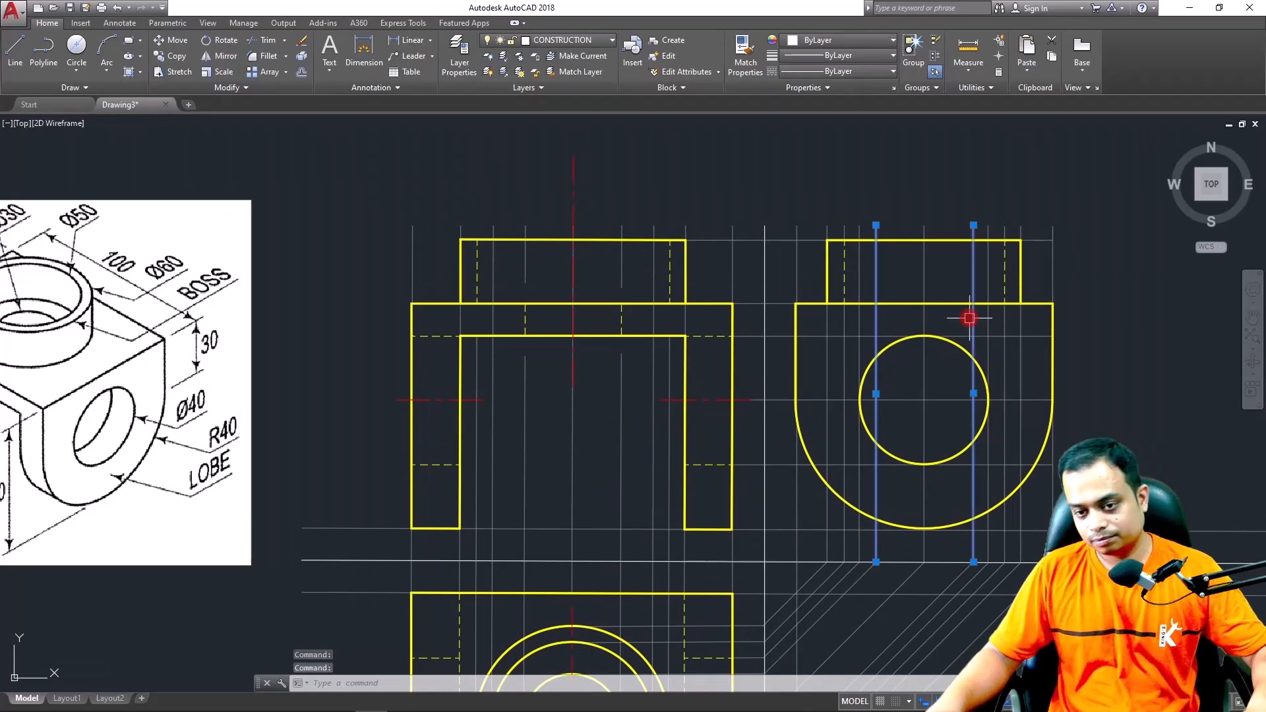
key(Escape)
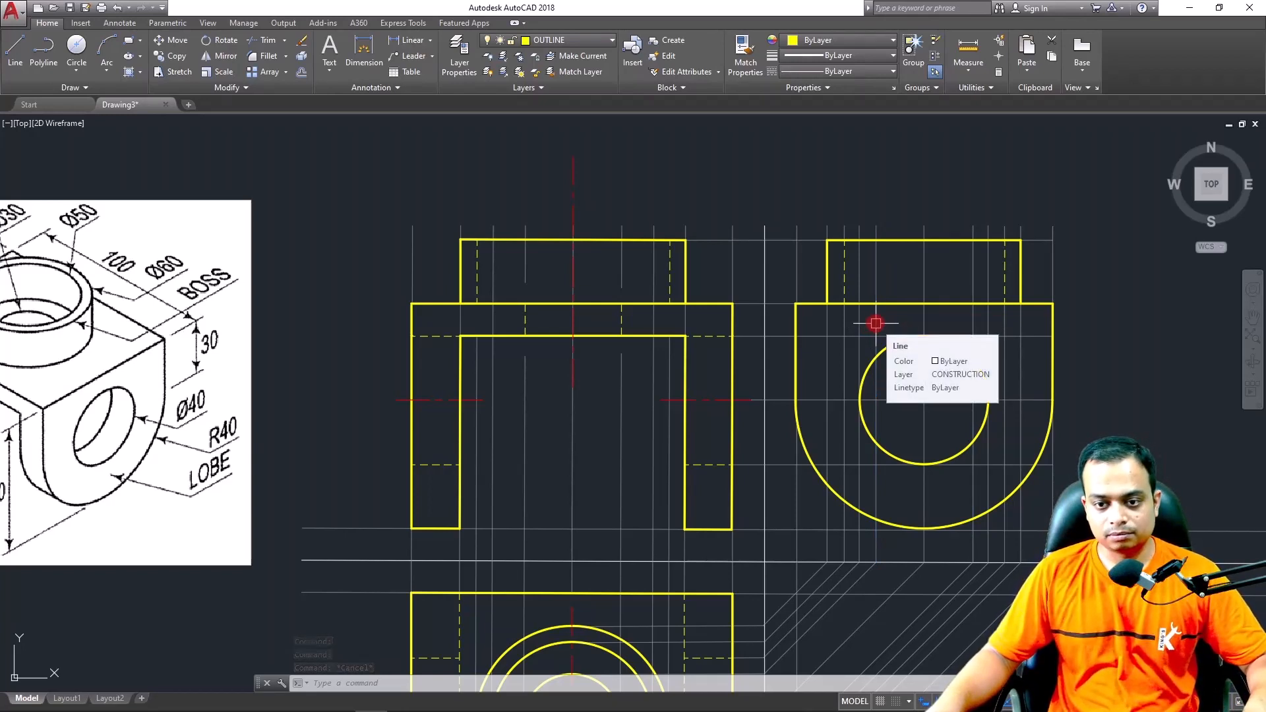
click(875, 323)
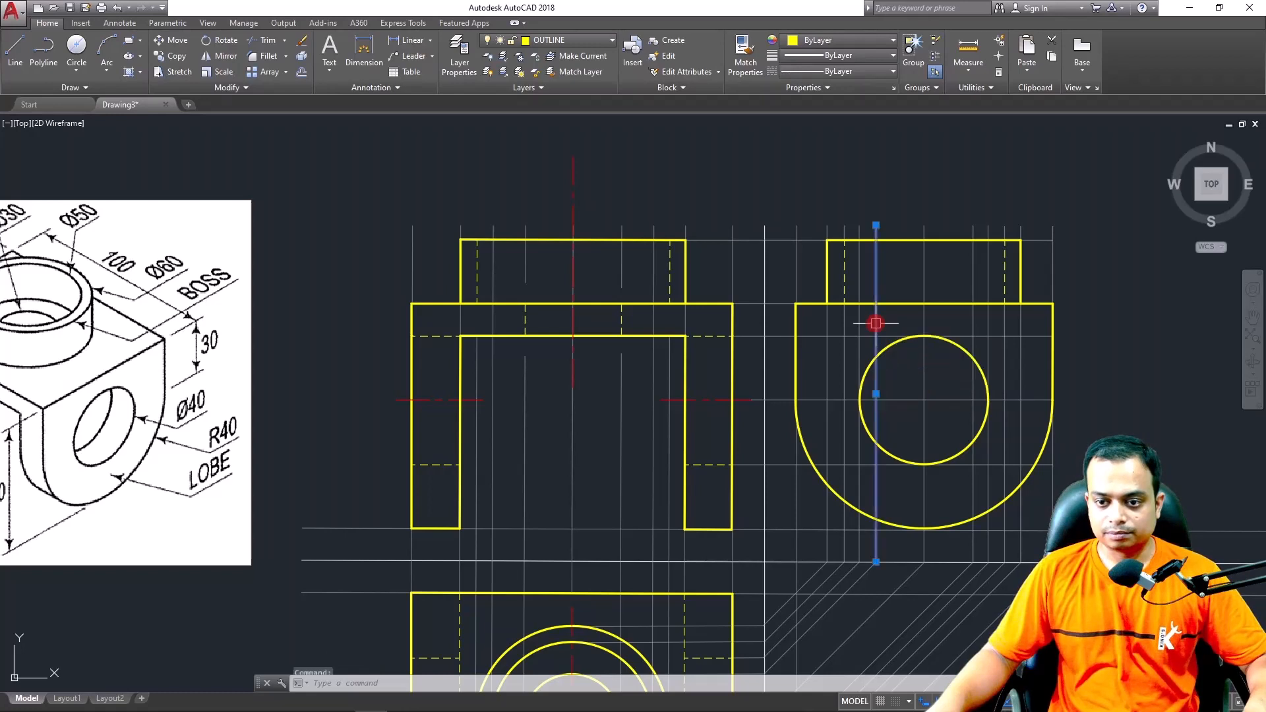
click(973, 323)
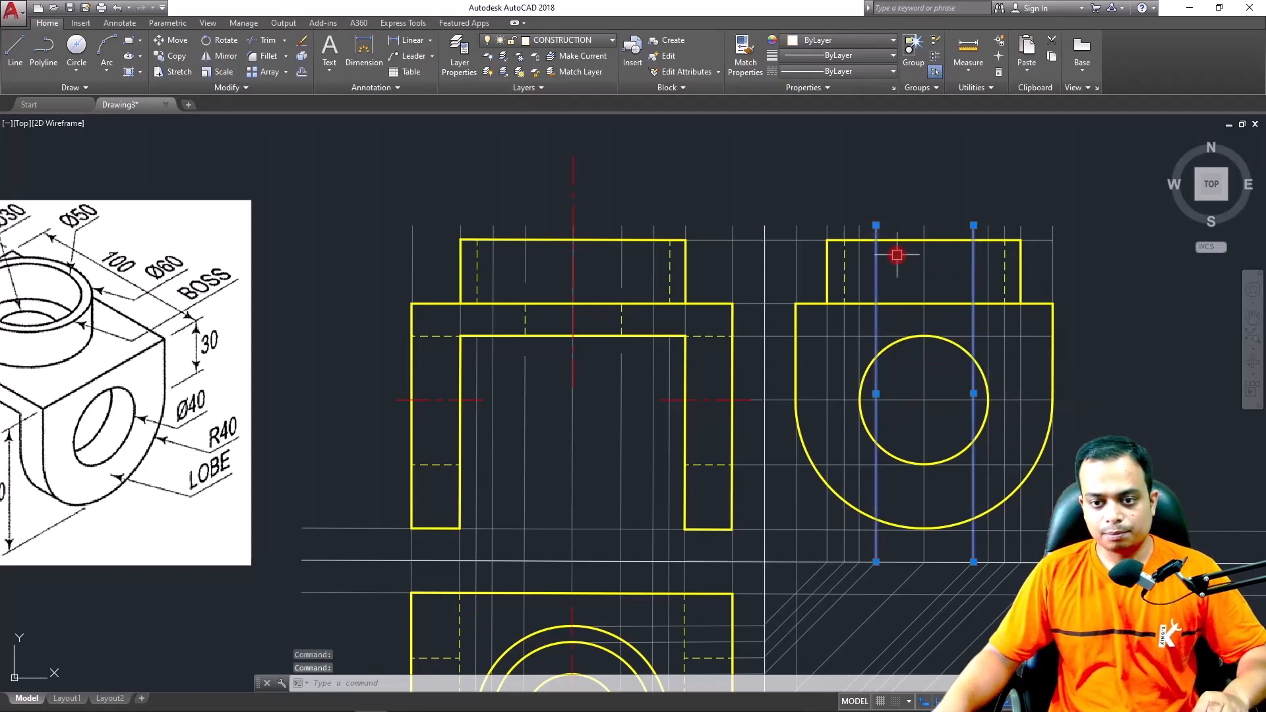
Break the left Ø30 bore projection line in the side view at the plate's top face and at its underside
key(Escape)
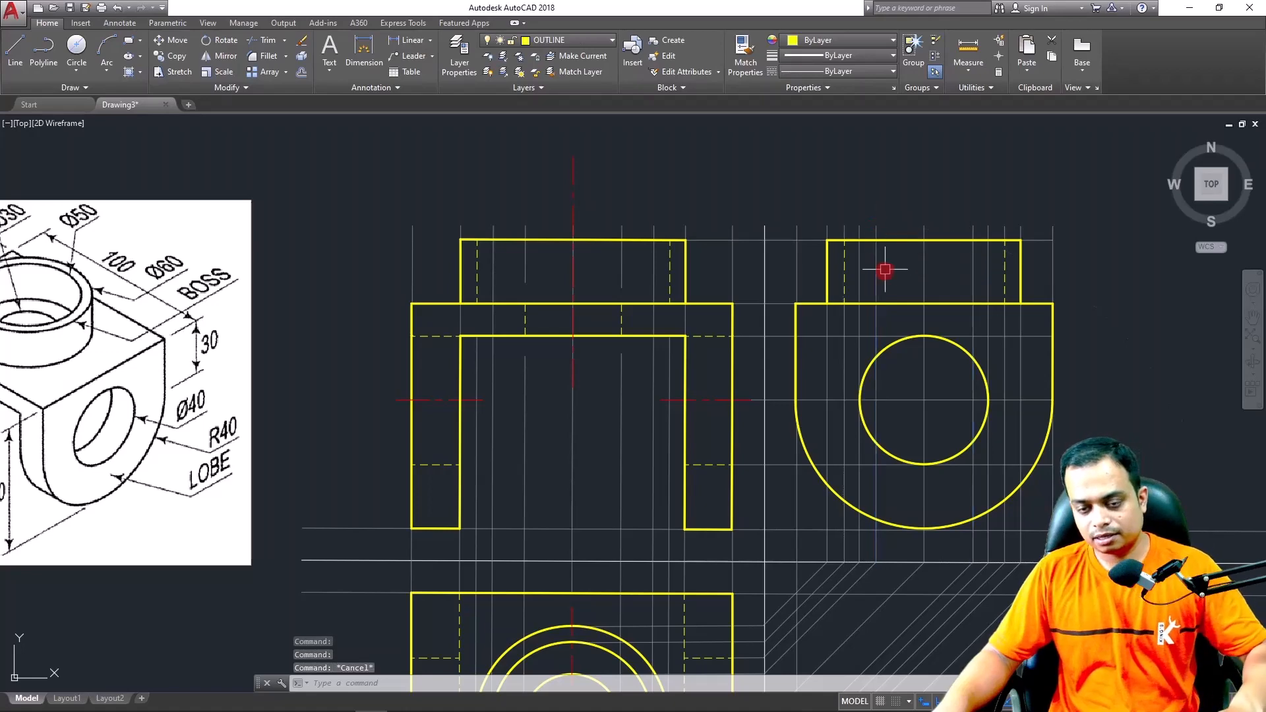
scroll(887, 273, up, 2)
middle_drag(886, 273, 712, 266)
scroll(714, 266, up, 2)
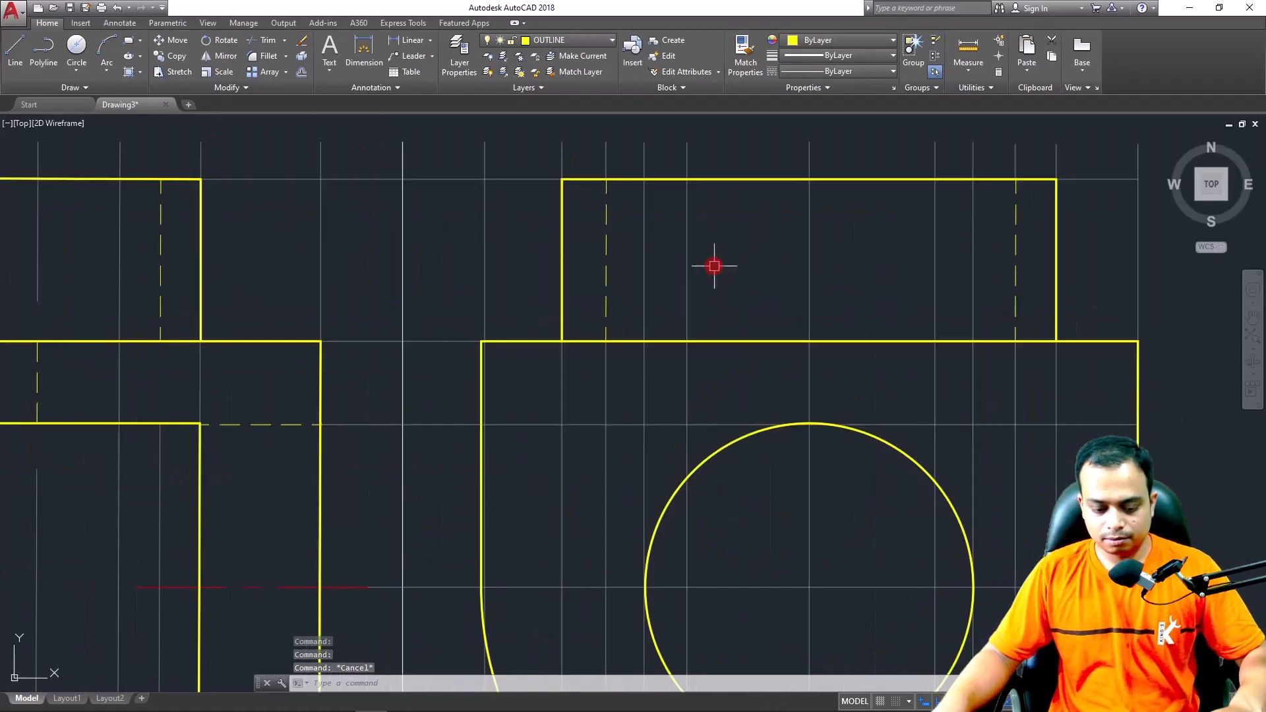
text(br)
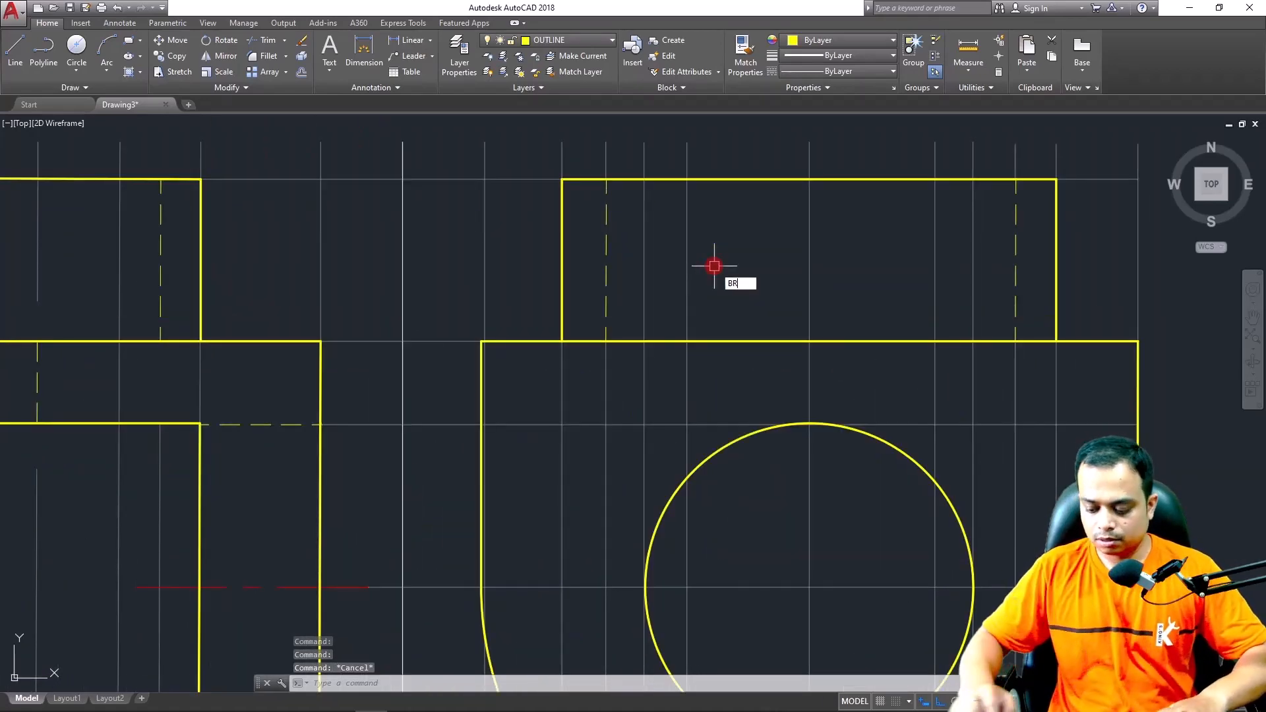
key(Return)
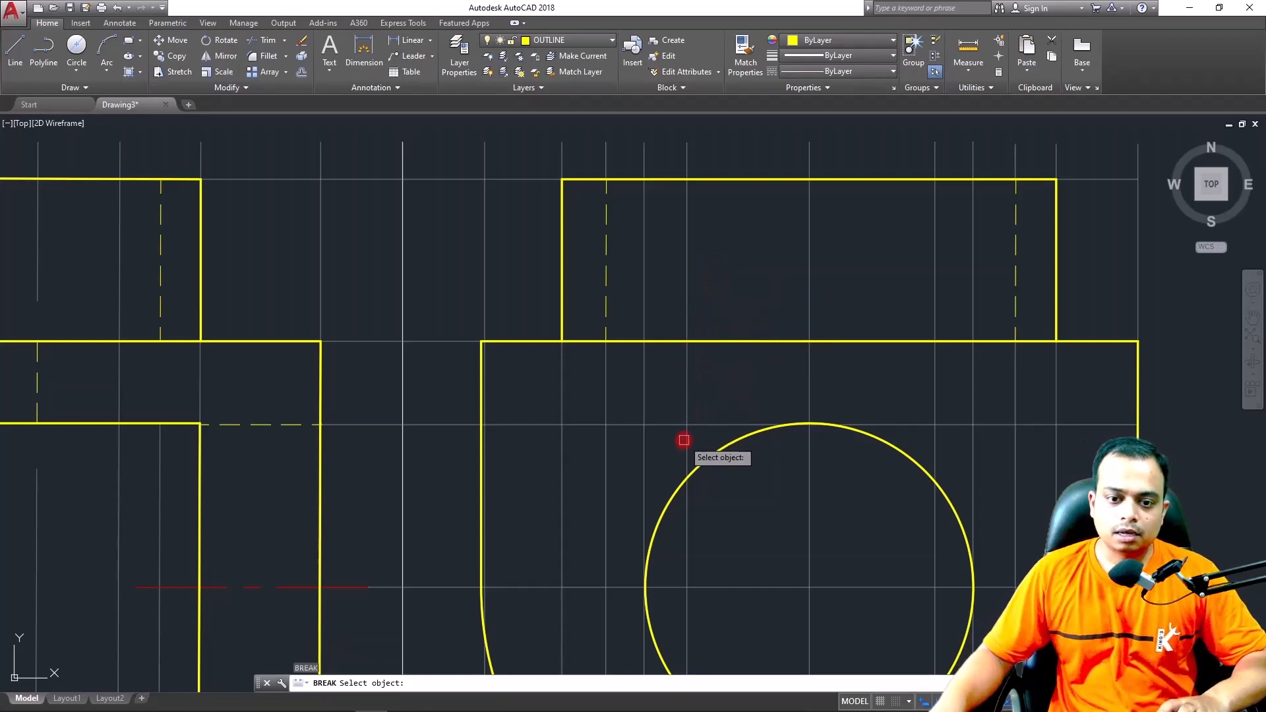
click(686, 341)
click(686, 341)
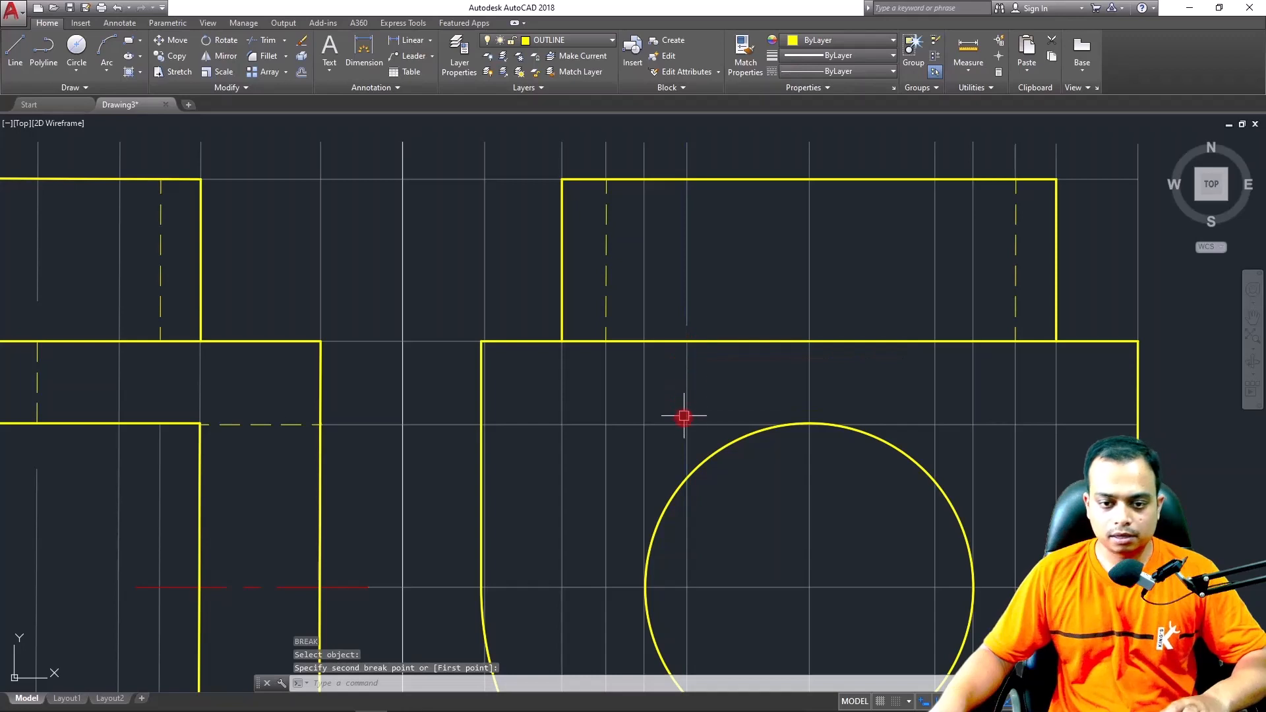
key(space)
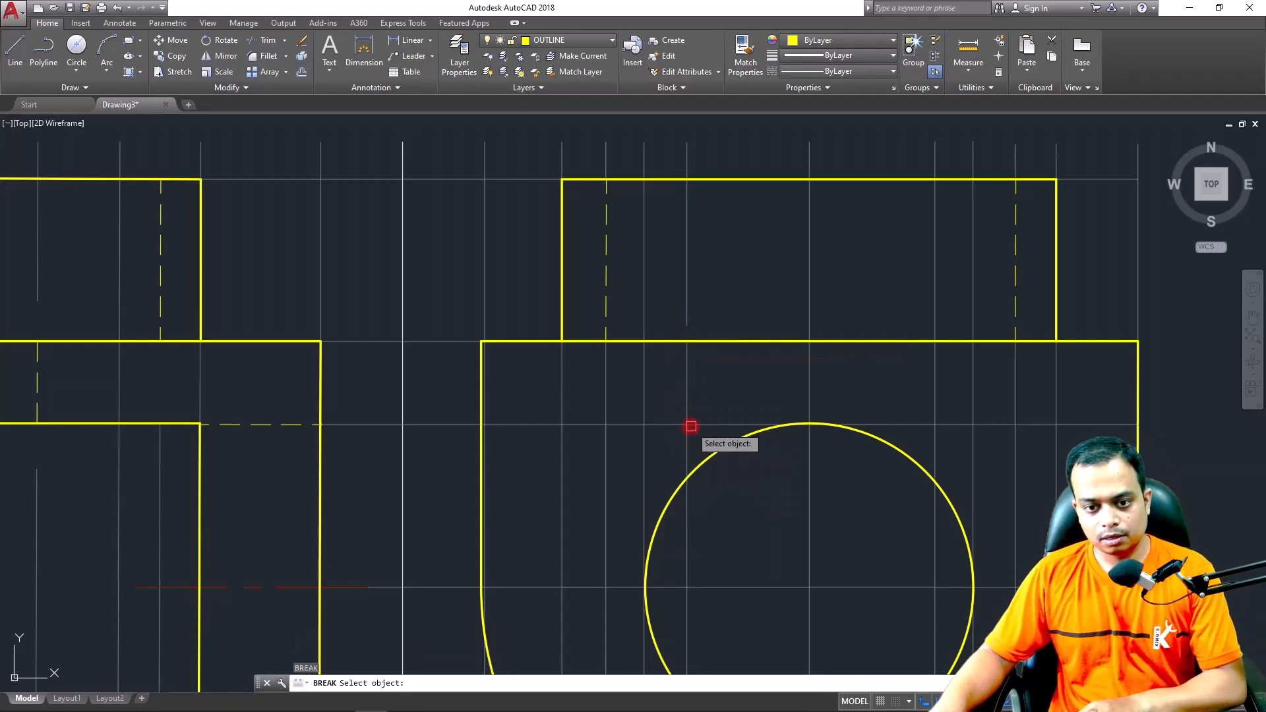
click(687, 416)
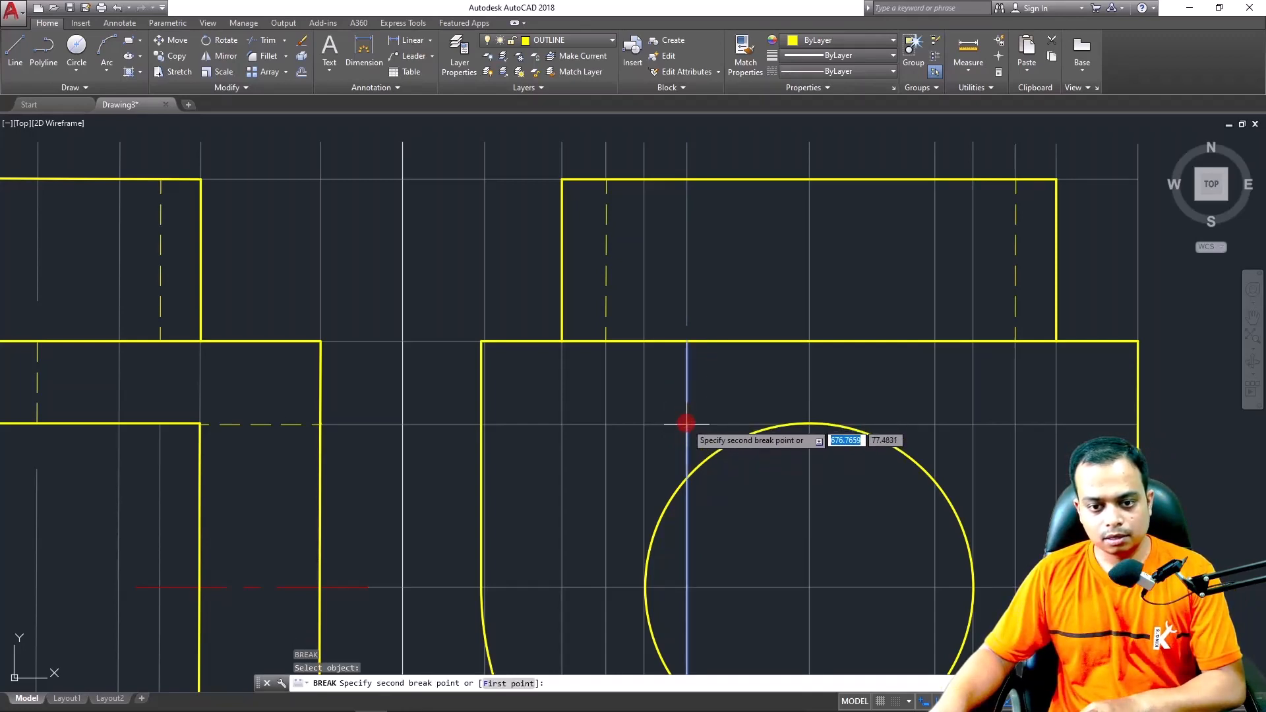
click(686, 418)
key(space)
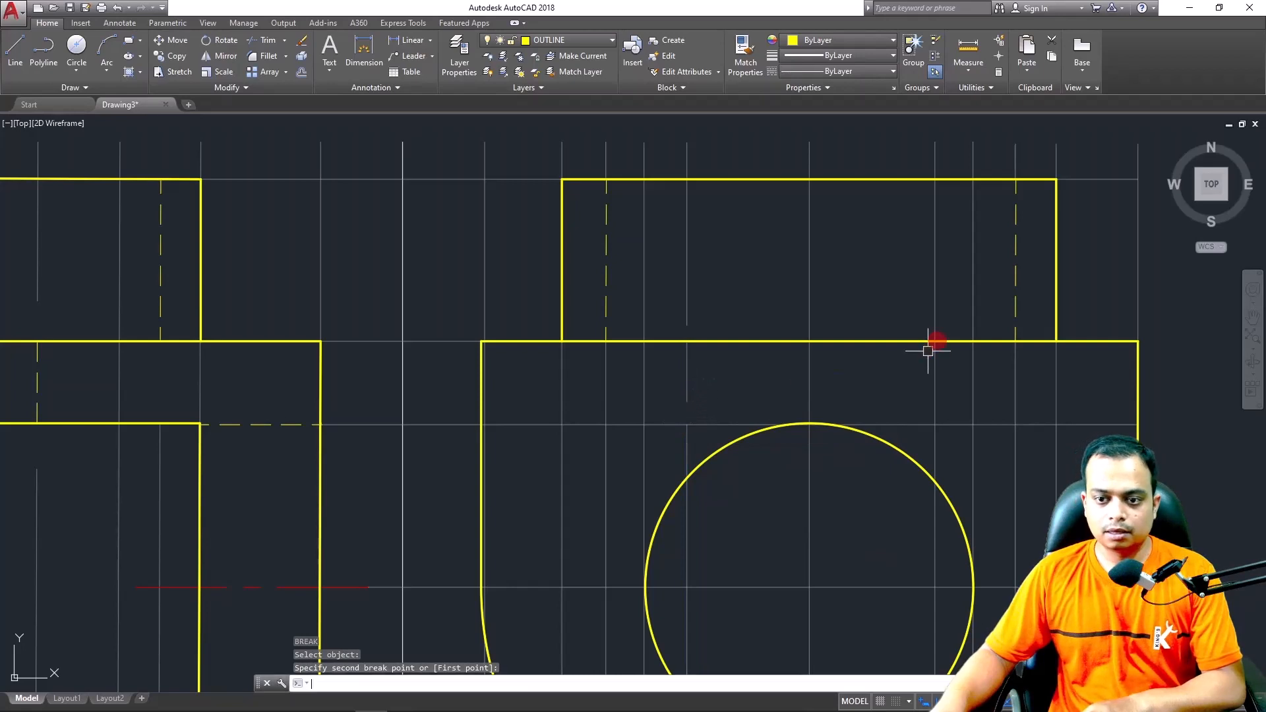
Break the right Ø30 bore projection line in the side view at the plate's top face and underside
click(935, 323)
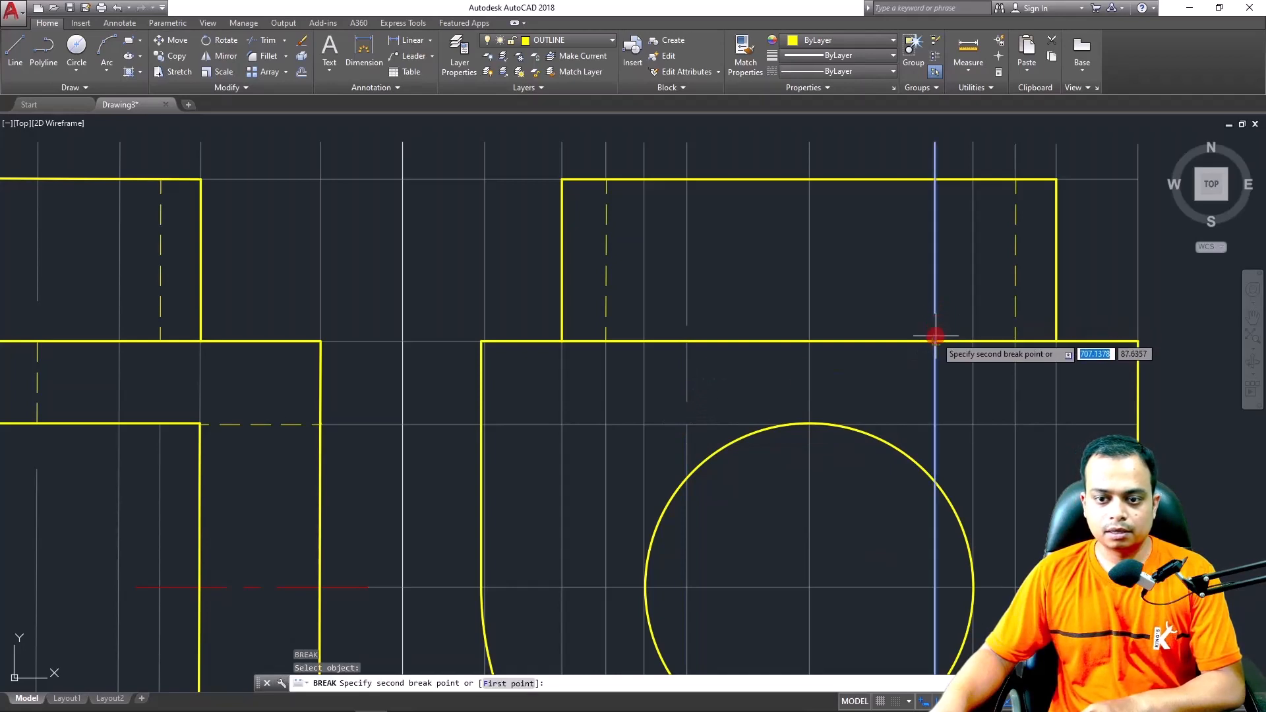
click(935, 344)
key(space)
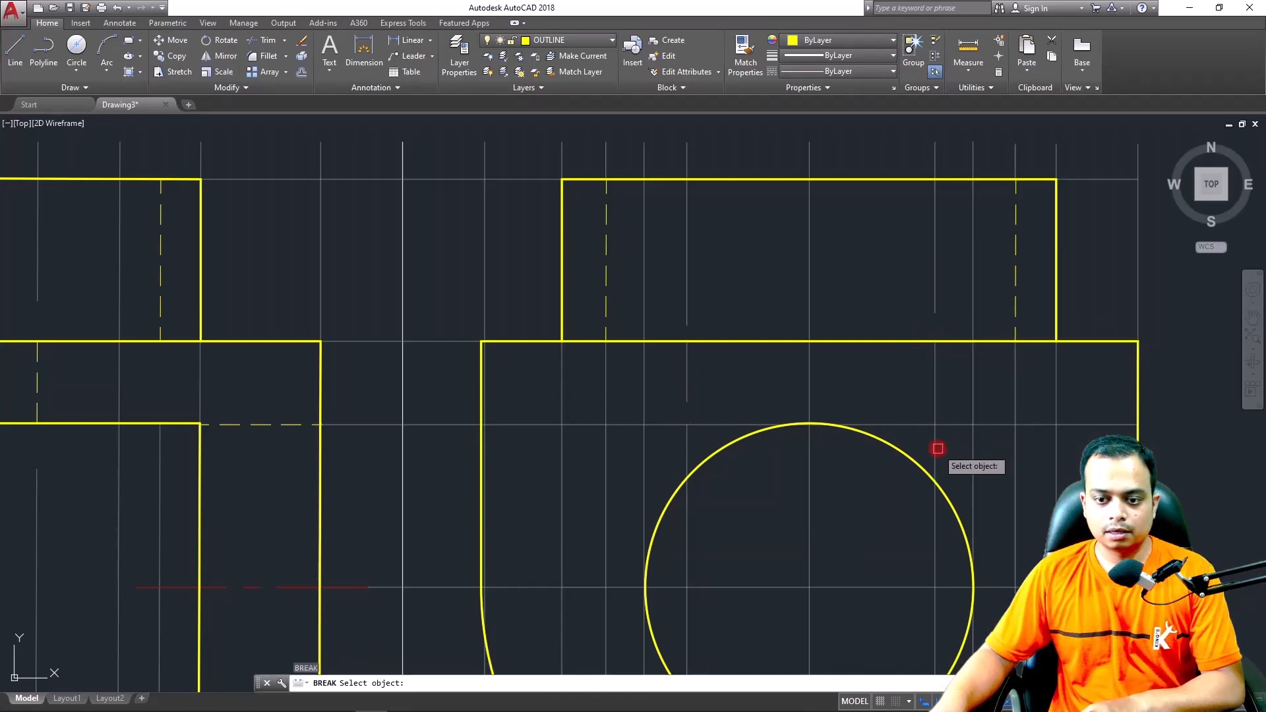
click(934, 442)
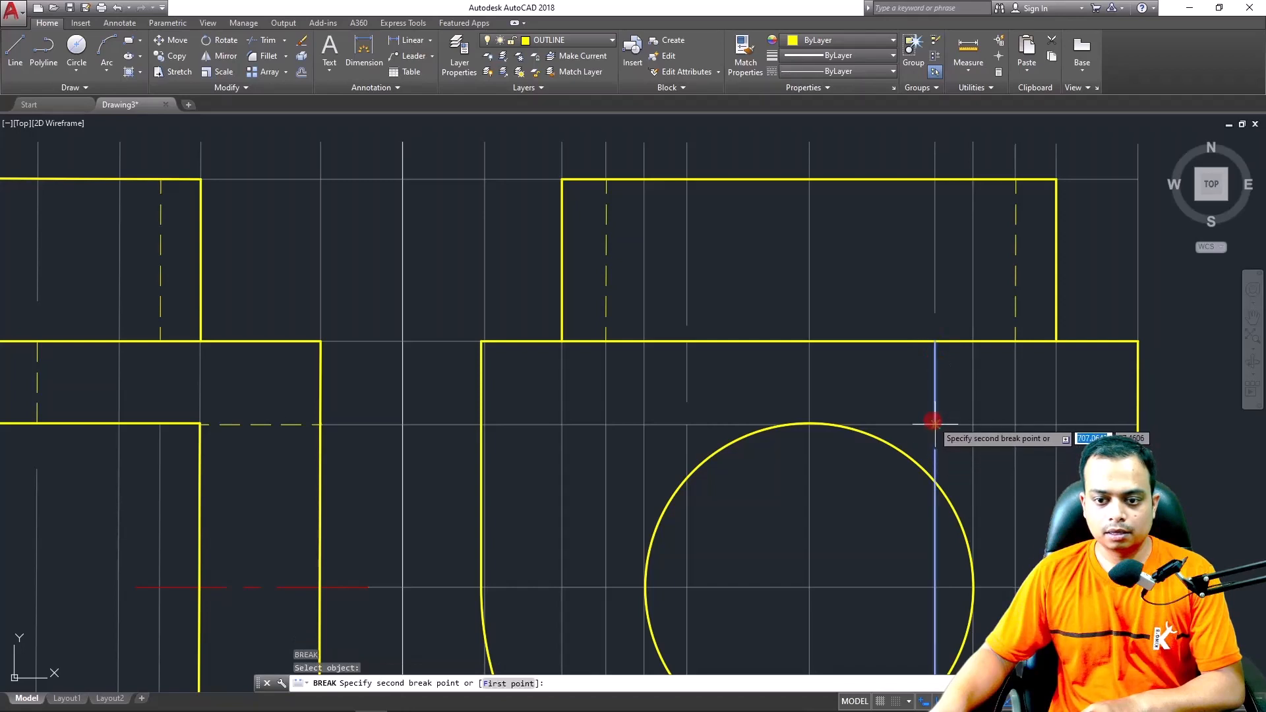
click(935, 421)
key(space)
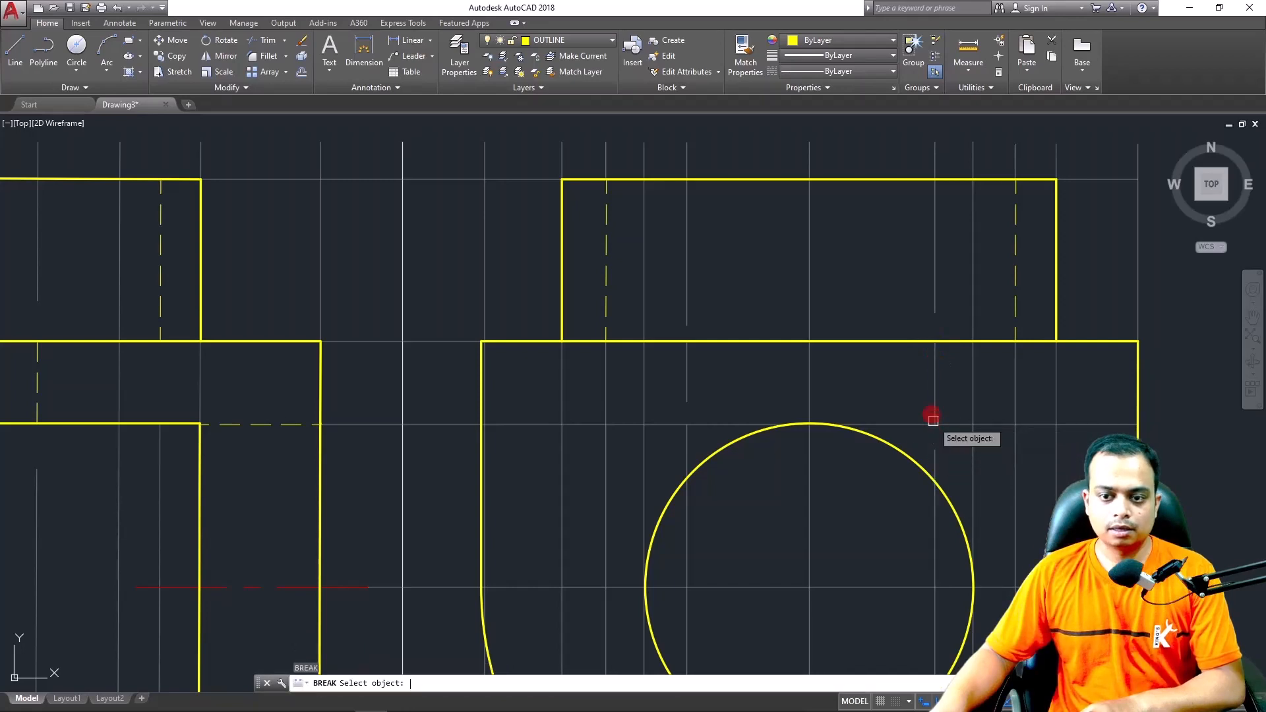
key(Escape)
Lengthen the left bore segment within the side view's plate down to the underside projection line
click(687, 381)
mouse_move(688, 401)
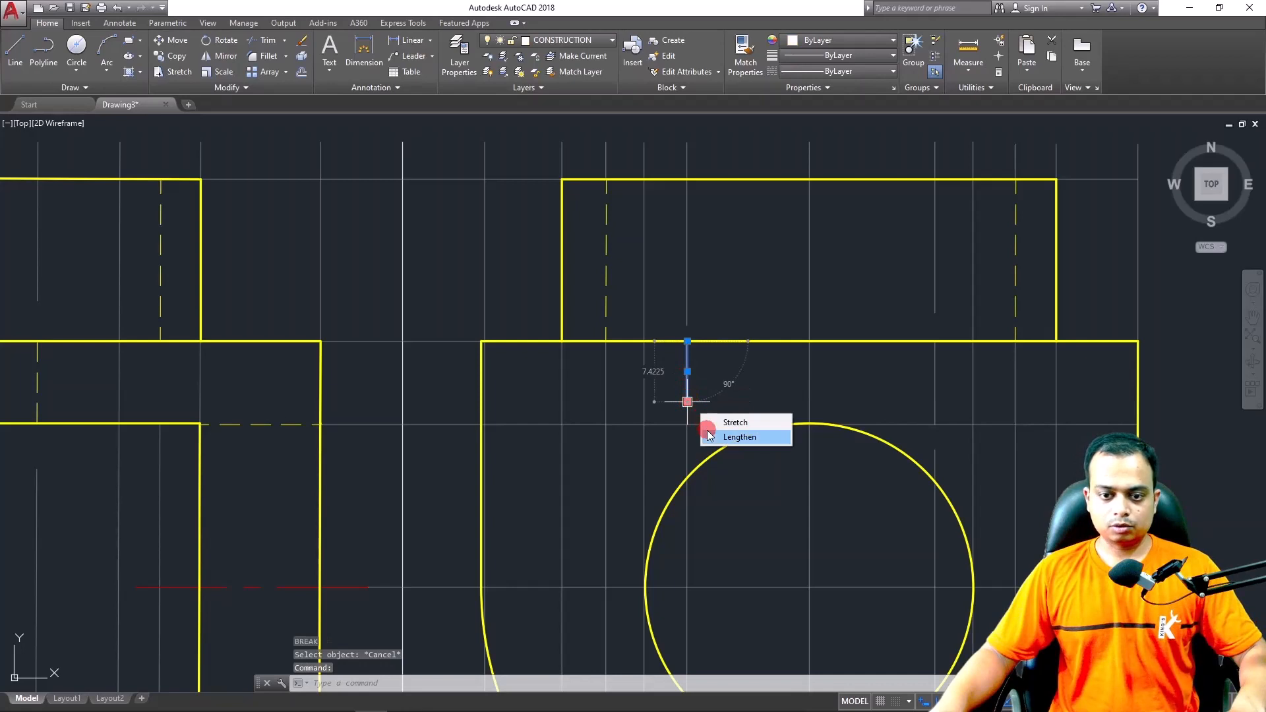
click(728, 436)
click(688, 424)
key(Escape)
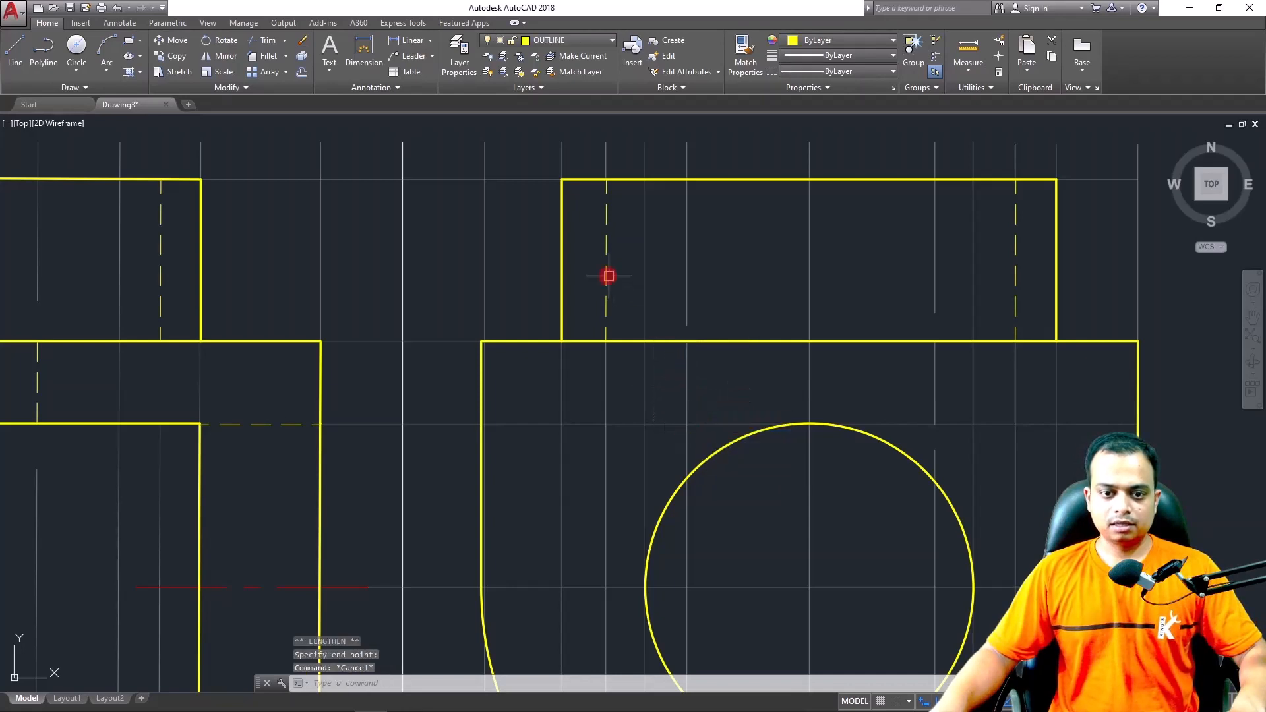
Match both Ø30 bore segments in the side view's plate to the boss's dashed hidden line
click(606, 274)
click(756, 66)
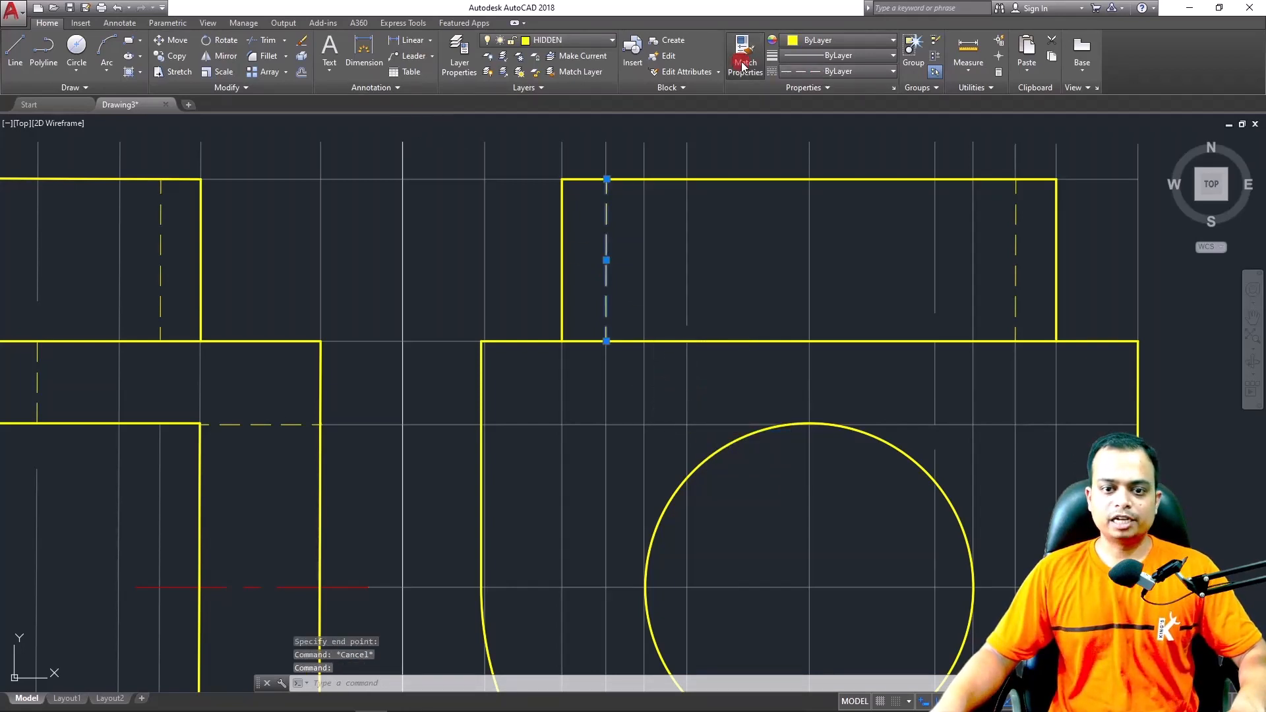
click(688, 376)
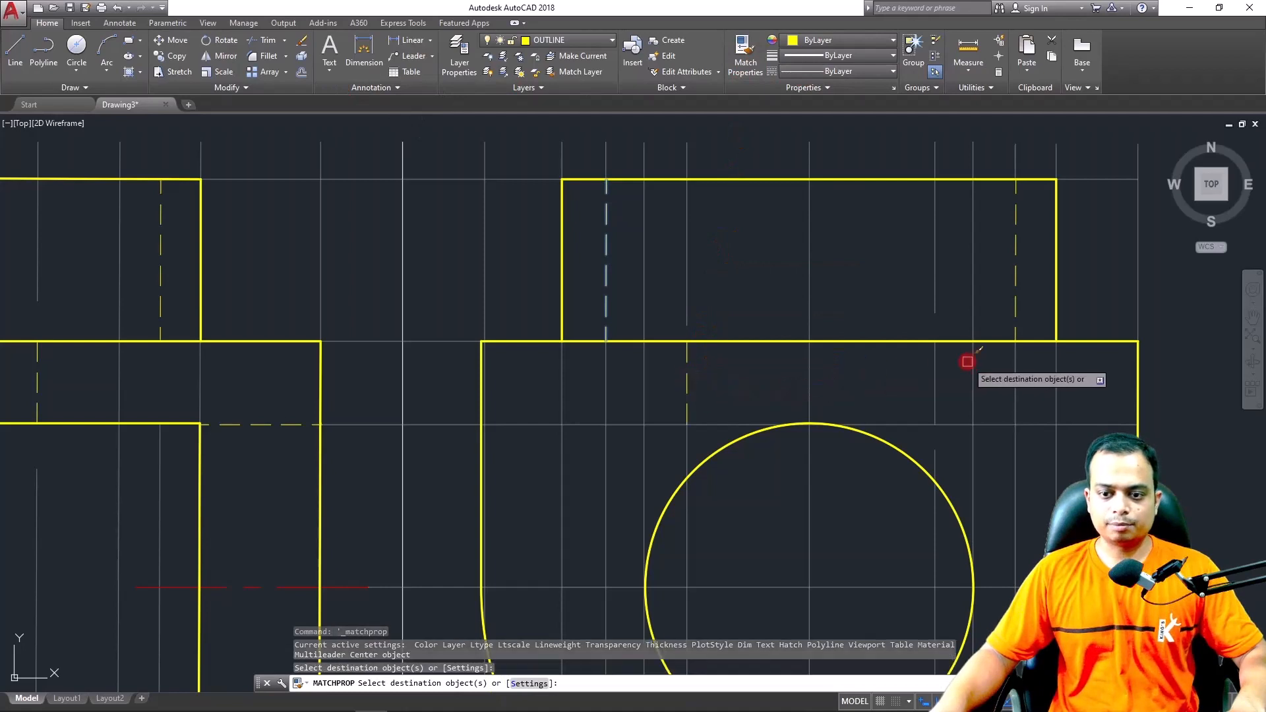
click(936, 372)
key(Escape)
scroll(985, 392, down, 4)
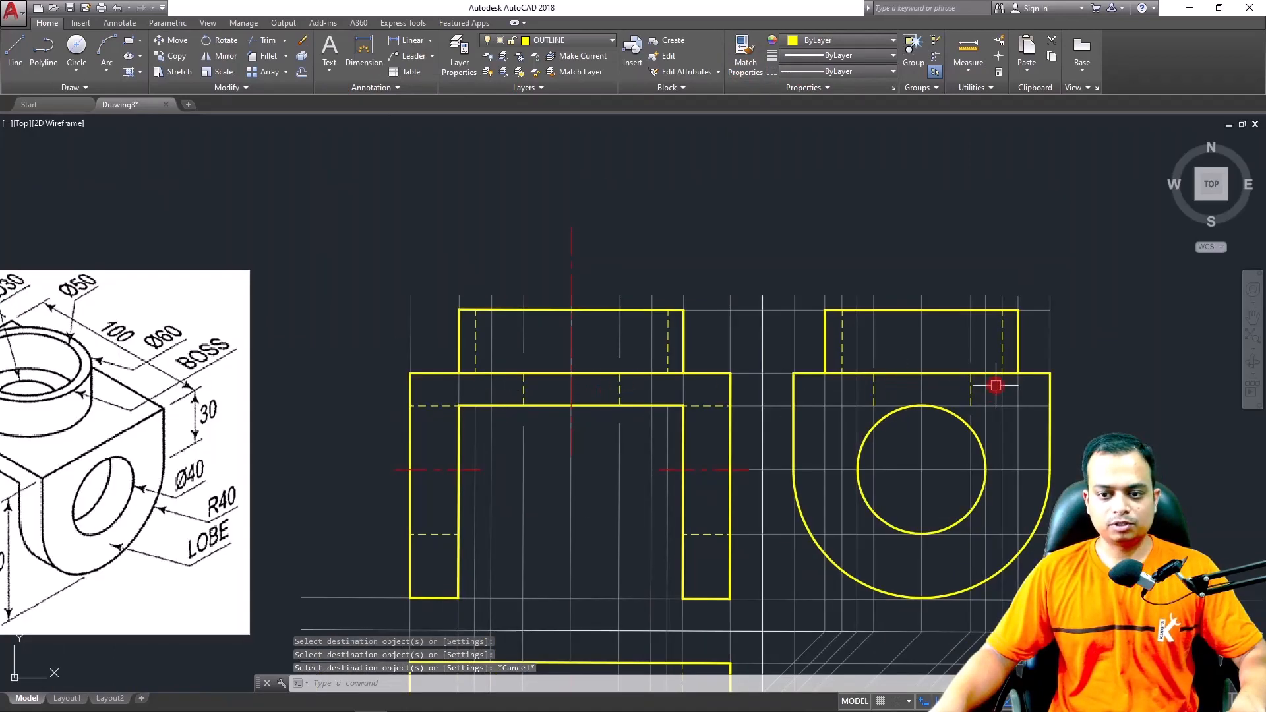
Check the plate's underside in the isometric reference and break its horizontal projection line at the side view's left edge
scroll(961, 383, down, 2)
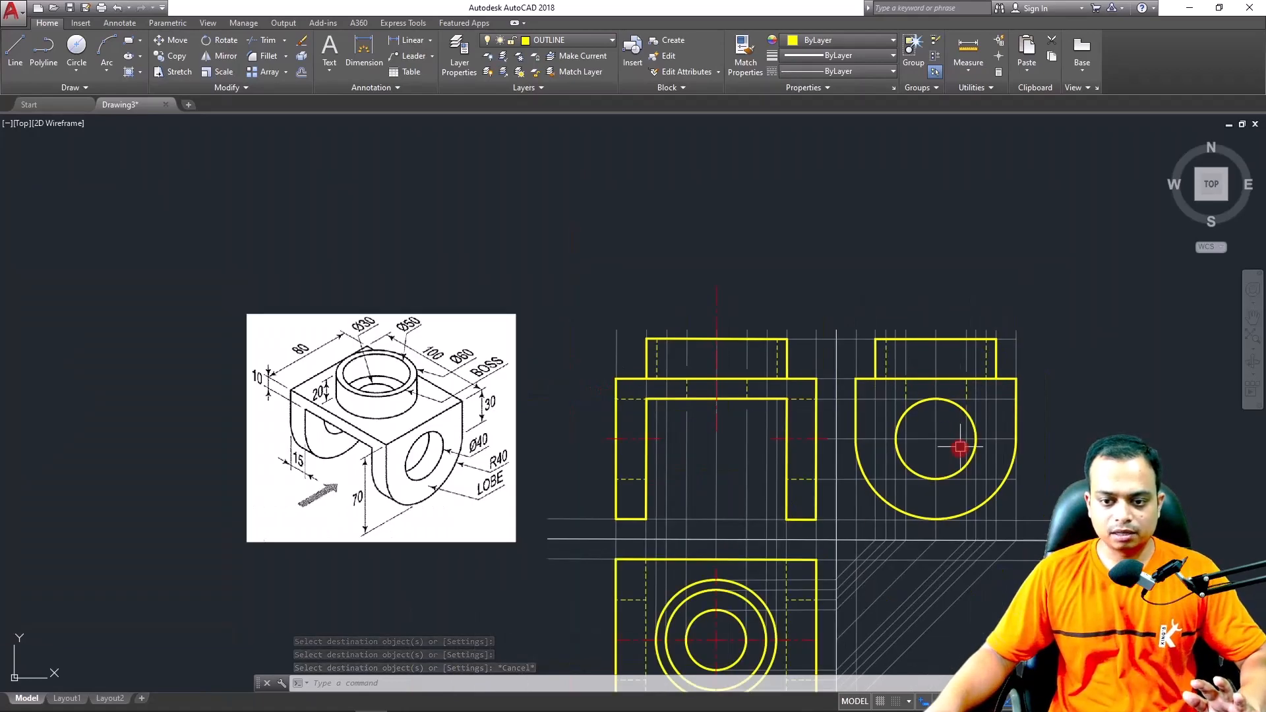
middle_drag(899, 572, 876, 529)
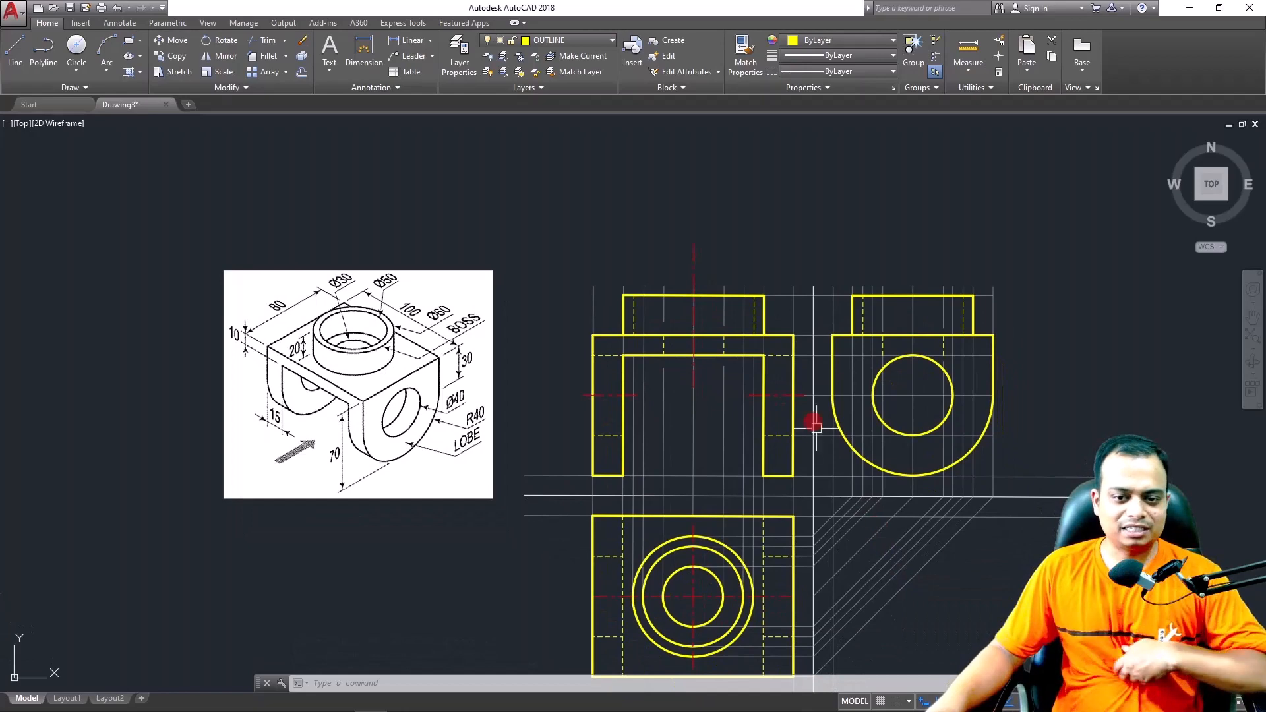
scroll(327, 407, up, 4)
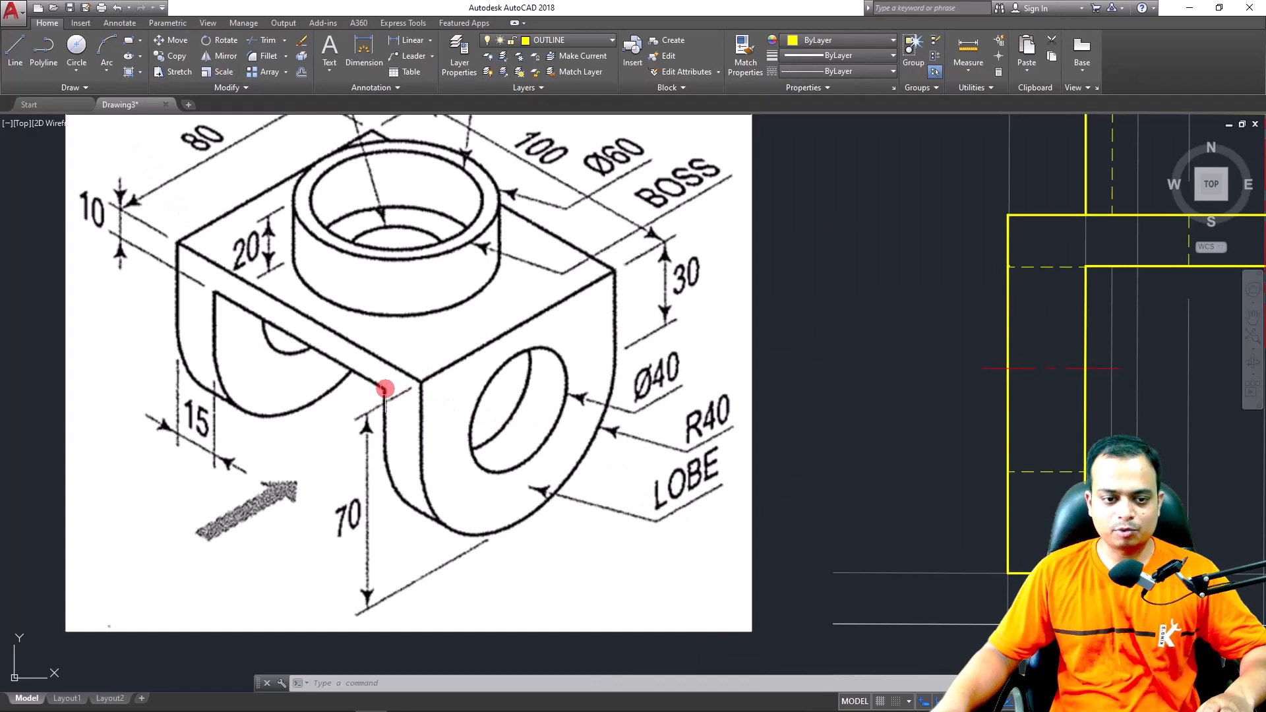
scroll(994, 359, down, 4)
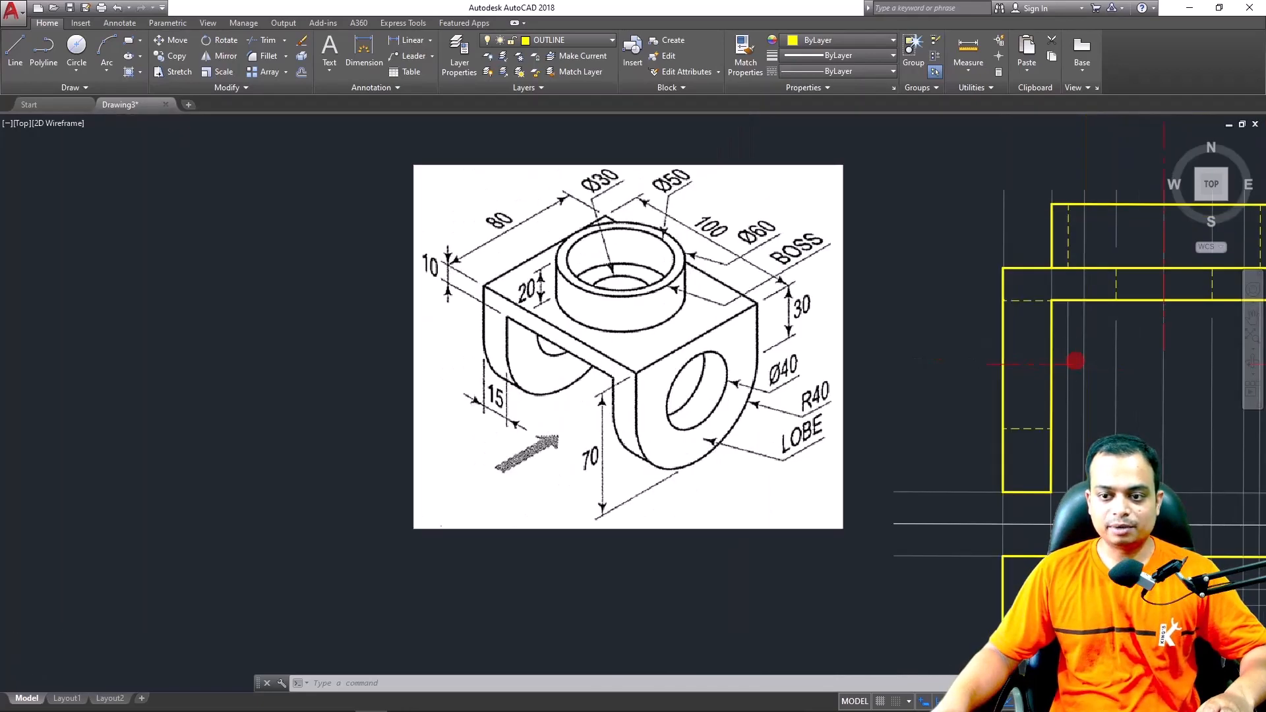
middle_drag(1021, 371, 750, 371)
scroll(761, 381, up, 4)
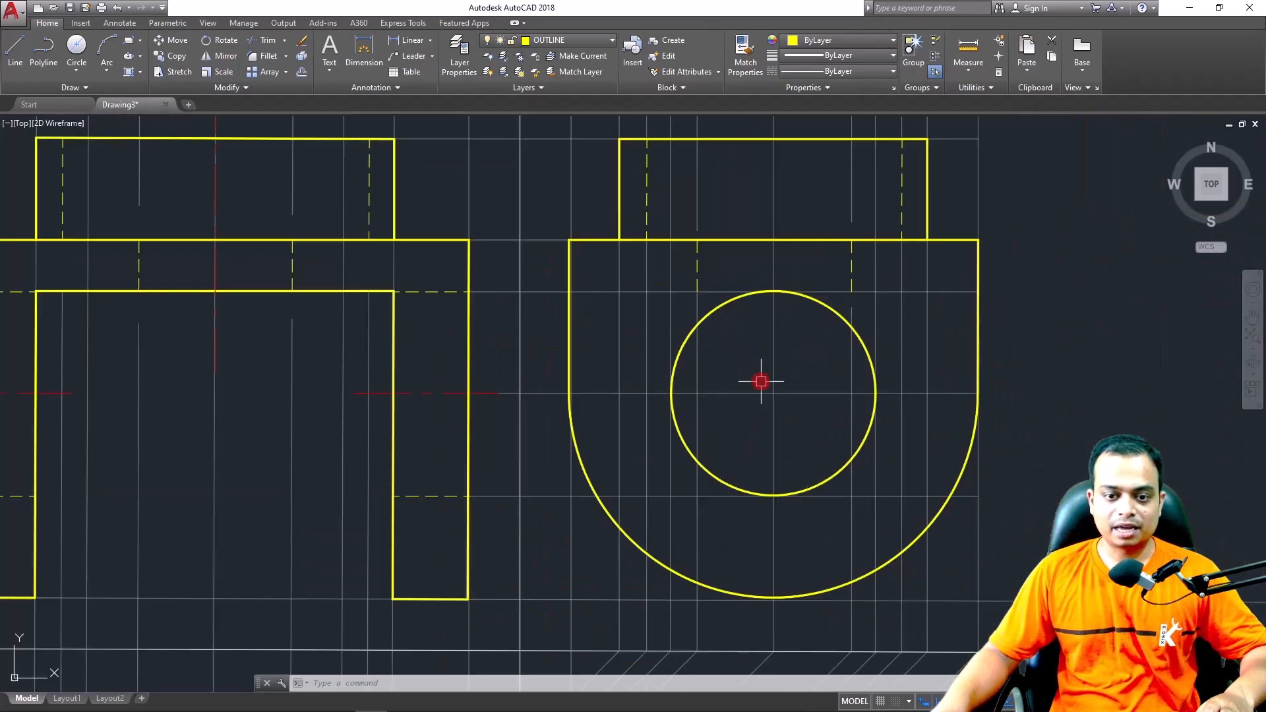
click(597, 290)
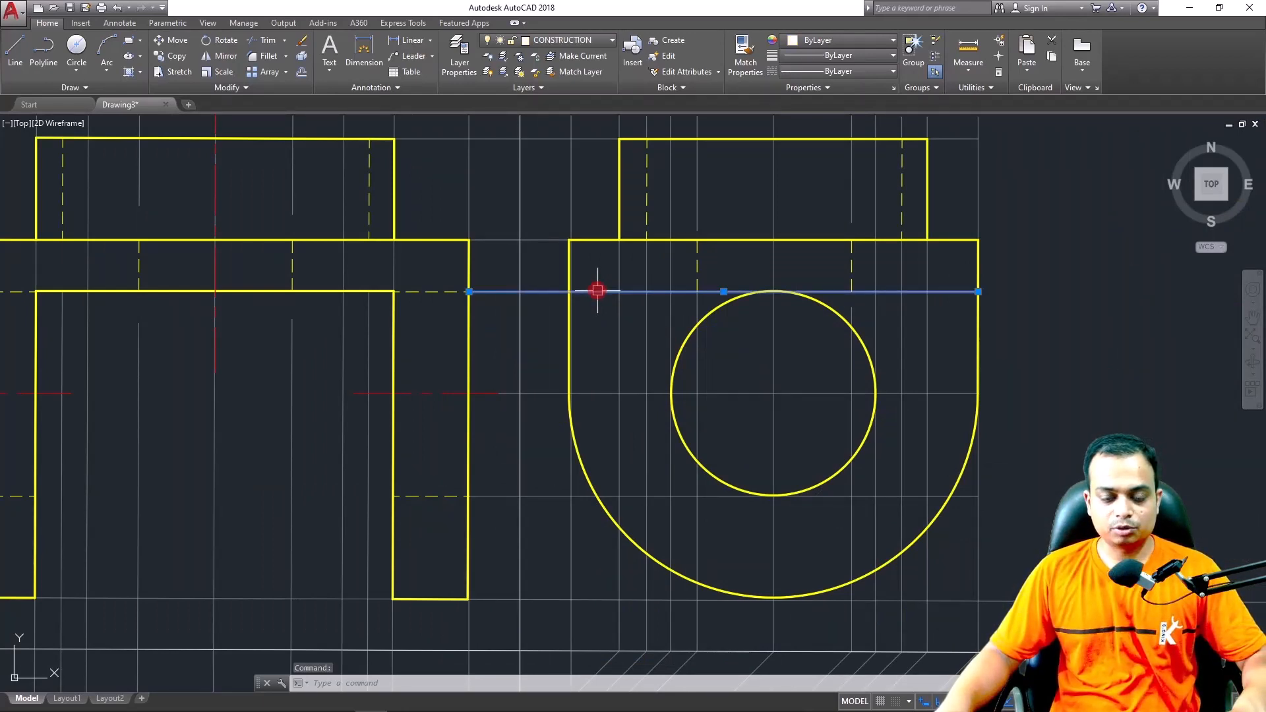
text(B)
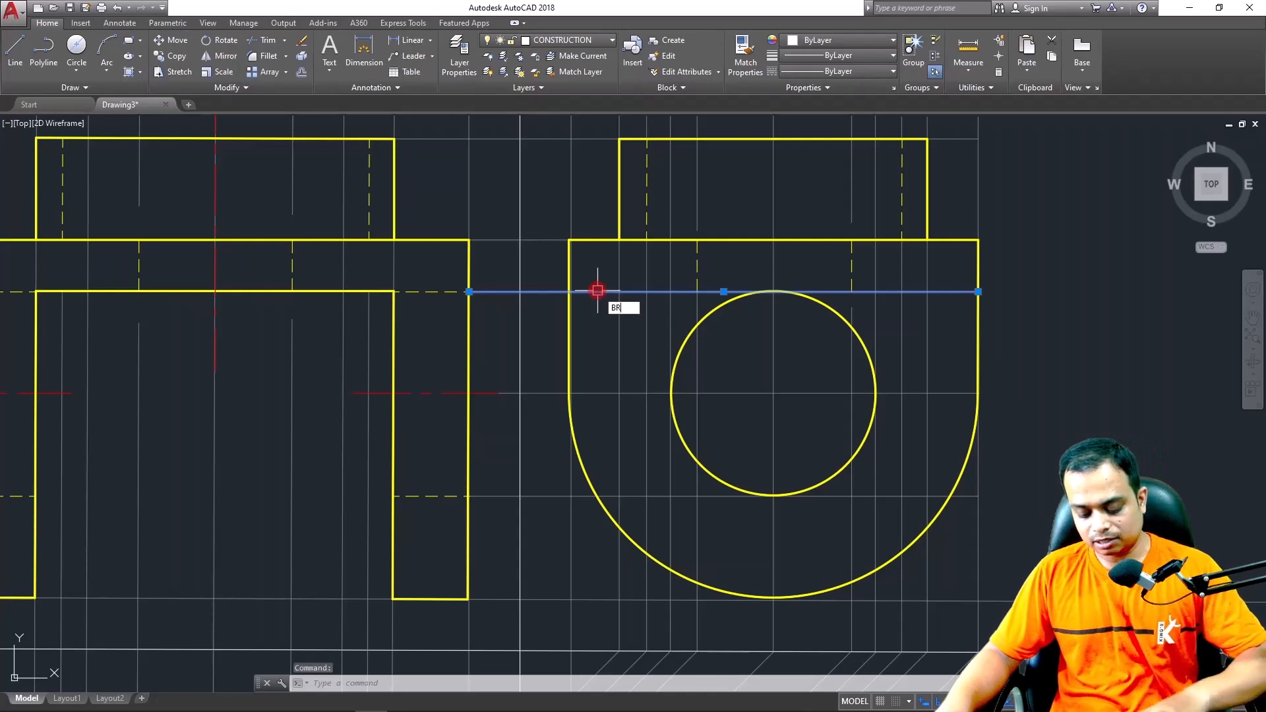
text(R)
key(Return)
click(589, 291)
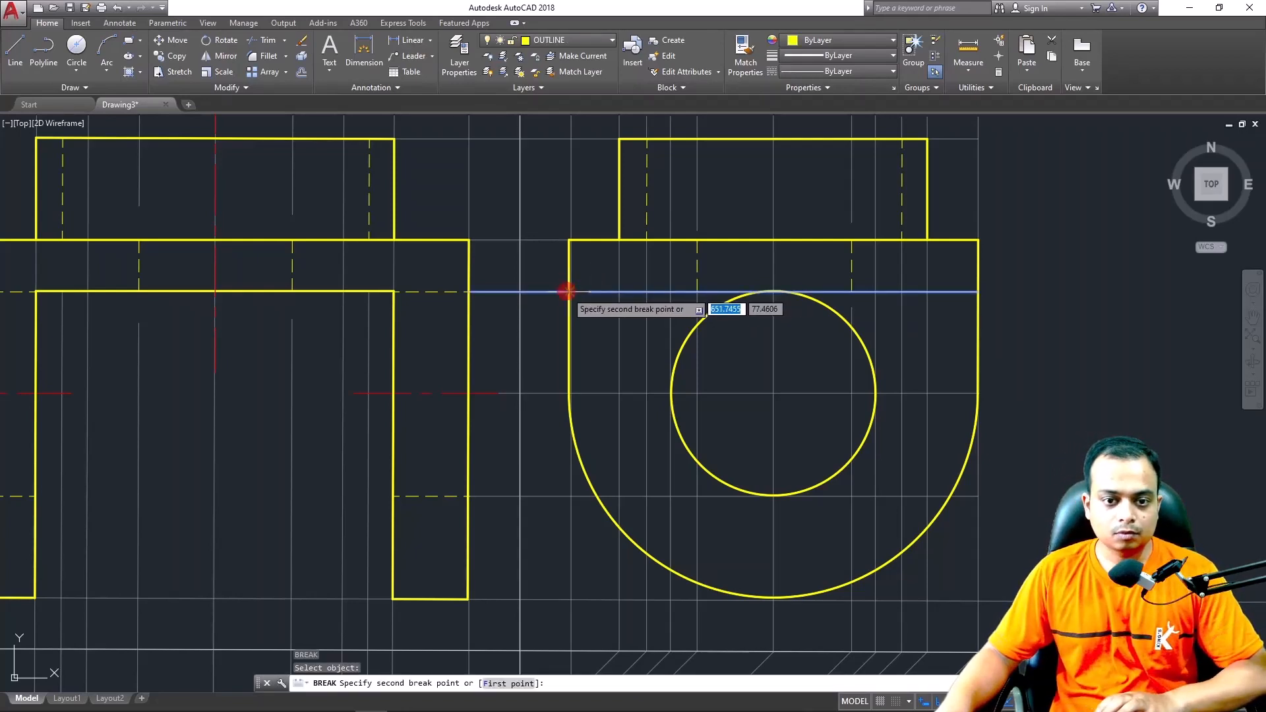
click(565, 291)
key(Escape)
Stretch the side view's underside line to the lobe's left edge and match it to the boss's hidden line
click(592, 291)
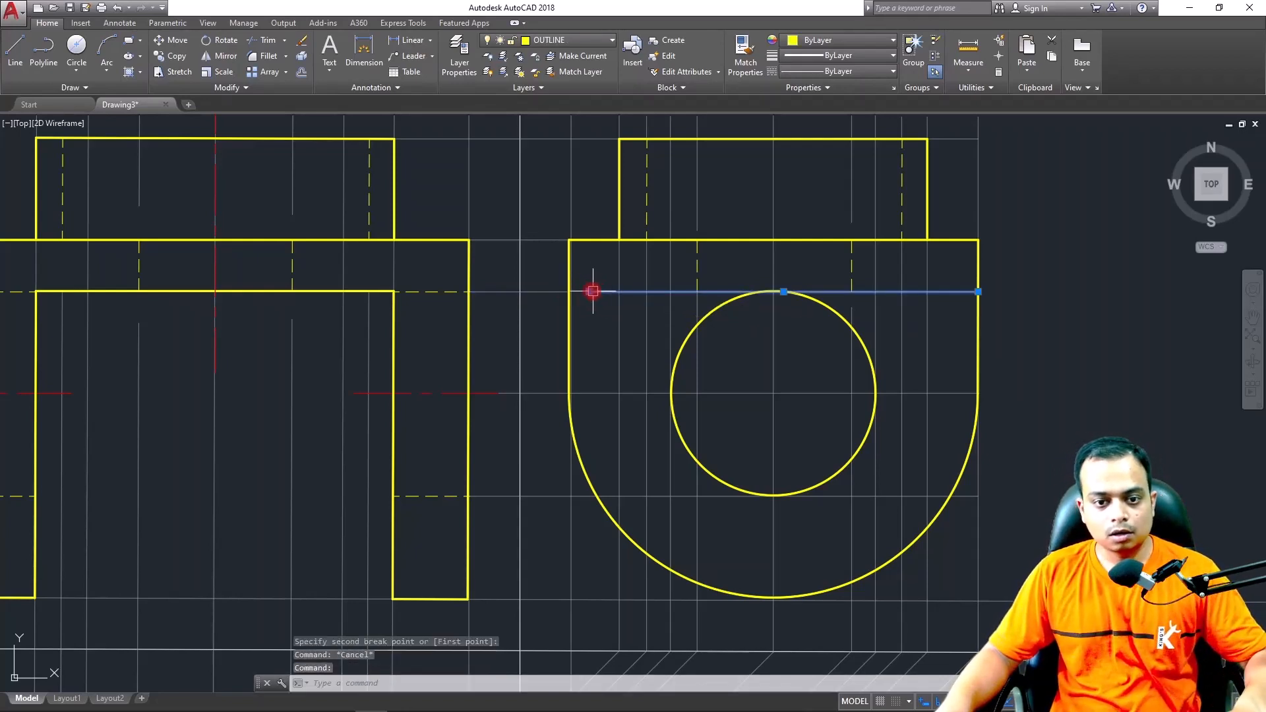
click(591, 291)
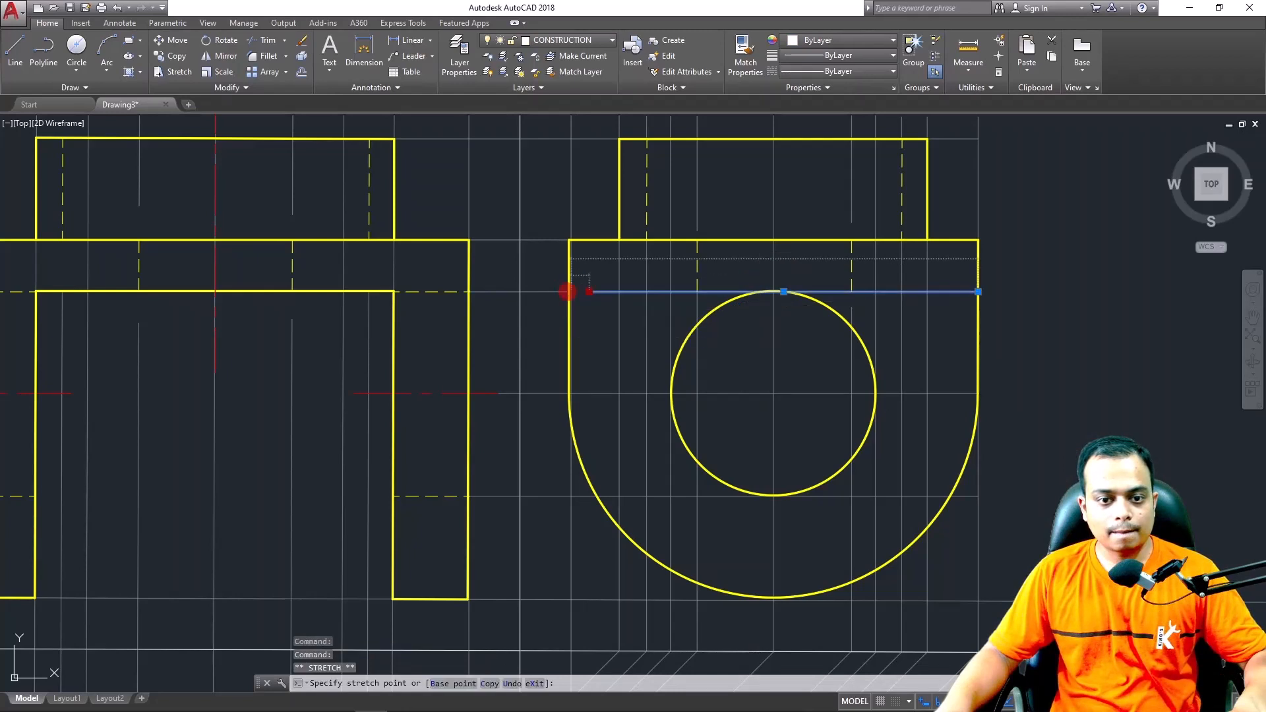
key(Escape)
click(646, 206)
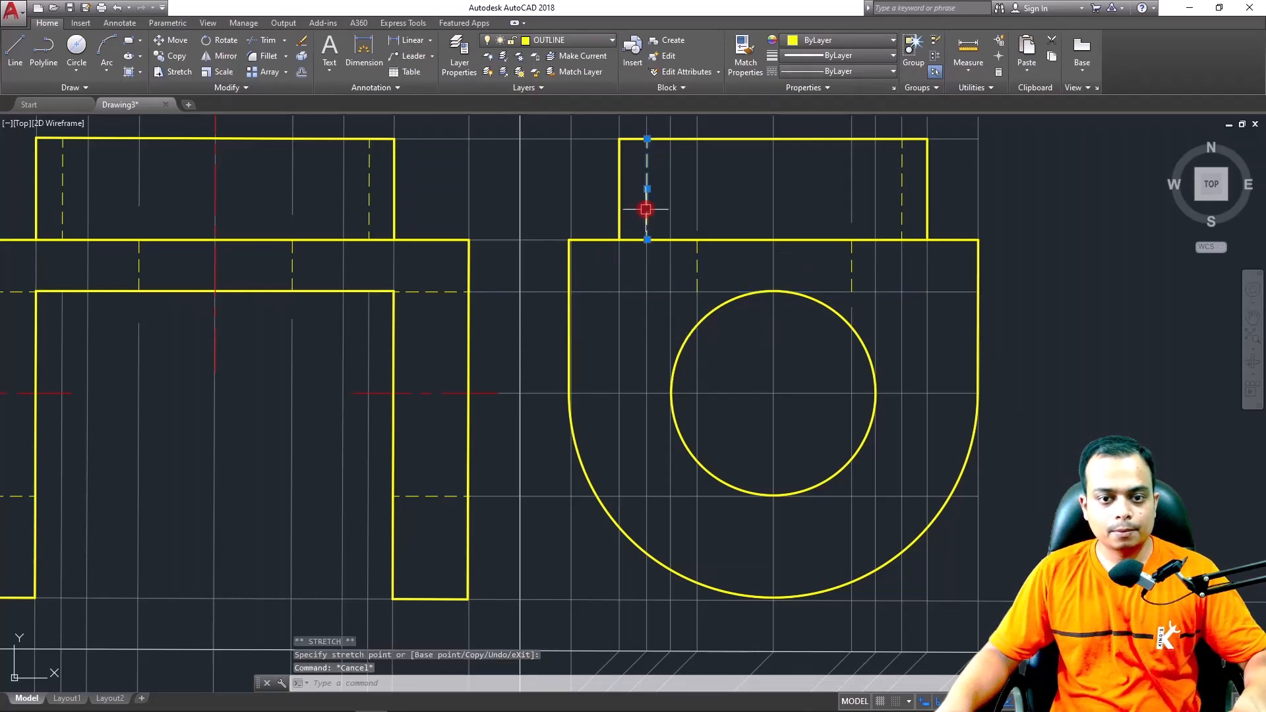
click(745, 56)
click(593, 293)
key(Escape)
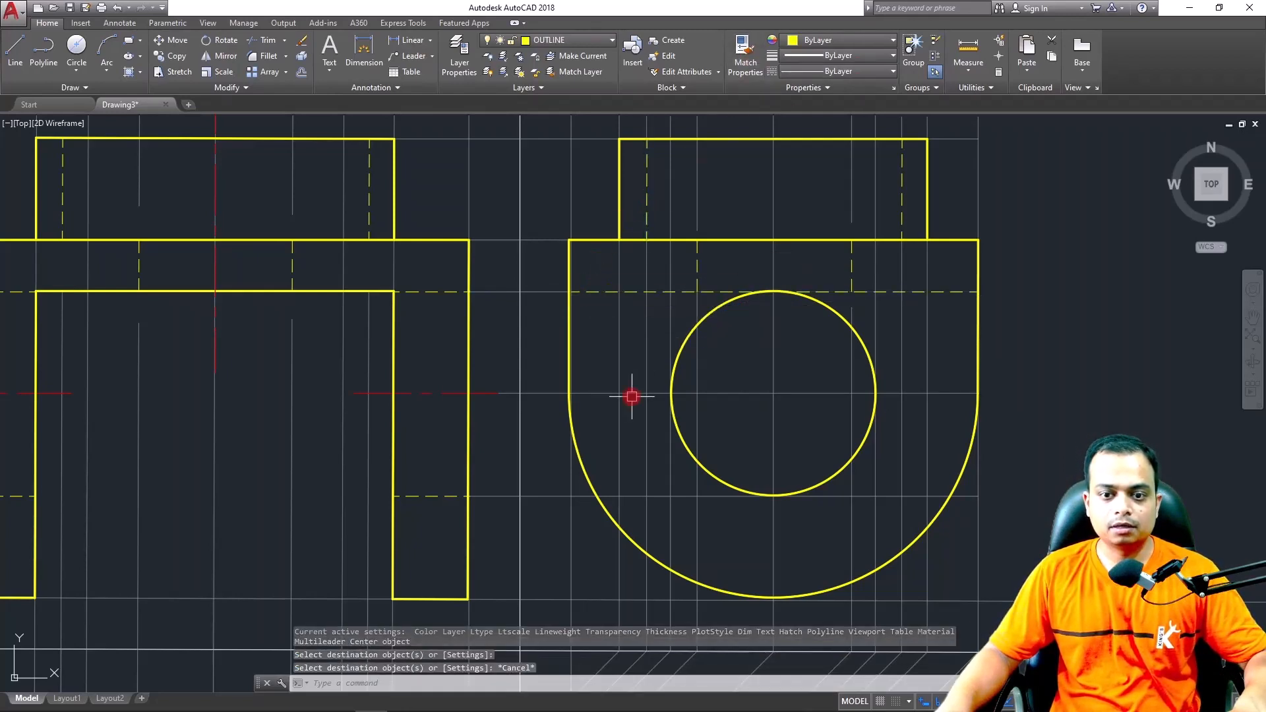
Copy the top view's crossed centre lines from the circles' centre to the centre of the side view's Ø40 hole
scroll(631, 396, down, 2)
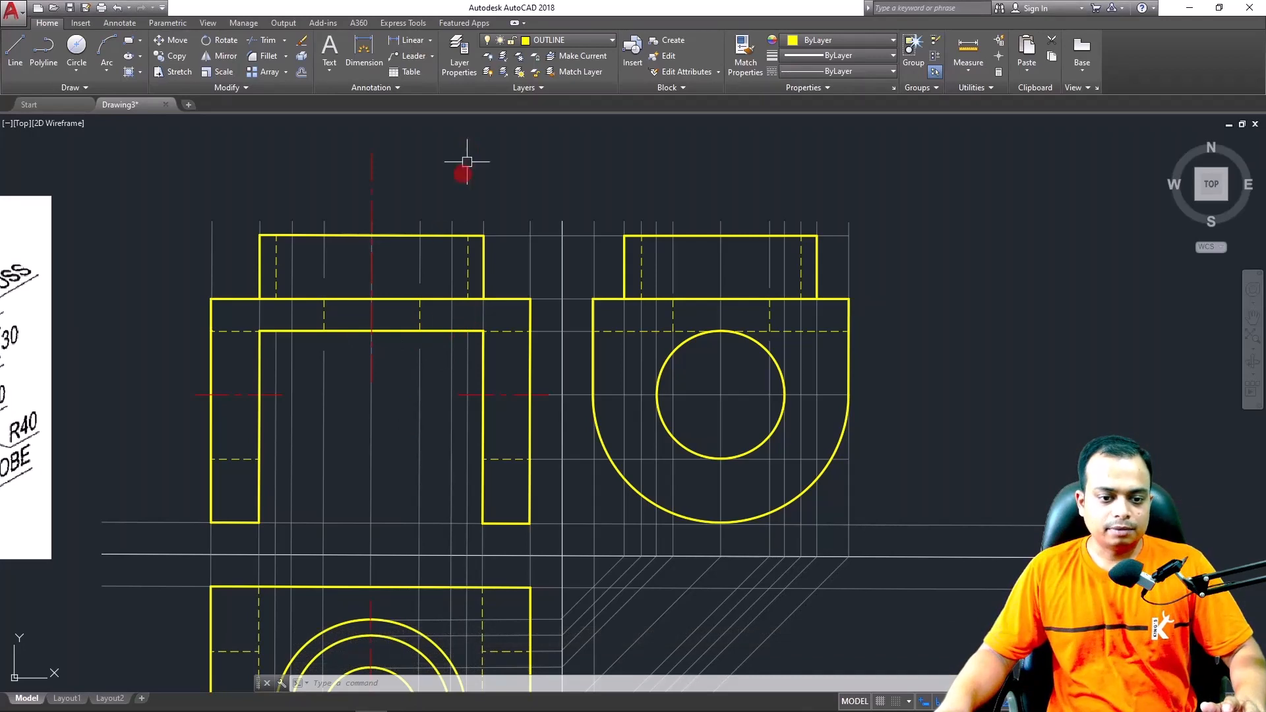
middle_drag(416, 354, 460, 288)
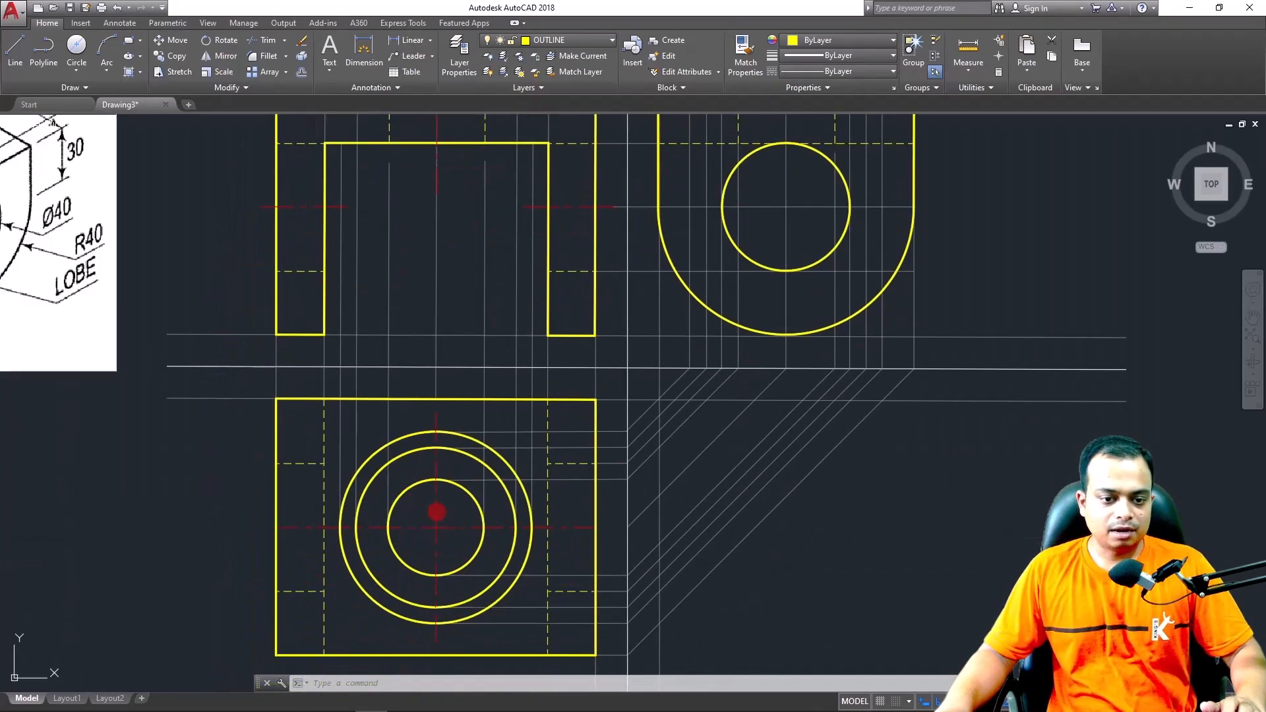
click(436, 511)
click(448, 528)
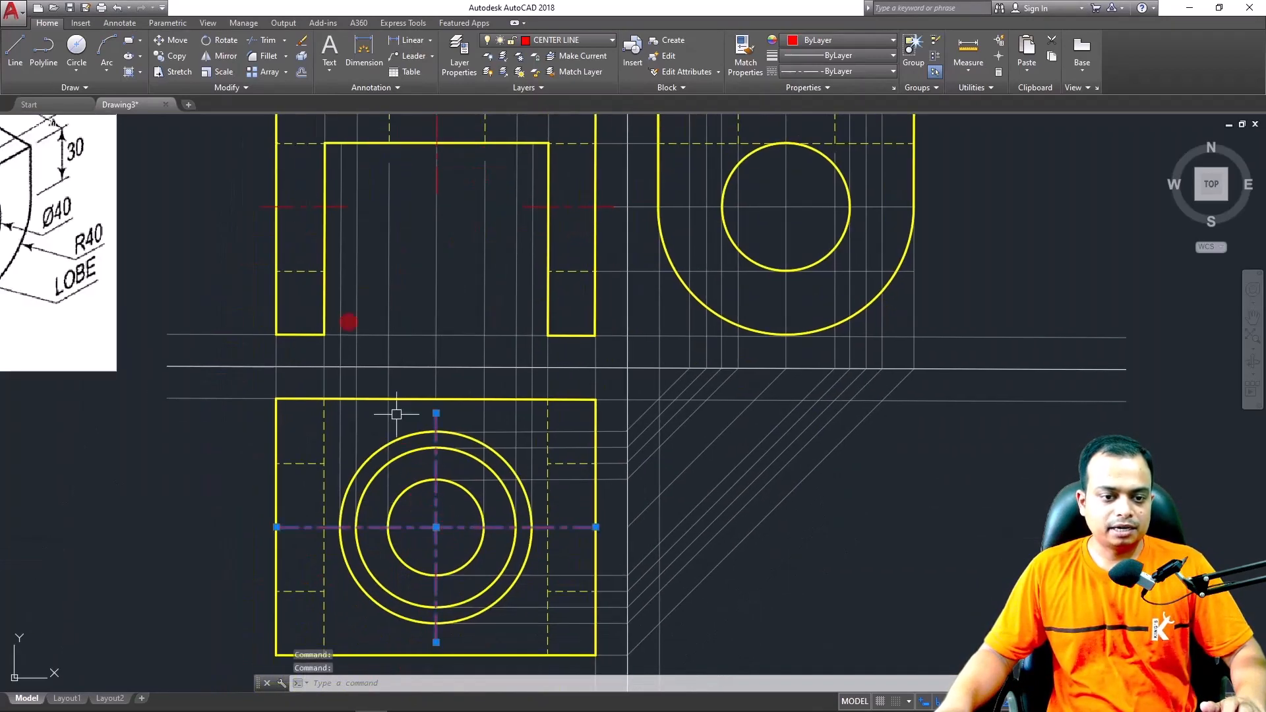
click(169, 58)
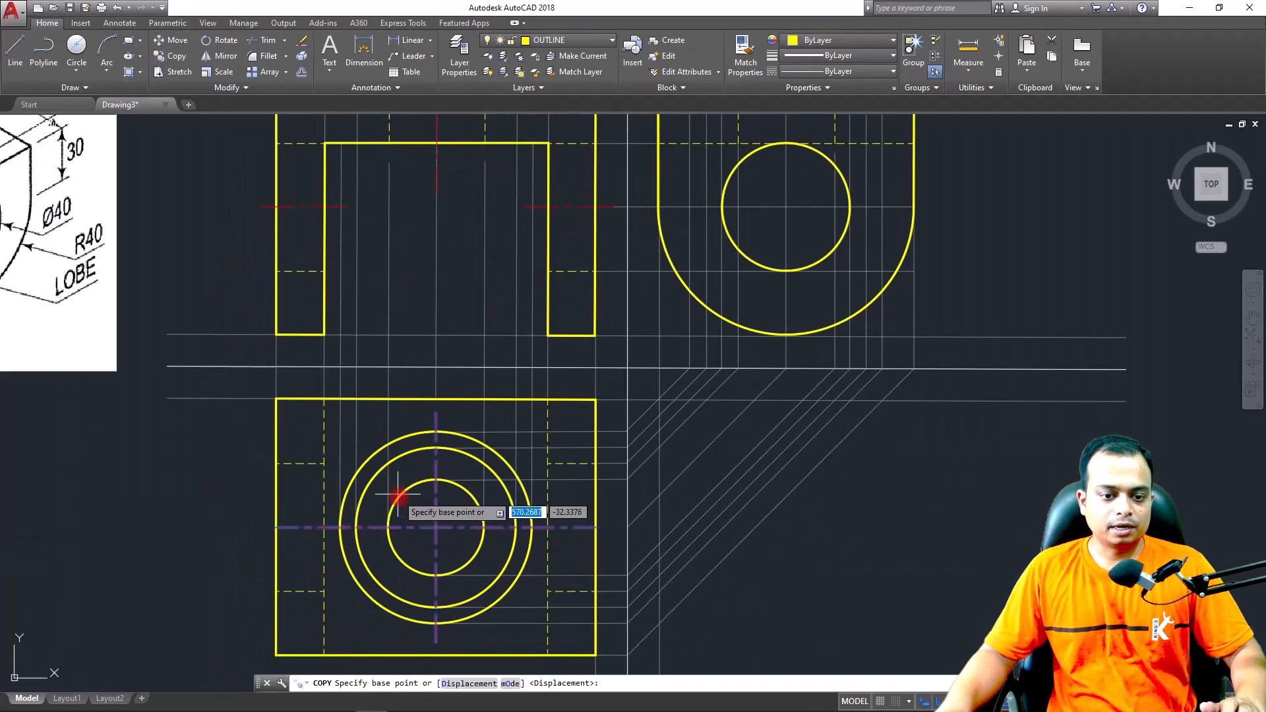
click(435, 527)
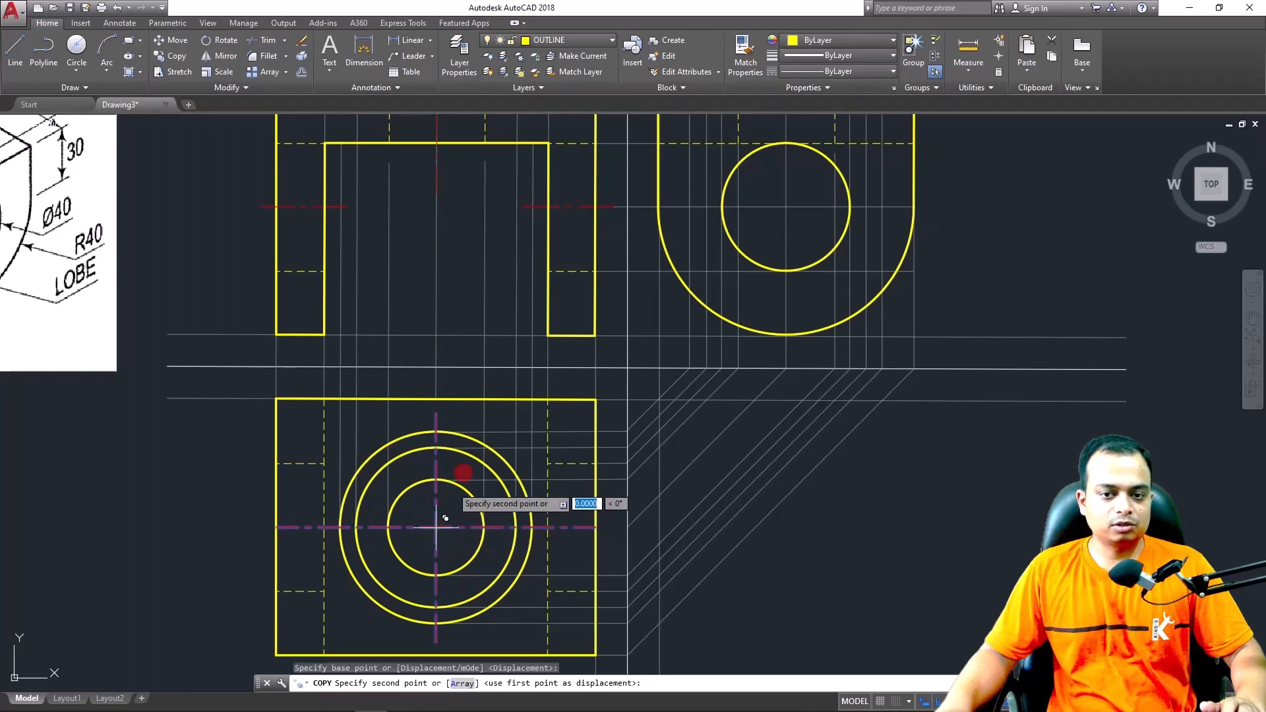
click(786, 207)
key(Escape)
scroll(1000, 263, down, 2)
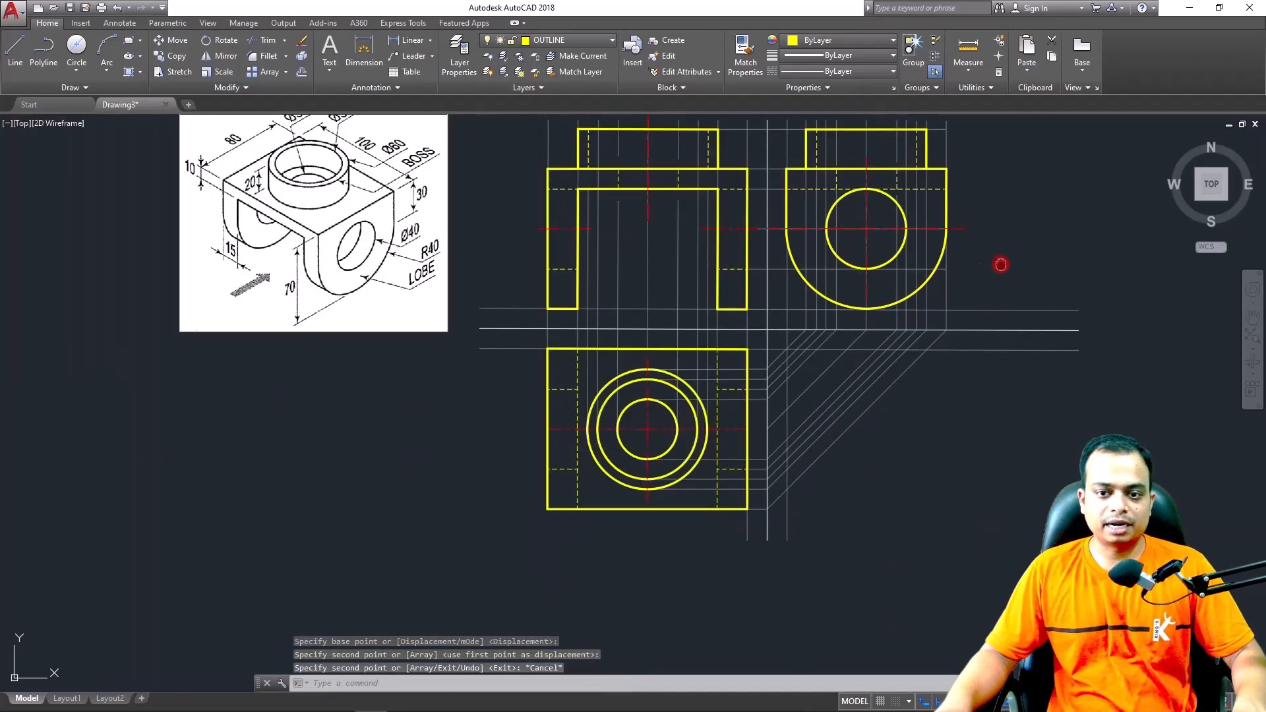
Lengthen the side view's vertical centre line upward until it extends past the top of the boss
middle_drag(1000, 264, 876, 317)
scroll(875, 316, up, 2)
scroll(875, 316, down, 2)
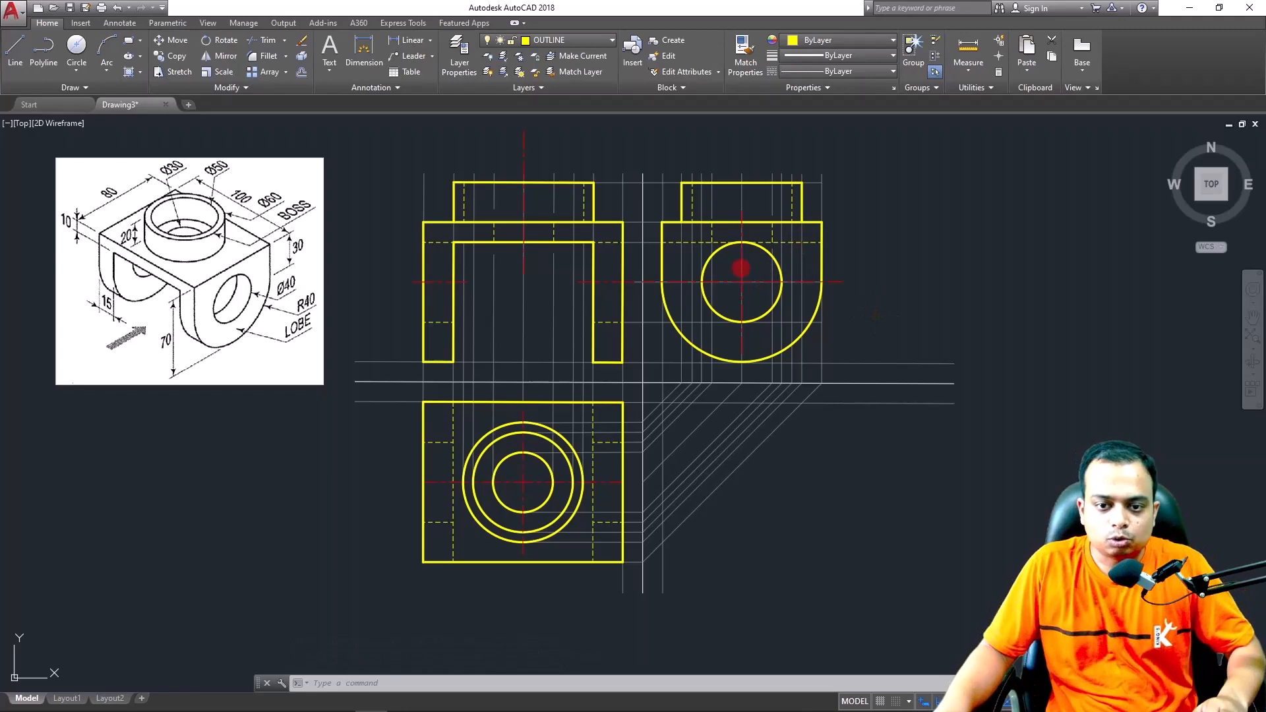
click(742, 267)
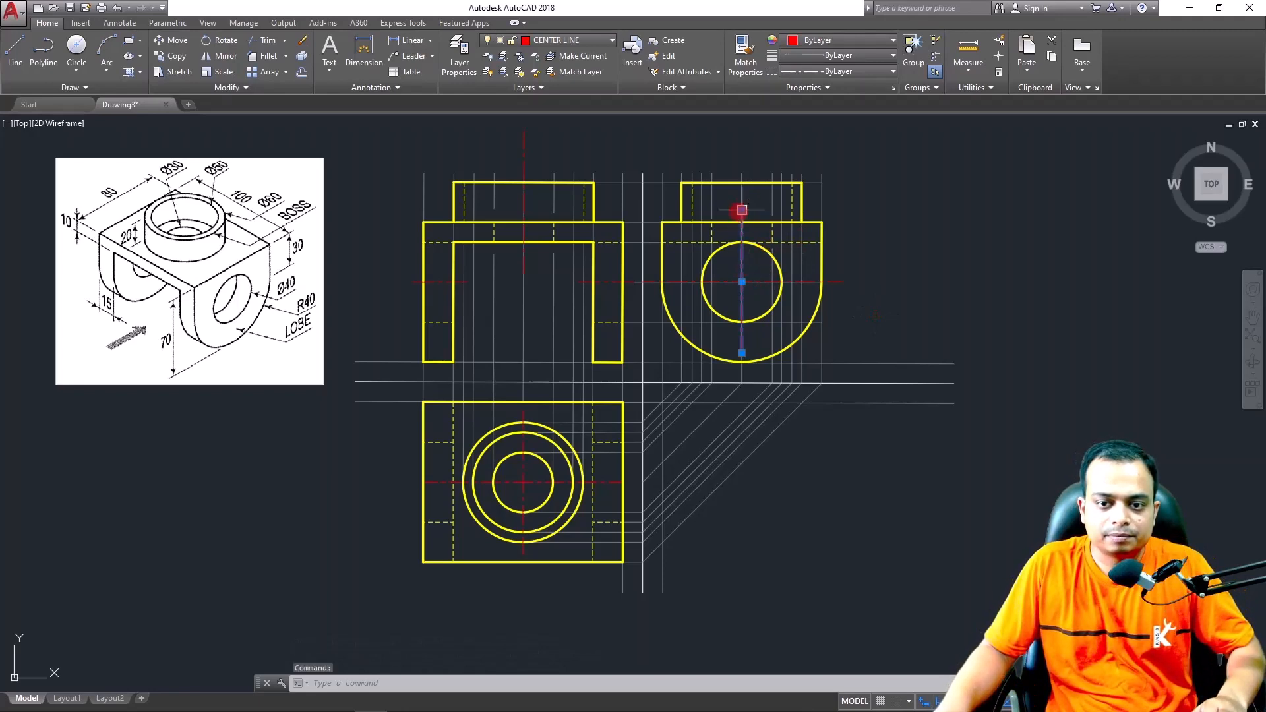
mouse_move(741, 210)
click(778, 245)
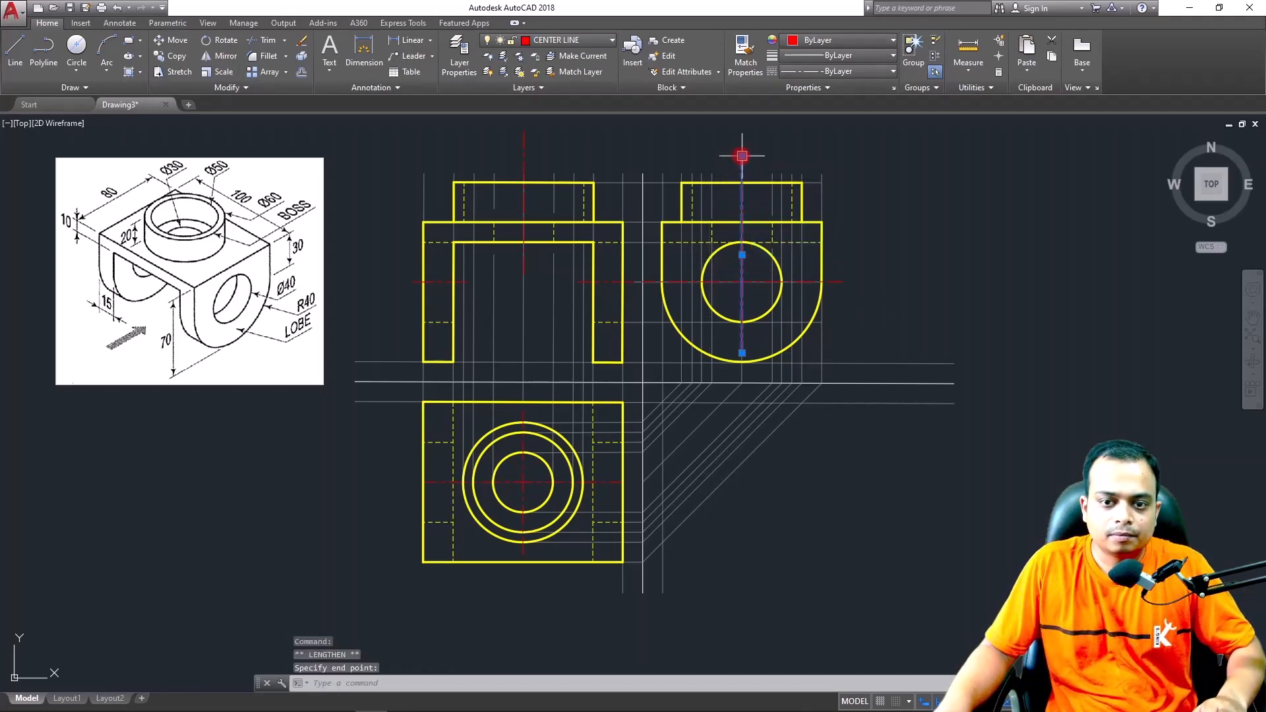
click(741, 155)
Cut all three views with their construction lines and paste them farther away from the isometric reference picture
scroll(1104, 174, down, 2)
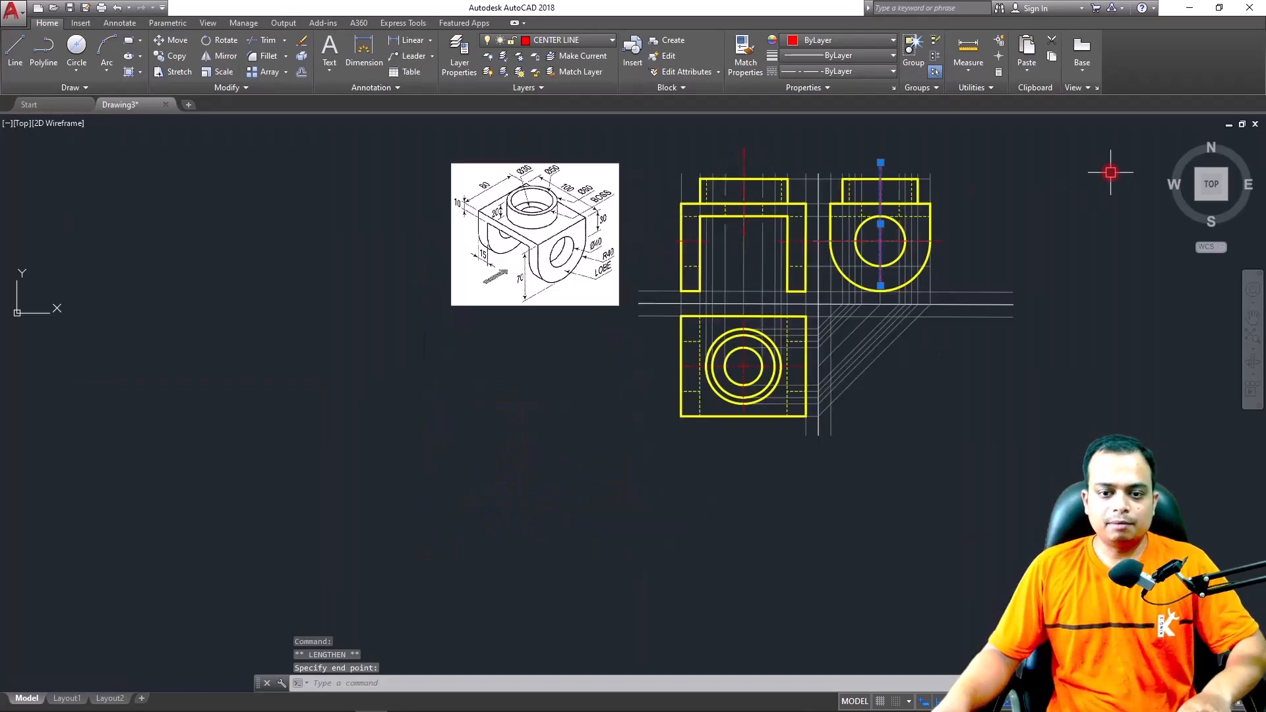
click(1093, 146)
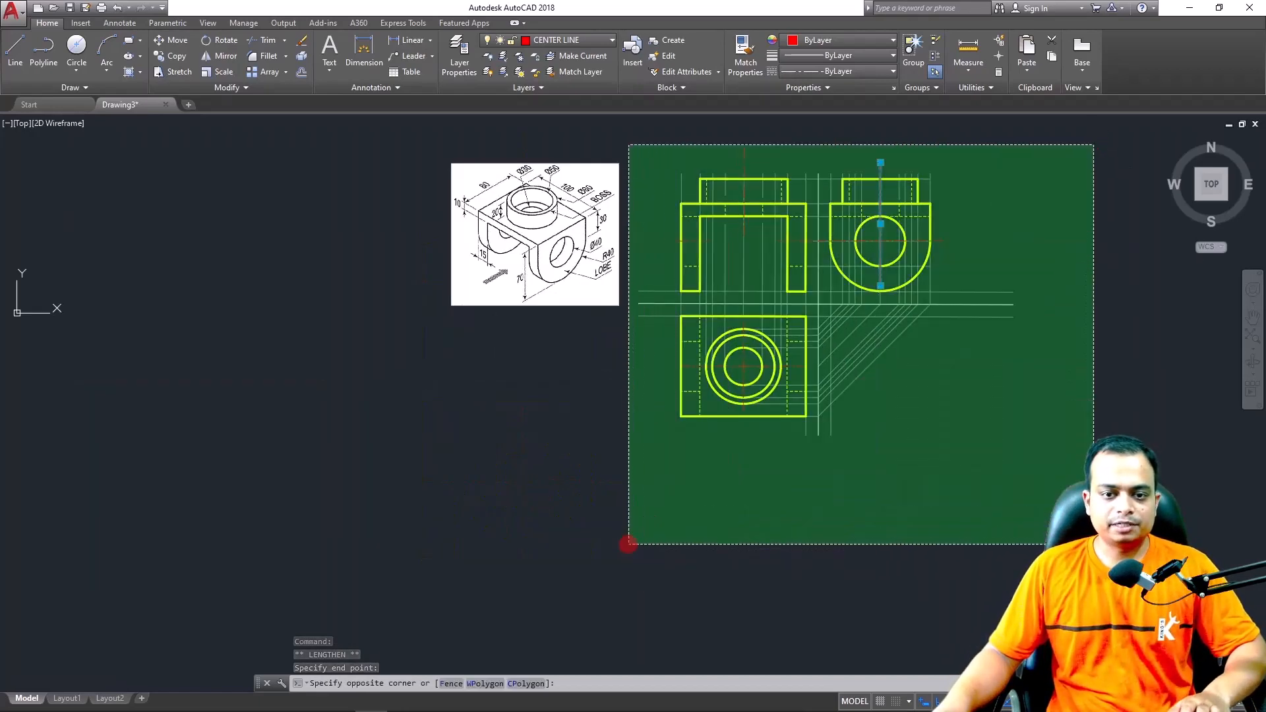
click(628, 545)
key(ctrl+x)
key(ctrl+v)
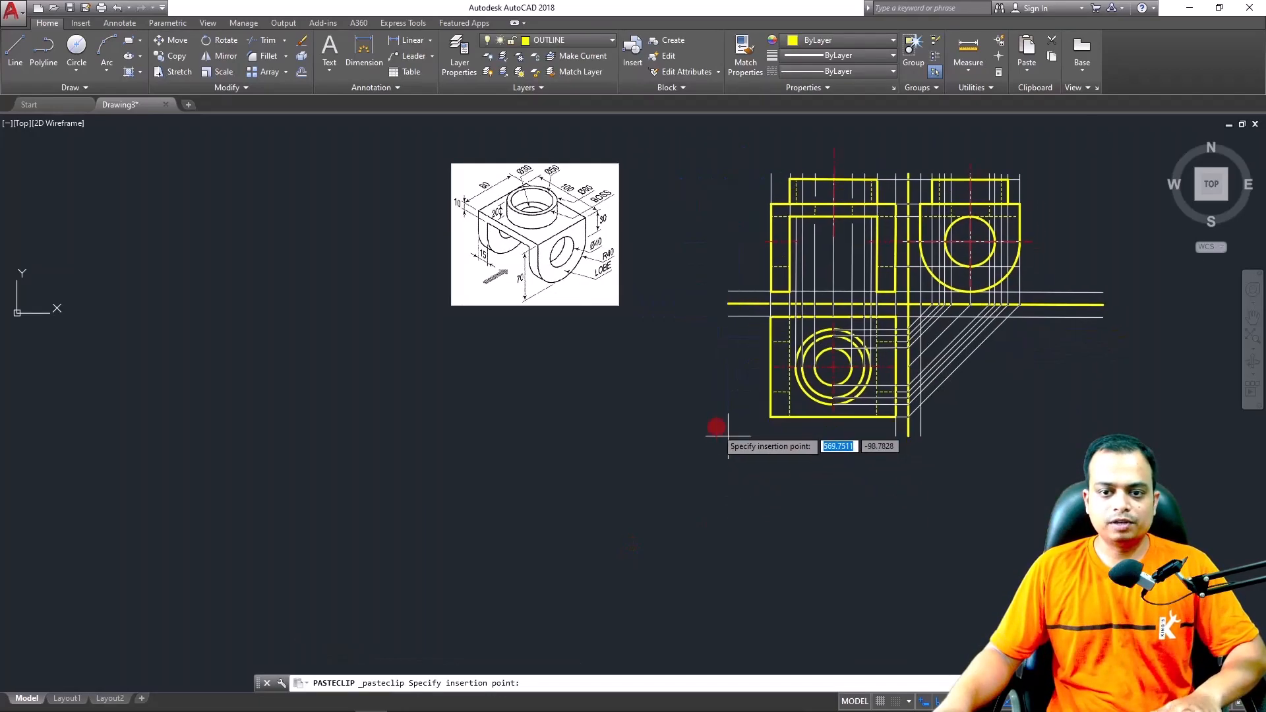
click(700, 435)
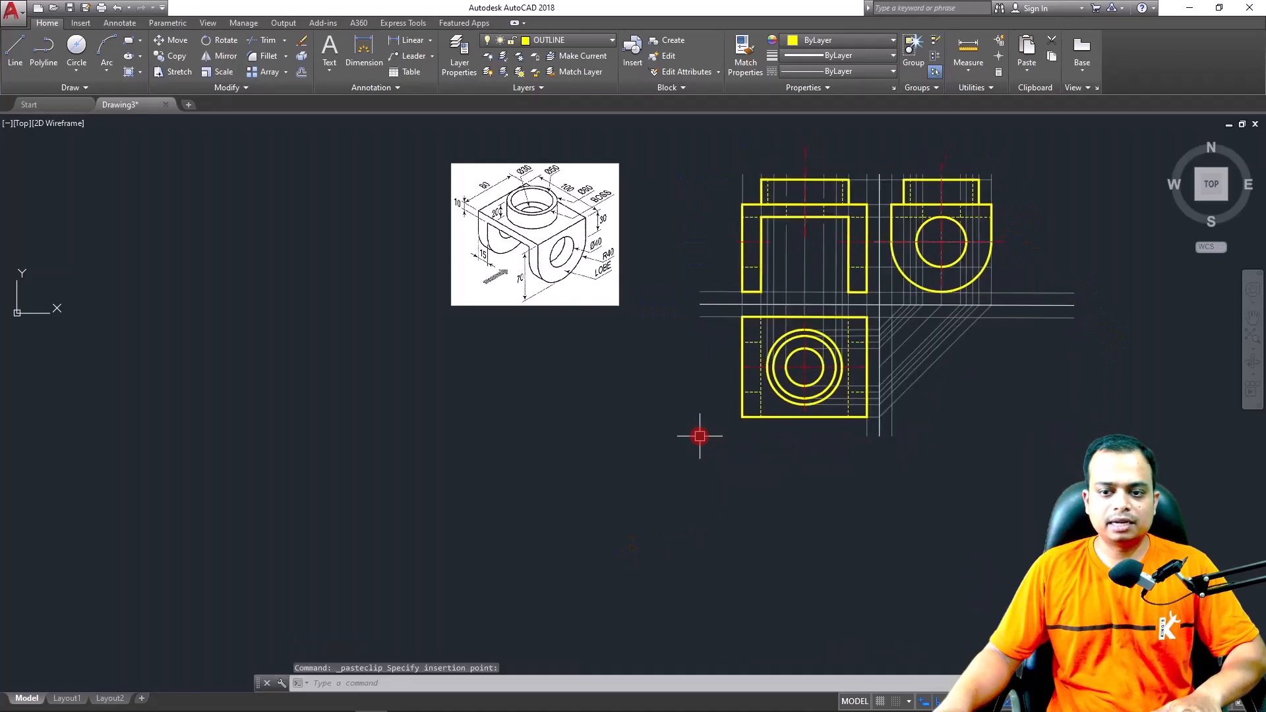
scroll(932, 333, up, 2)
mouse_move(932, 333)
middle_down()
mouse_move(910, 404)
mouse_move(805, 494)
mouse_move(796, 463)
middle_up()
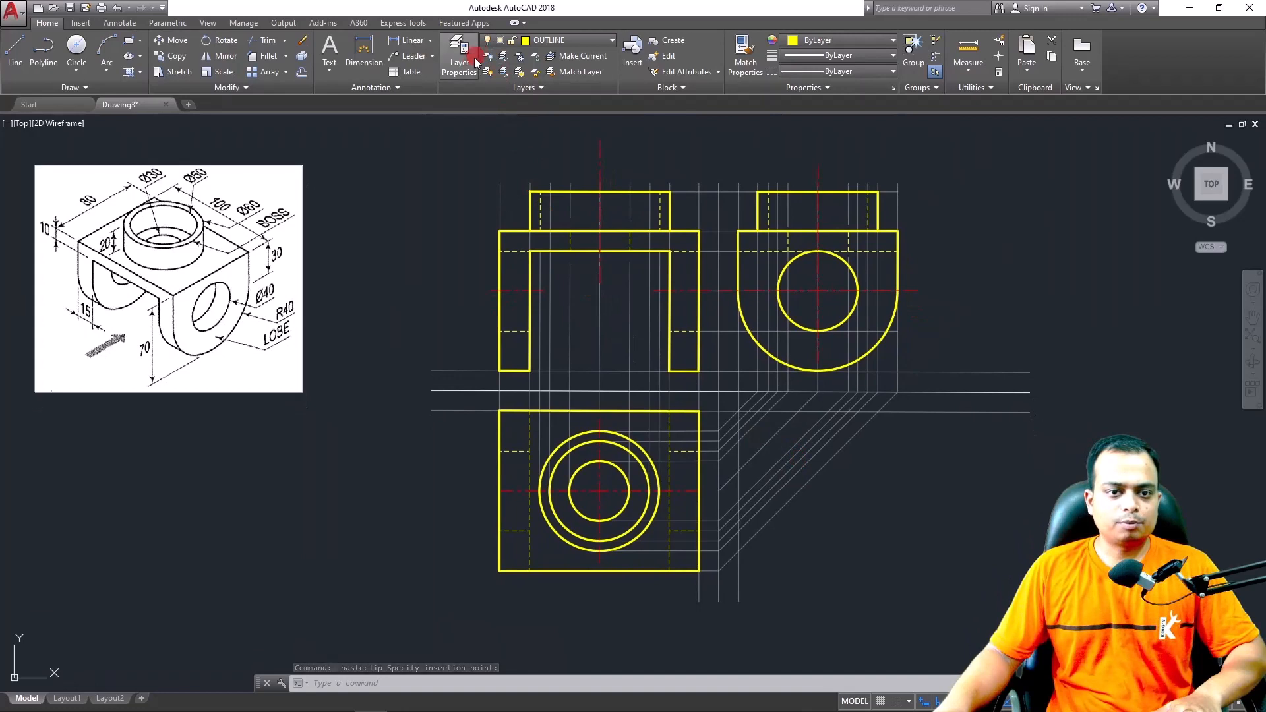
Create a layer named DIMENSION and set its colour to cyan
click(459, 54)
click(170, 470)
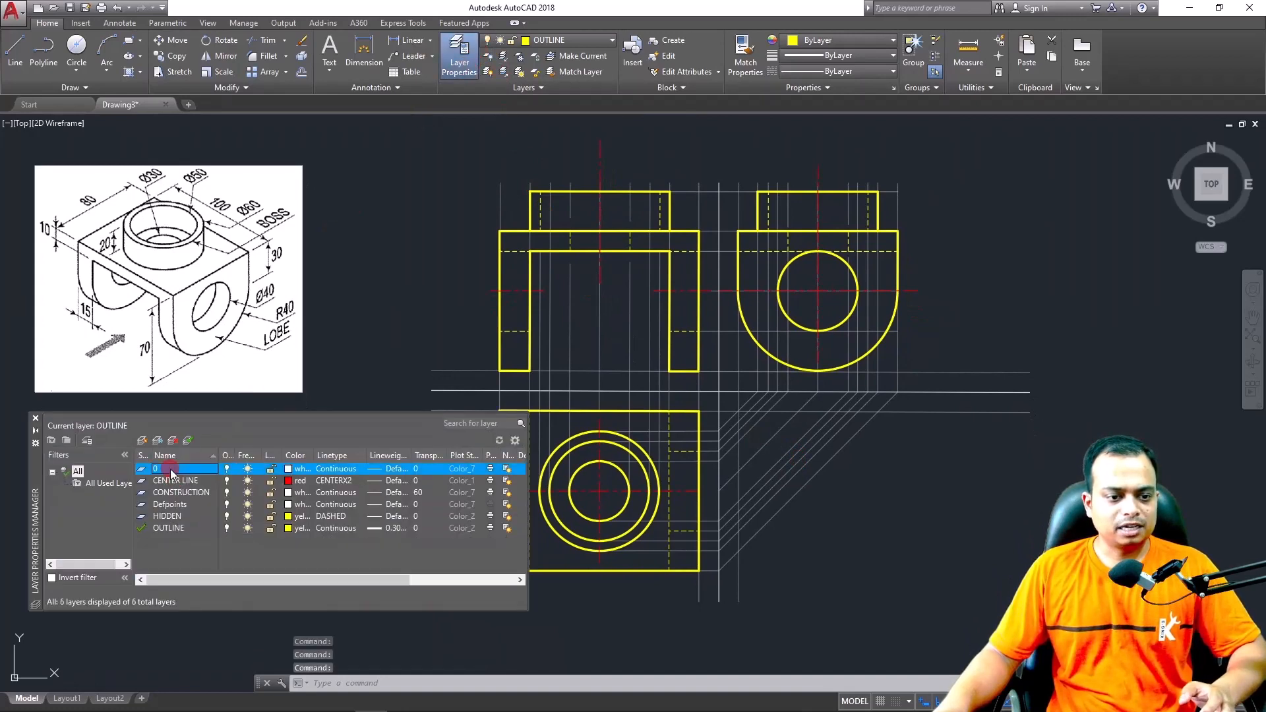
click(142, 441)
text(d)
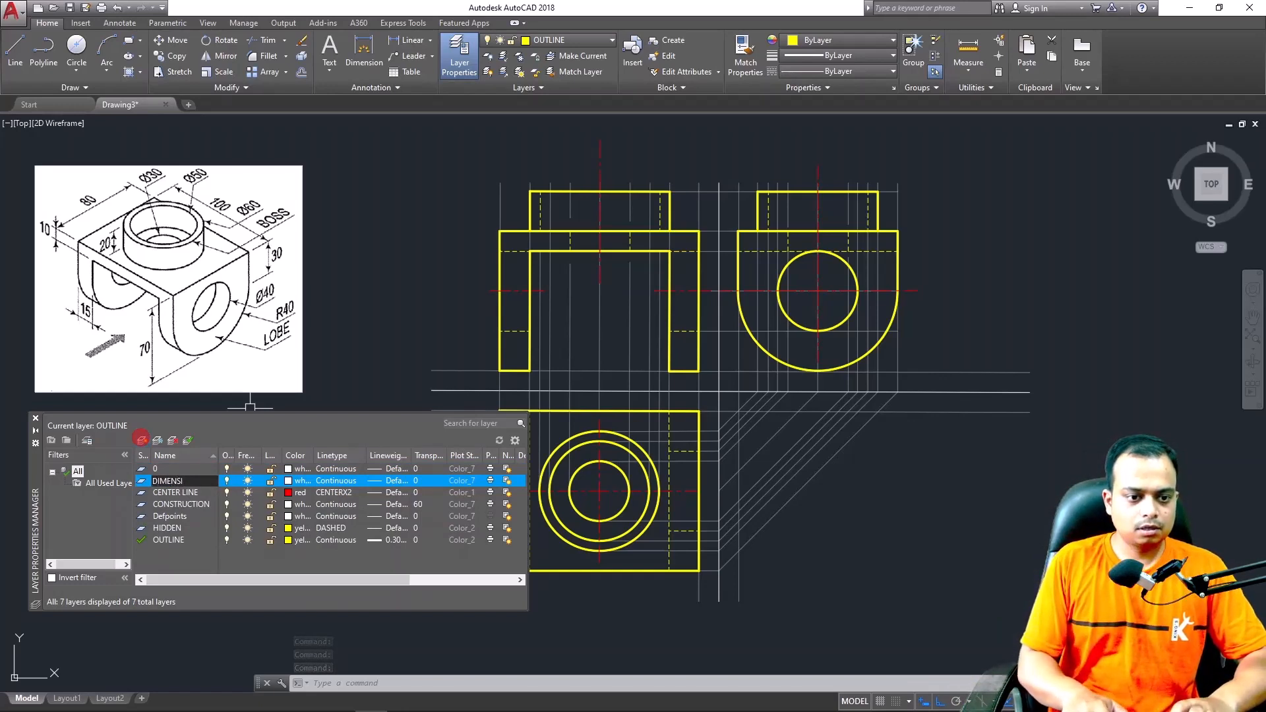
click(293, 481)
click(293, 483)
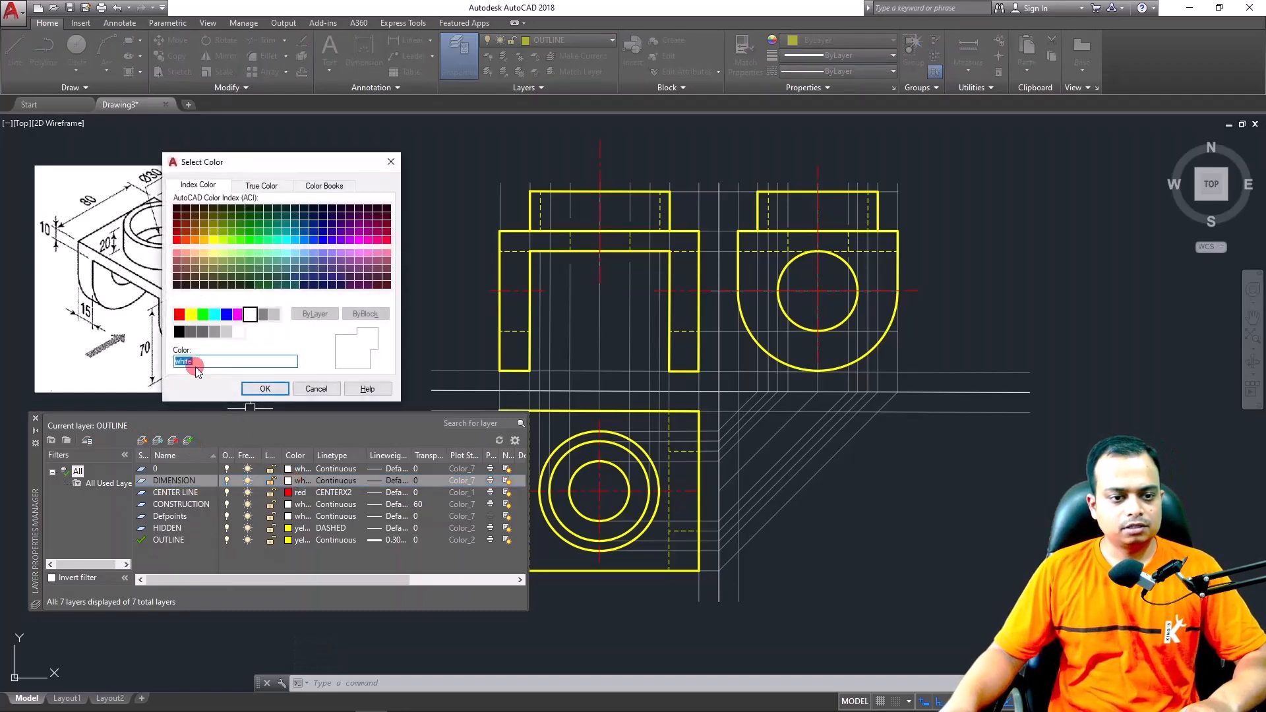
click(214, 315)
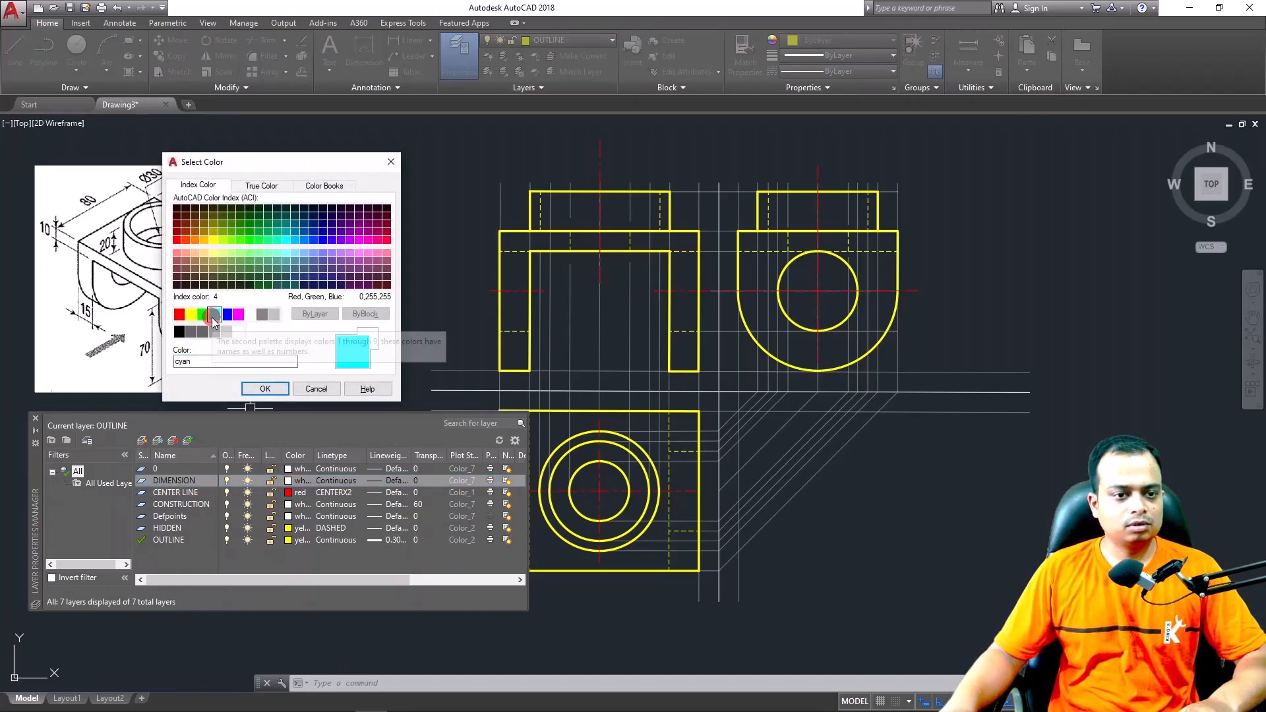
click(247, 392)
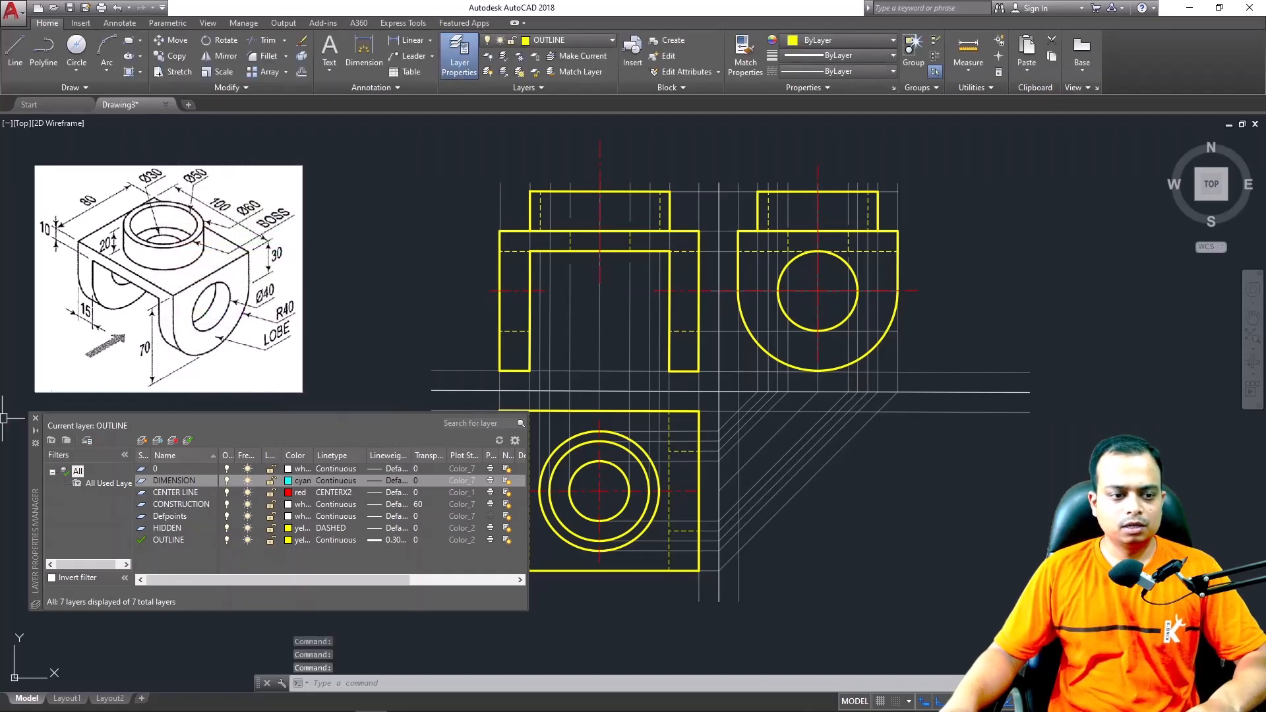
click(36, 418)
key(Escape)
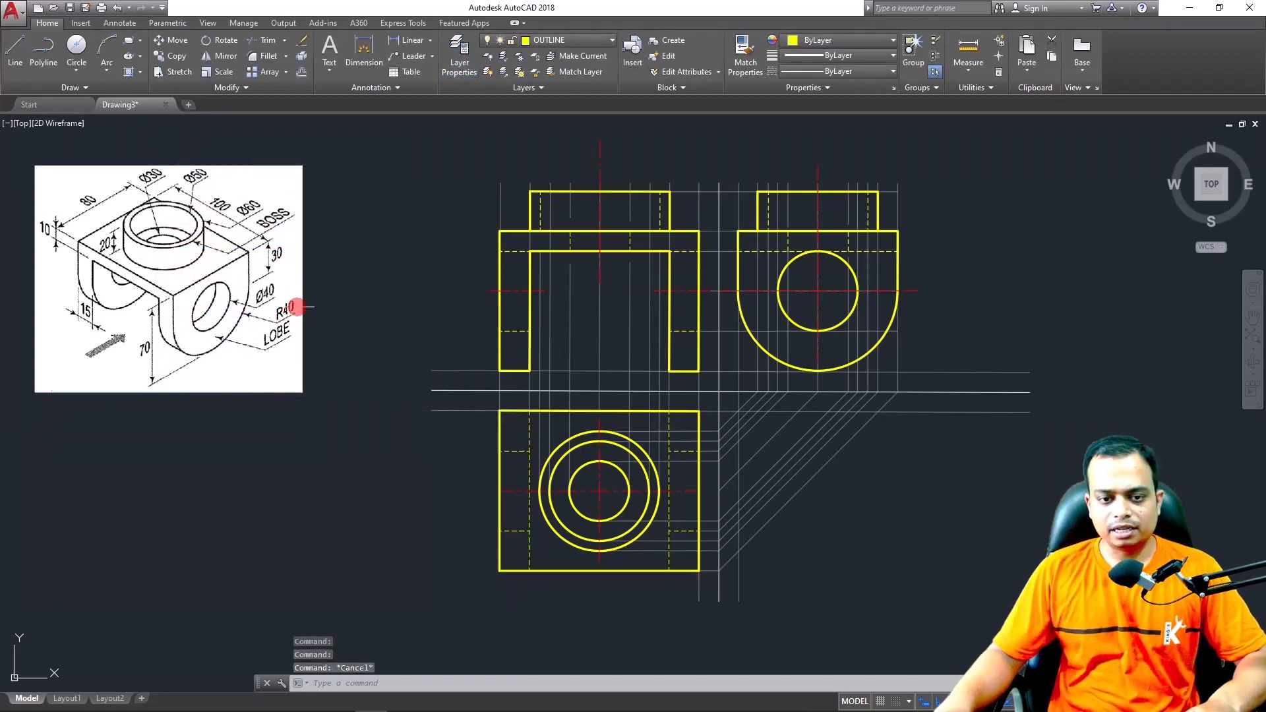
Add a vertical linear dimension to the front view's left outer edge and check its text
click(412, 41)
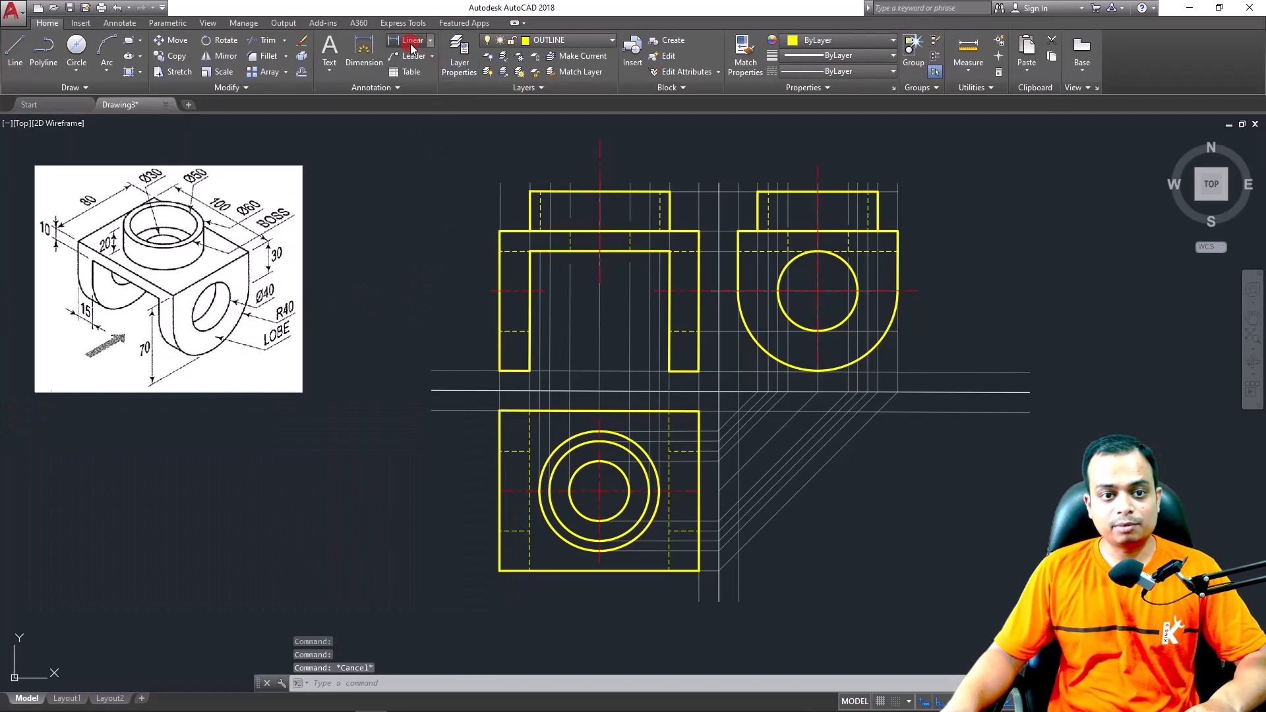
click(499, 231)
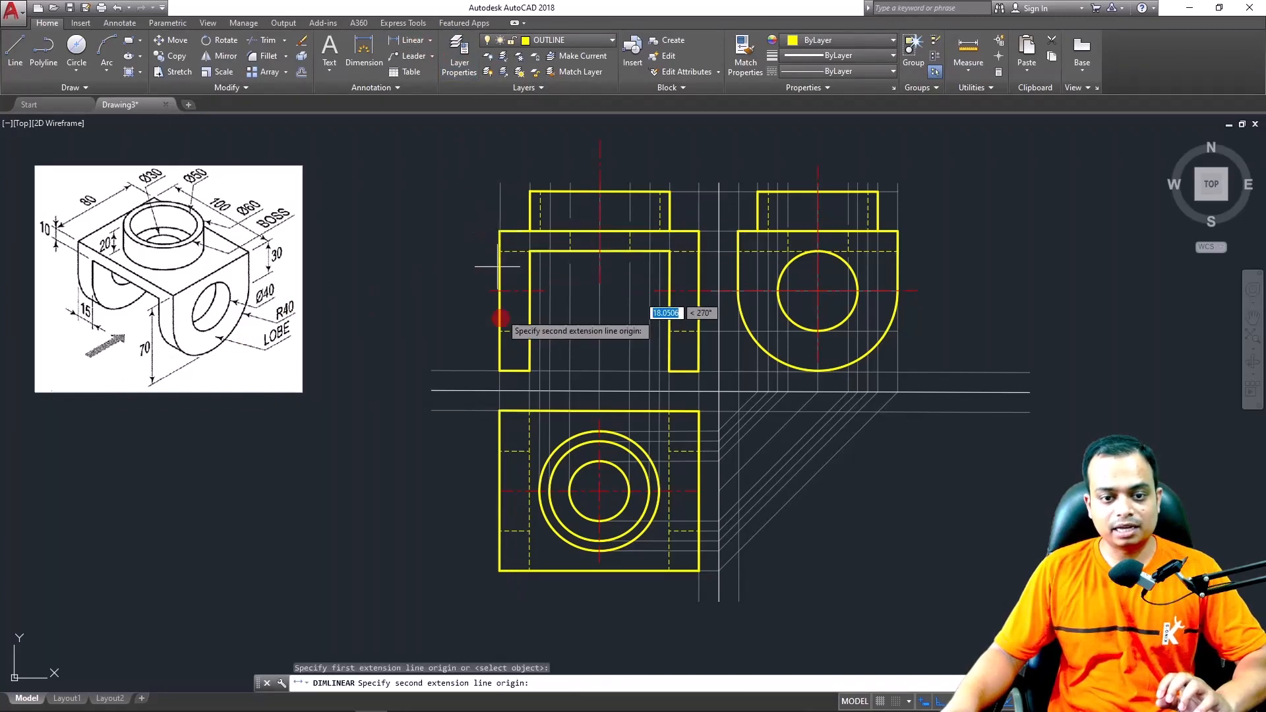
click(499, 371)
click(452, 343)
scroll(454, 300, up, 10)
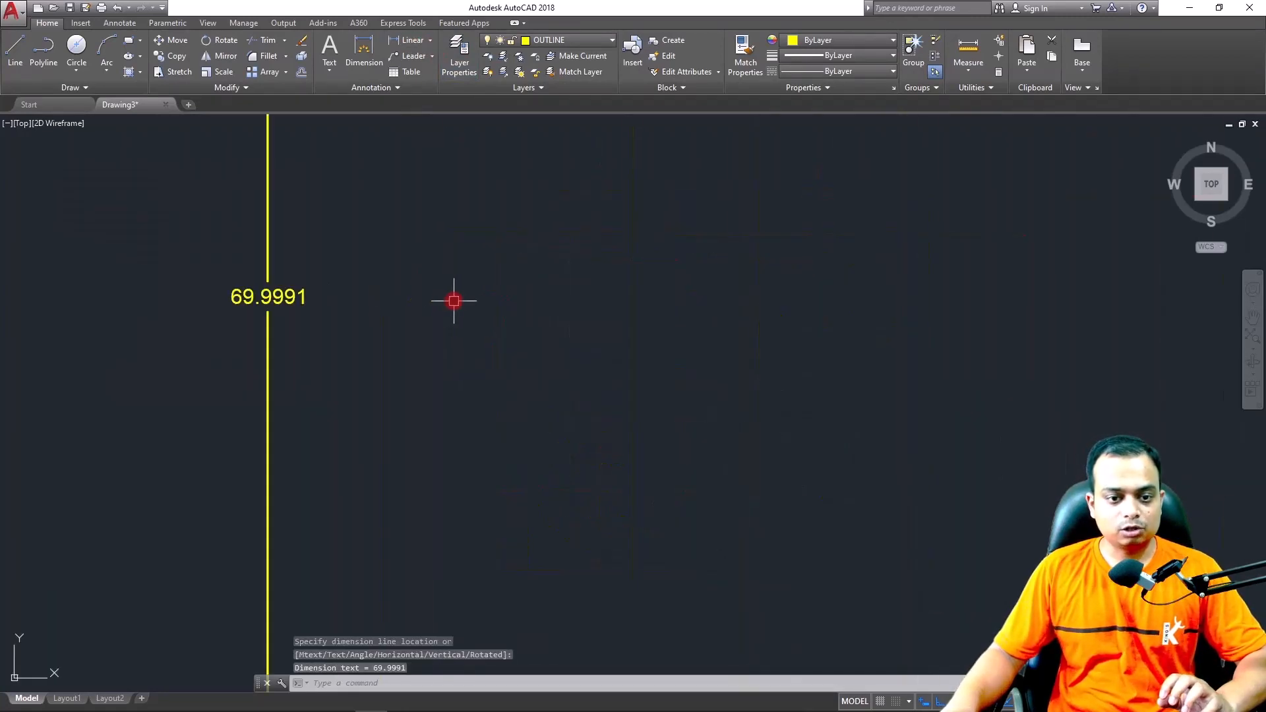
scroll(289, 311, down, 8)
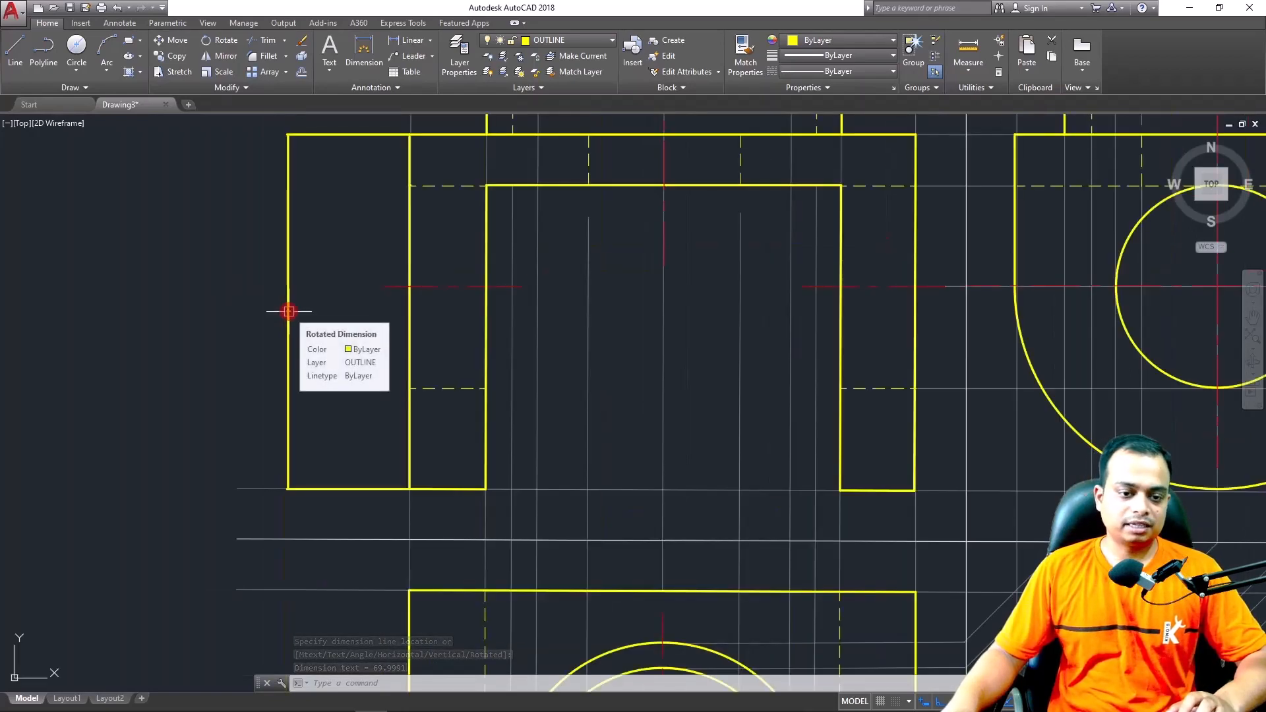
Erase the trial height dimension beside the front view's left edge
click(344, 126)
click(226, 212)
key(Delete)
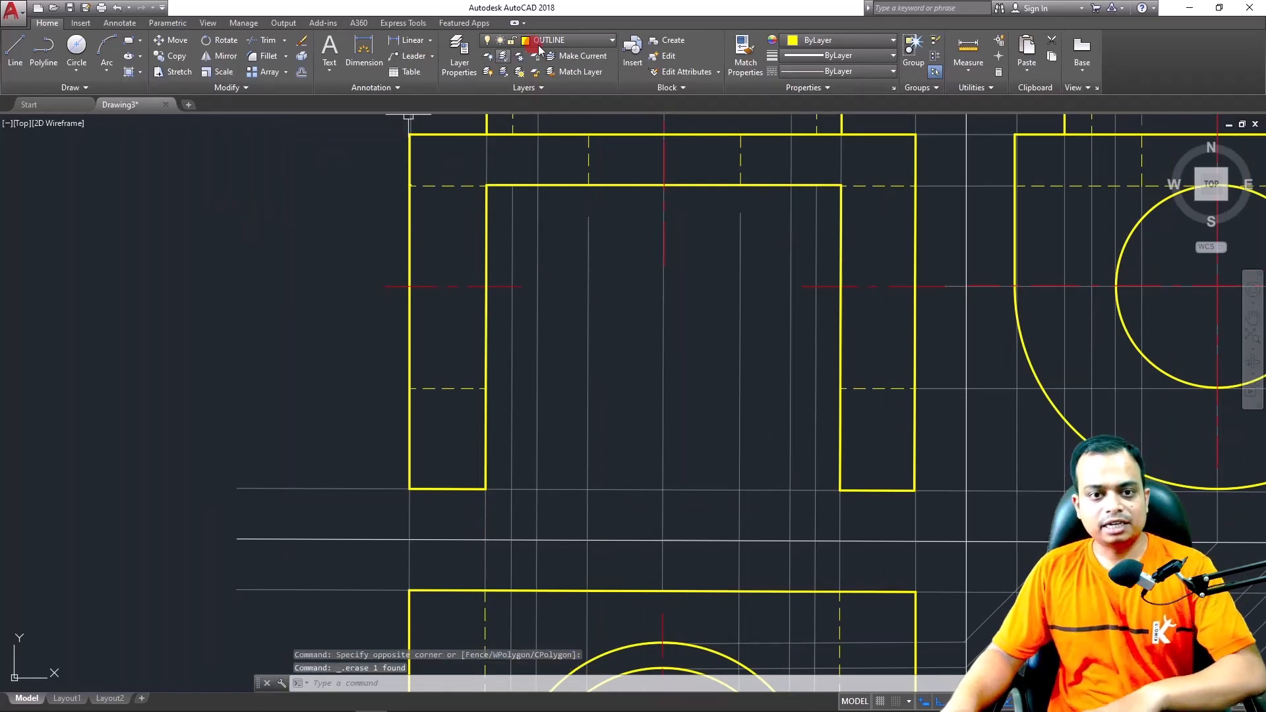
Make DIMENSION the current layer
click(594, 41)
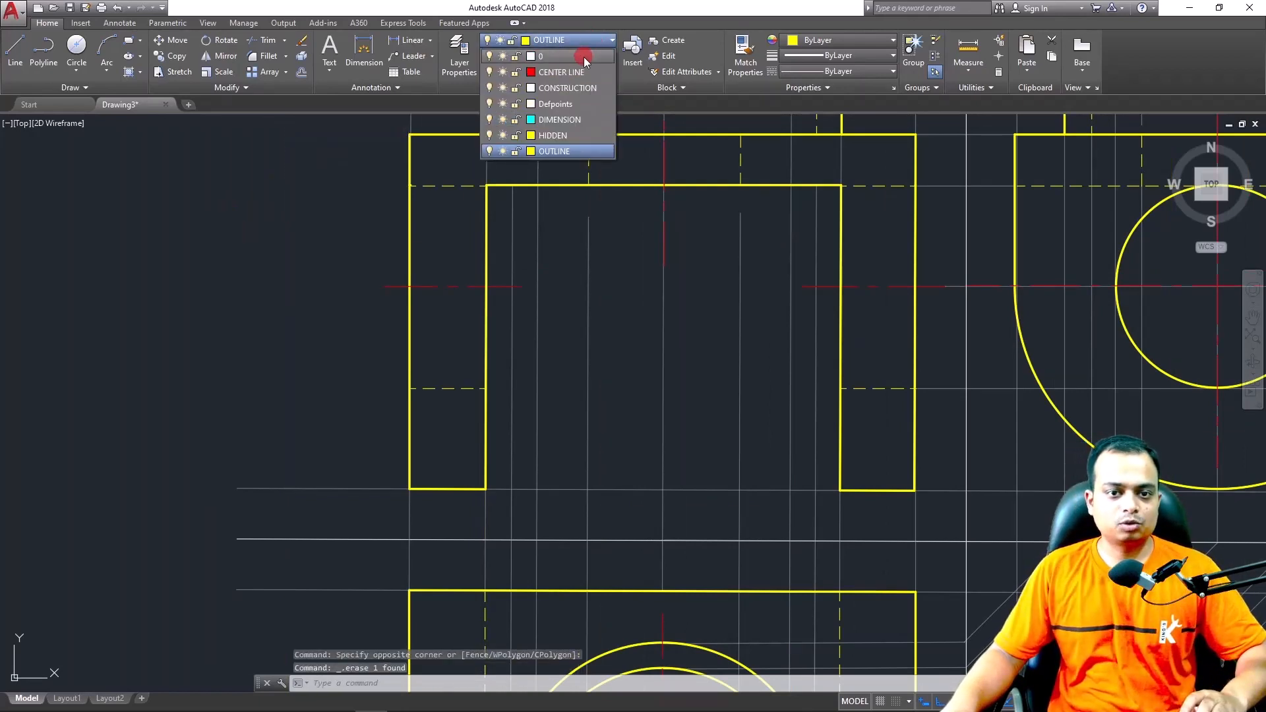
click(583, 57)
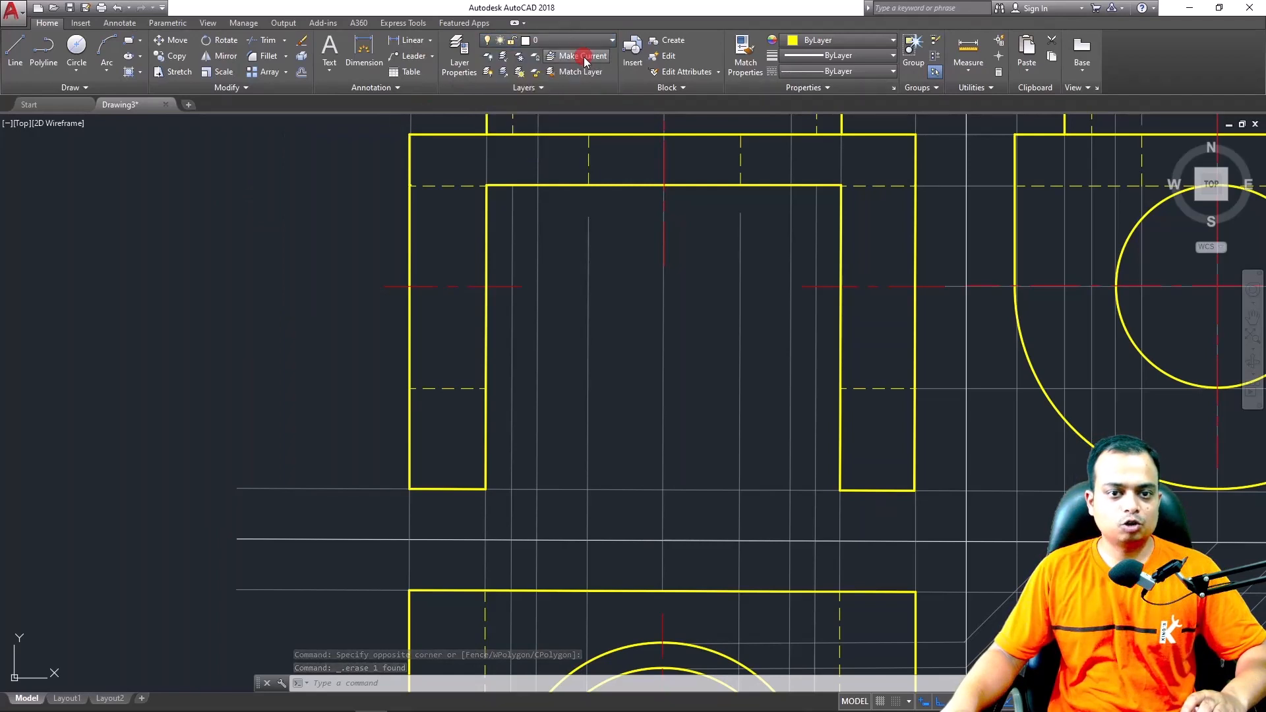
scroll(292, 357, down, 2)
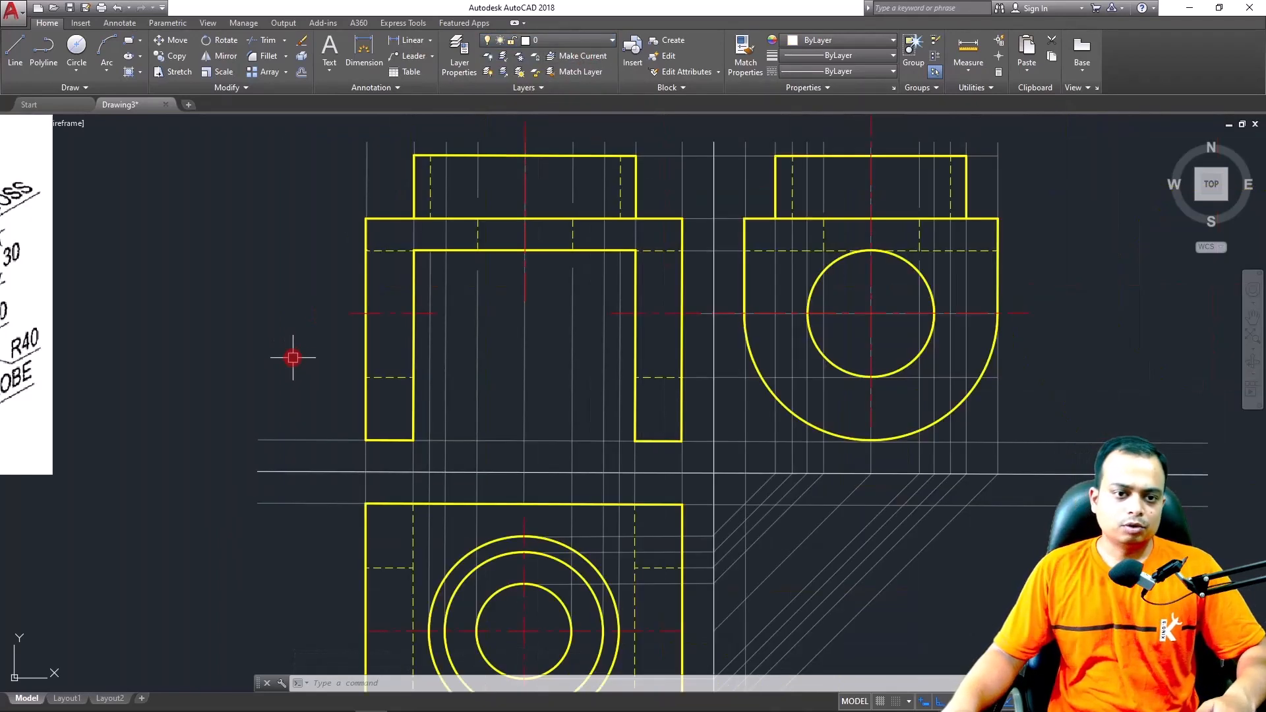
middle_drag(325, 328, 389, 369)
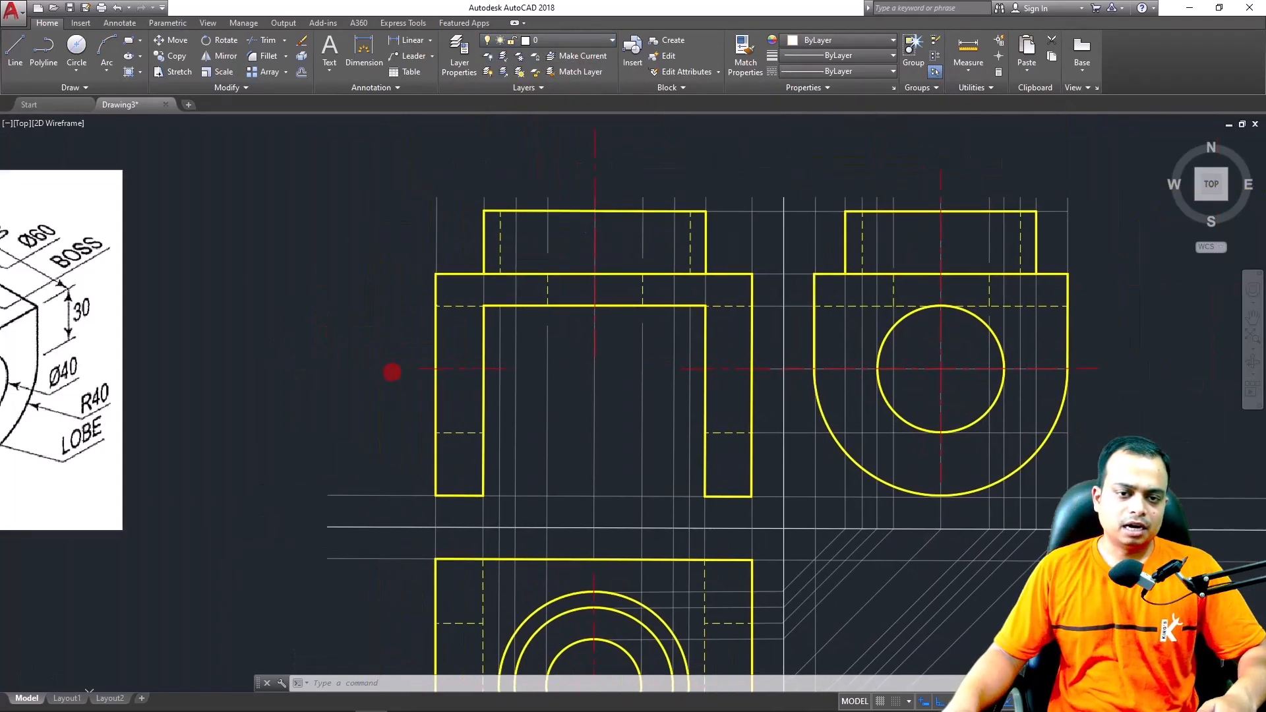
click(607, 40)
click(604, 40)
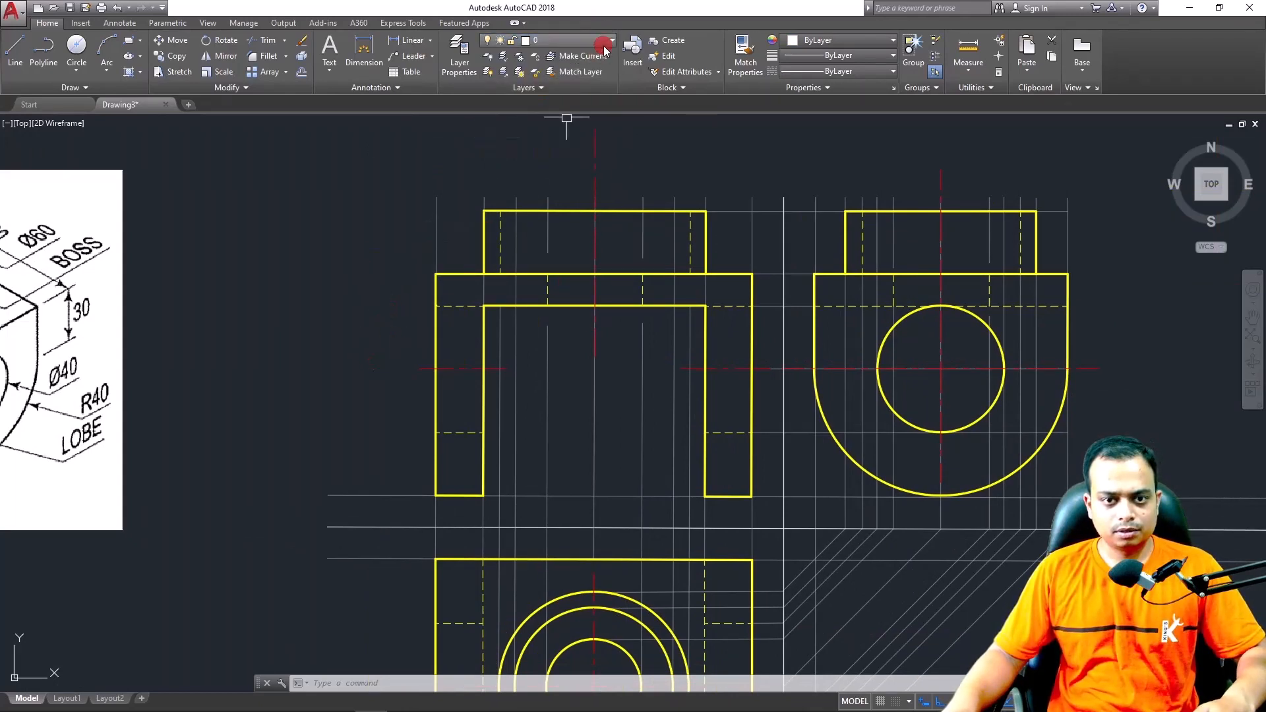
click(580, 40)
click(570, 123)
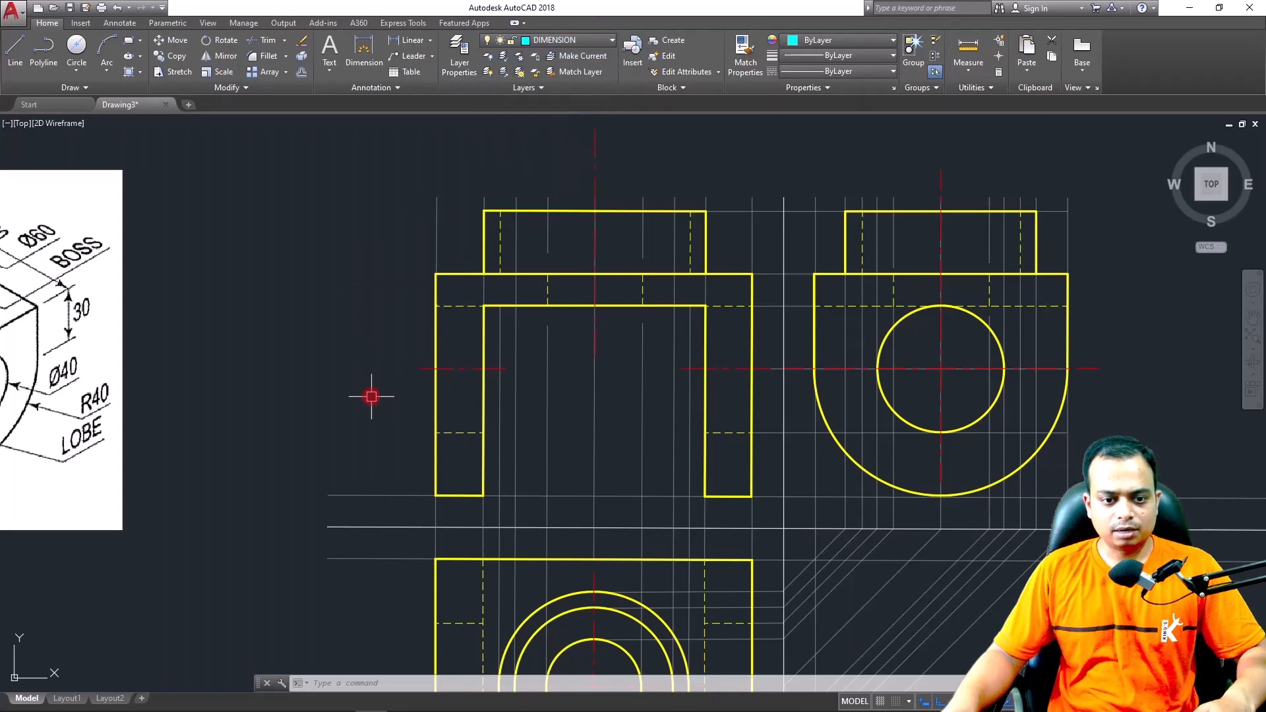
Add a vertical linear dimension from the front view's bottom-left corner to the lower hidden line of the lobe hole
click(408, 39)
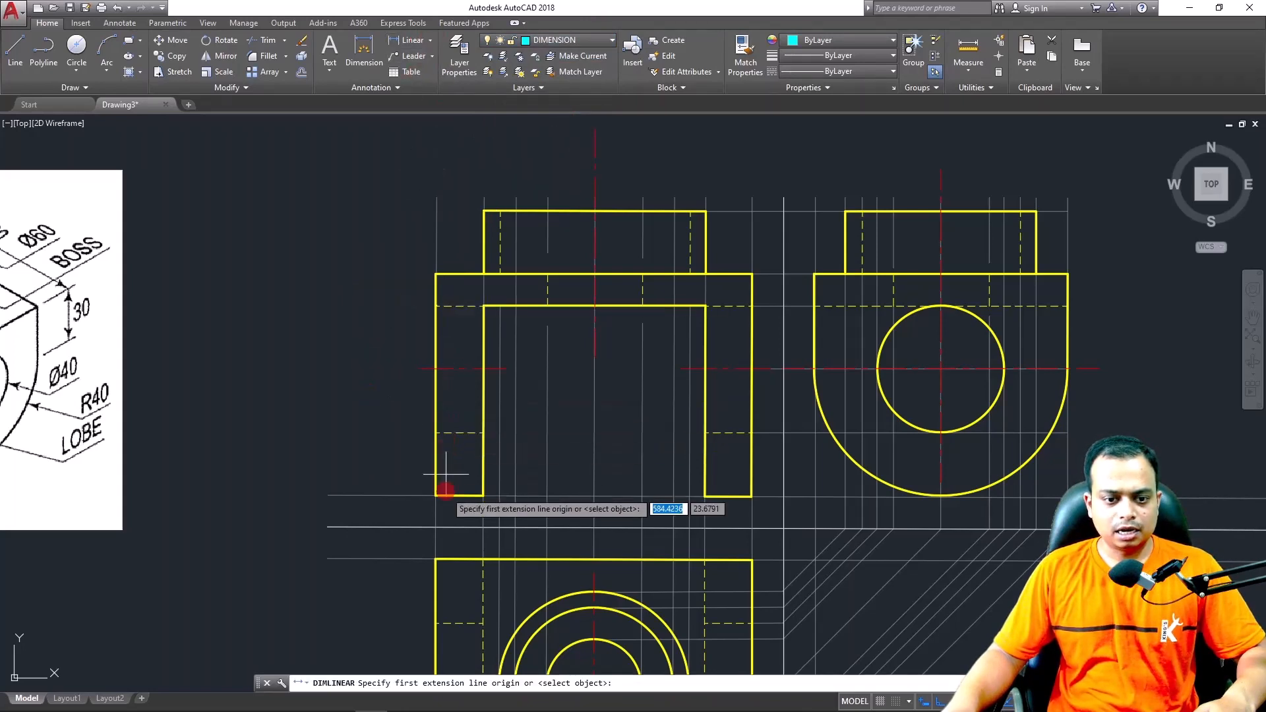
click(434, 494)
click(434, 433)
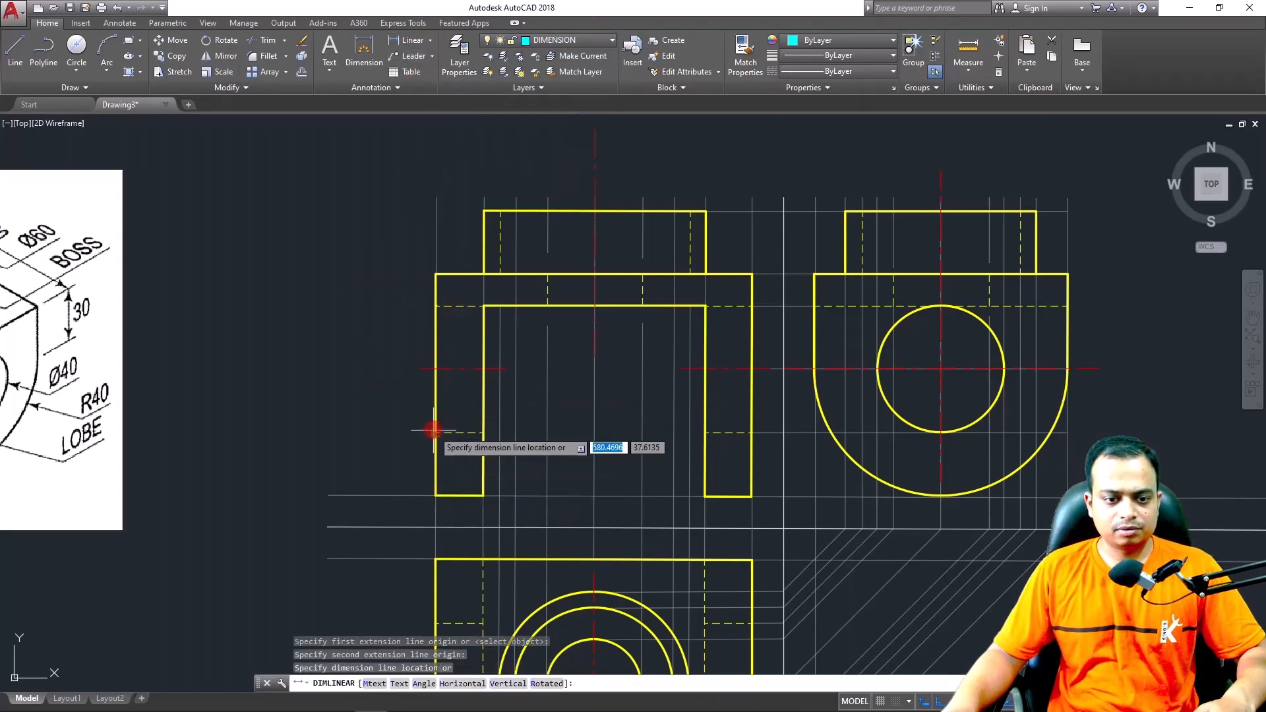
click(408, 433)
Examine the text size, decimal places and arrowheads of the new dimension beside the front view's left leg
scroll(397, 469, up, 8)
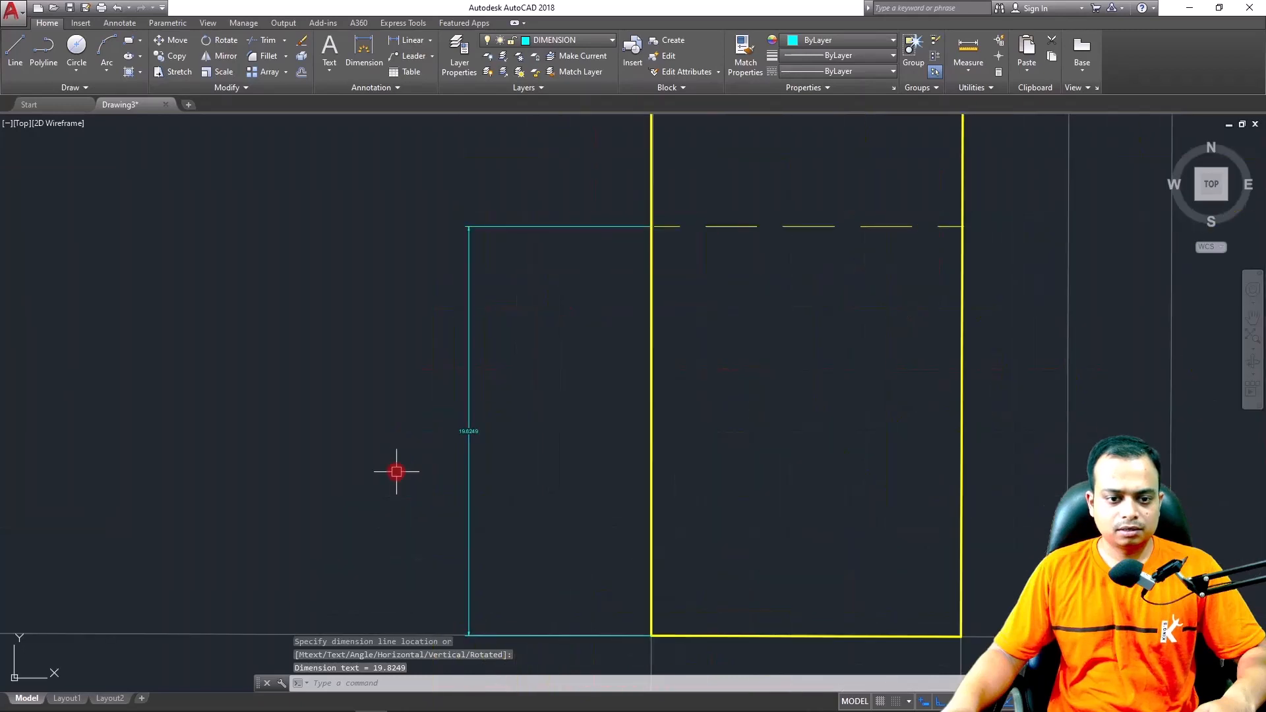
scroll(403, 468, down, 6)
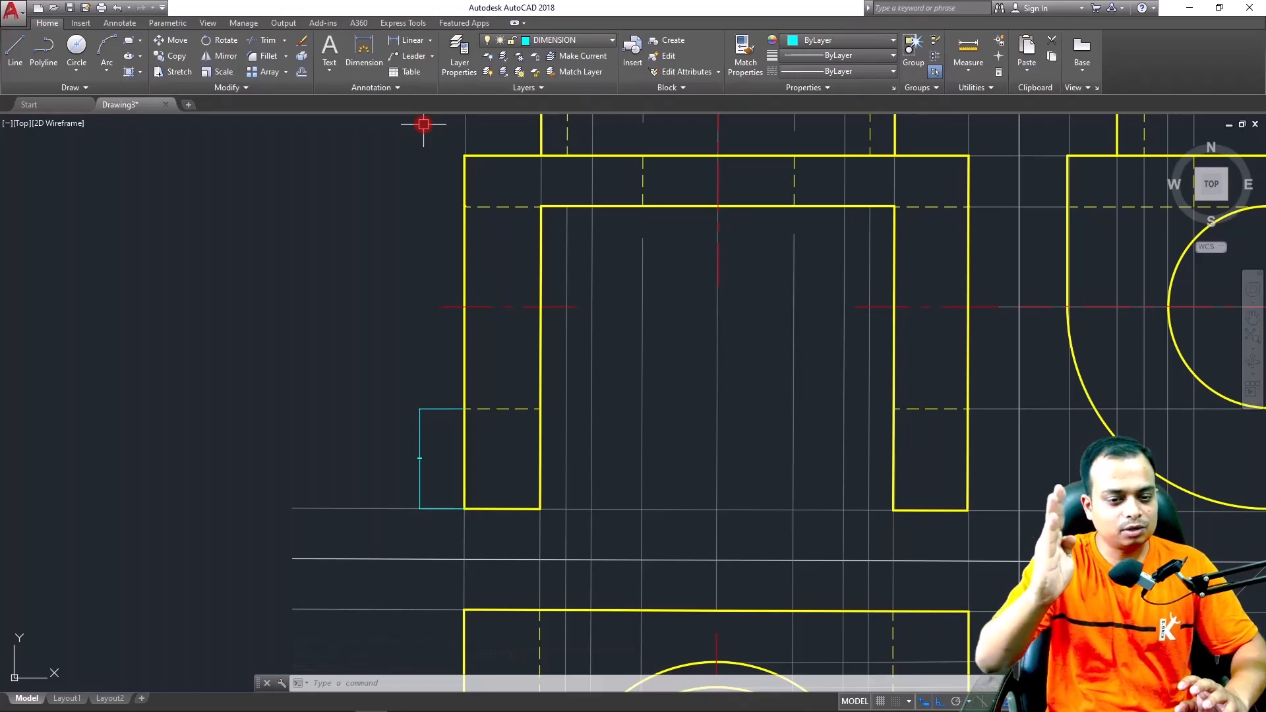
scroll(409, 414, up, 10)
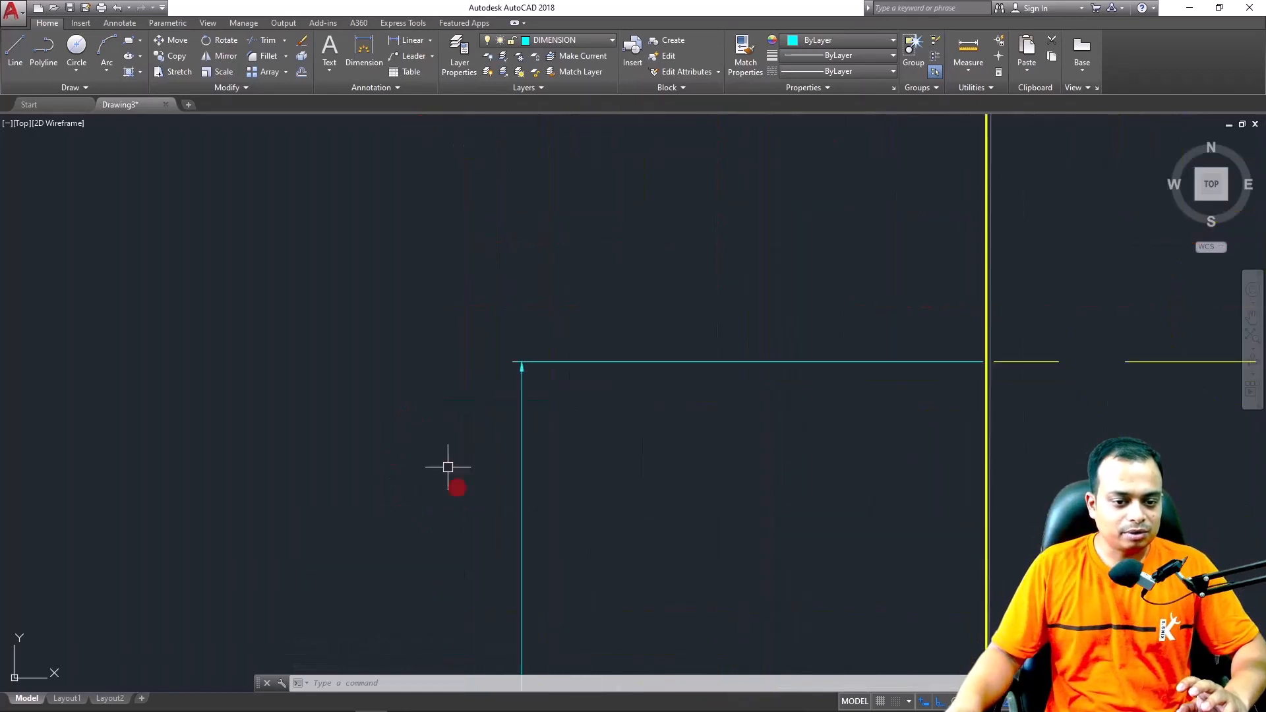
middle_drag(494, 546, 469, 288)
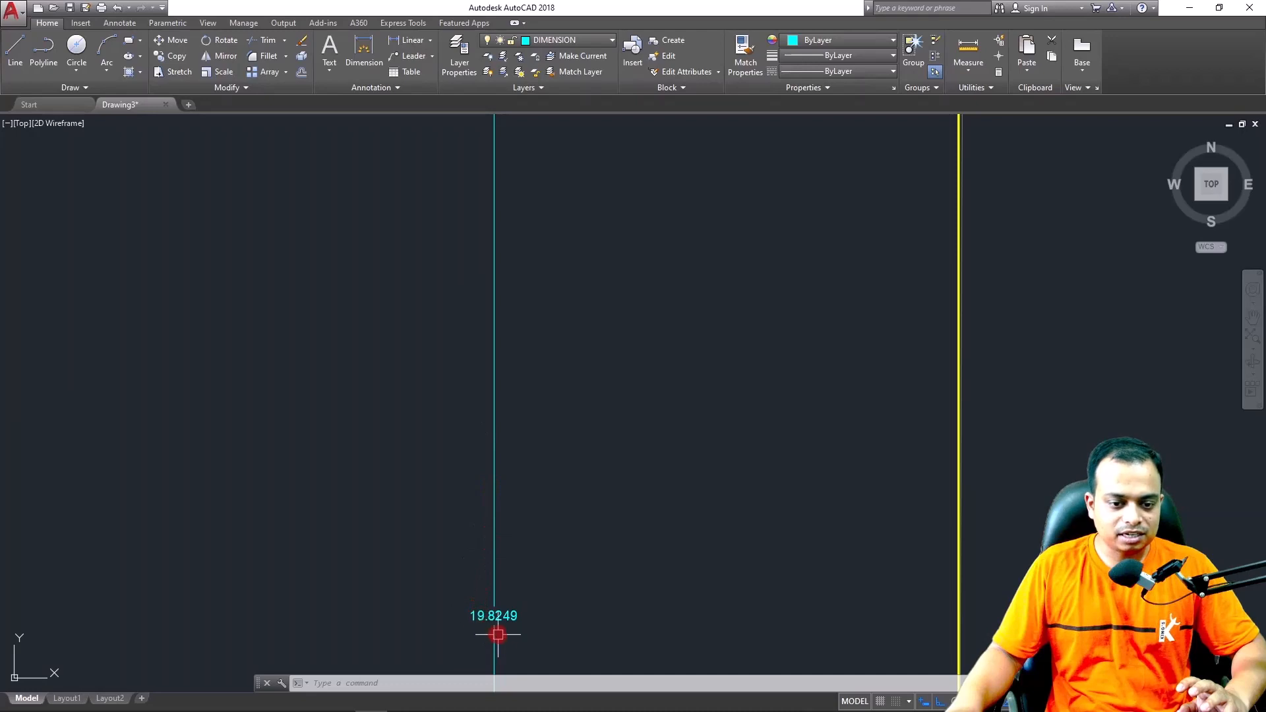
scroll(497, 634, down, 2)
scroll(499, 634, down, 6)
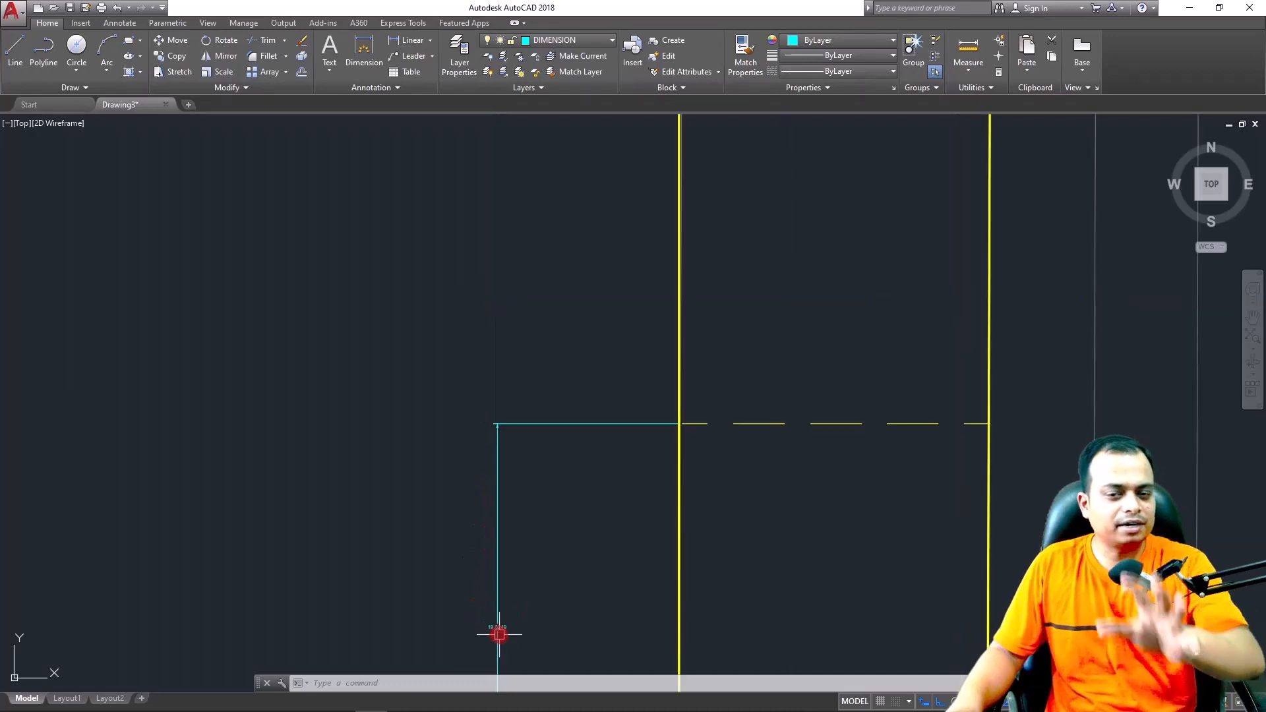
scroll(543, 504, down, 4)
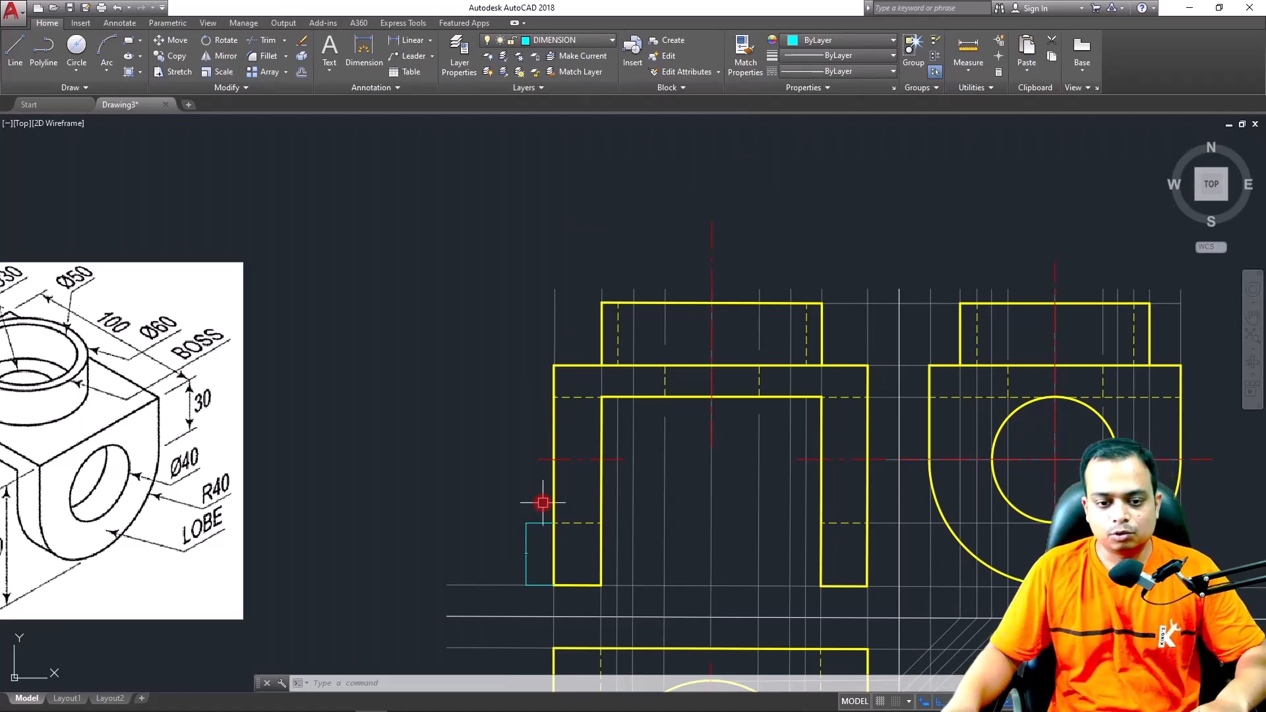
scroll(536, 542, up, 5)
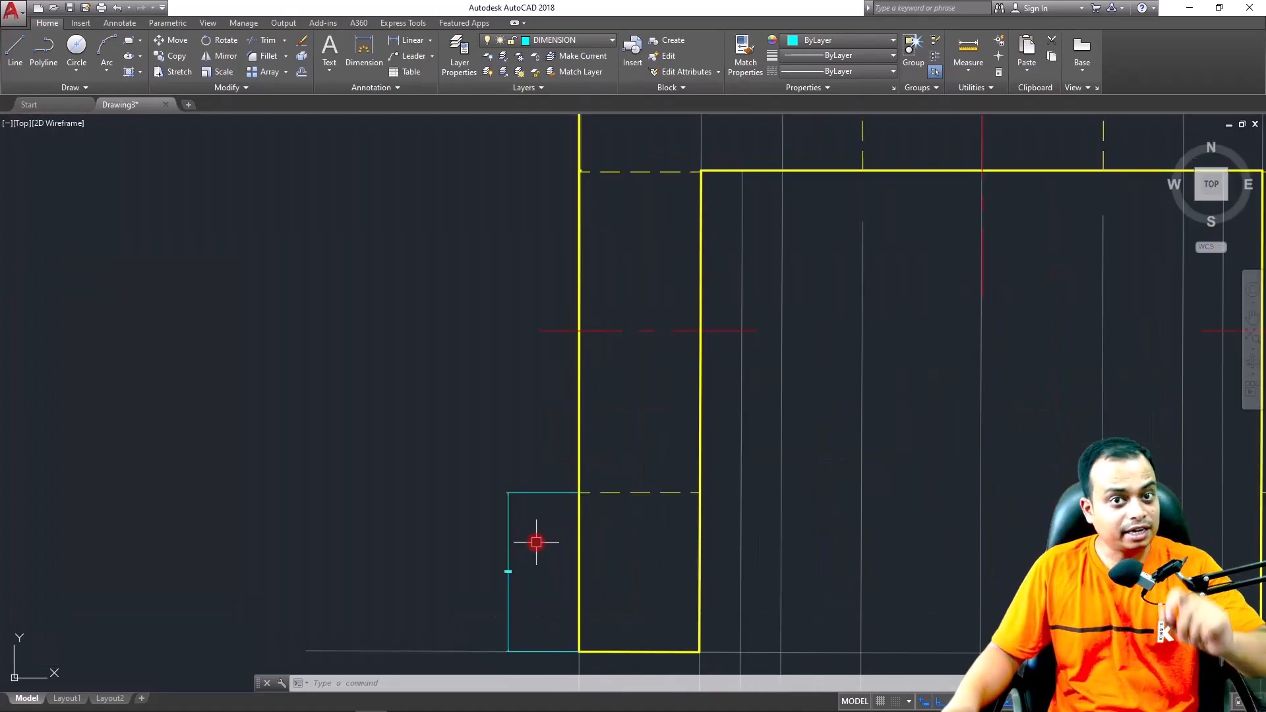
scroll(536, 542, down, 2)
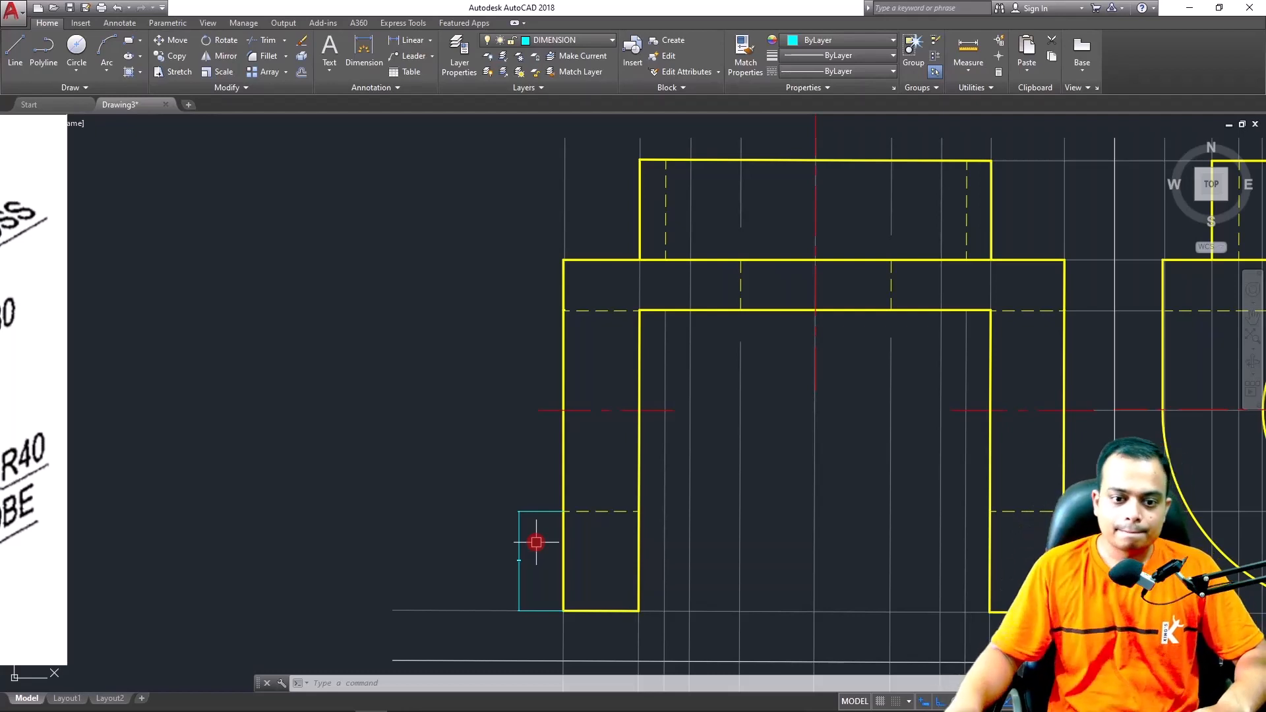
Modify the Standard dimension style's text: set the vertical placement to Above and the alignment to ISO standard
click(536, 542)
key(Escape)
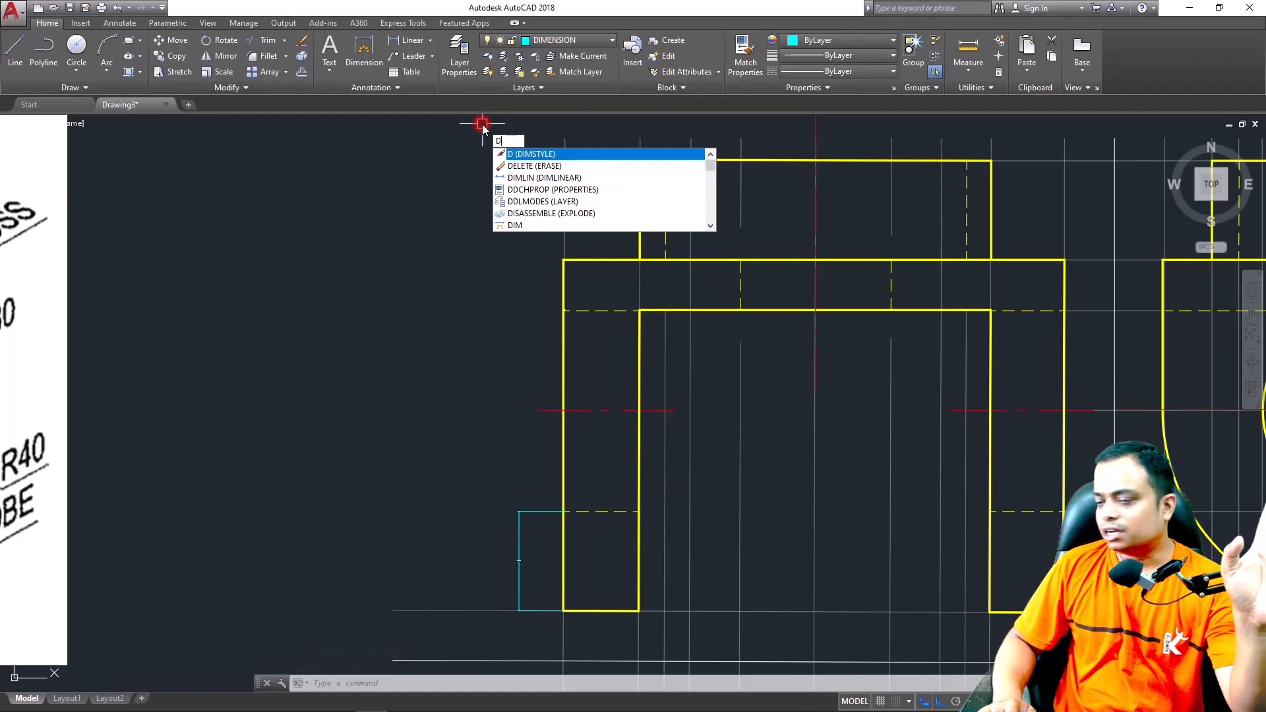
key(Return)
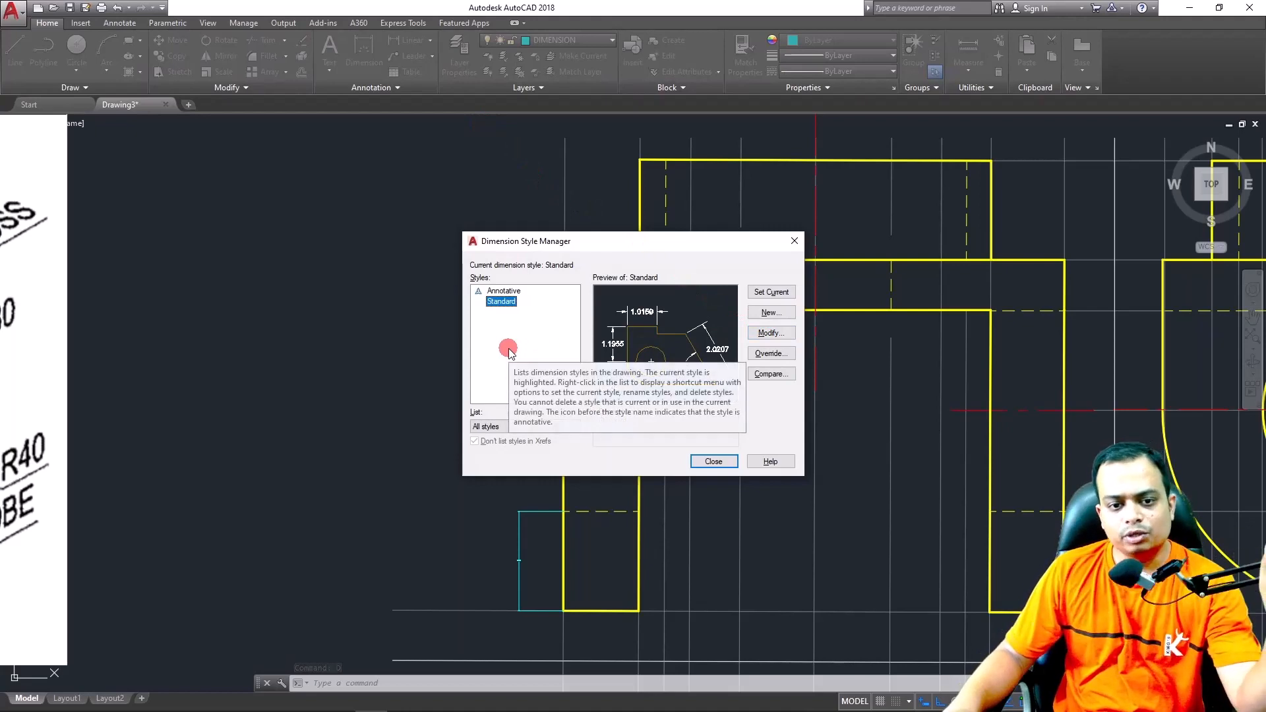
click(768, 333)
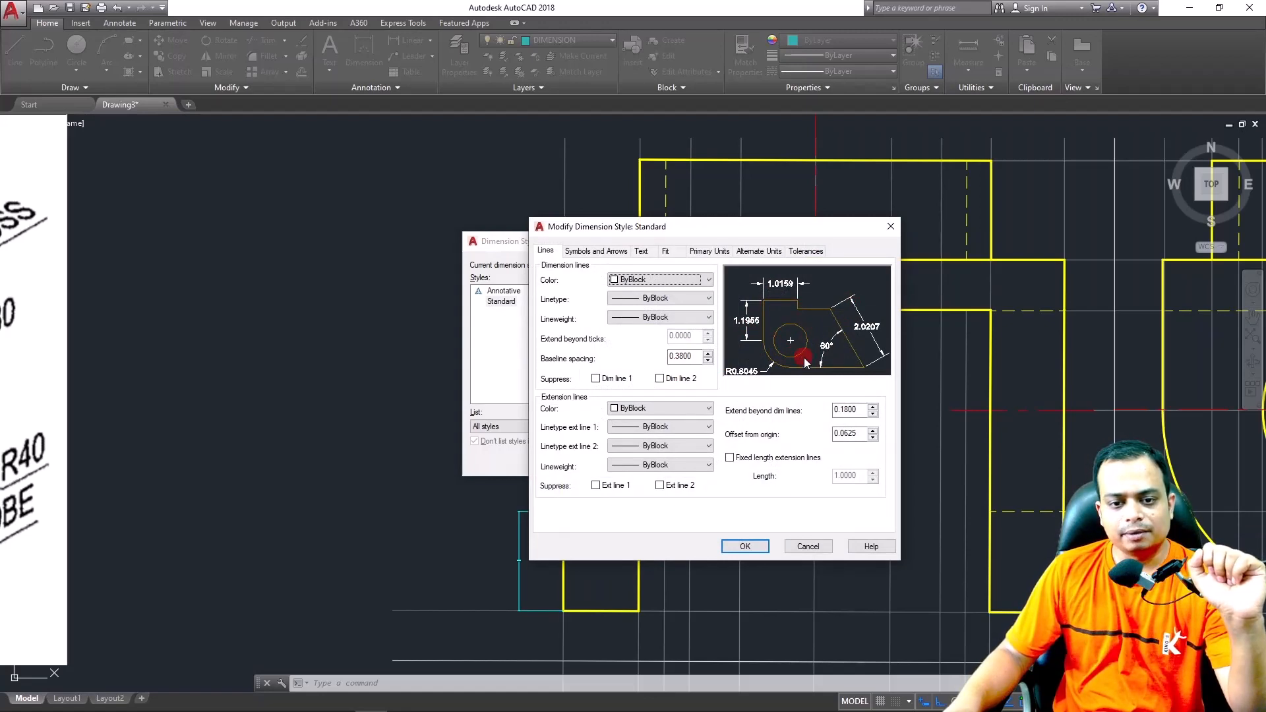
click(623, 252)
click(642, 252)
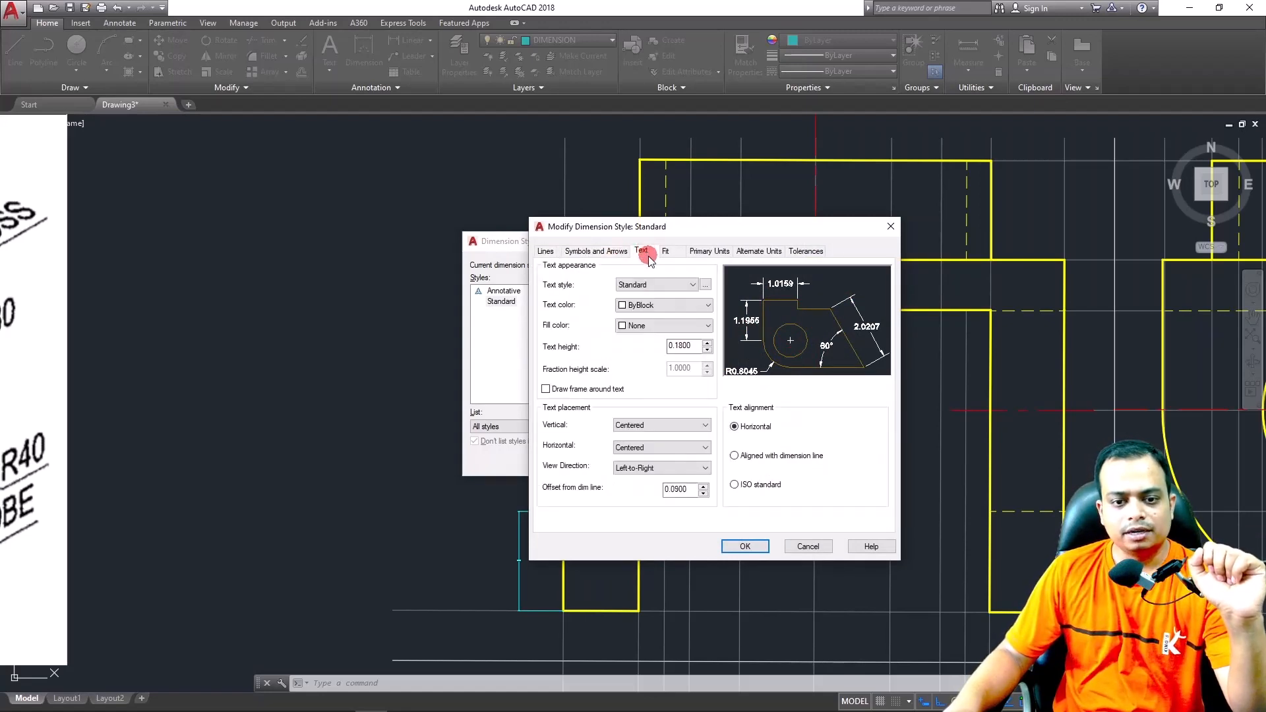
click(651, 425)
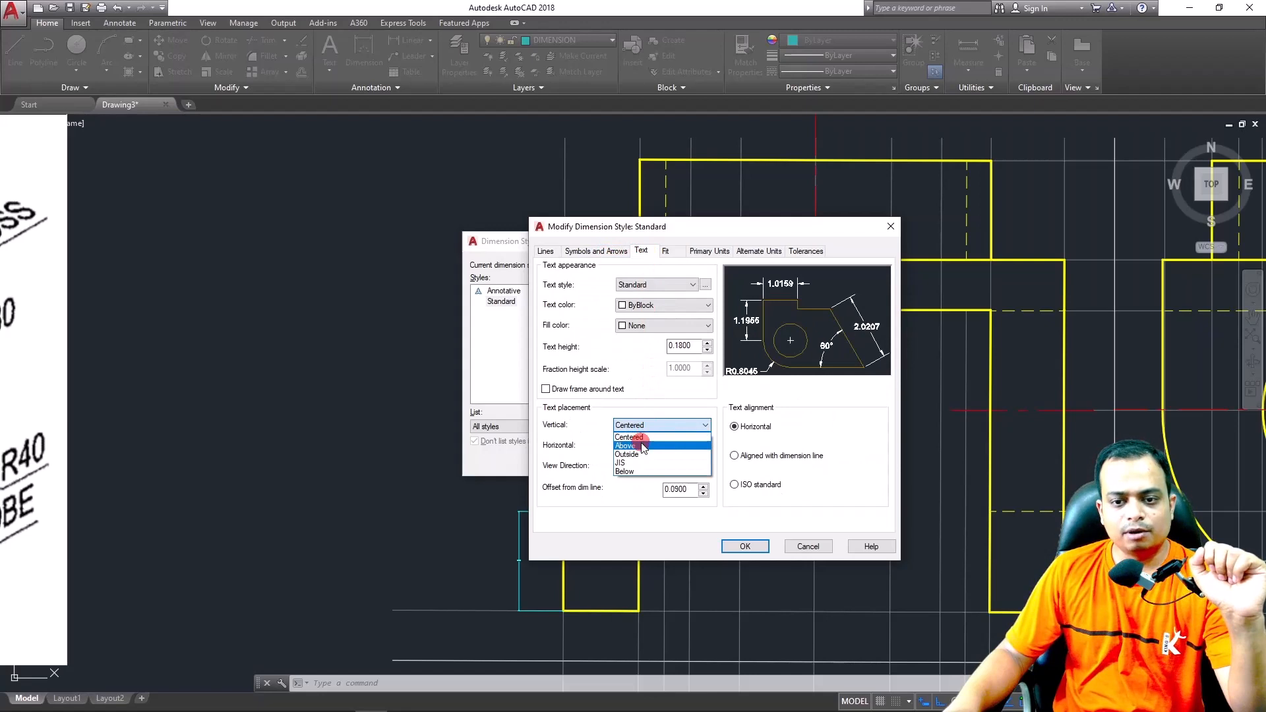
click(643, 446)
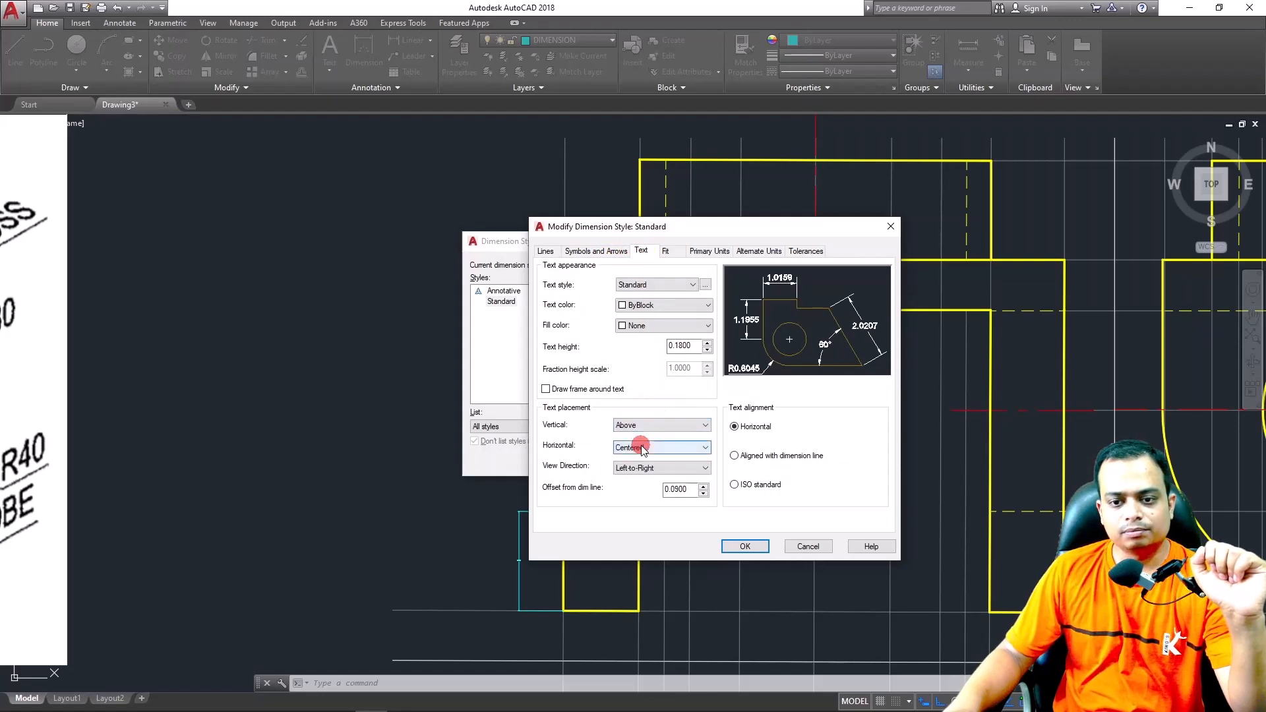
click(741, 485)
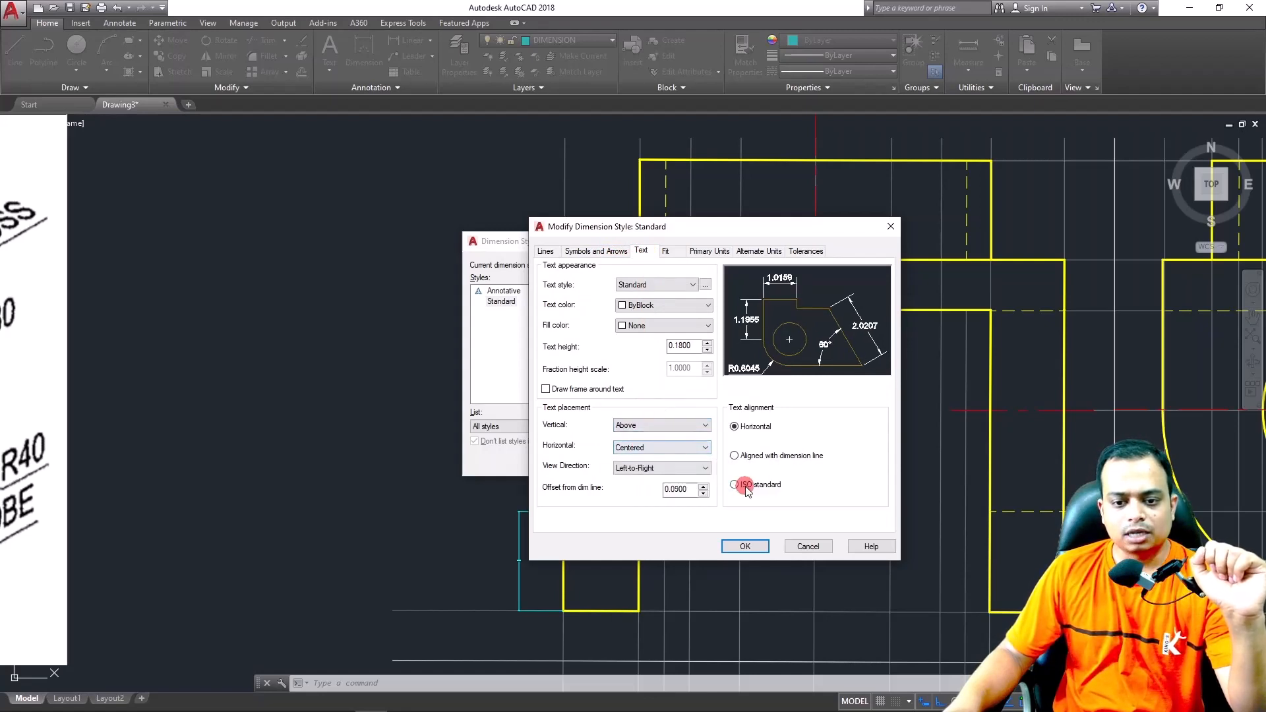
Set the Standard dimension style's overall scale to 20
click(665, 251)
double_click(852, 429)
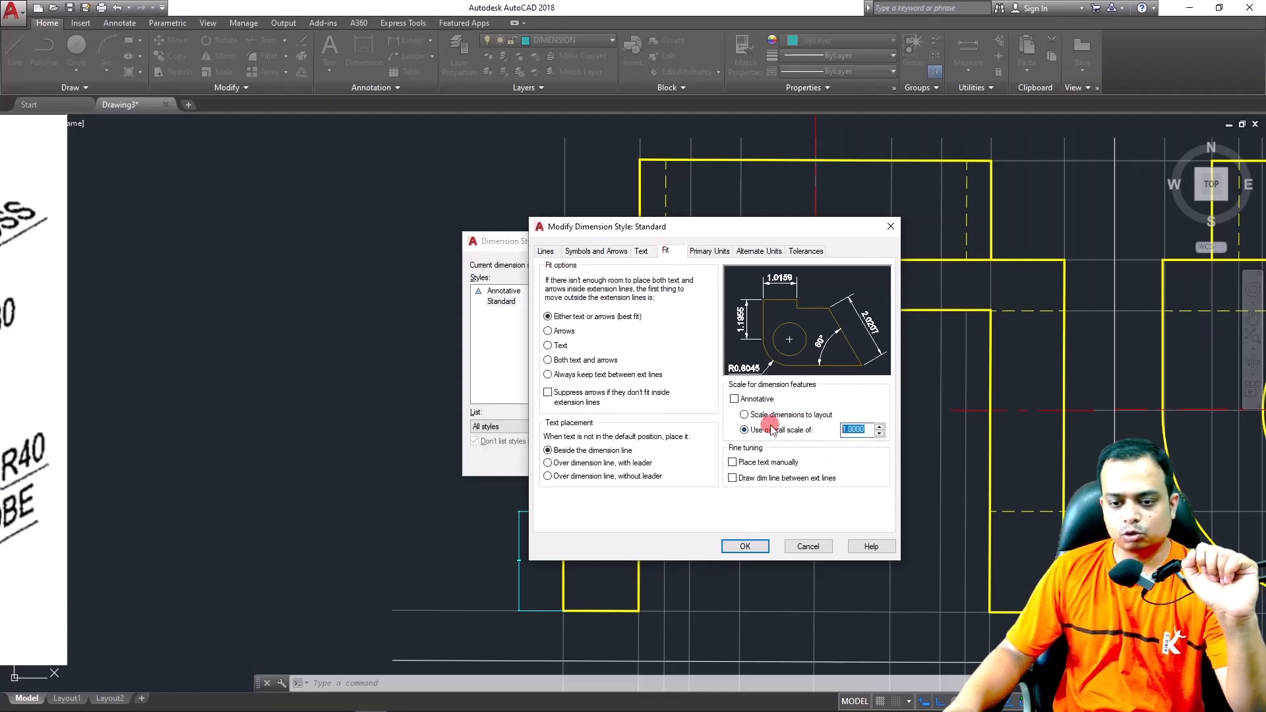
text(20)
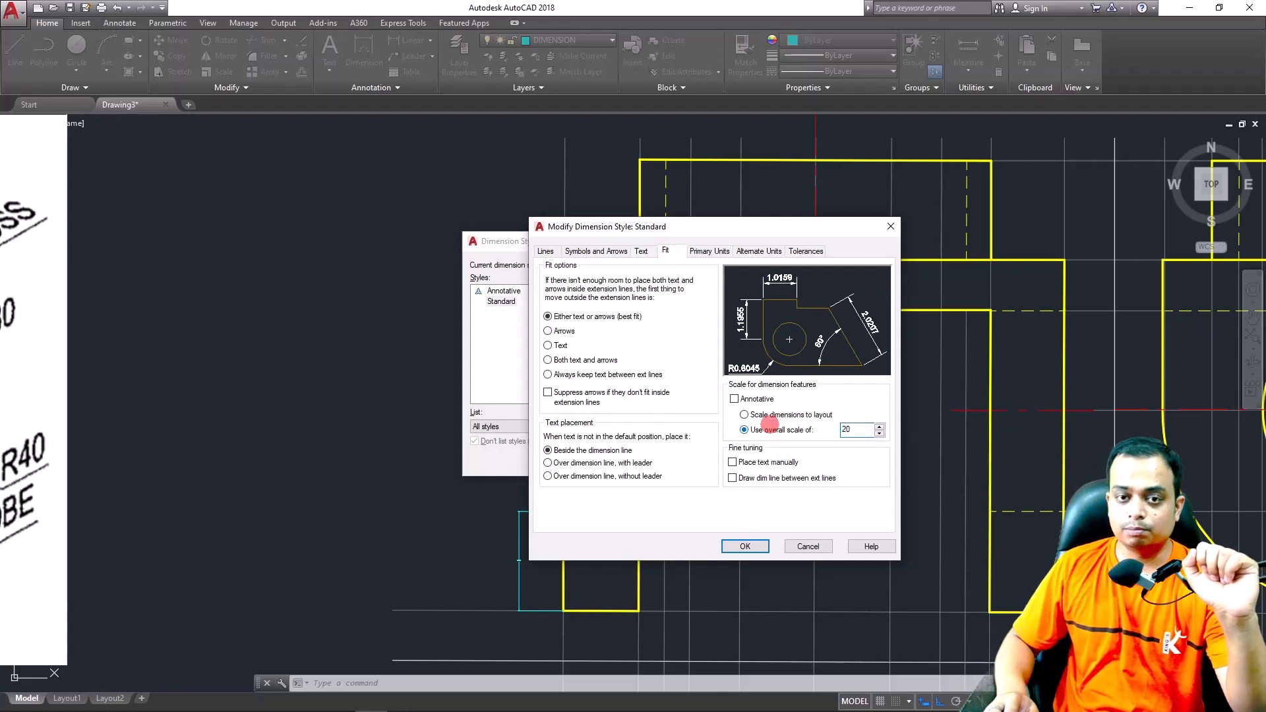
click(756, 548)
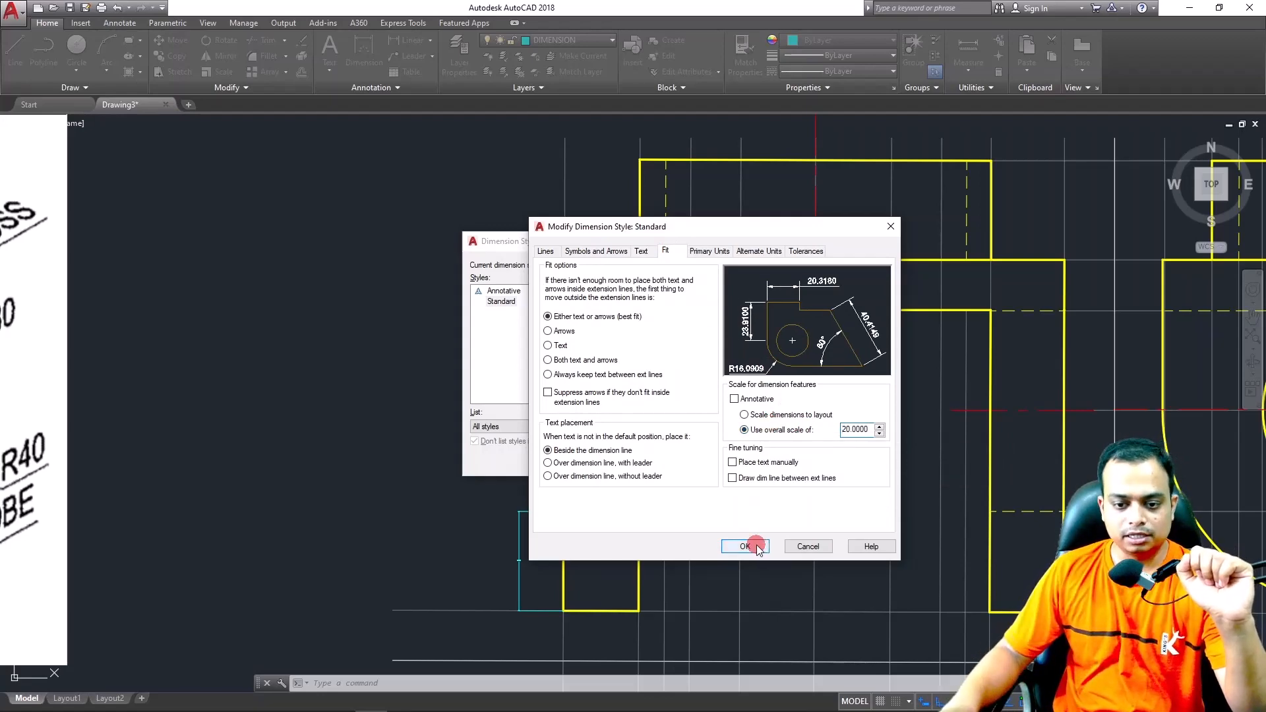
Set the Standard dimension style's linear precision to 0 decimals and close the style manager
click(770, 333)
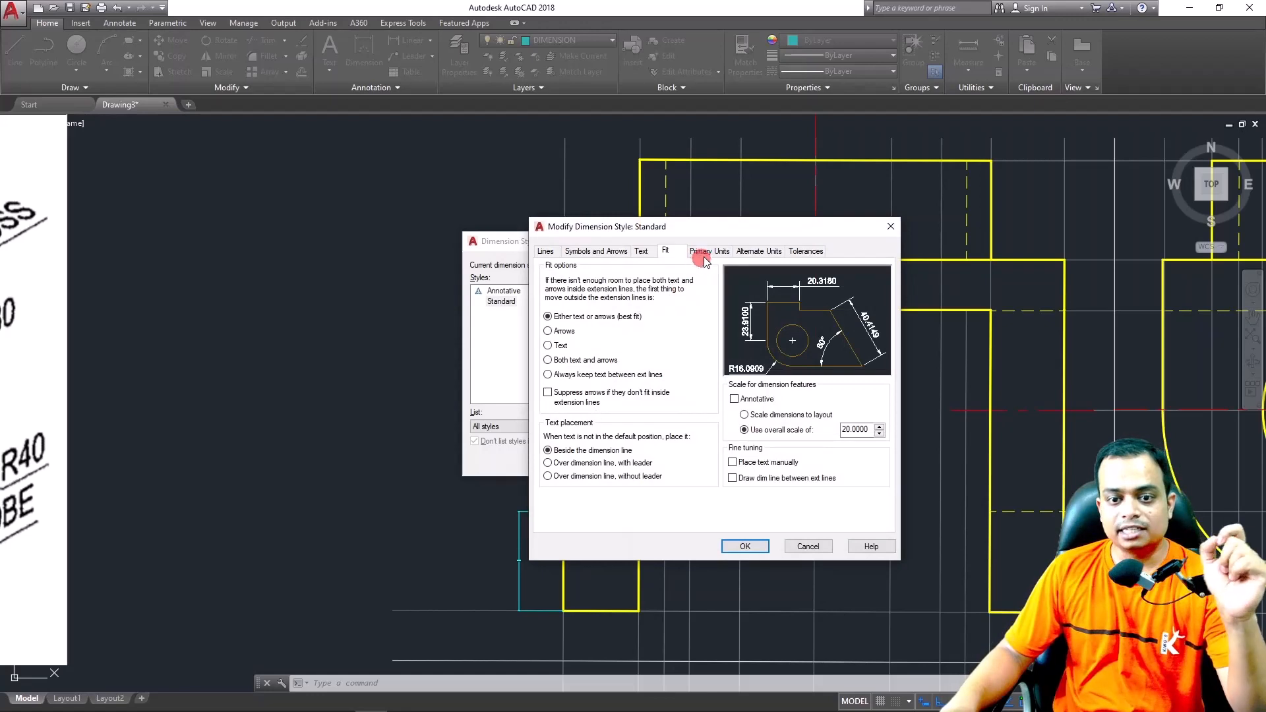
click(707, 251)
click(682, 297)
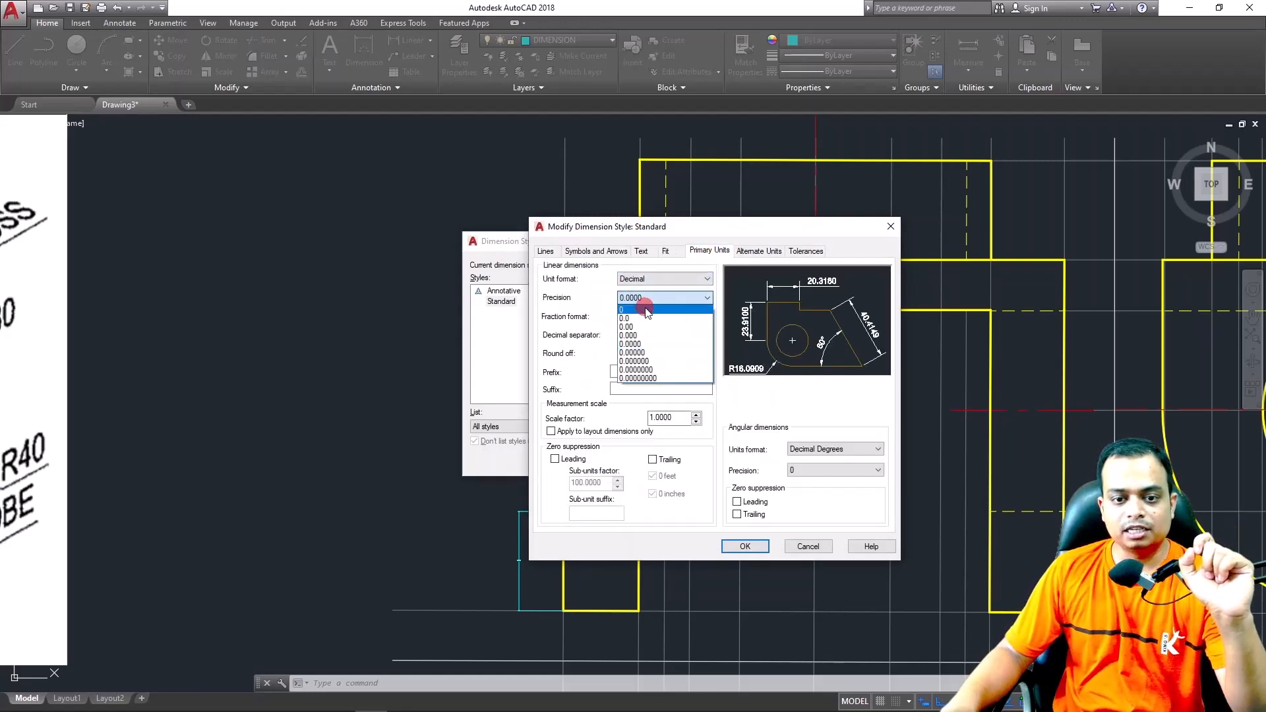
click(660, 309)
click(757, 547)
click(717, 460)
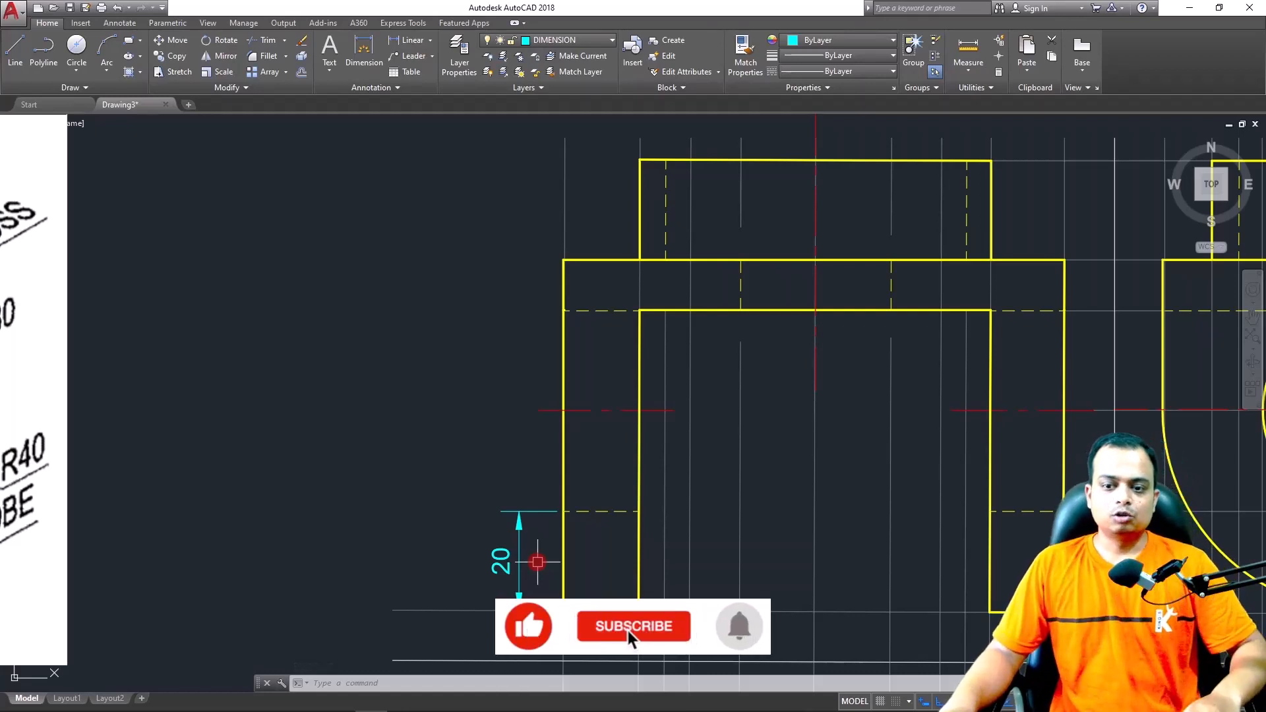
Add a vertical linear dimension from the front view's bottom-left corner to the lobe hole's centerline, outside the existing dimension
scroll(537, 562, down, 1)
middle_drag(537, 562, 498, 444)
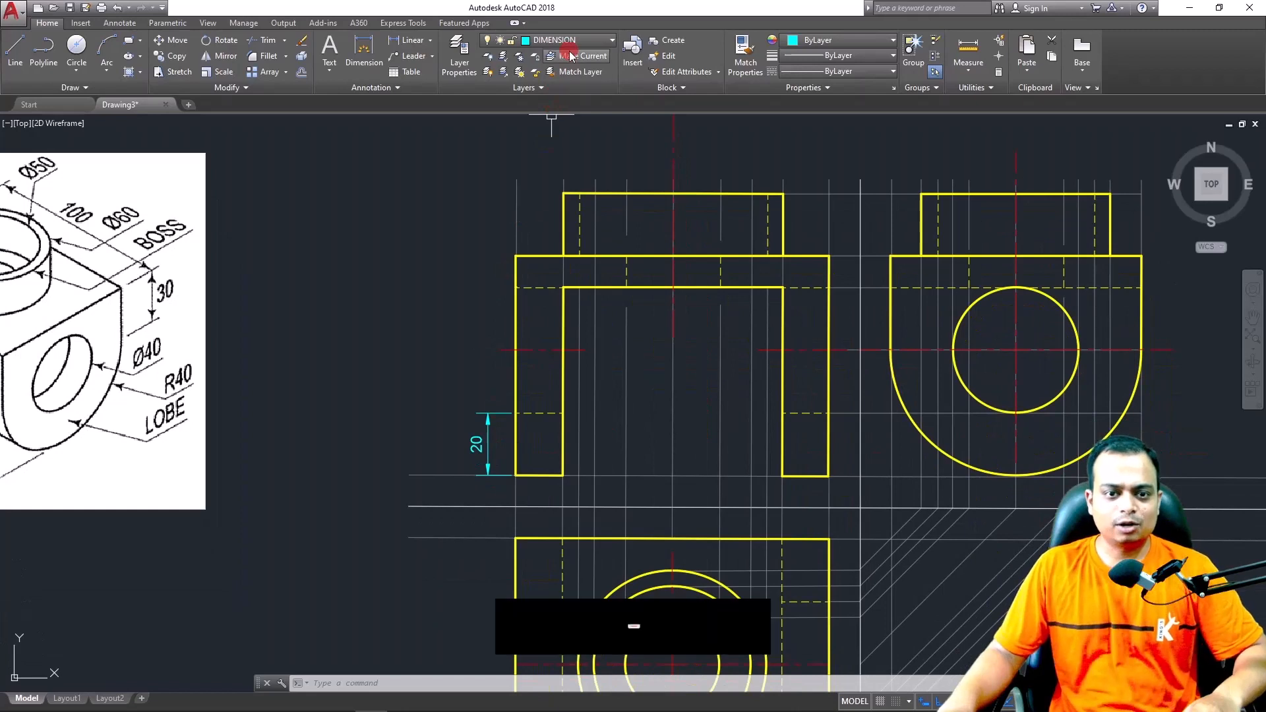
click(406, 40)
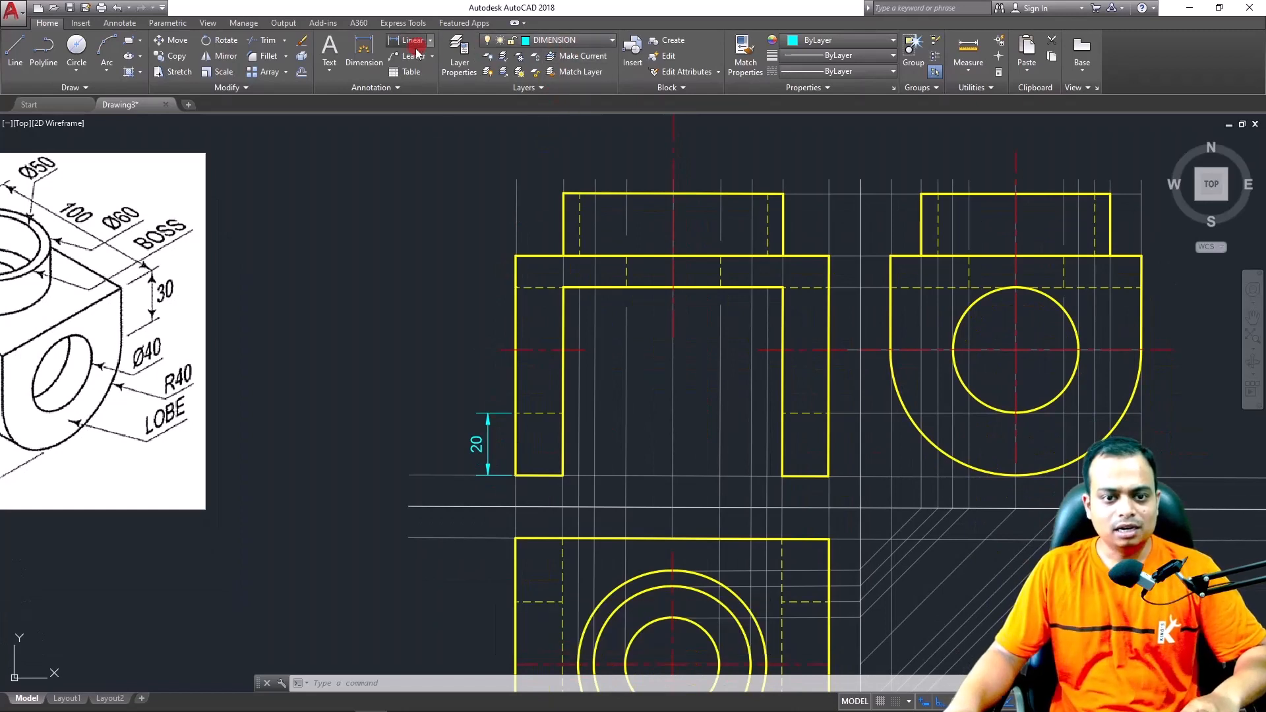
click(515, 474)
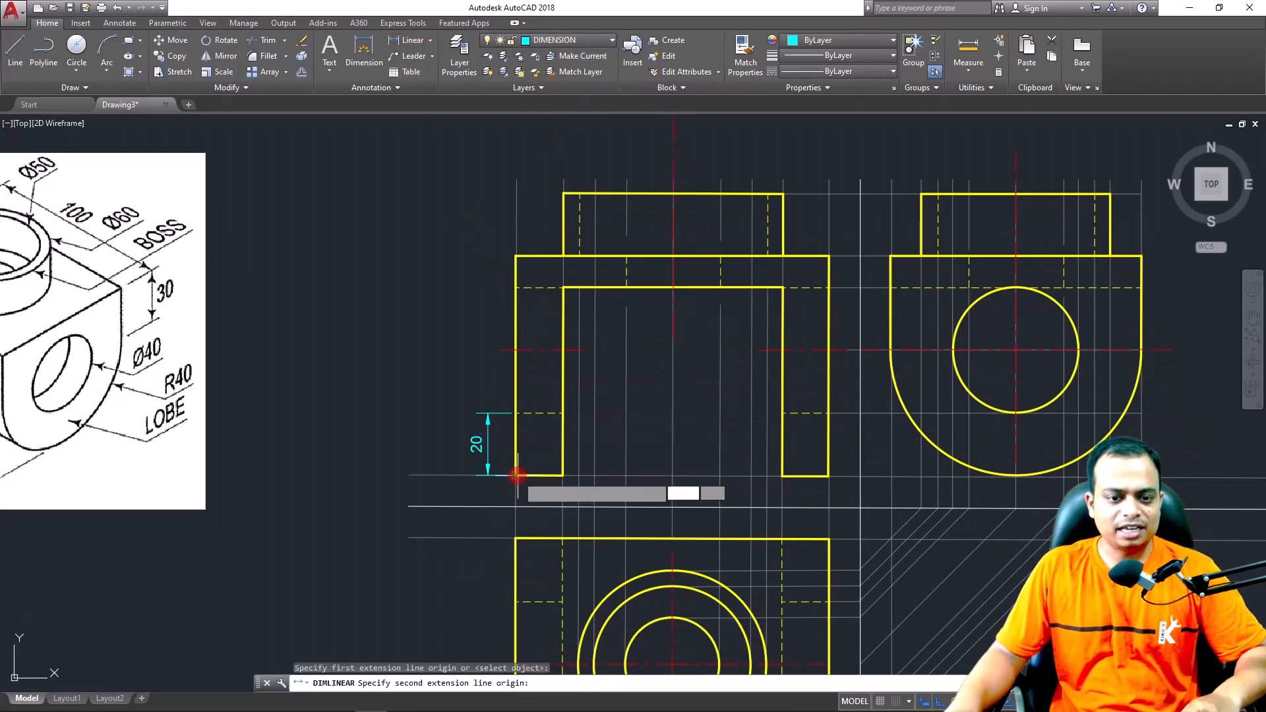
click(495, 346)
click(447, 350)
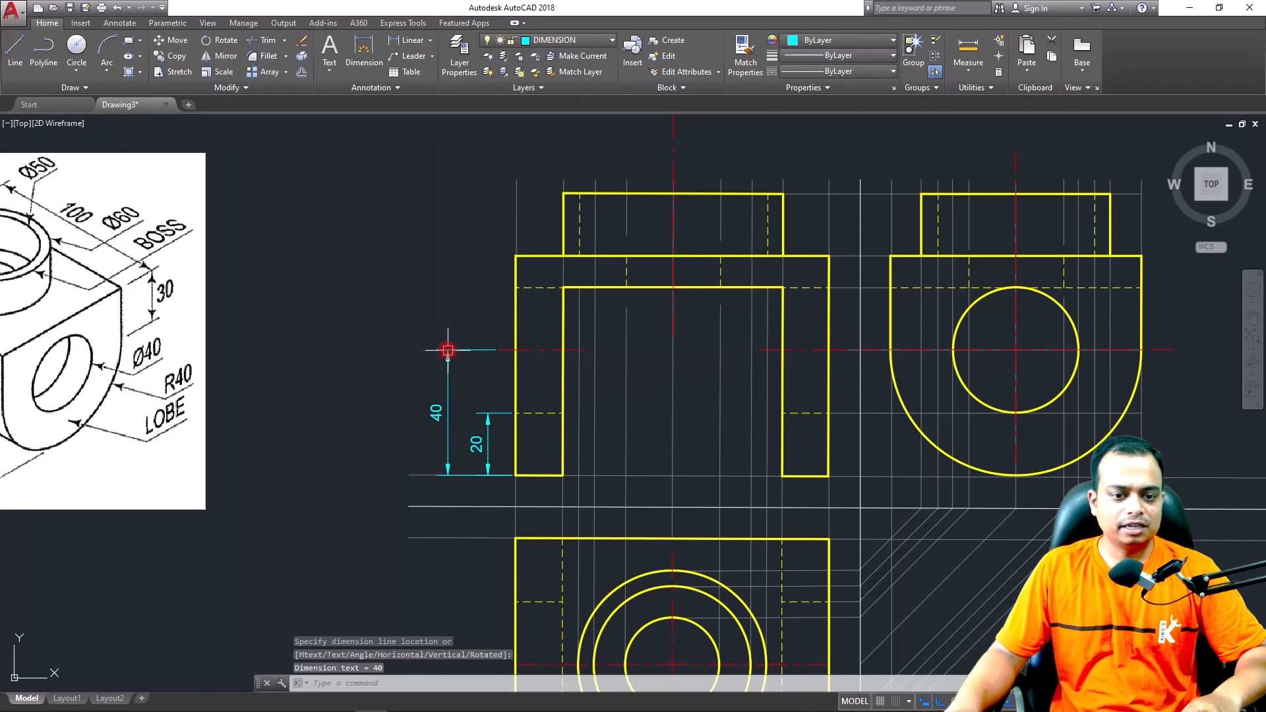
Add a vertical linear dimension from the front view's bottom-left corner to the upper hidden line on its left edge
key(Return)
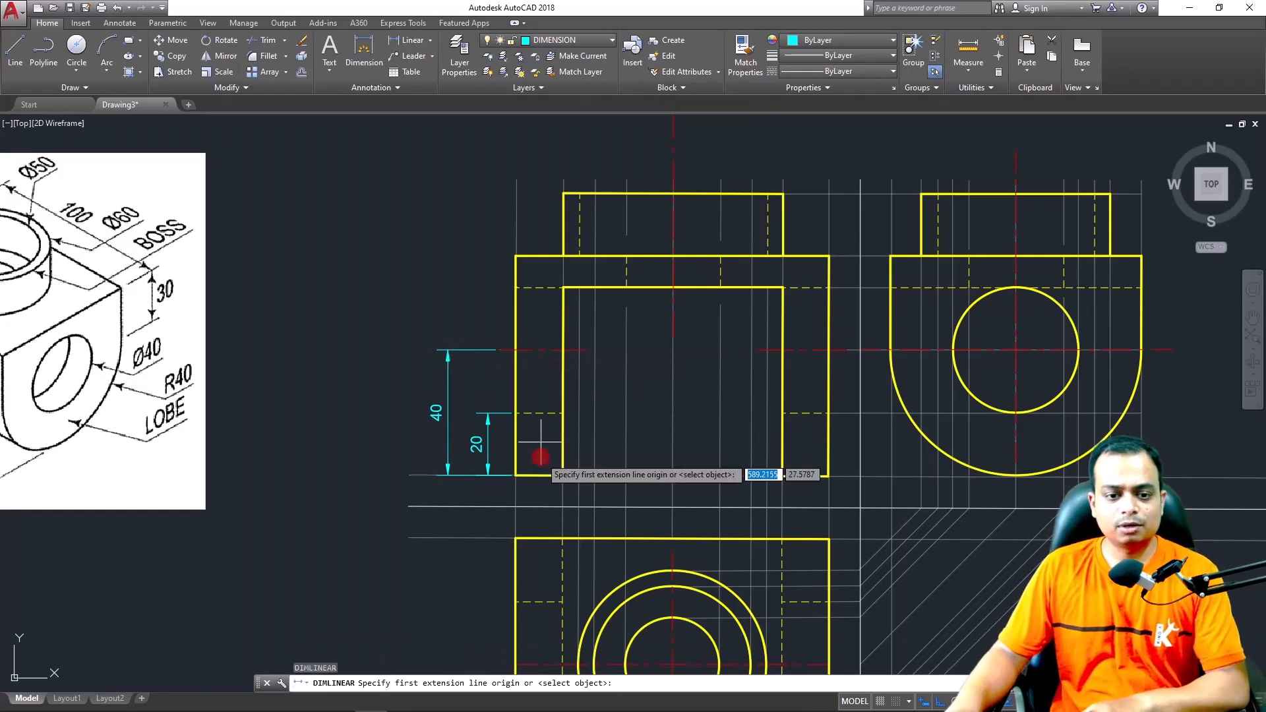
click(515, 474)
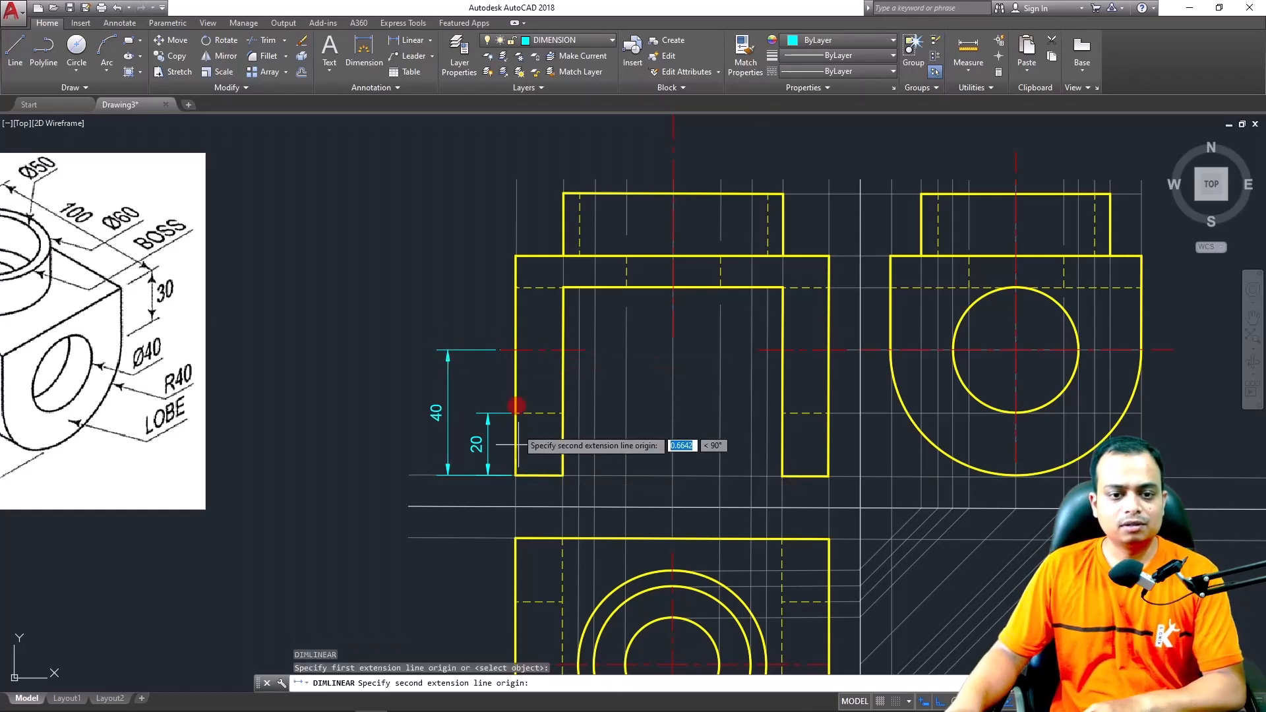
click(515, 288)
click(404, 288)
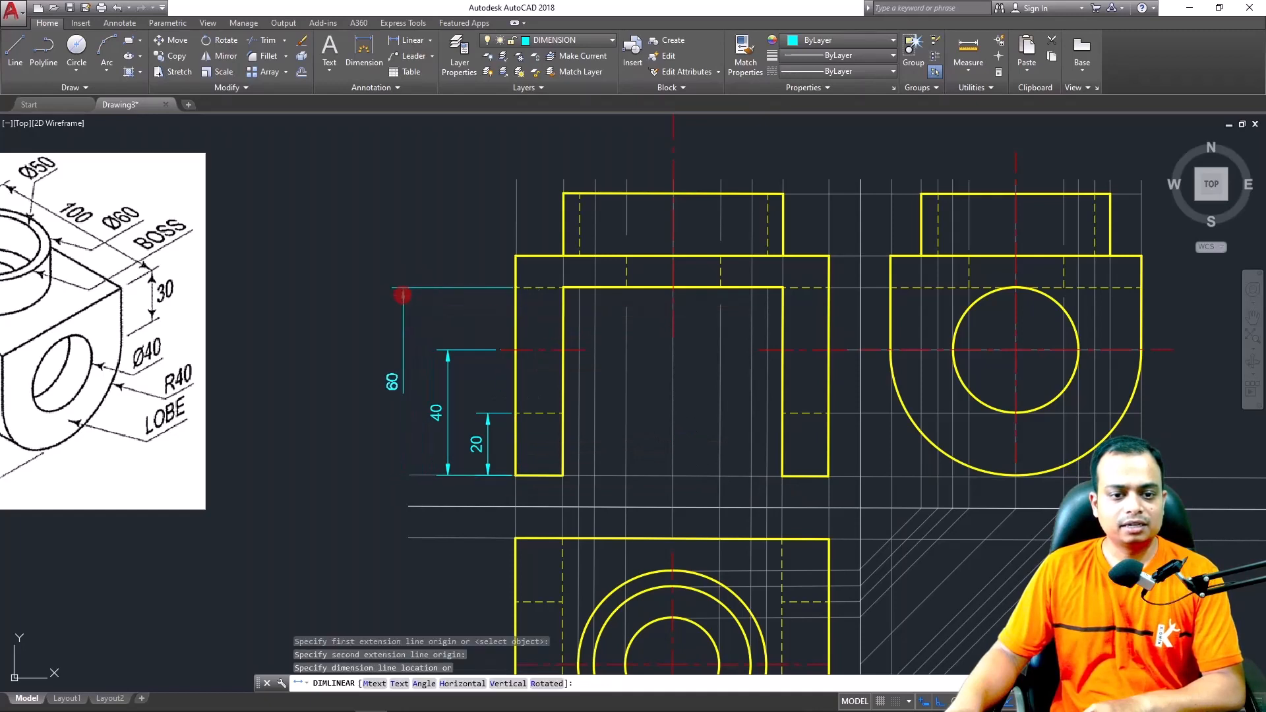
Dimension the full height of the front view's left edge up to the top shoulder, outside the other vertical dimensions
key(Return)
click(515, 474)
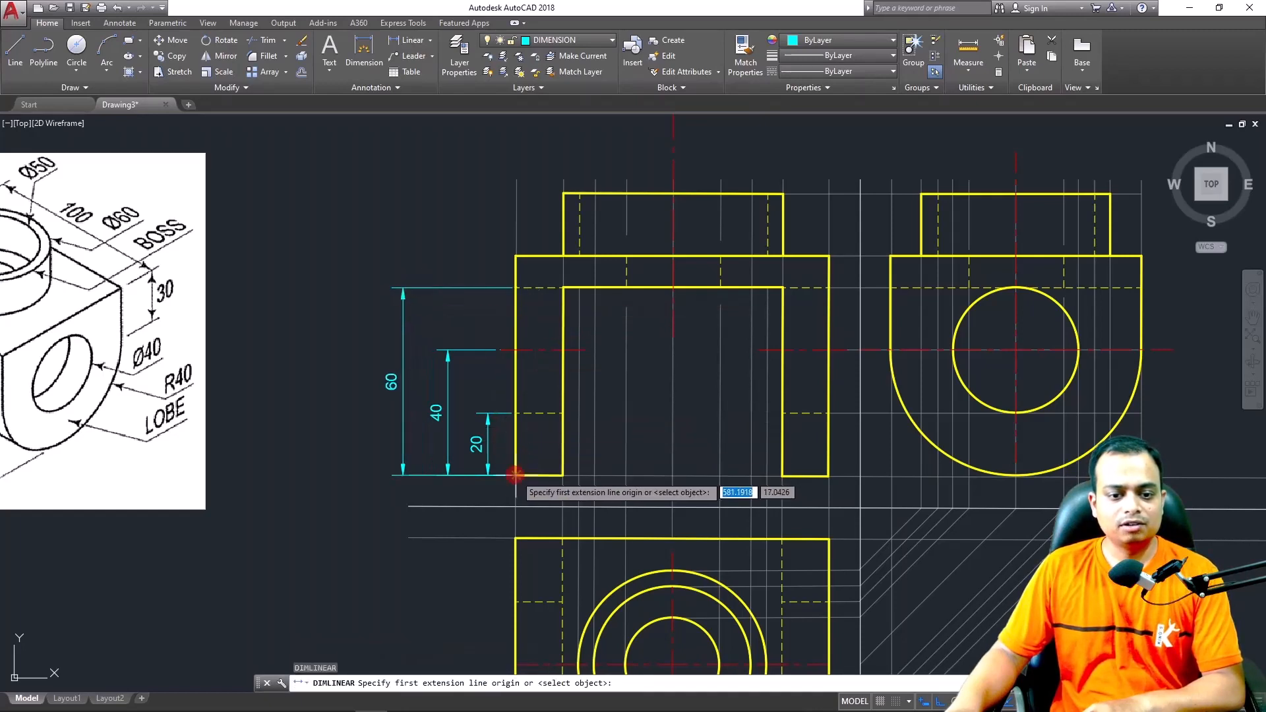
click(515, 255)
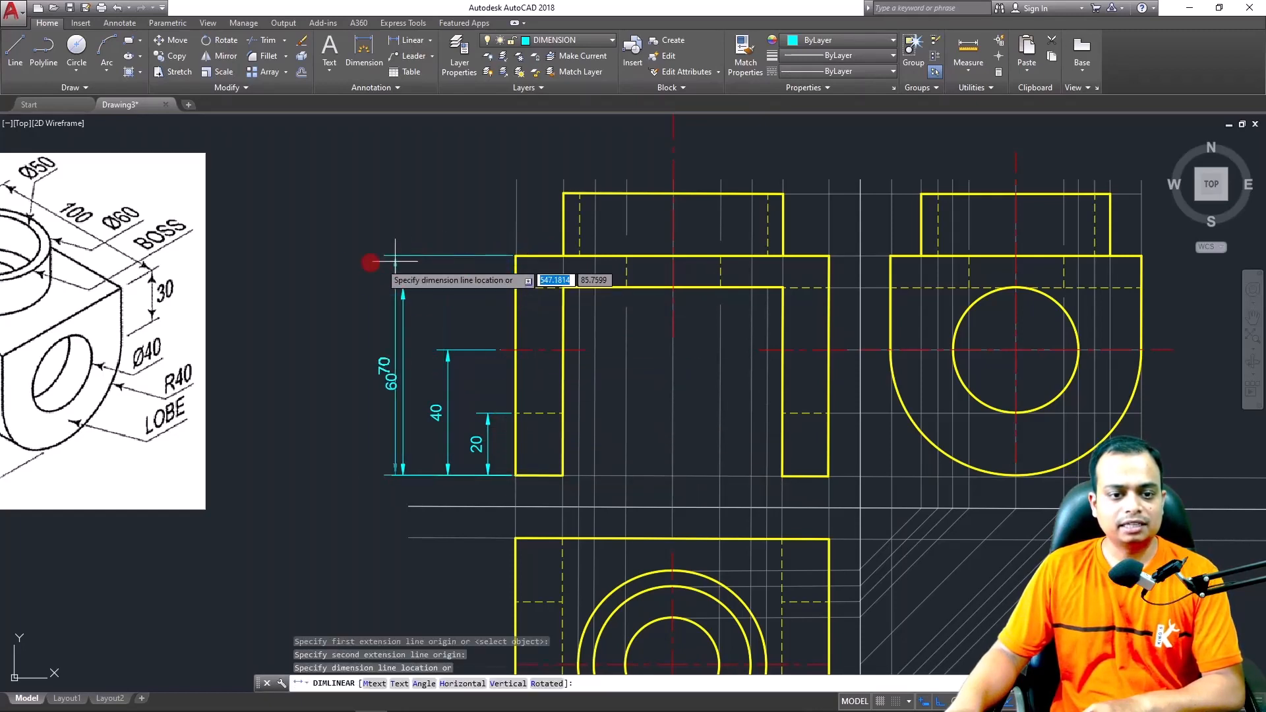
click(356, 262)
Dimension the boss height above the front view's shoulder, in line with the outermost vertical dimension
key(Return)
click(562, 193)
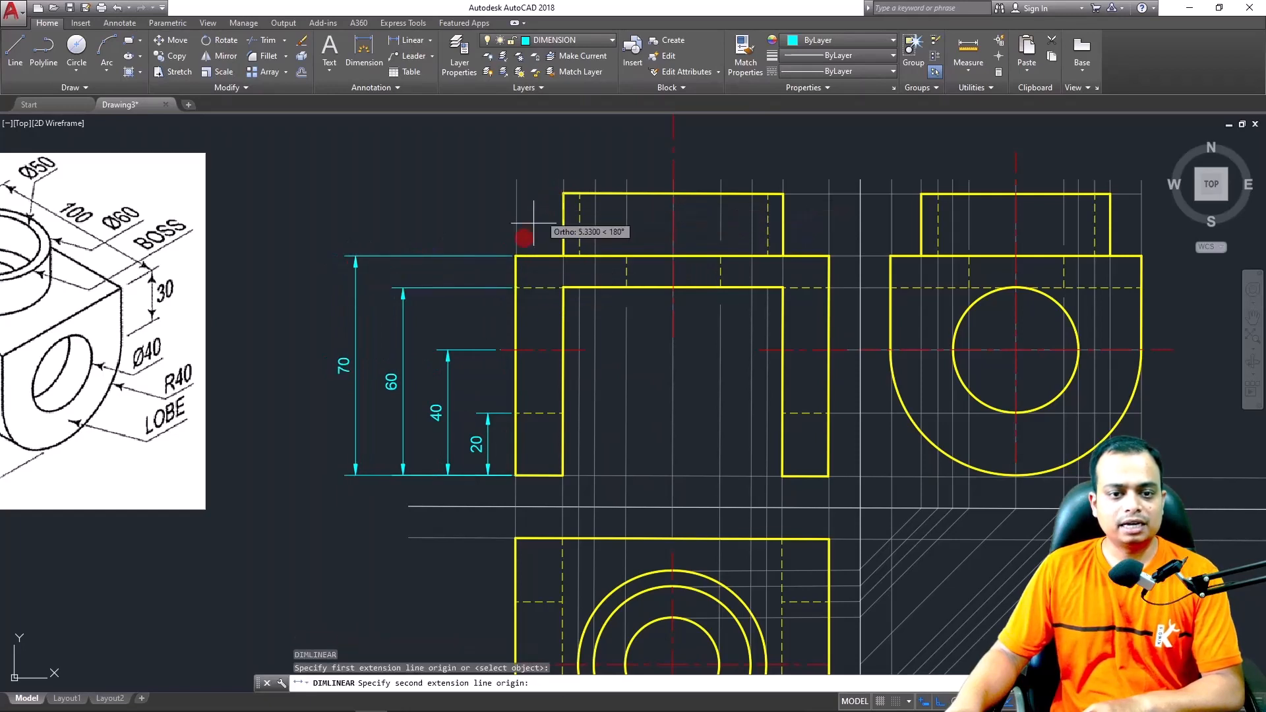
click(515, 255)
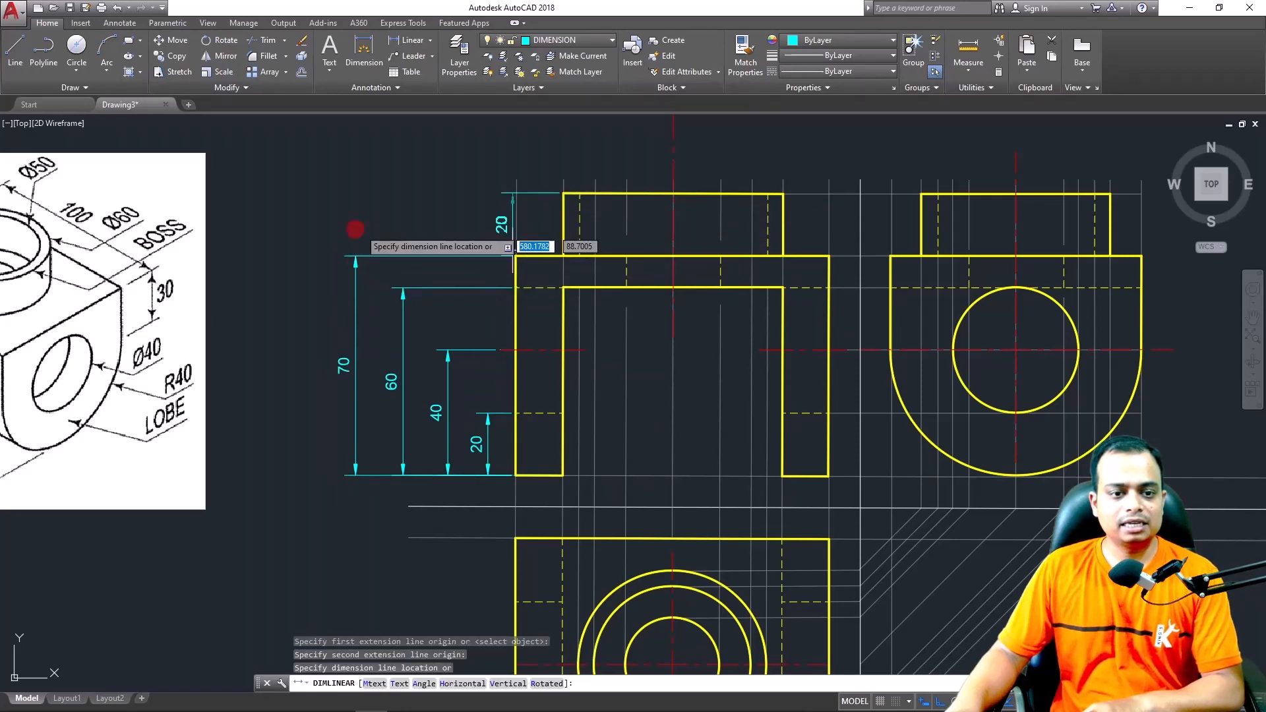
click(356, 256)
Add a vertical linear dimension along the full left edge of the top view's rectangle
key(Return)
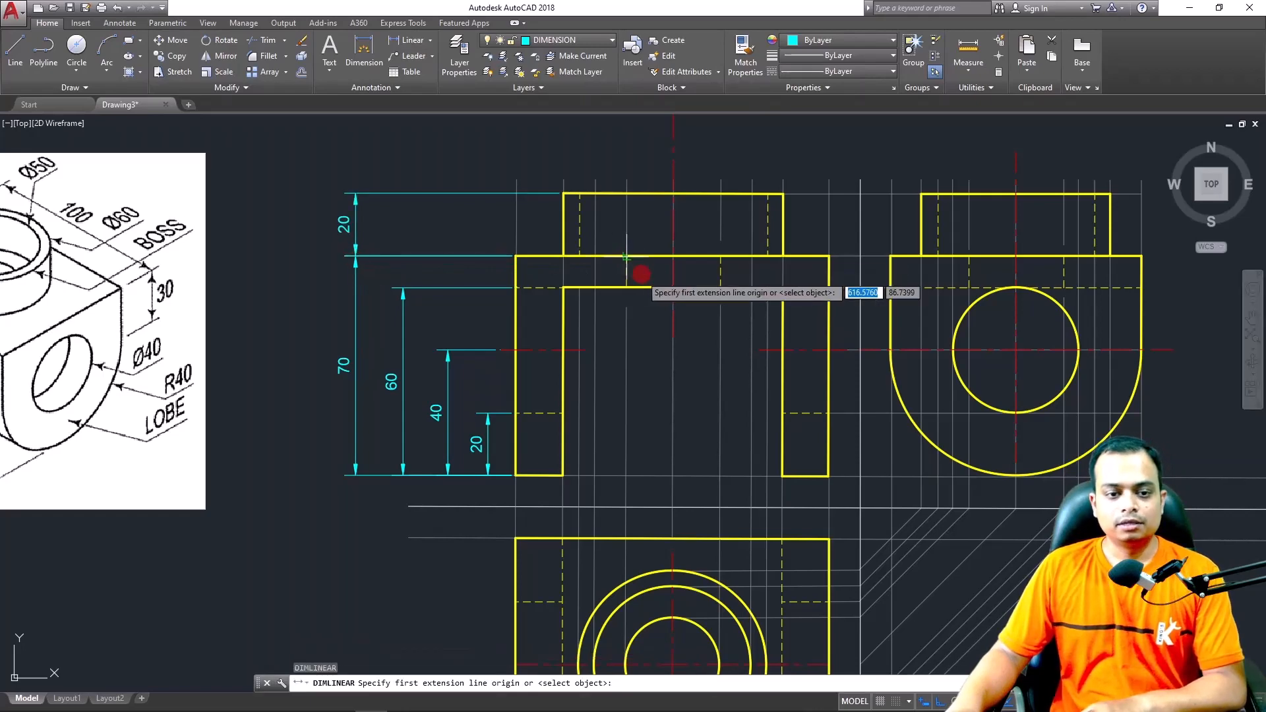
mouse_move(643, 272)
middle_down()
mouse_move(498, 249)
mouse_move(504, 81)
middle_up()
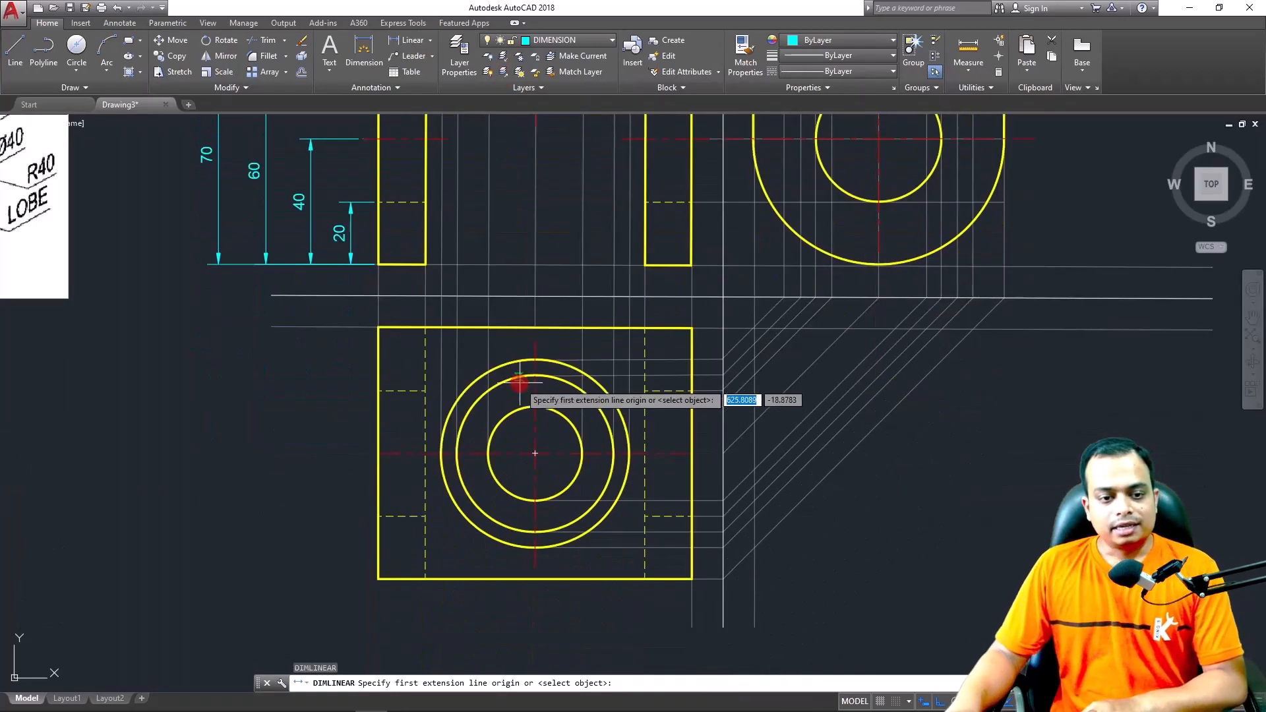
key(Return)
key(Escape)
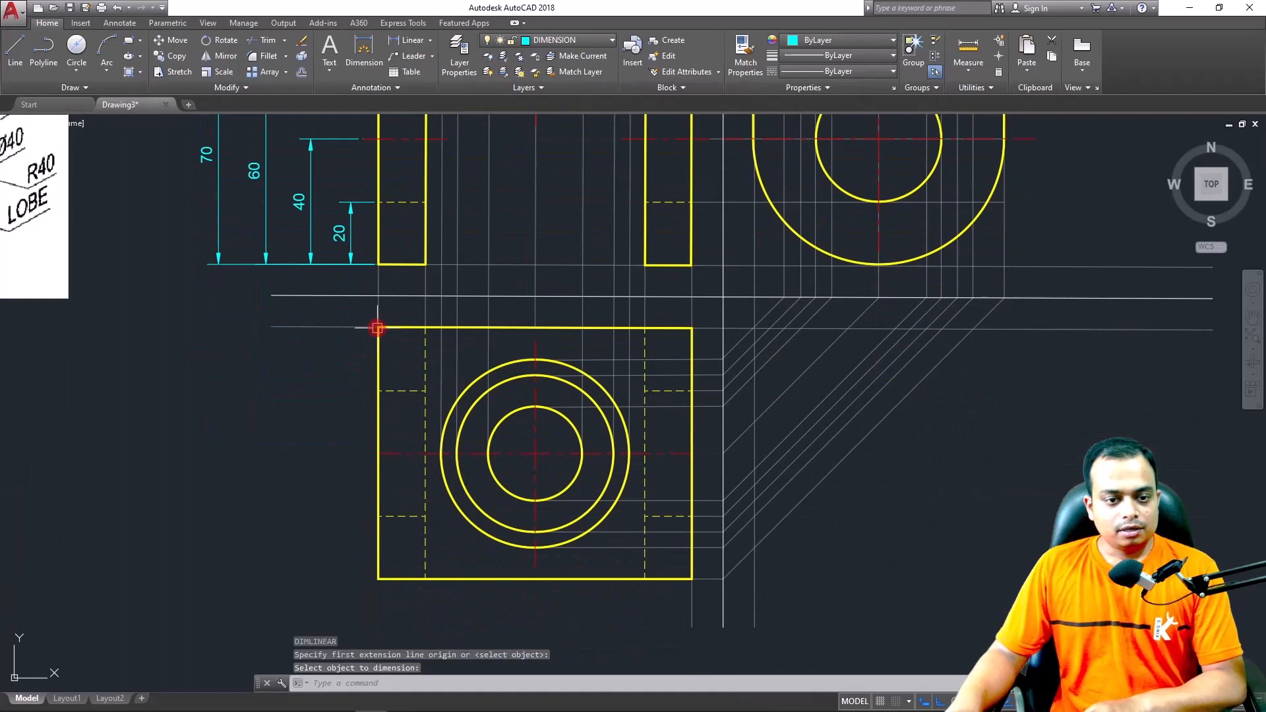
click(408, 40)
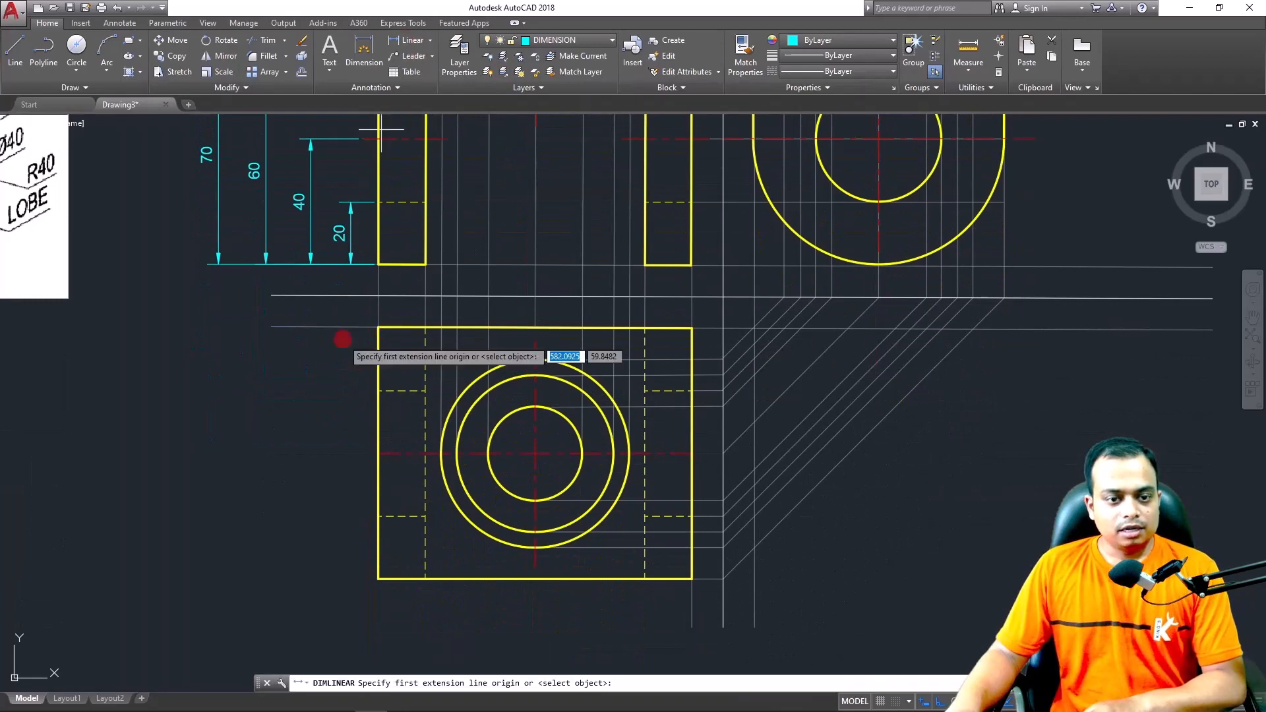
click(379, 328)
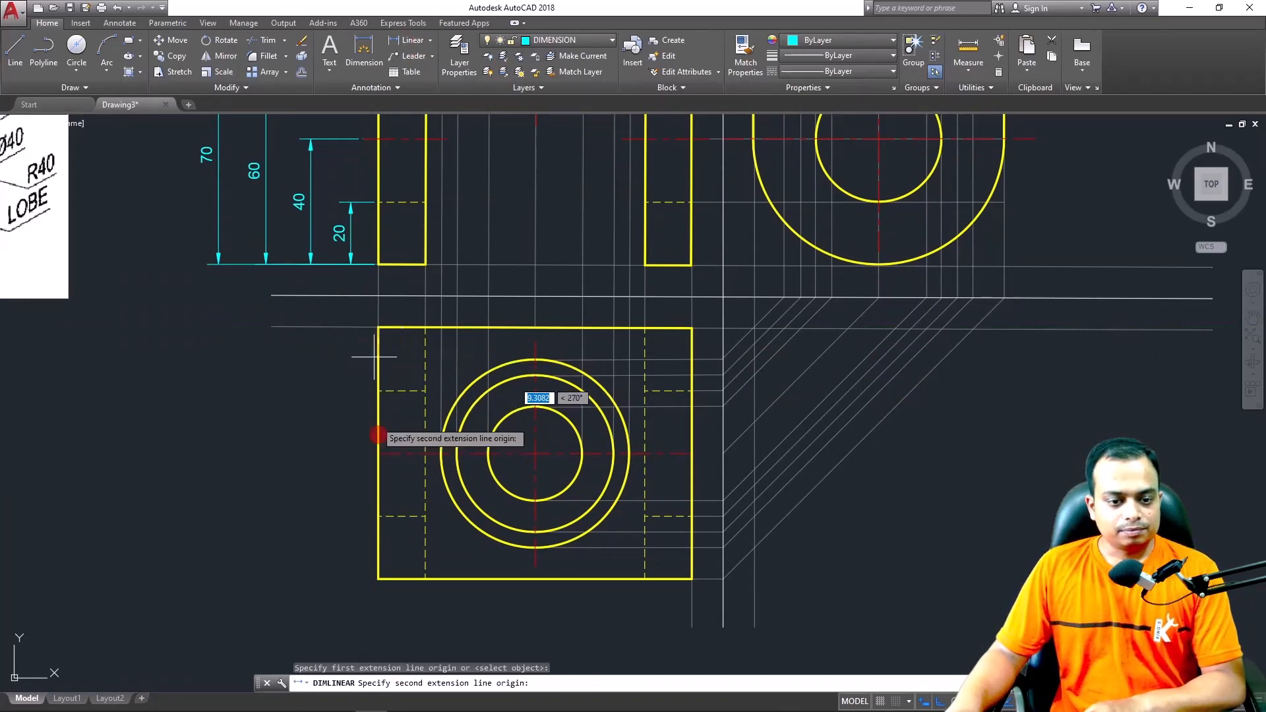
click(377, 579)
click(331, 562)
Add a horizontal linear dimension for the overall width below the top view's rectangle
key(Return)
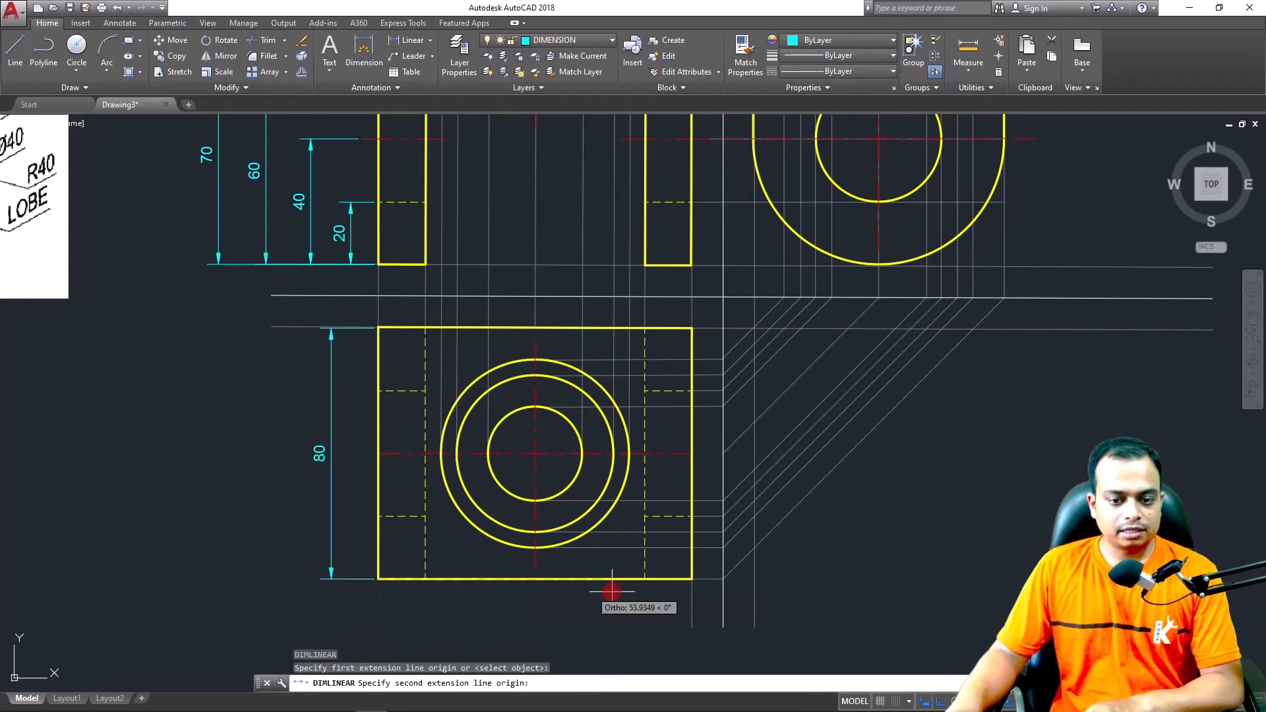
click(691, 581)
click(538, 617)
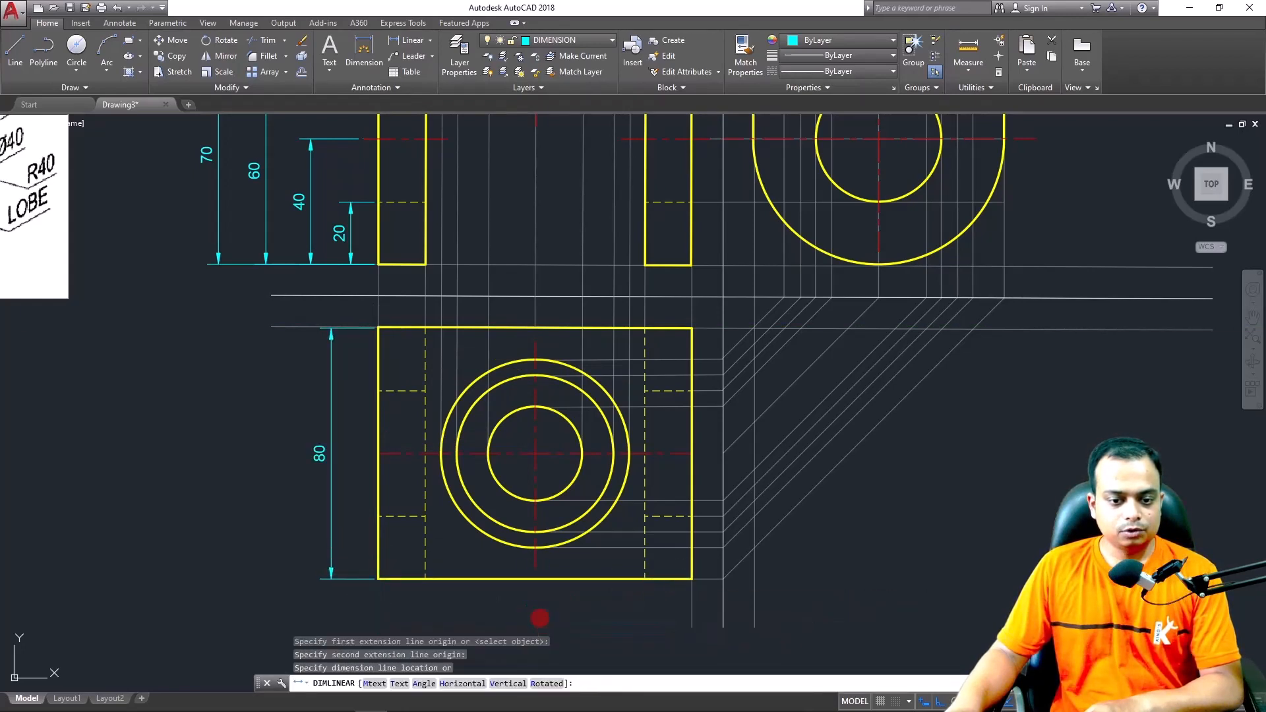
click(312, 683)
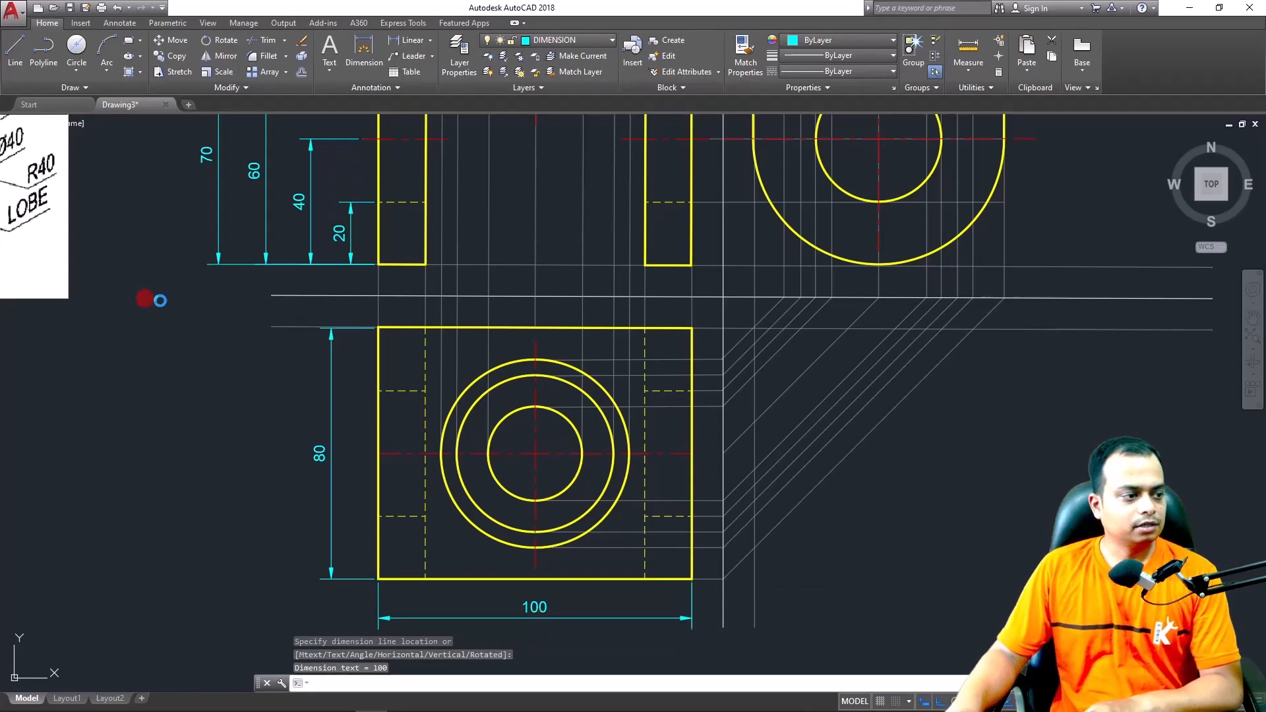
Add a vertical linear dimension beside the side view from the shoulder's upper corner to the hole's horizontal centre line
middle_drag(627, 443, 579, 354)
middle_drag(720, 362, 646, 528)
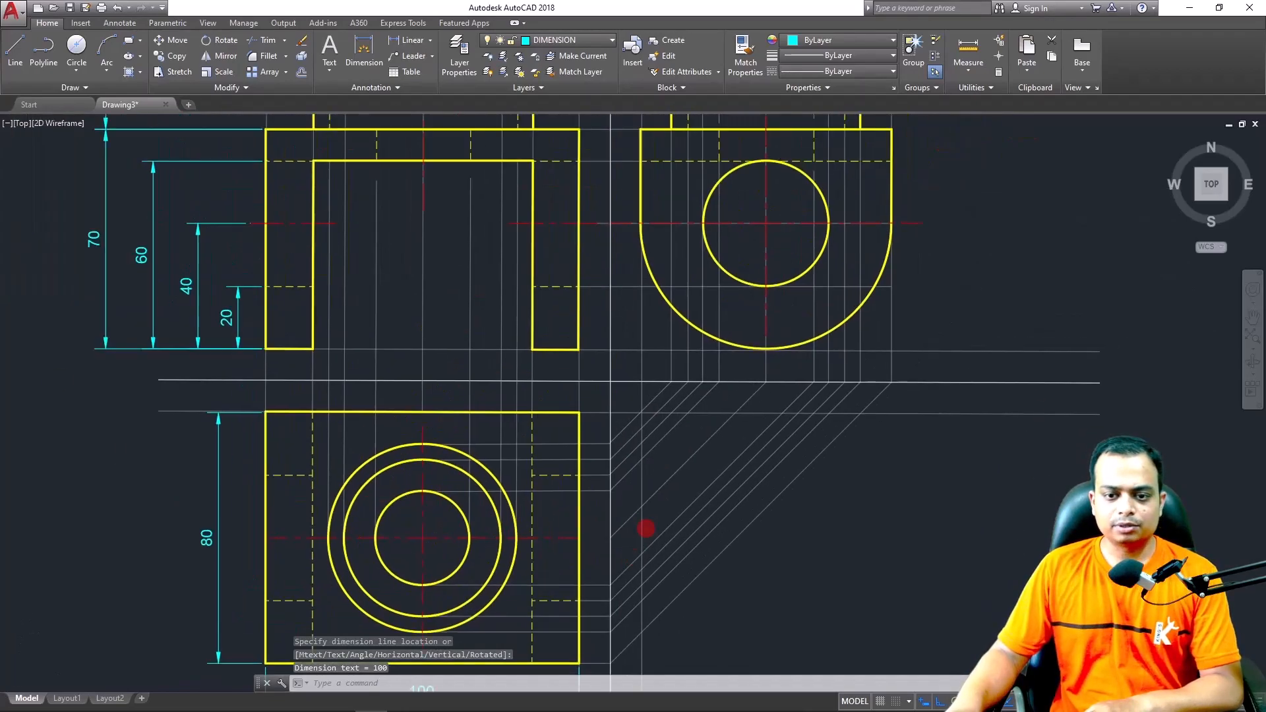
middle_drag(689, 446, 650, 594)
middle_drag(757, 509, 703, 517)
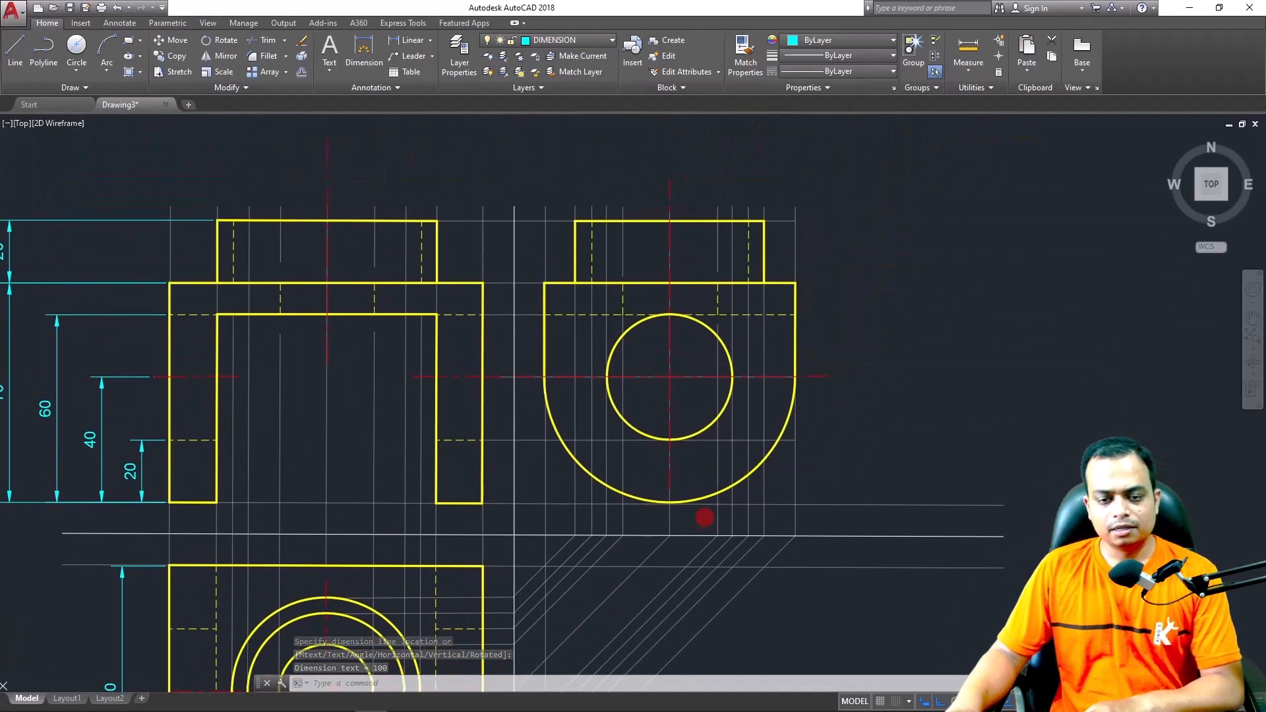
key(Return)
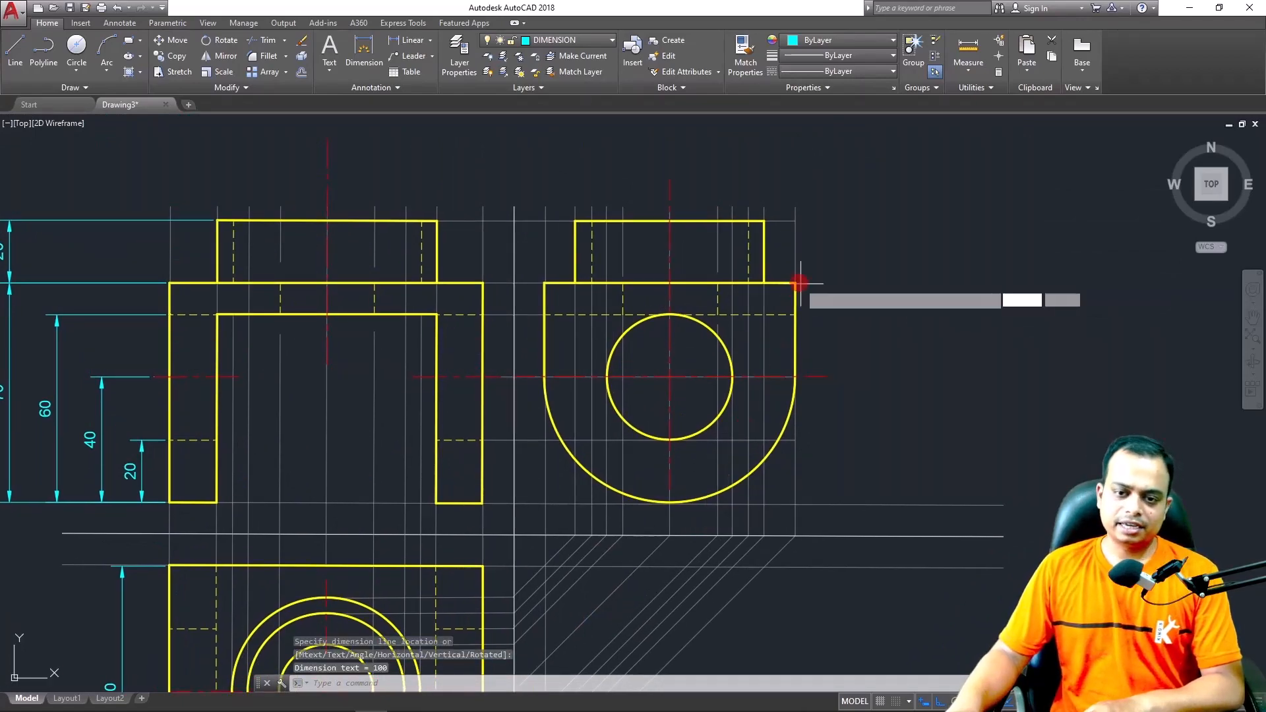
middle_drag(63, 296, 628, 351)
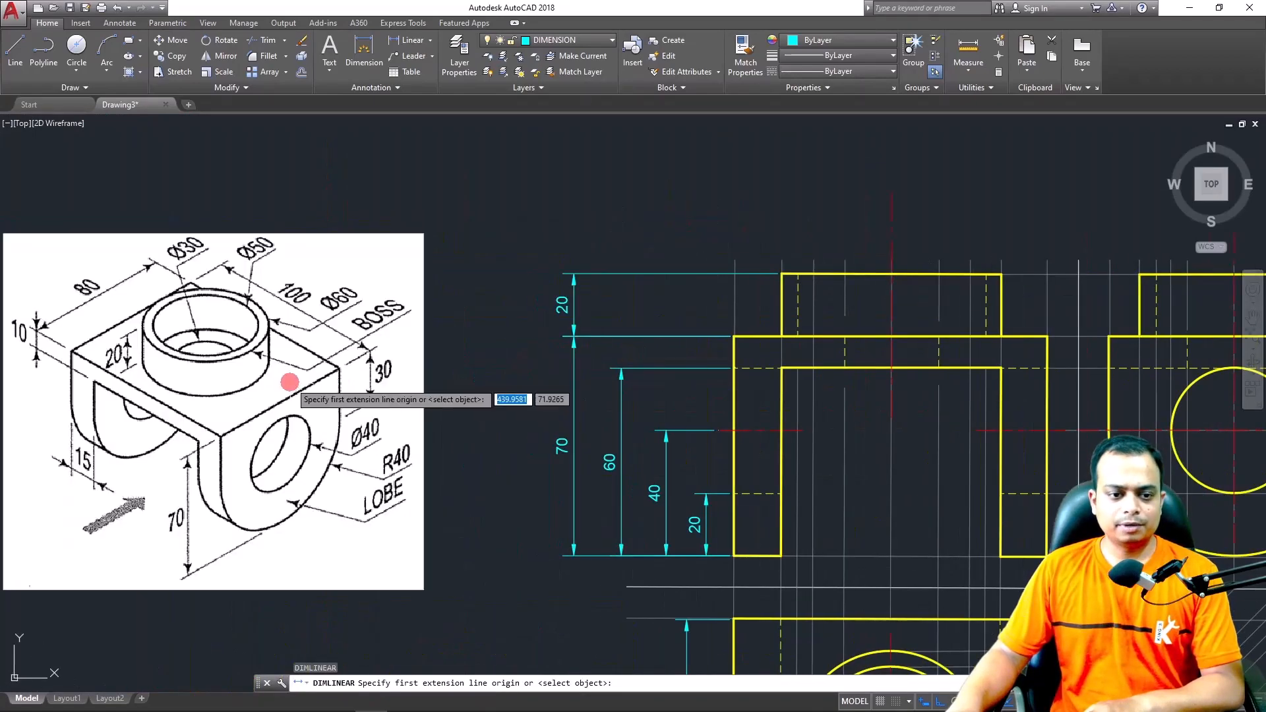
middle_drag(793, 356, 140, 292)
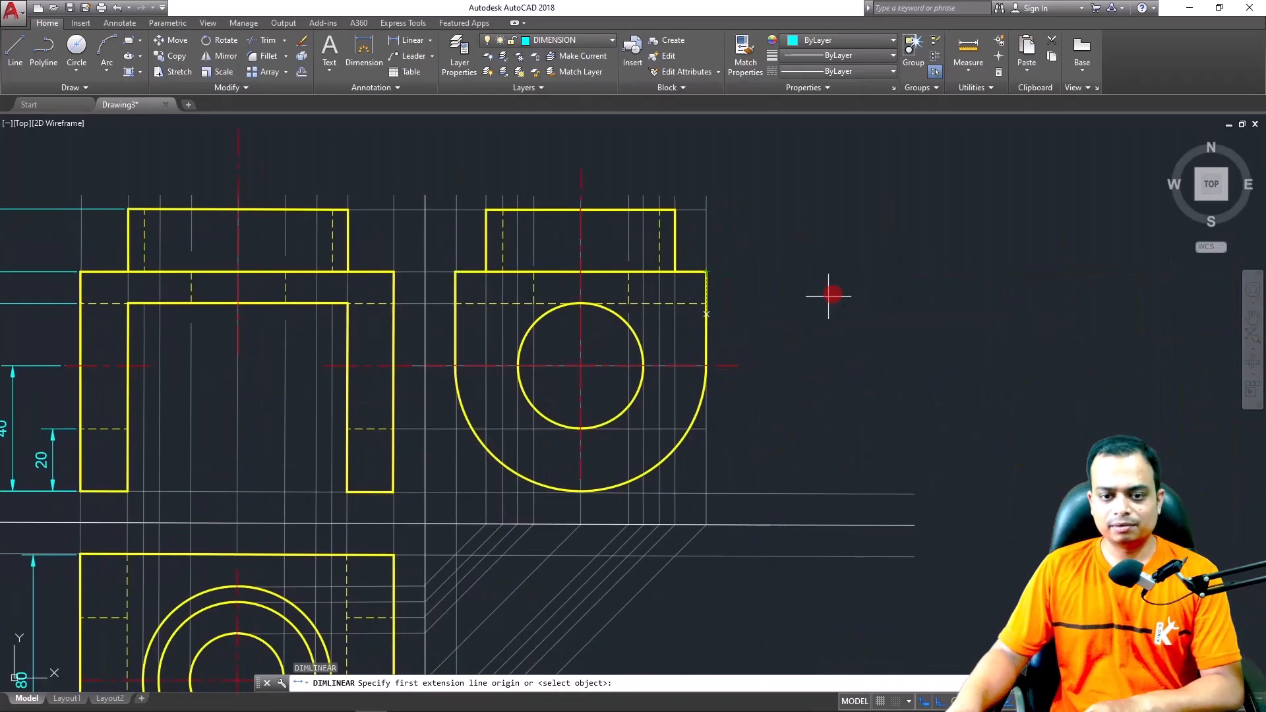
click(707, 271)
click(738, 365)
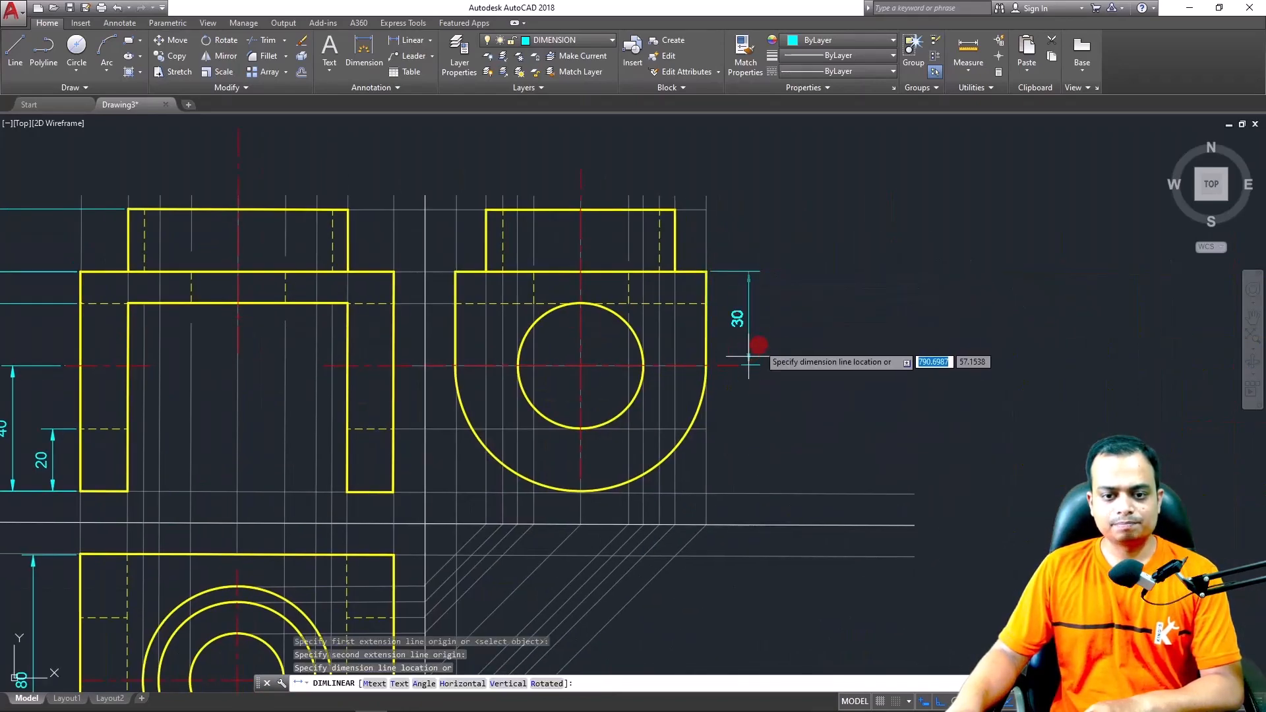
click(760, 340)
Dimension the boss height on the side view, in line with the vertical dimension below it
key(Return)
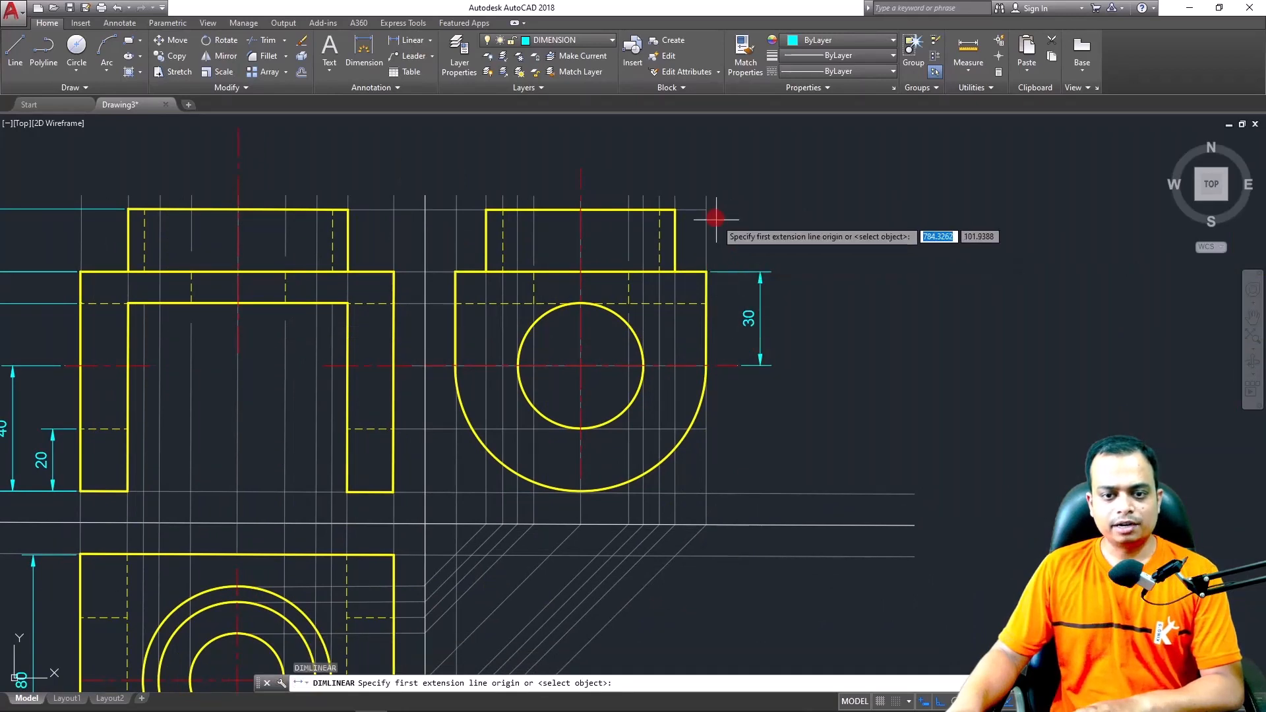
click(675, 209)
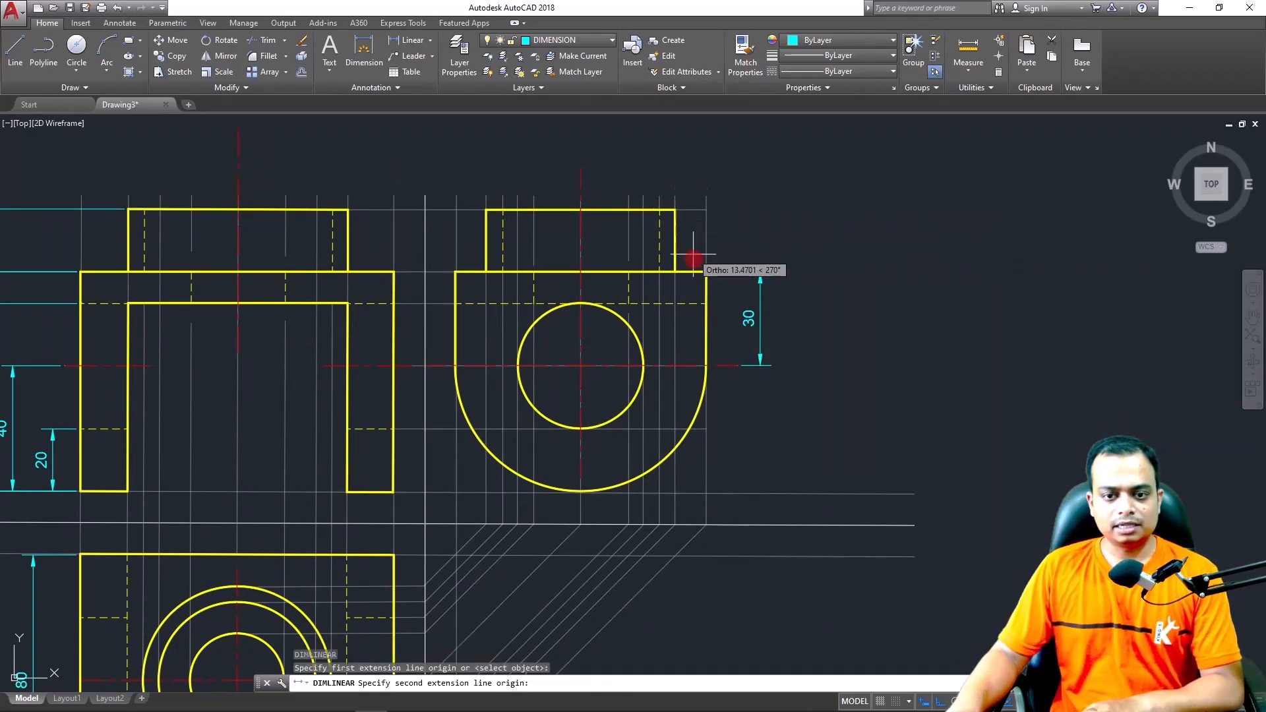
click(706, 271)
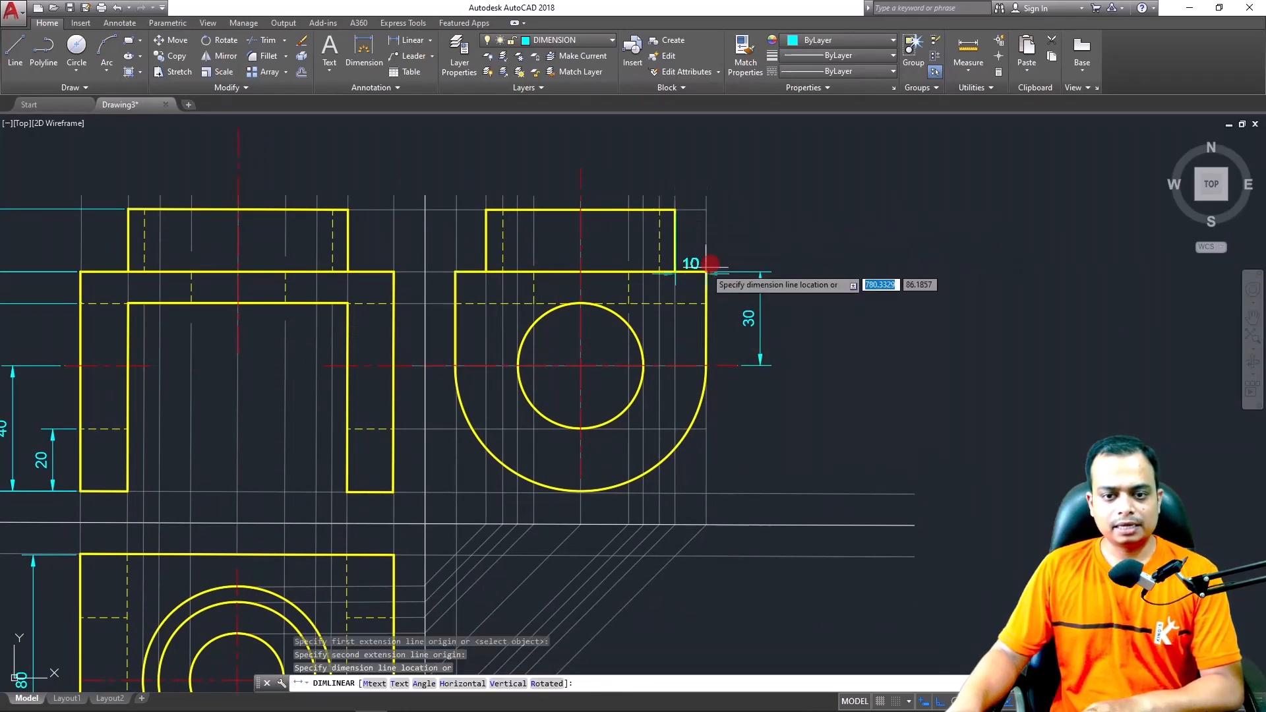
click(760, 273)
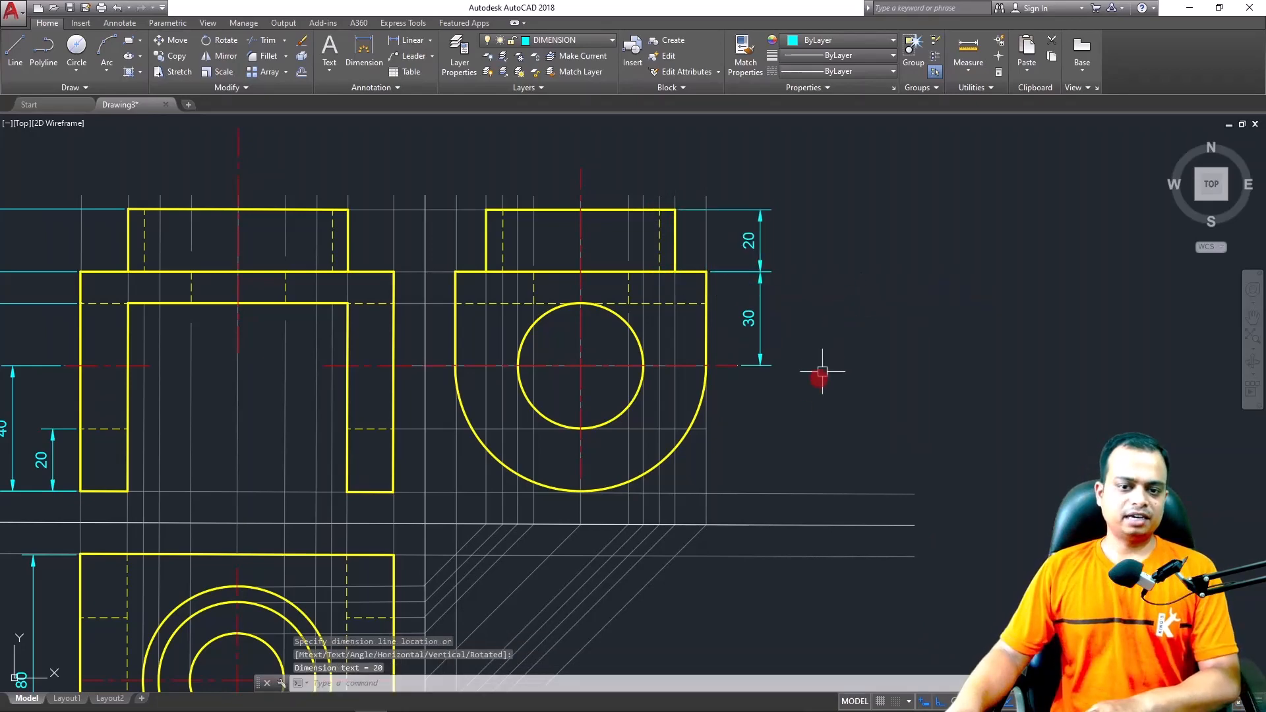
Add a radius dimension to the side view's hole, placing its text outside the lobe to the lower right
scroll(814, 392, down, 2)
middle_drag(814, 392, 878, 290)
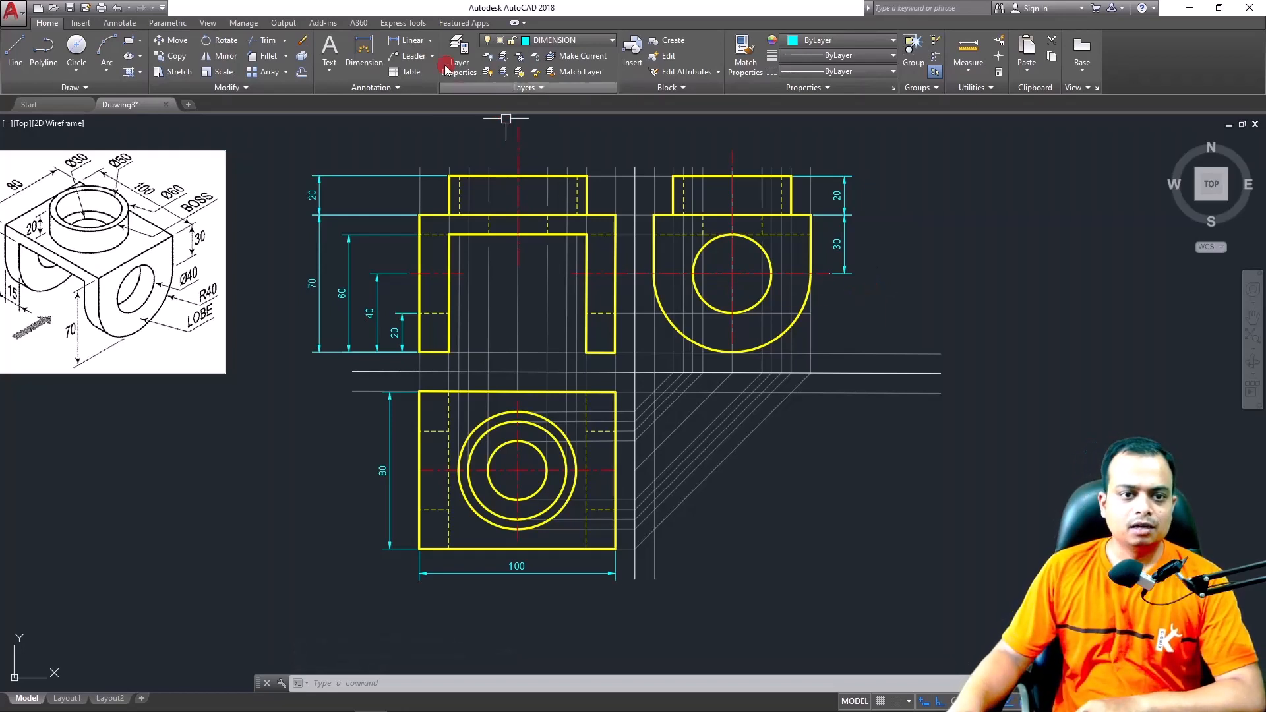
click(431, 41)
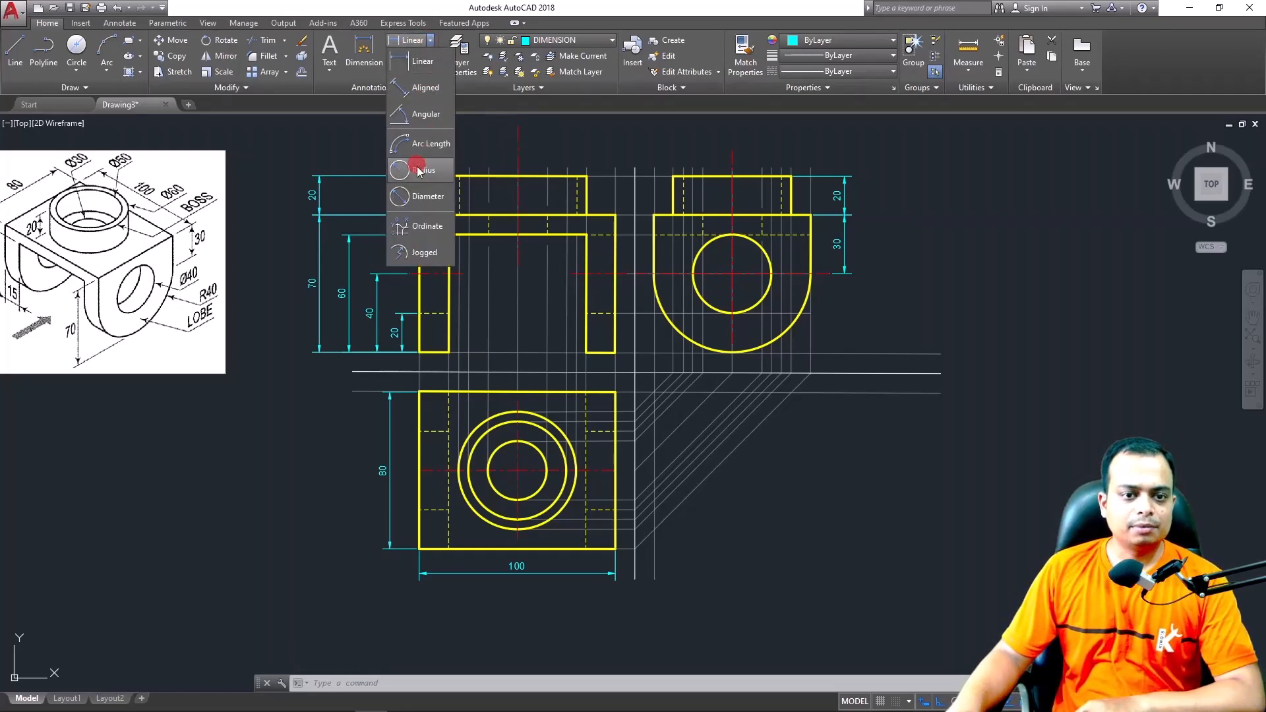
click(422, 169)
click(759, 302)
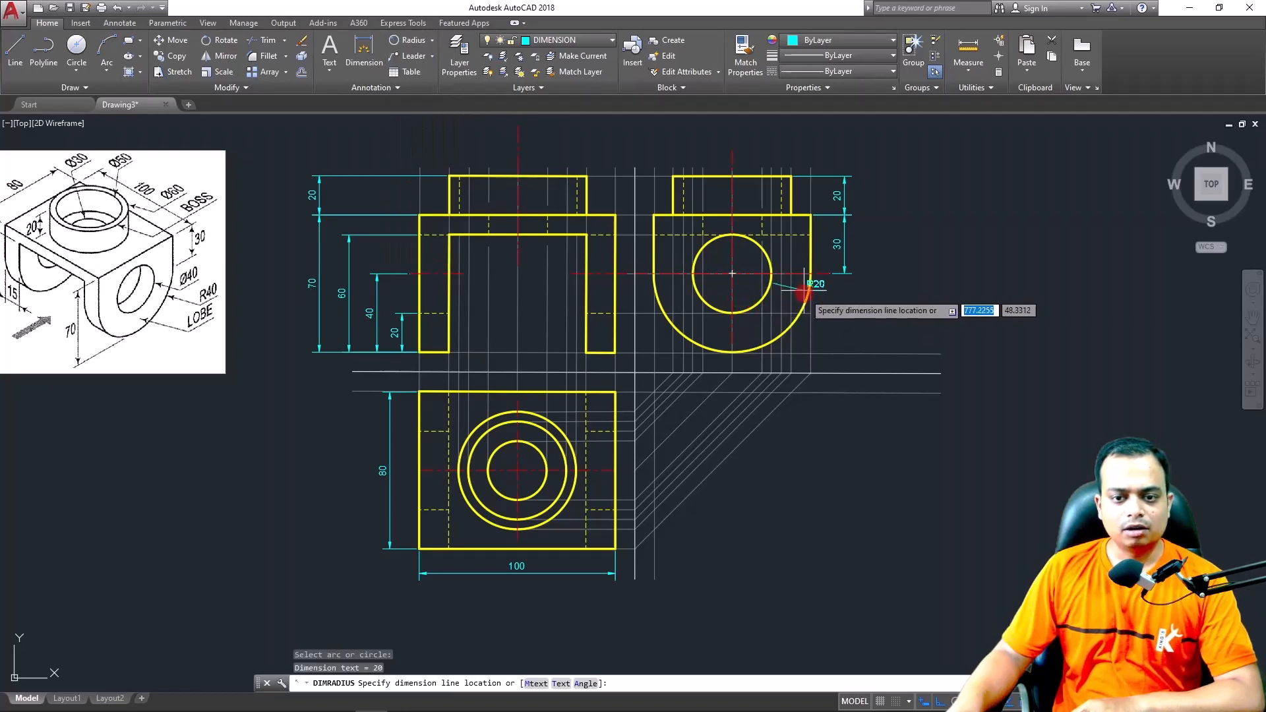
click(836, 323)
Try radius dimensions on the top view's inner circle and middle circle
key(Return)
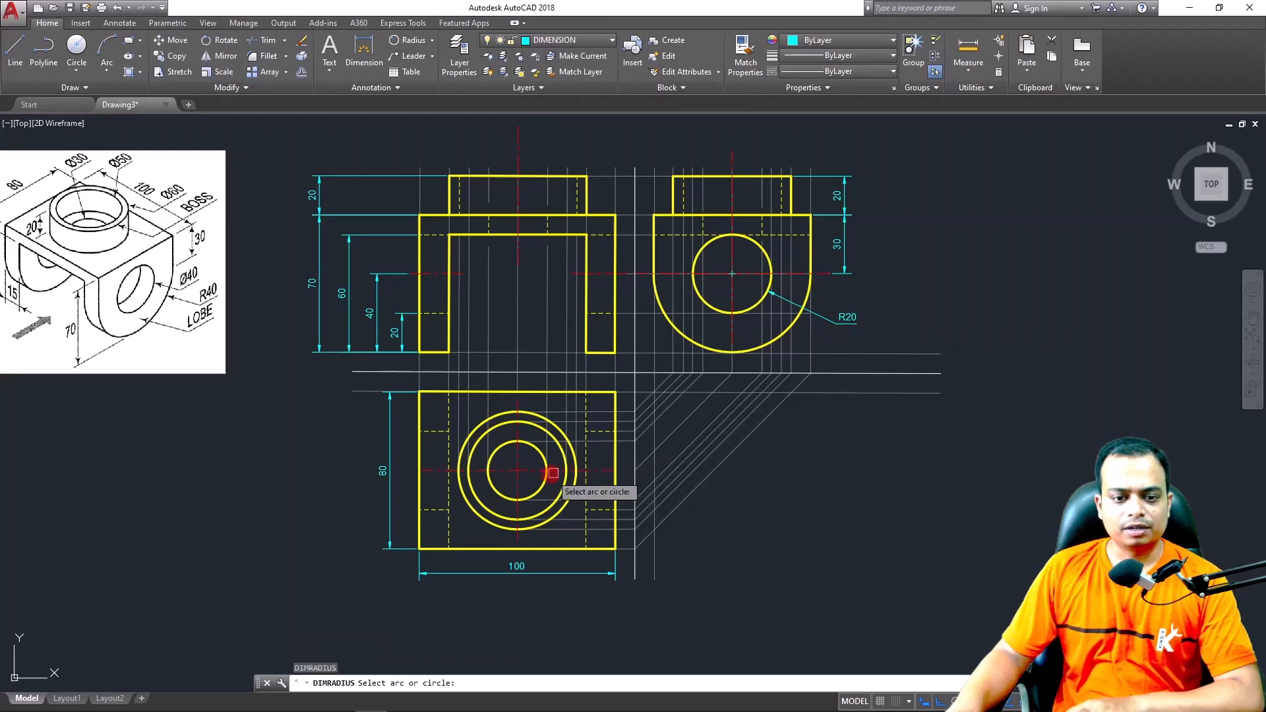
click(536, 491)
click(537, 492)
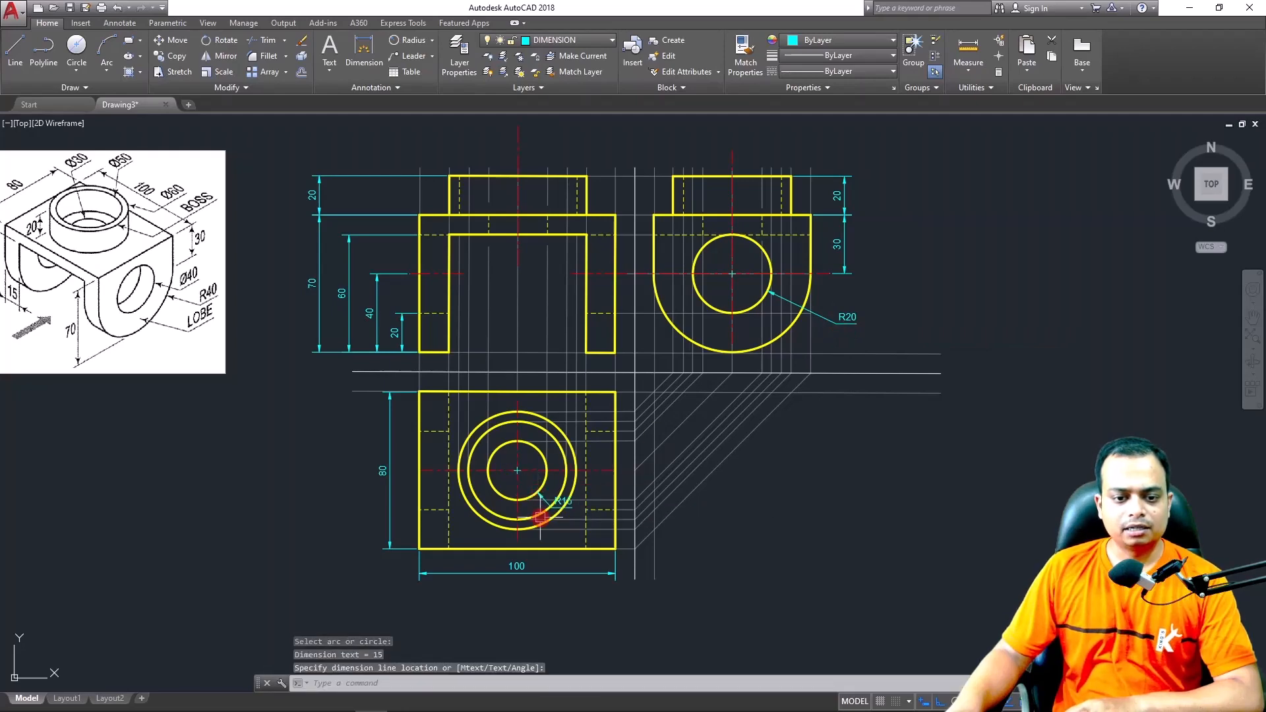
scroll(542, 448, up, 6)
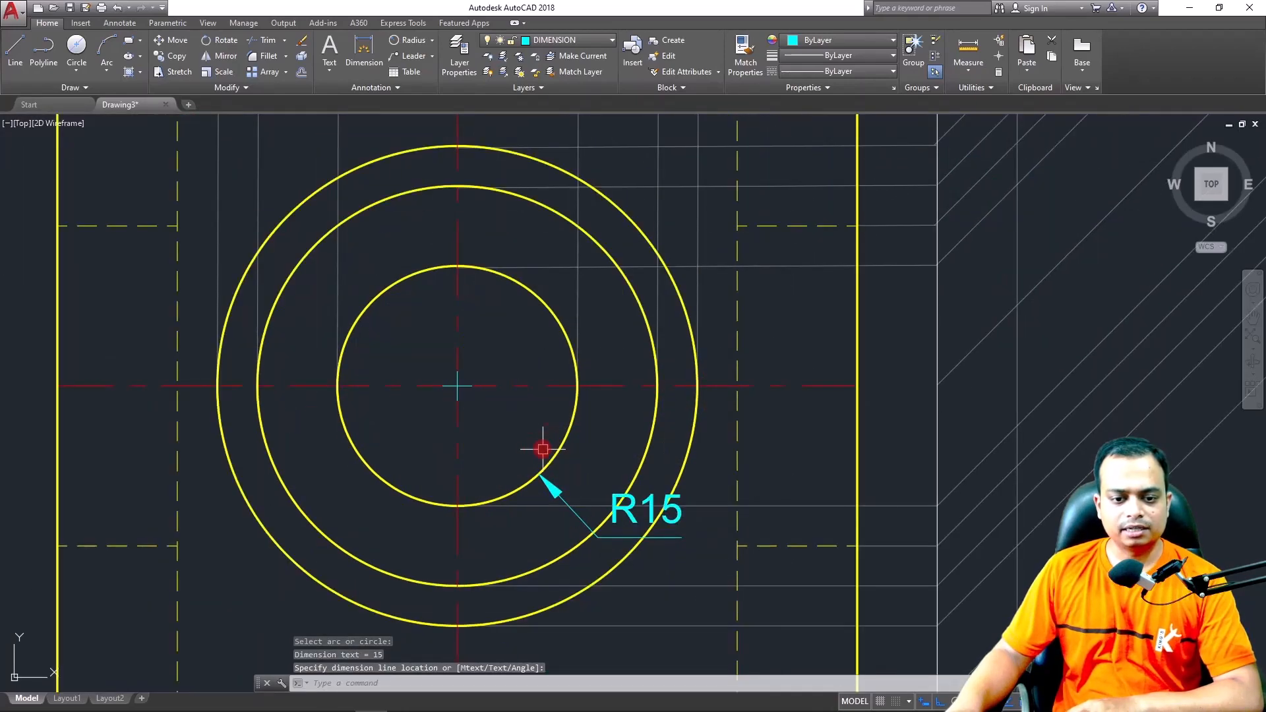
key(Return)
click(647, 428)
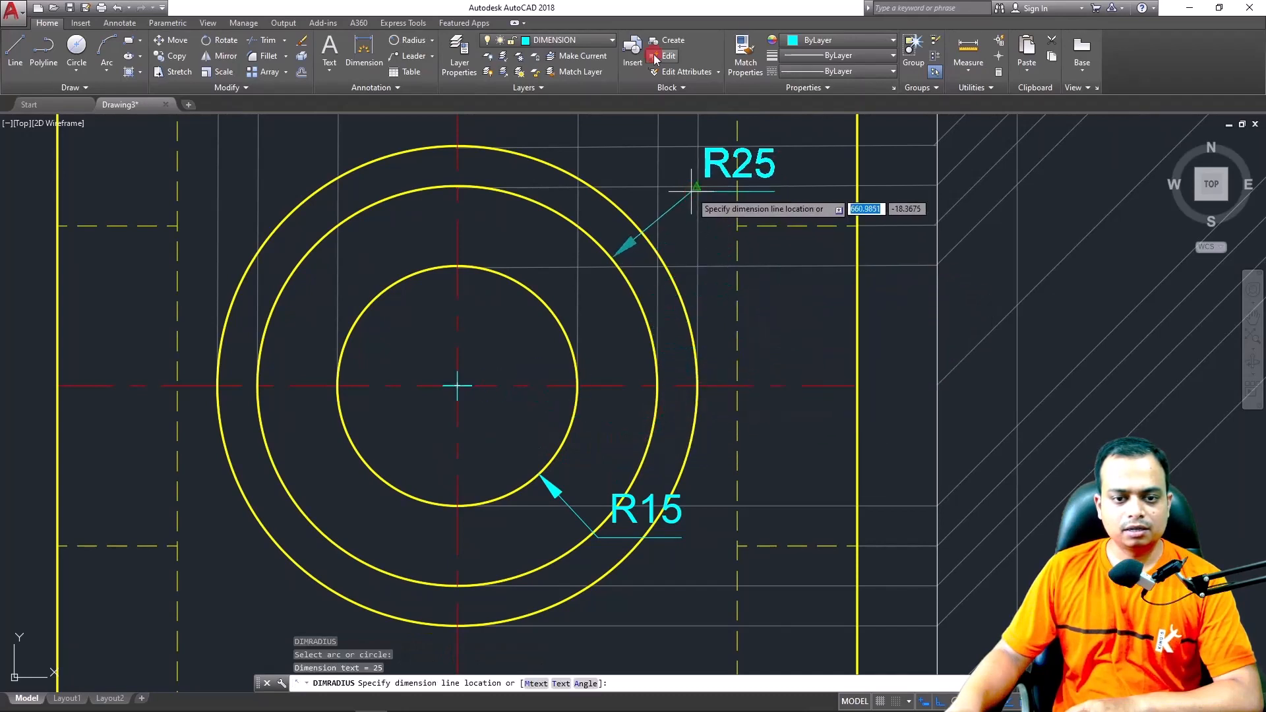
click(597, 264)
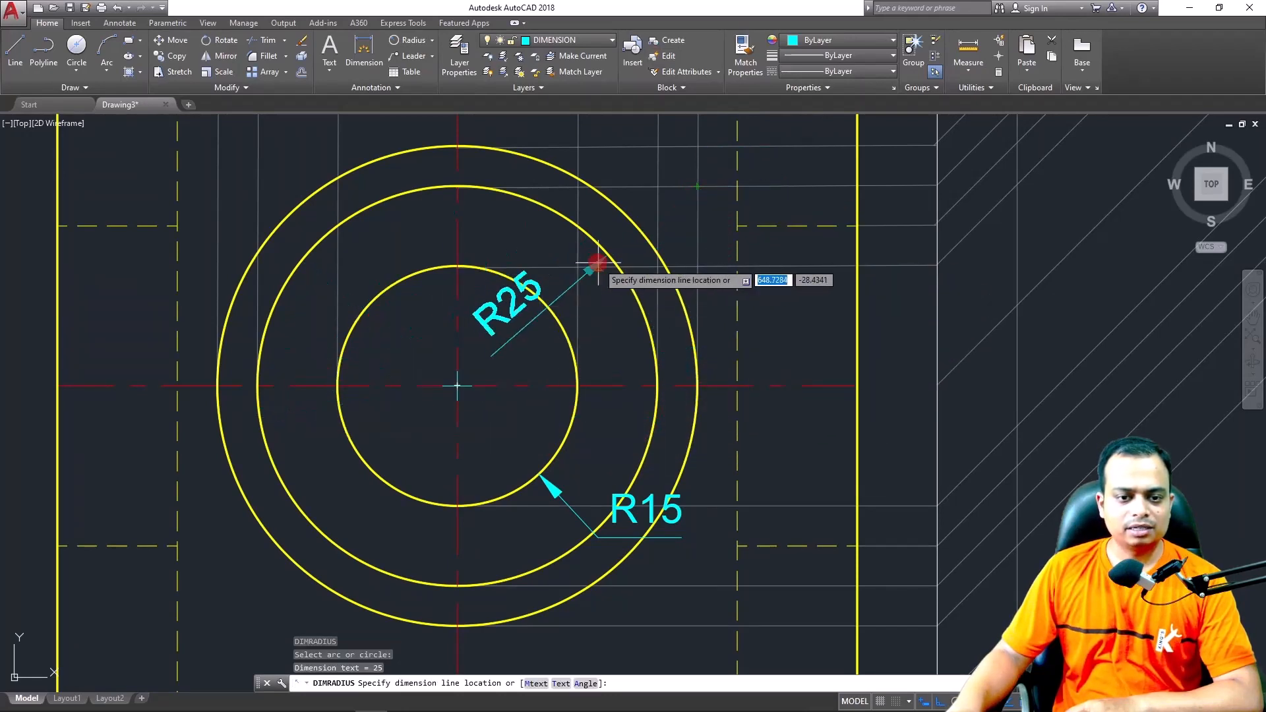
Delete the radius dimensions from the top view's inner and middle circles
click(556, 496)
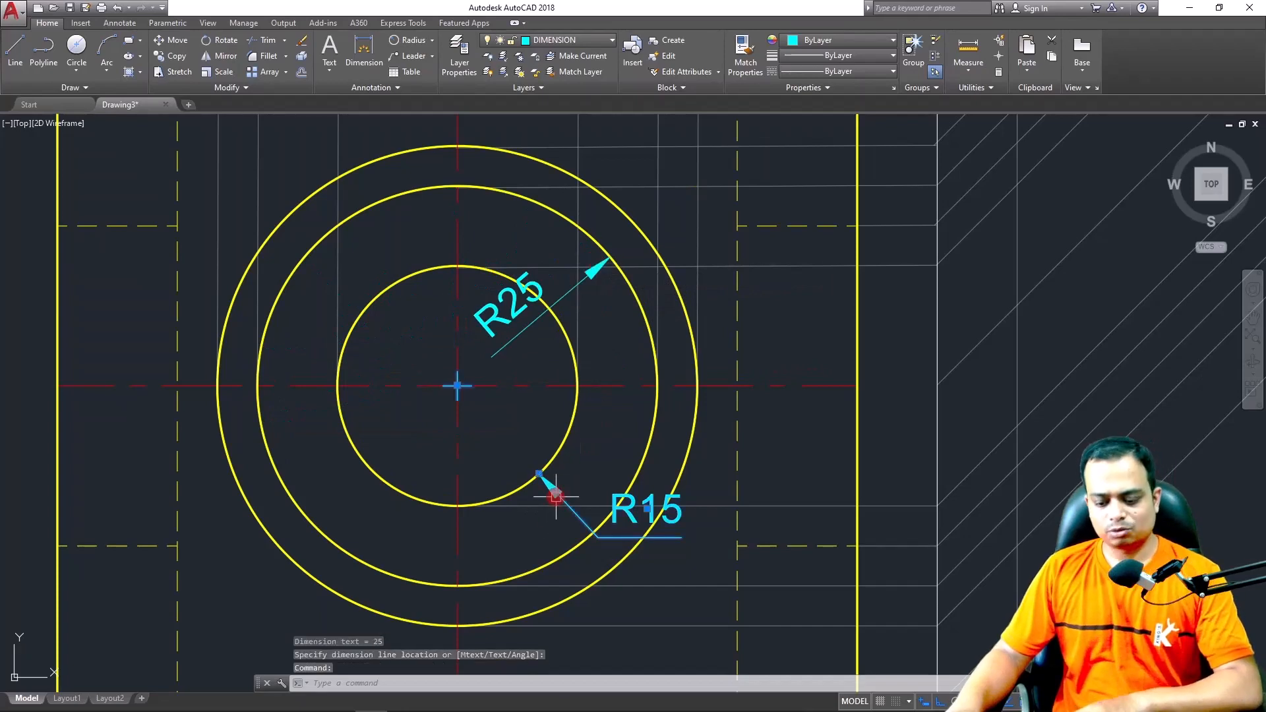
key(Delete)
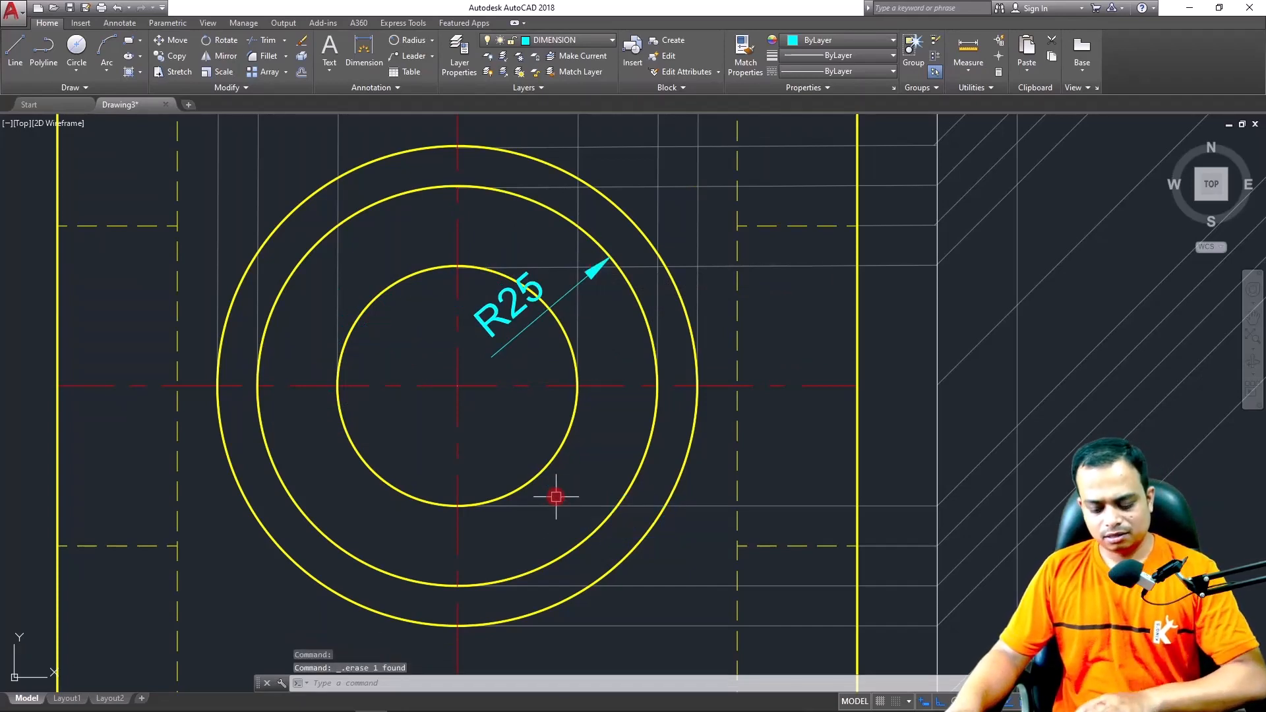
click(589, 279)
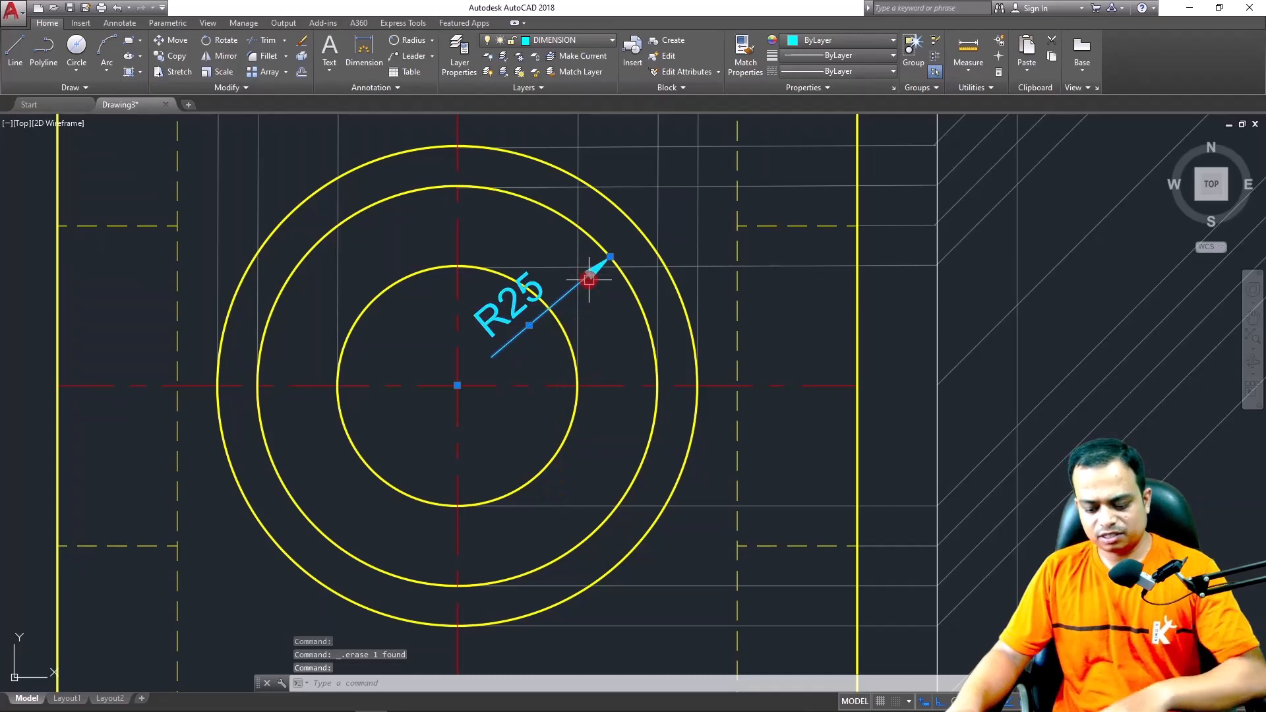
key(Delete)
Add a radius dimension to the top view's inner circle with the text inside the circle
click(395, 41)
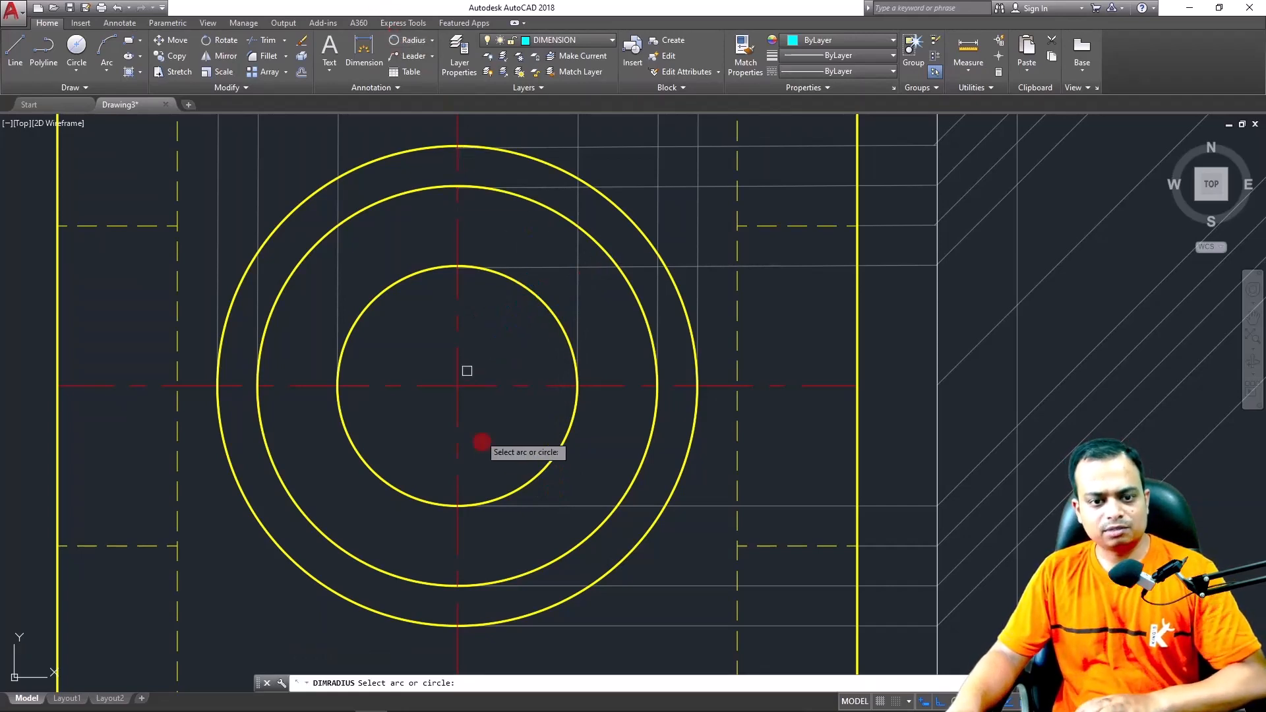
click(562, 330)
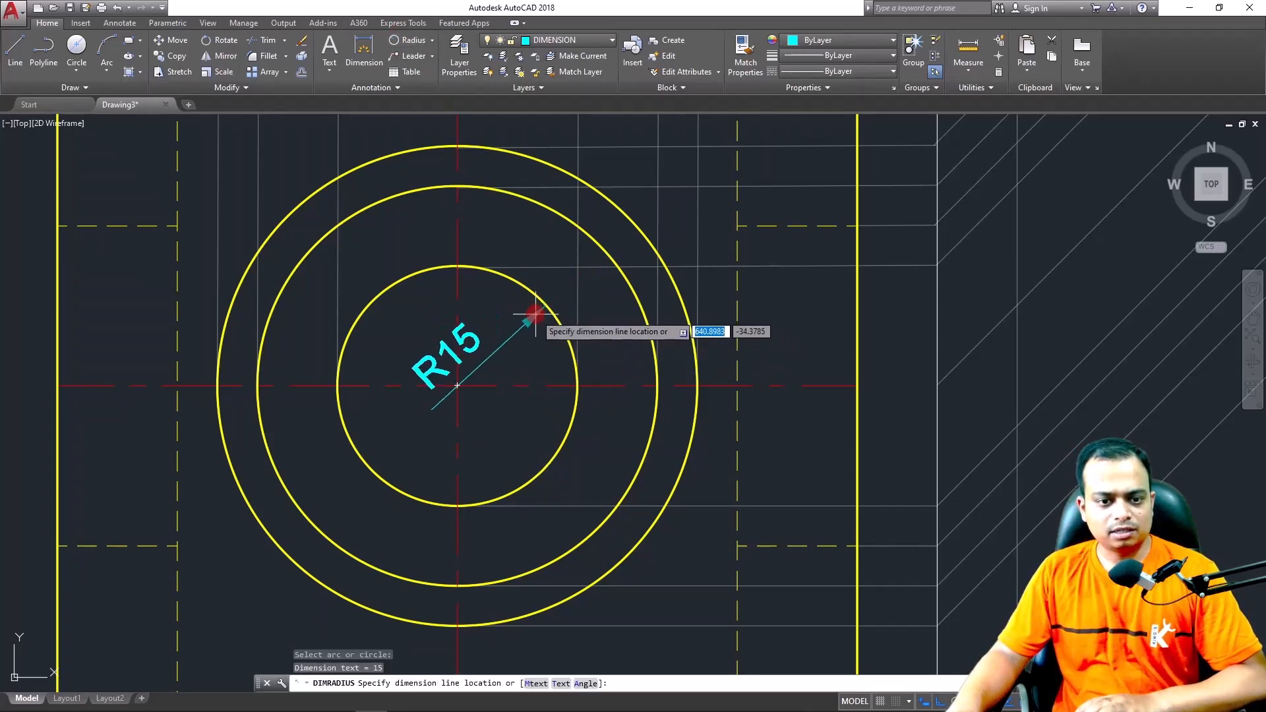
click(538, 461)
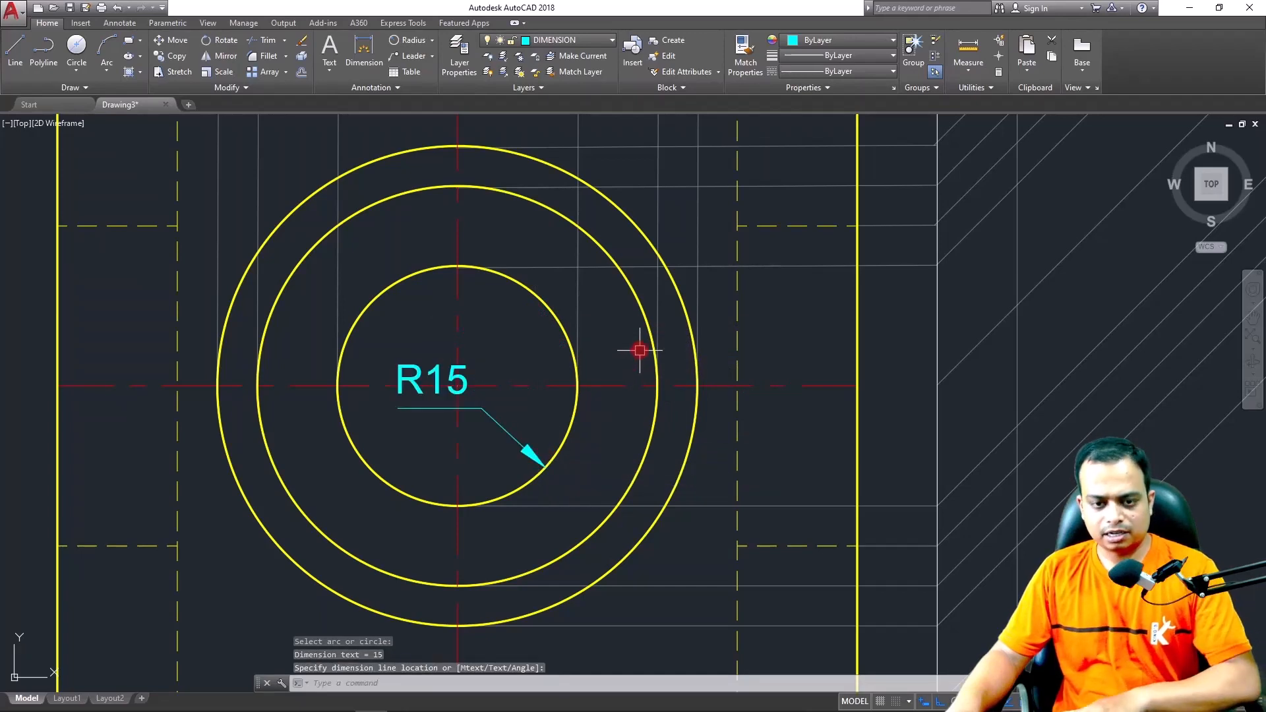
Try a radius dimension on the top view's middle circle with its text pointing inward, and undo it
key(Return)
click(637, 308)
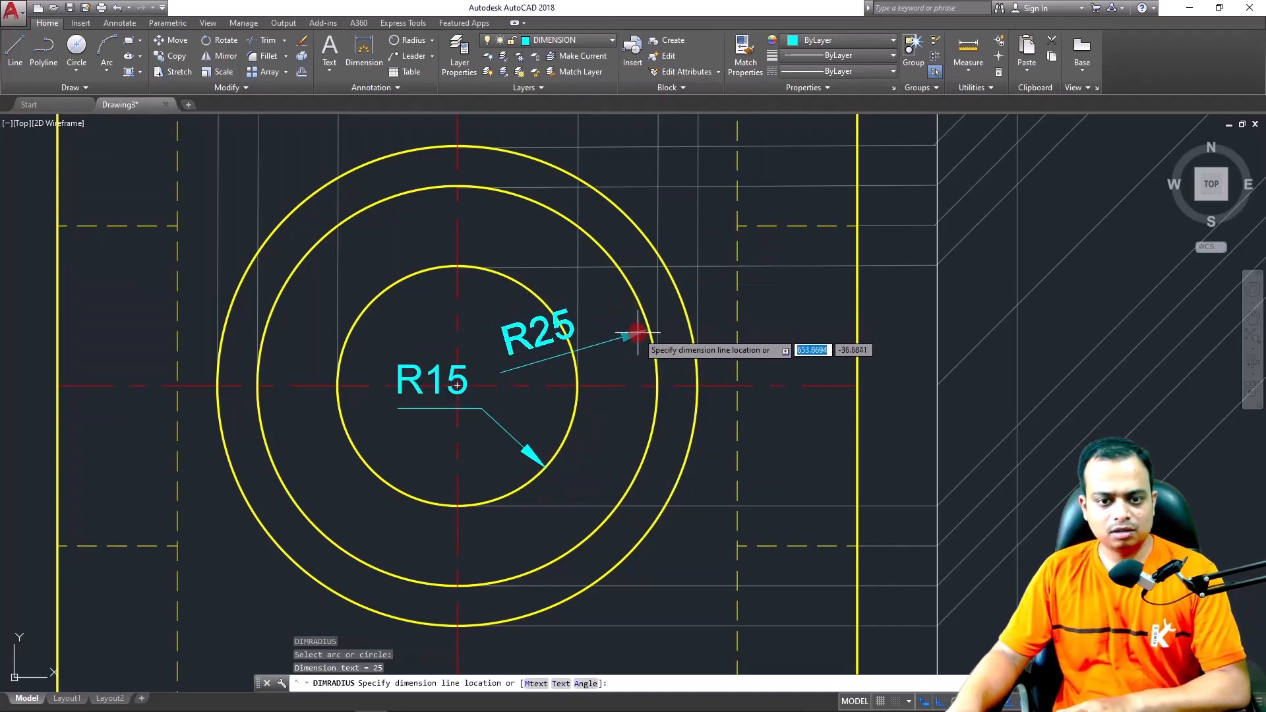
click(551, 564)
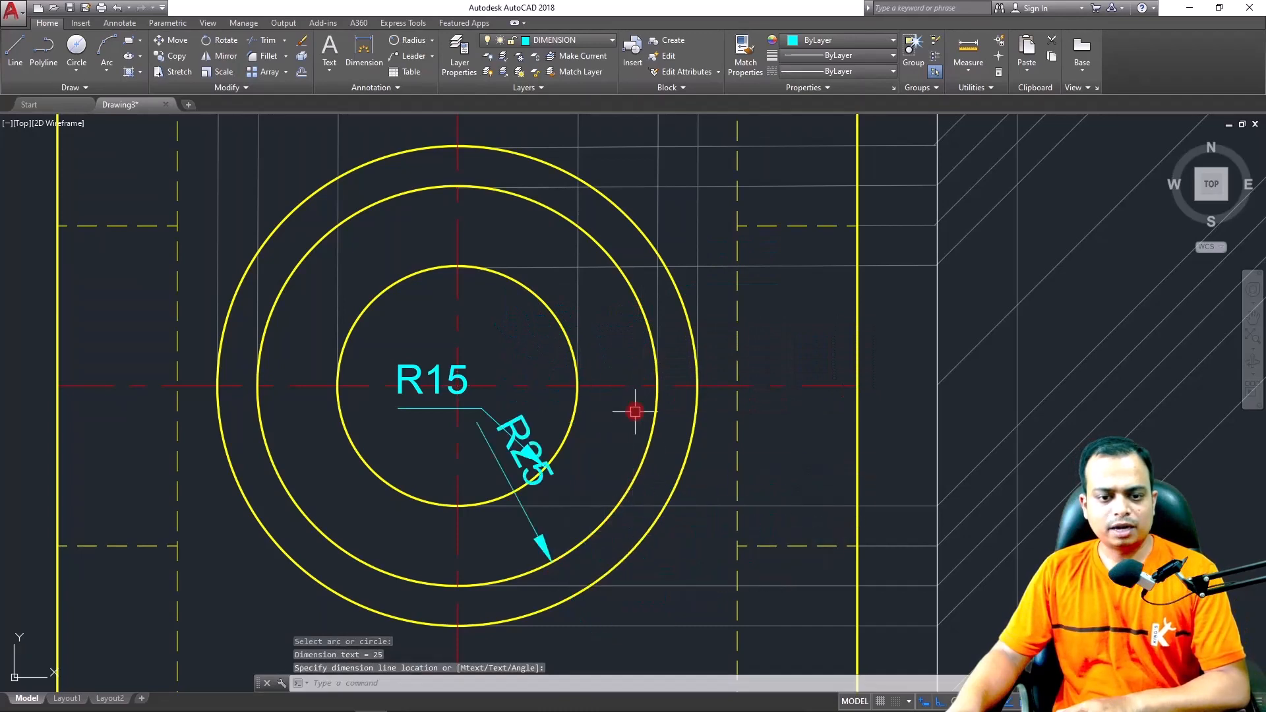
key(ctrl+z)
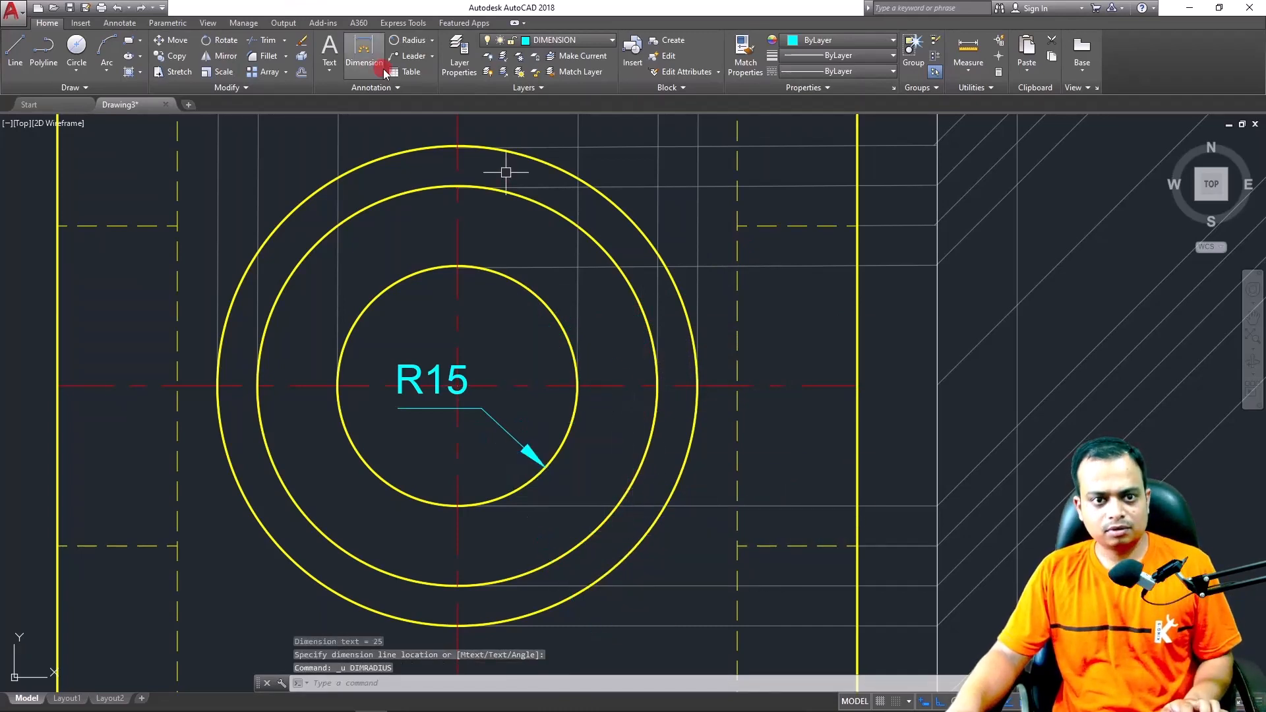
Add a radius dimension to the top view's middle circle, placing its text outside the circles to the lower left
key(Return)
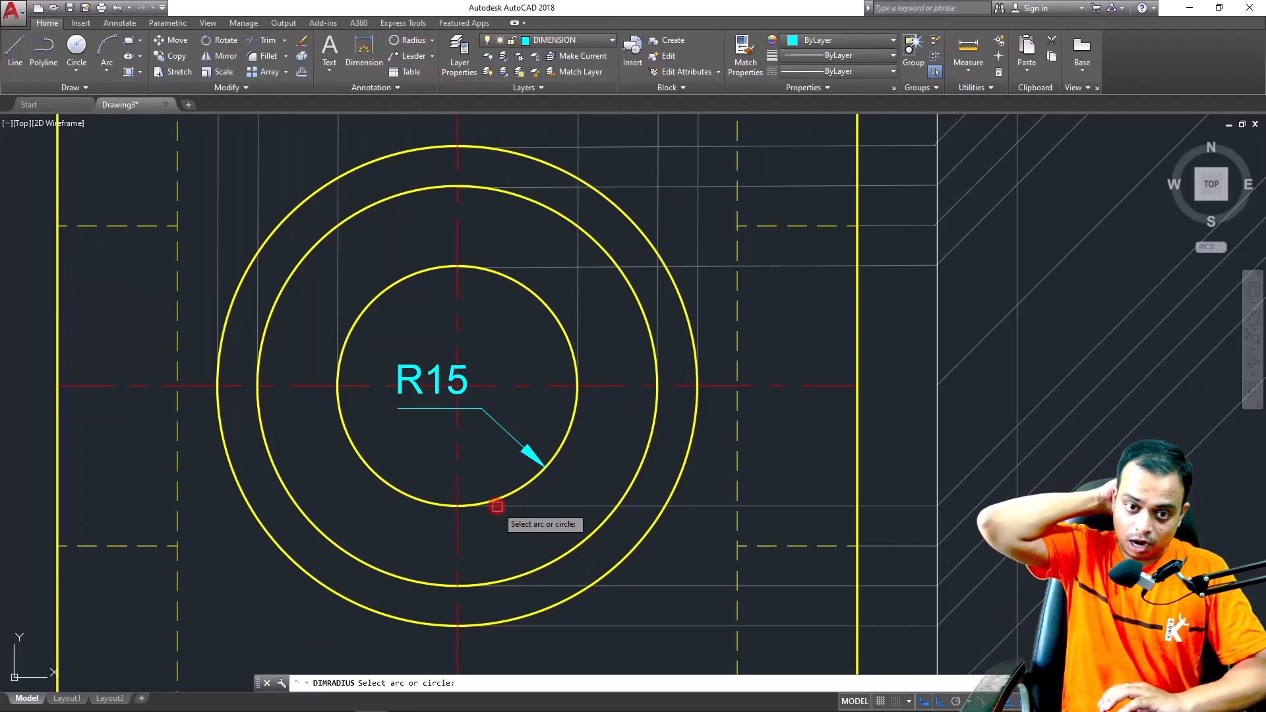
click(573, 545)
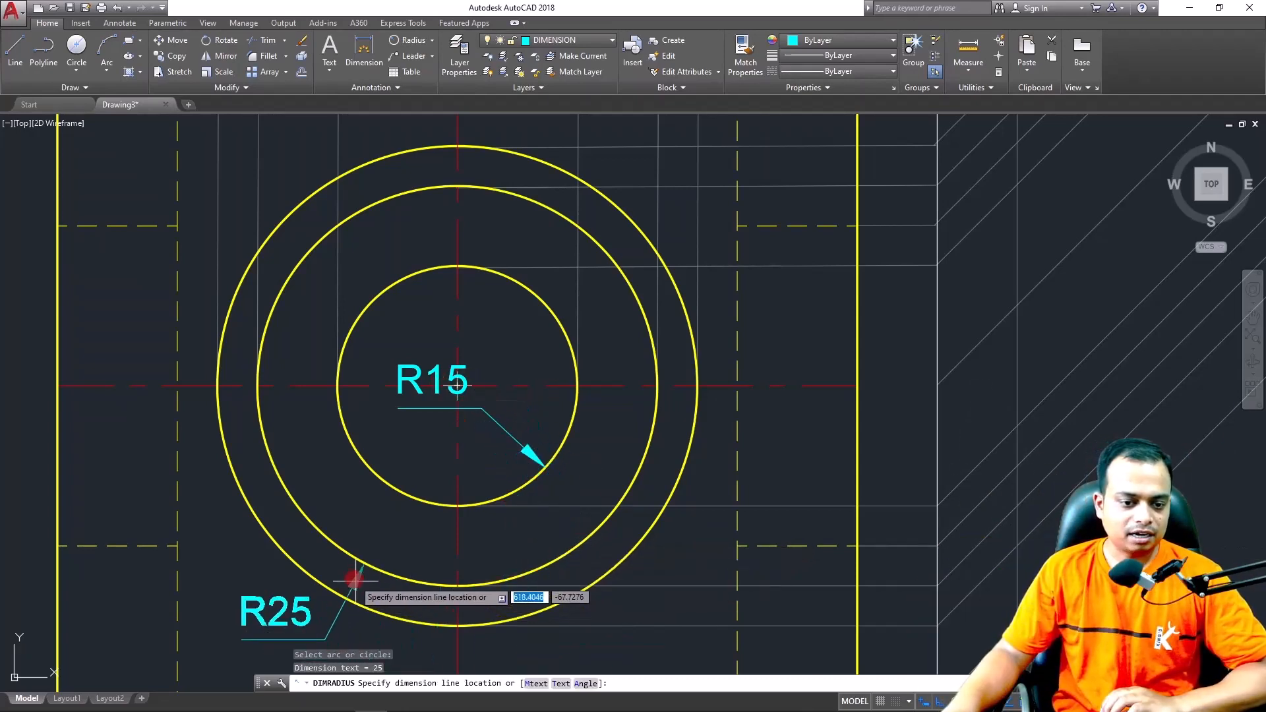
click(318, 560)
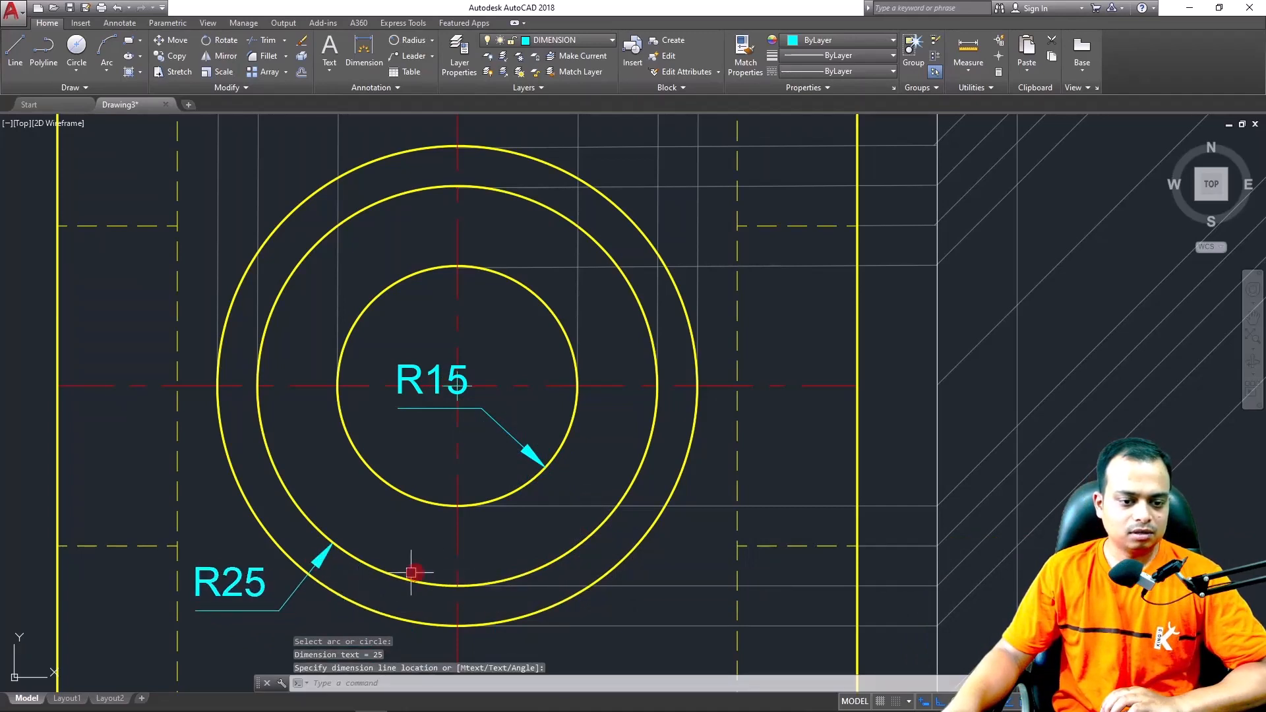
Add a radius dimension to the top view's outer circle, placing its text outside the circle to the lower right
mouse_move(411, 572)
middle_down()
mouse_move(415, 429)
mouse_move(387, 409)
middle_up()
key(Return)
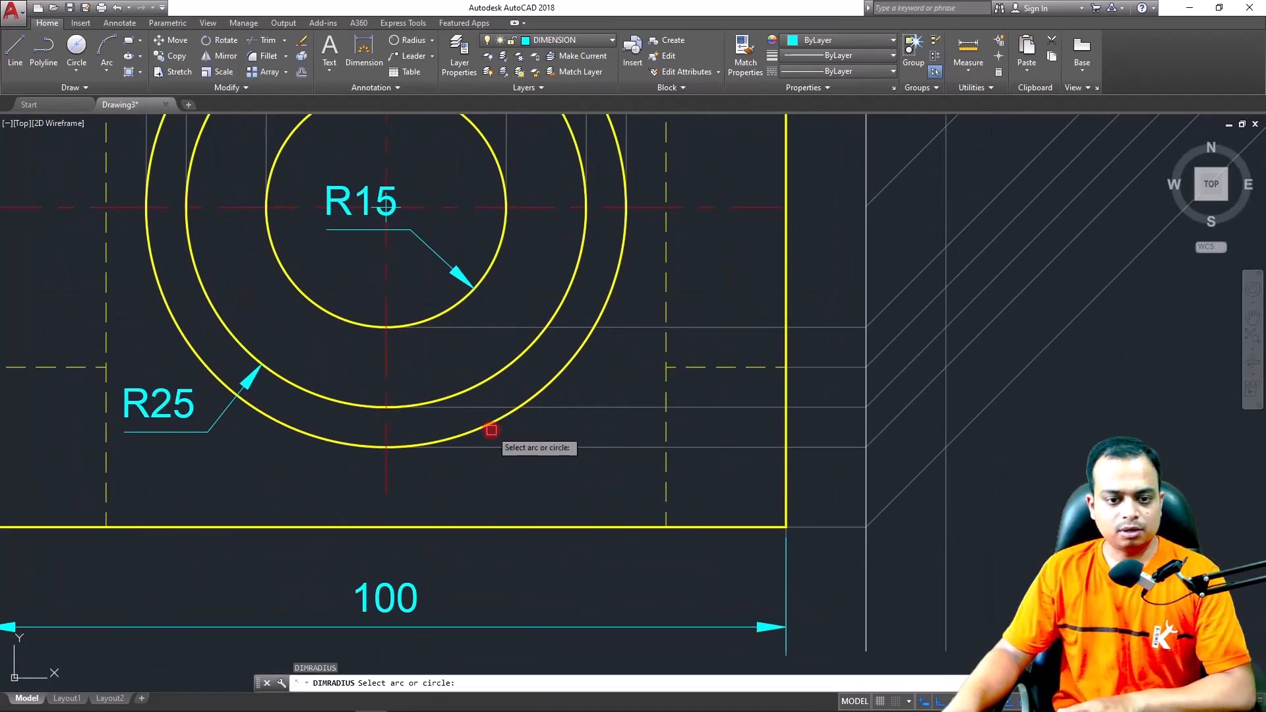
click(491, 429)
click(525, 469)
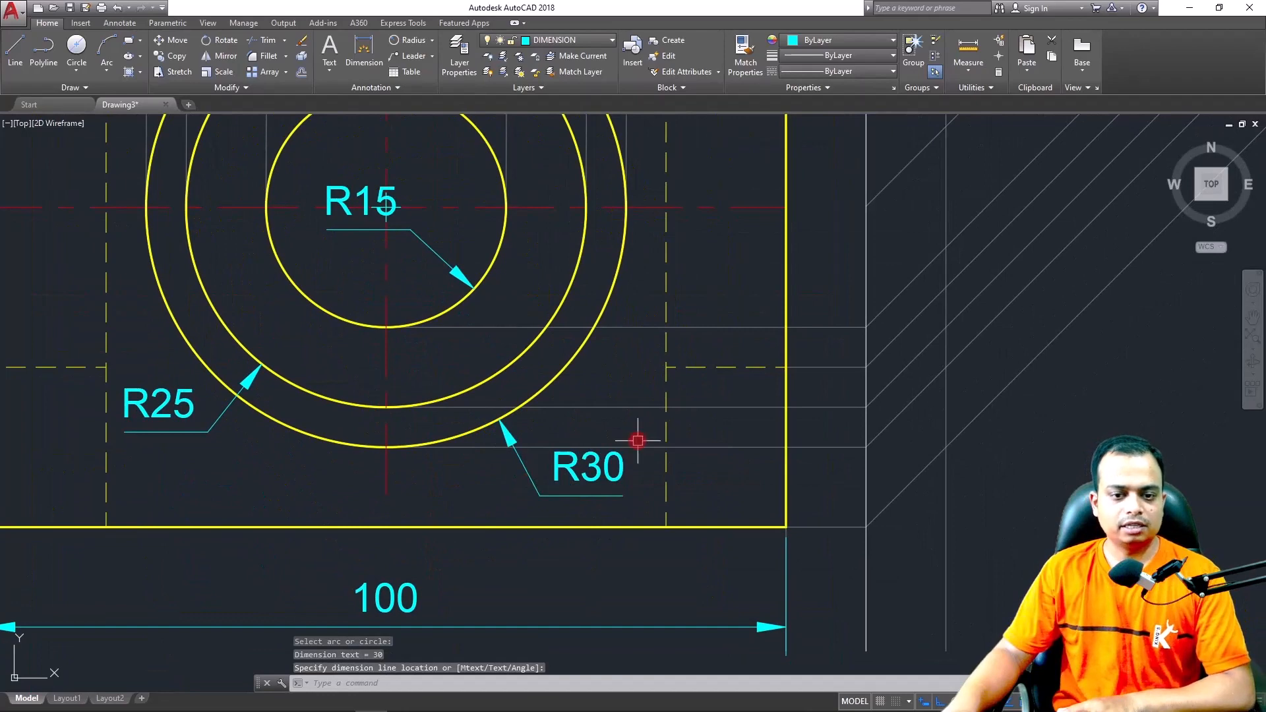
Turn off the current DIMENSION layer to hide the dimensions in all three views
scroll(638, 440, down, 6)
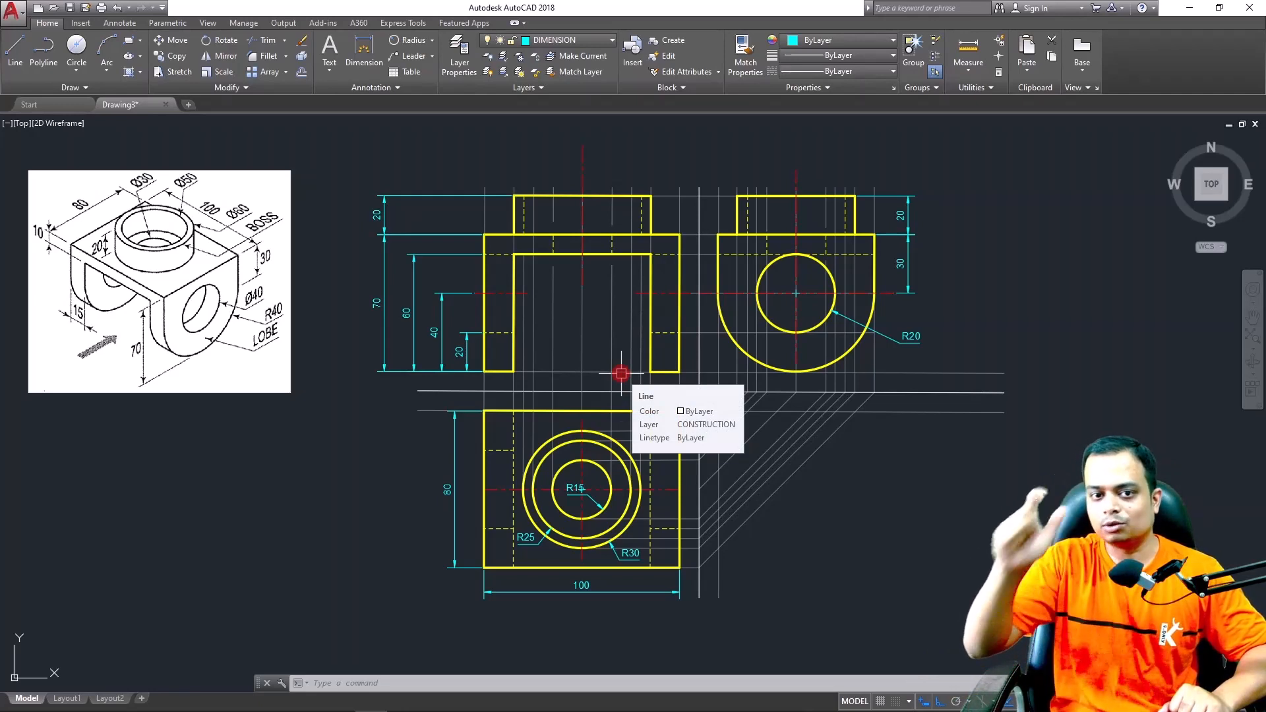
click(460, 63)
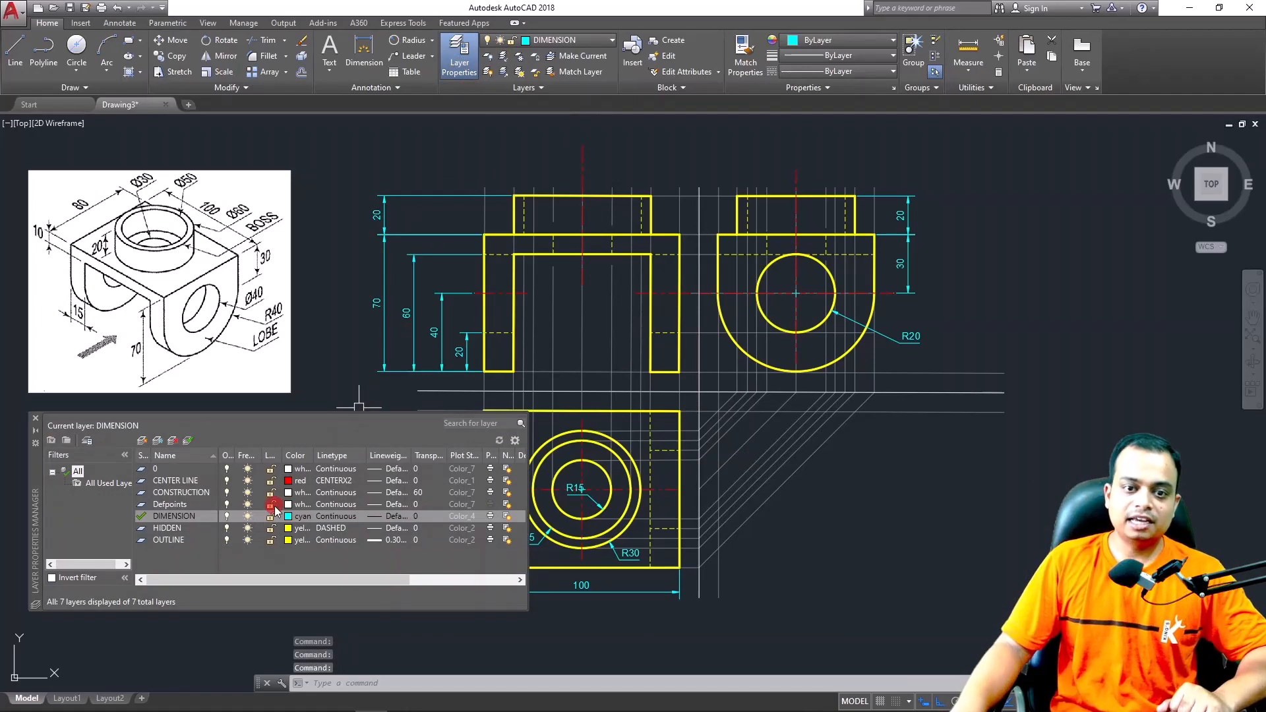
click(174, 518)
click(227, 518)
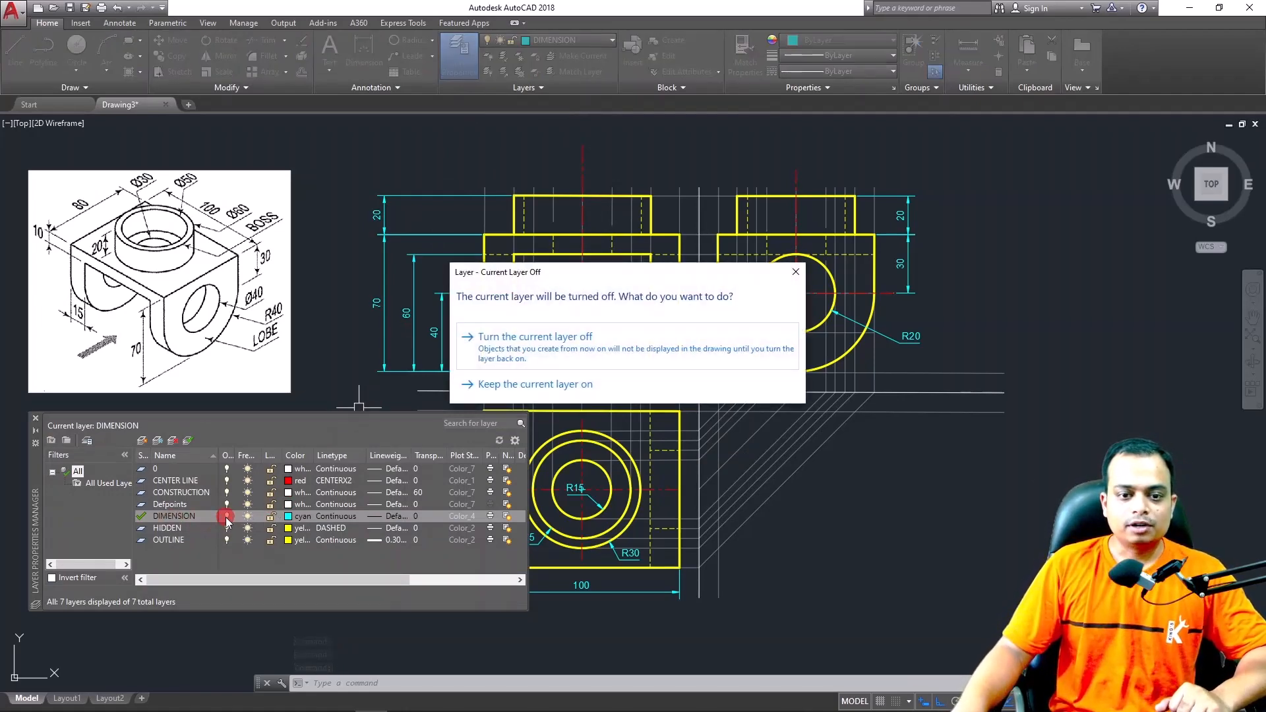
click(795, 274)
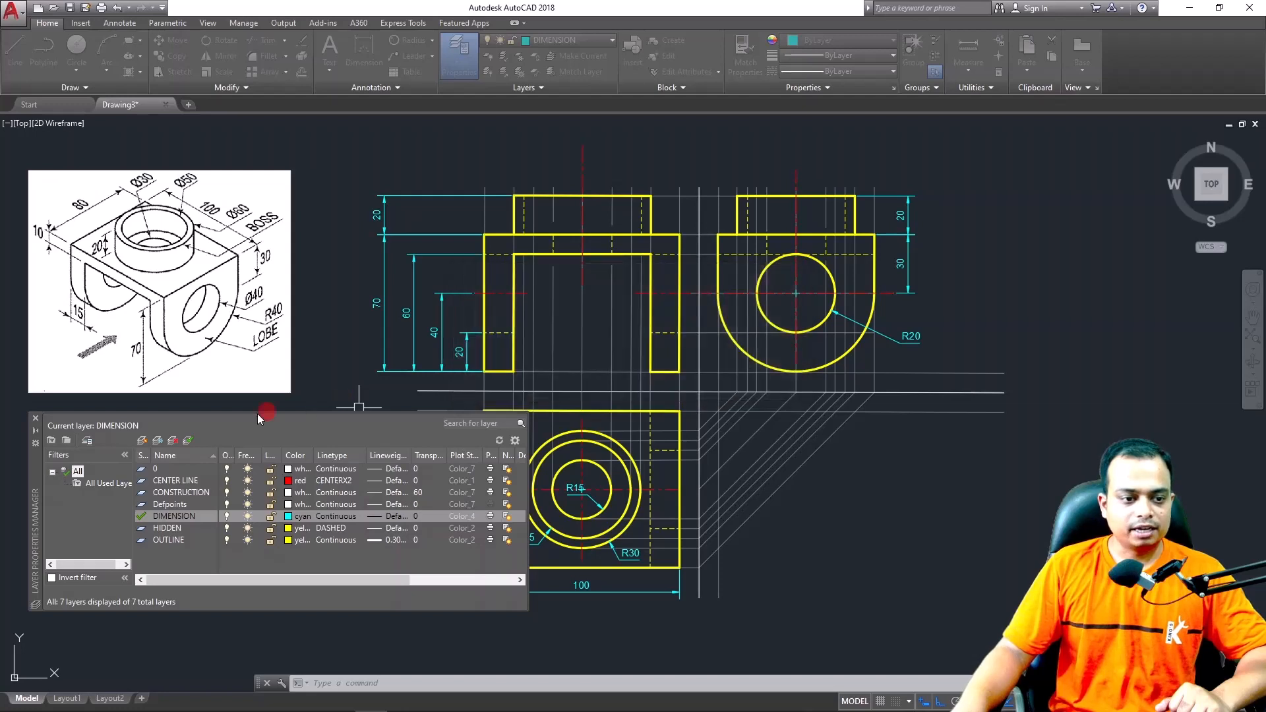
click(36, 418)
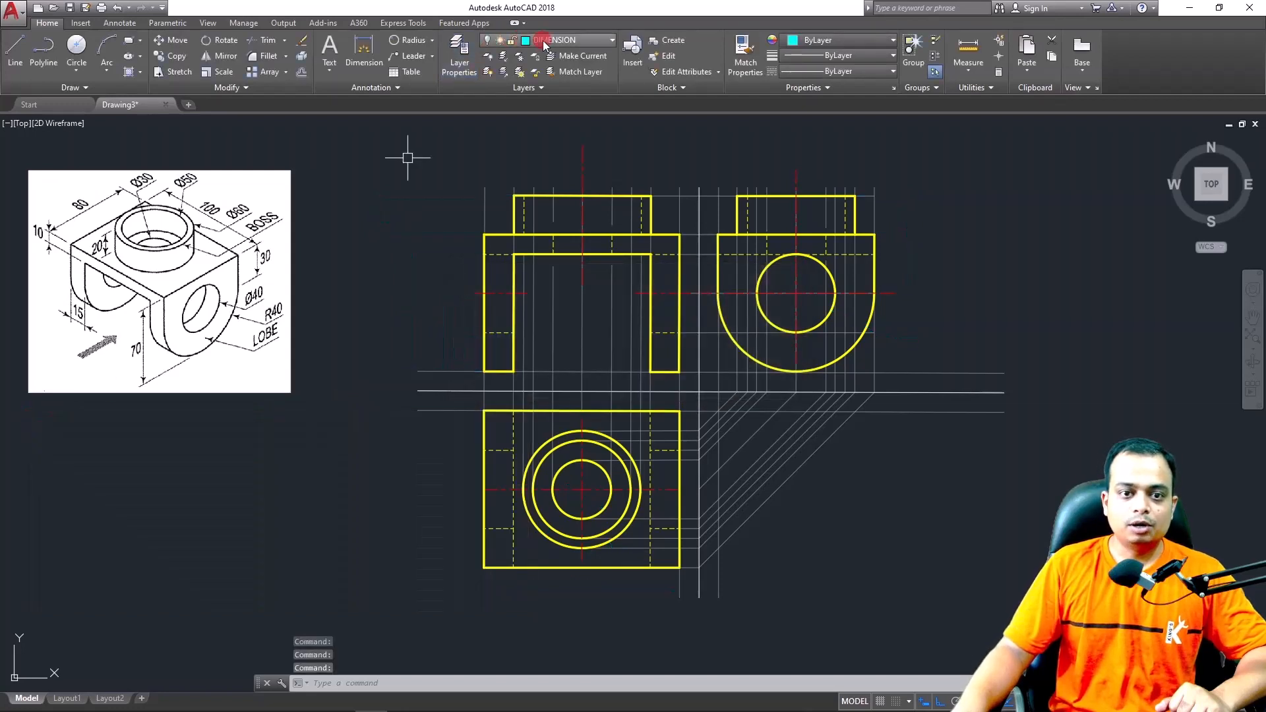
Make layer 0 the current layer and reopen the layer properties
click(544, 42)
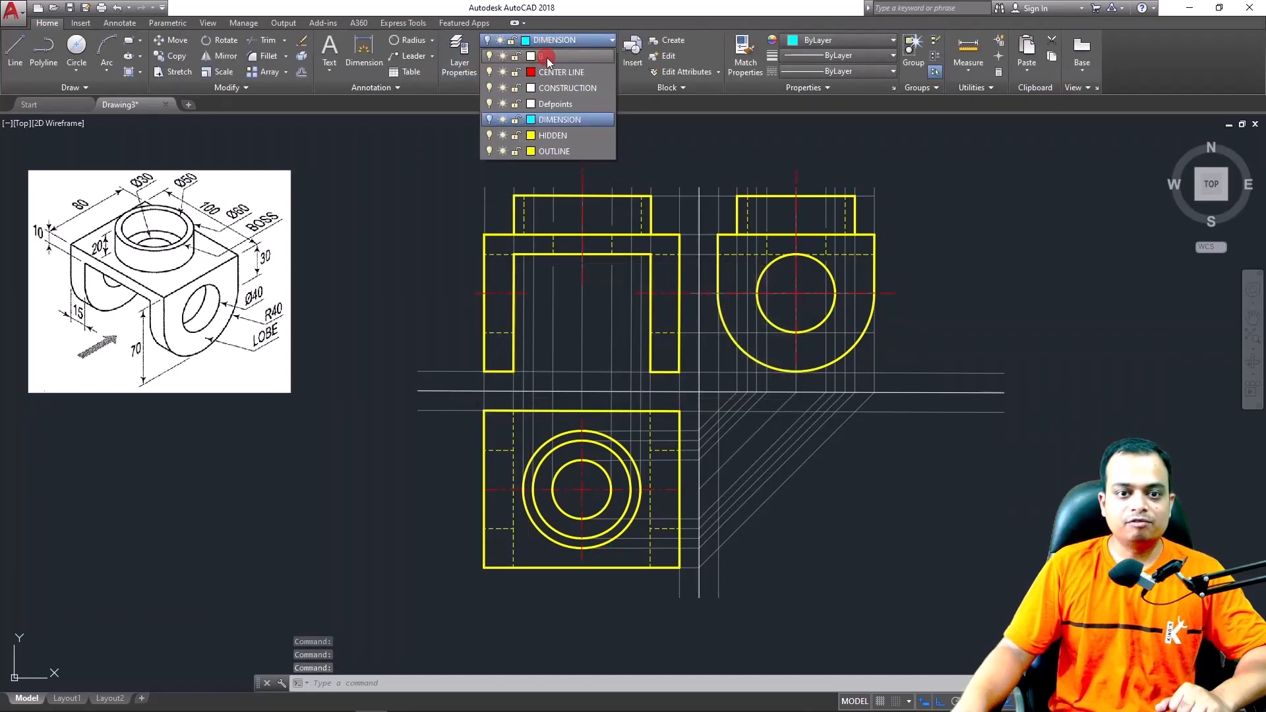
click(542, 56)
click(452, 73)
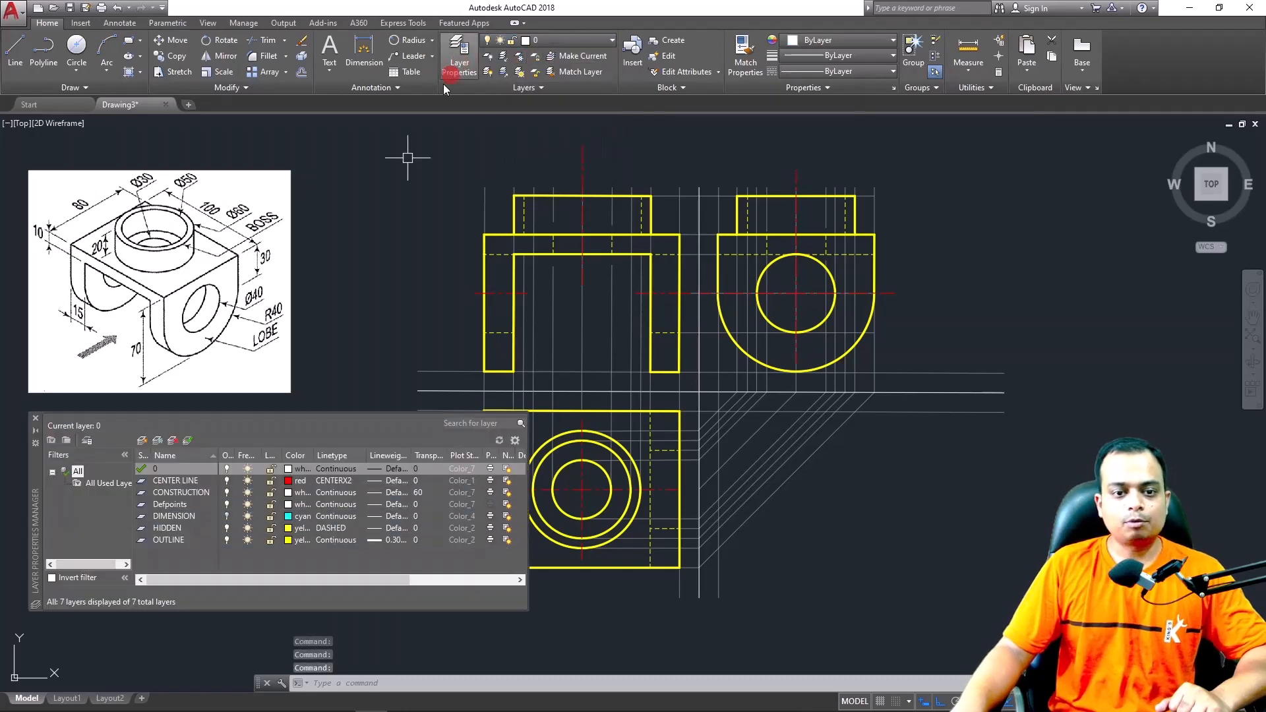
Toggle the DIMENSION layer on and back off, and examine the views without dimensions
click(228, 527)
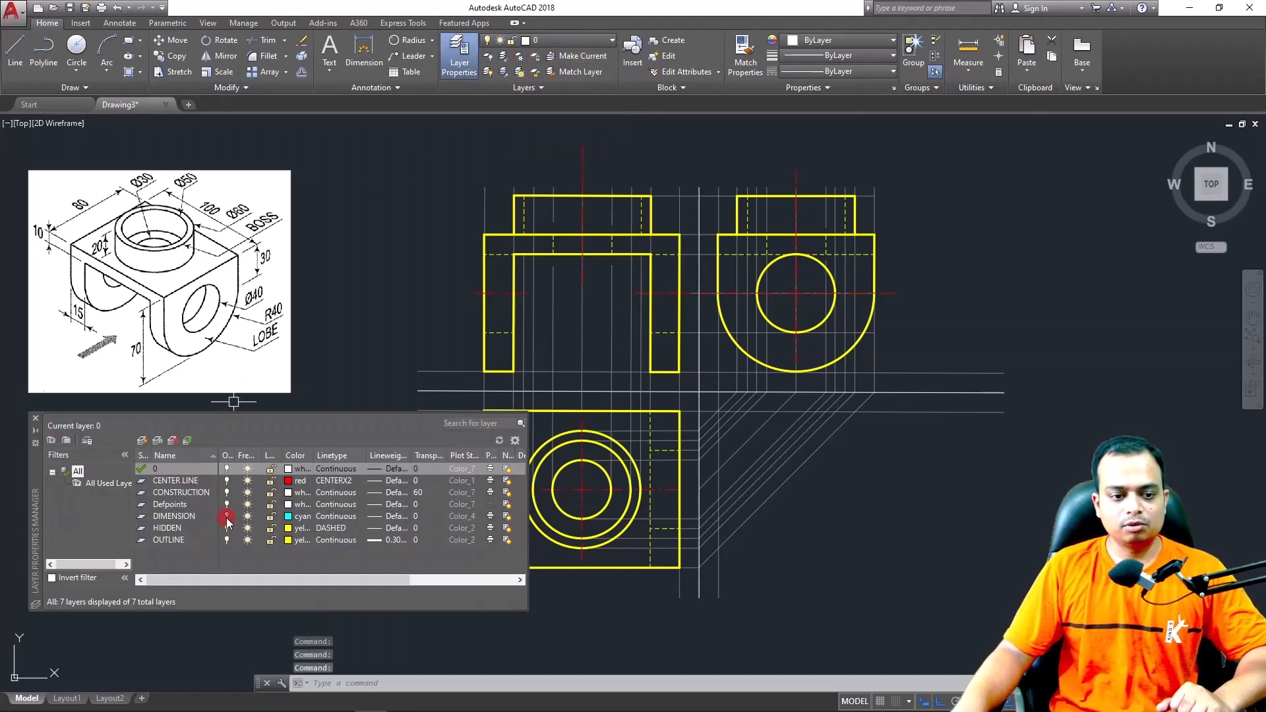
click(227, 517)
click(227, 517)
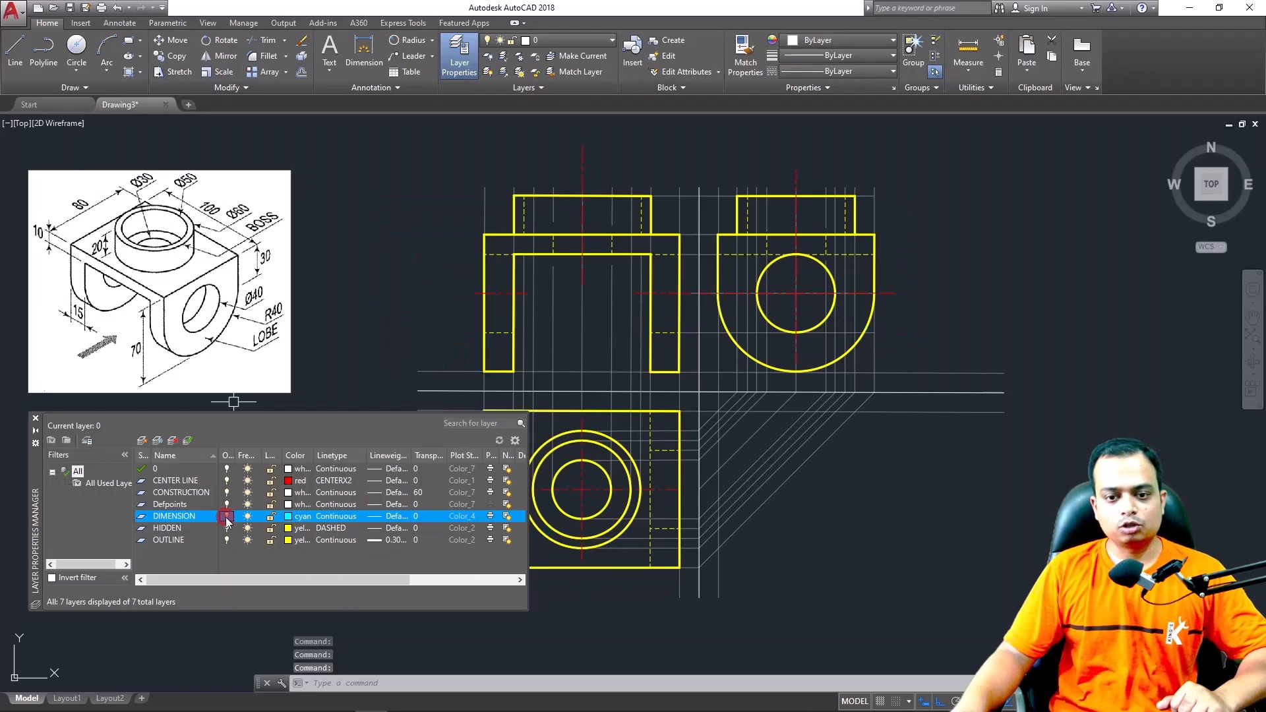
scroll(683, 339, up, 3)
scroll(840, 386, down, 3)
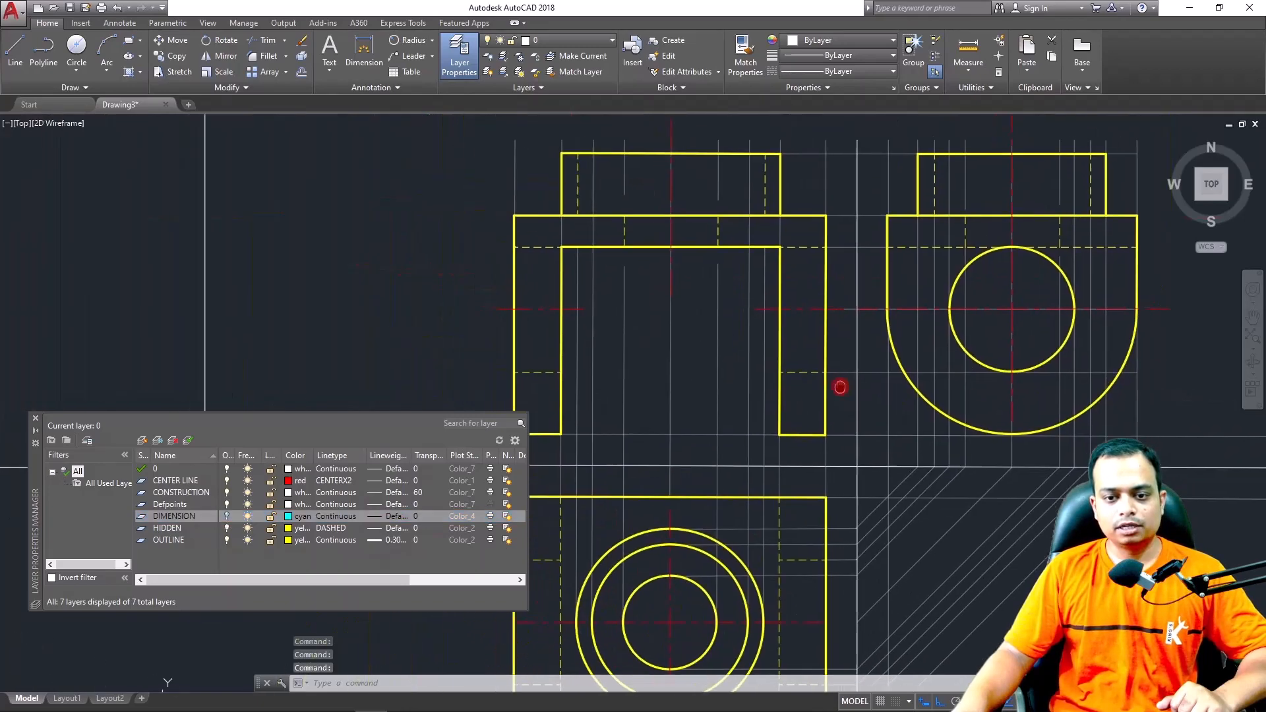
middle_drag(847, 377, 867, 313)
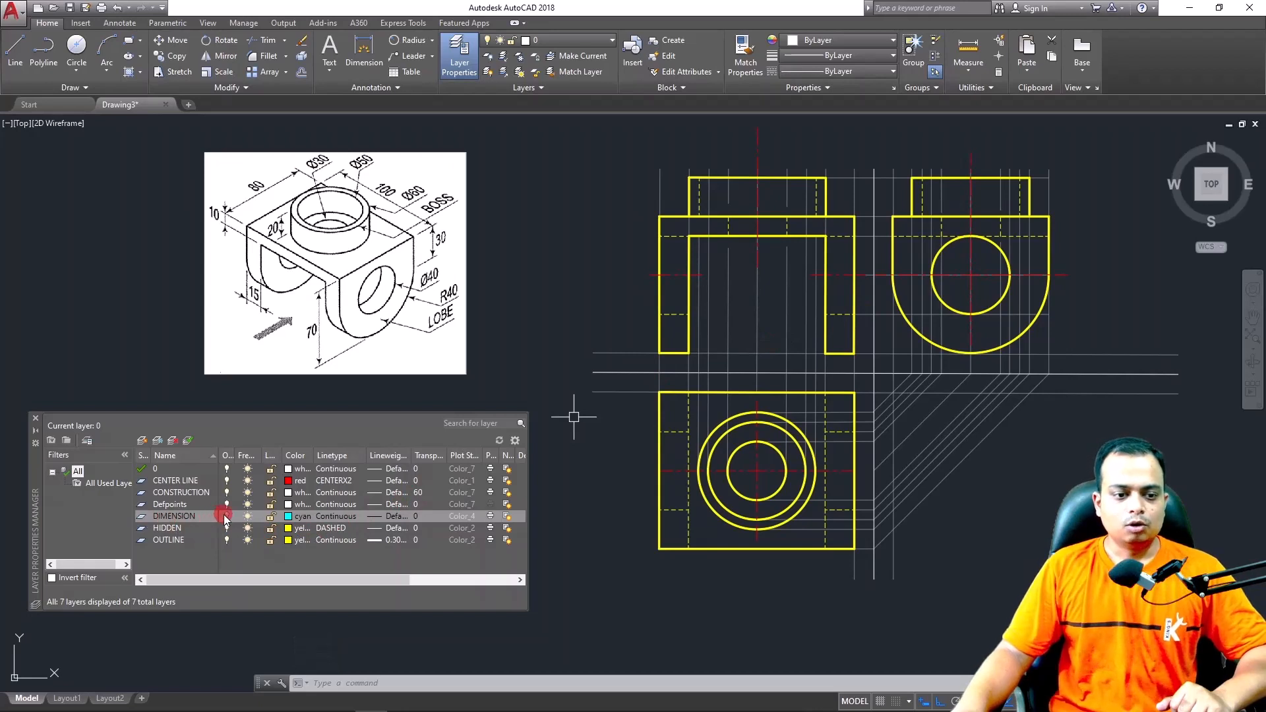
Turn off the CENTER LINE and HIDDEN layers, and turn HIDDEN back on
click(227, 480)
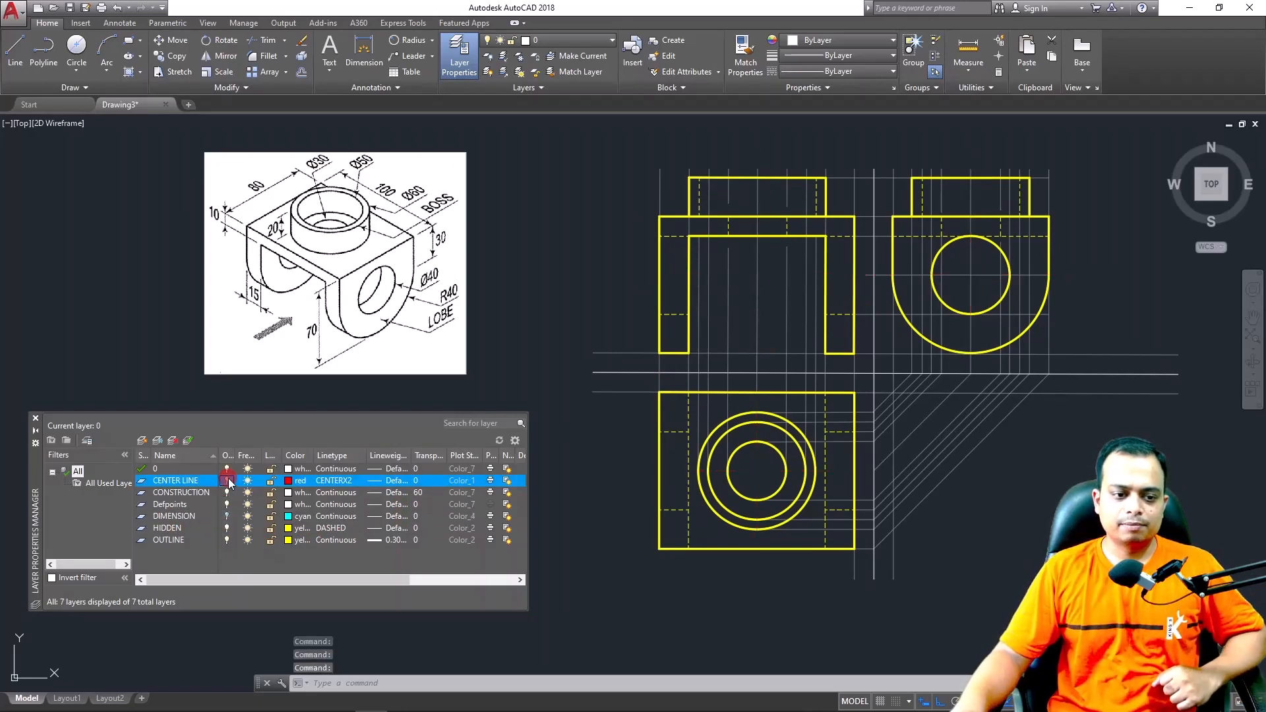
click(227, 528)
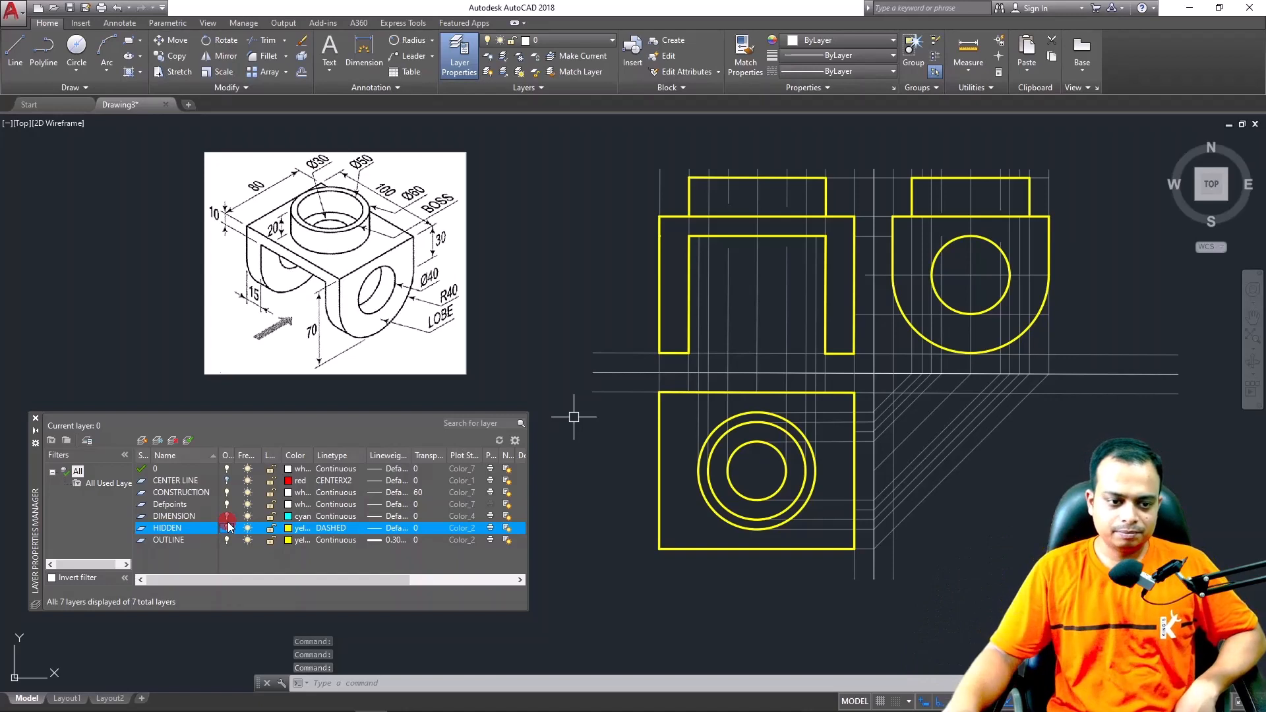
click(227, 528)
Turn the DIMENSION and CENTER LINE layers back on
click(228, 516)
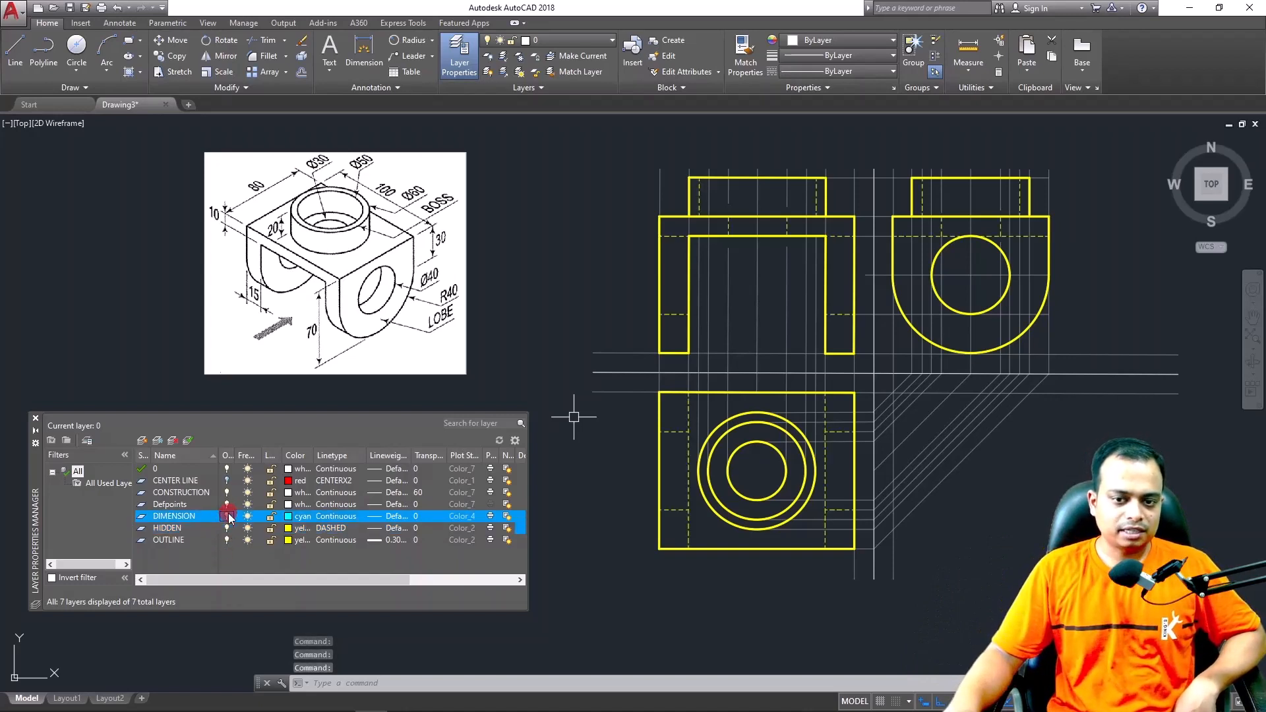
click(226, 516)
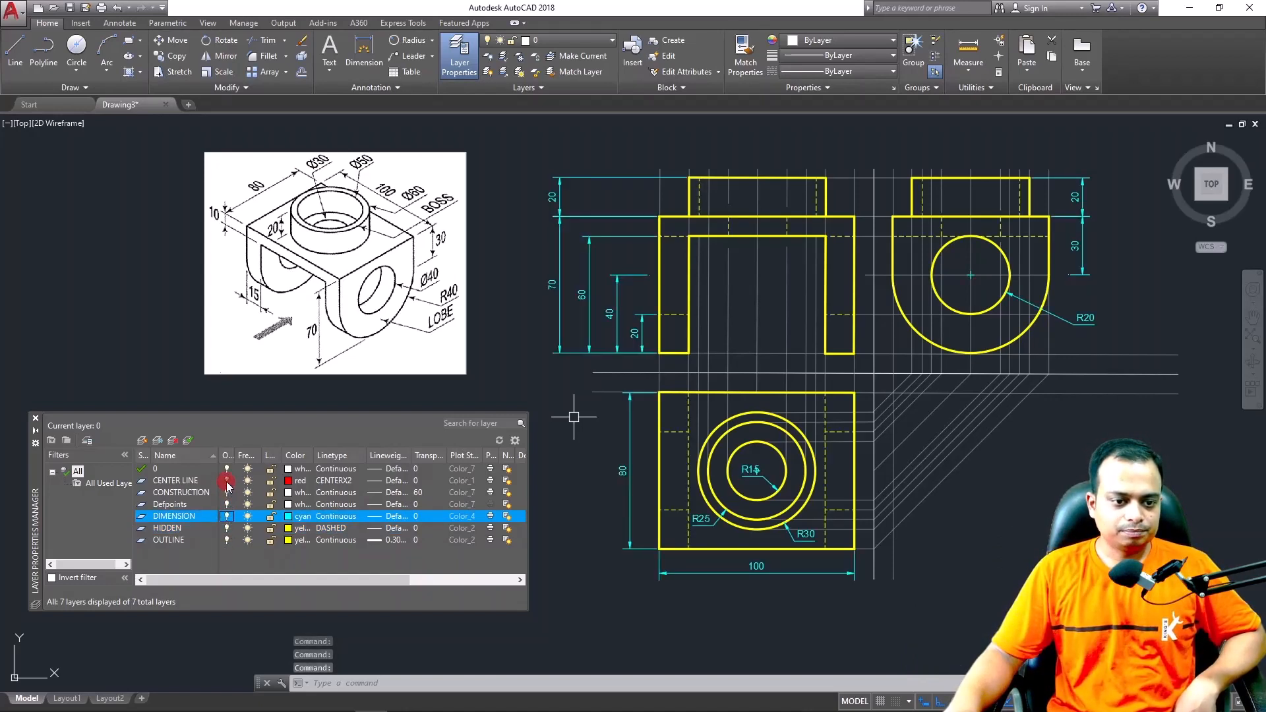
click(227, 481)
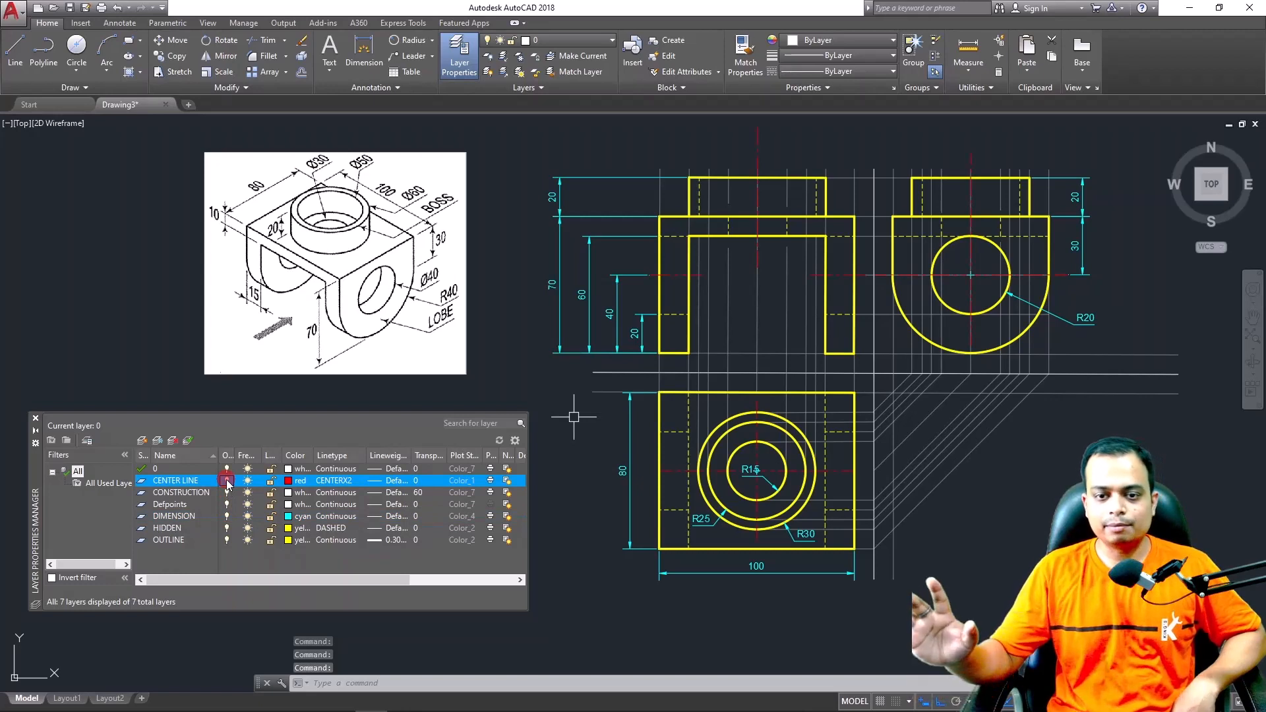